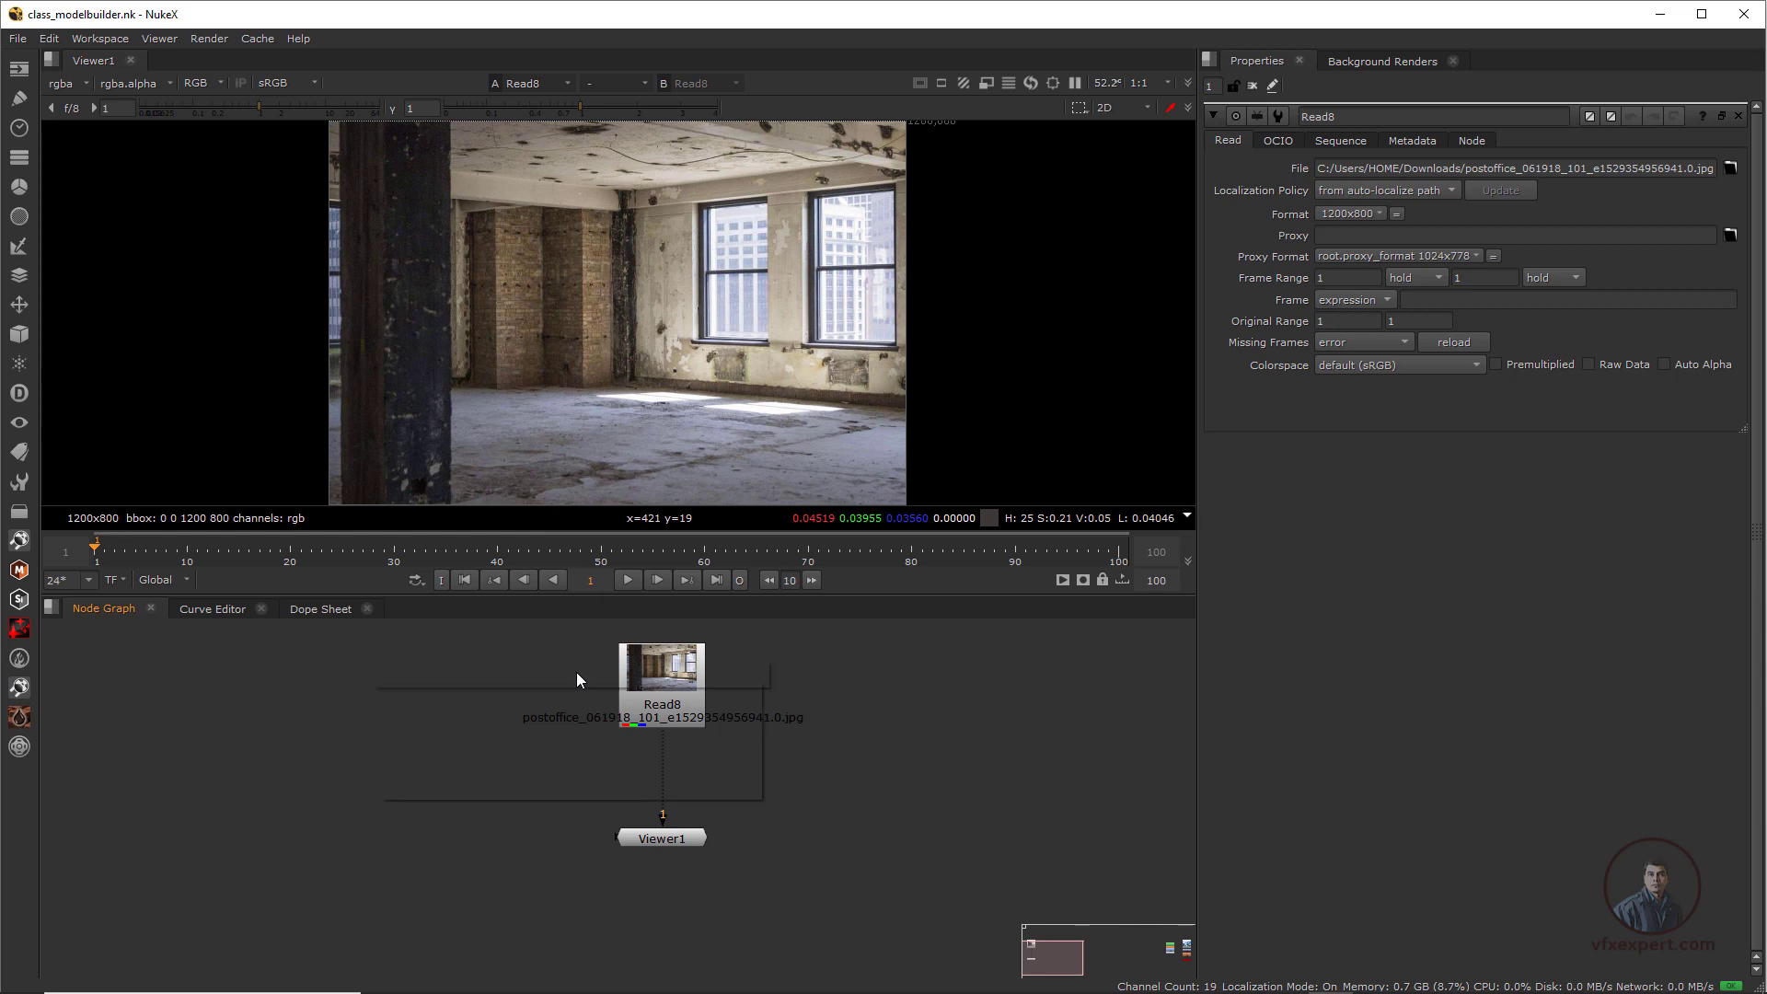
Add a ModelBuilder node and connect its src input to the Read8 image
type("model")
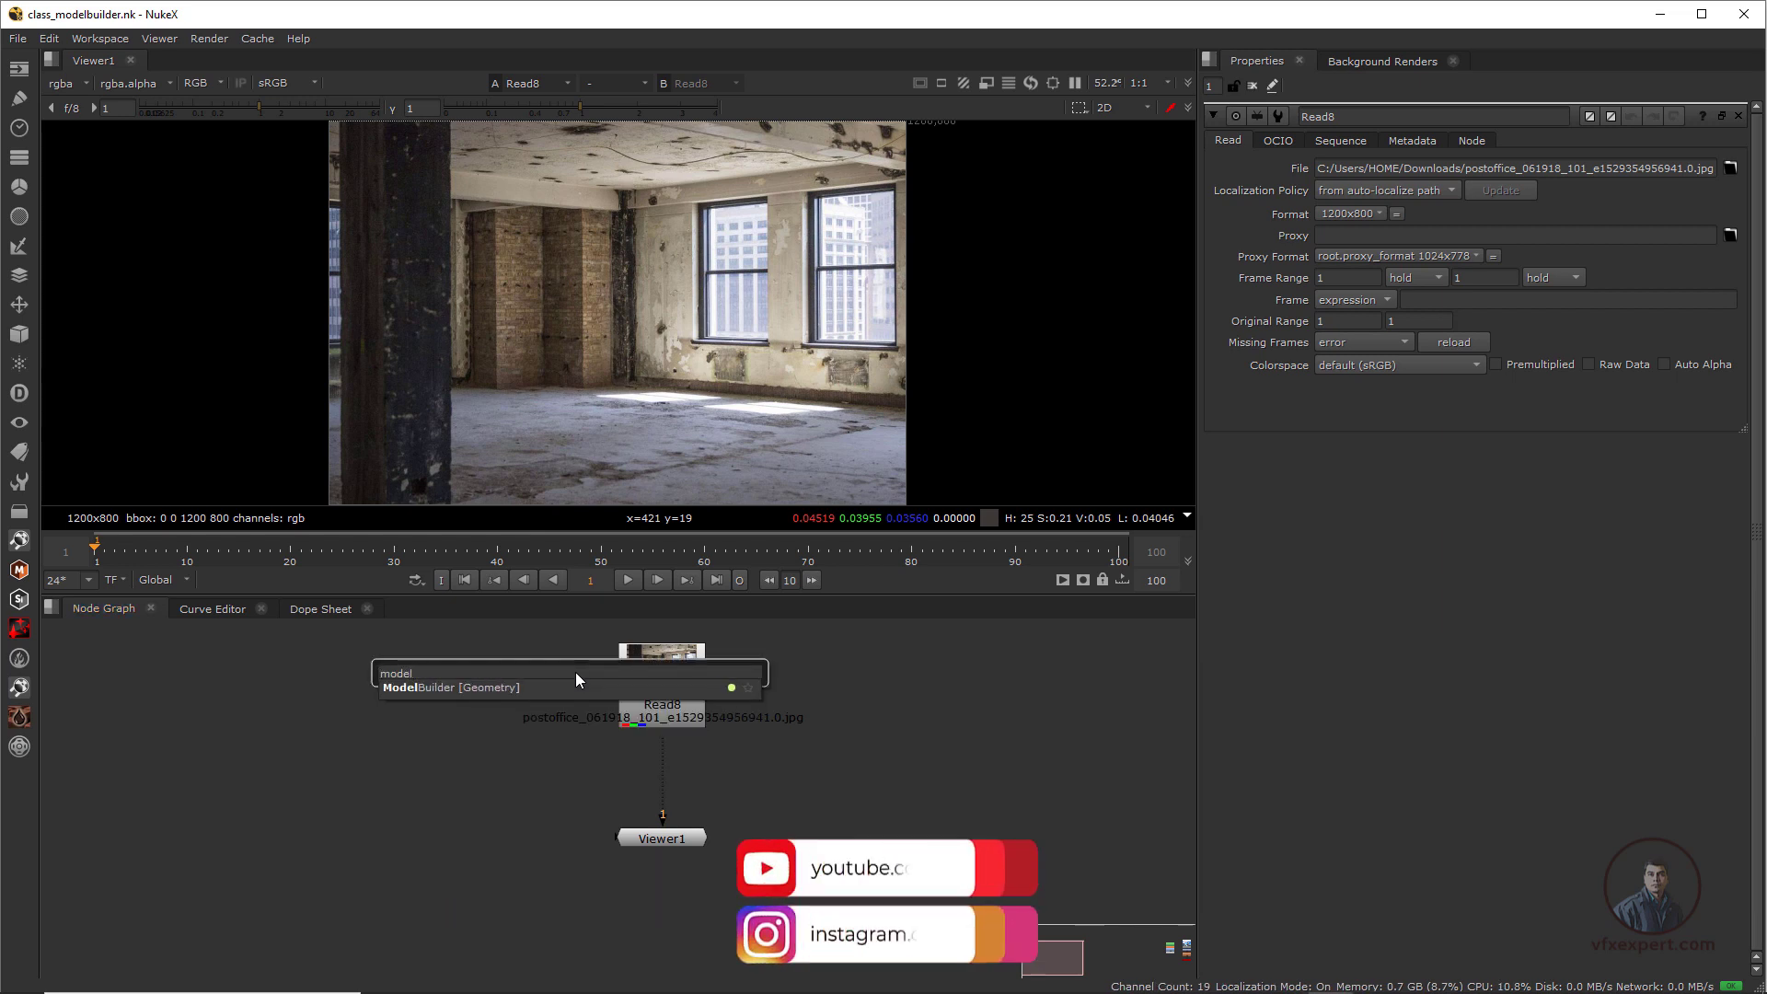
key("Return")
scroll(681, 828, "up", 3)
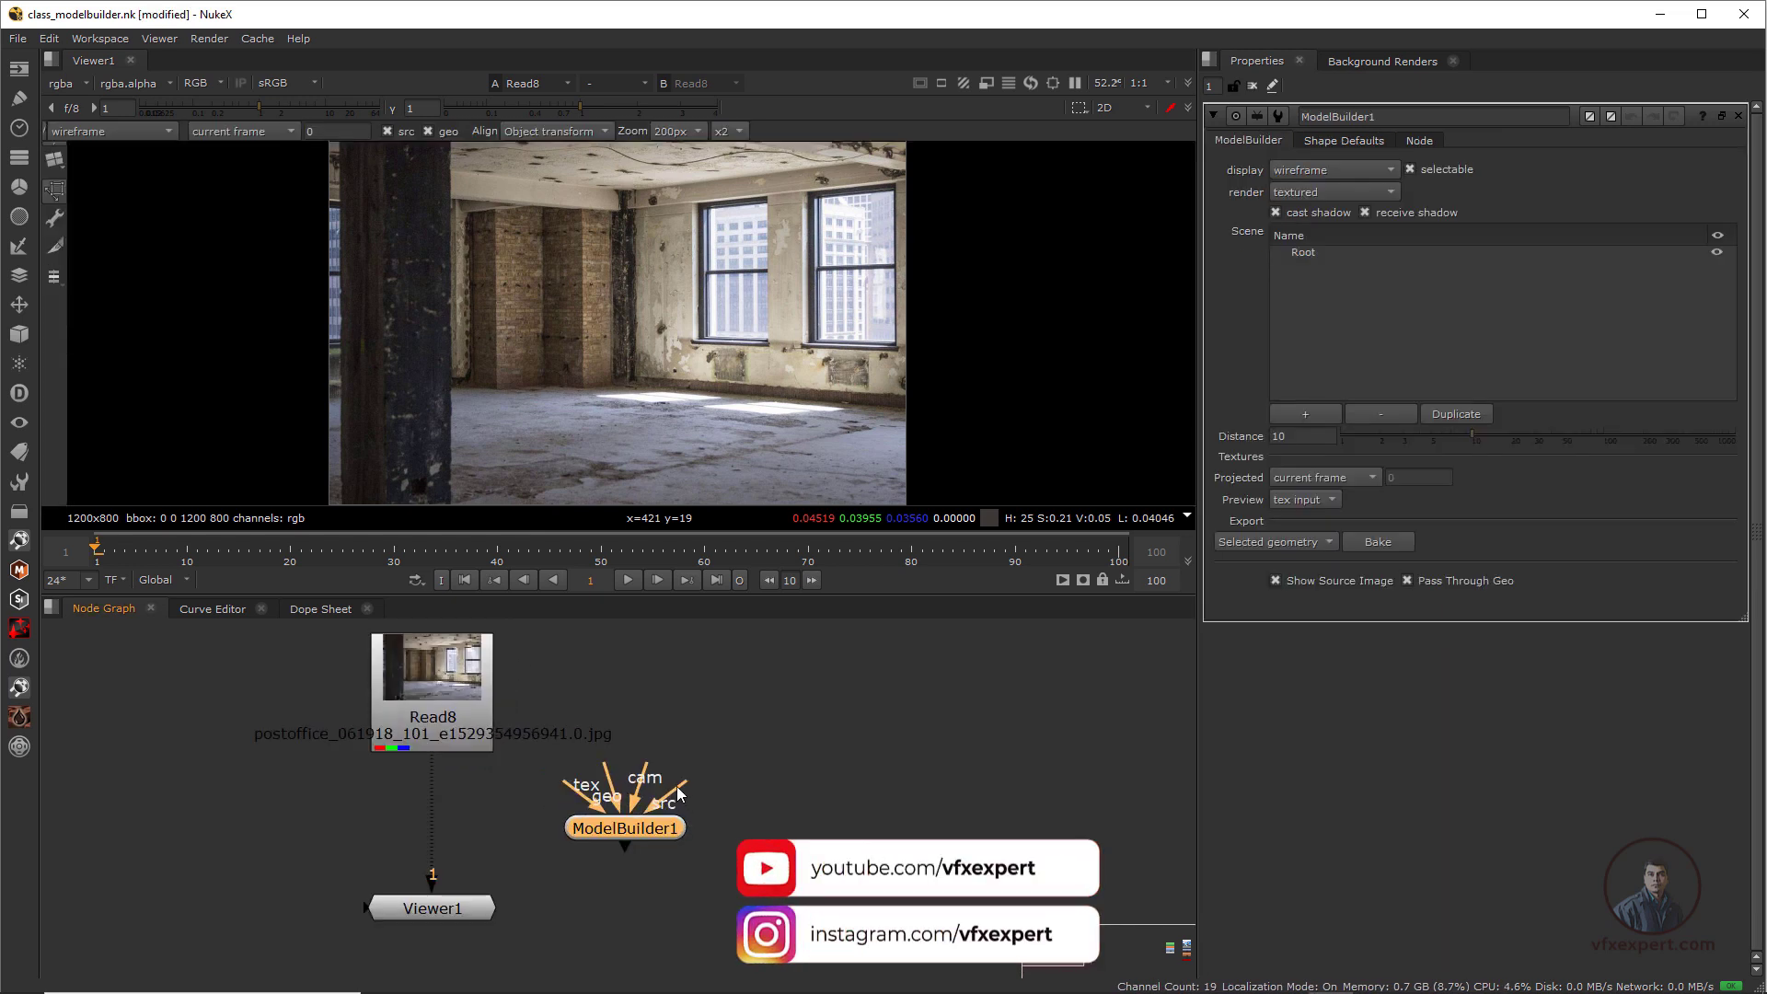
left_click_drag(717, 766, 428, 681)
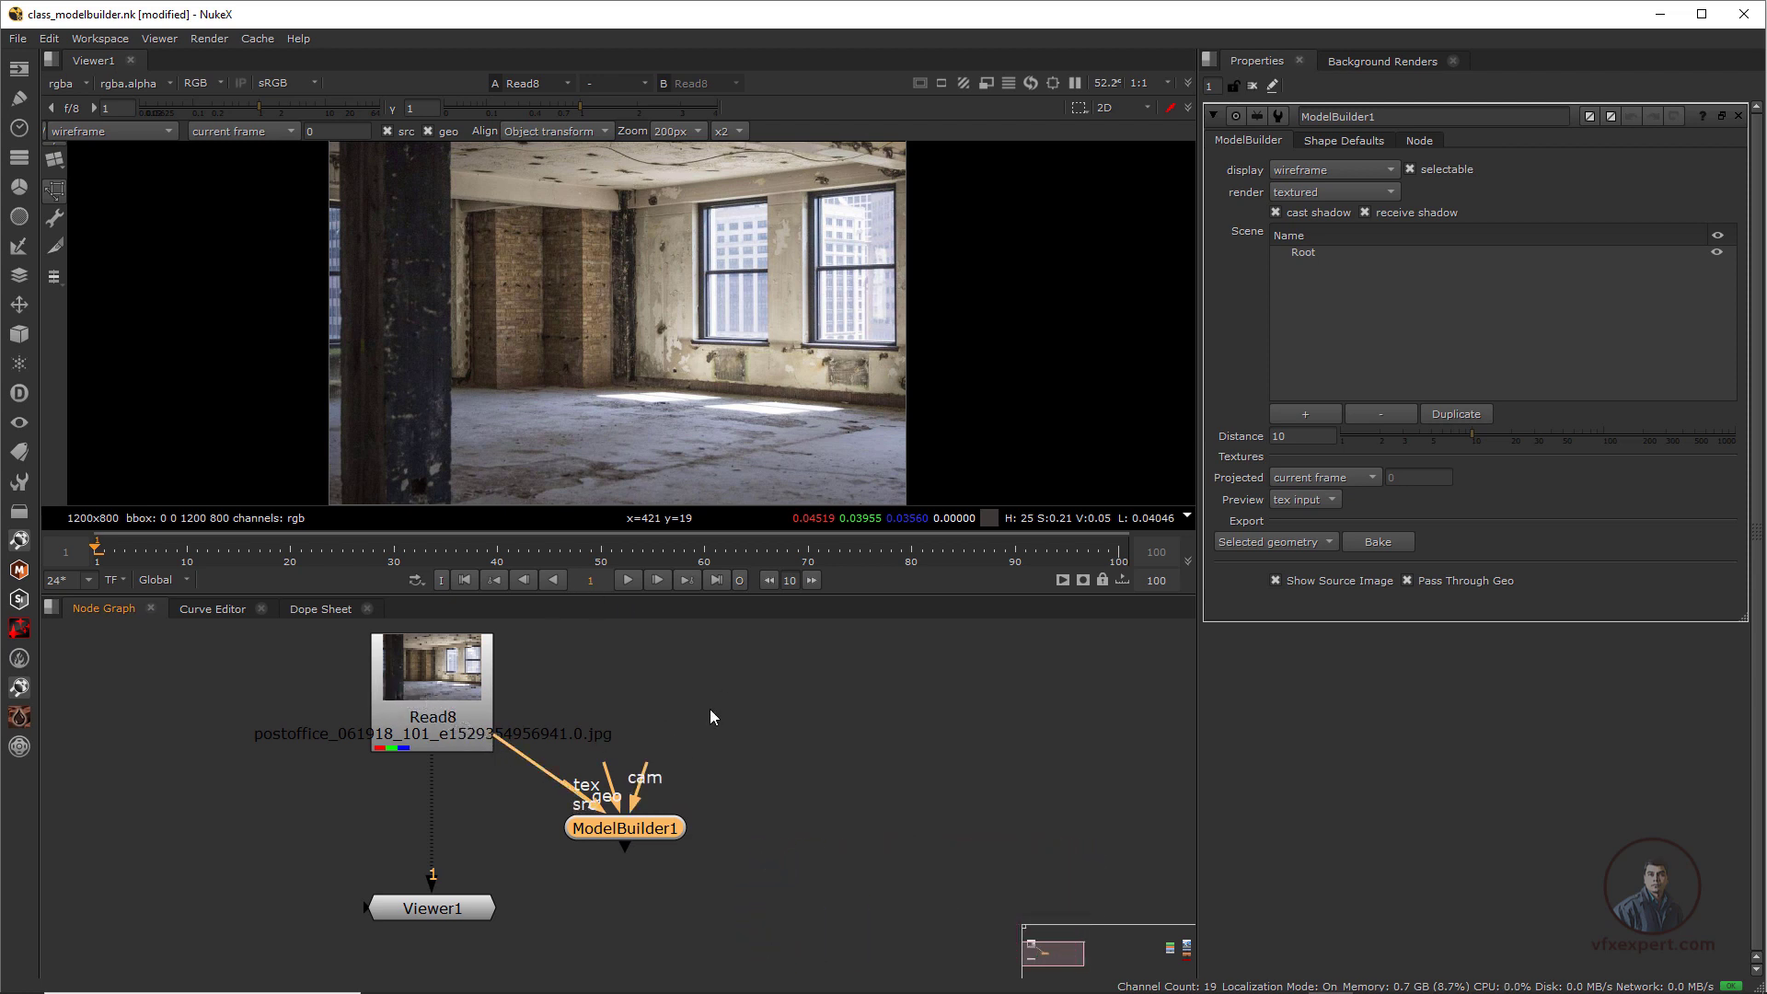
Add a Camera node feeding ModelBuilder1's cam input and place it directly above the ModelBuilder1 node
left_click(26, 335)
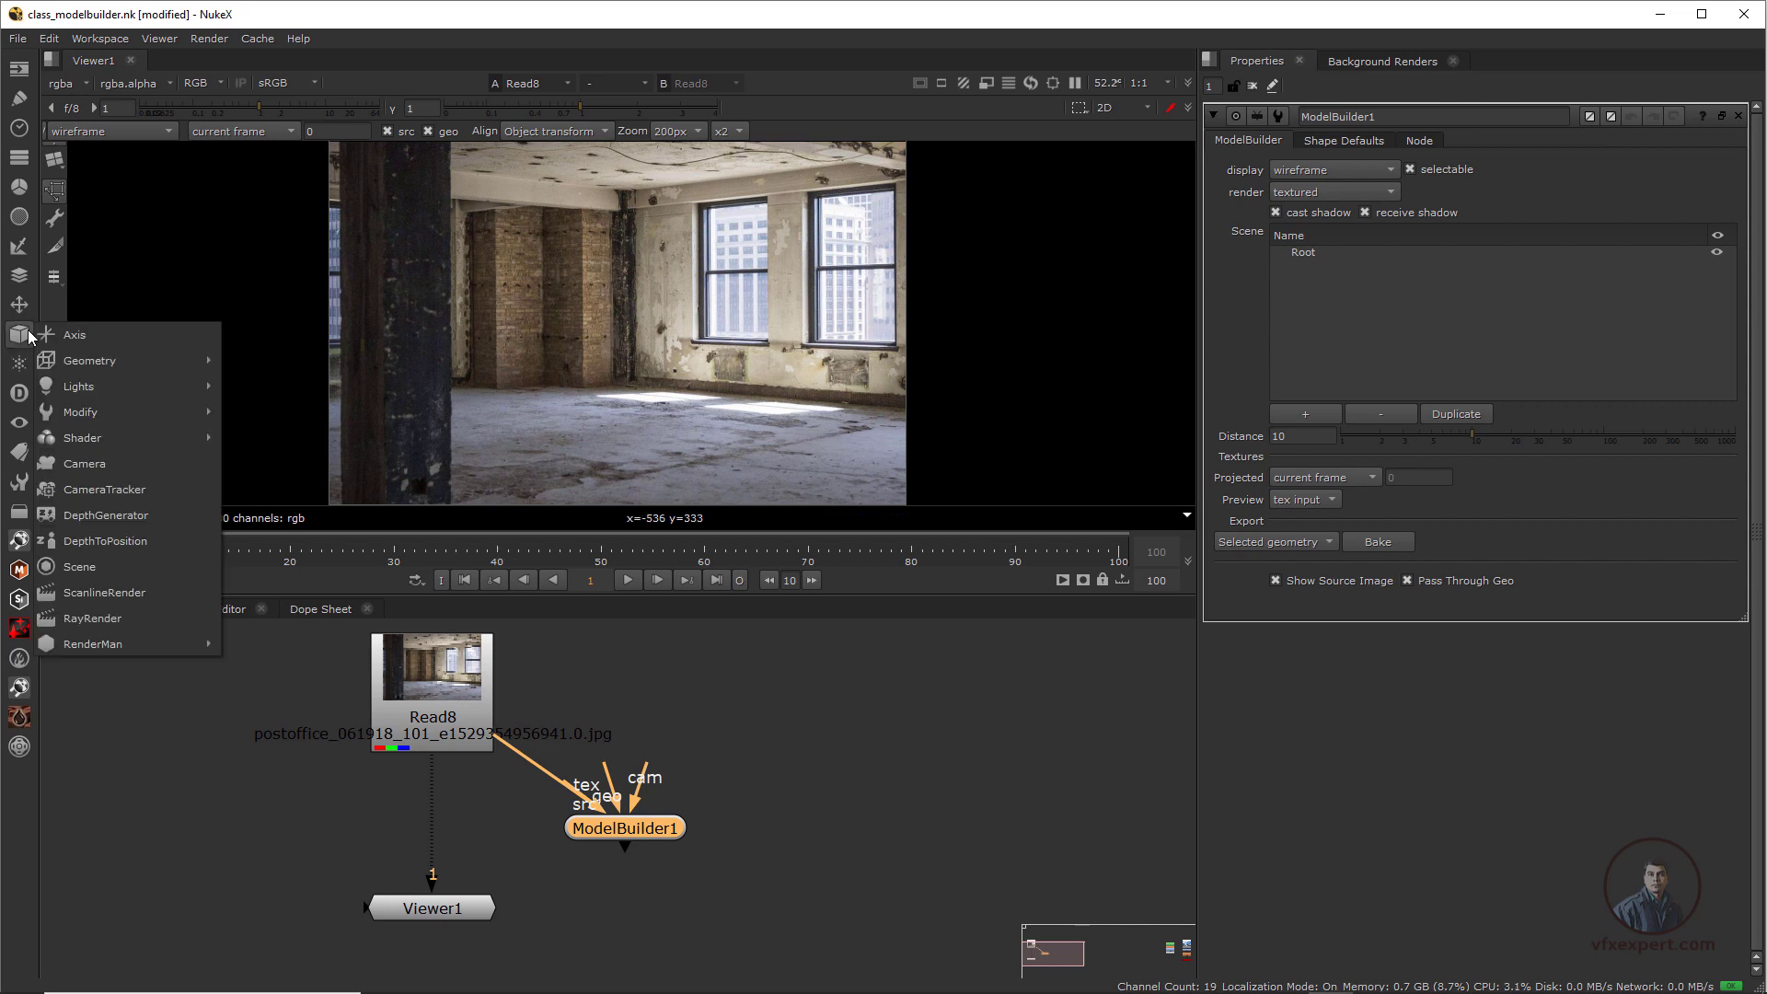
left_click(85, 463)
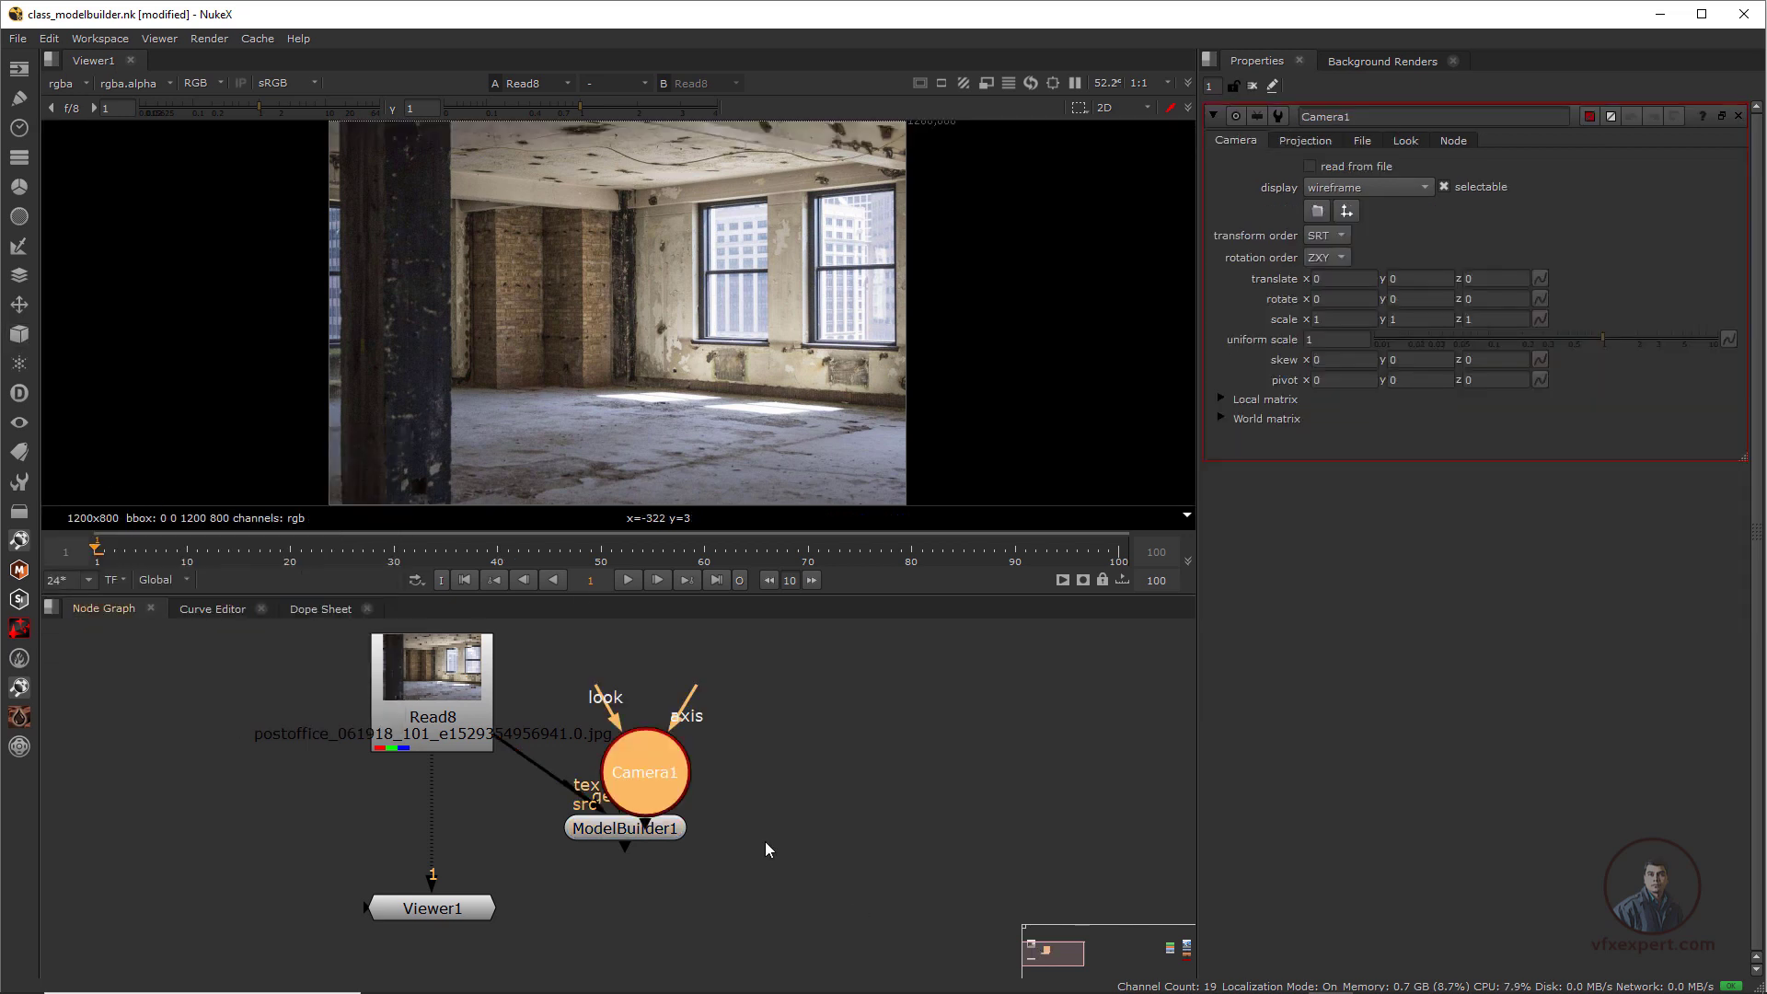
left_click_drag(661, 764, 641, 681)
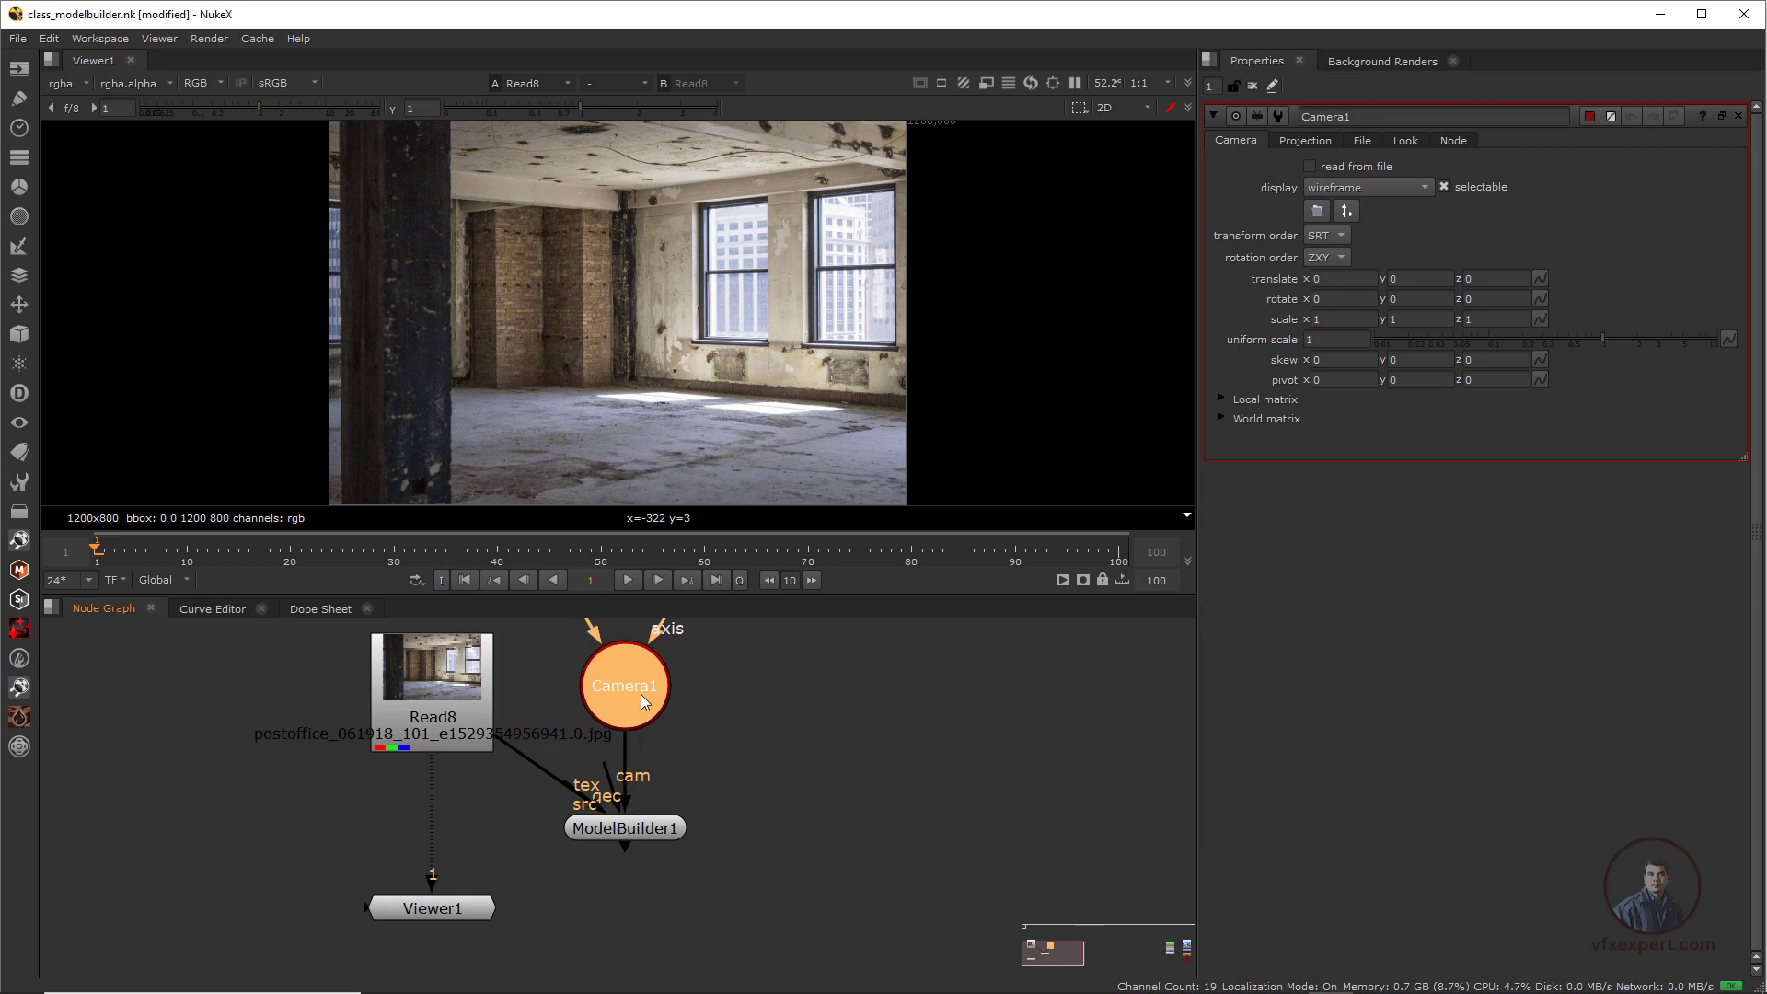
Show ModelBuilder1's output in the viewer and place the Viewer1 node directly beneath it
left_click(620, 825)
left_click_drag(620, 826, 620, 831)
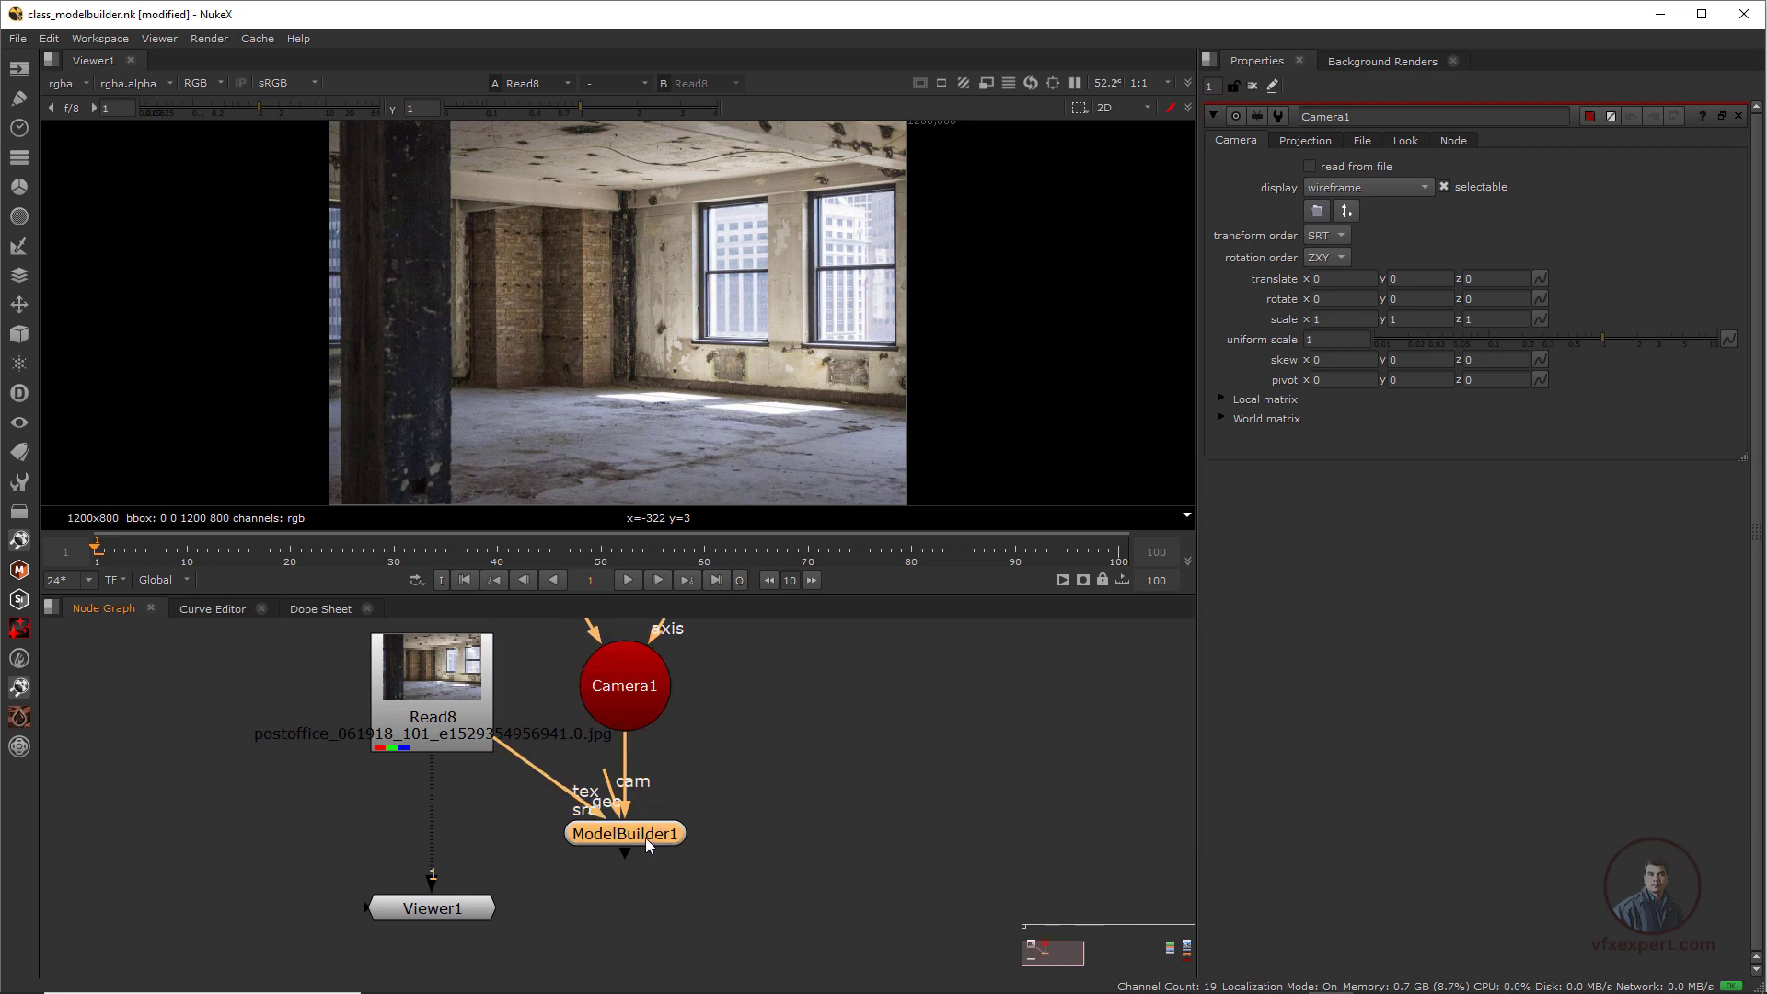
key("1")
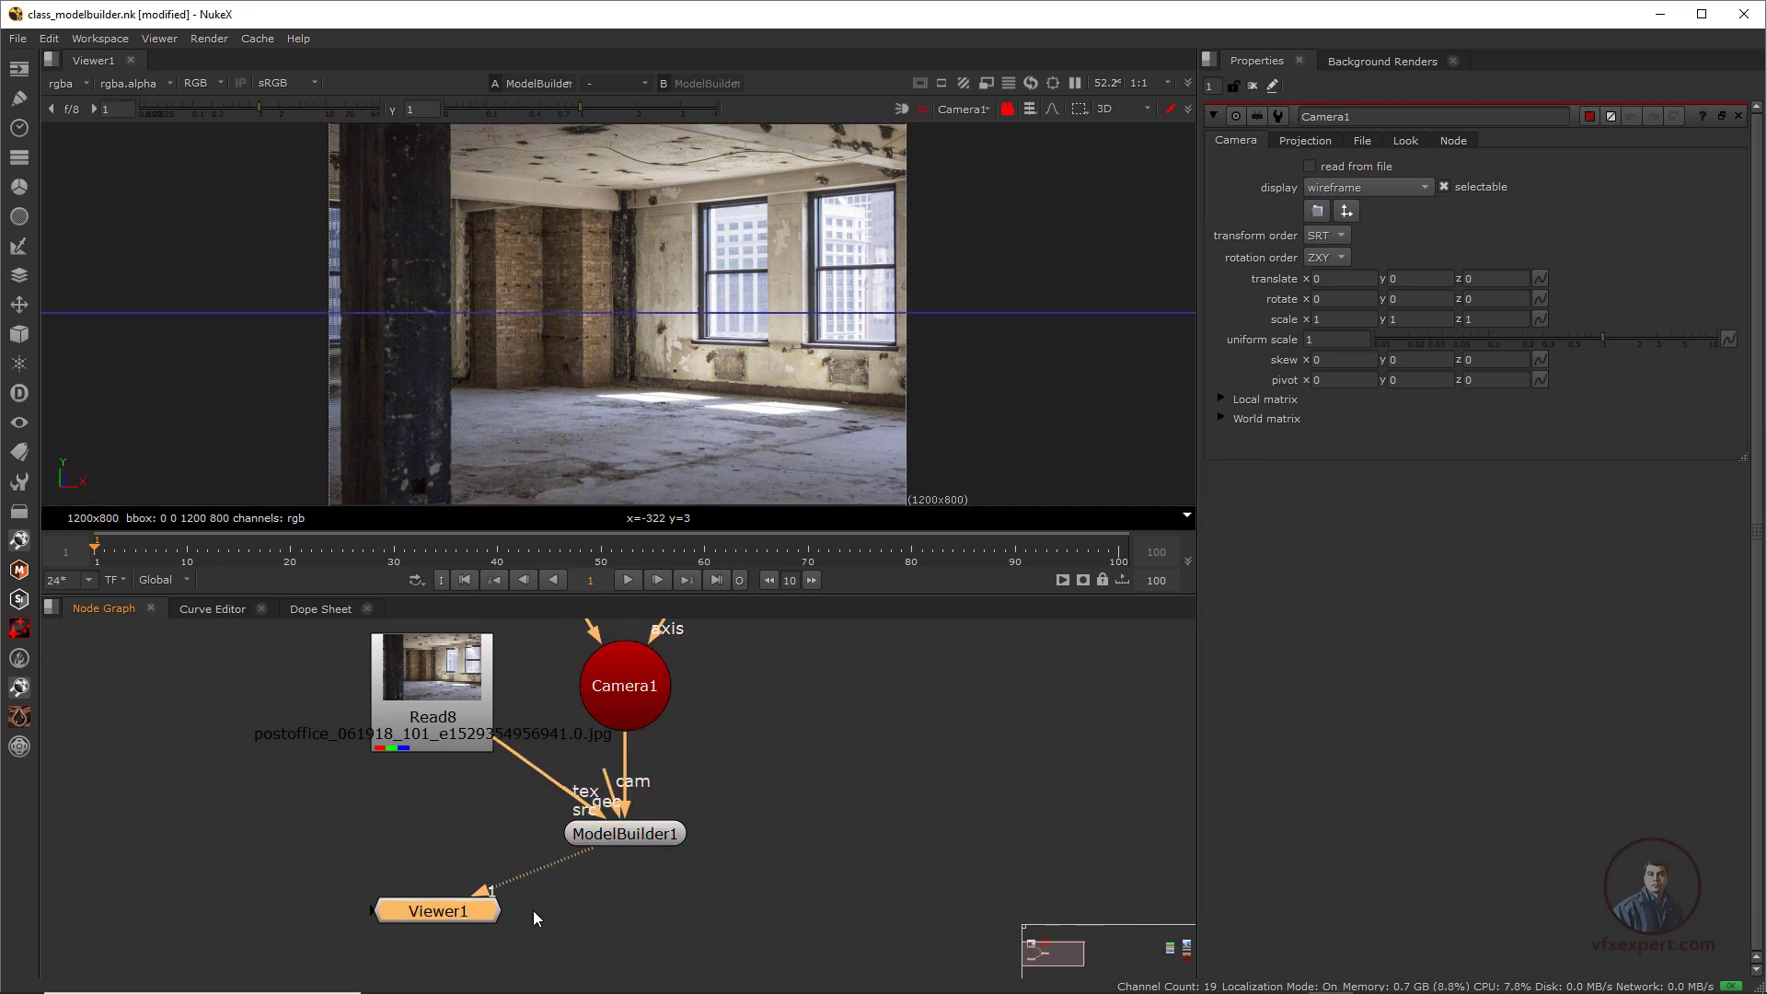
left_click_drag(471, 907, 663, 899)
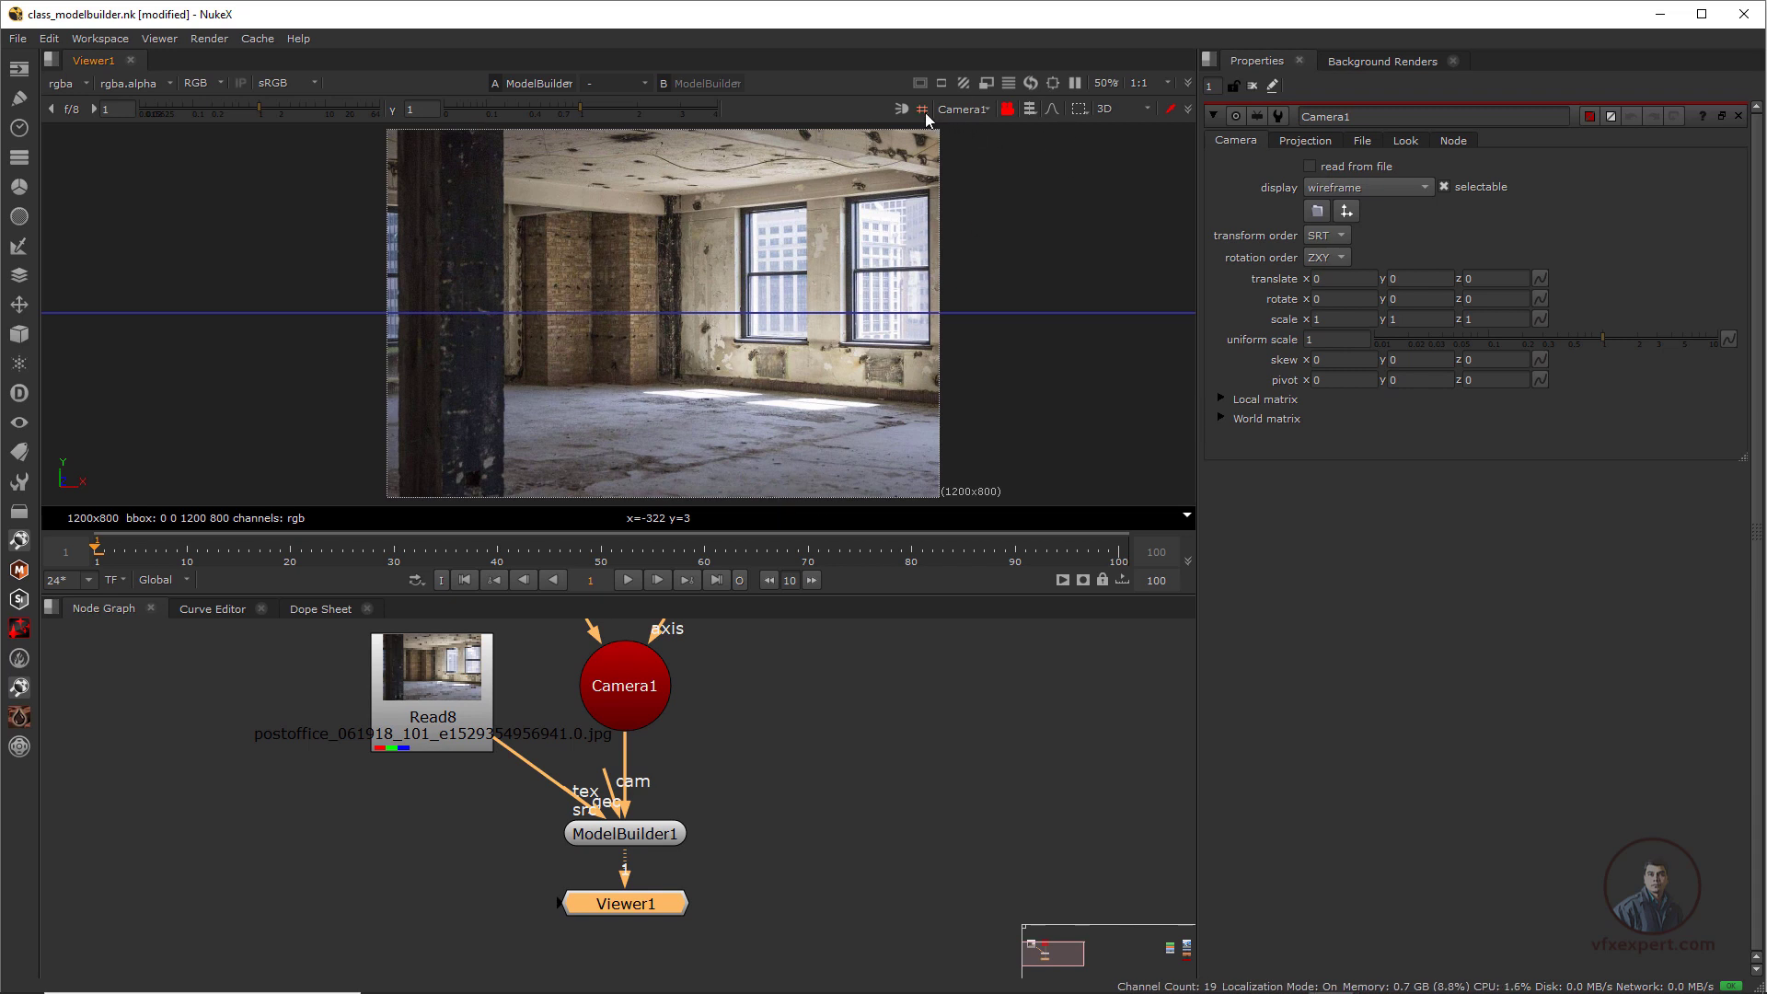
In the unlocked default 3D view, move Camera1 up and back to a translate of about y 0.27 and z 0.825
left_click(985, 109)
left_click(986, 127)
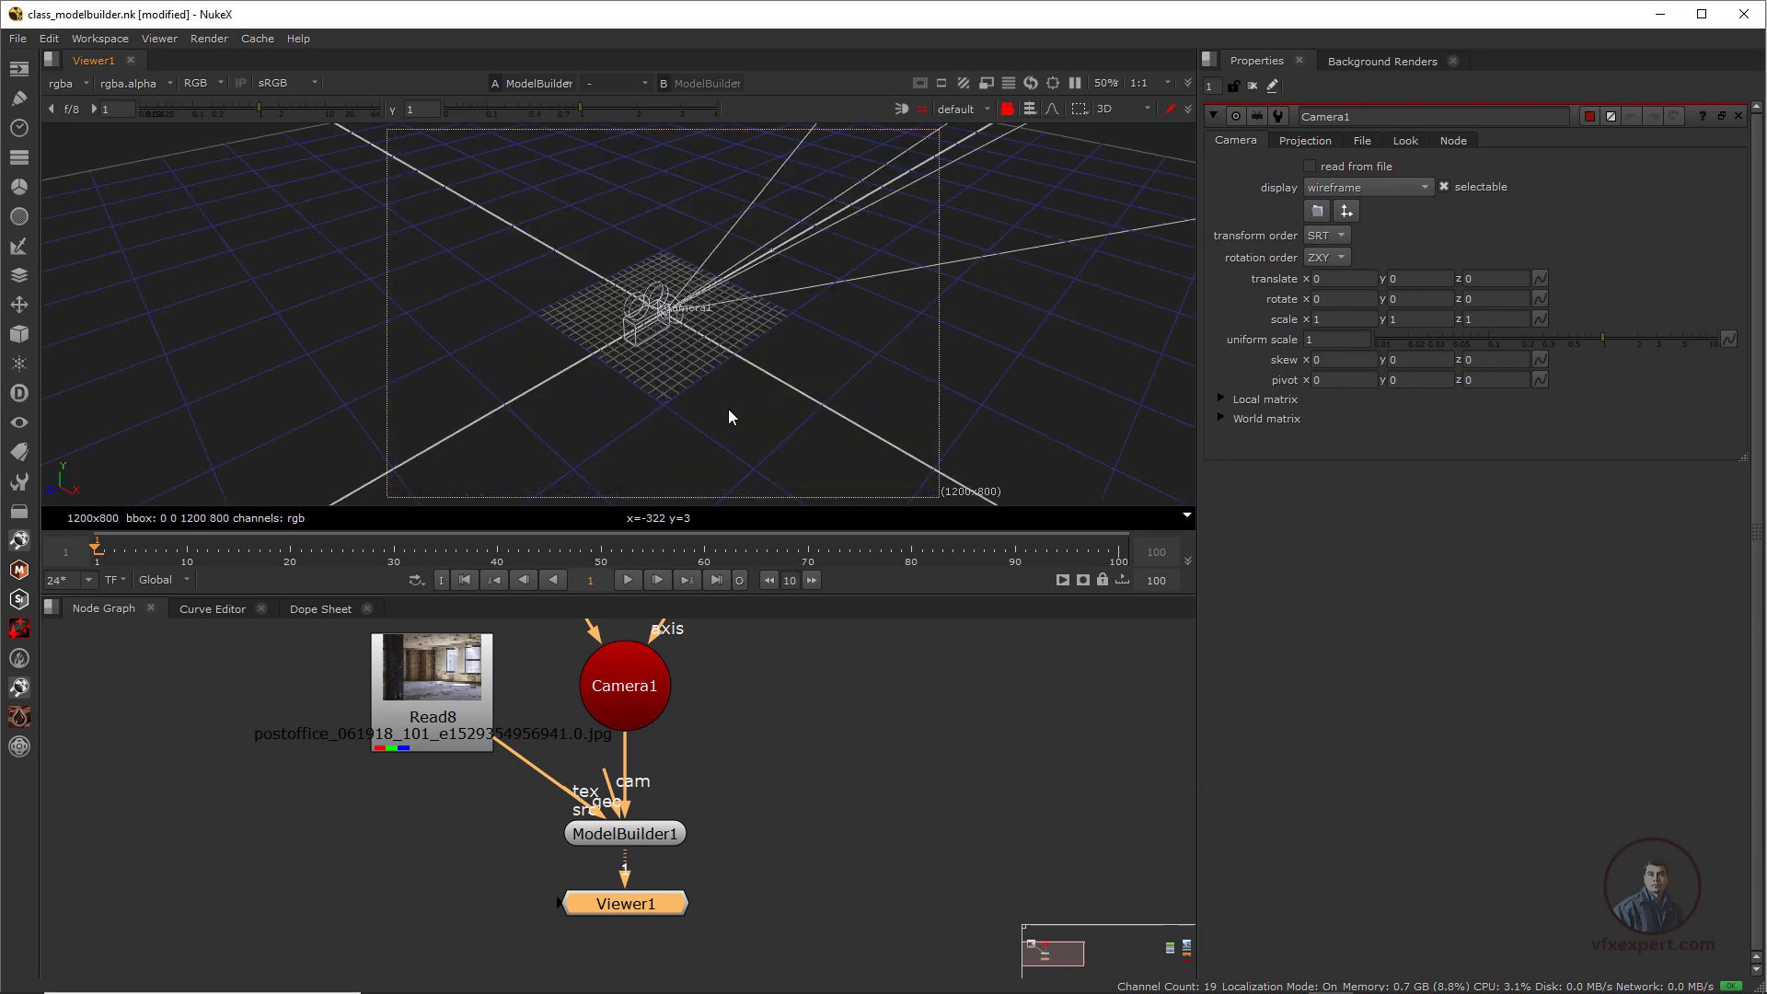
left_click(1008, 110)
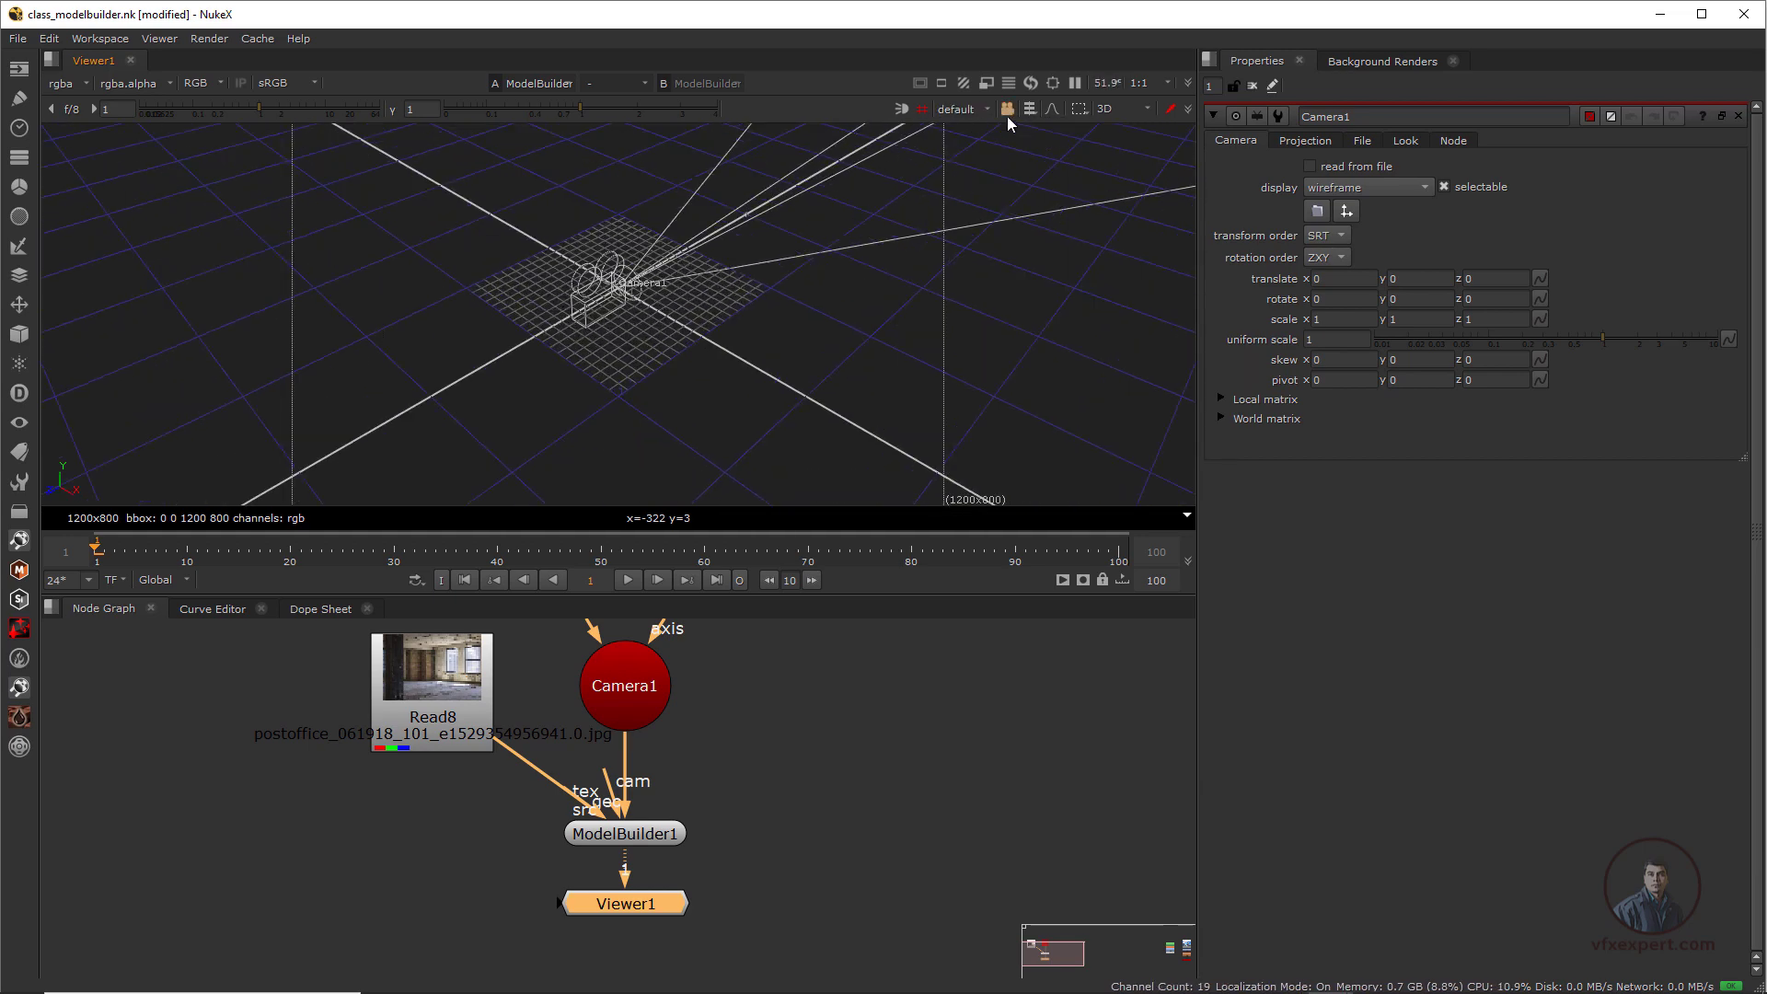
left_click_drag(580, 414, 564, 629, "ctrl")
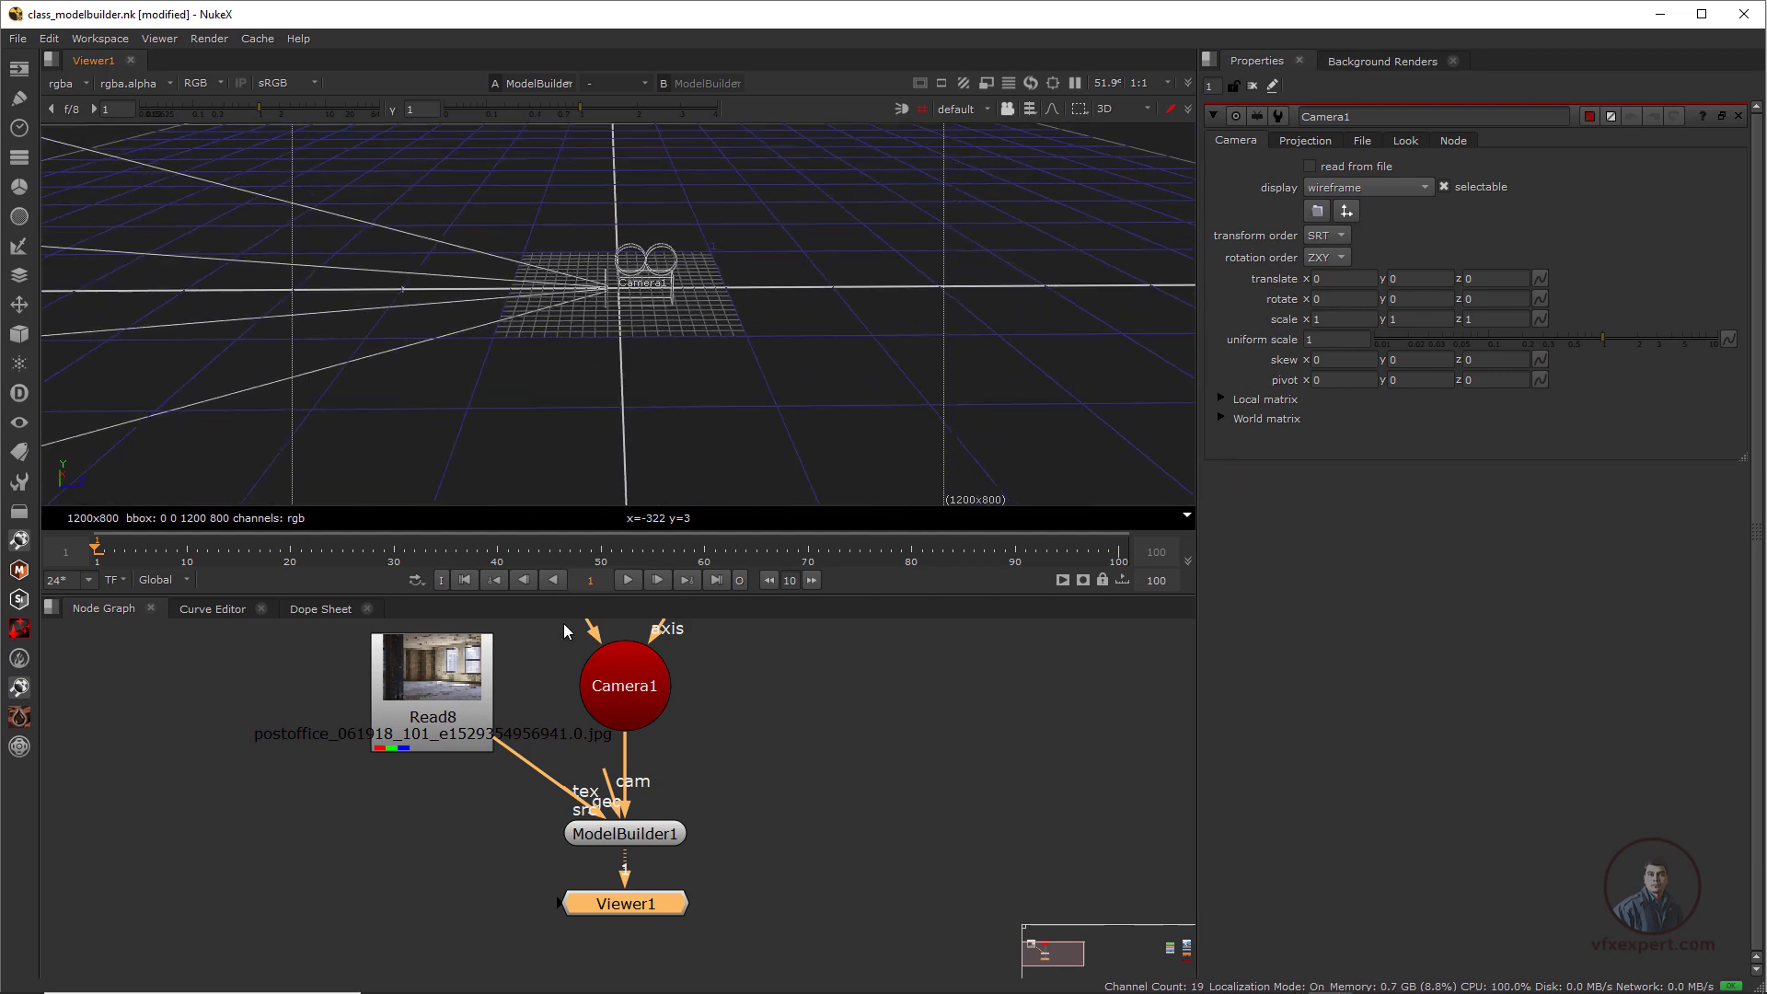
left_click(637, 704)
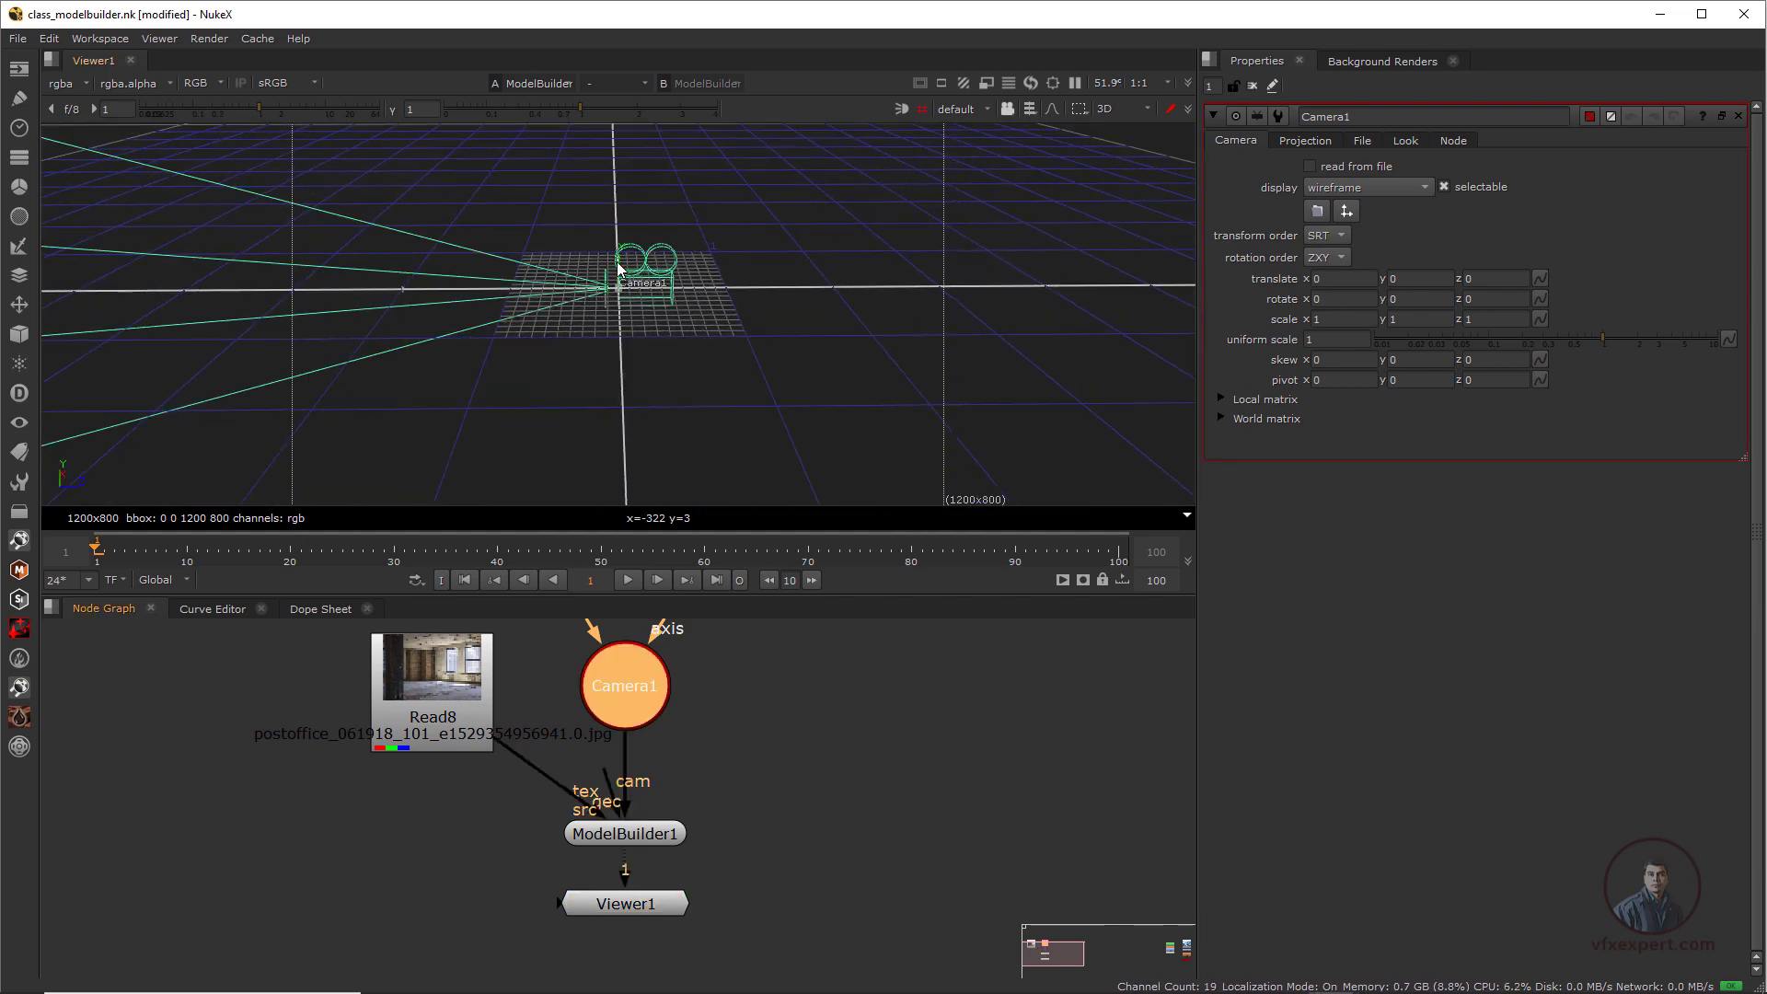
left_click_drag(618, 276, 985, 136)
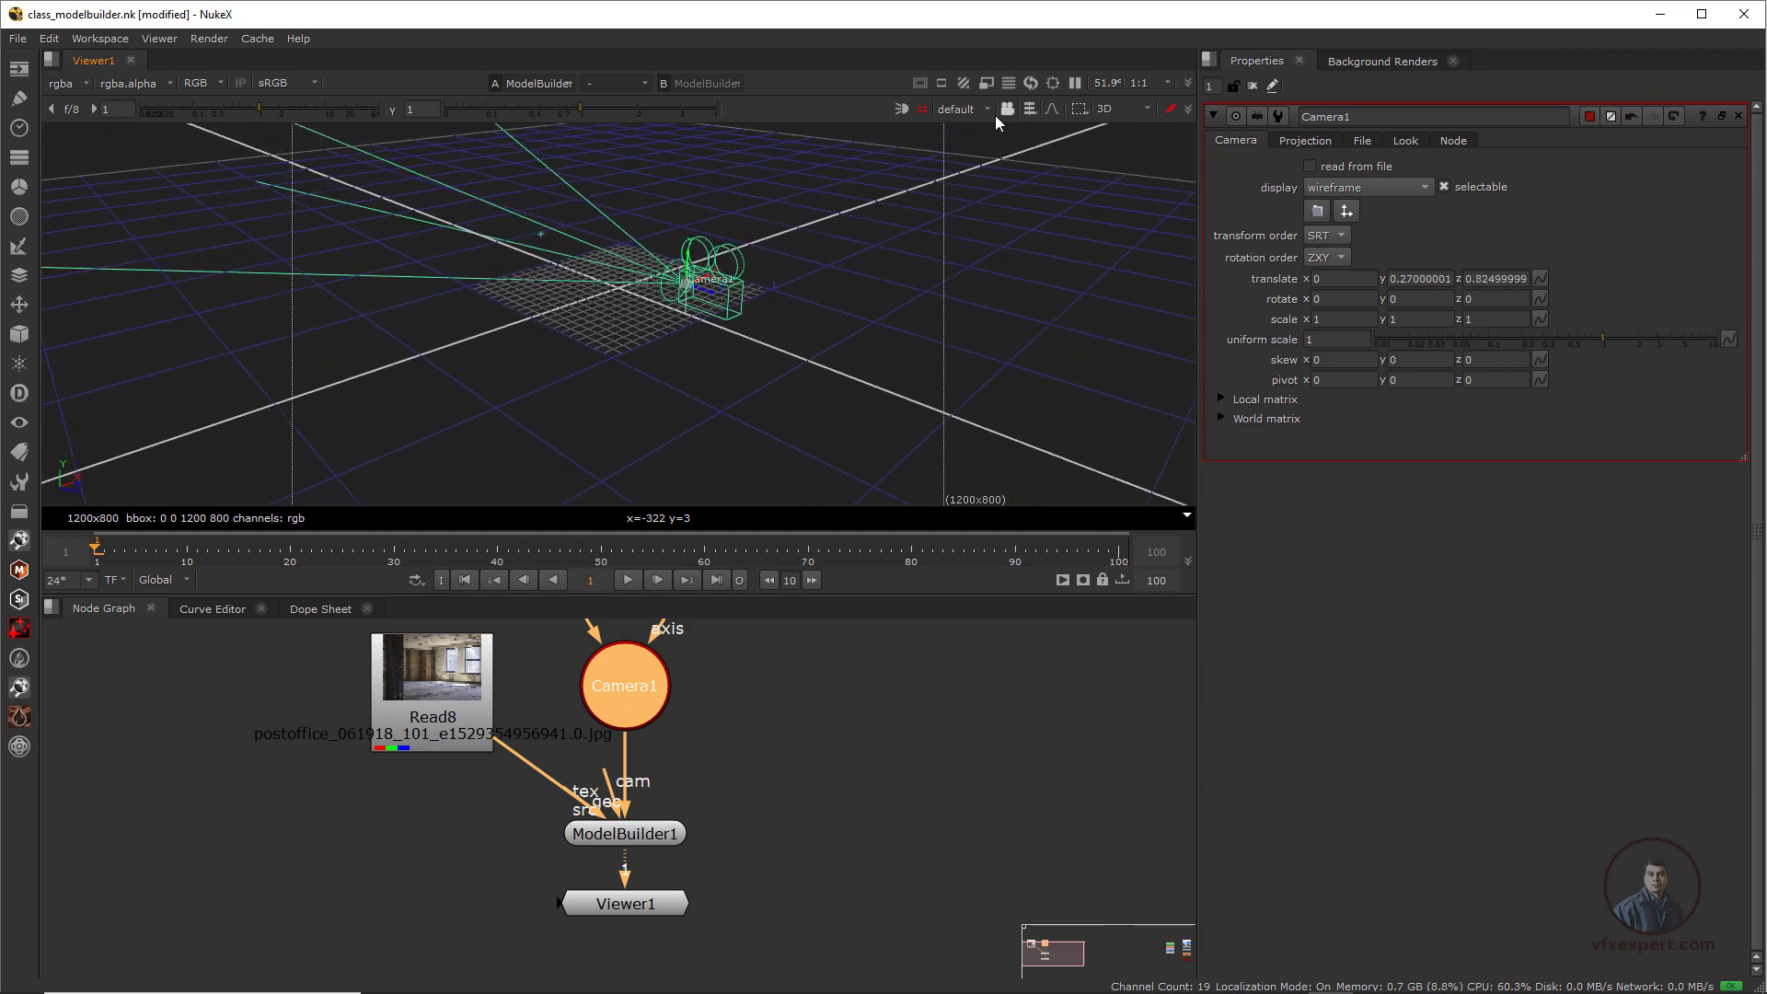
Look through Camera1 with the 3D view locked to it, and open ModelBuilder1's properties
left_click(987, 109)
left_click(968, 151)
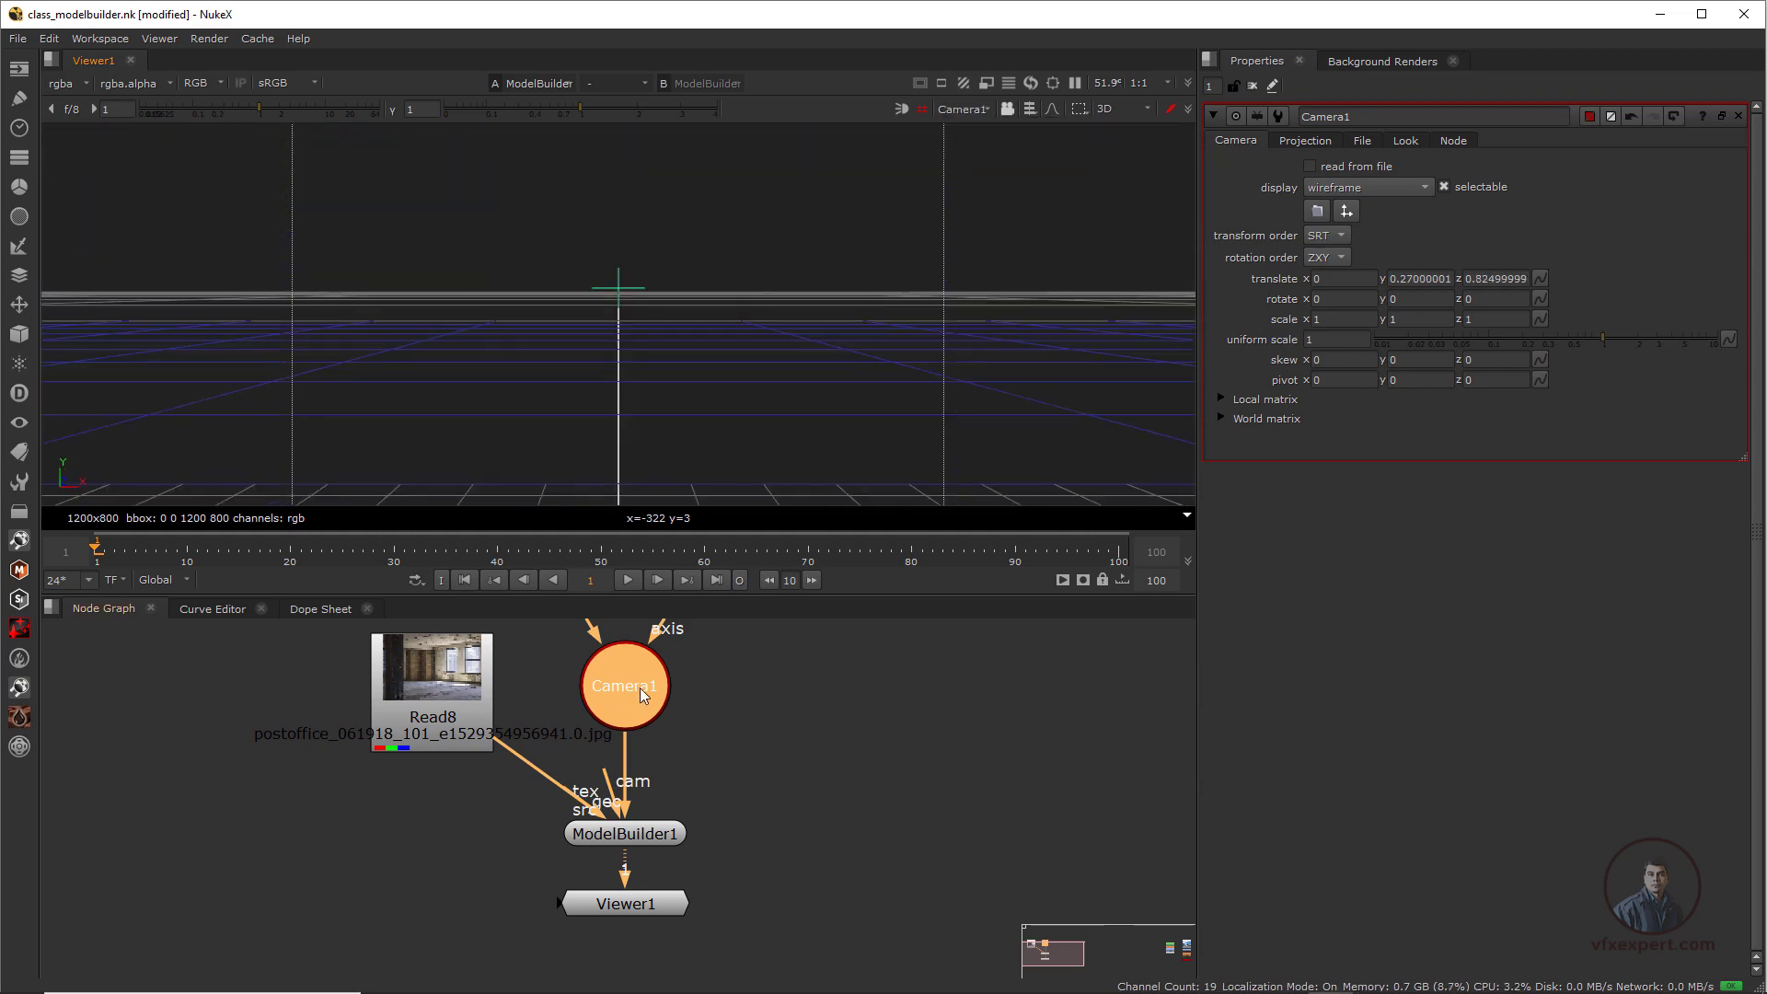
left_click(1008, 109)
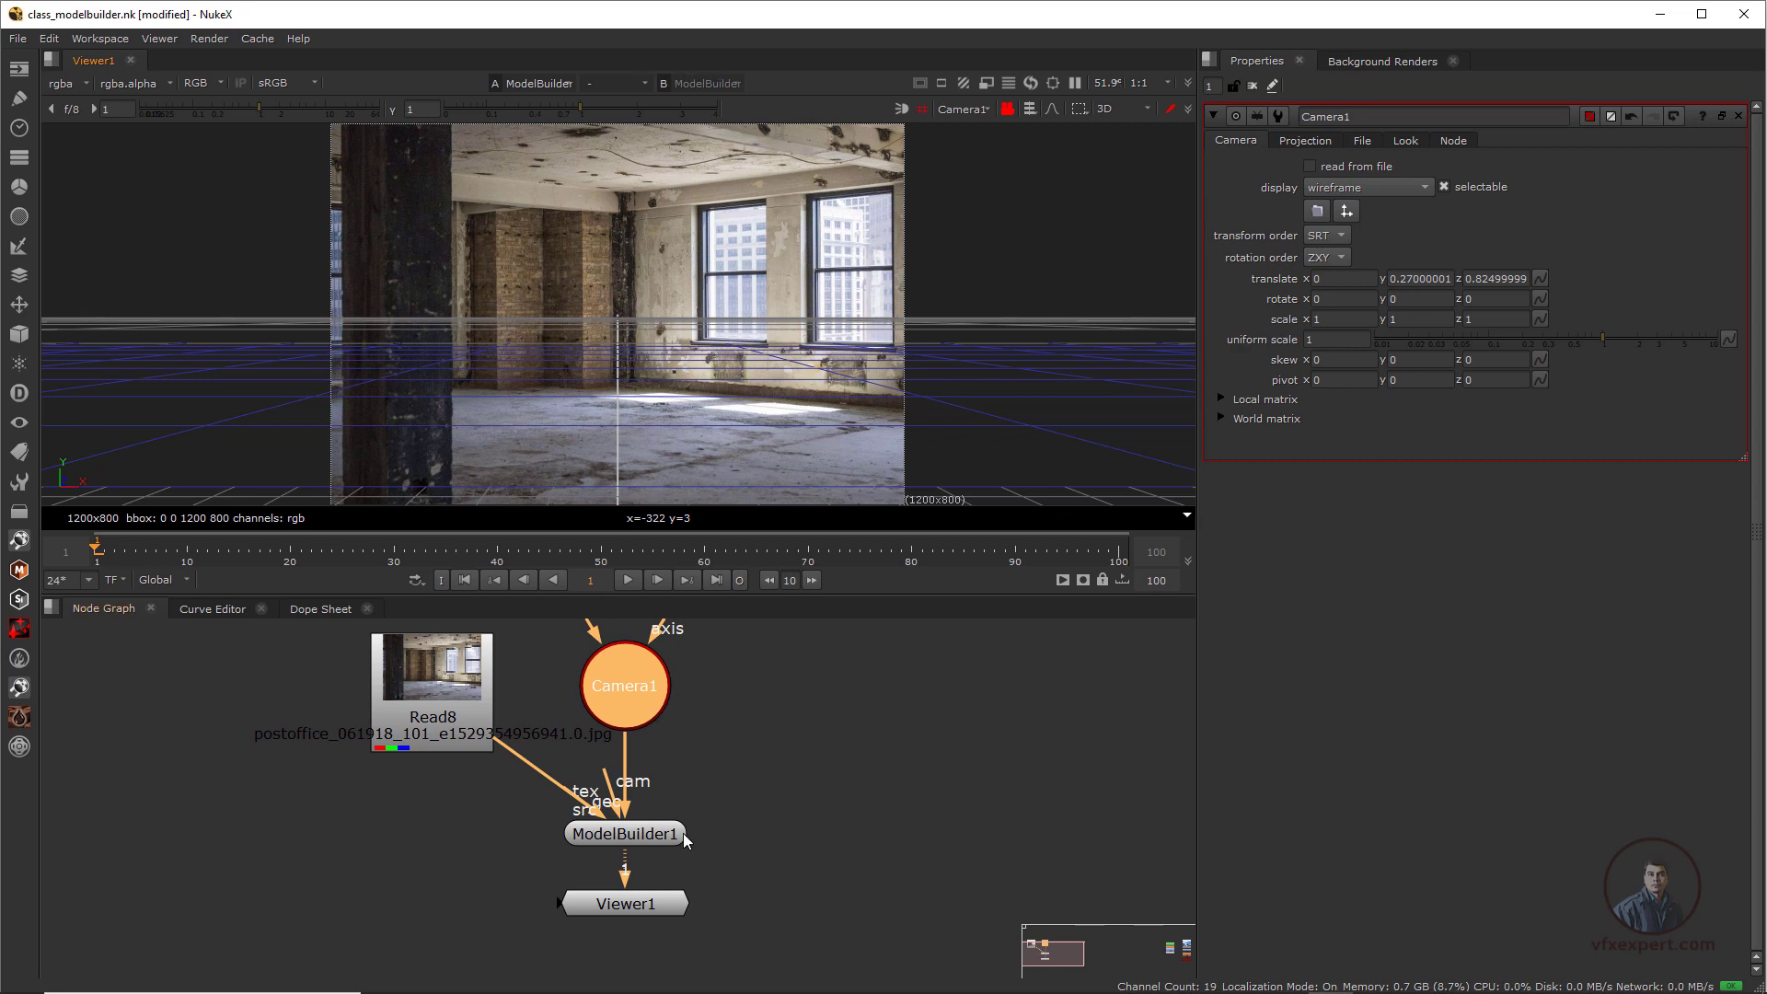
double_click(630, 840)
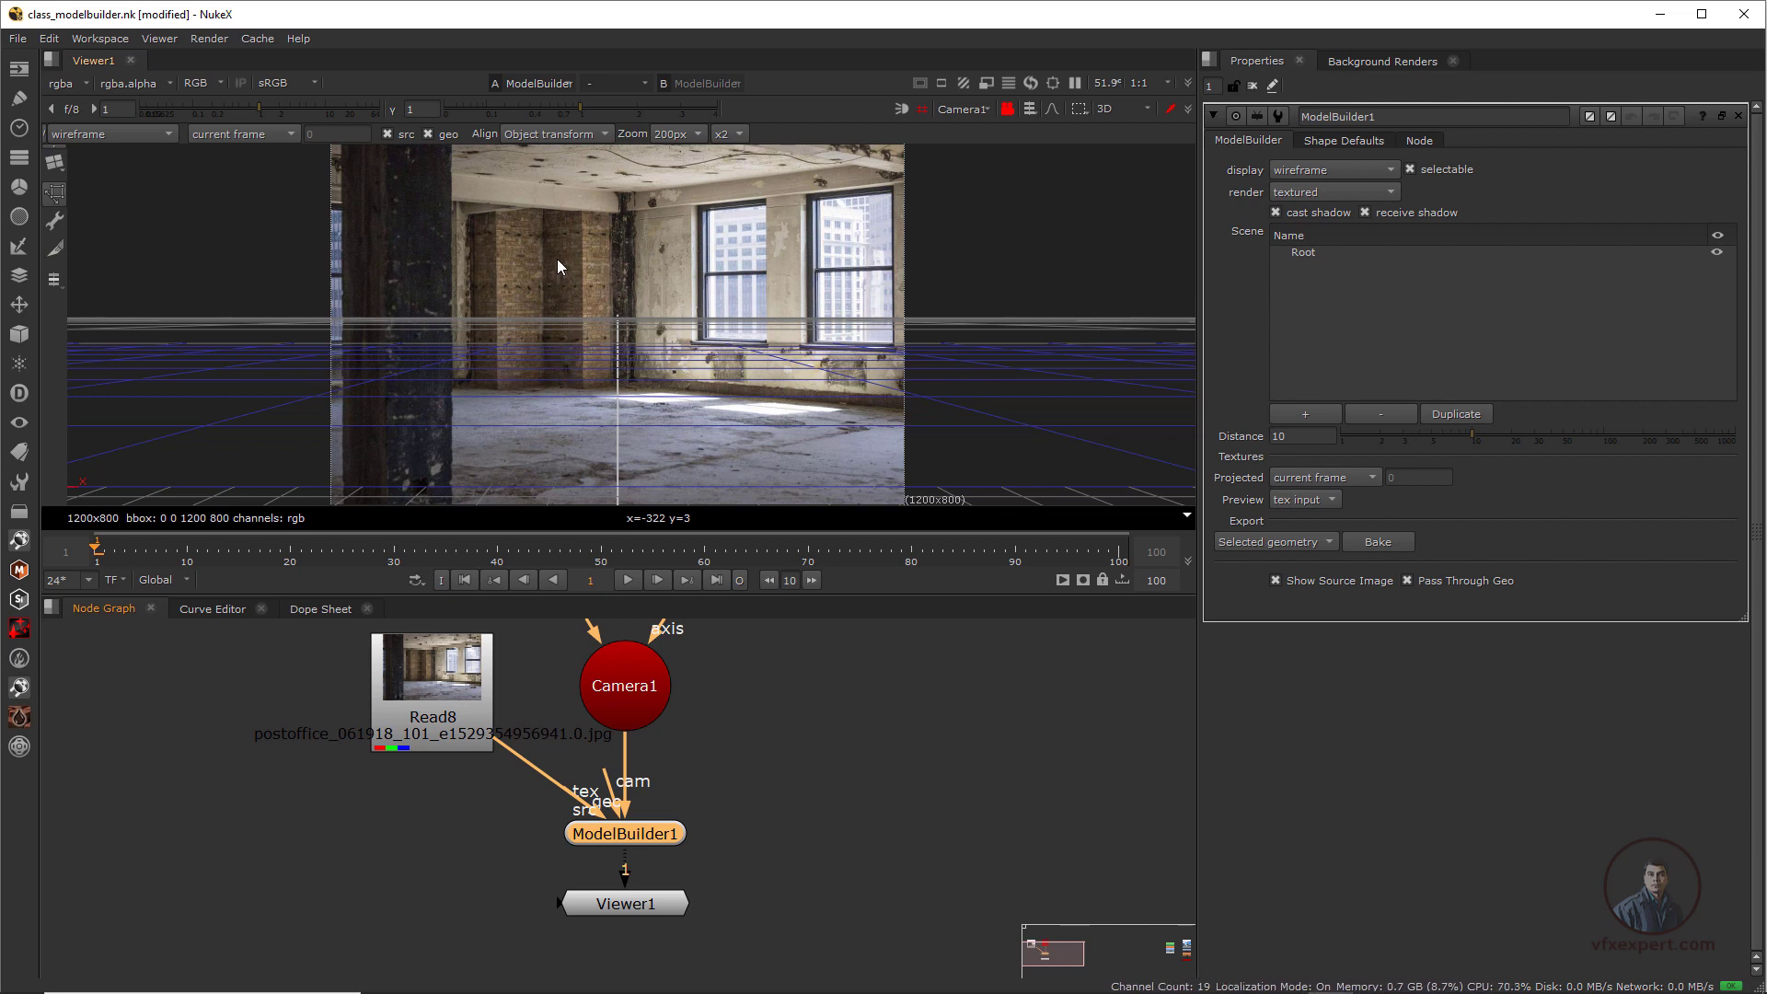
left_click(63, 165)
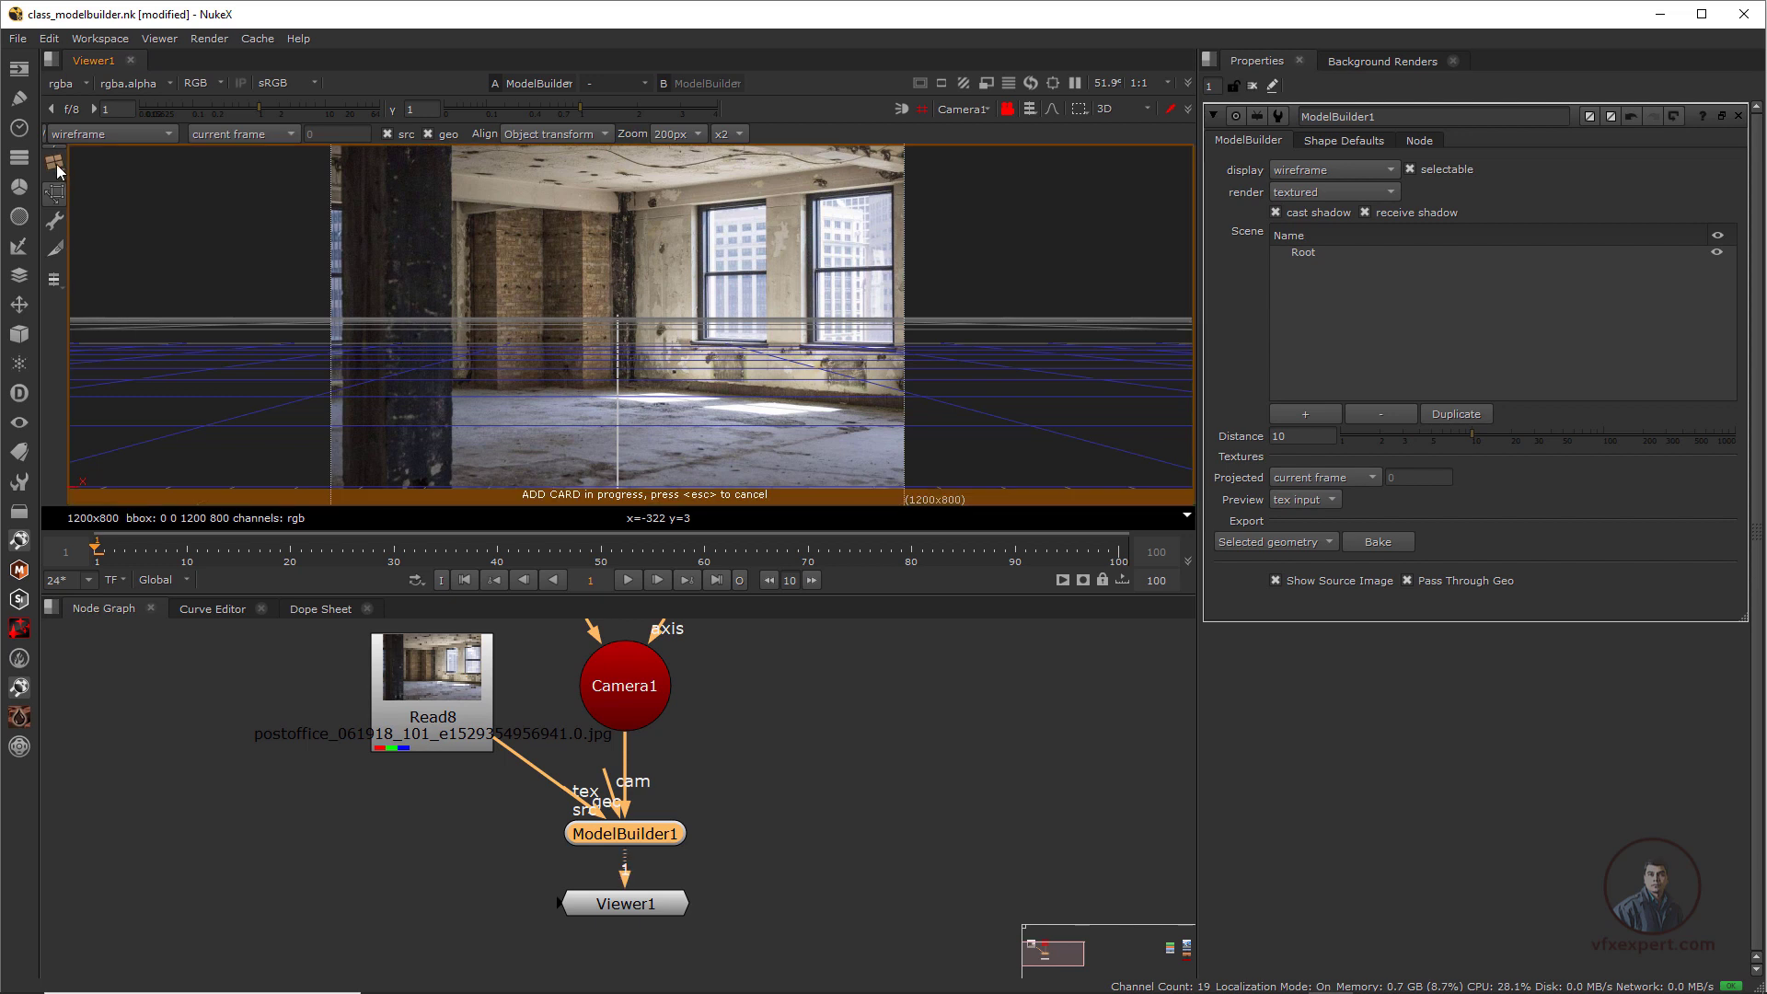
left_click(57, 169)
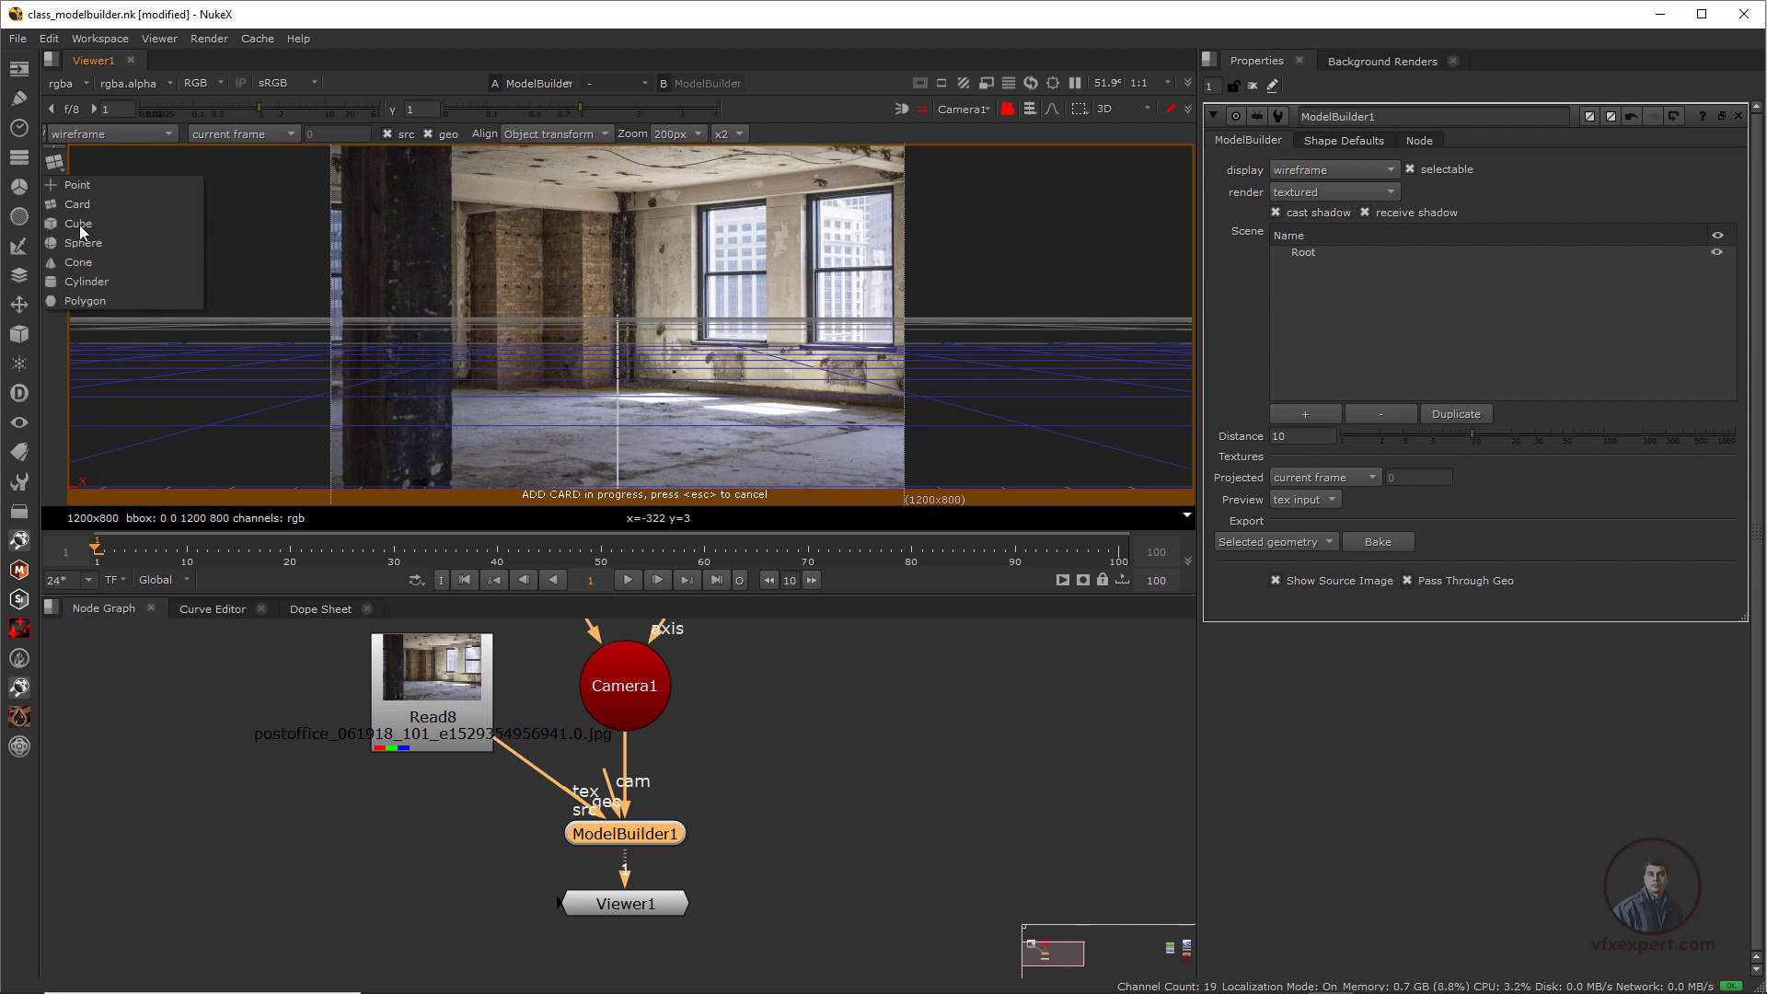
left_click(90, 207)
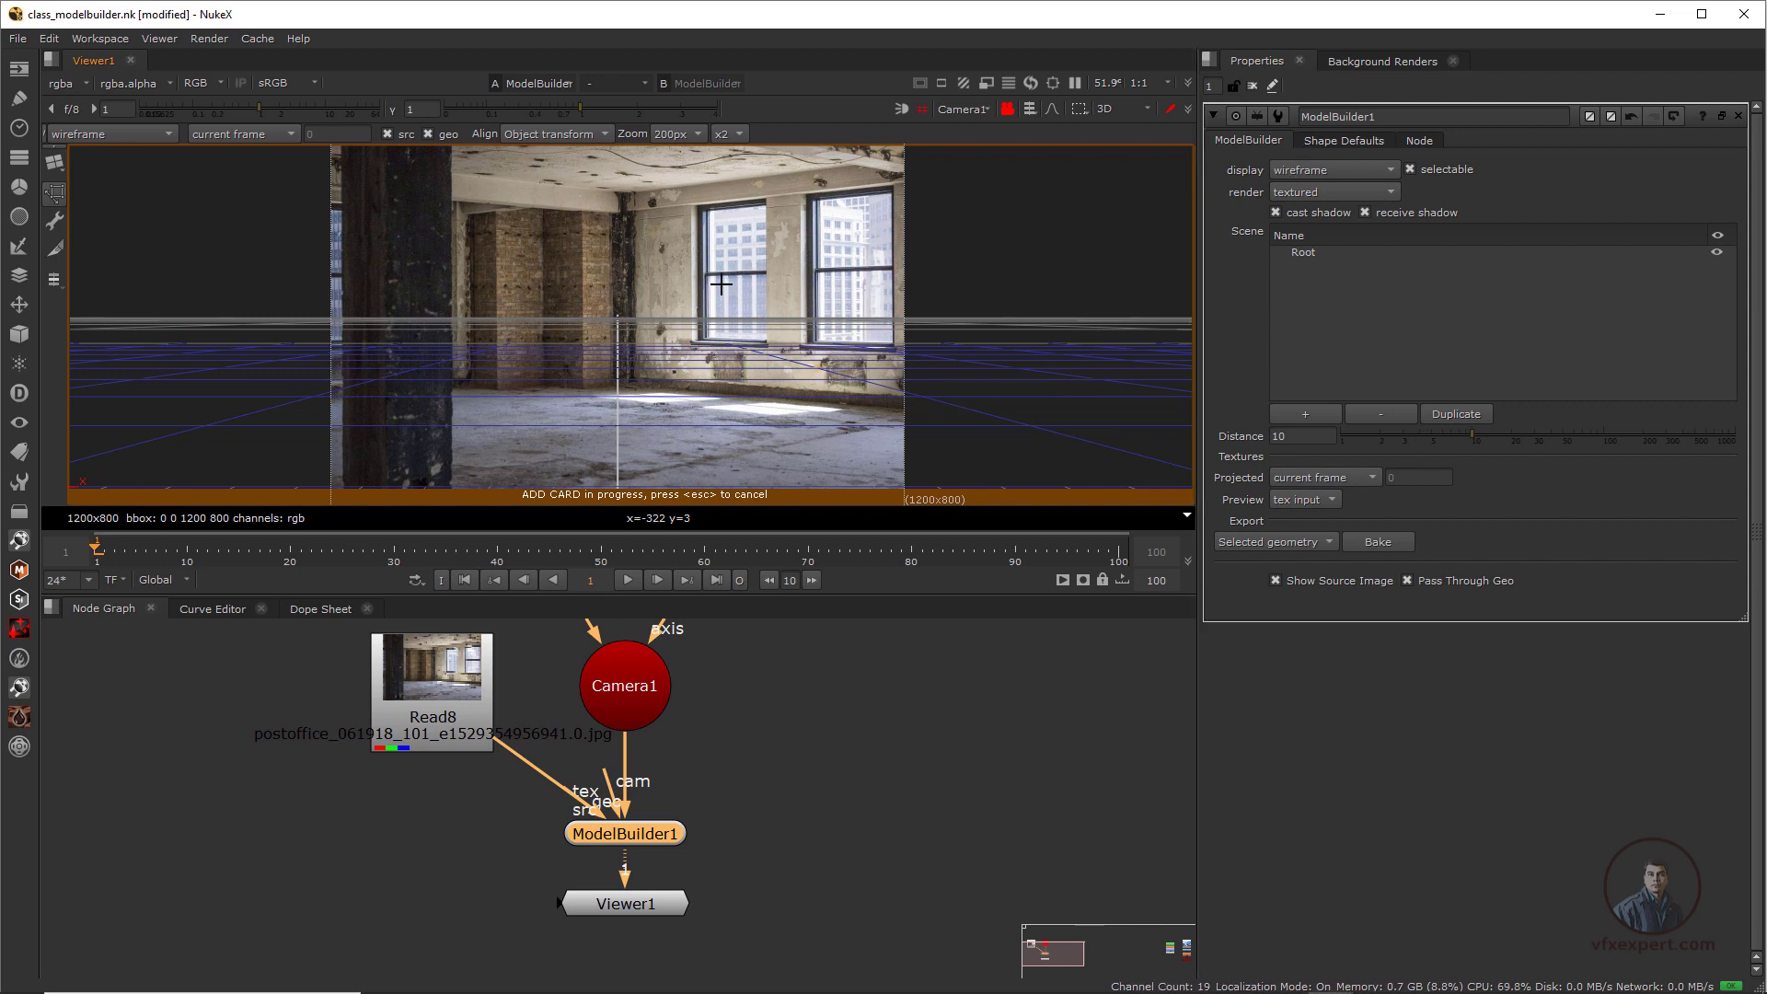
left_click(1346, 140)
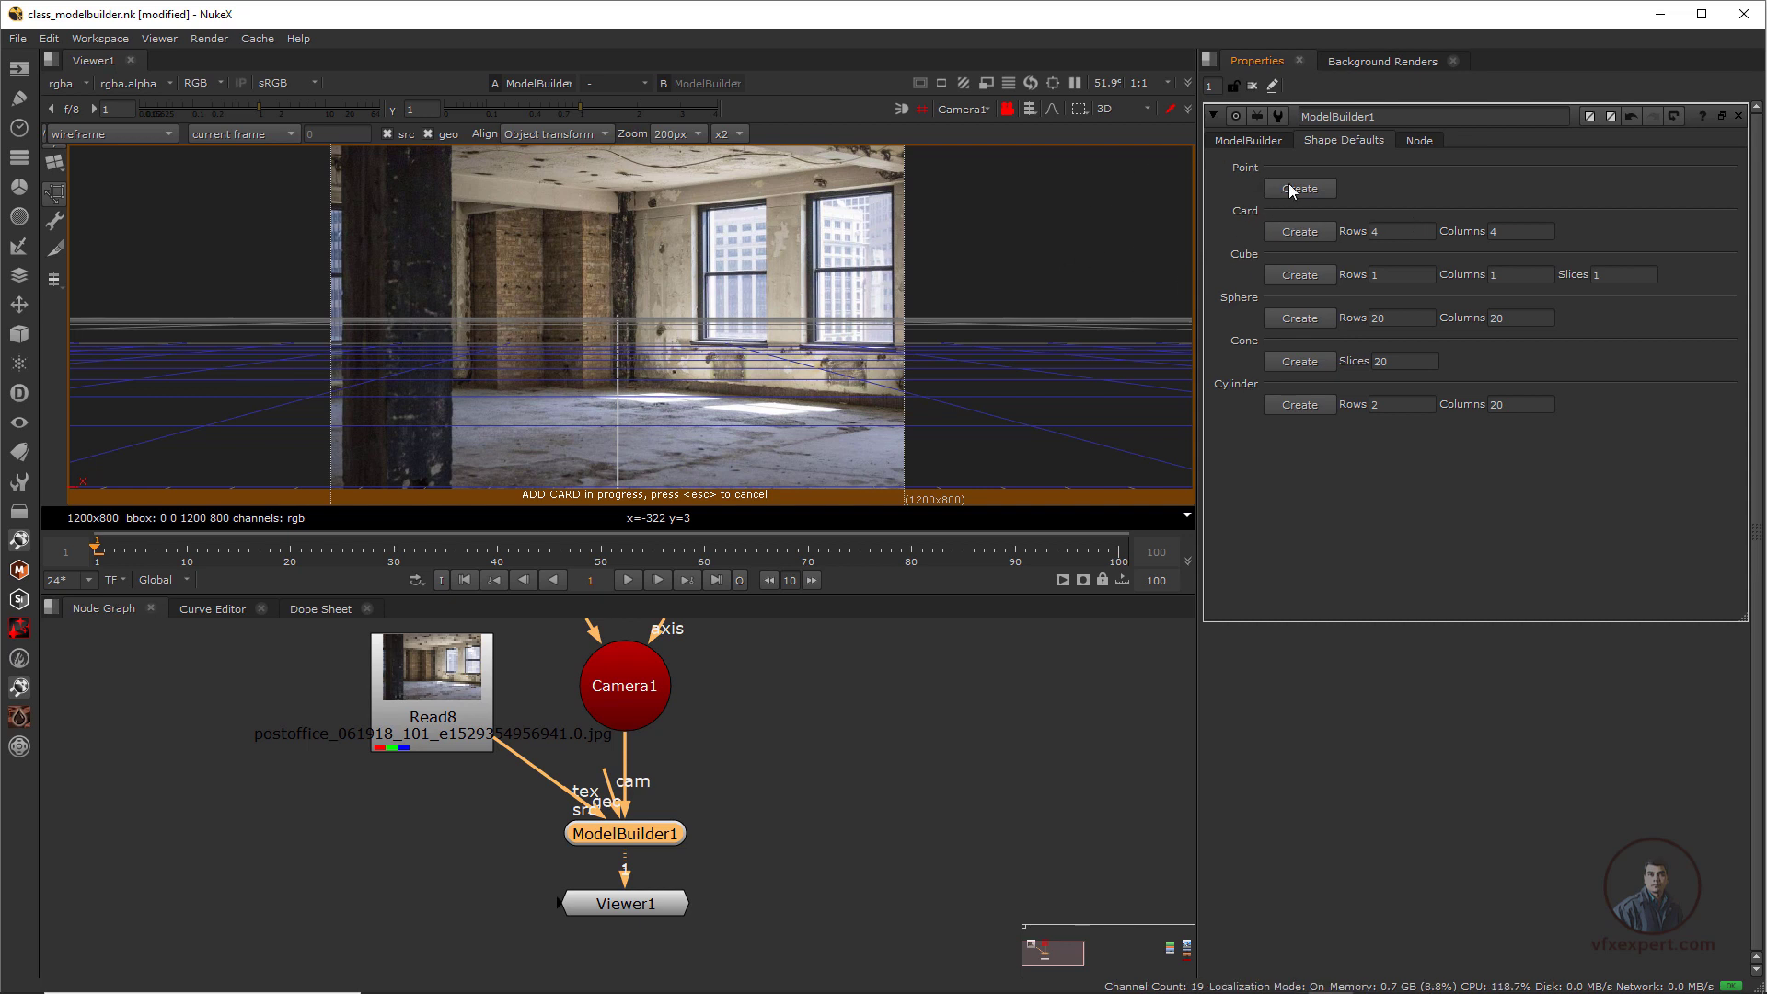
left_click(1250, 140)
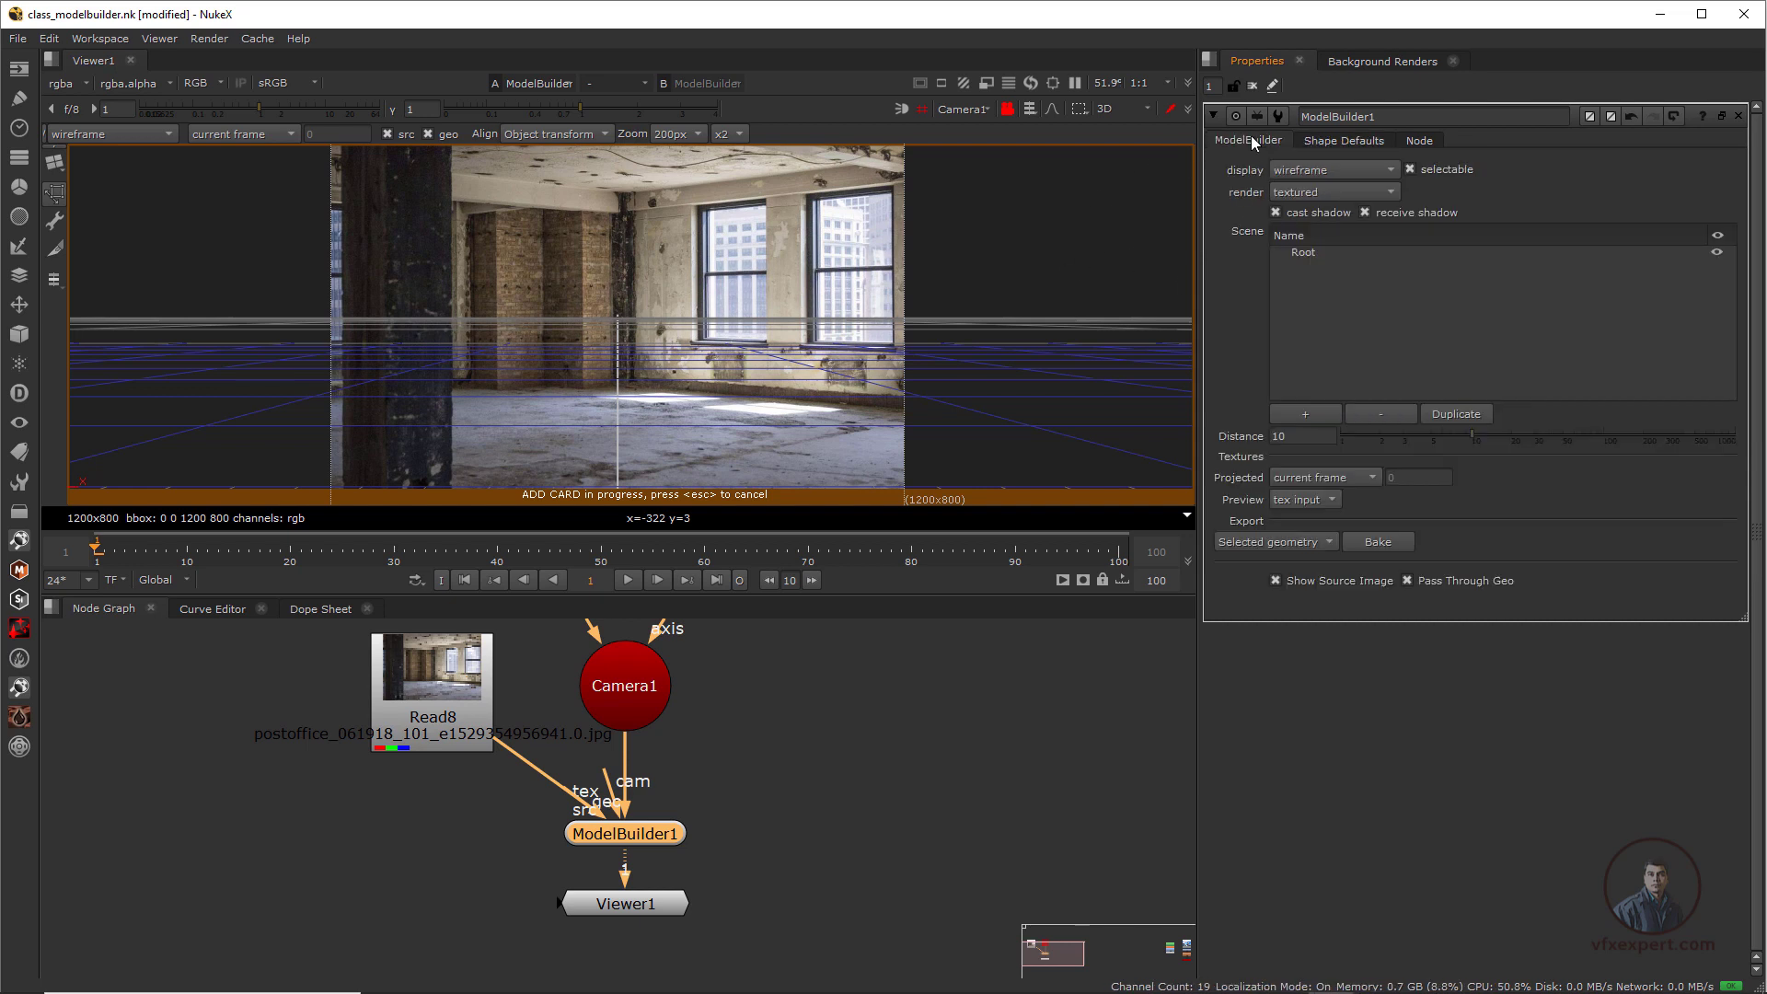
Add a cube to the ModelBuilder scene, placed near the middle of the room image
left_click(59, 167)
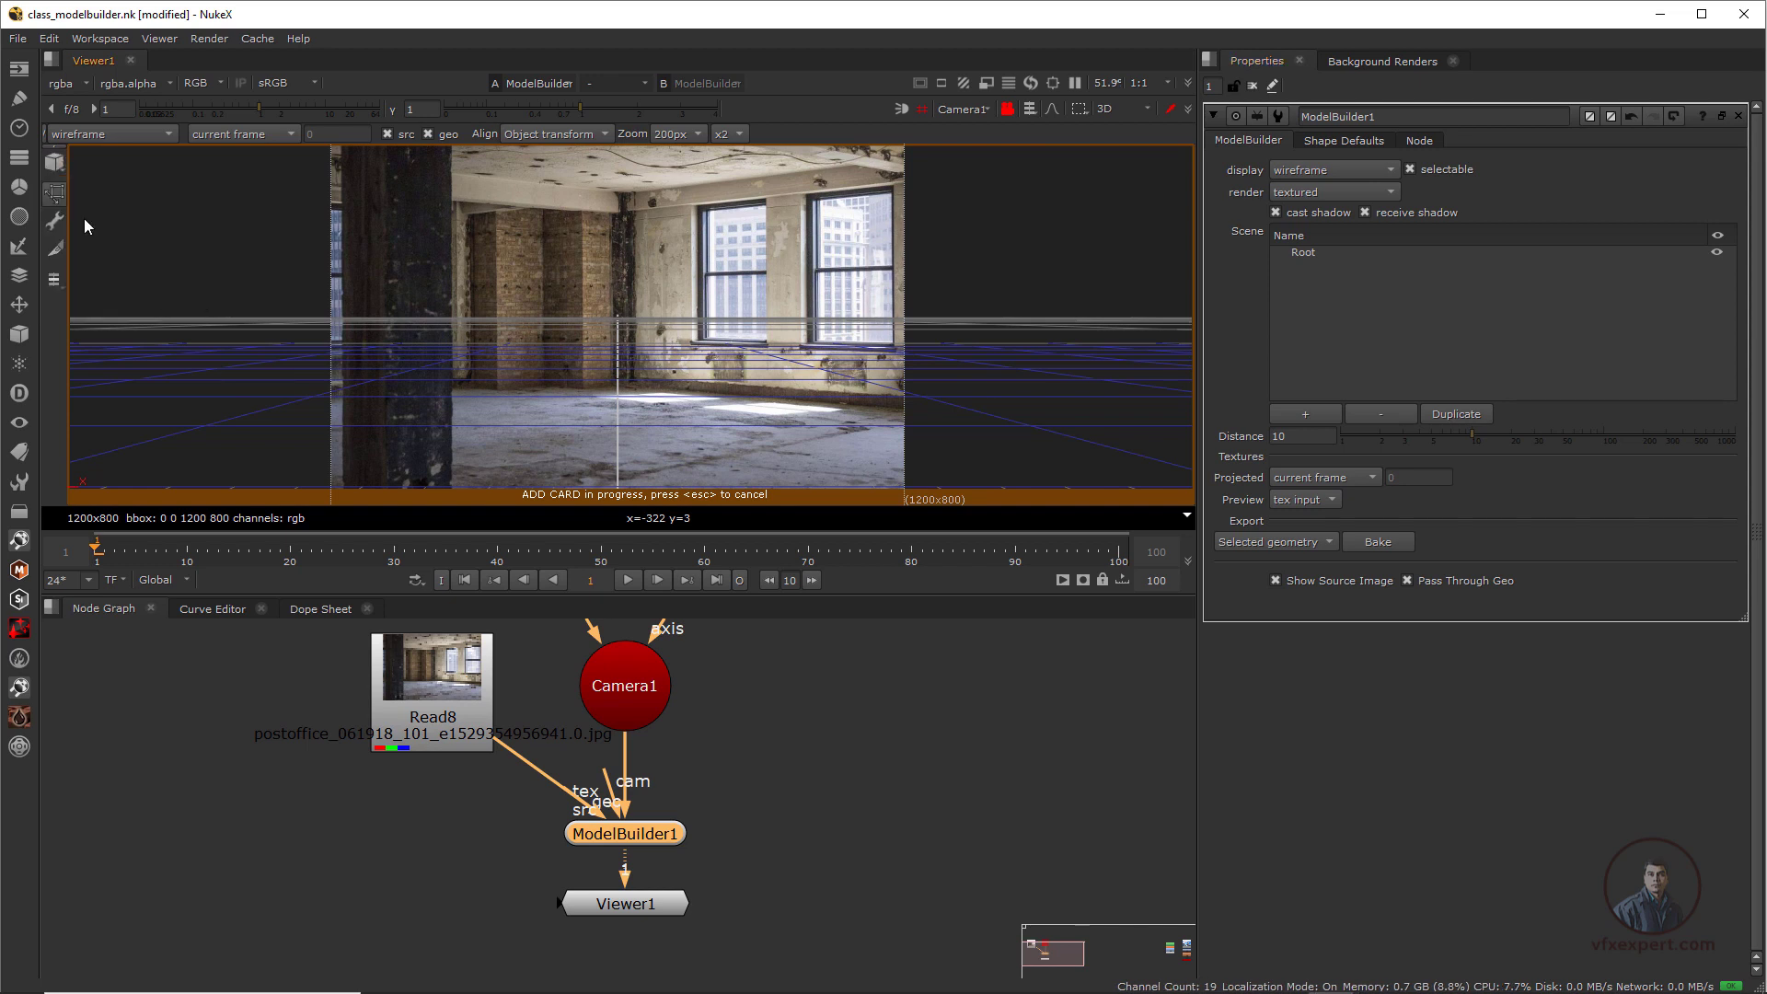
left_click(84, 223)
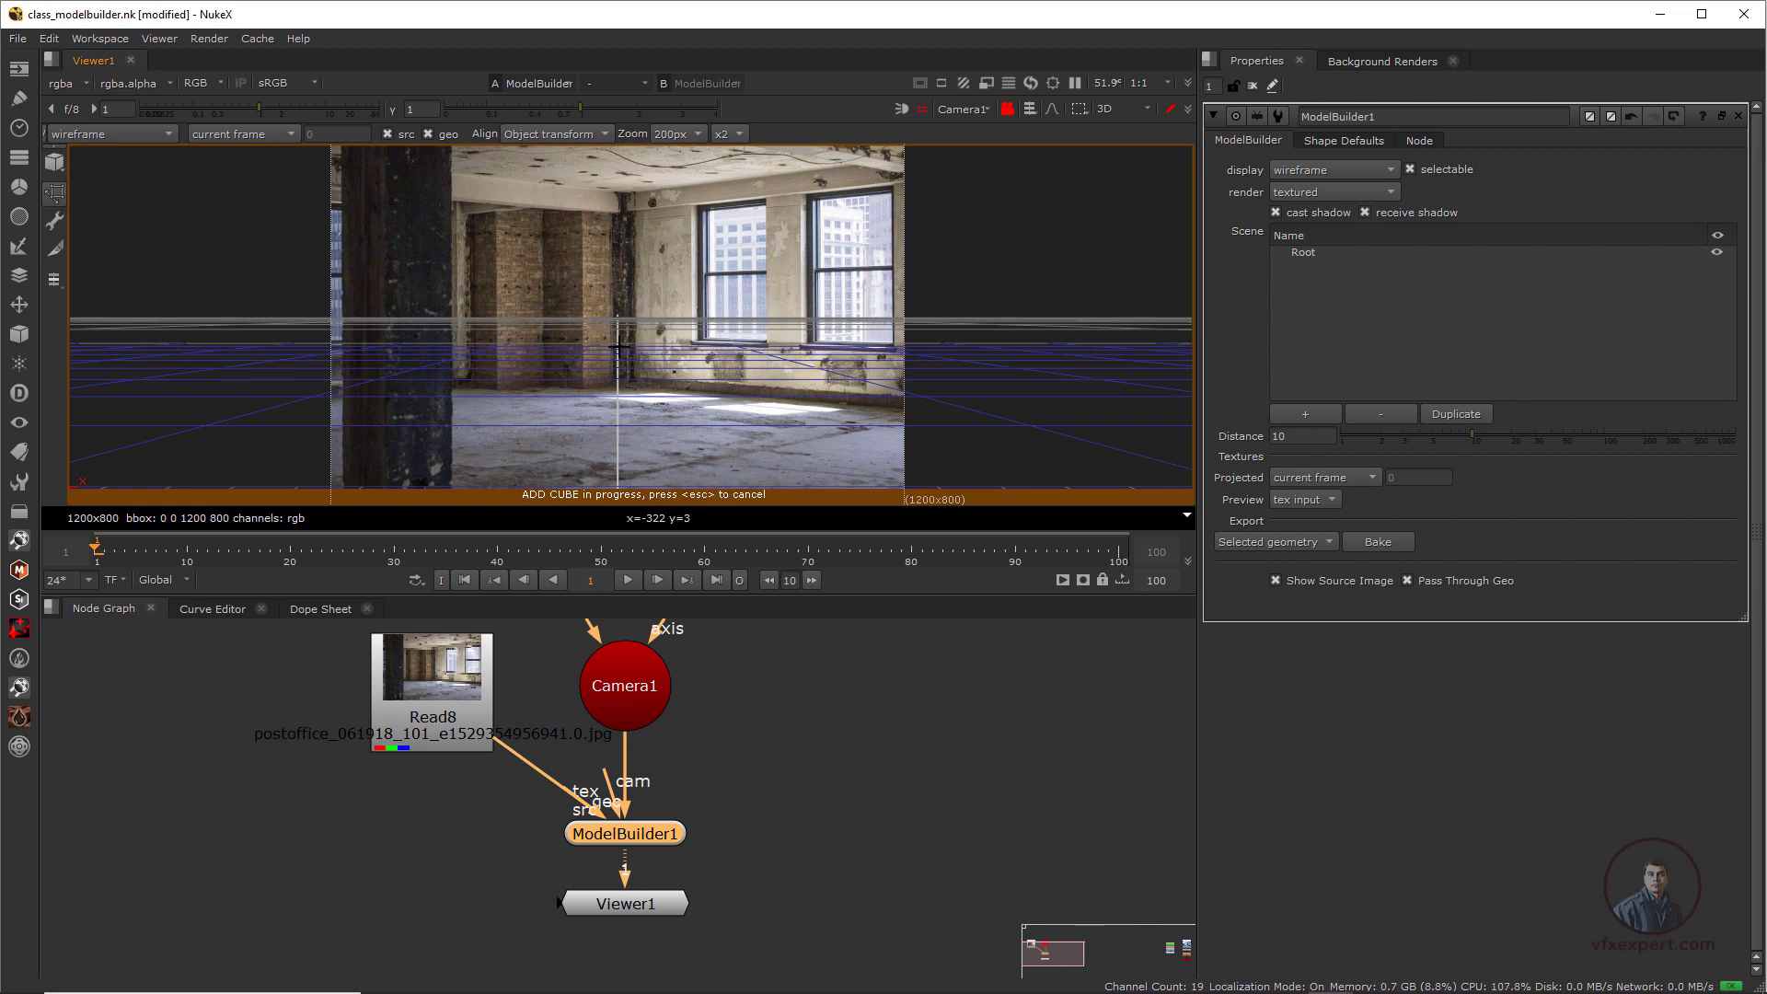
left_click(619, 347)
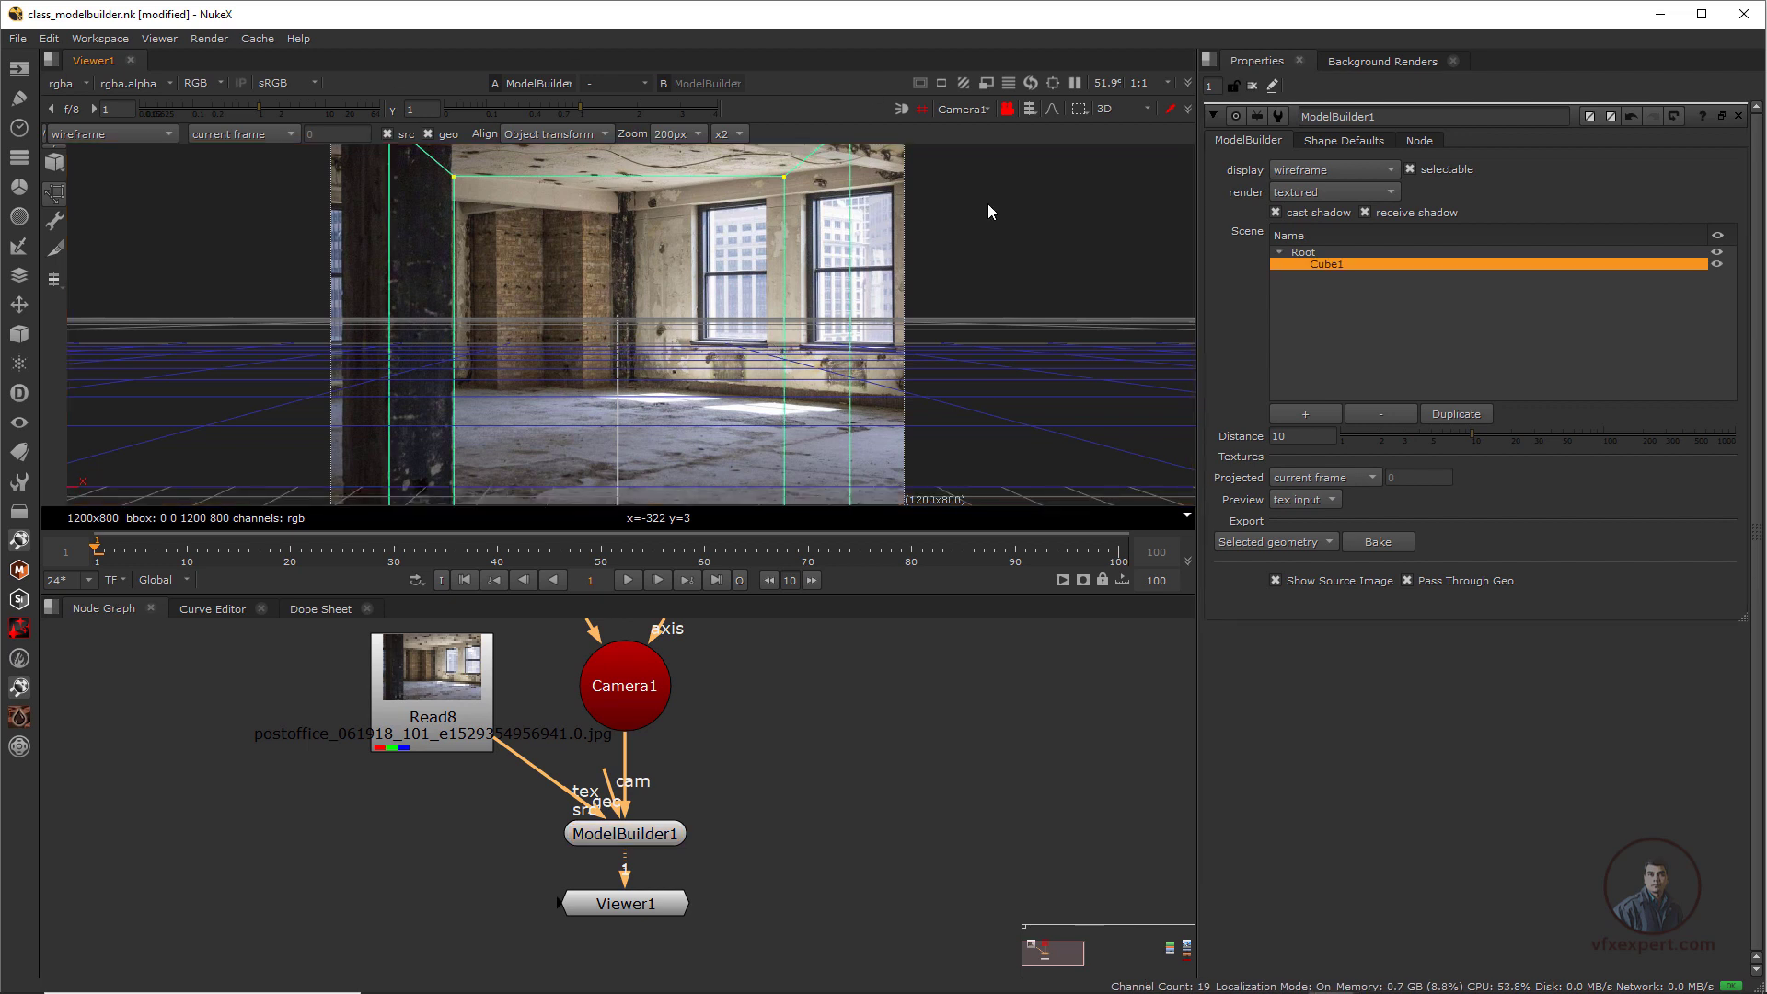
Switch the viewer back to the default 3D view and unlock it to inspect the cube beside the camera
left_click(991, 108)
left_click(967, 128)
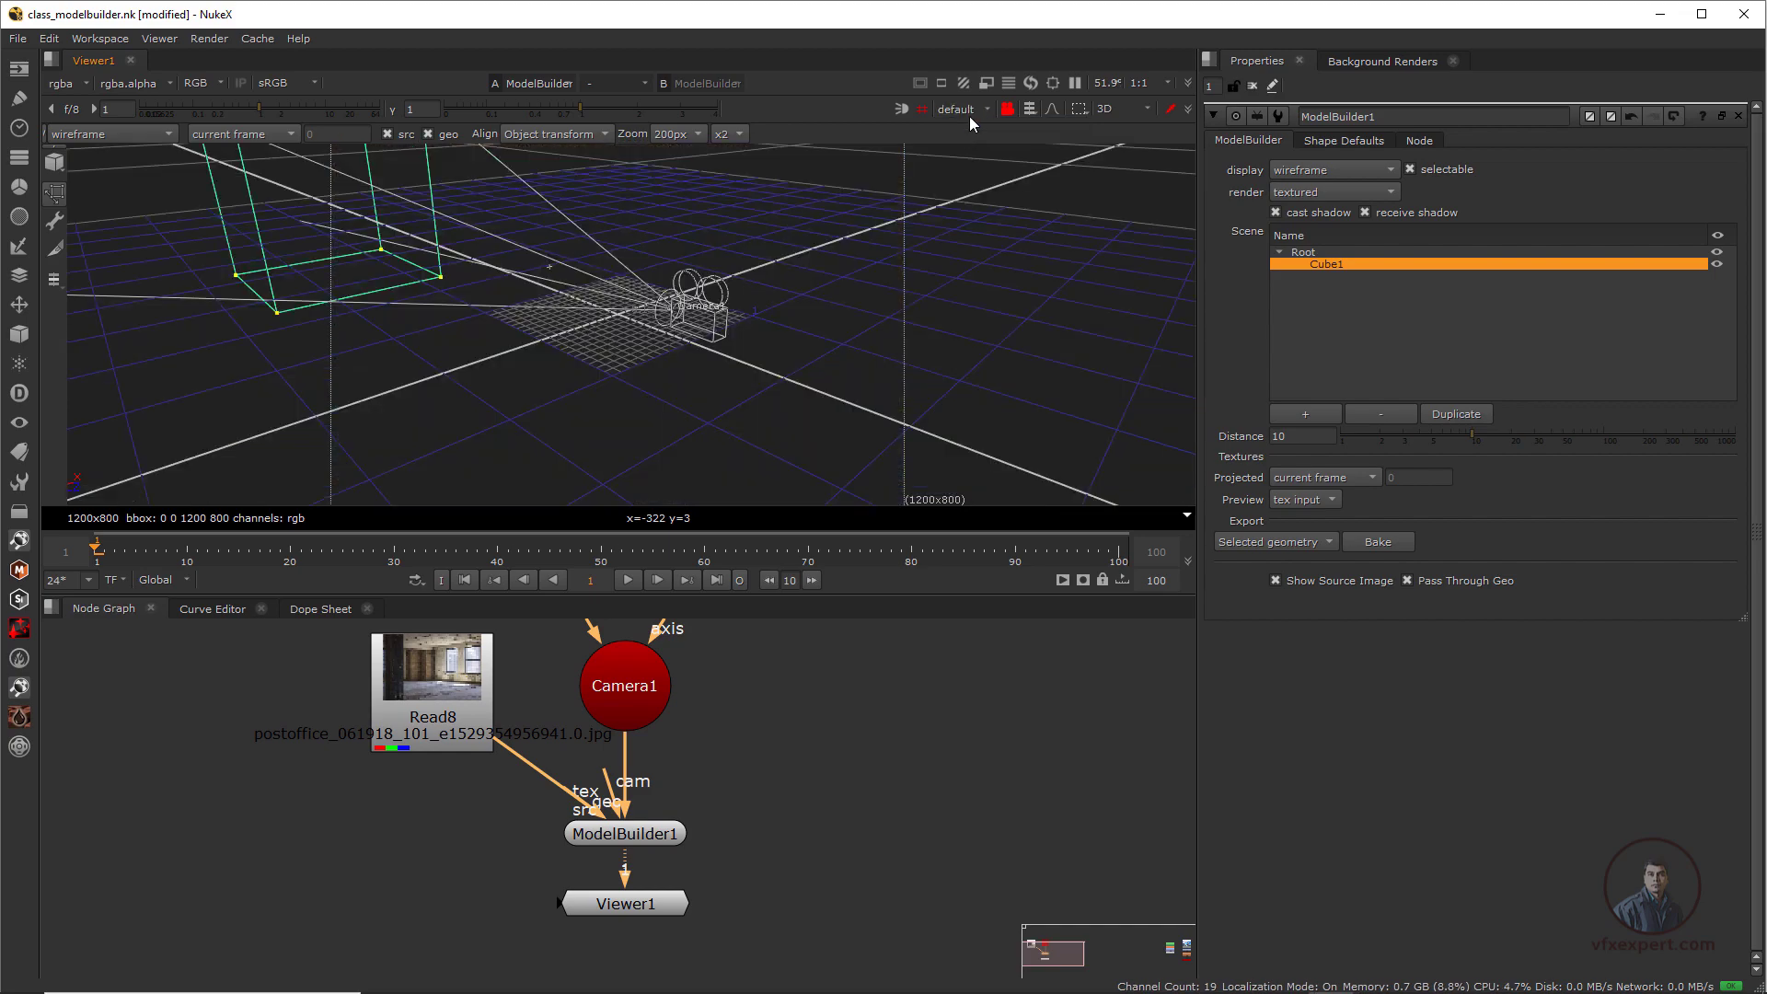
left_click(1012, 109)
left_click_drag(784, 304, 560, 268, "ctrl")
Switch ModelBuilder from align mode to edit mode
right_click(561, 276)
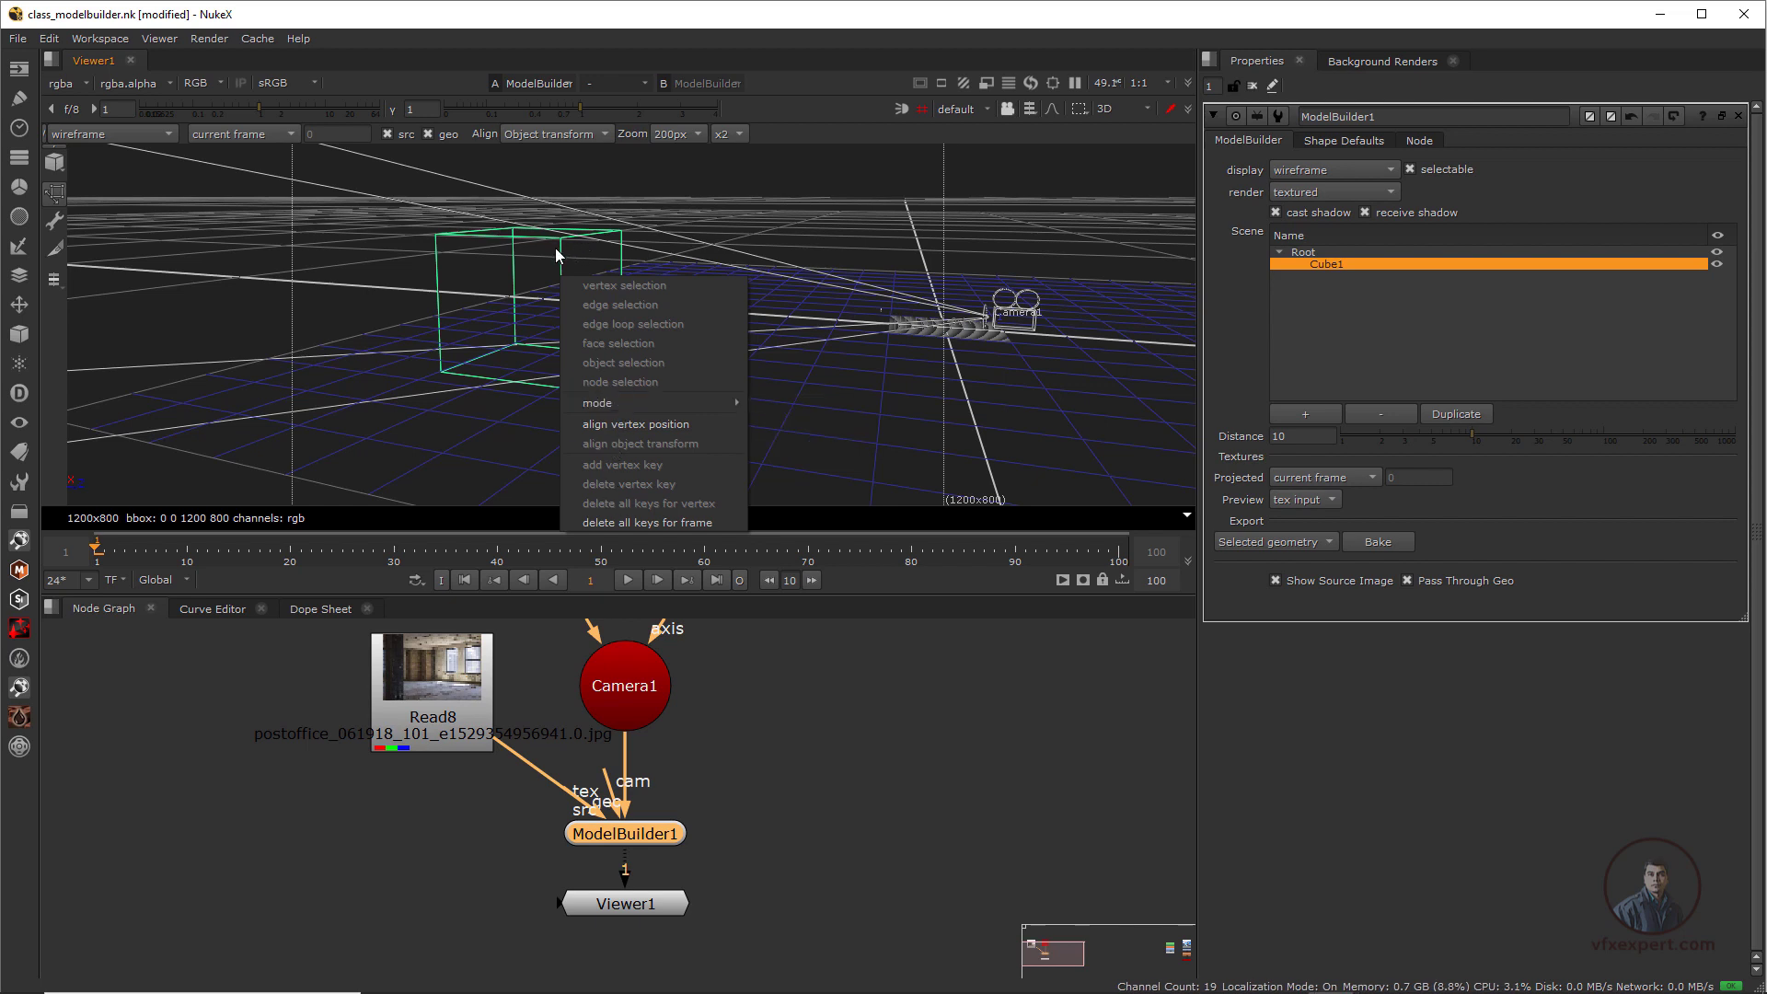
mouse_move(593, 406)
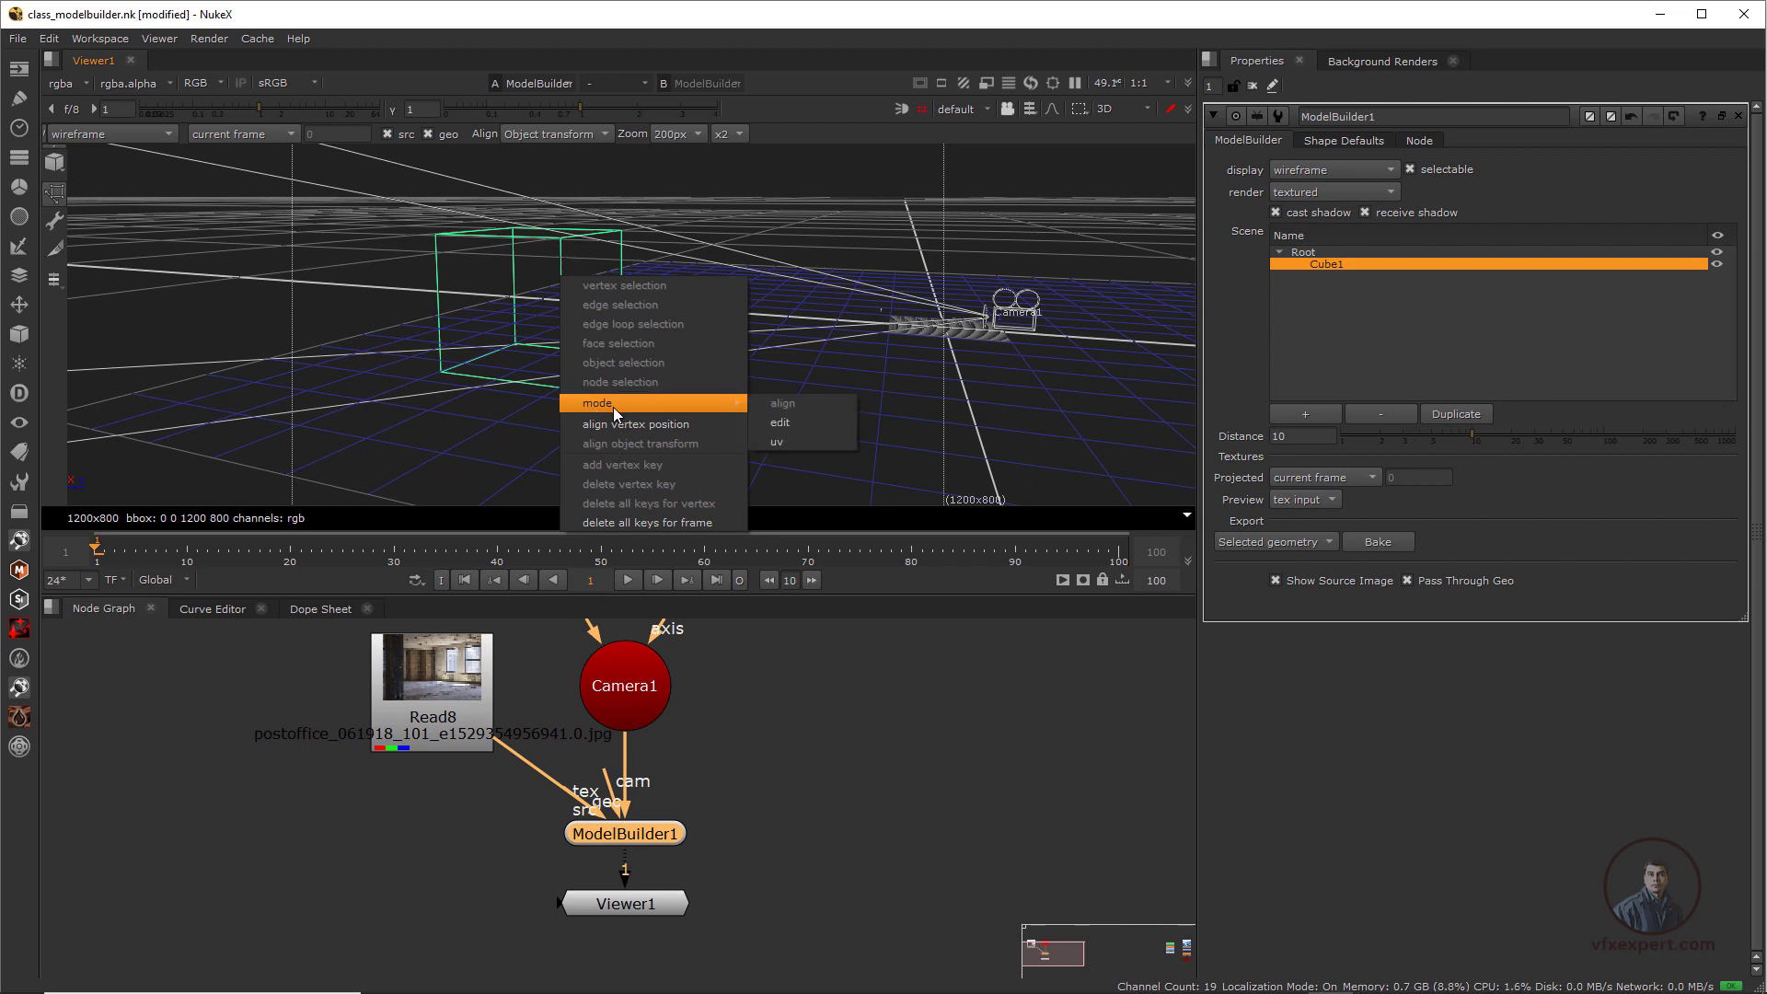
left_click(788, 421)
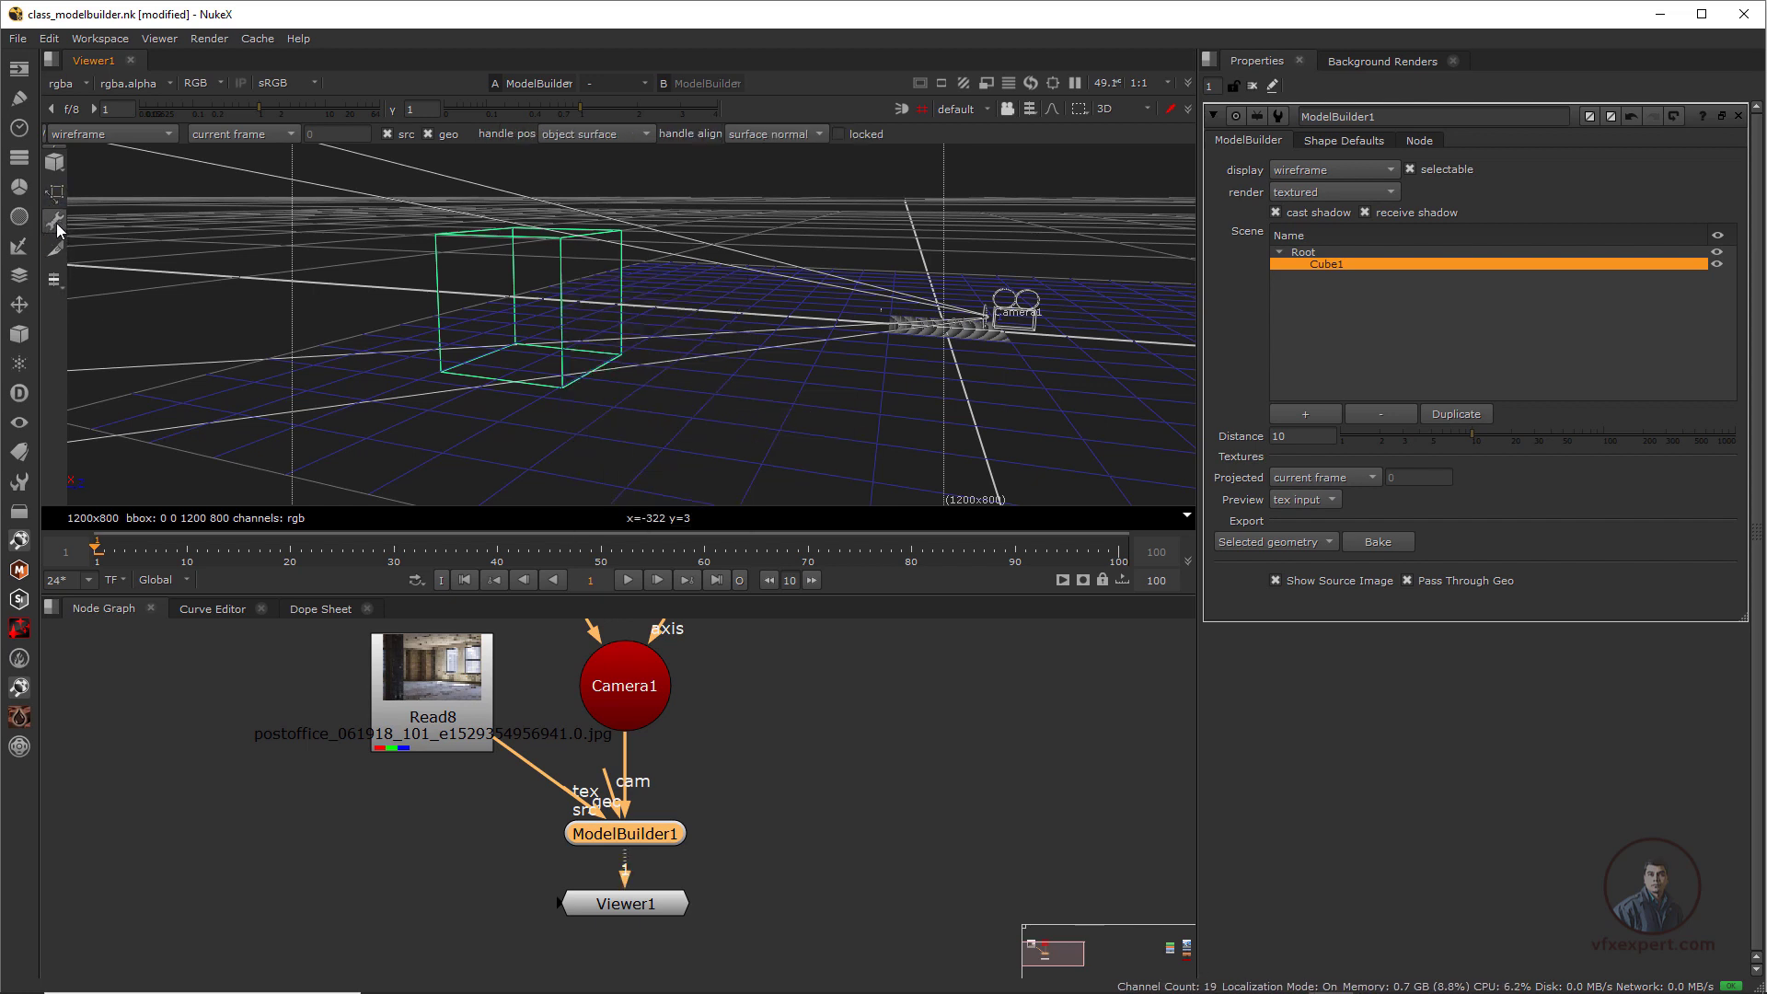
Set ModelBuilder's selection mode to vertices for editing the cube
right_click(561, 291)
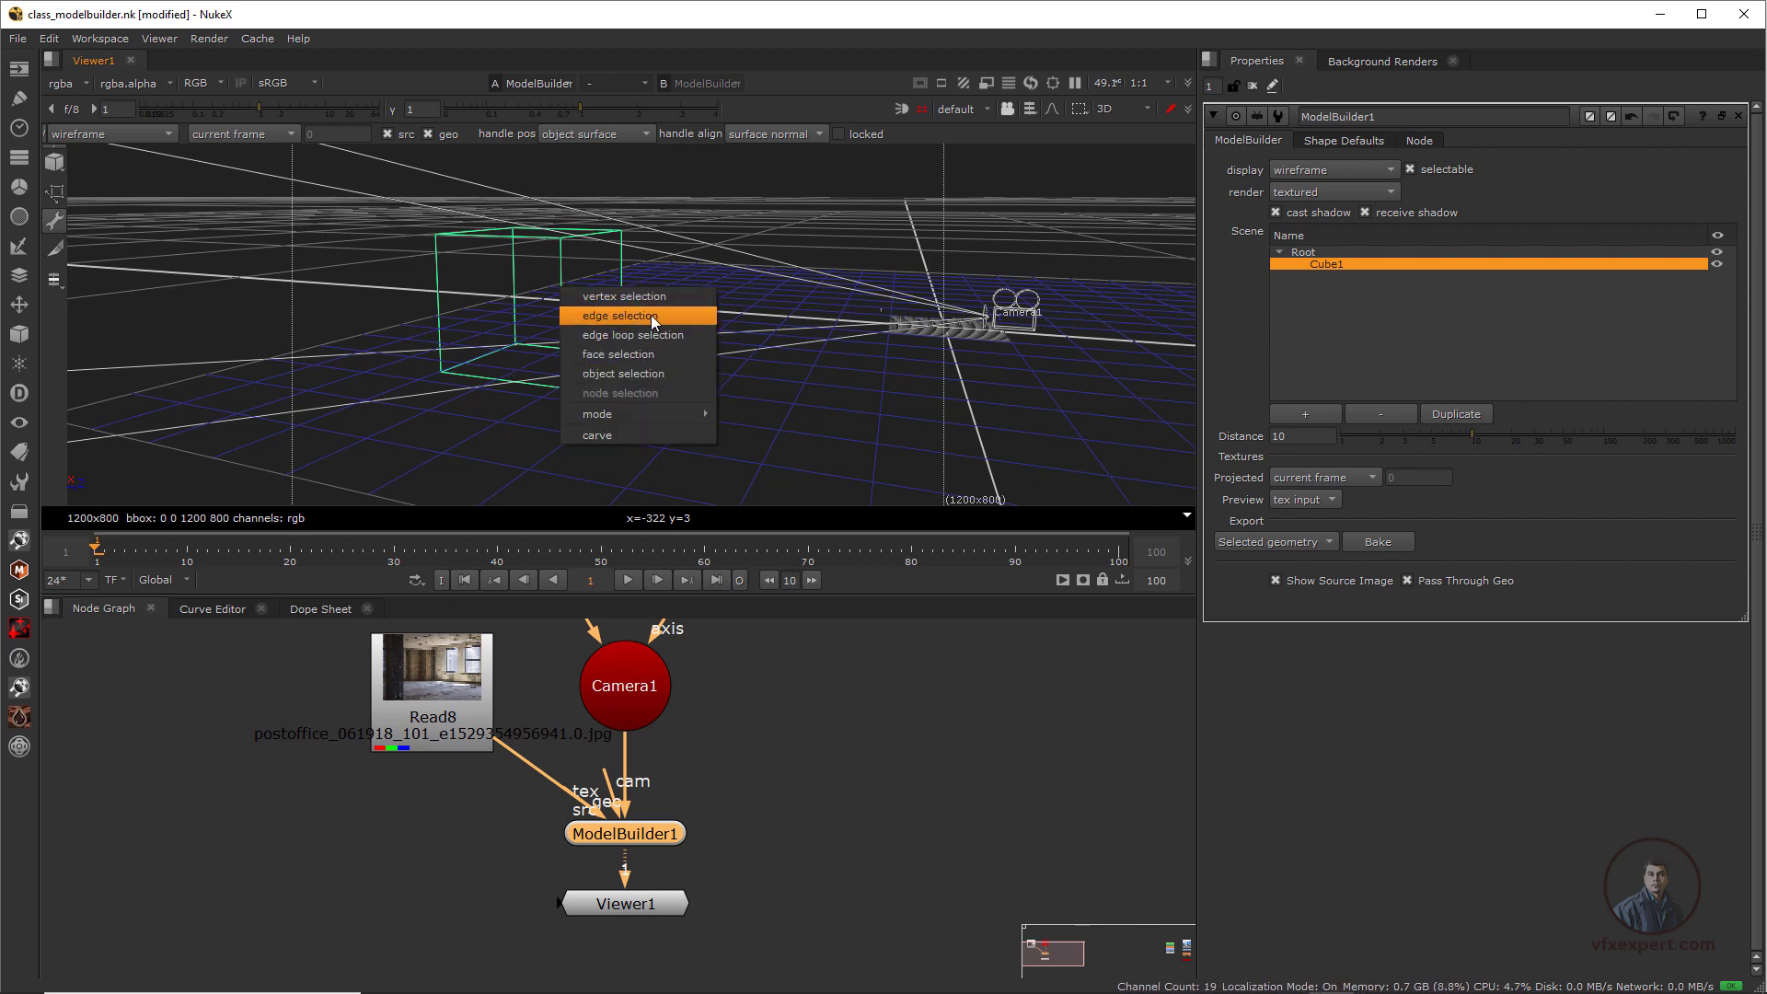
mouse_move(615, 411)
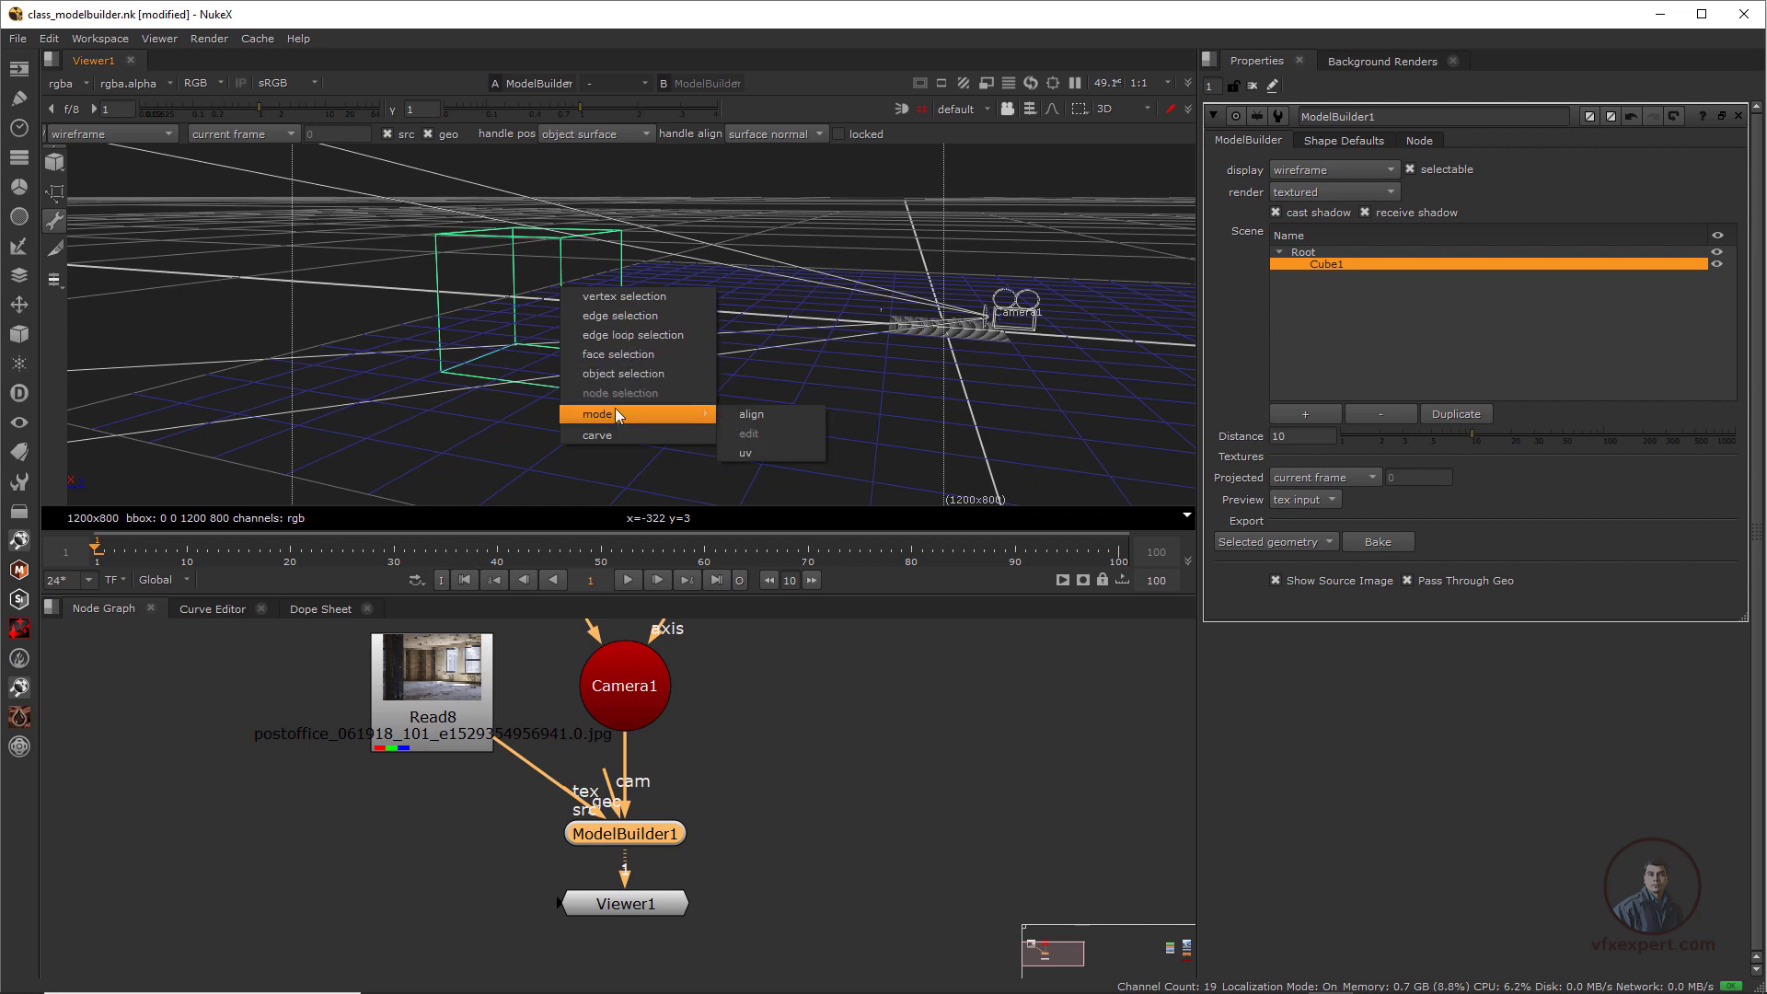
left_click(60, 283)
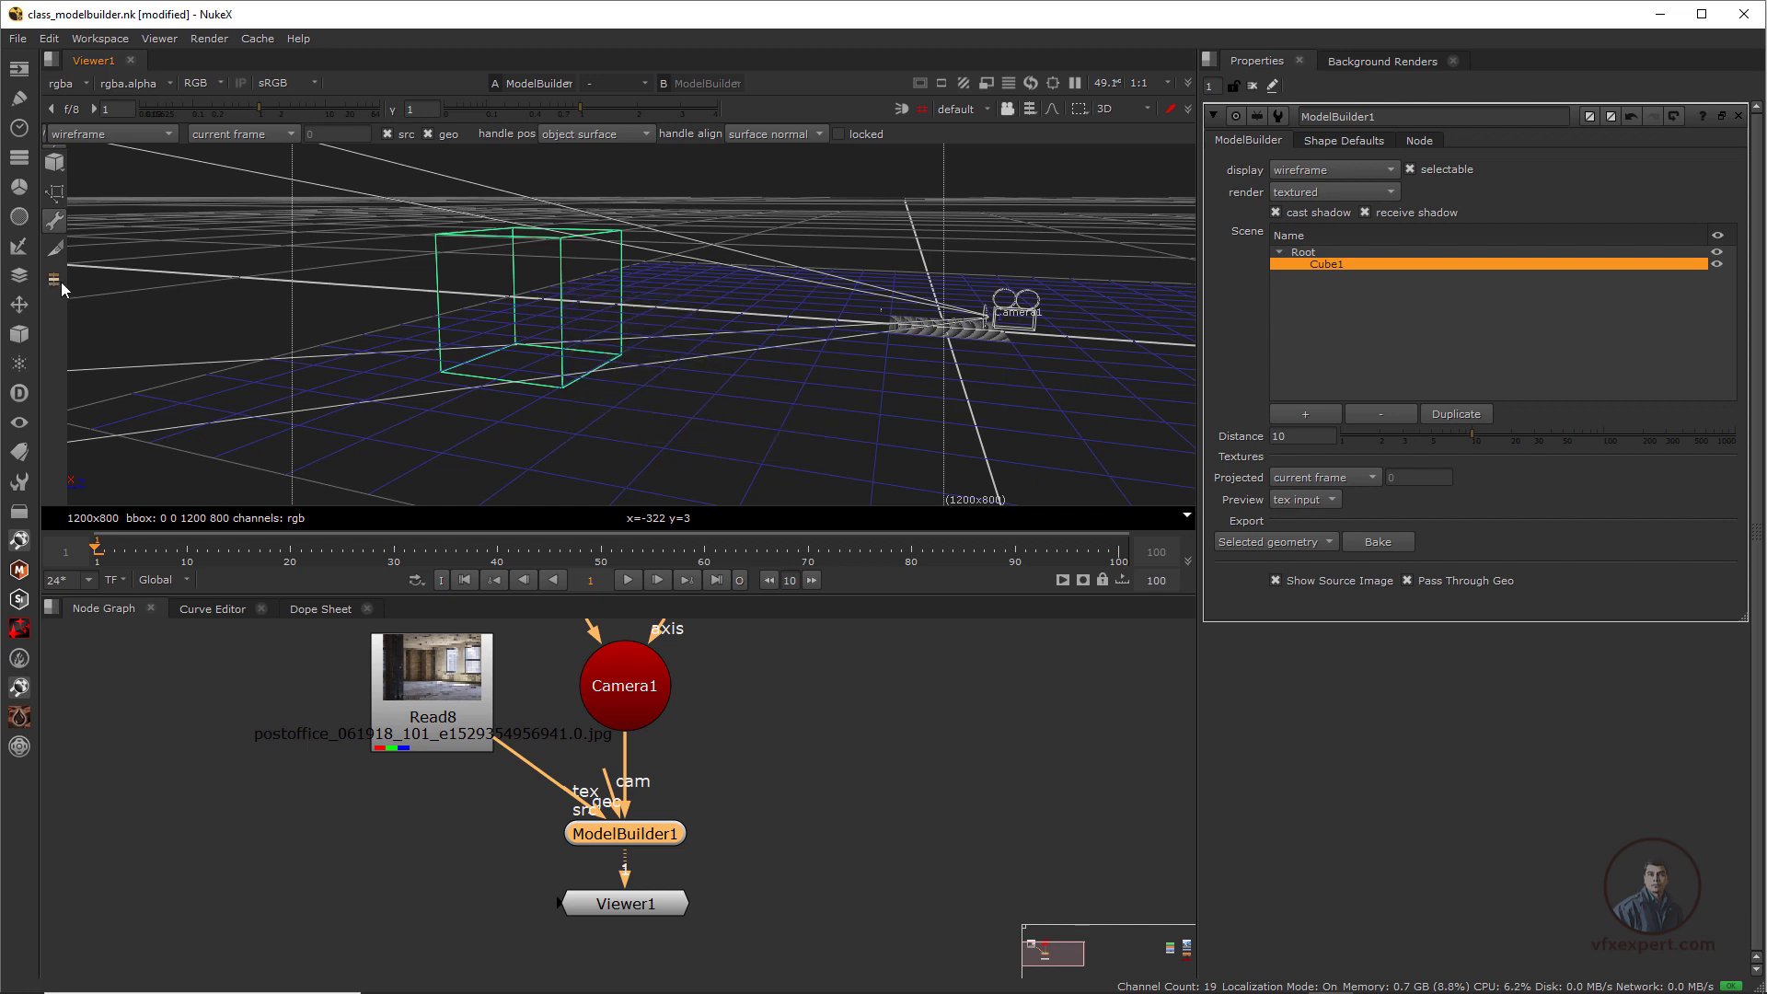
left_click(58, 281)
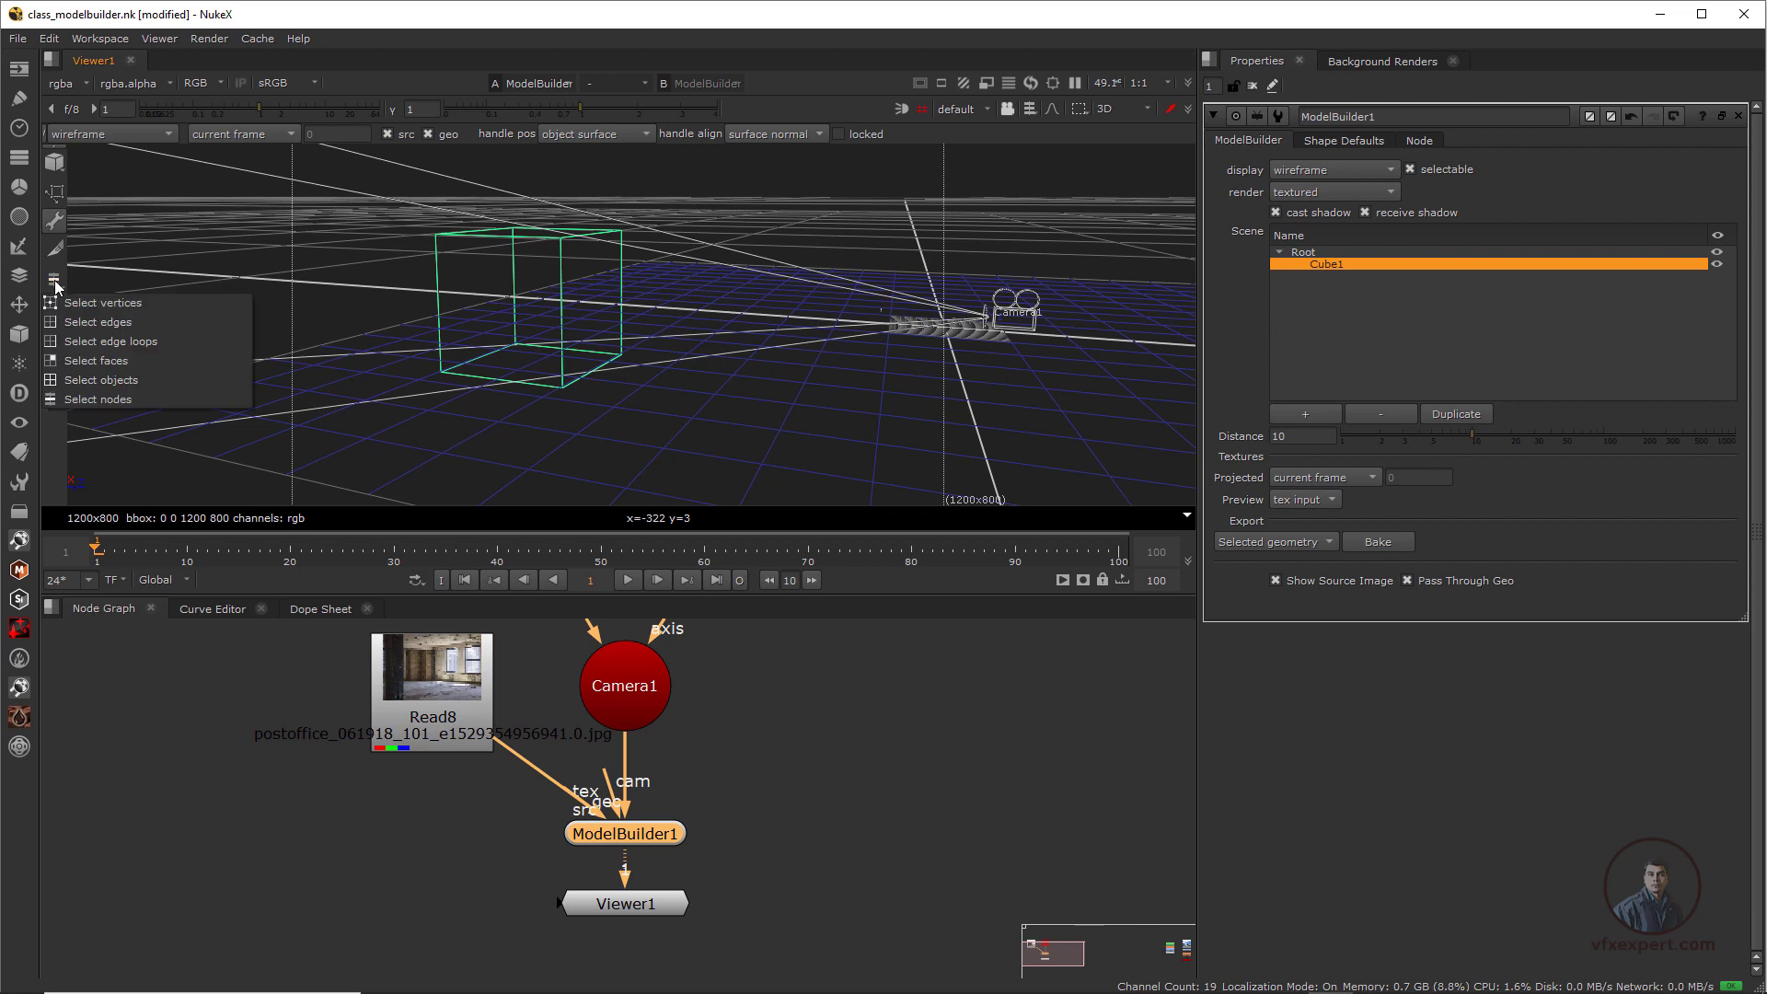
left_click(113, 302)
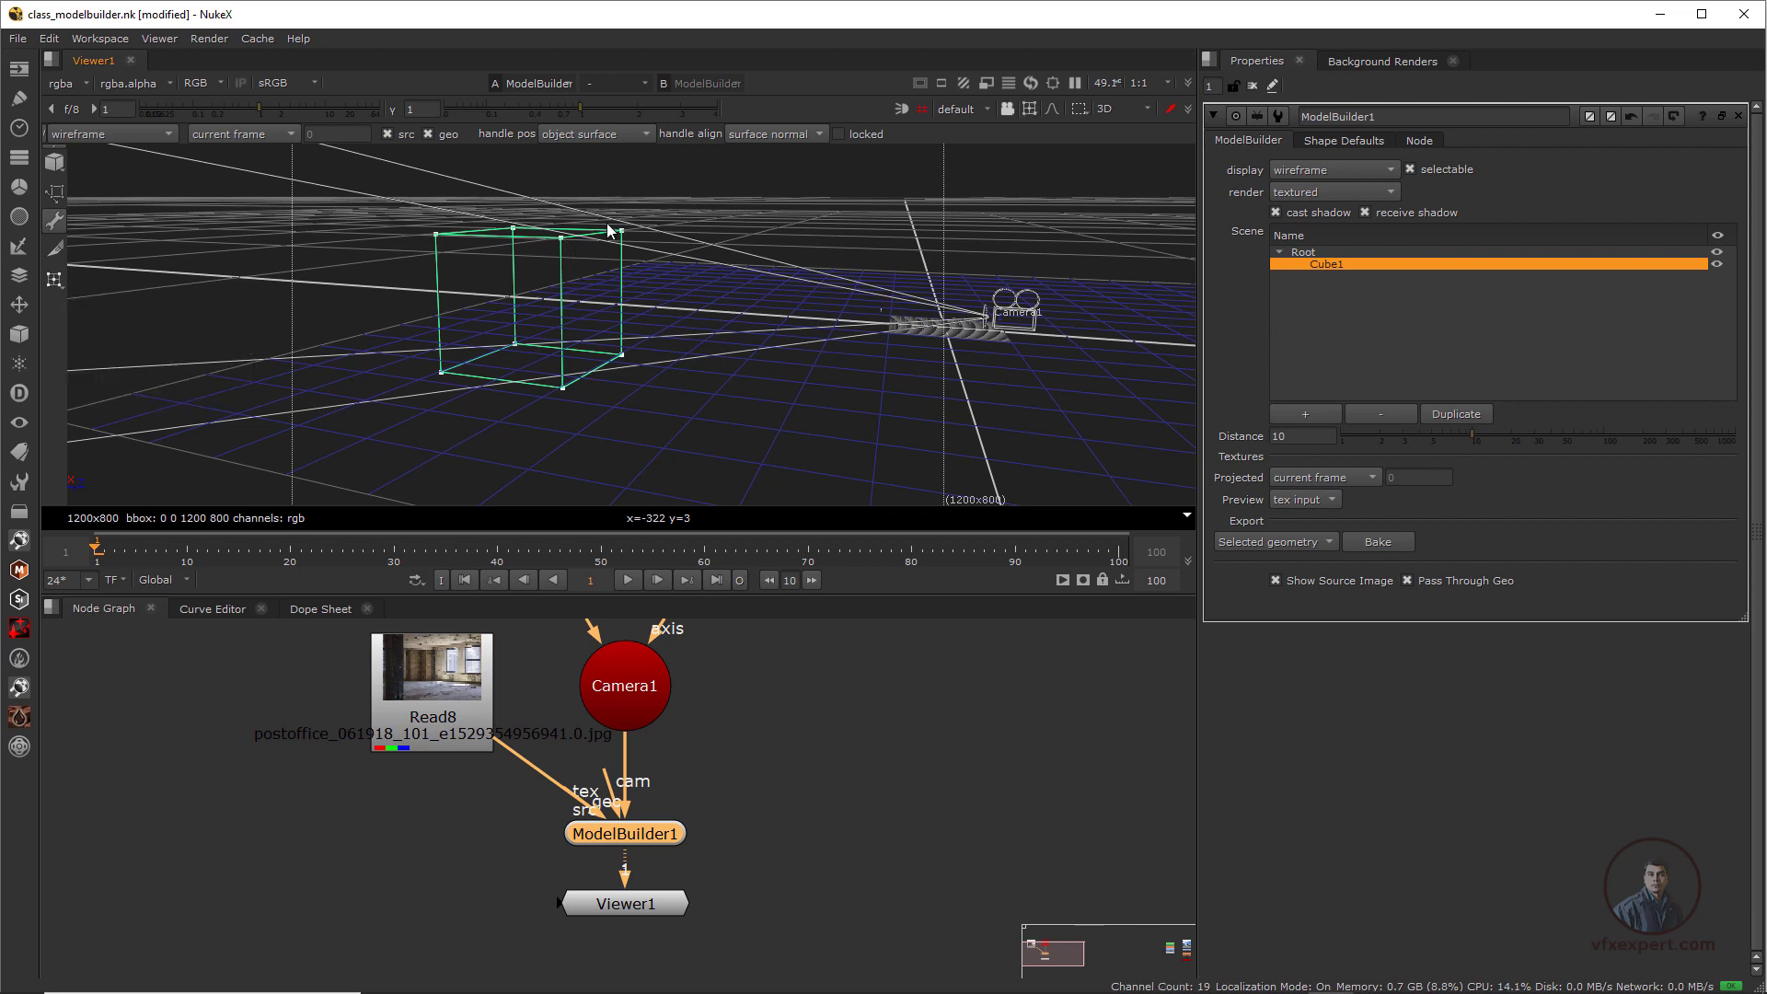
Try moving one upper corner vertex of the cube, and undo the change
left_click(435, 233)
left_click_drag(462, 239, 436, 289)
key("ctrl+z")
key("ctrl+z")
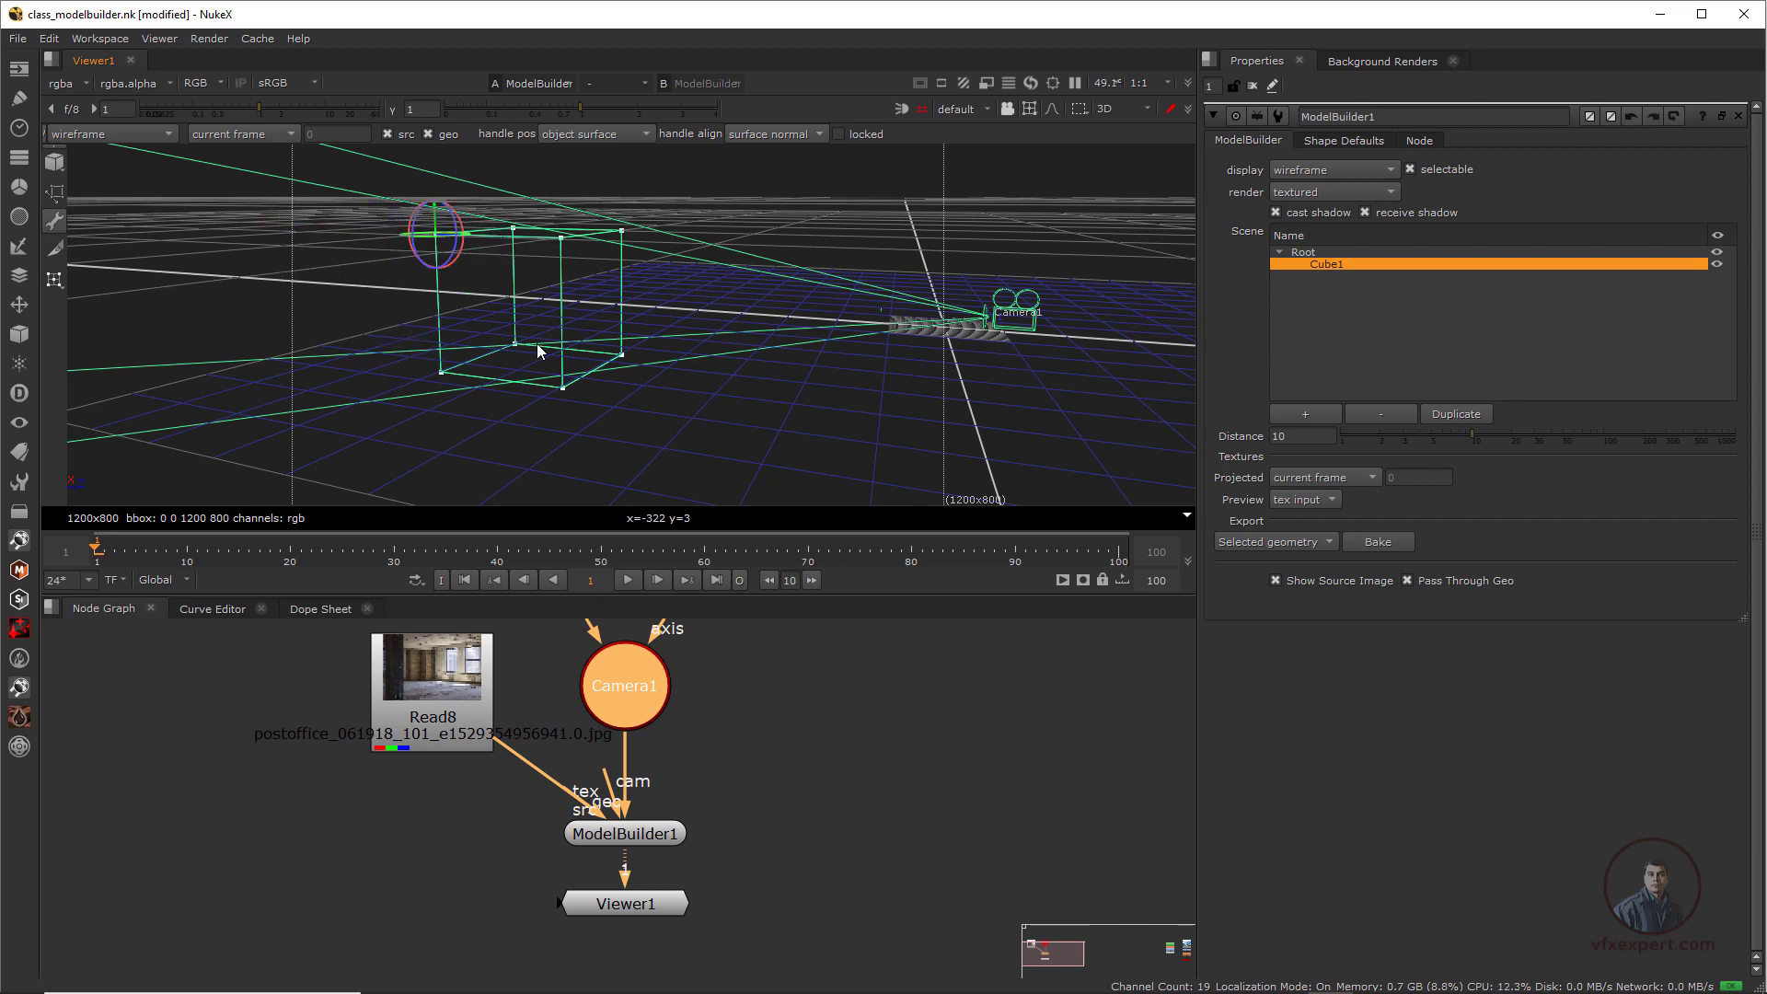
Switch to edge selection and move the edges around the top of the cube downward
scroll(584, 276, "up", 2)
middle_click_drag(584, 269, 626, 339)
left_click_drag(626, 339, 615, 436, "ctrl")
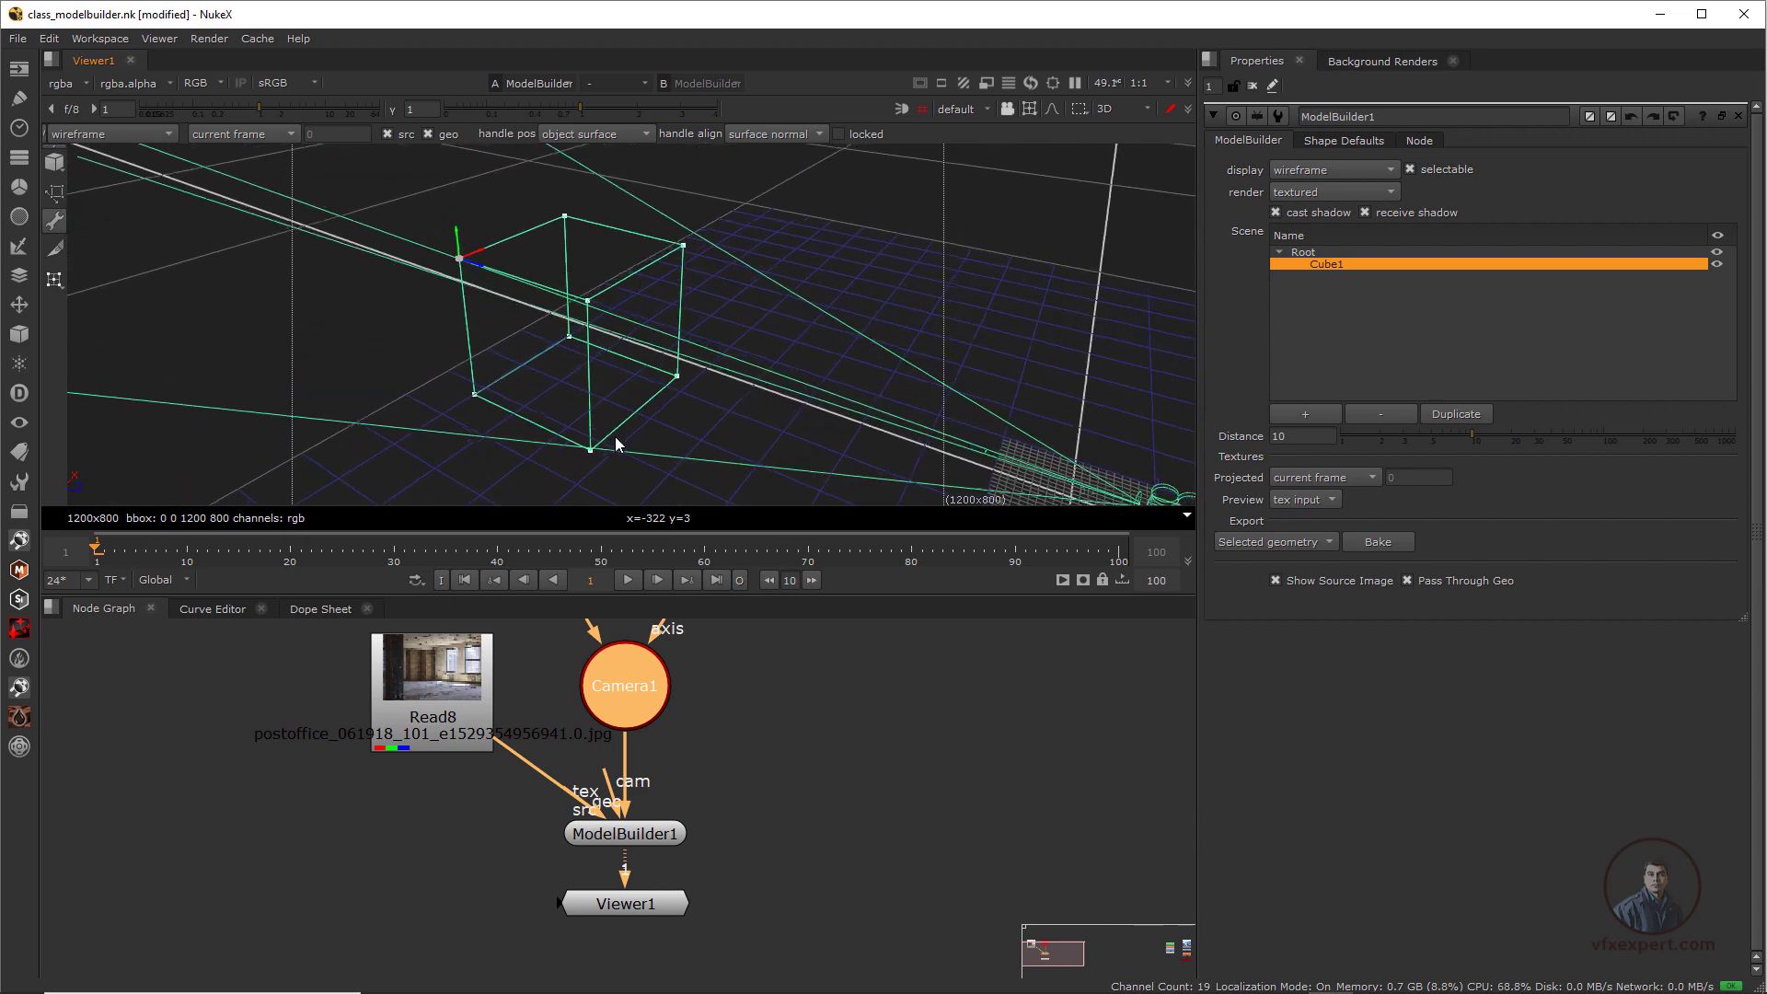
right_click(590, 298)
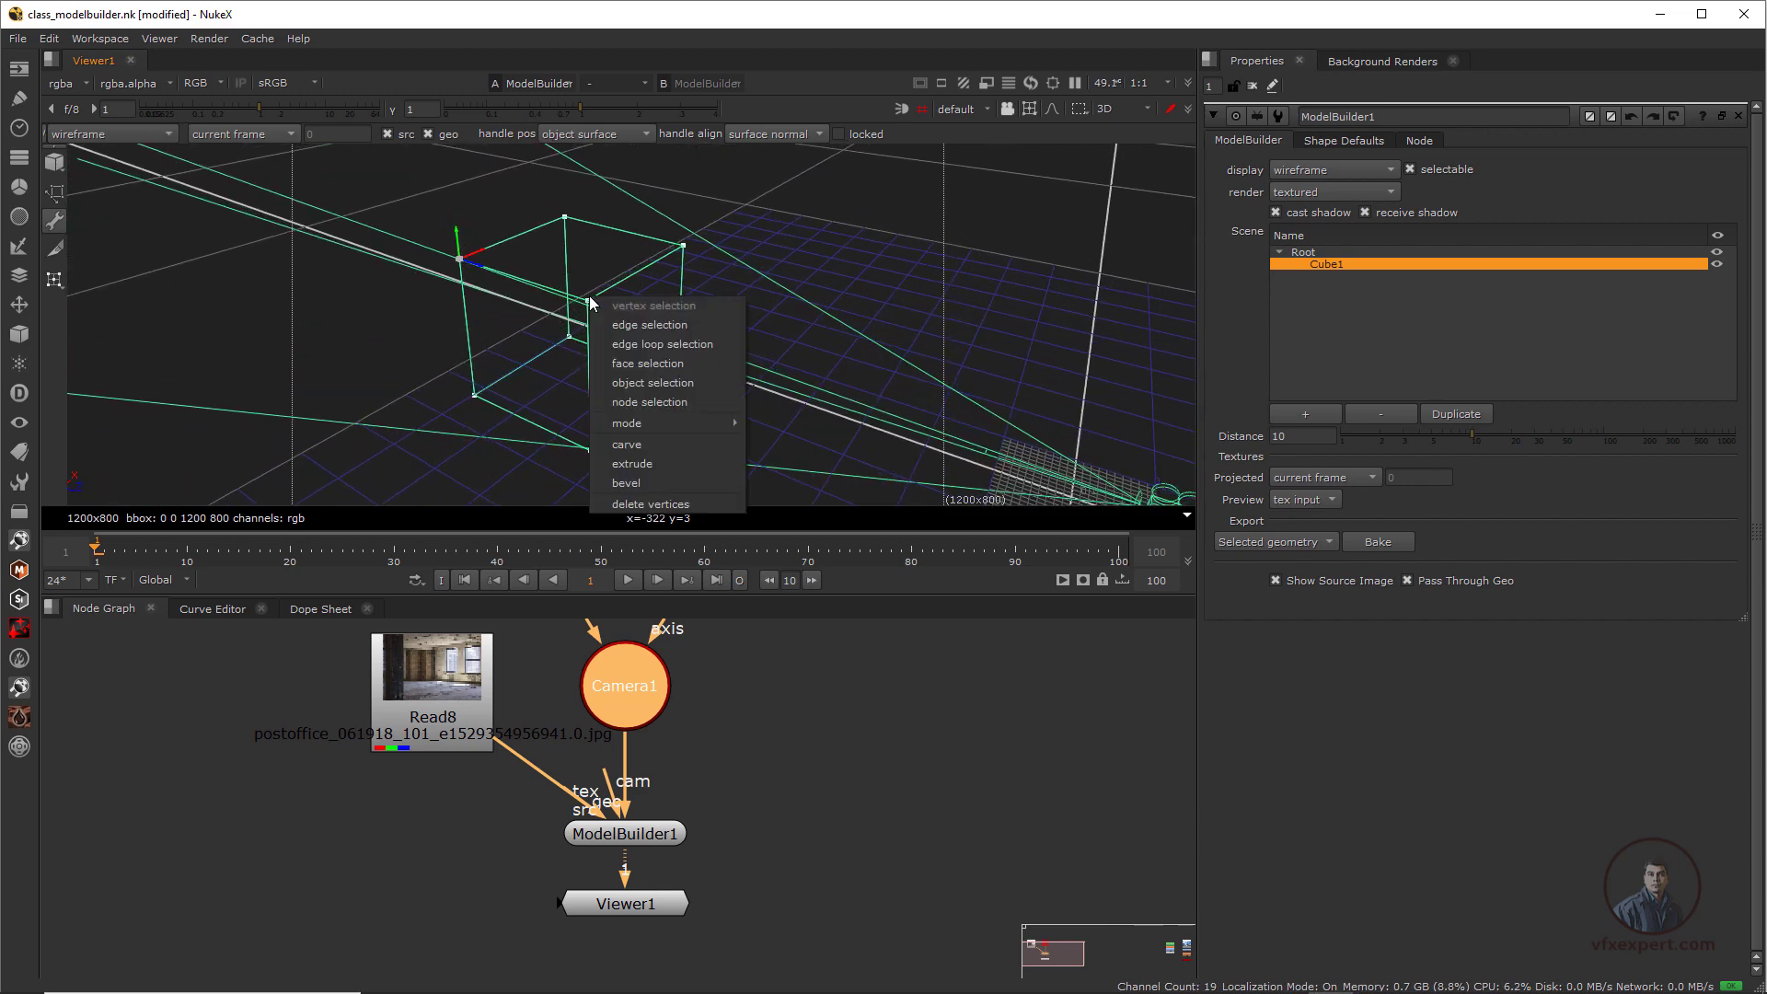
left_click(642, 326)
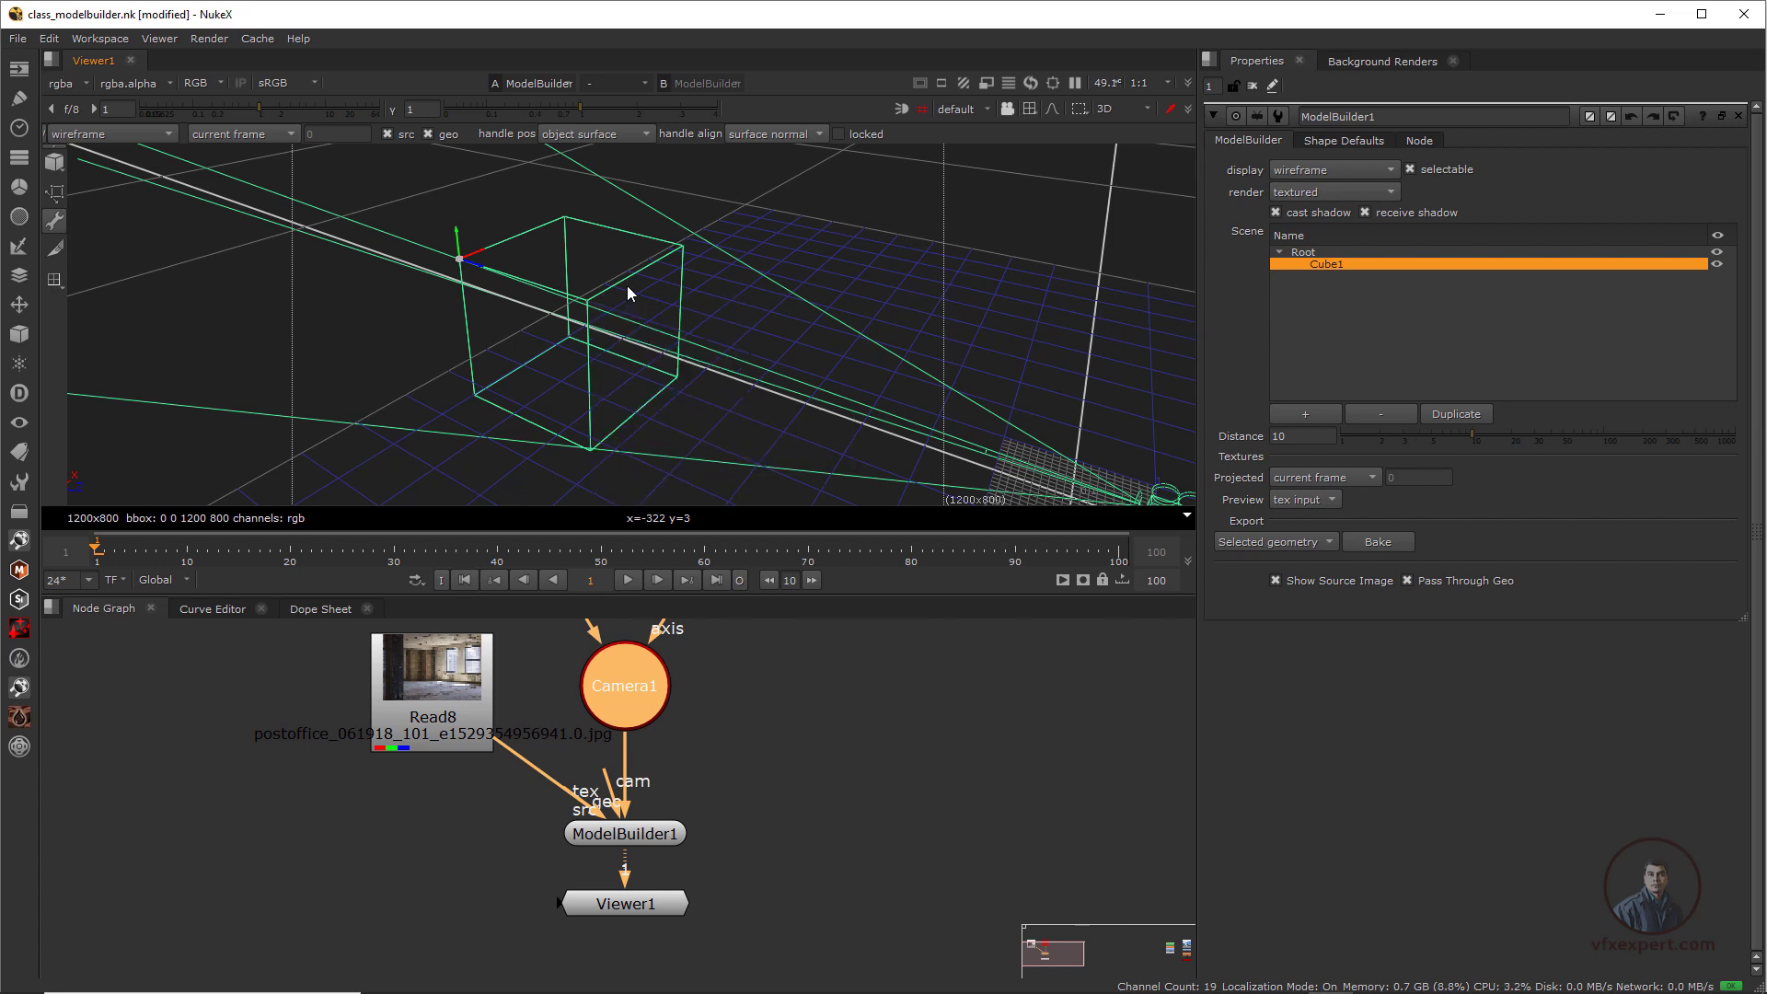
left_click(621, 230)
left_click(517, 234, "shift")
left_click(528, 280, "shift")
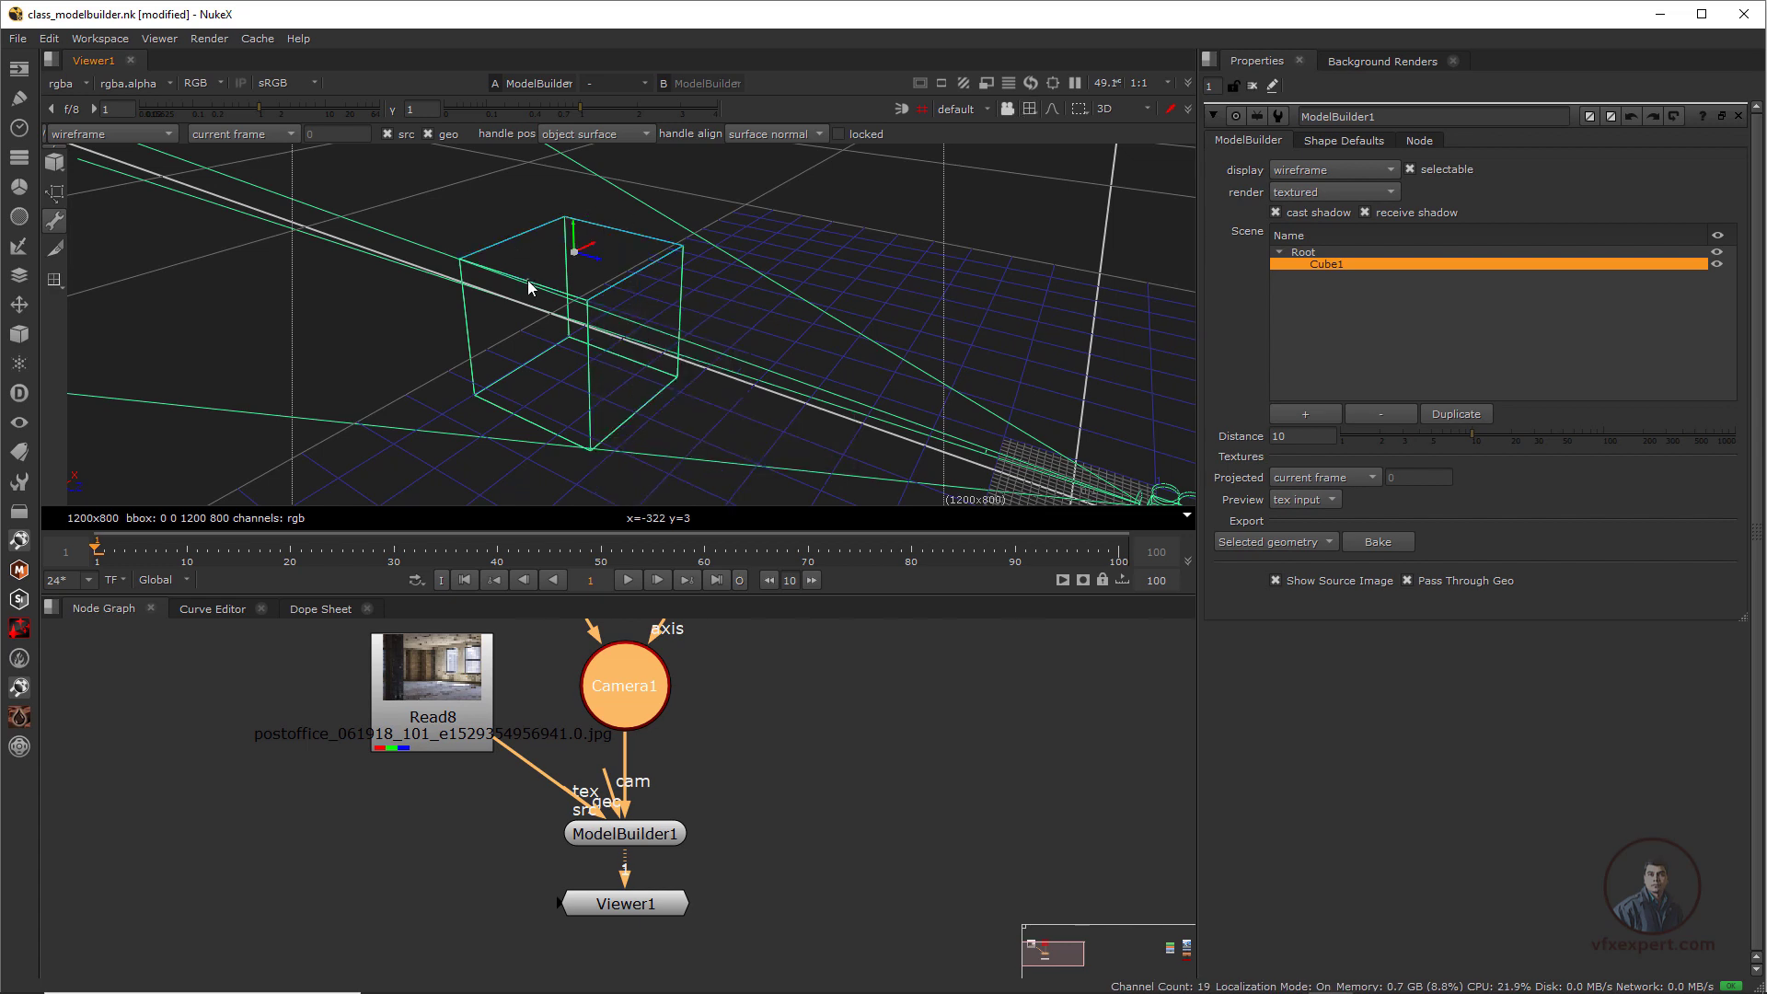
left_click_drag(572, 236, 594, 270)
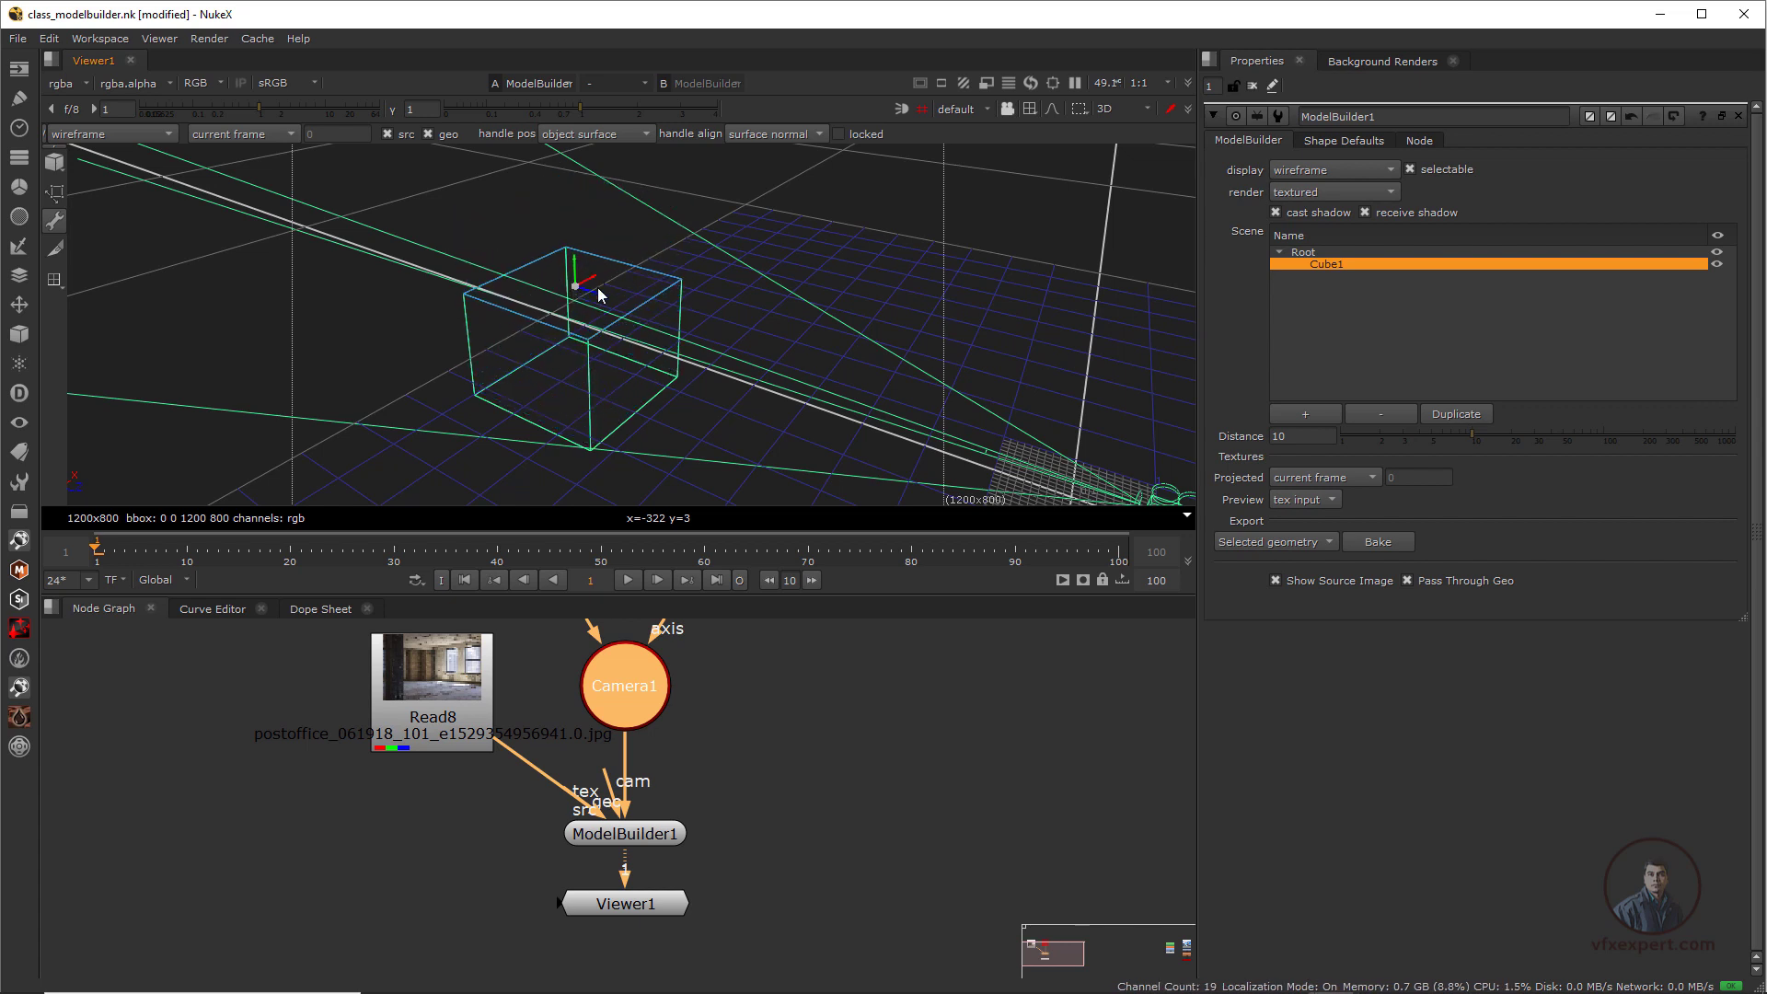
Extrude the selected top edges of the cube upward to add a second tier, and clear the selection
right_click(632, 264)
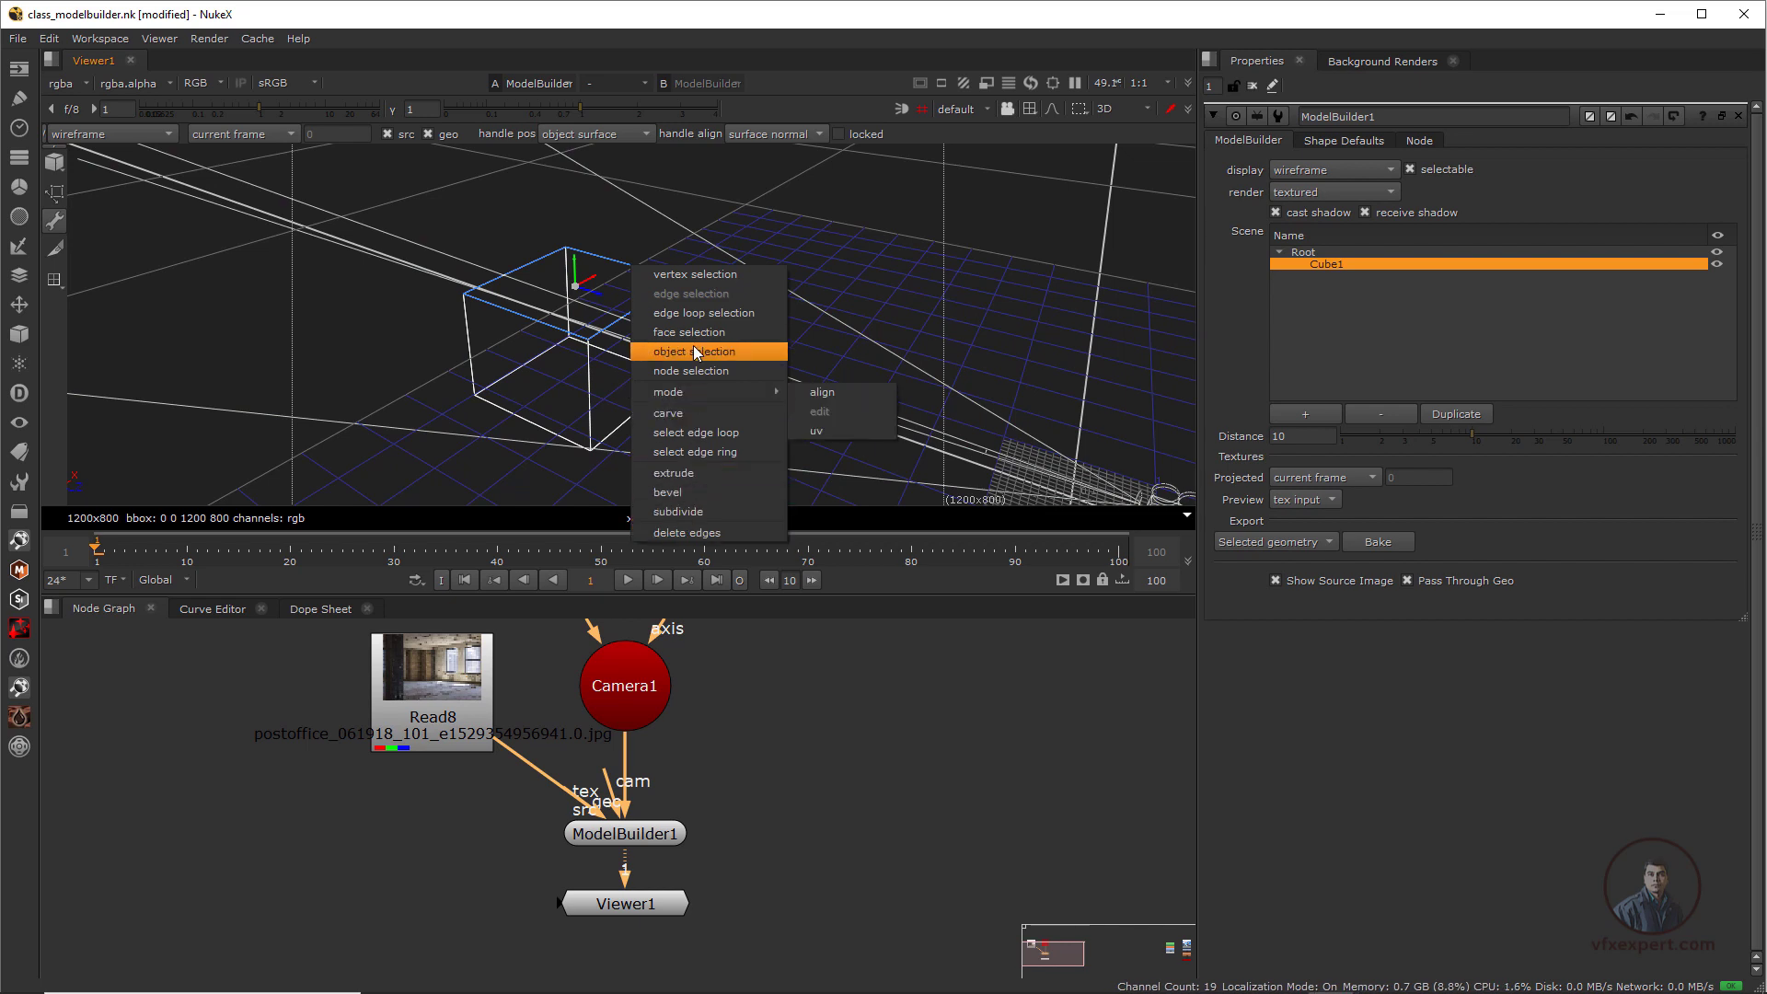
left_click(677, 476)
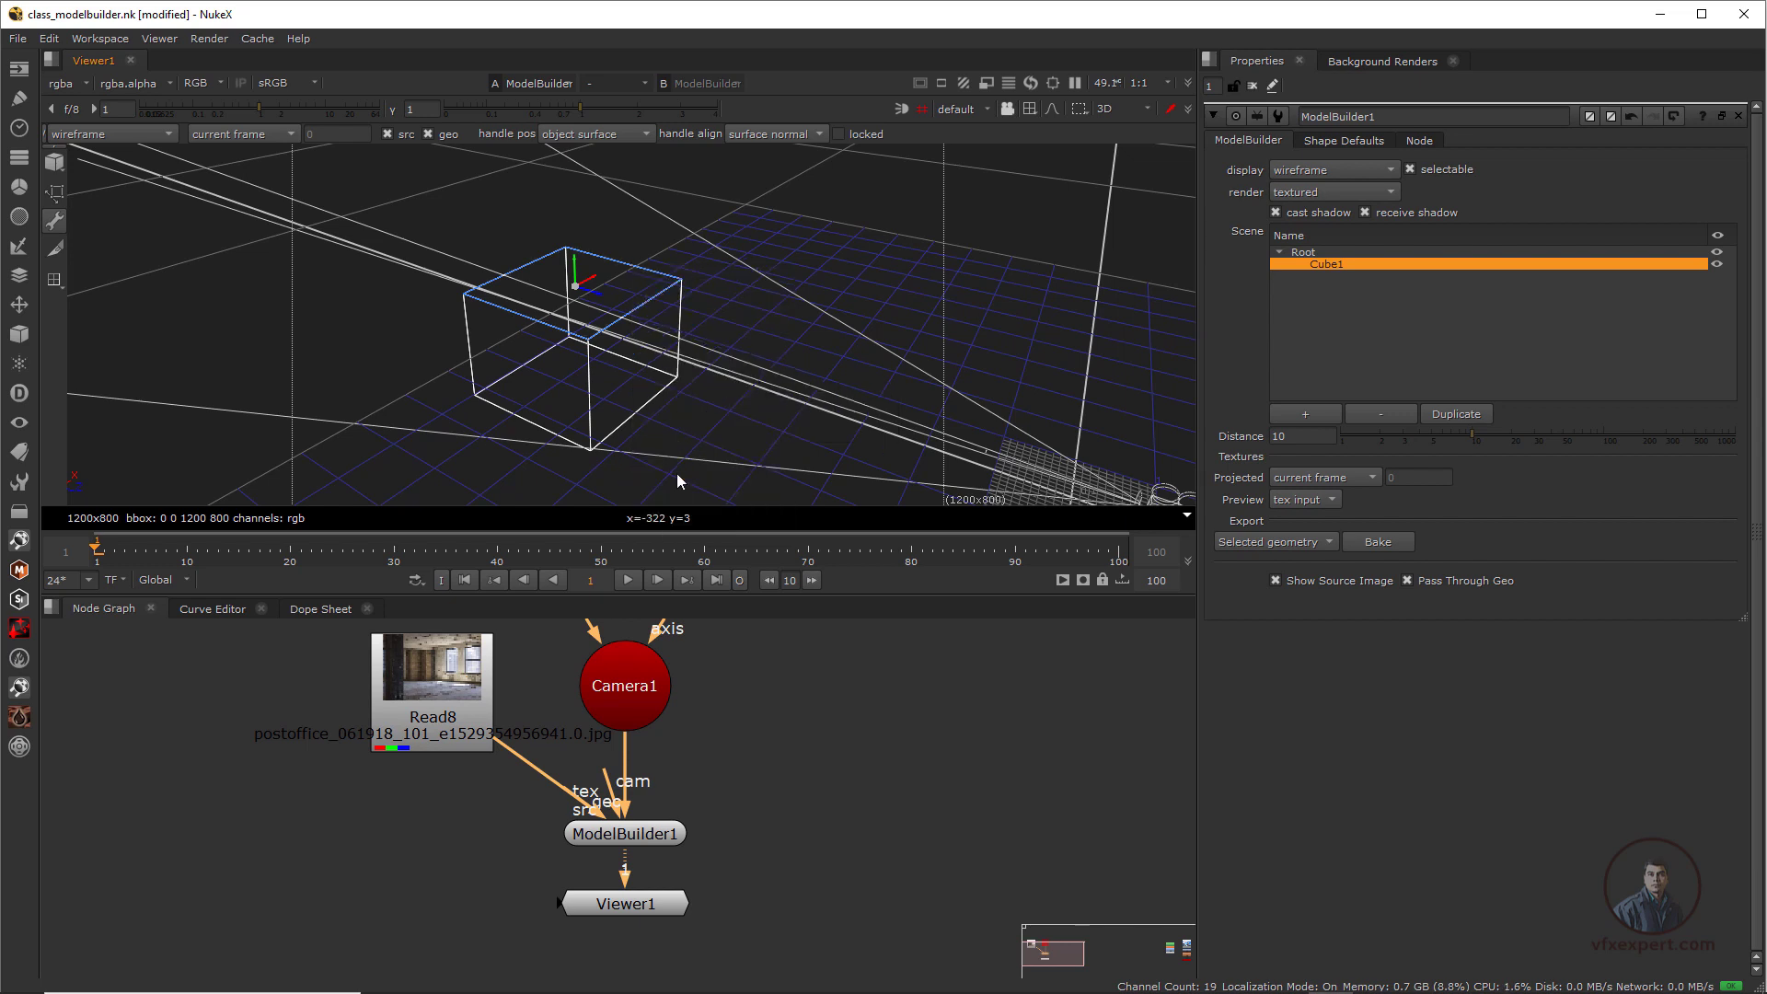
left_click_drag(573, 267, 572, 178)
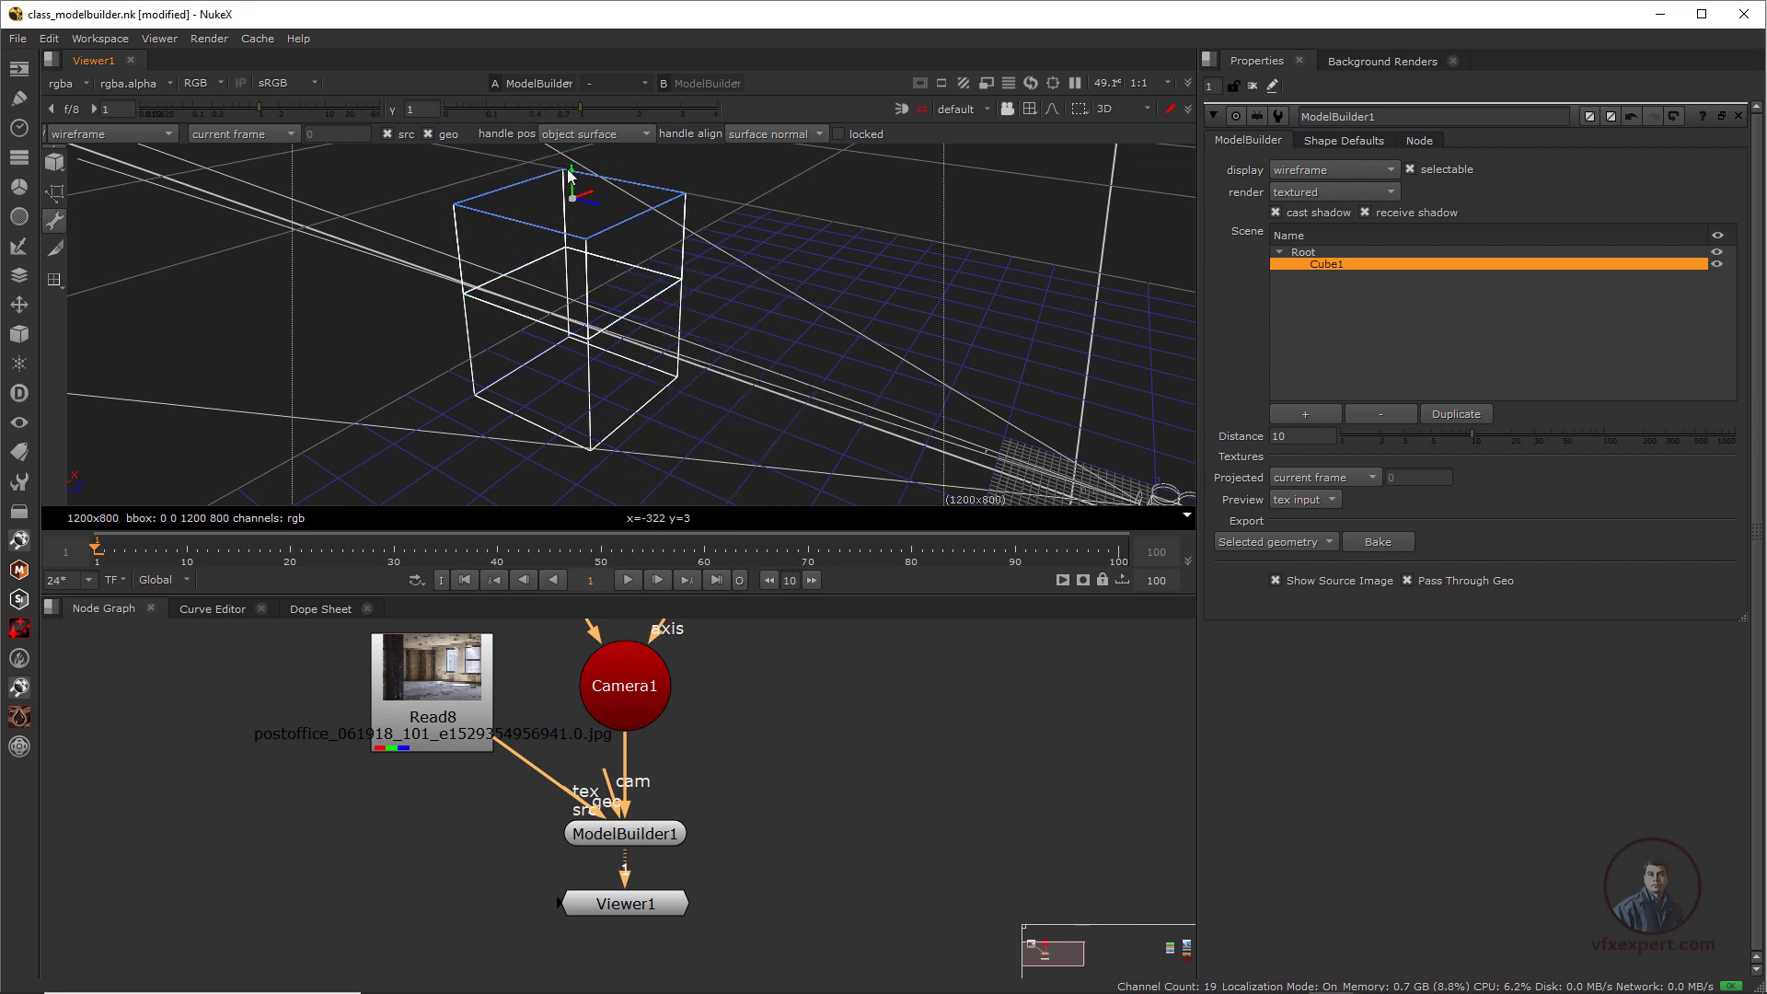
left_click(622, 264)
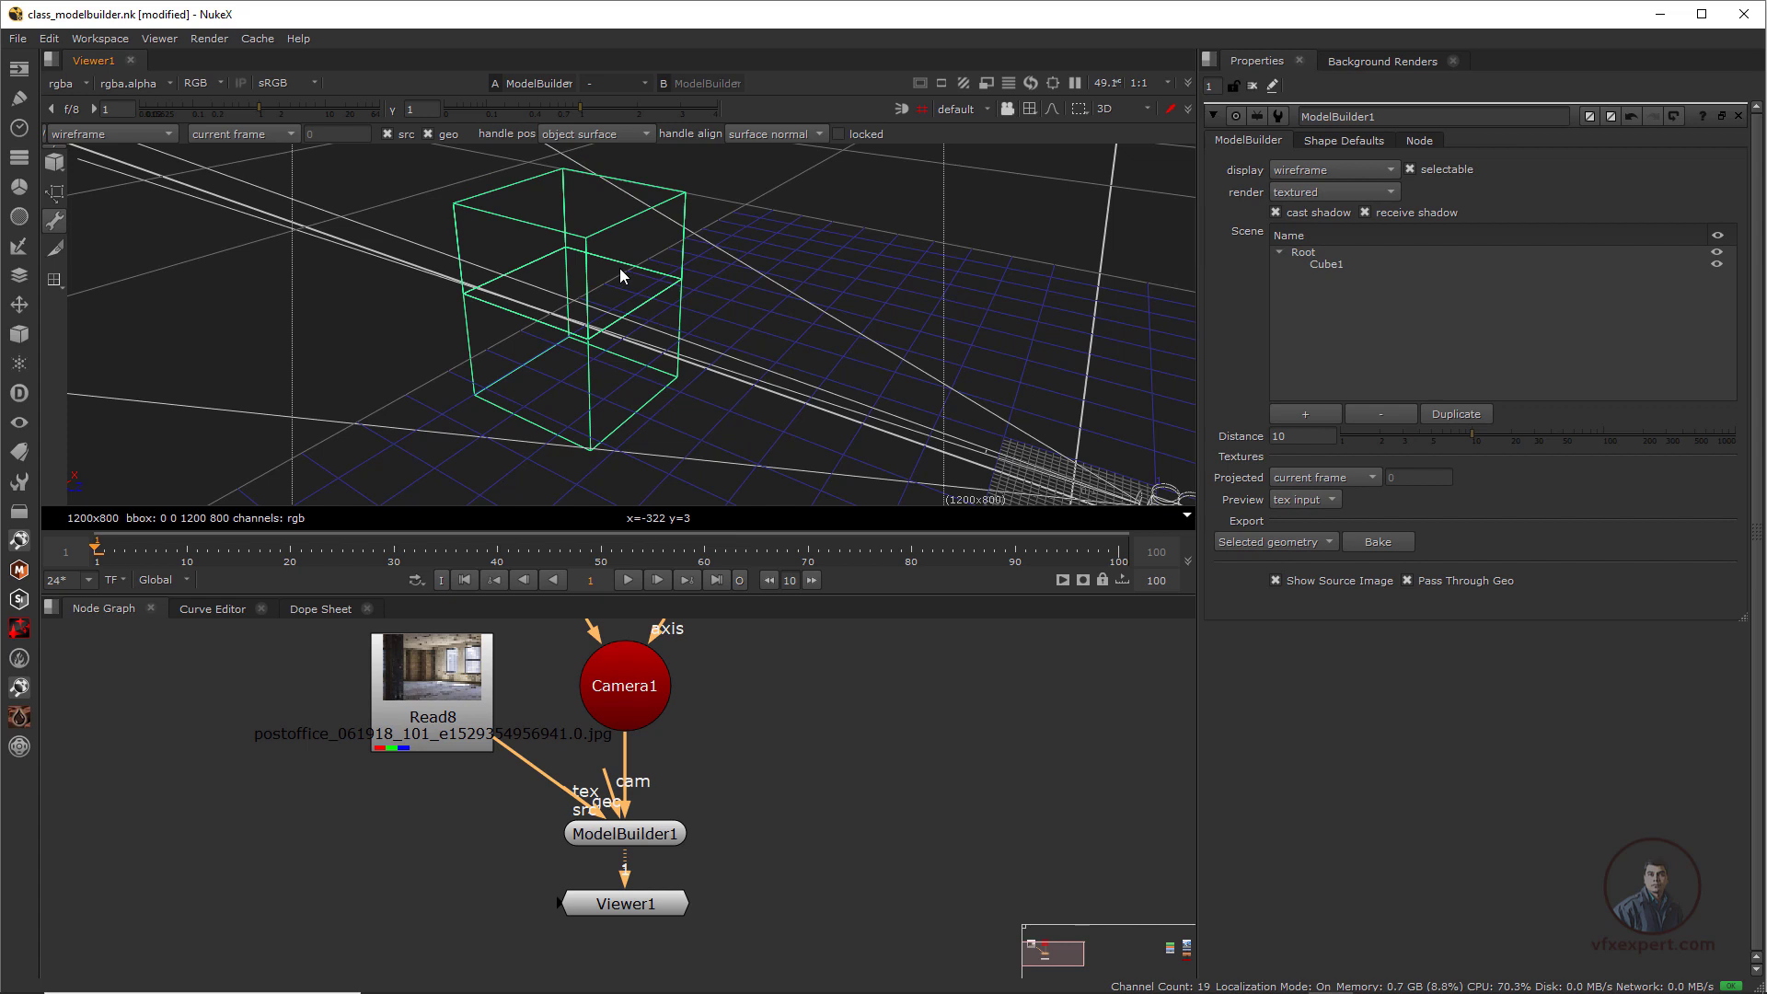
Switch to face selection and extrude the upper tier's side face outward toward the camera side
left_click(55, 280)
left_click(120, 365)
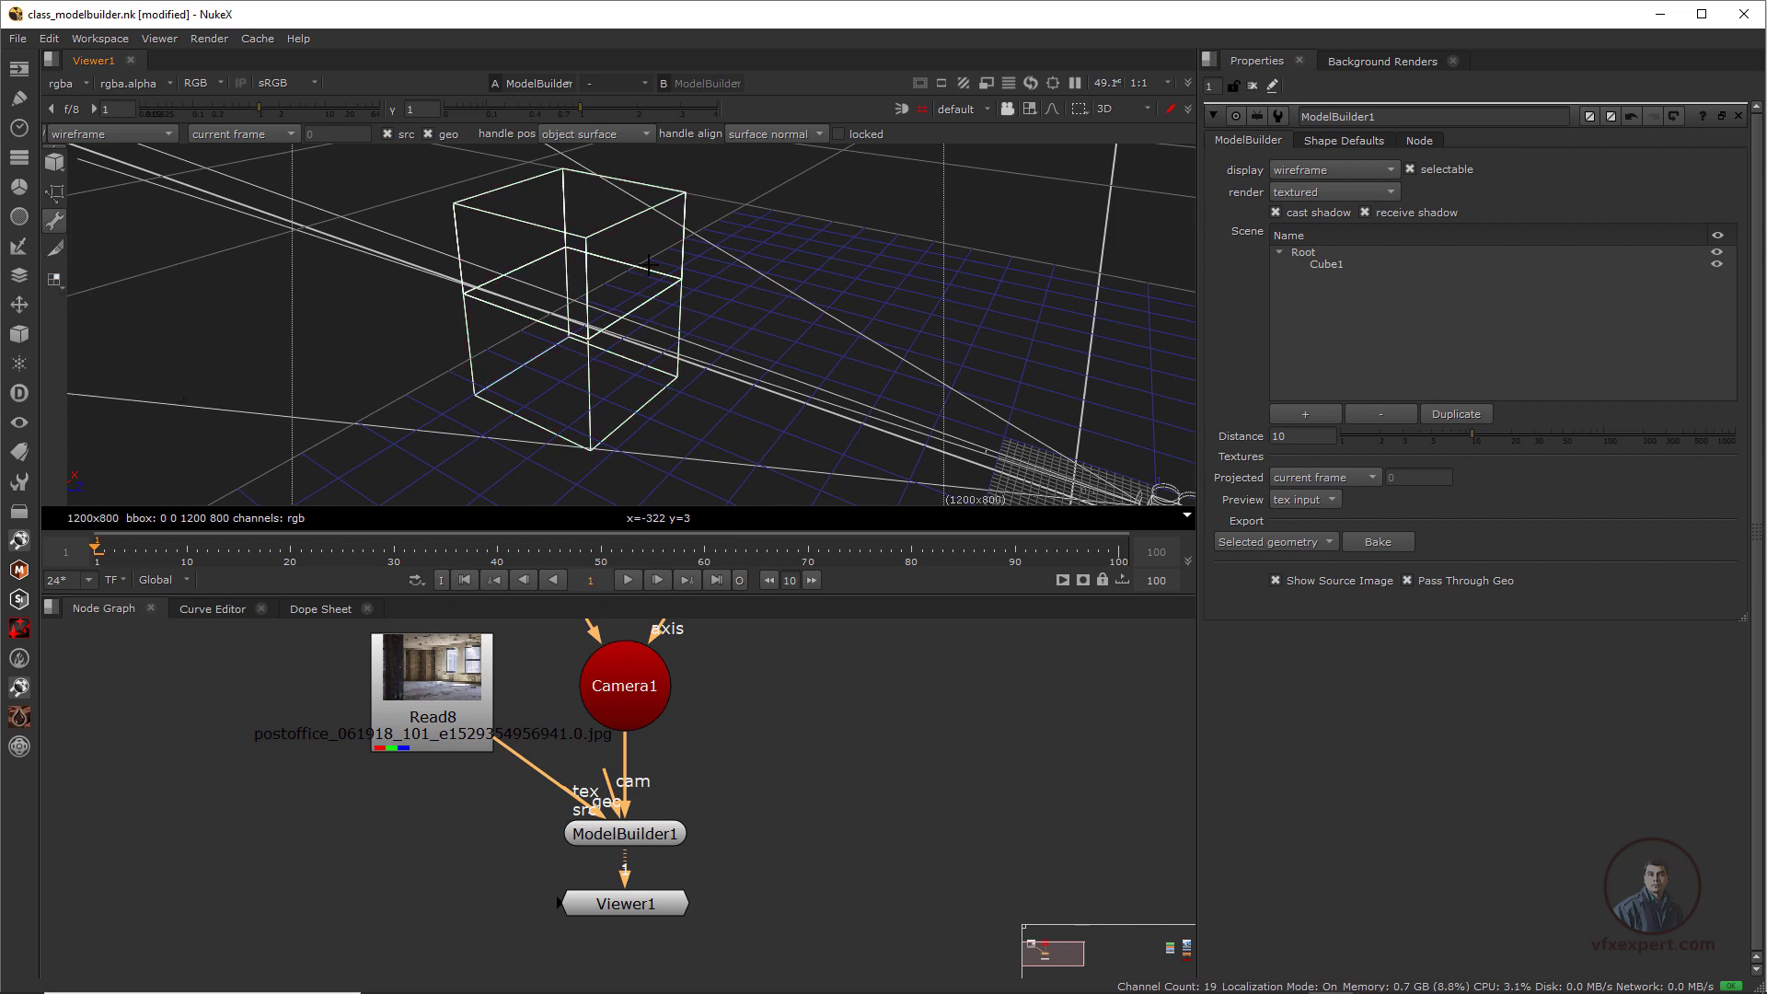
left_click(649, 264)
right_click(609, 306)
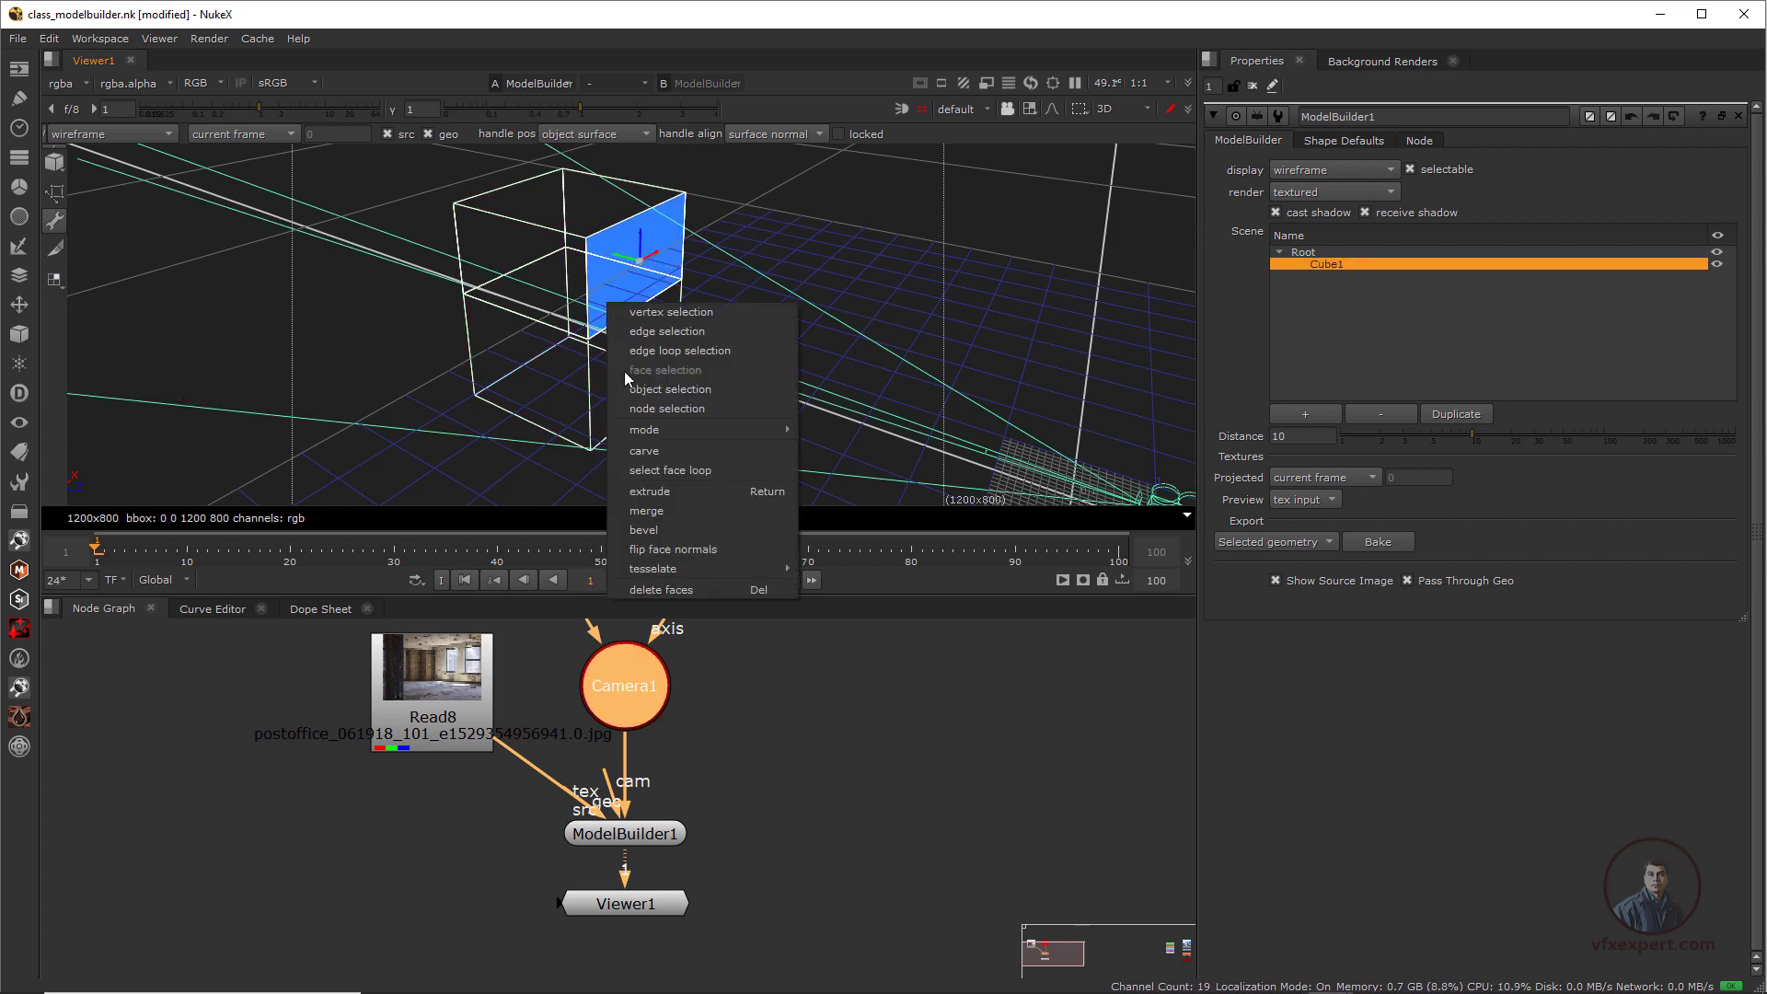
left_click(656, 529)
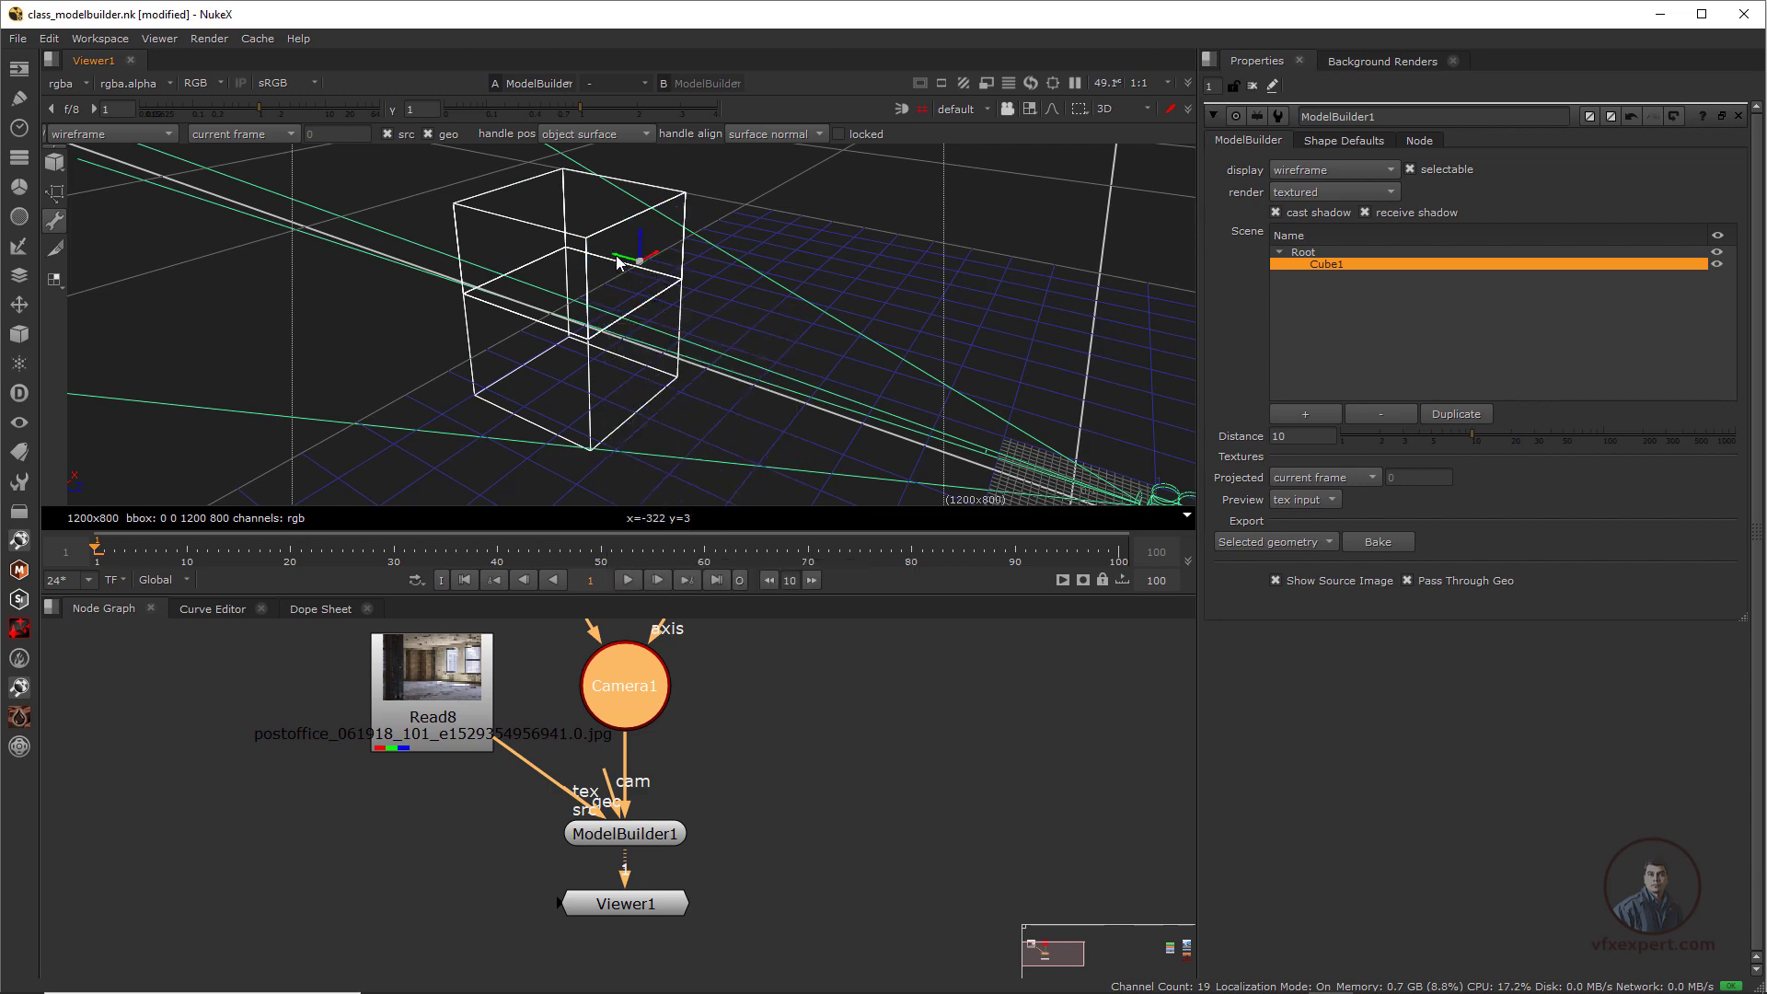
left_click_drag(617, 258, 772, 329)
left_click(725, 444)
scroll(735, 460, "down", 2)
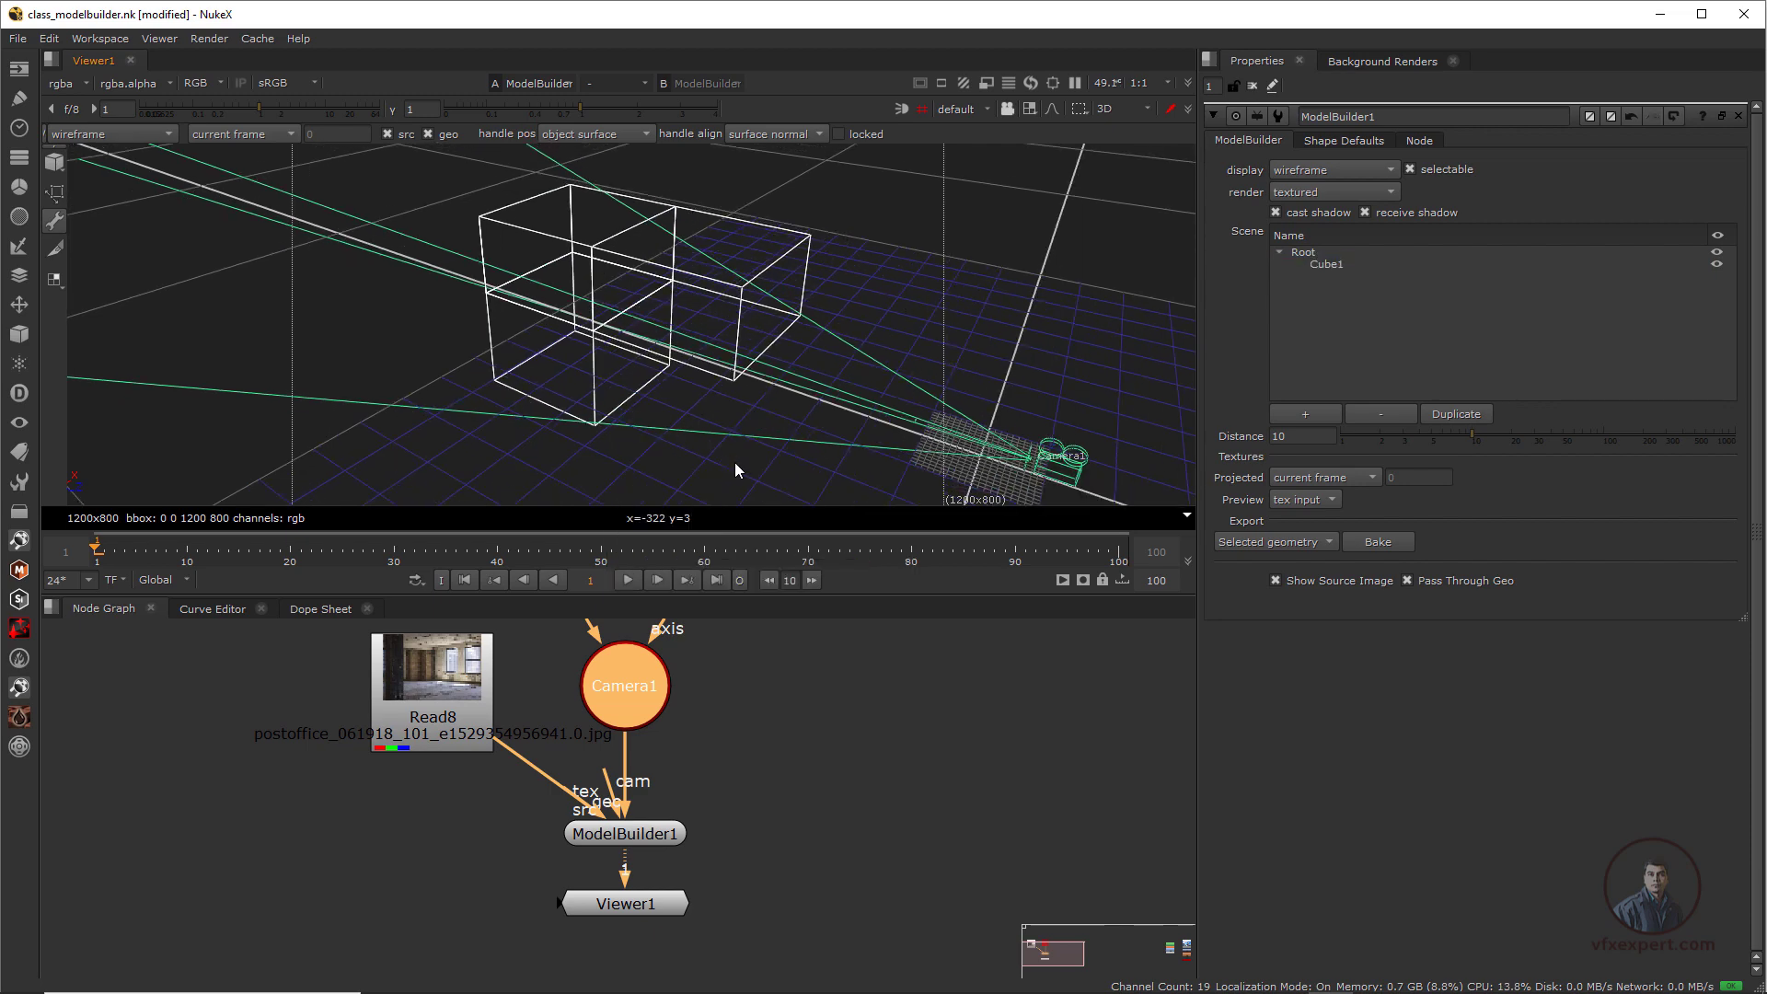
Inspect the extruded cube from several angles in solid and textured display, and return the display to wireframe
left_click_drag(735, 462, 702, 297, "ctrl")
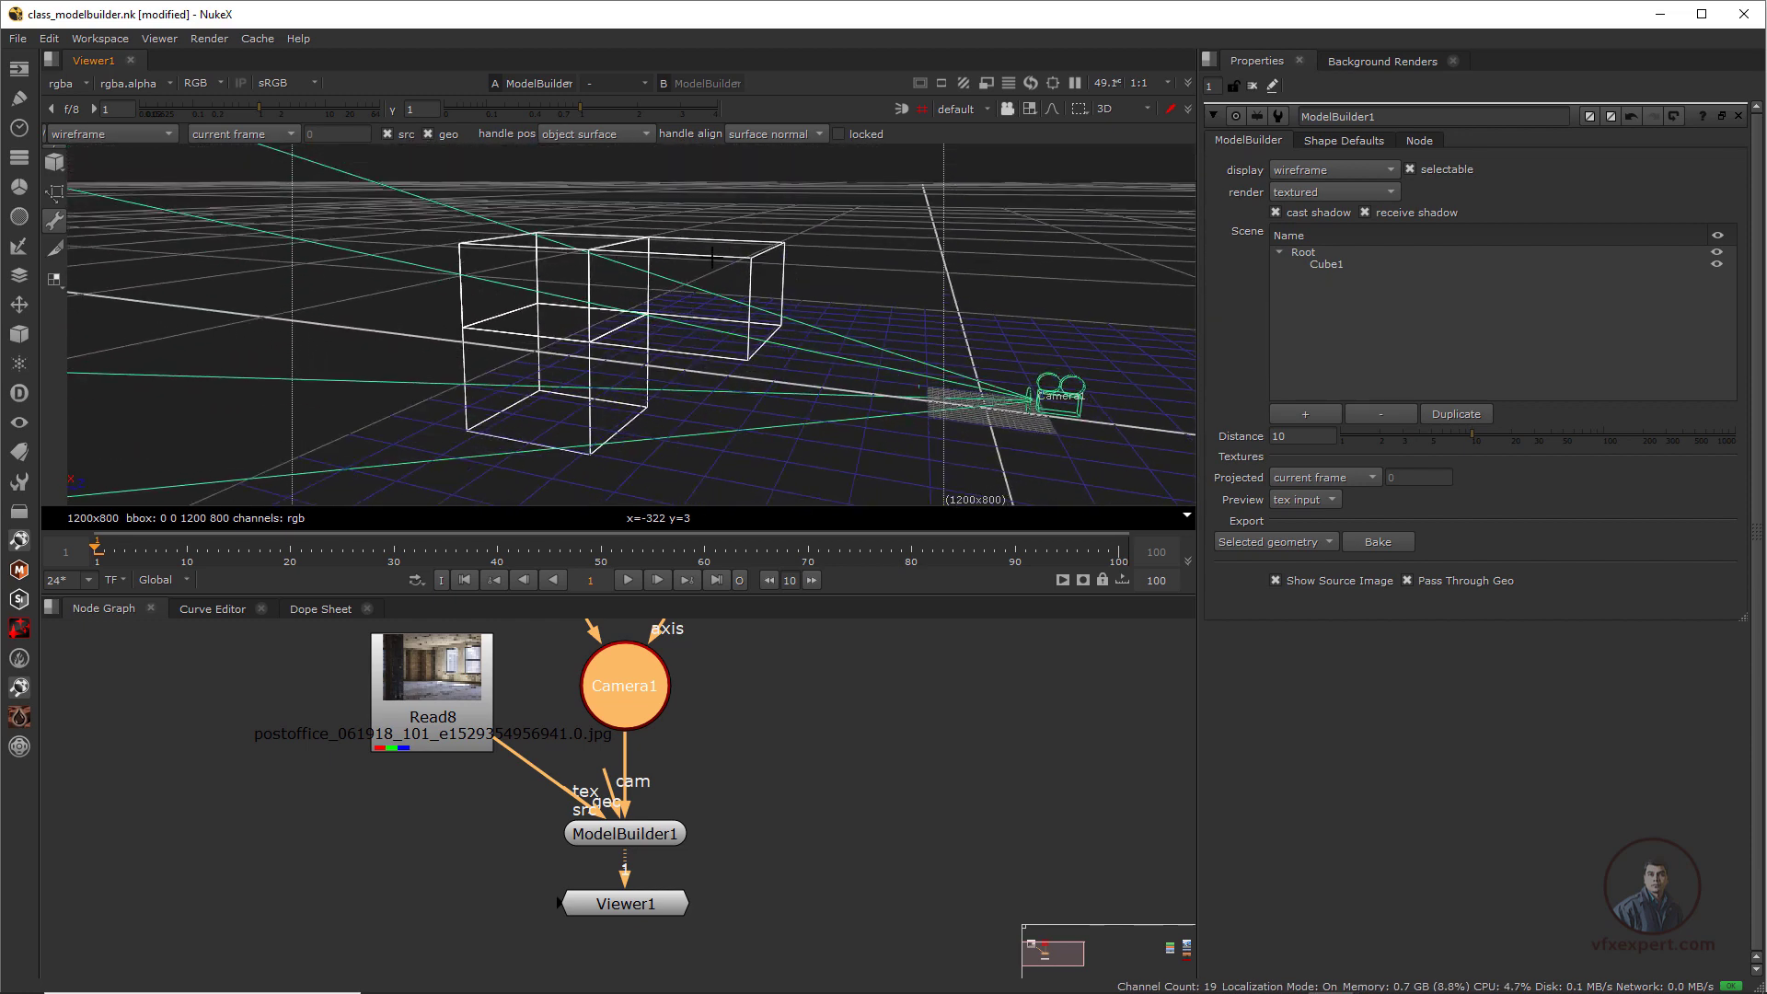
left_click(115, 134)
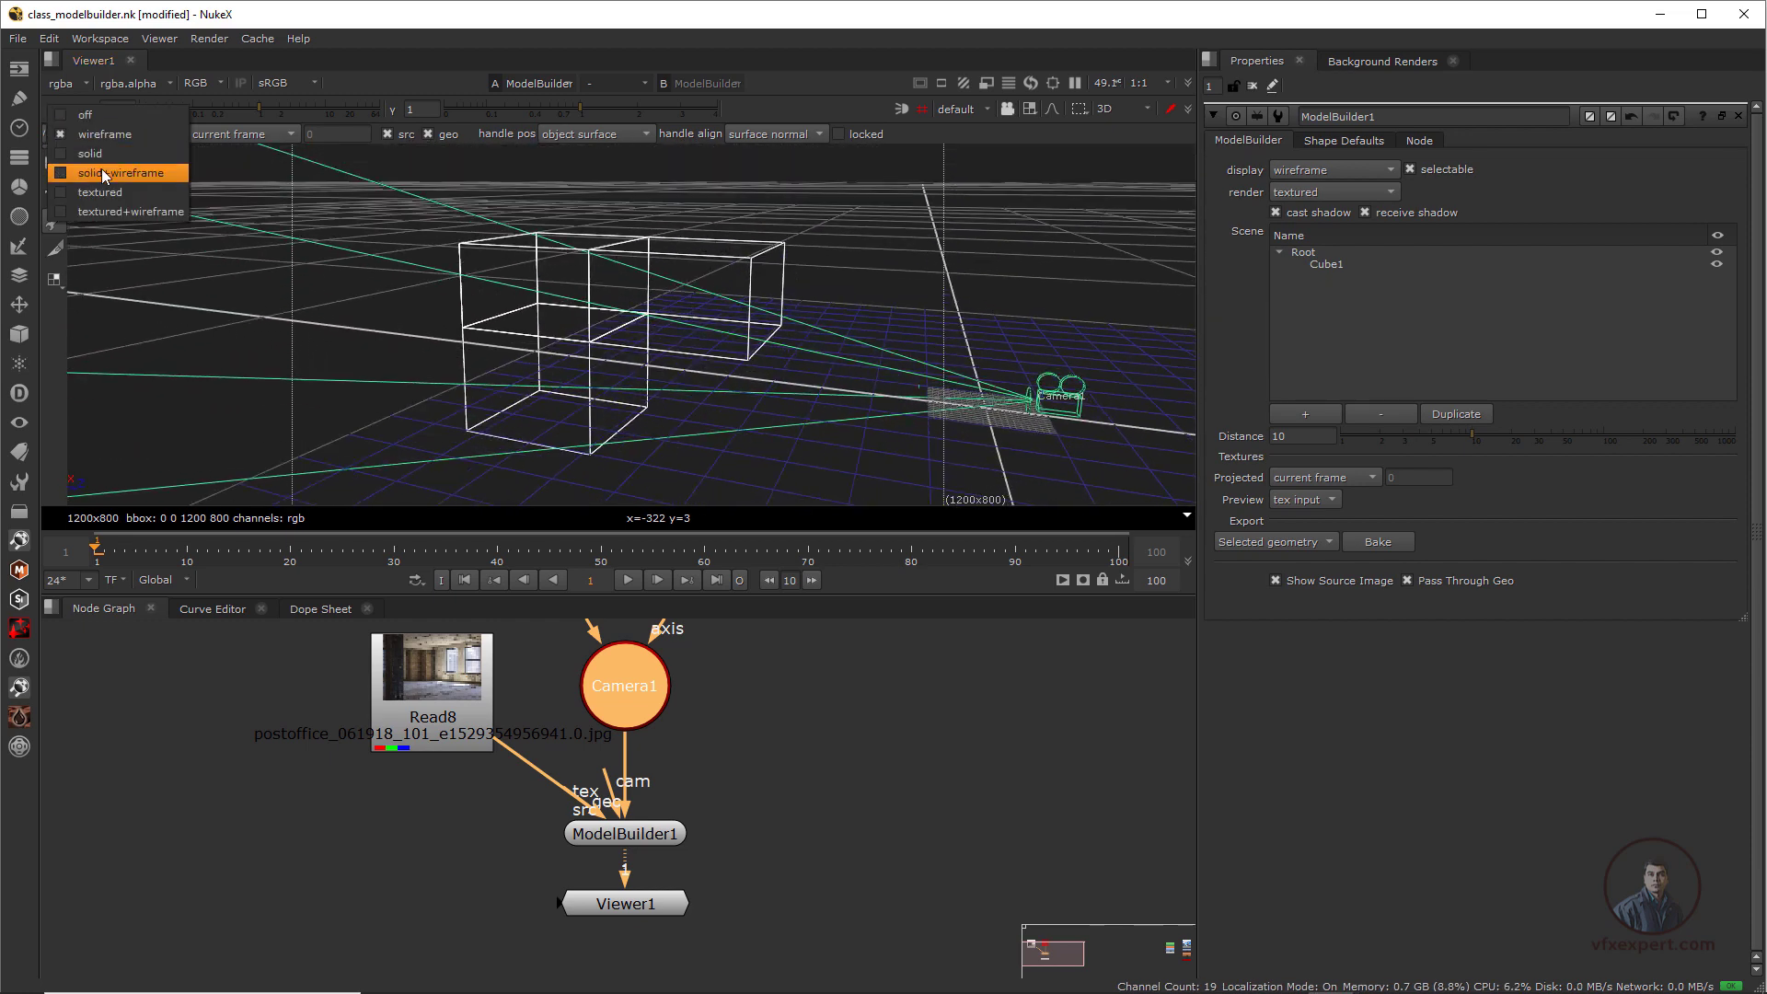
left_click(104, 164)
left_click_drag(738, 256, 515, 402, "ctrl")
left_click_drag(406, 264, 618, 547, "ctrl")
left_click(159, 137)
left_click(119, 175)
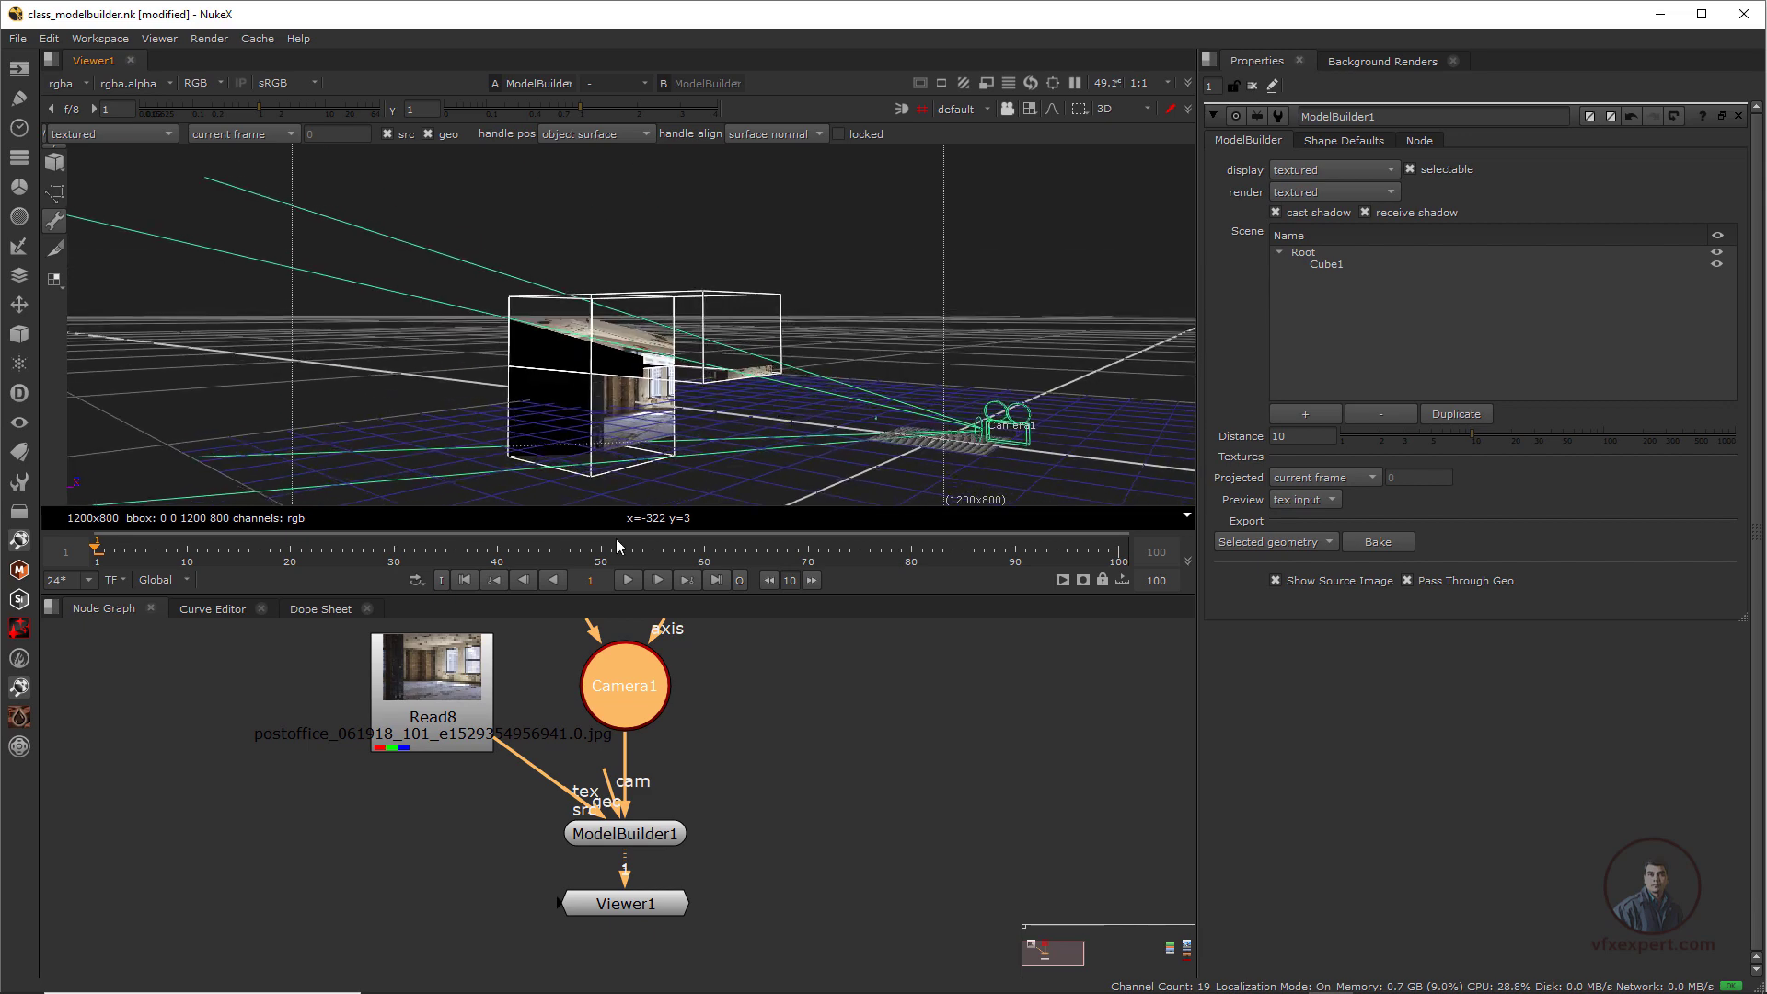
left_click_drag(644, 428, 897, 436, "ctrl")
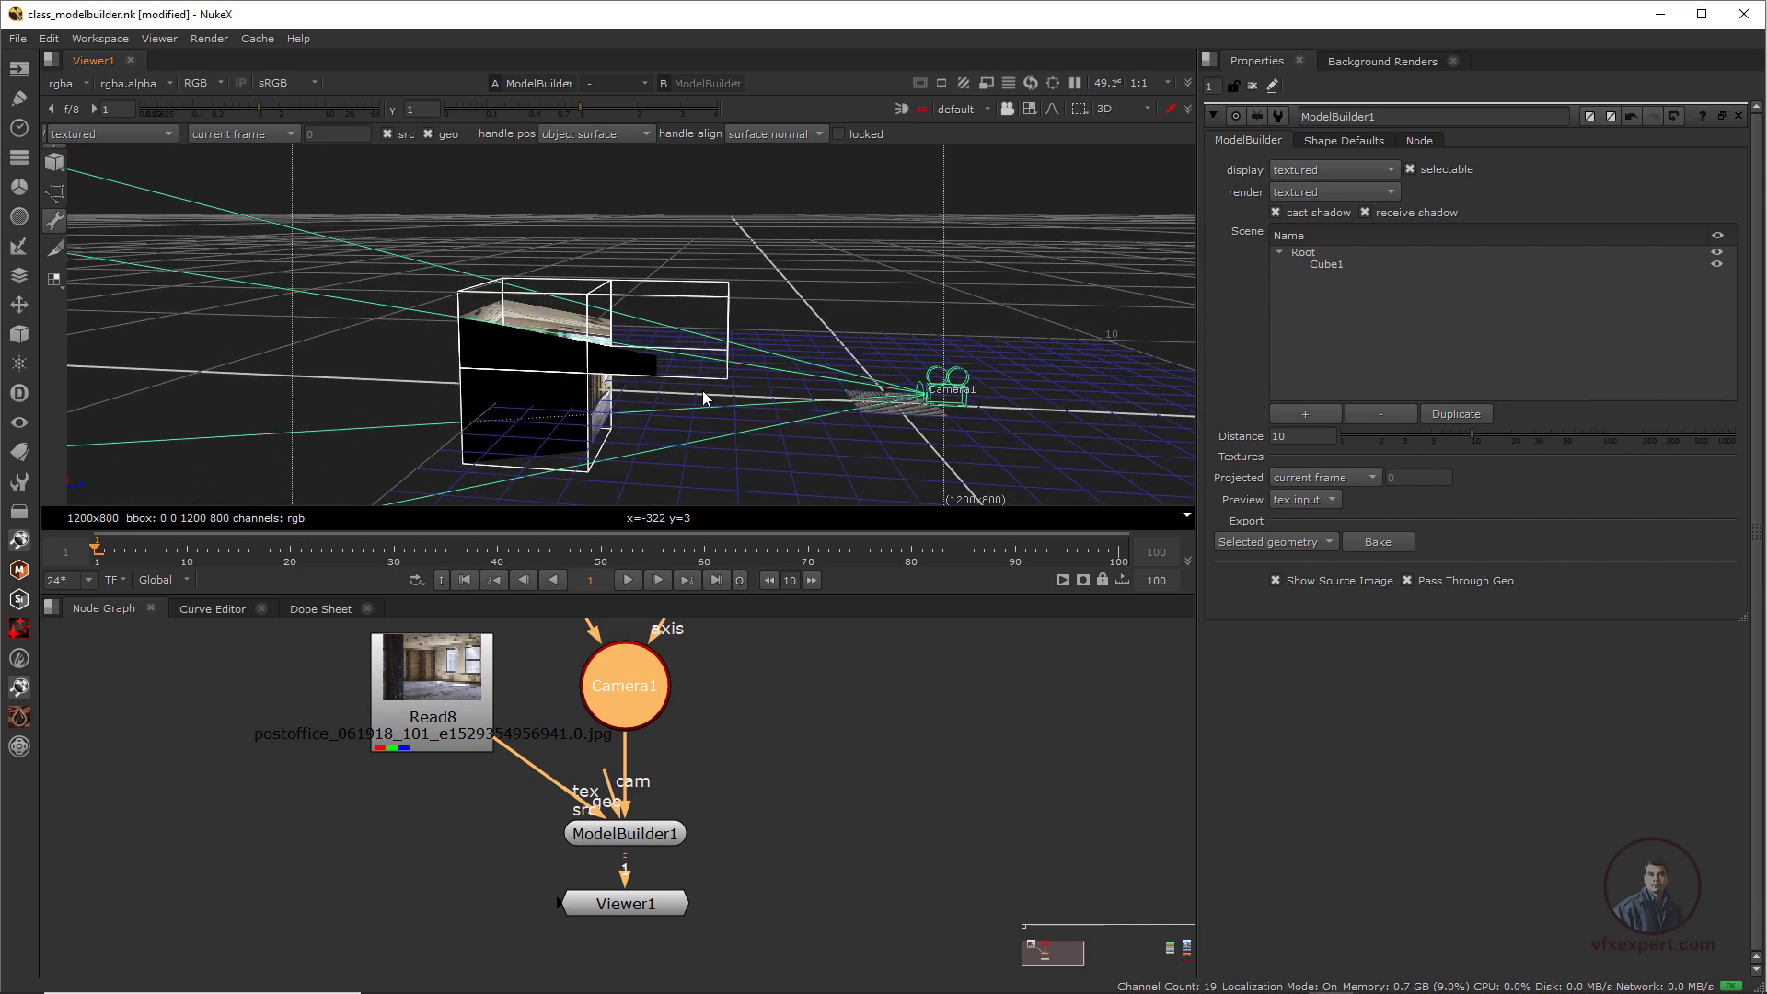
left_click_drag(705, 397, 72, 208, "ctrl")
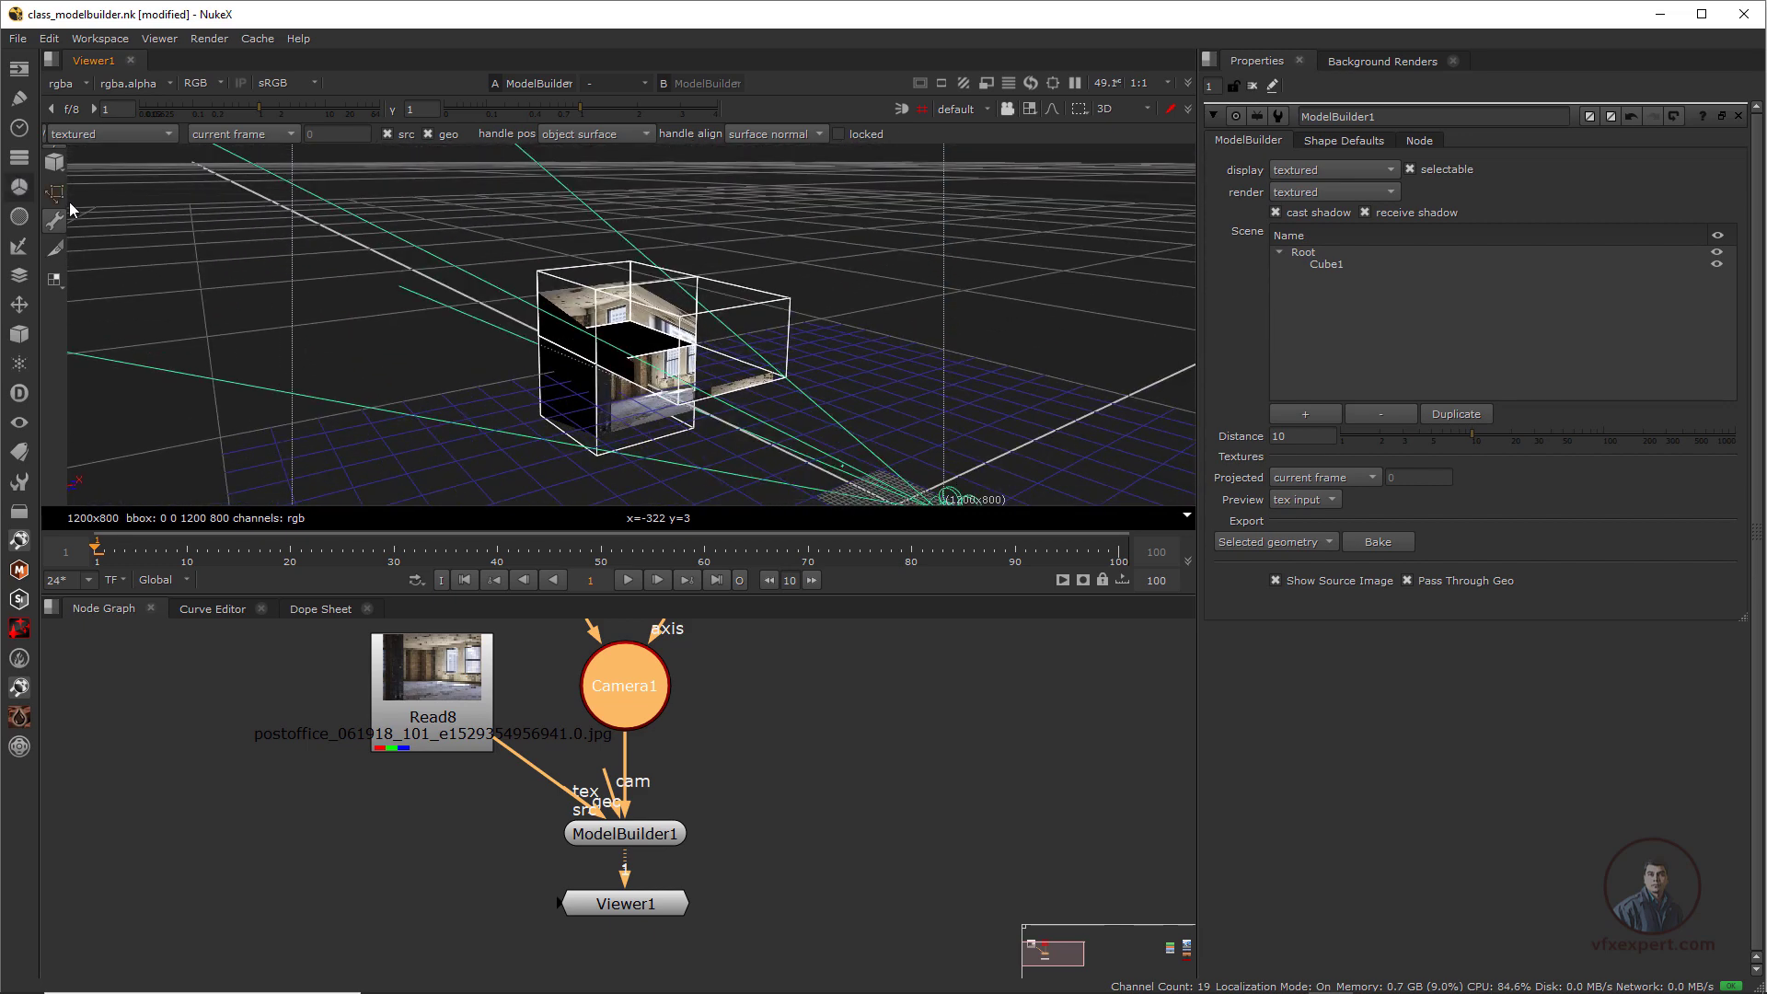
left_click(138, 135)
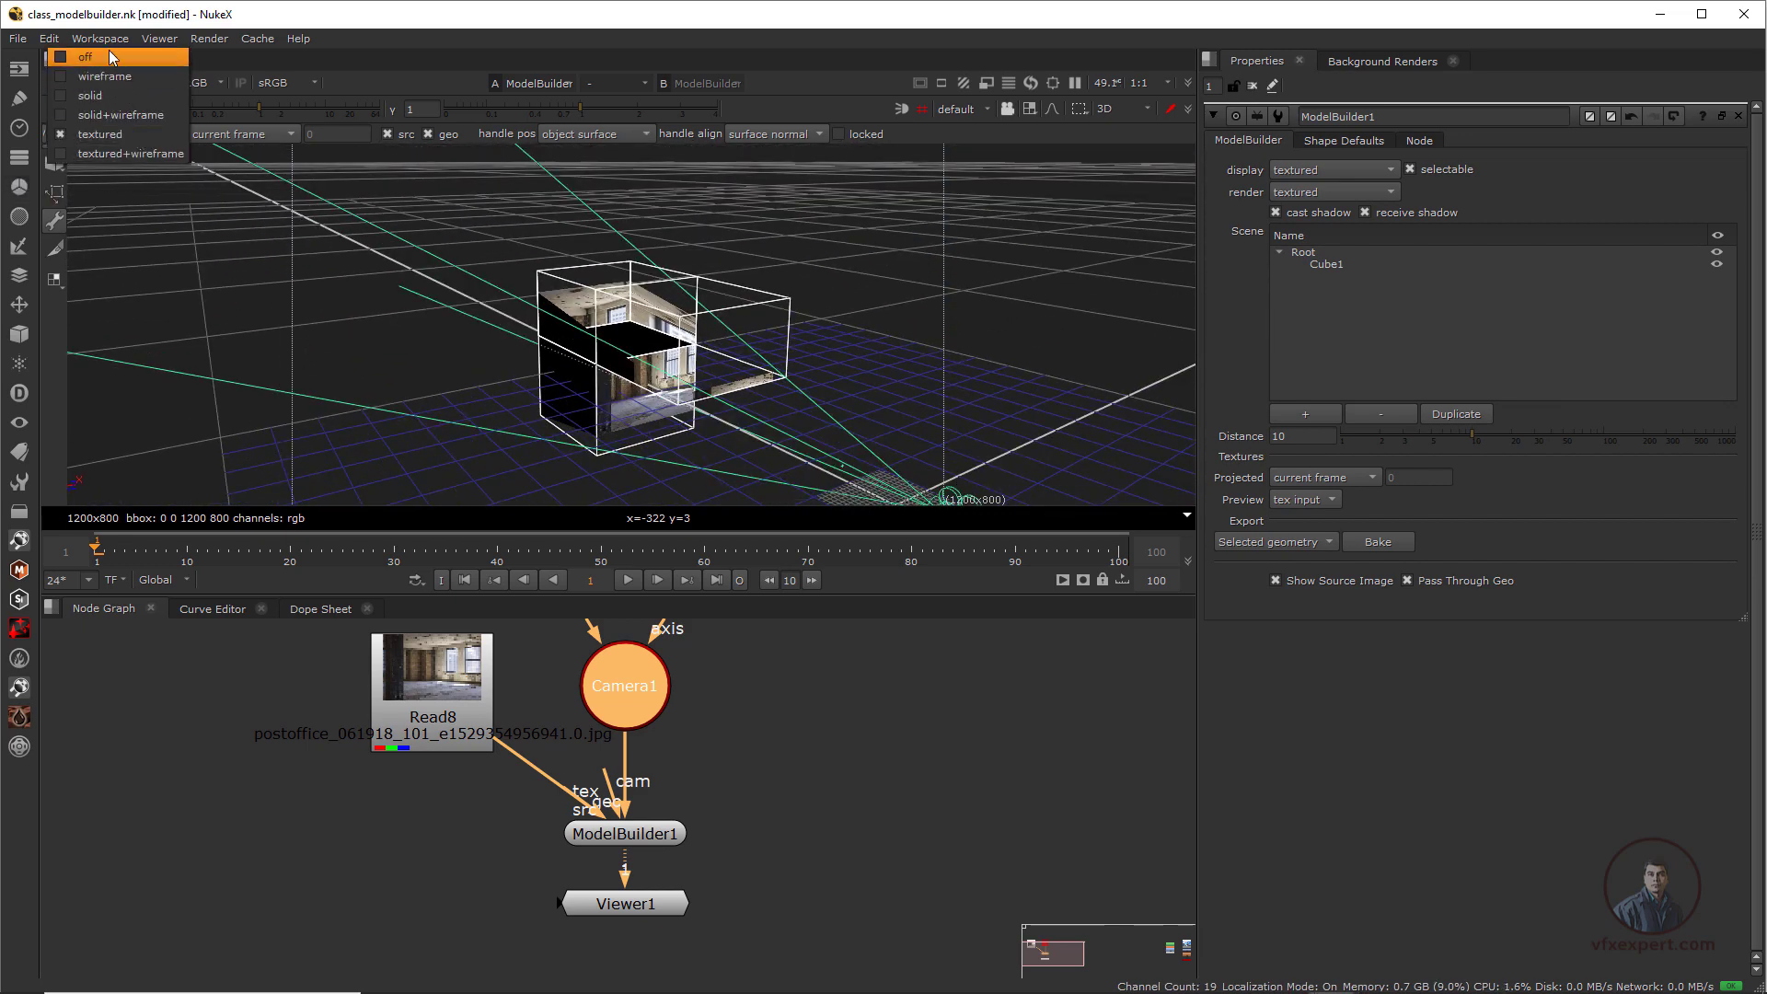
left_click(104, 77)
left_click_drag(603, 346, 733, 384, "ctrl")
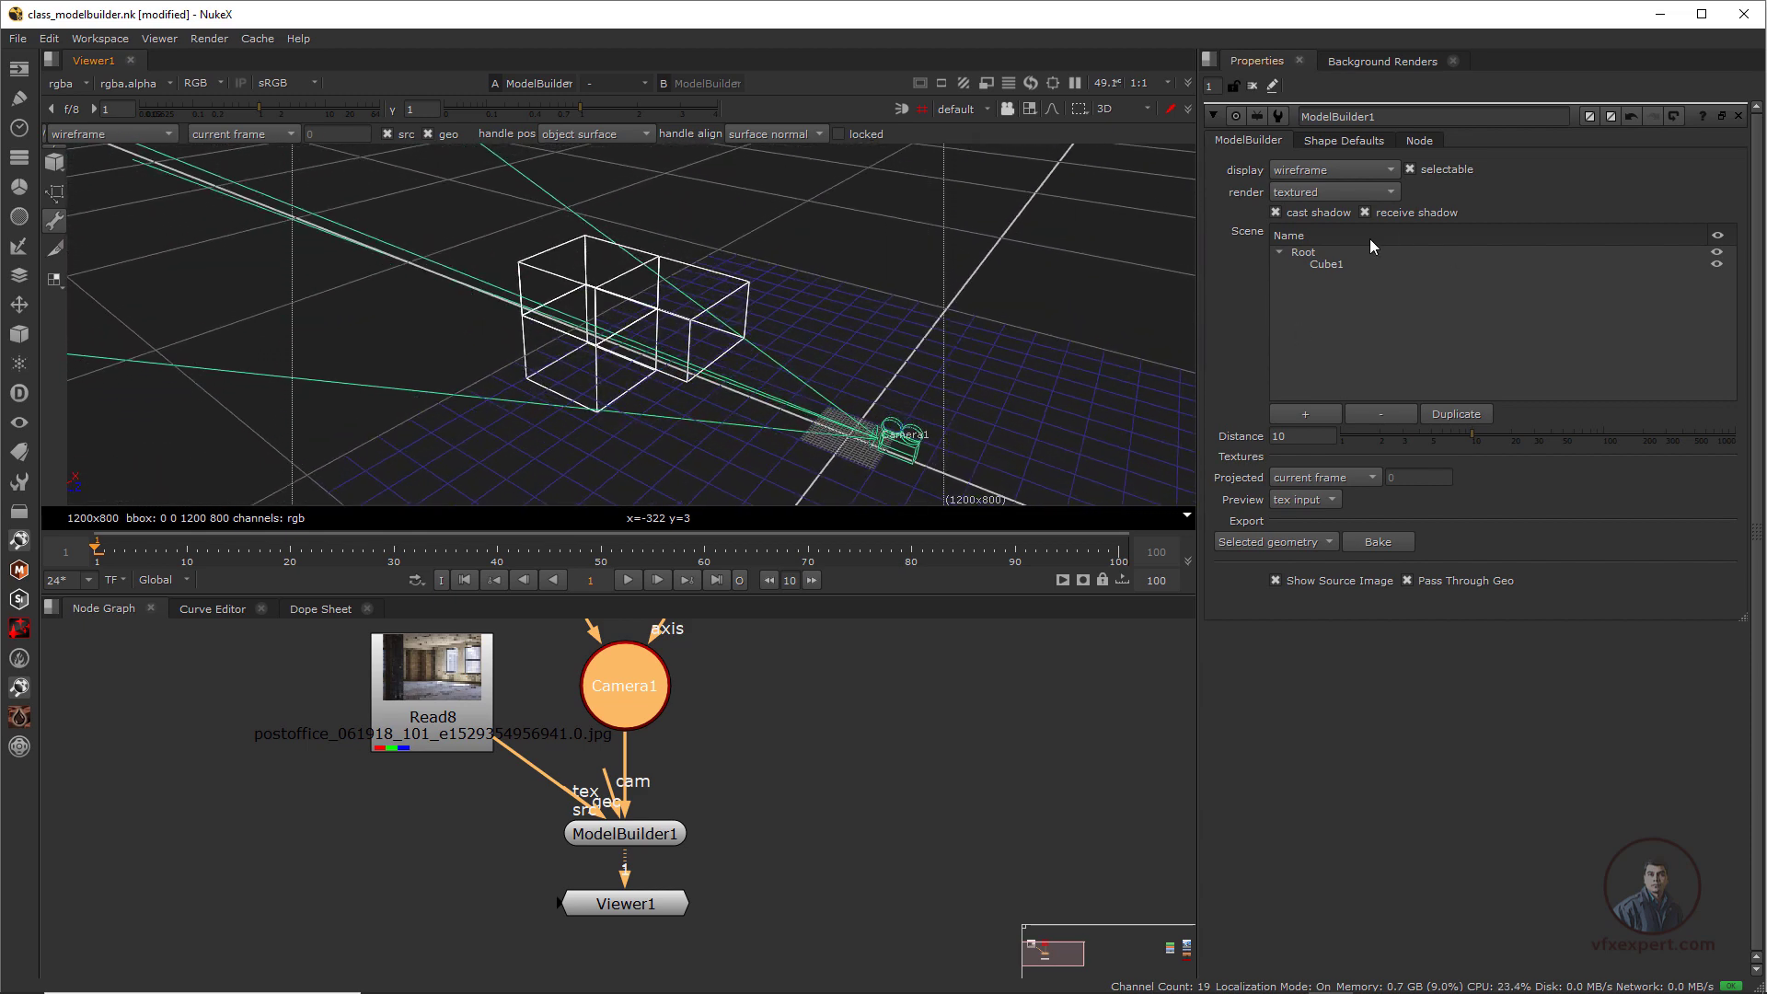
Delete Cube1 from the ModelBuilder scene
left_click(1327, 265)
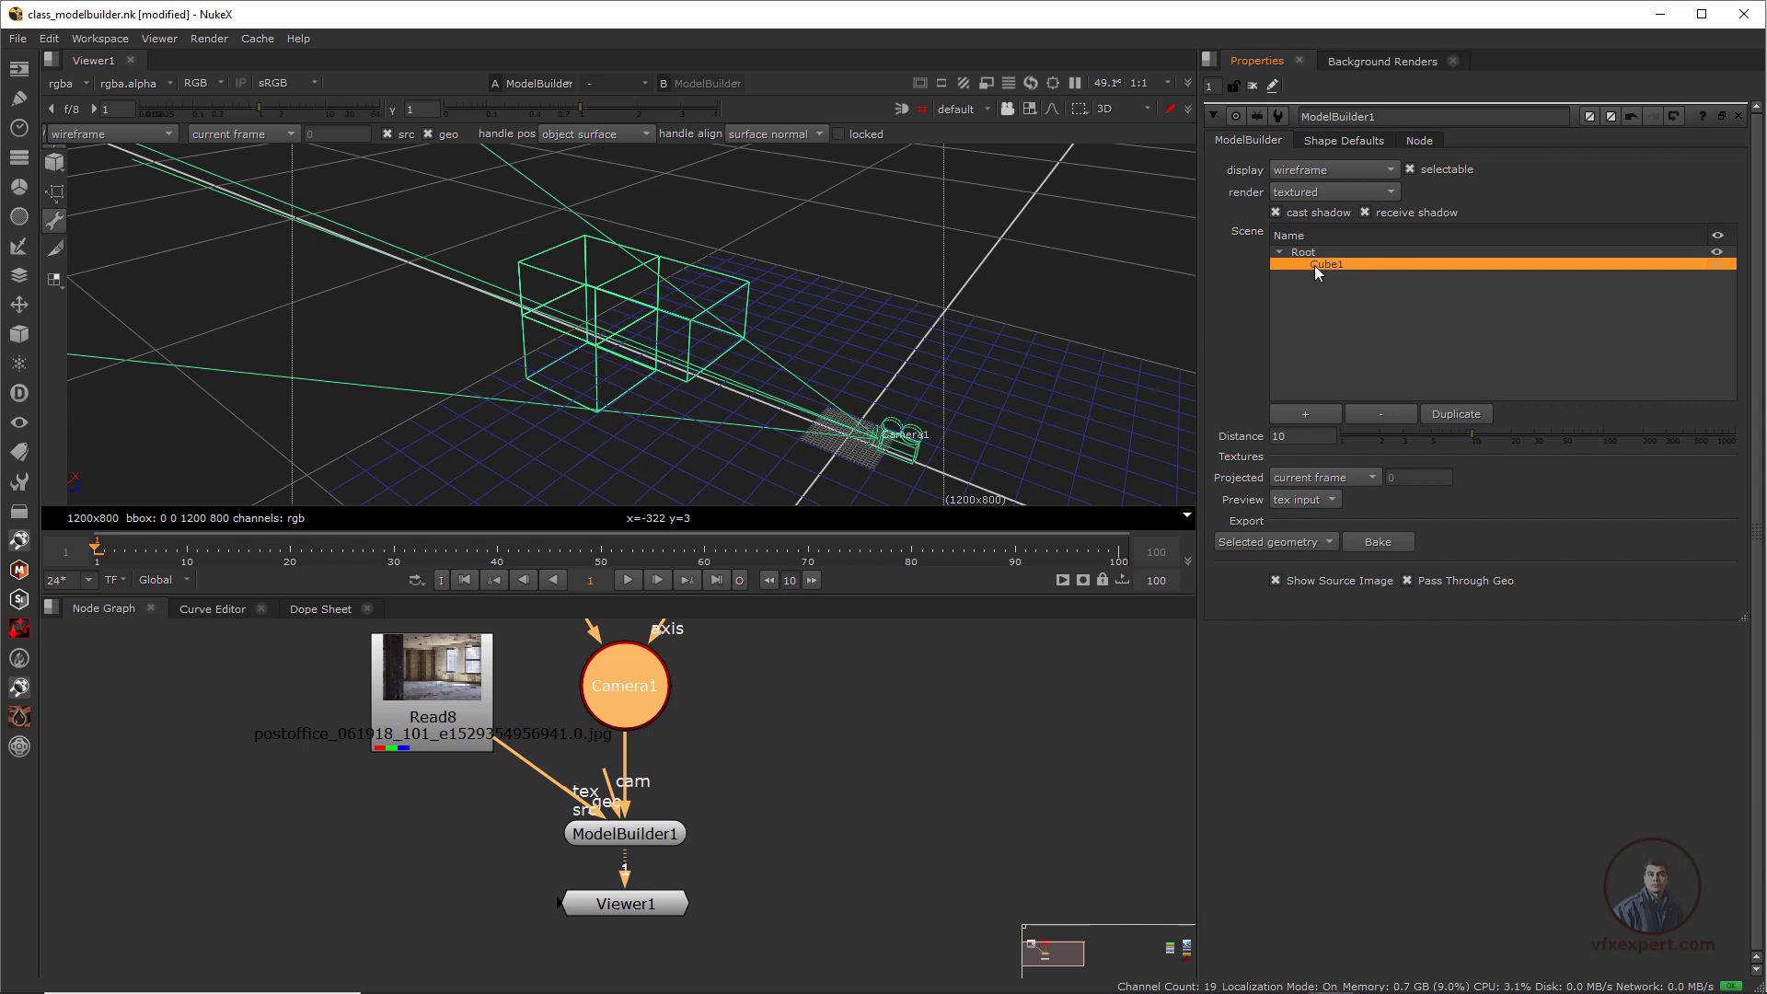
left_click(1375, 411)
scroll(812, 384, "up", 3)
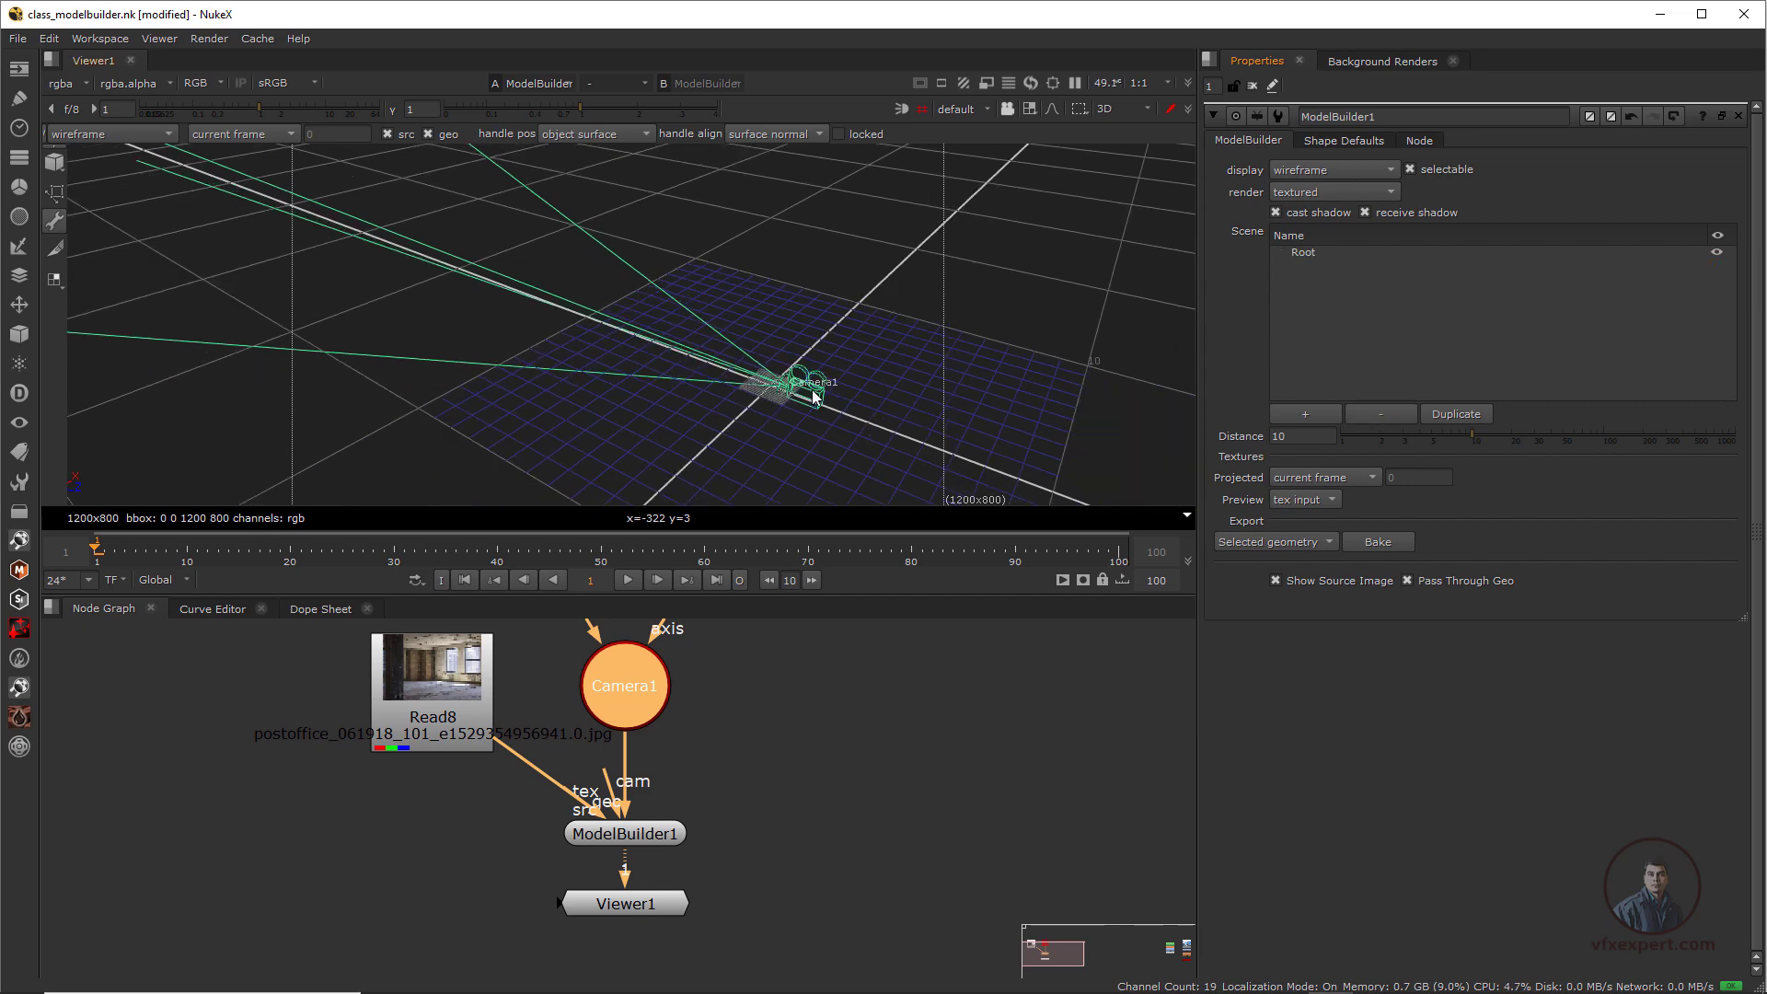
Set the viewer to look through Camera1 so the room photo fills the background
left_click_drag(864, 427, 1063, 98, "ctrl")
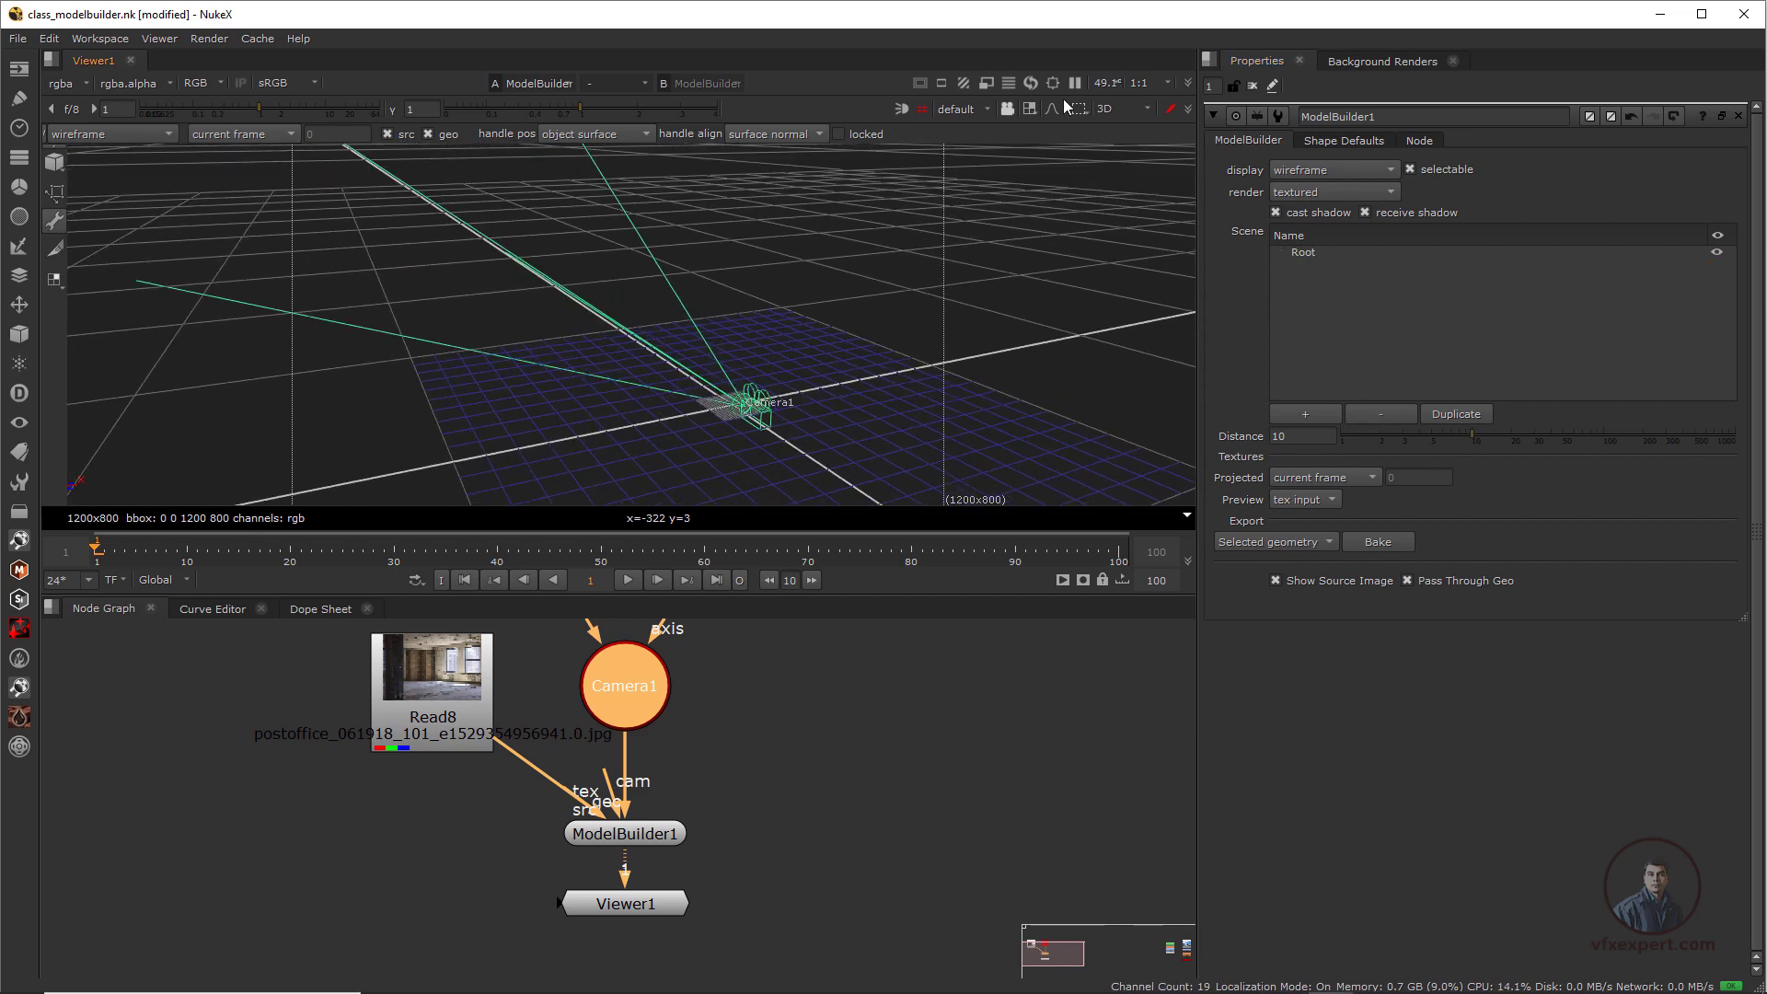
left_click(989, 109)
left_click(976, 146)
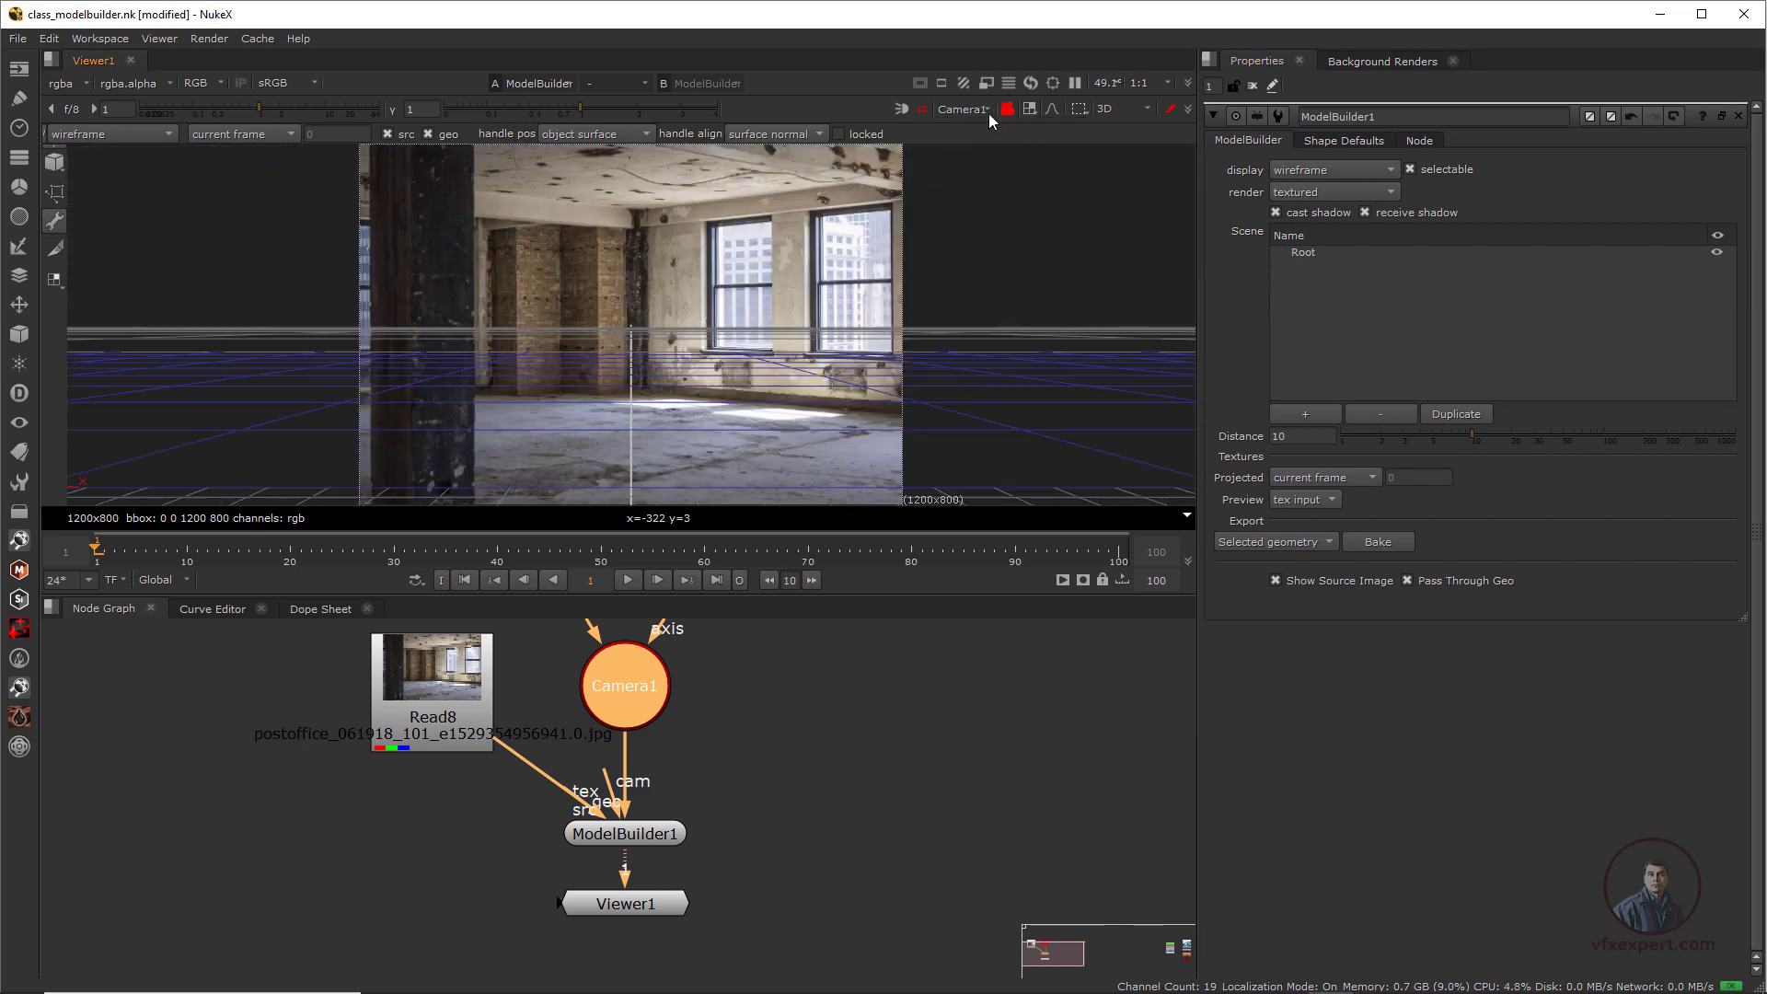
scroll(652, 357, "up", 2)
scroll(651, 357, "down", 3)
scroll(650, 355, "up", 3)
scroll(655, 379, "down", 1)
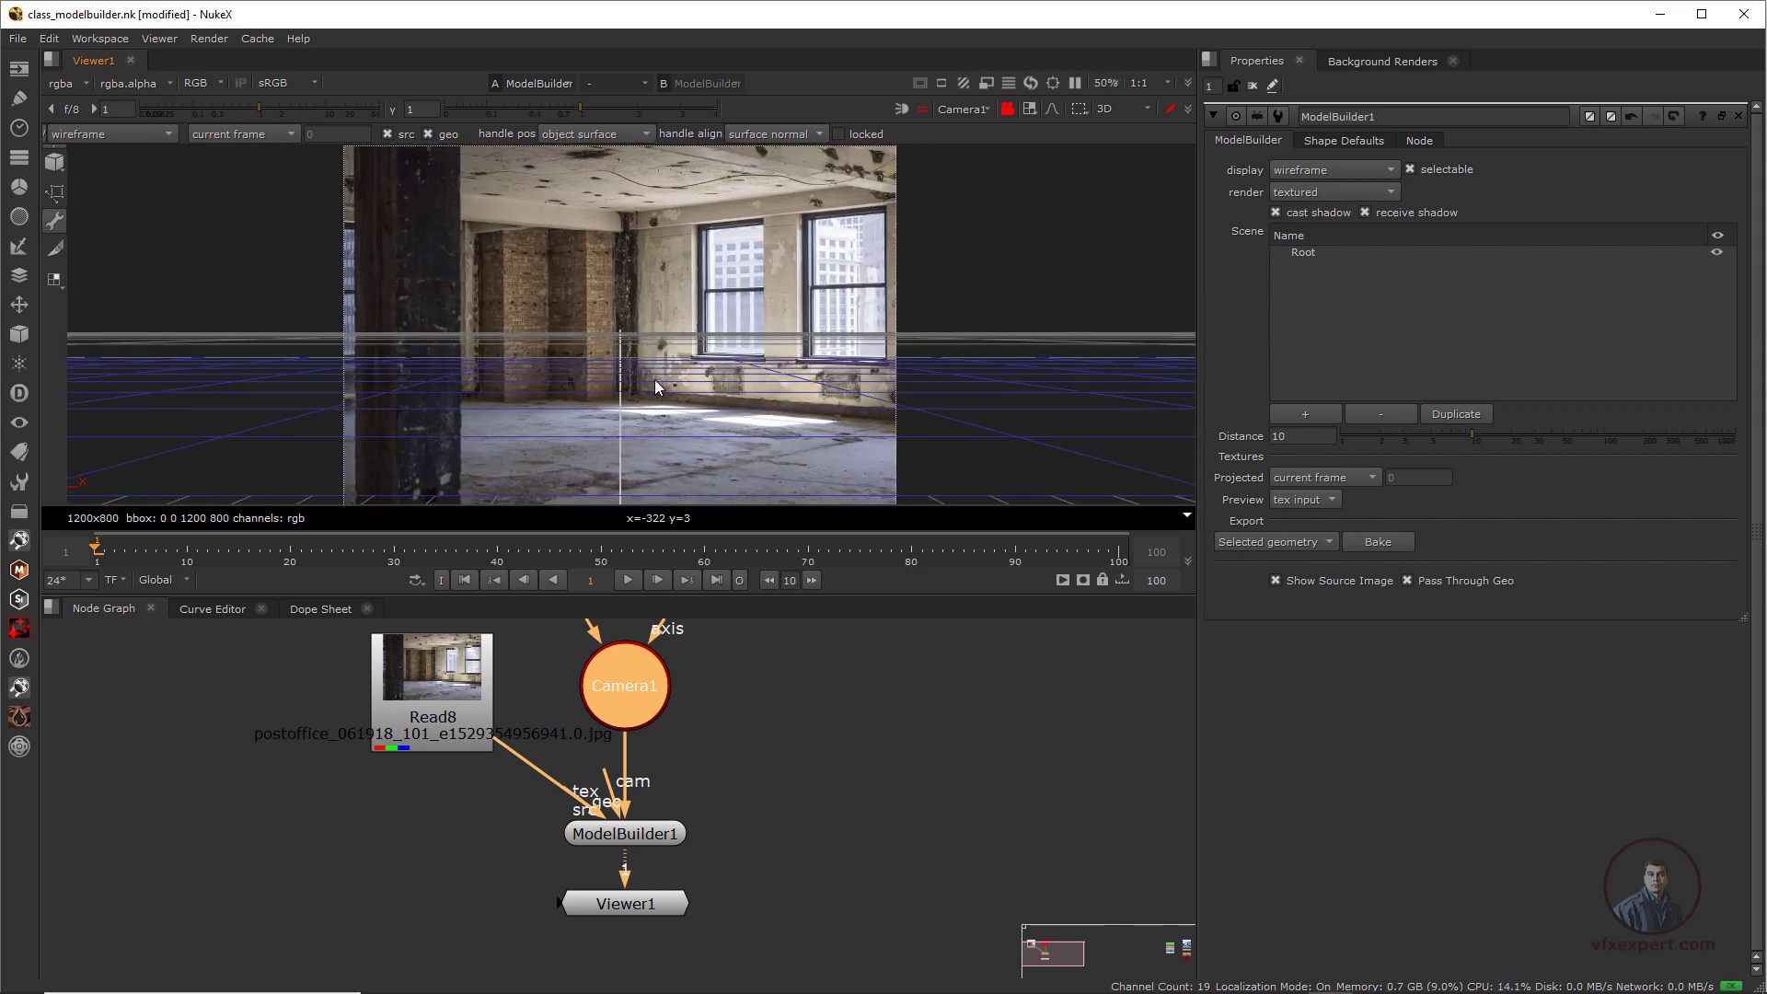
Enlarge the viewer pane over the node graph and frame the room's back wall and windows
left_click_drag(731, 596, 731, 720)
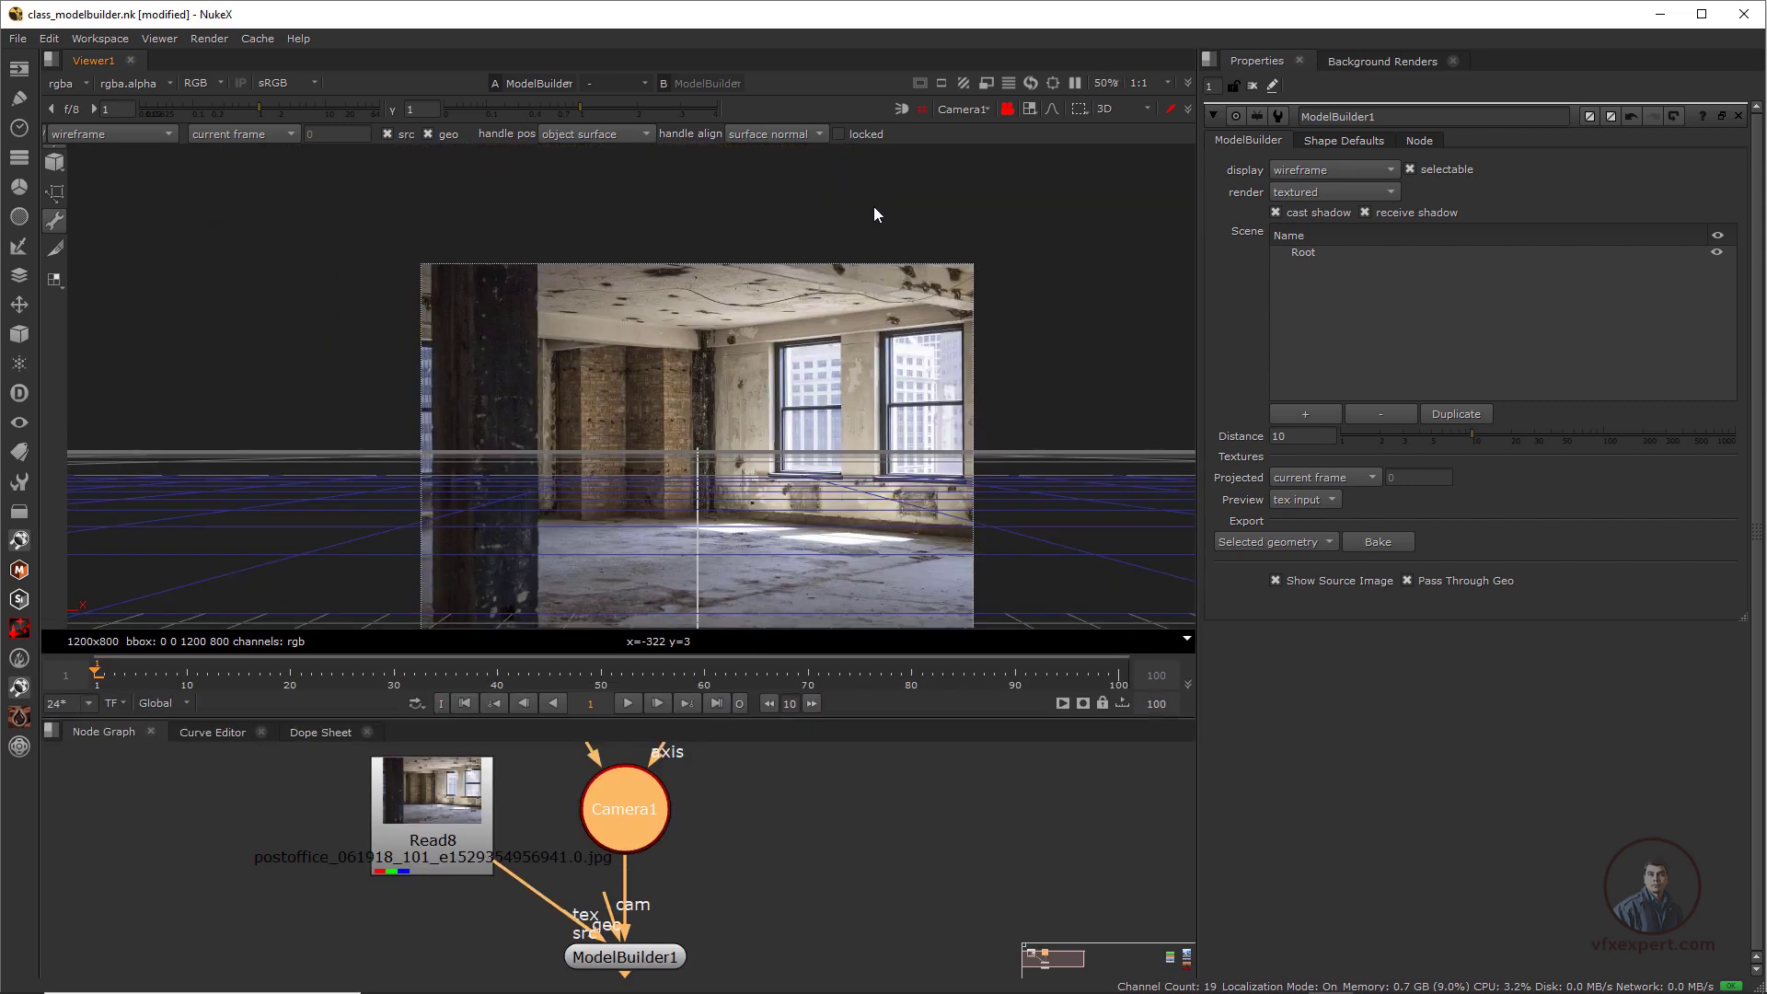
scroll(788, 456, "up", 3)
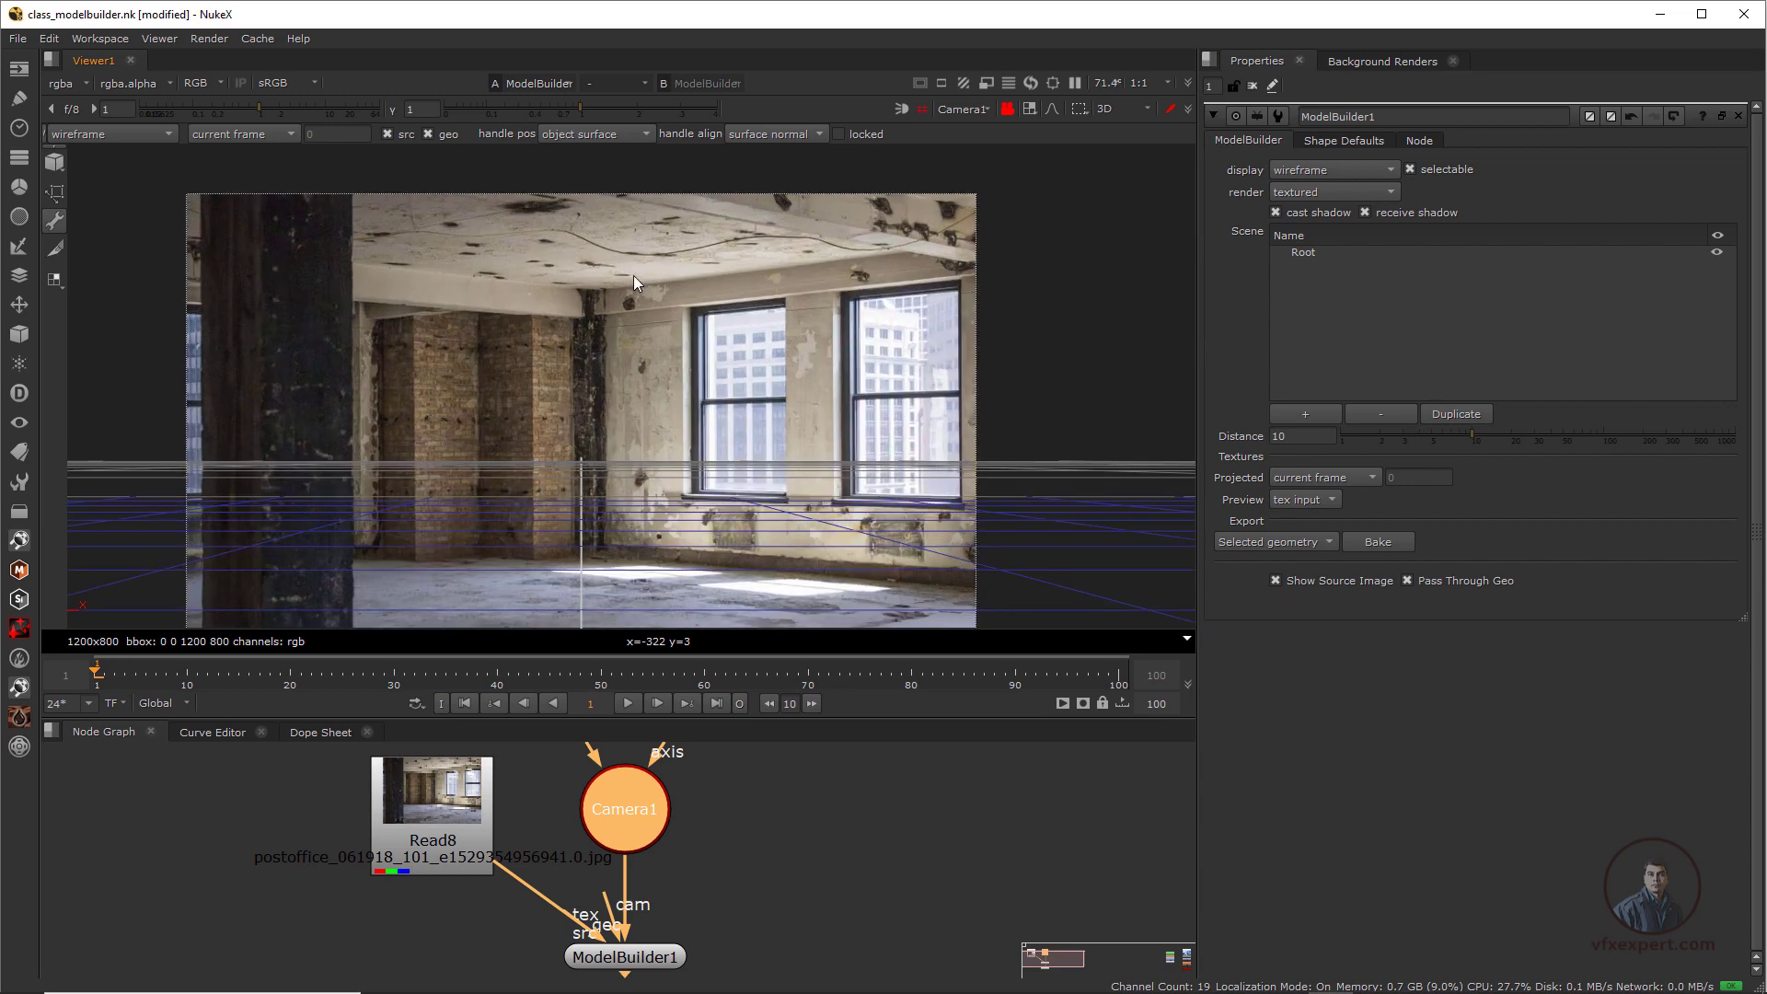
scroll(775, 488, "up", 2)
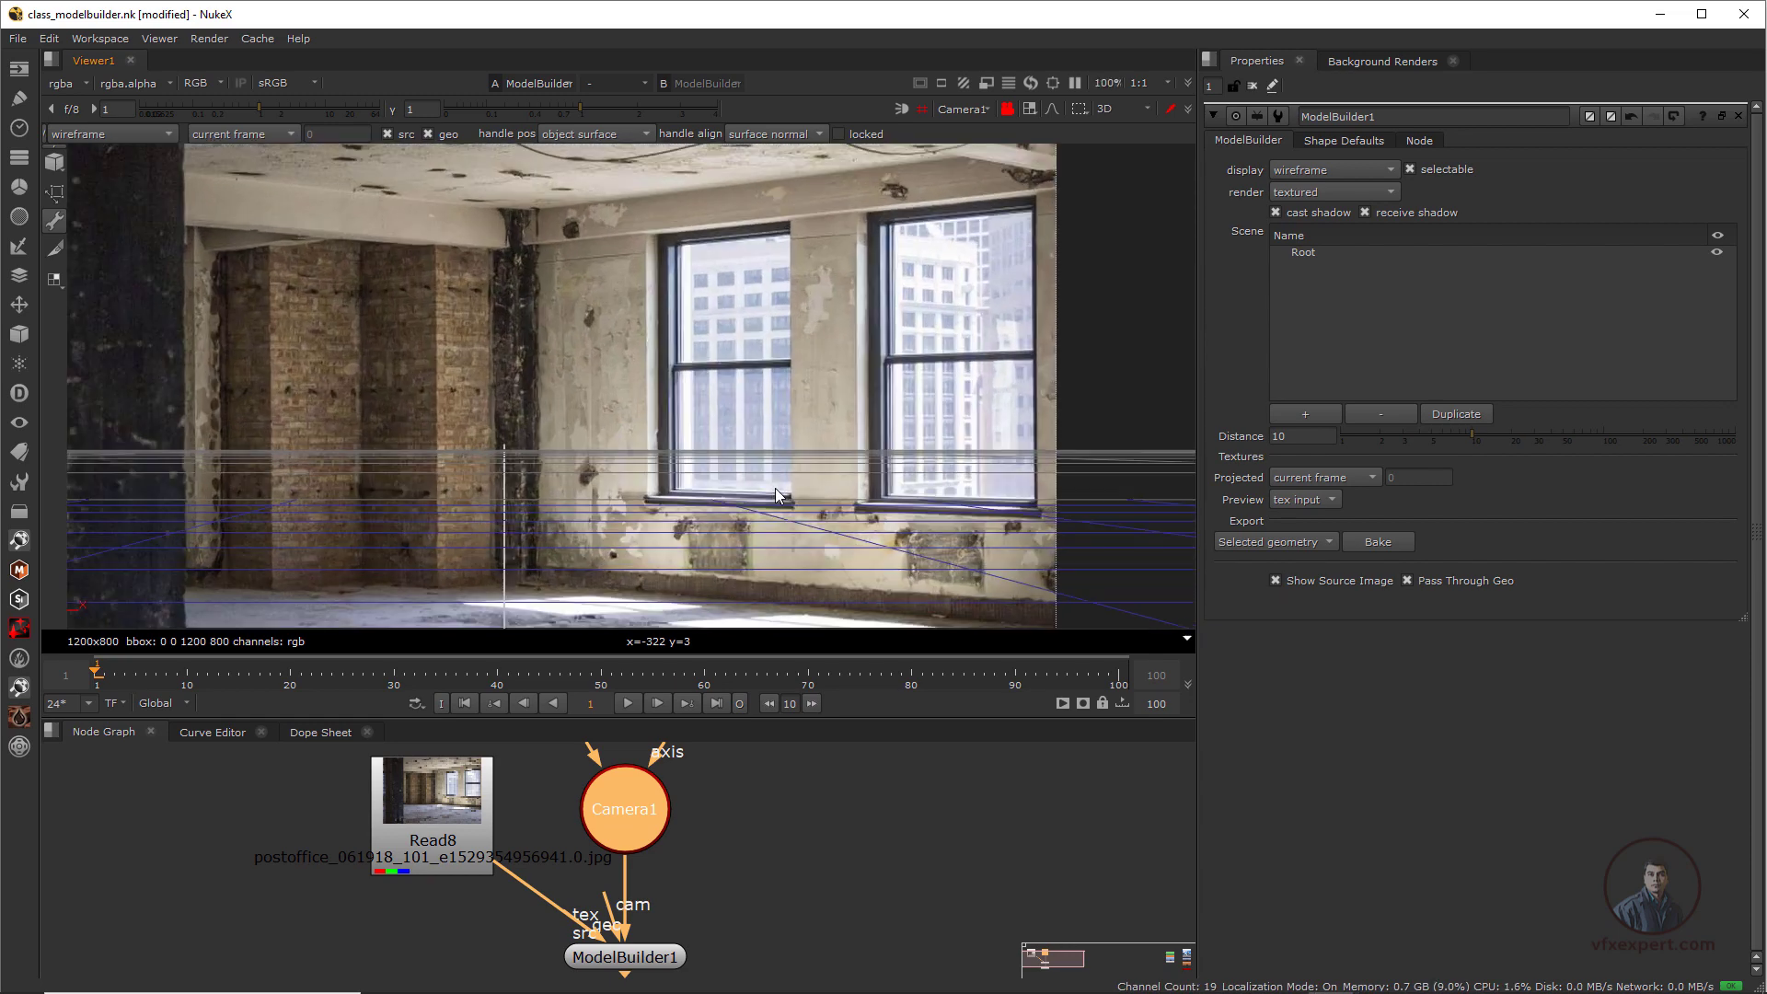
scroll(775, 488, "down", 2)
middle_click_drag(783, 519, 761, 492)
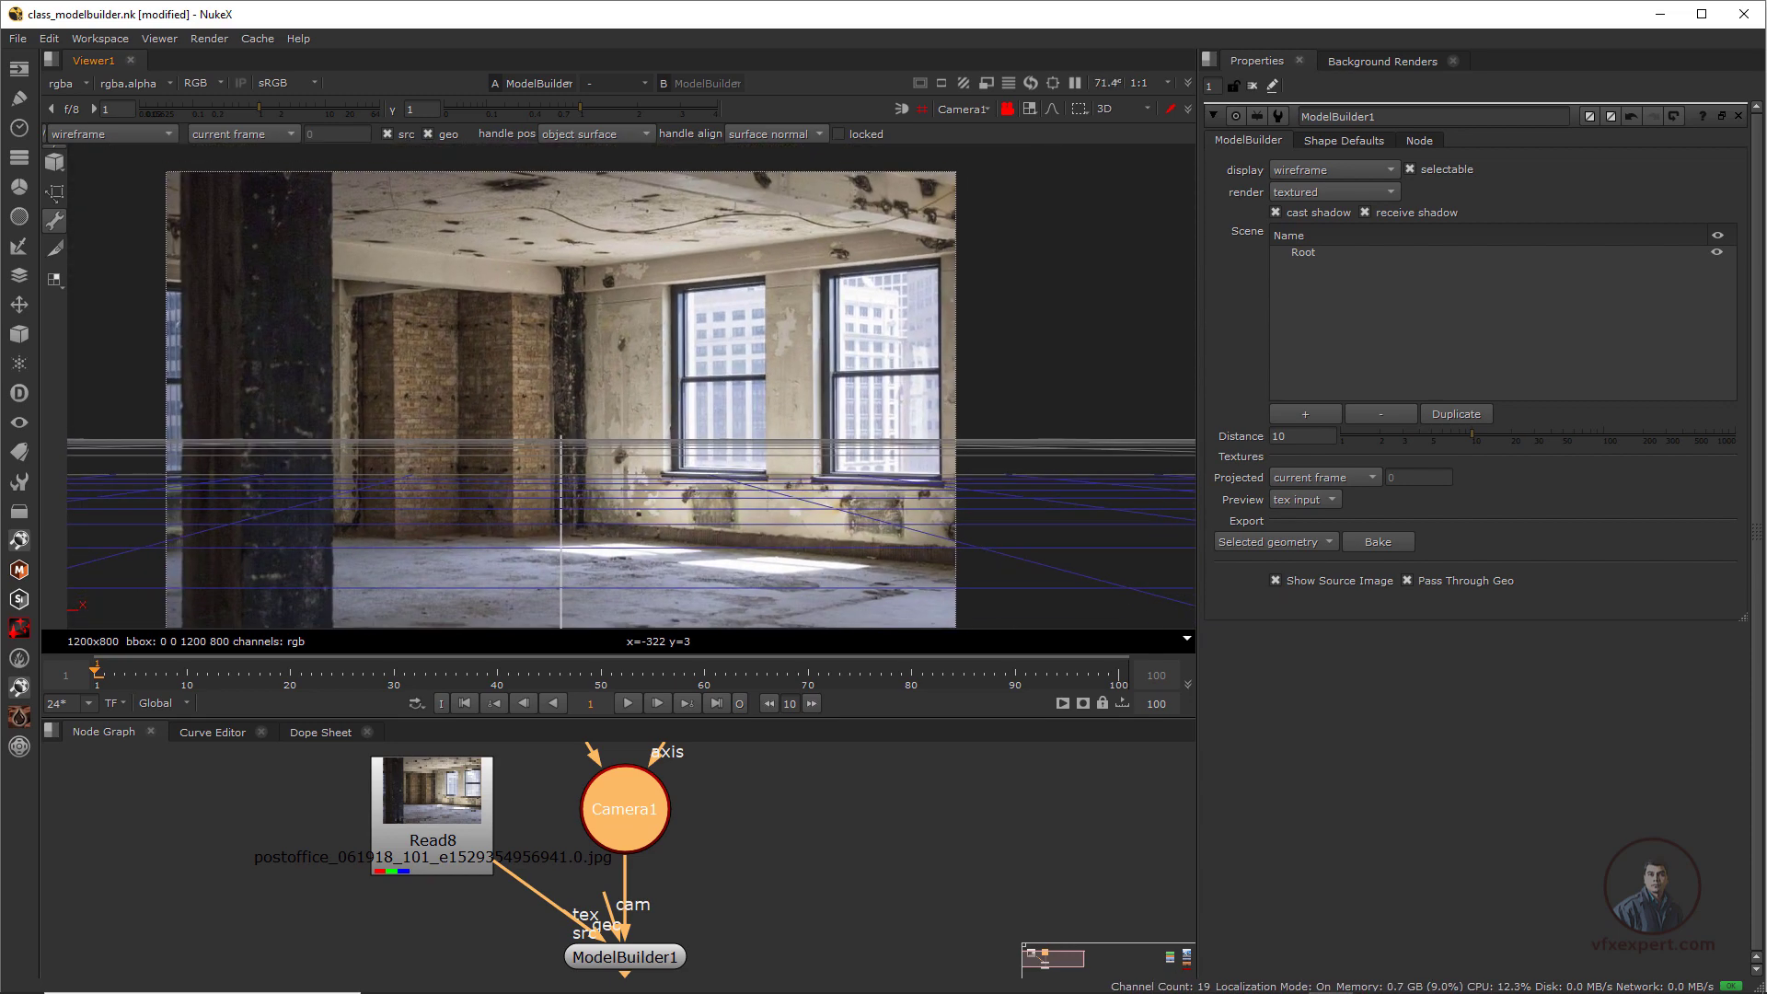
Set the default card shape to 2 rows and 2 columns in ModelBuilder's shape defaults
left_click(66, 168)
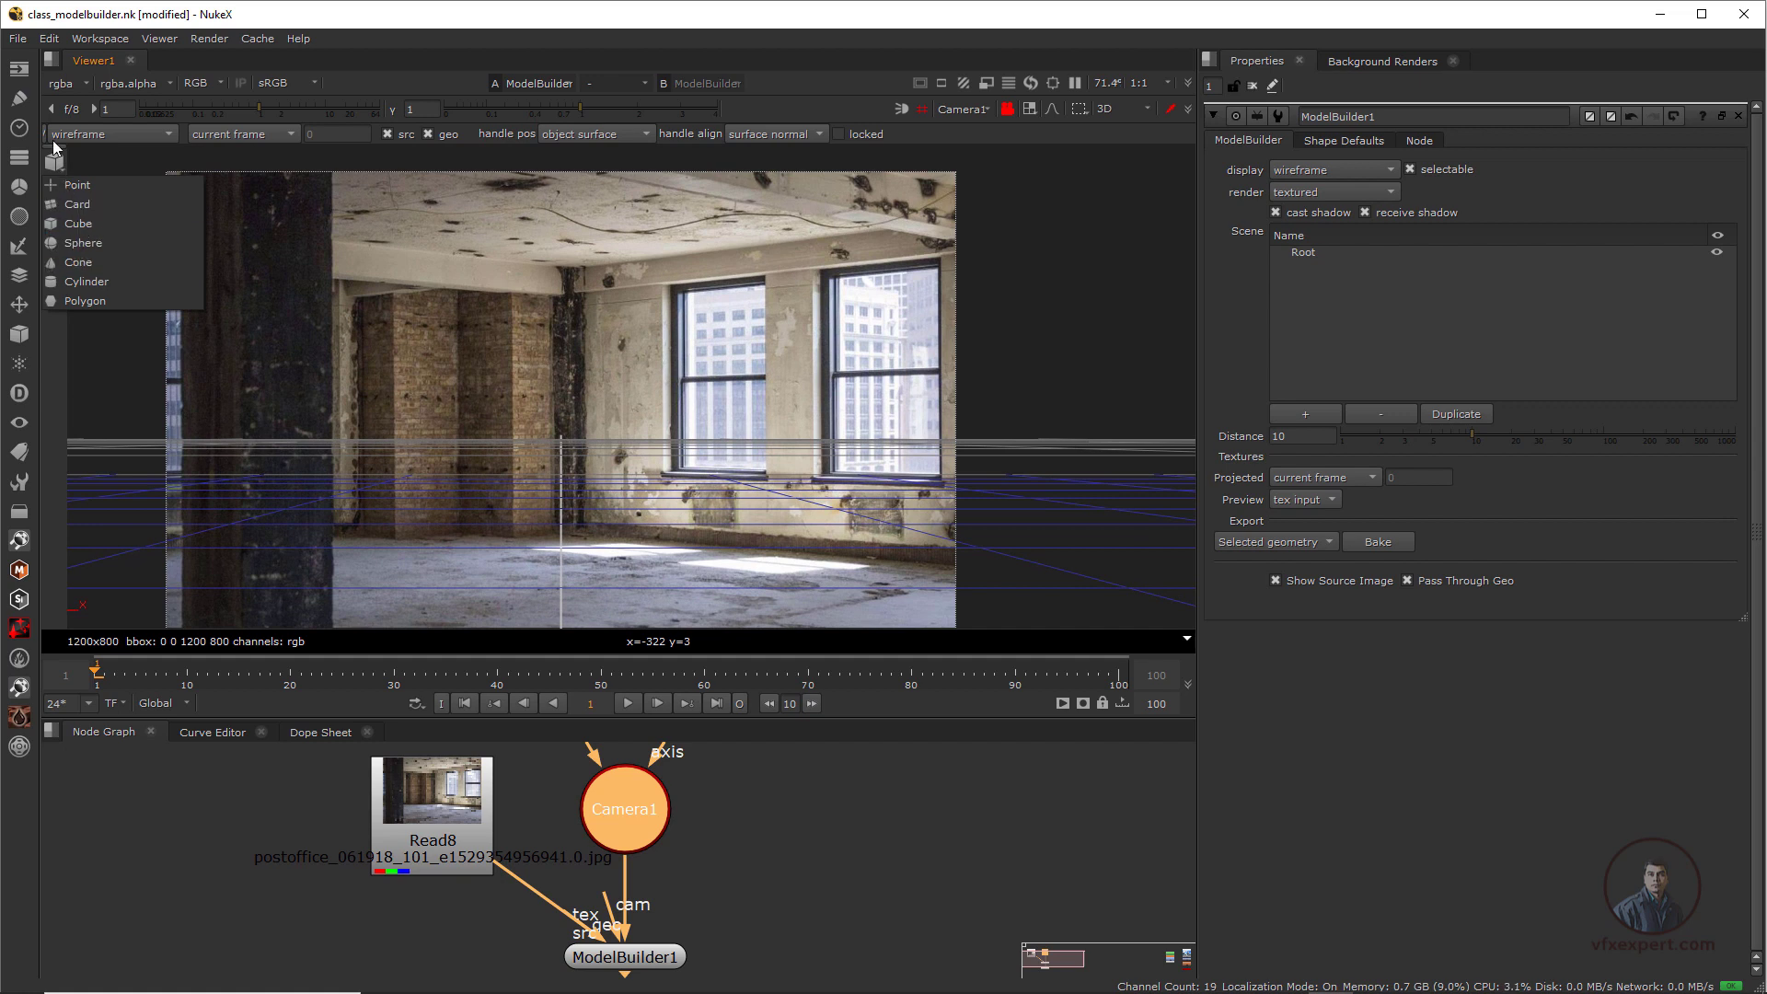
left_click(89, 143)
left_click(1314, 139)
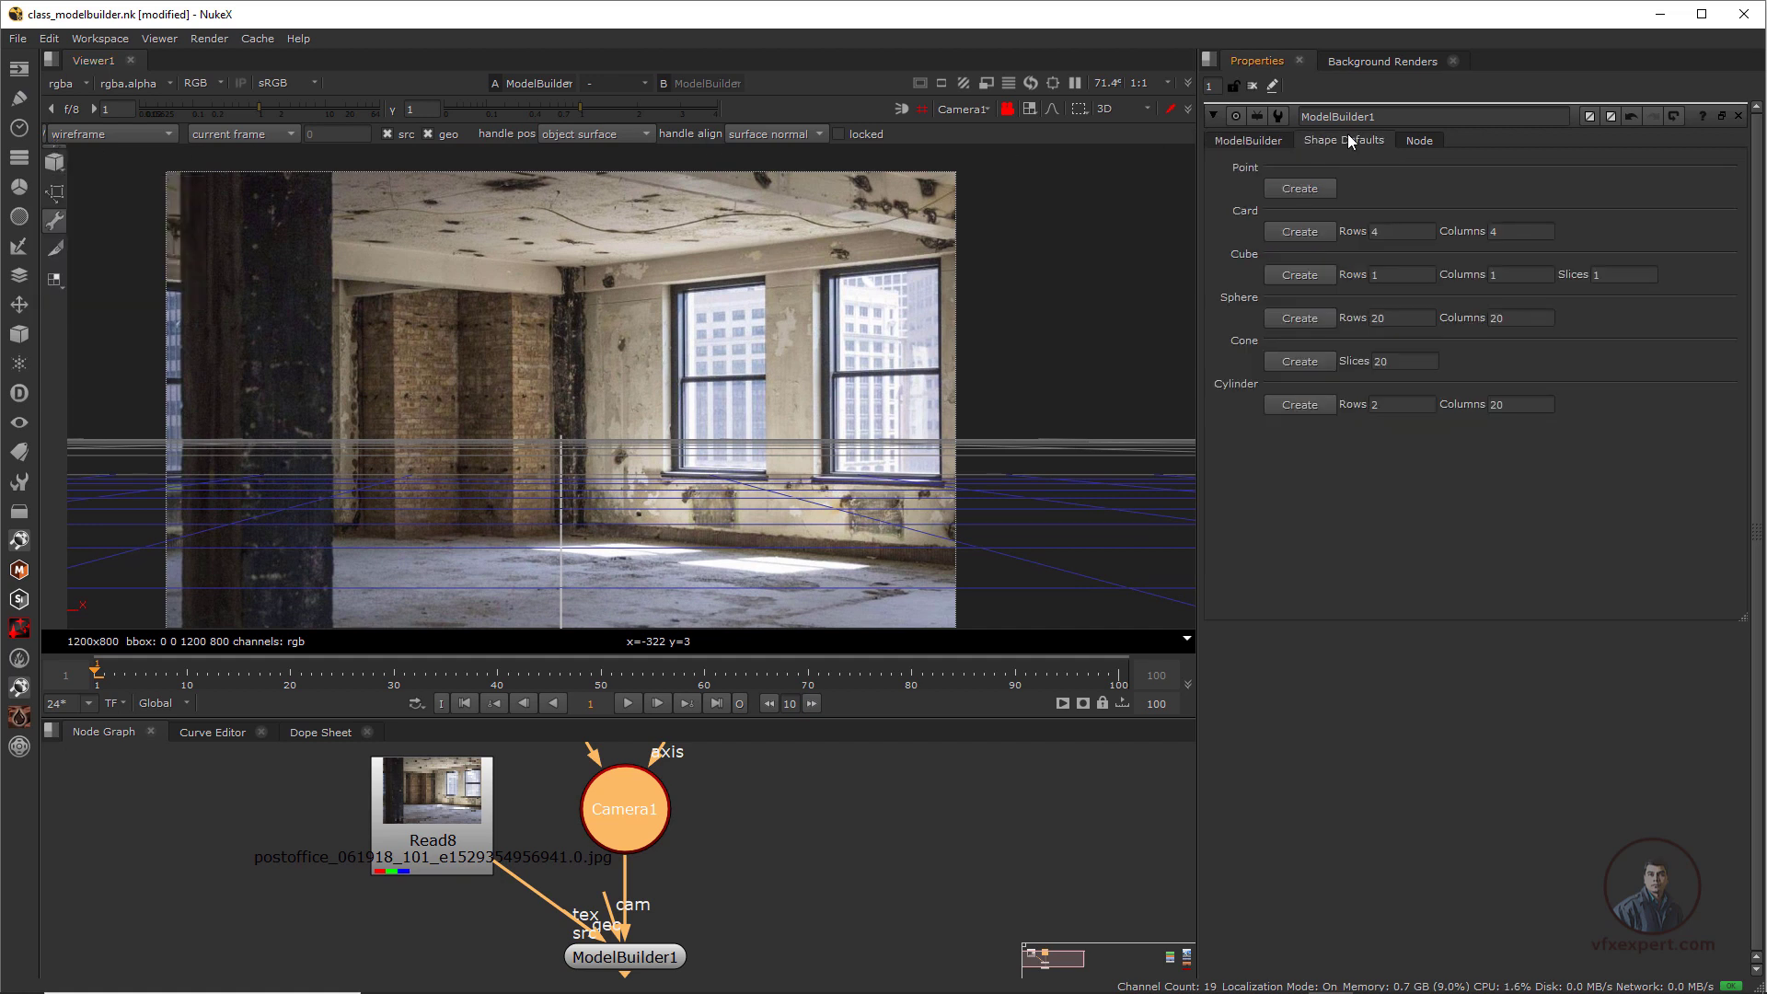
left_click(1371, 231)
type("2")
left_click(1491, 231)
type("2")
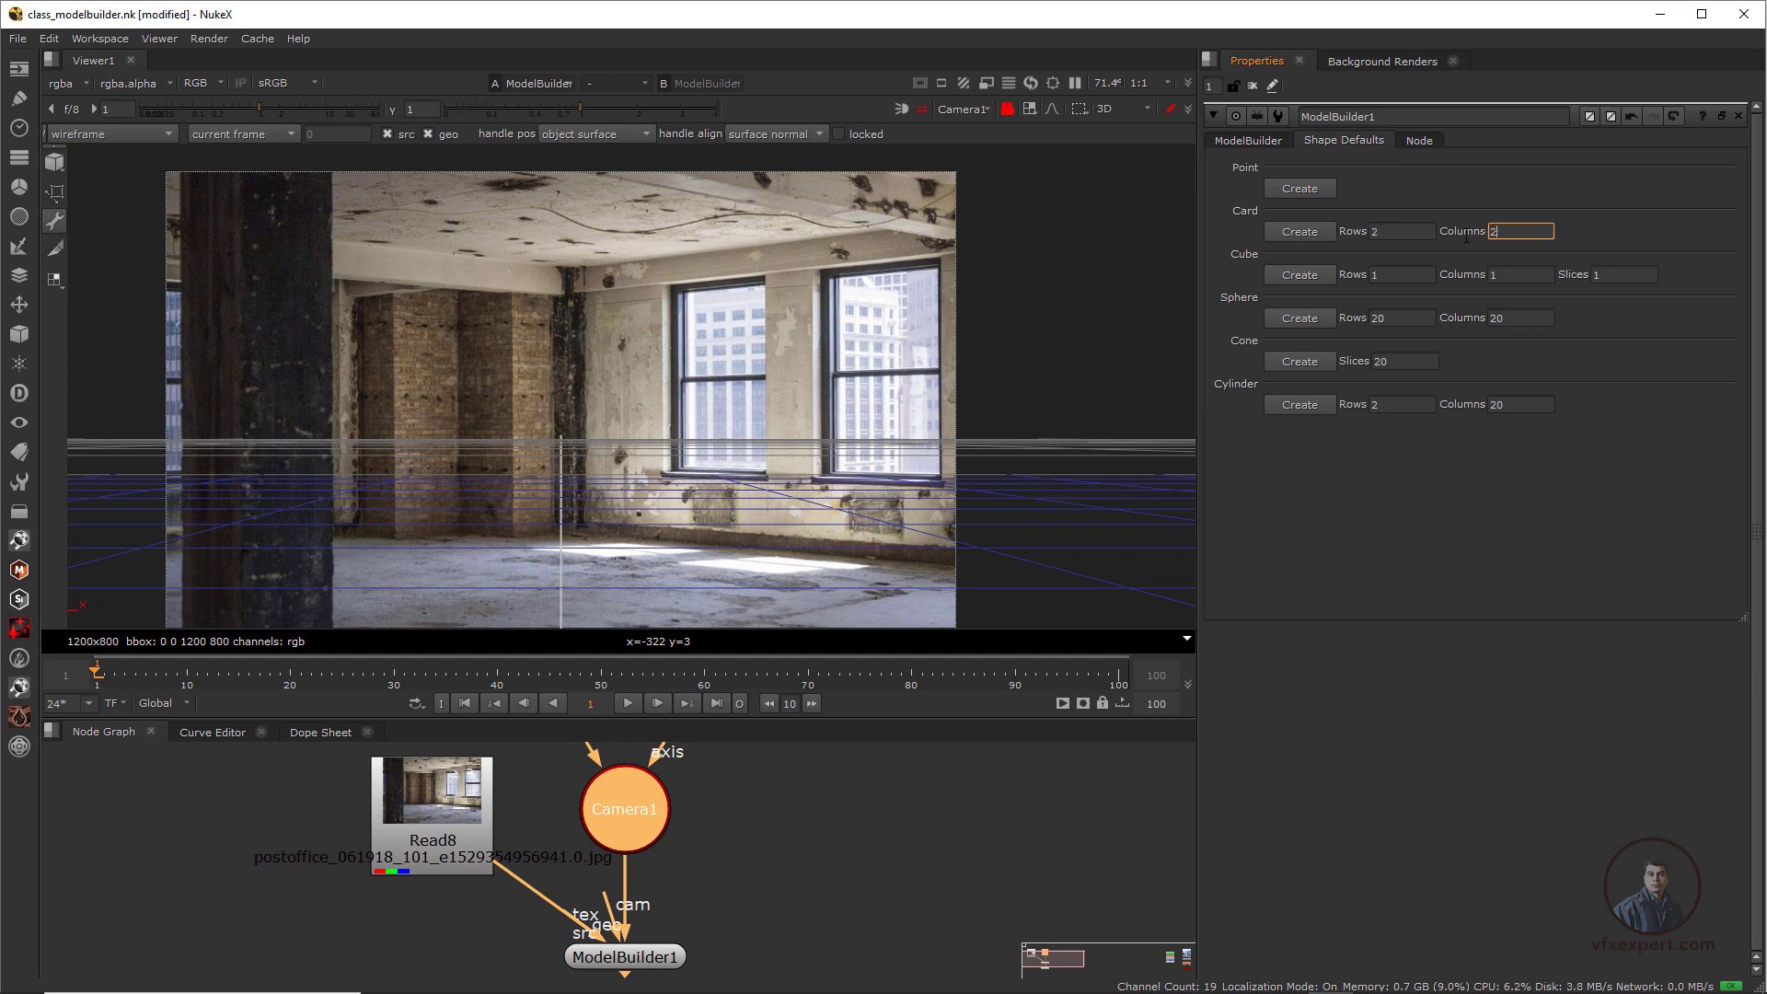
left_click(1479, 193)
Create a card and place it over the middle of the room photo
left_click(57, 164)
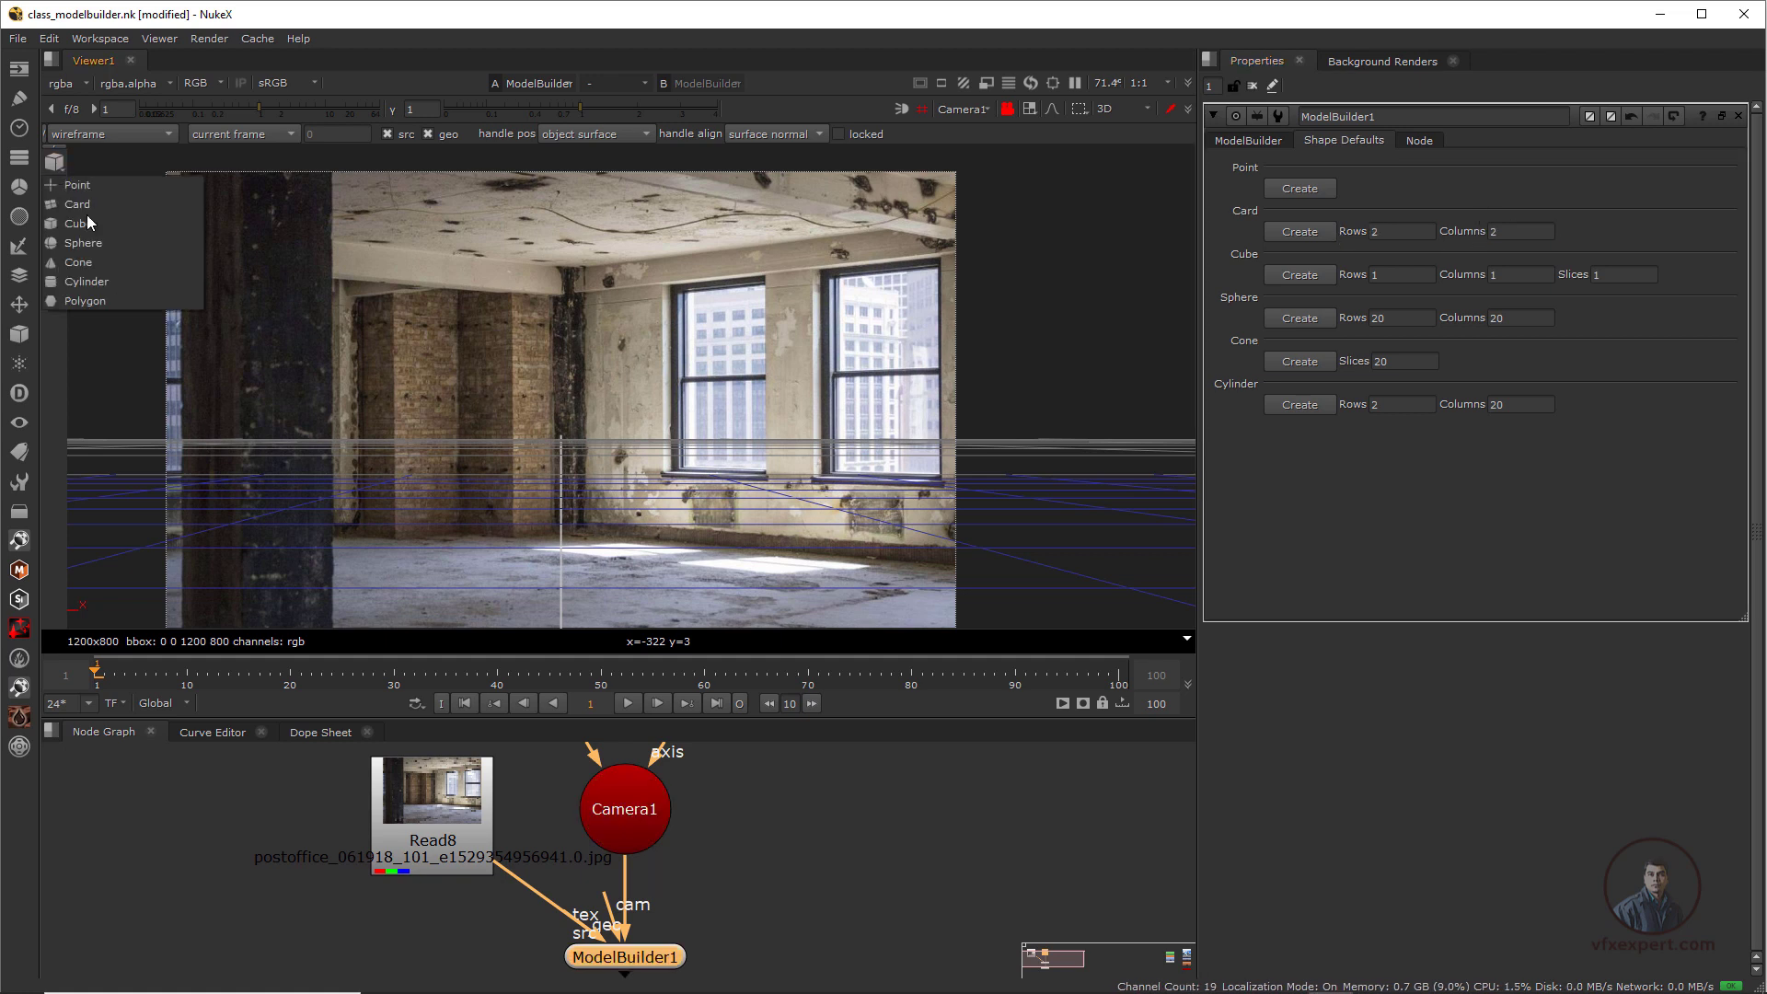
left_click(86, 200)
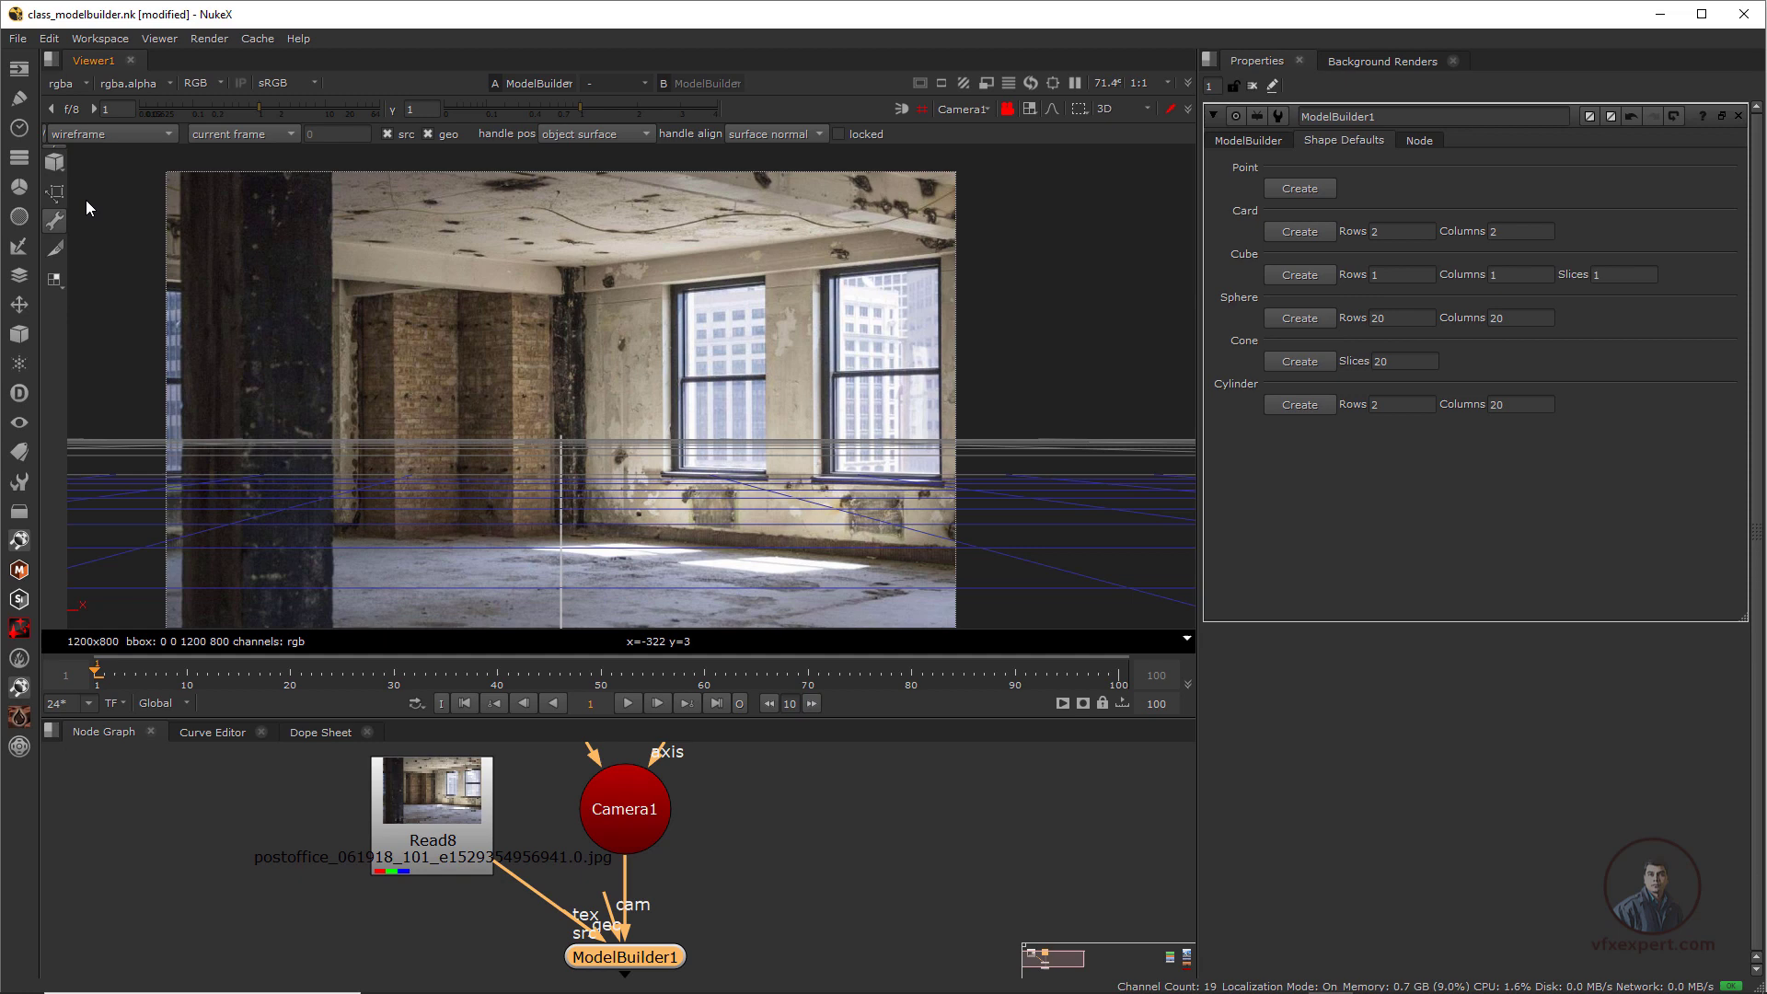
left_click(628, 396)
scroll(642, 340, "down", 2)
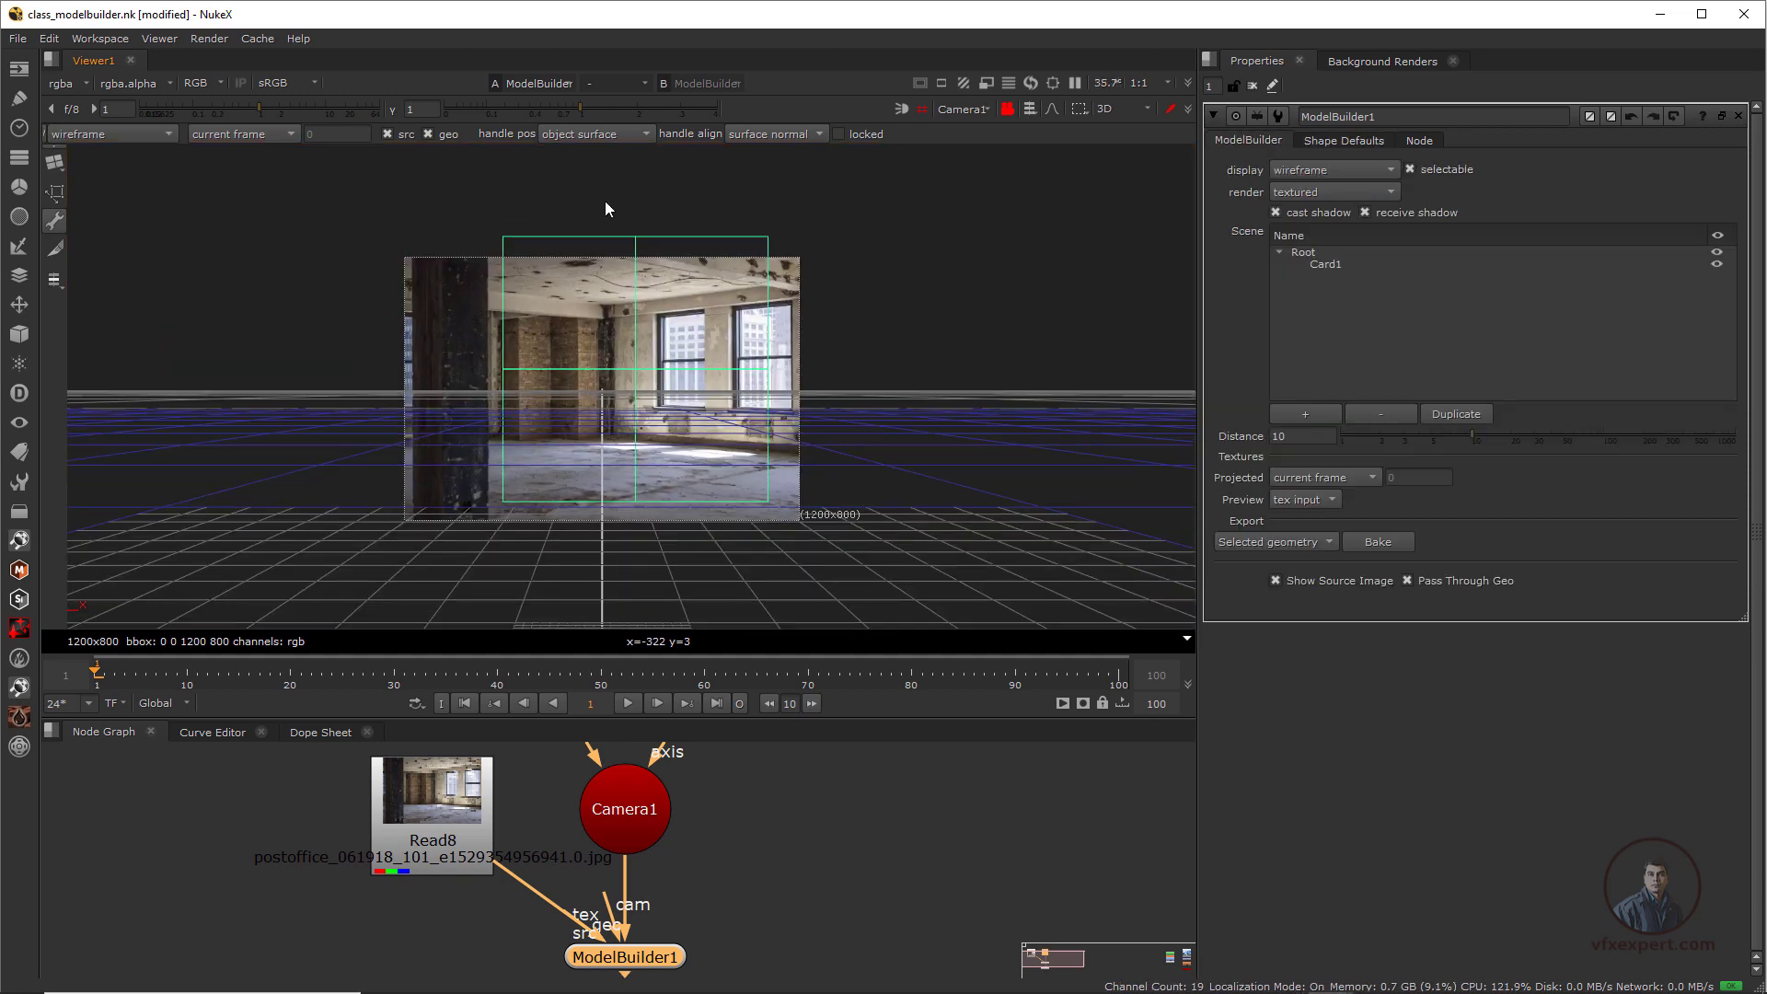
Switch to align mode and move the card's upper-left vertex to the top of the dark column beside the windows
scroll(671, 385, "up", 2)
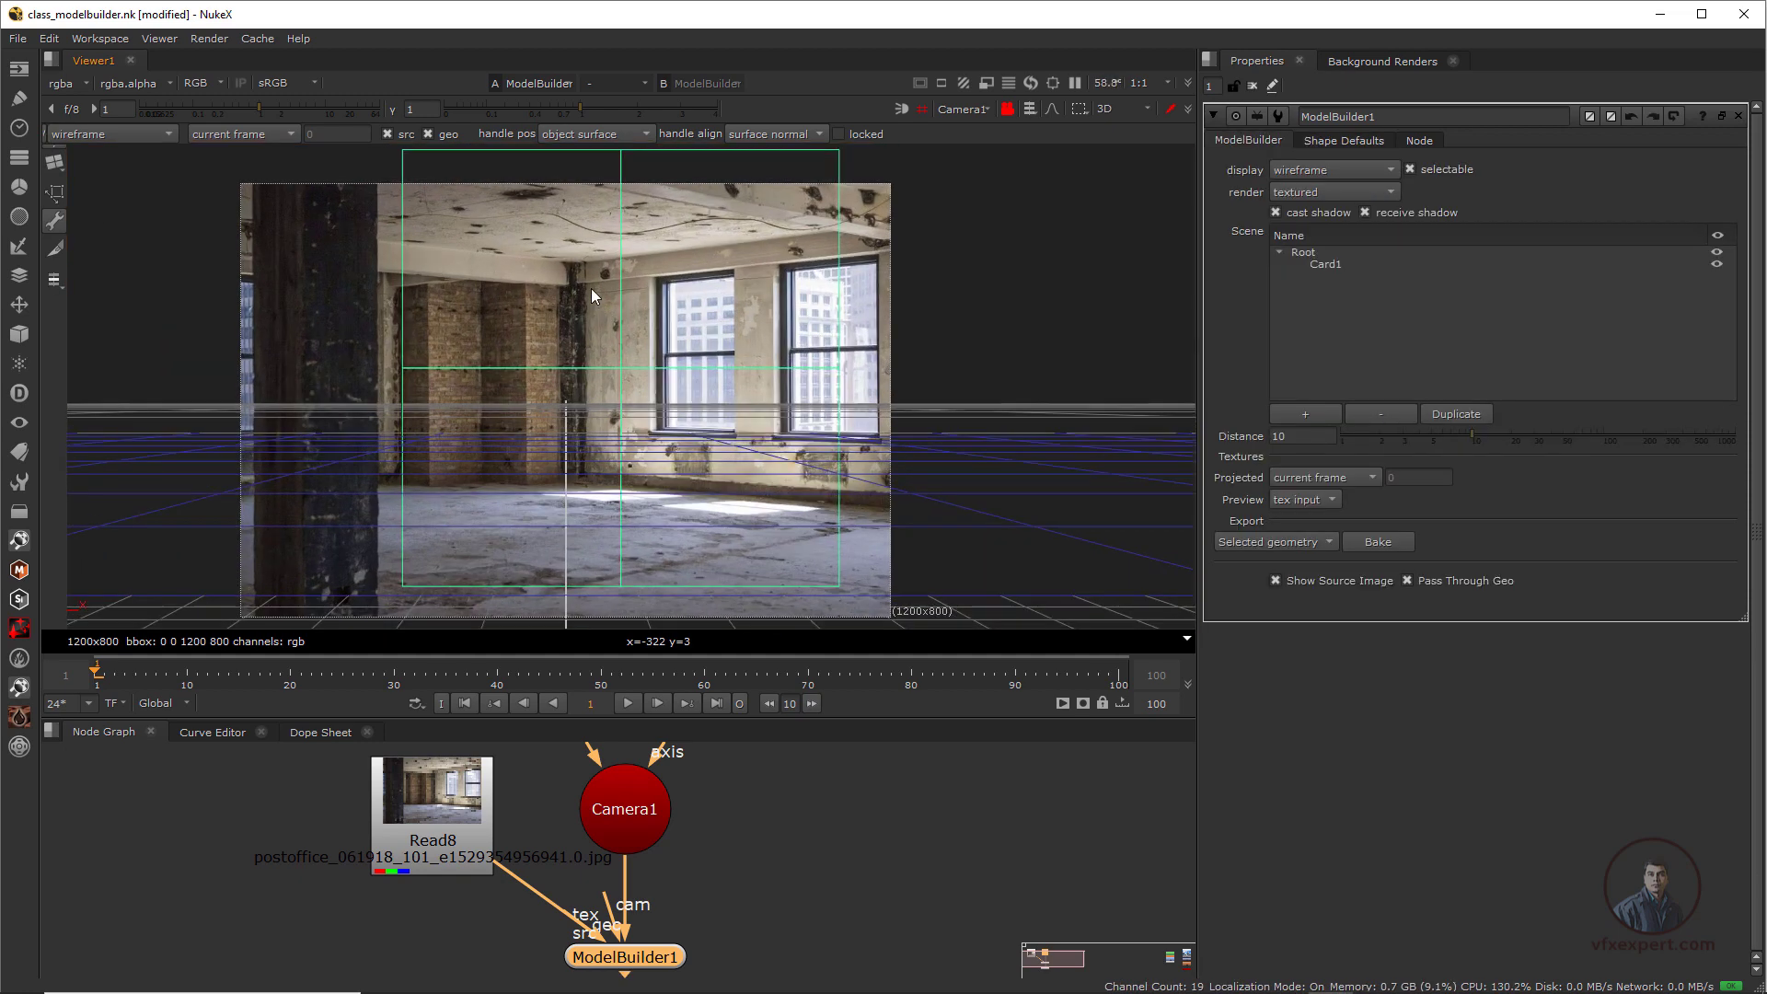
left_click(56, 193)
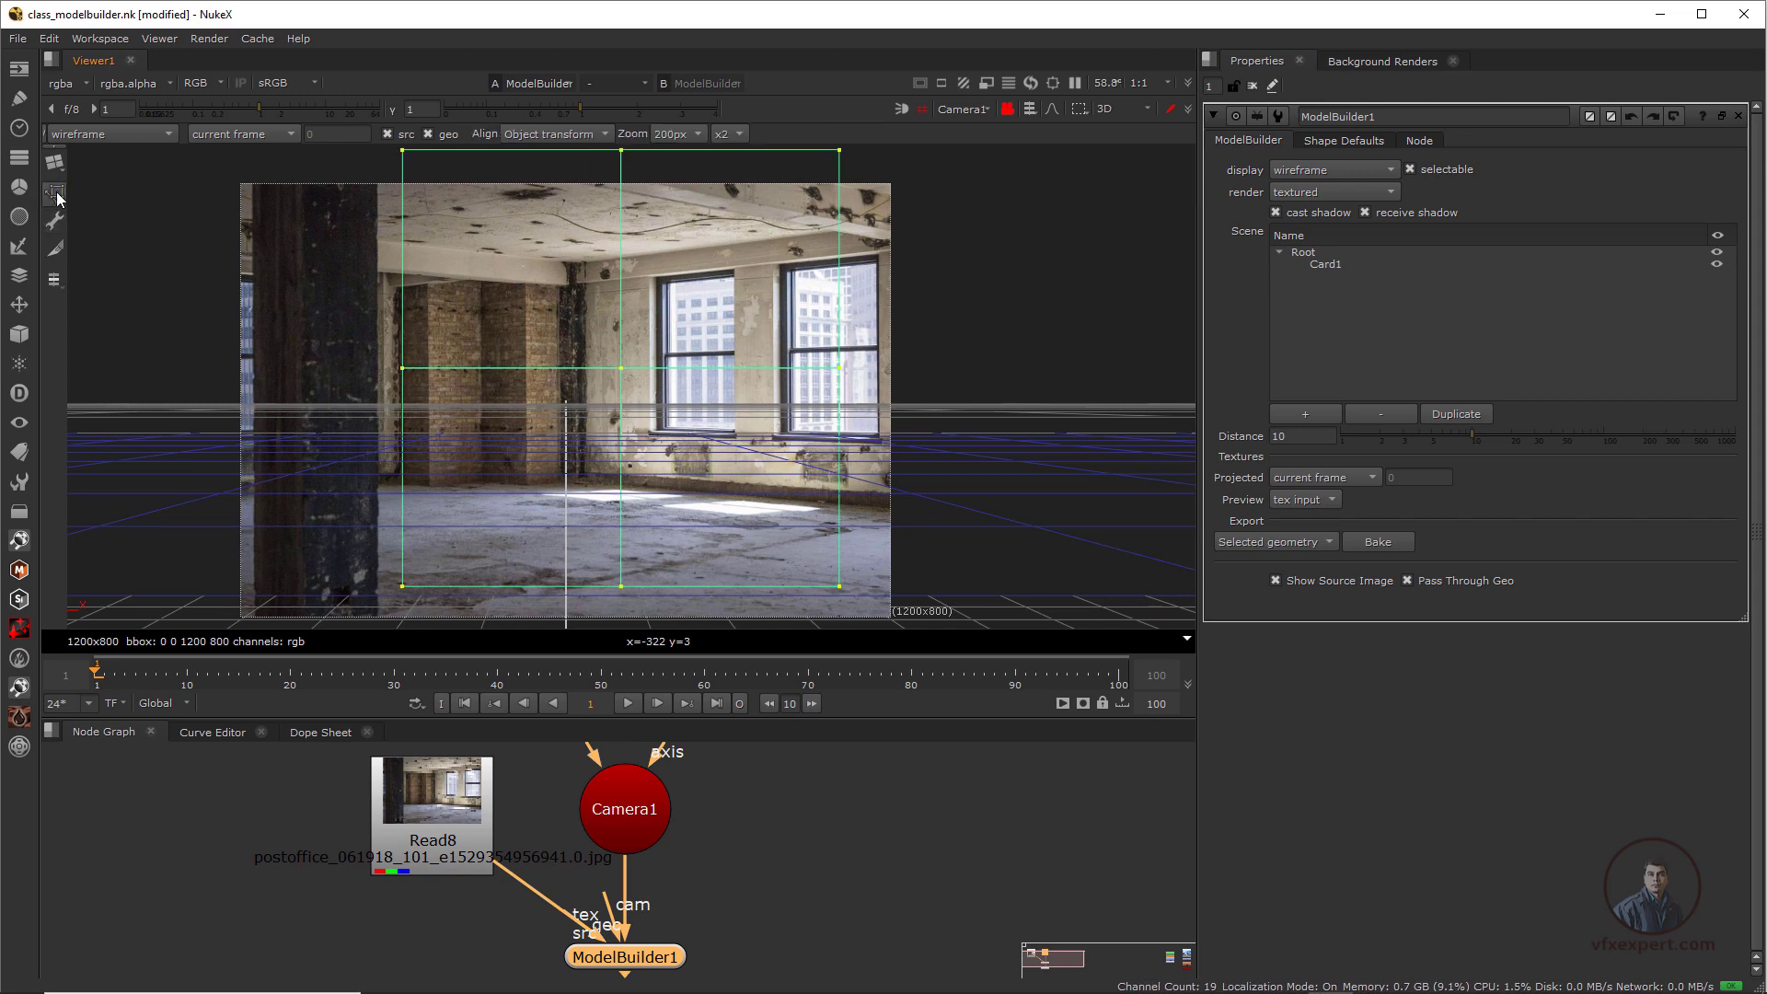
scroll(552, 339, "down", 3)
scroll(570, 337, "up", 2)
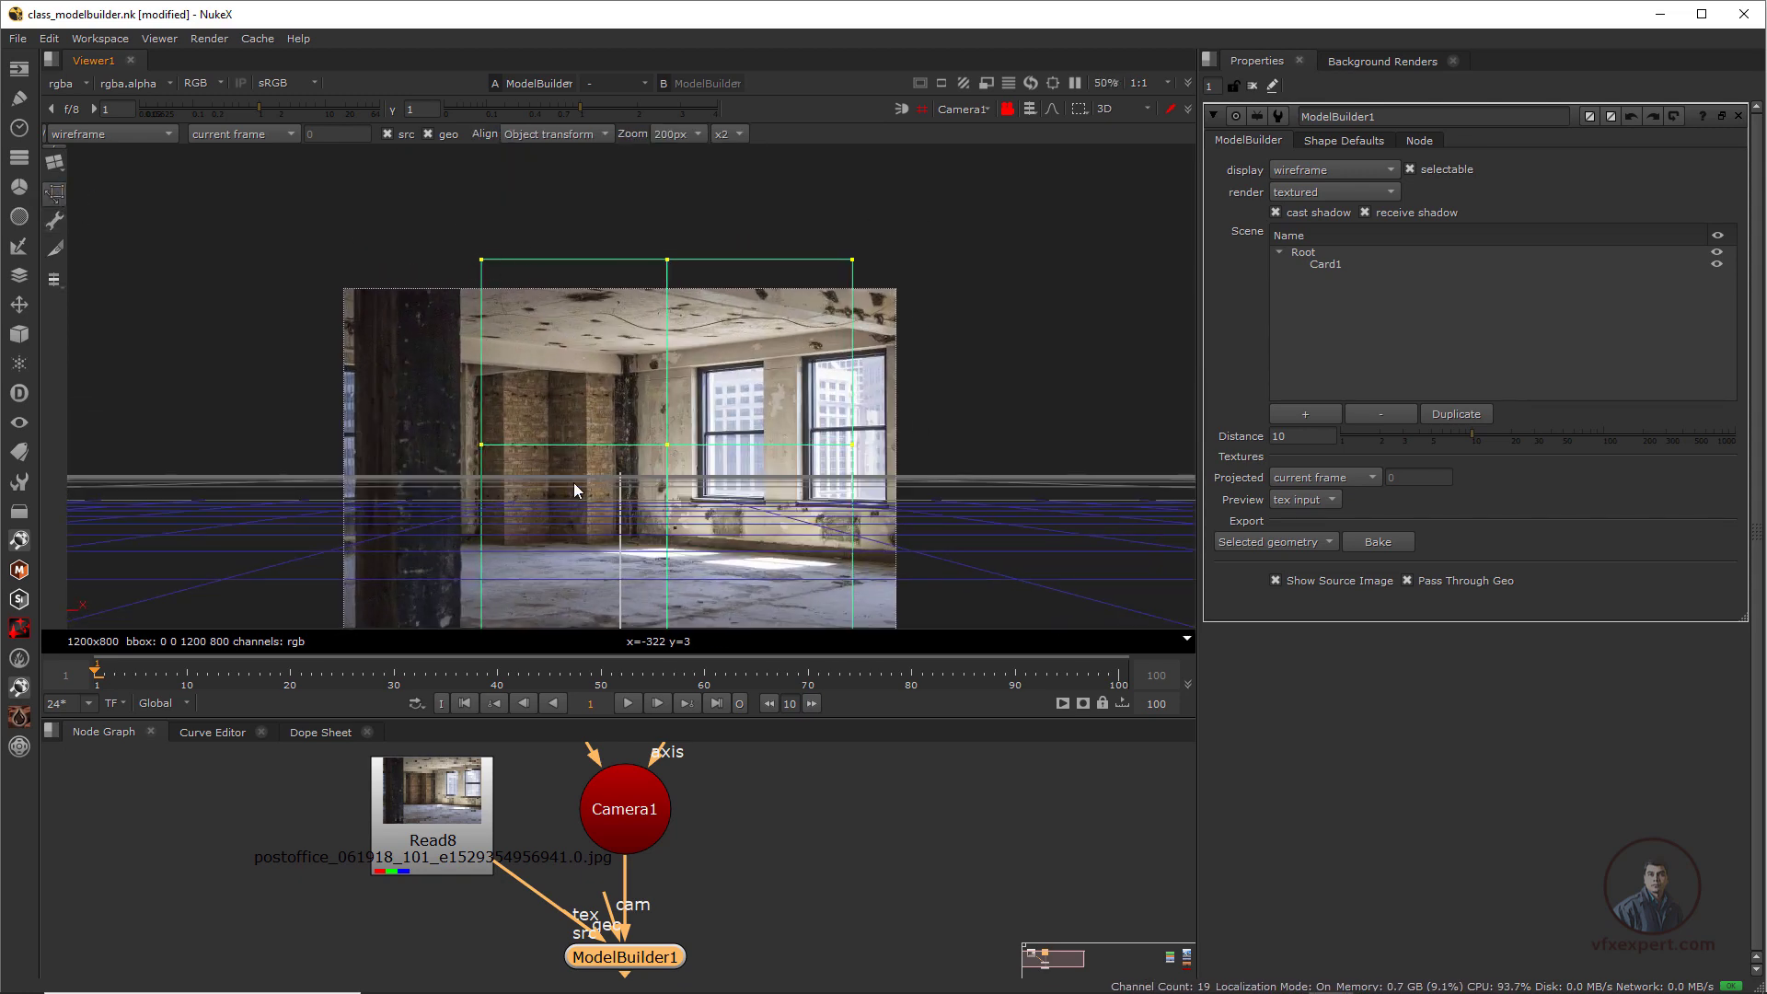
scroll(637, 389, "down", 2)
left_click_drag(535, 249, 655, 327)
scroll(688, 359, "up", 5)
middle_click_drag(691, 407, 685, 331)
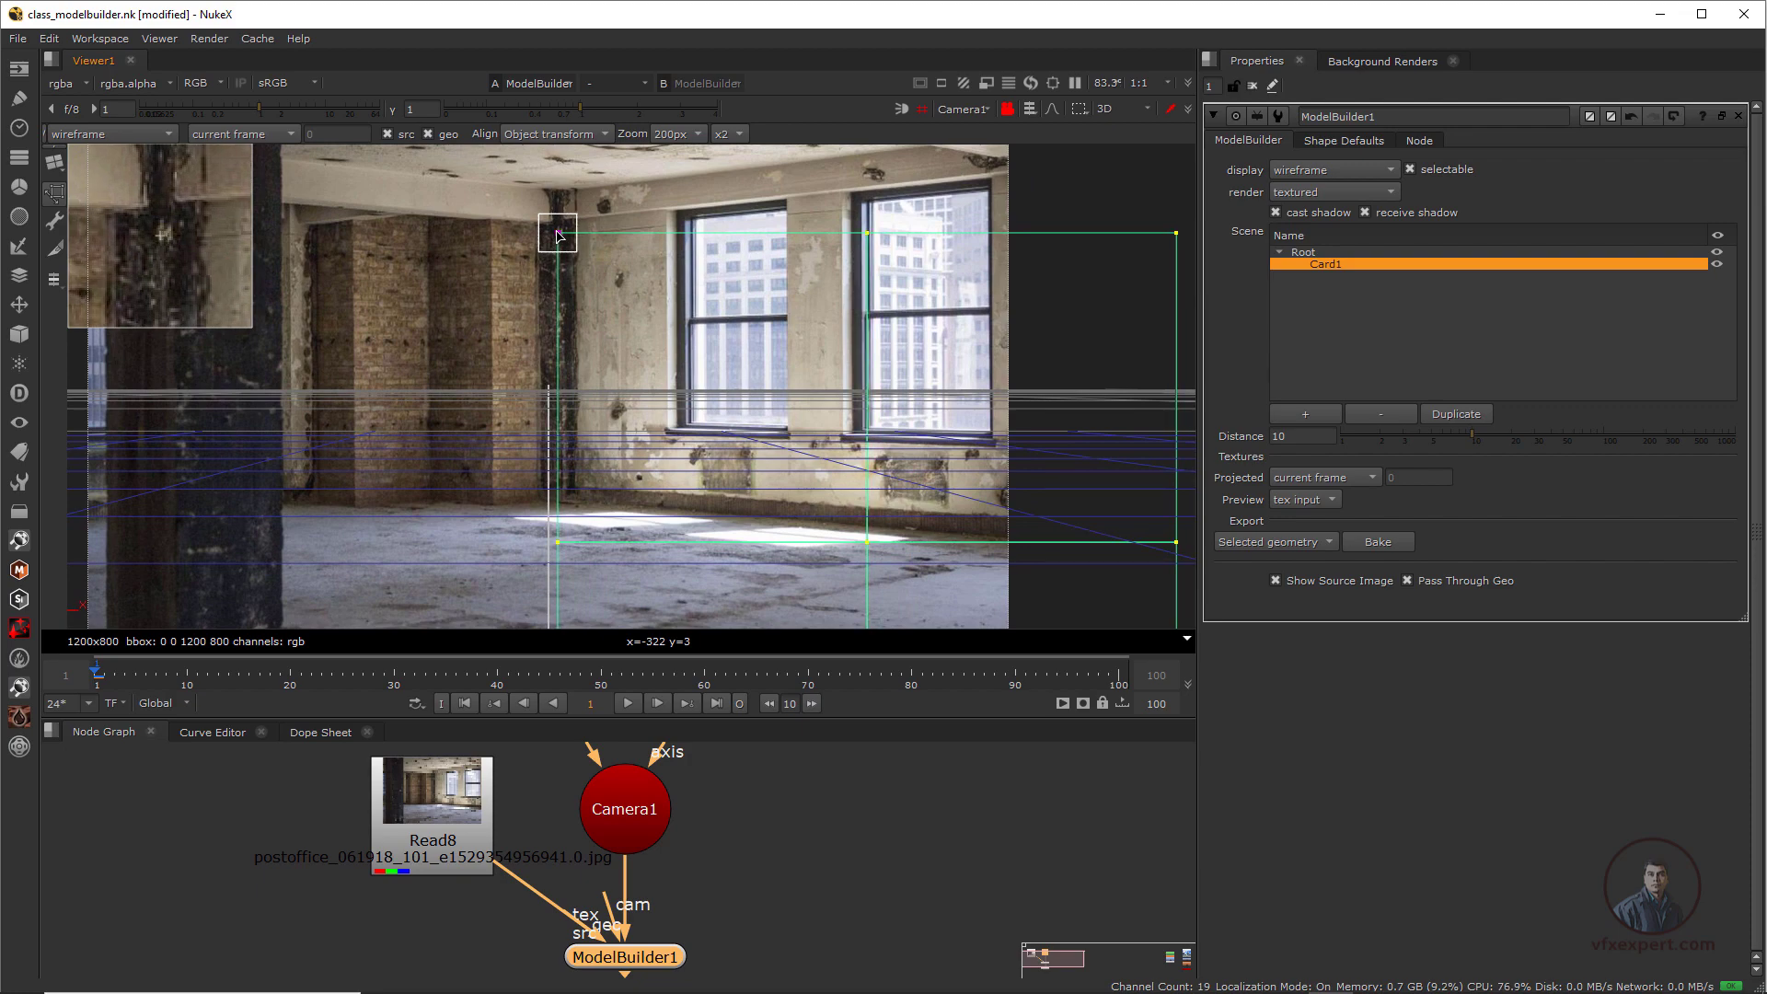
Align the card's lower-left vertex with the base of the dark column where the wall meets the floor
scroll(636, 492, "down", 2)
middle_click_drag(625, 563, 619, 449)
scroll(612, 489, "down", 2)
scroll(619, 449, "up", 1)
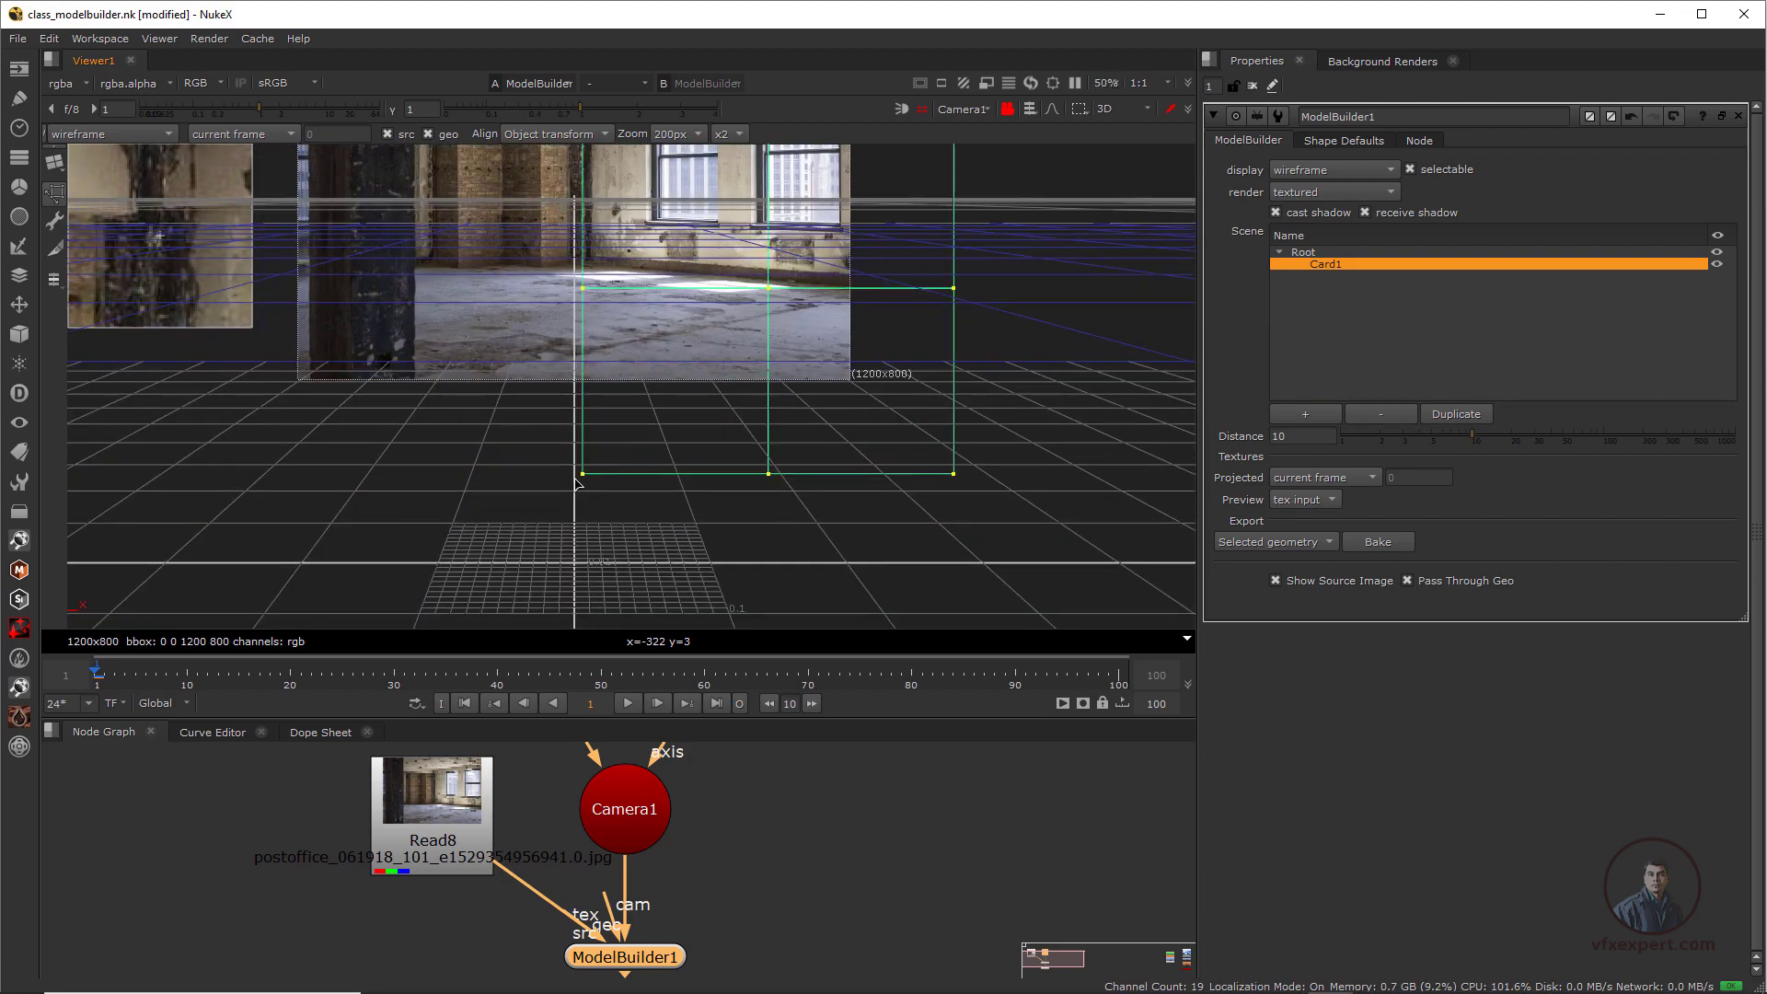
left_click_drag(582, 476, 589, 265)
scroll(611, 280, "up", 6)
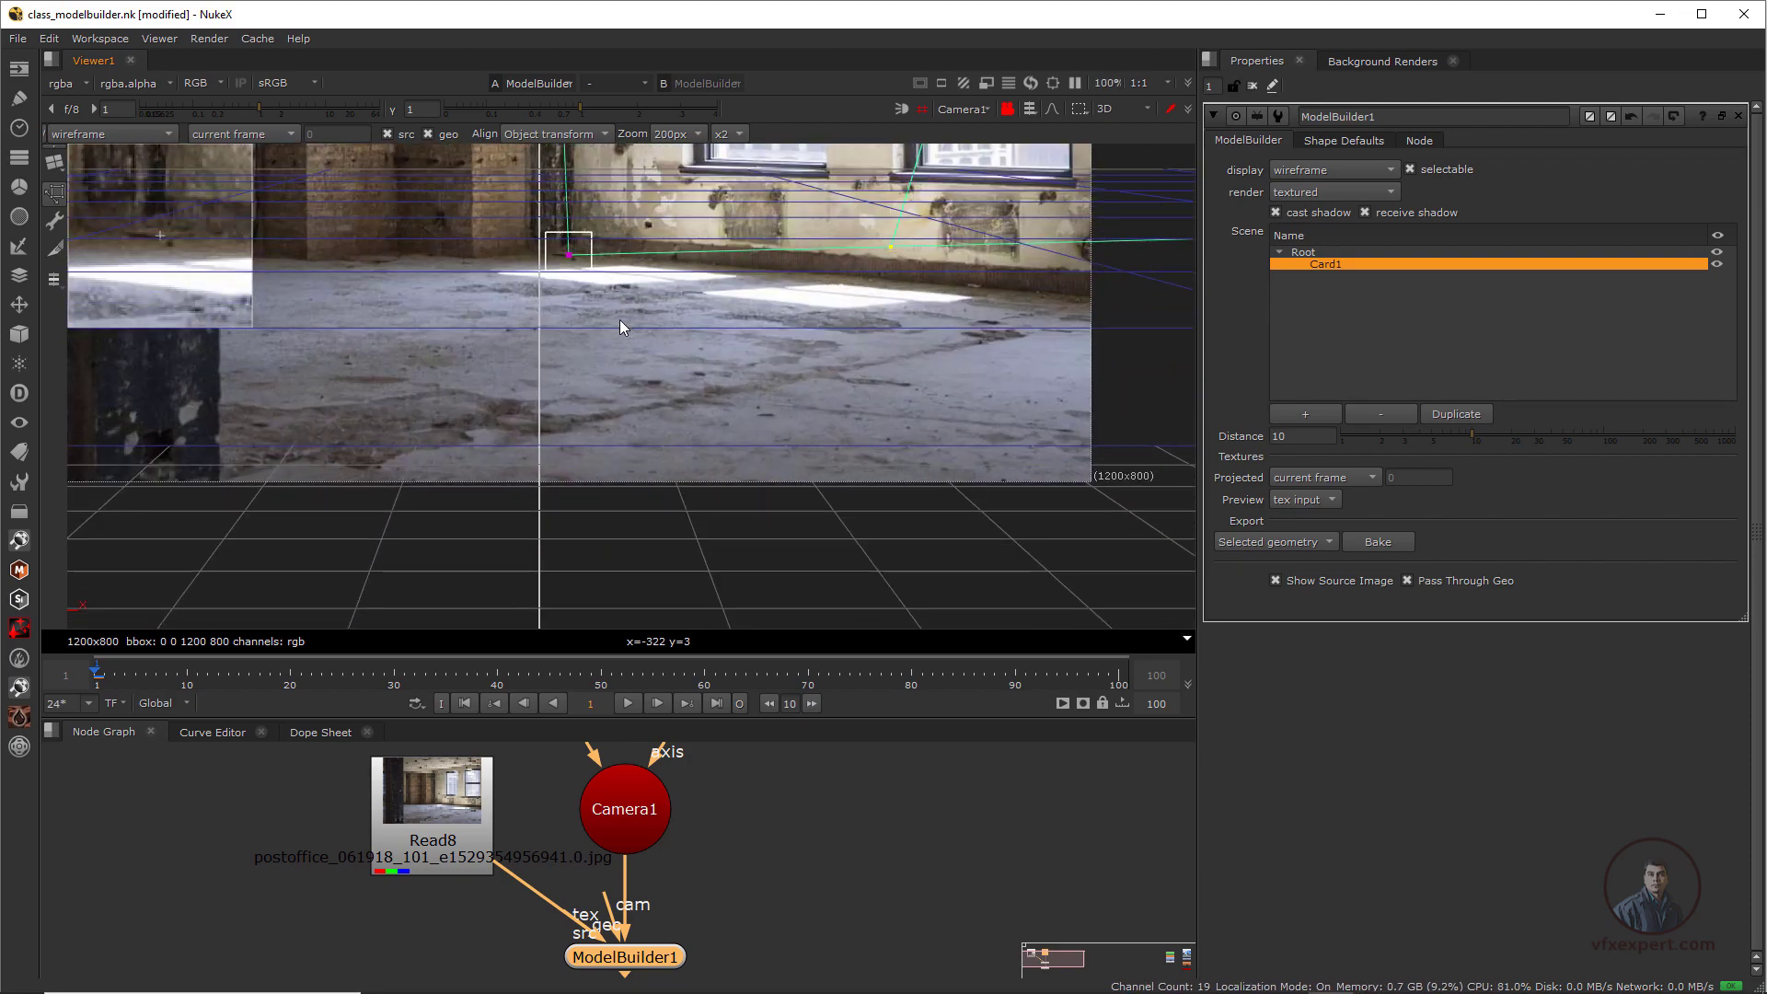
Align the card's lower-right and upper-right vertices with the far end of the window wall
middle_click_drag(718, 337, 394, 517)
left_click_drag(1068, 407, 899, 485)
middle_click_drag(1040, 193, 783, 459)
left_click_drag(903, 311, 628, 152)
middle_click_drag(674, 287, 683, 310)
scroll(625, 191, "down", 3)
middle_click_drag(624, 191, 768, 402)
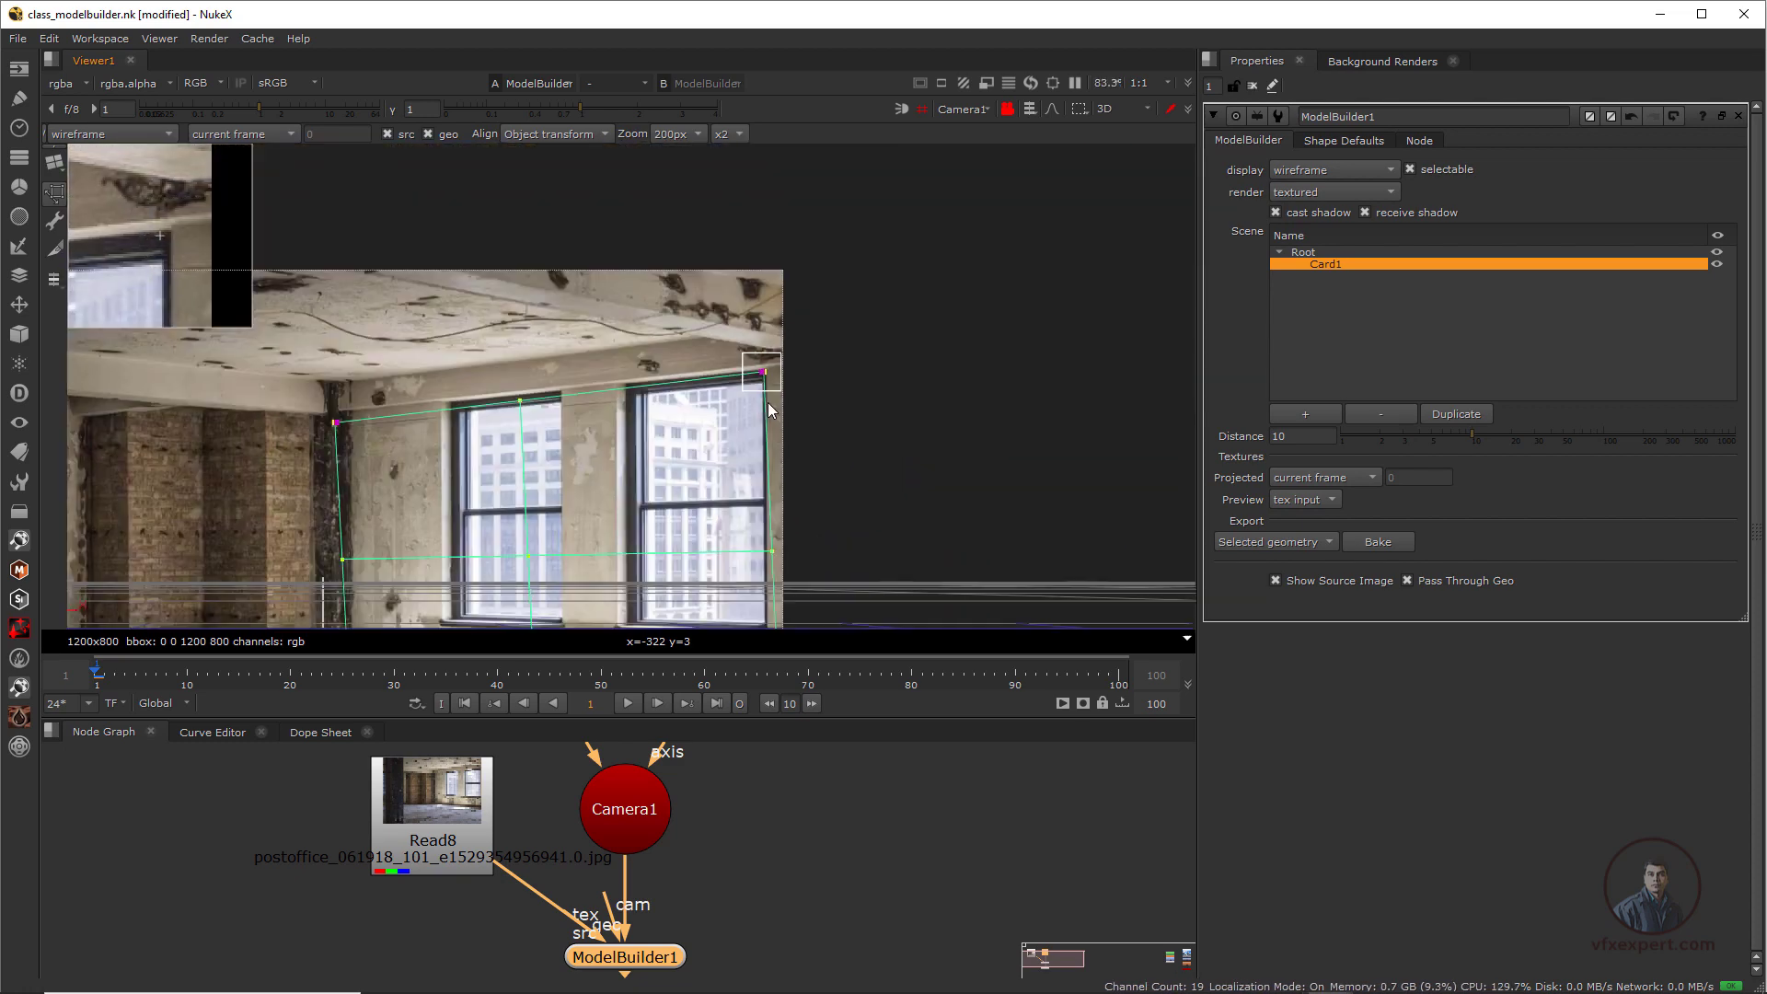
Fine-tune the card's upper-left vertex against the top of the dark column
scroll(344, 440, "up", 4)
middle_click_drag(344, 440, 677, 330)
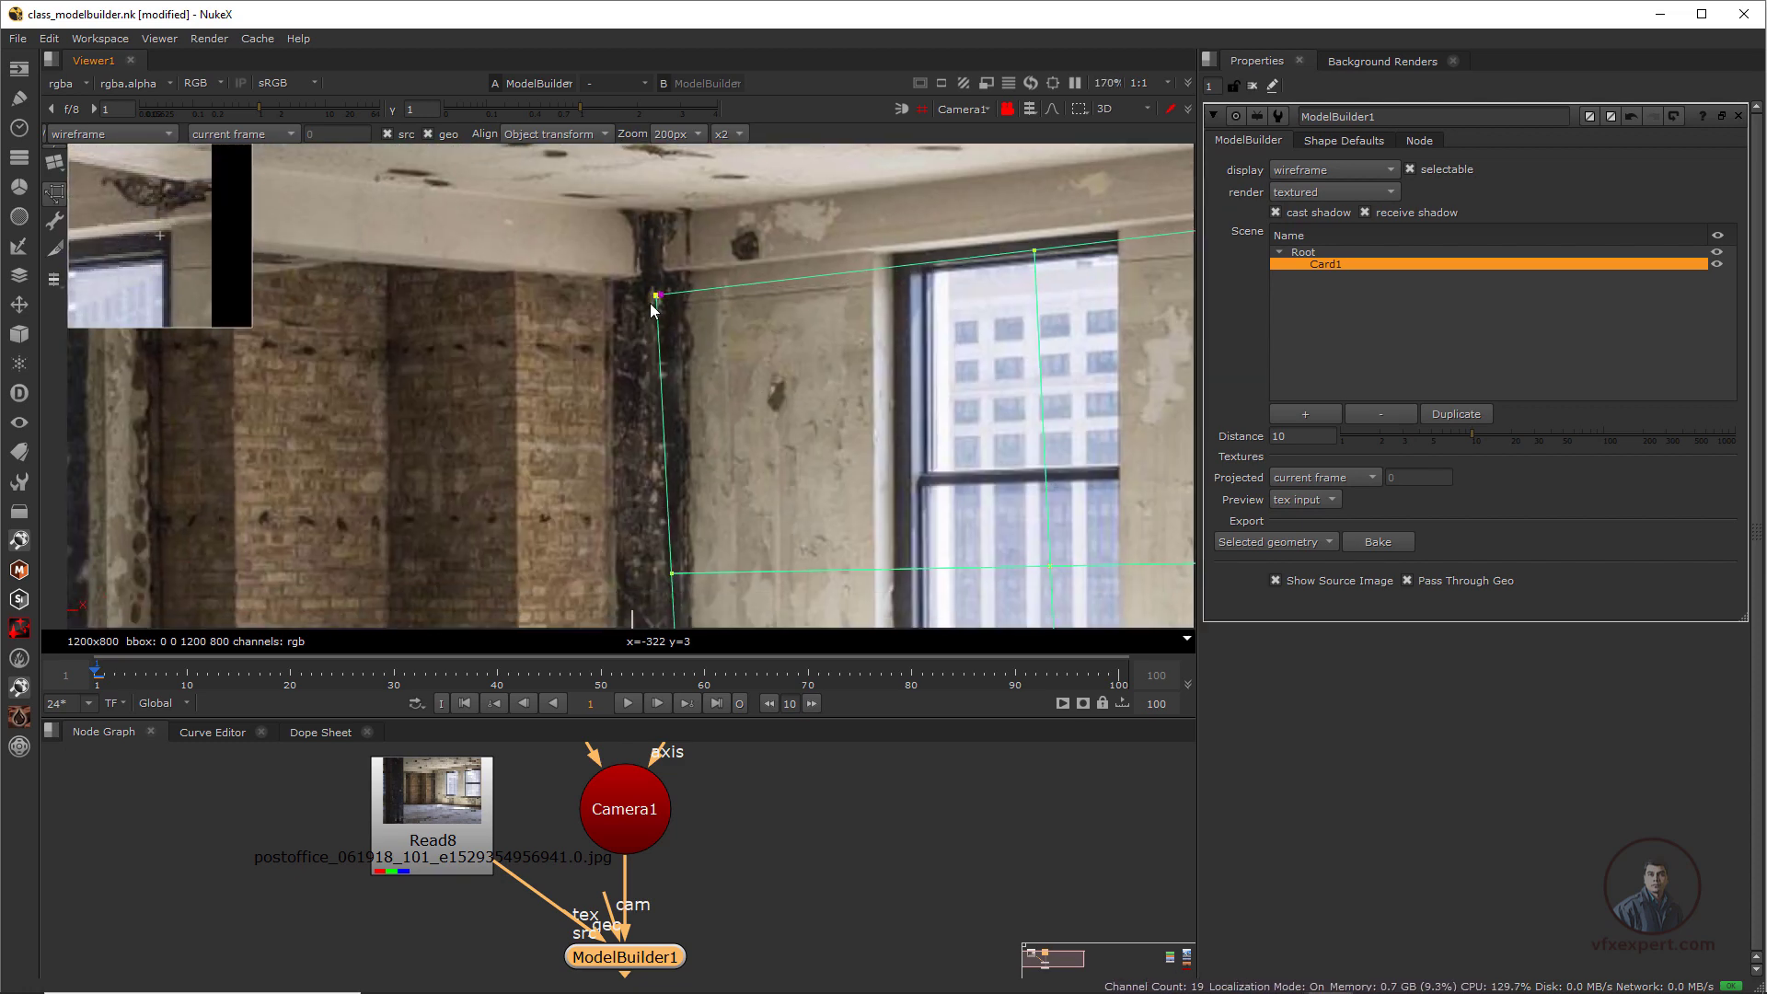
left_click_drag(659, 297, 648, 286)
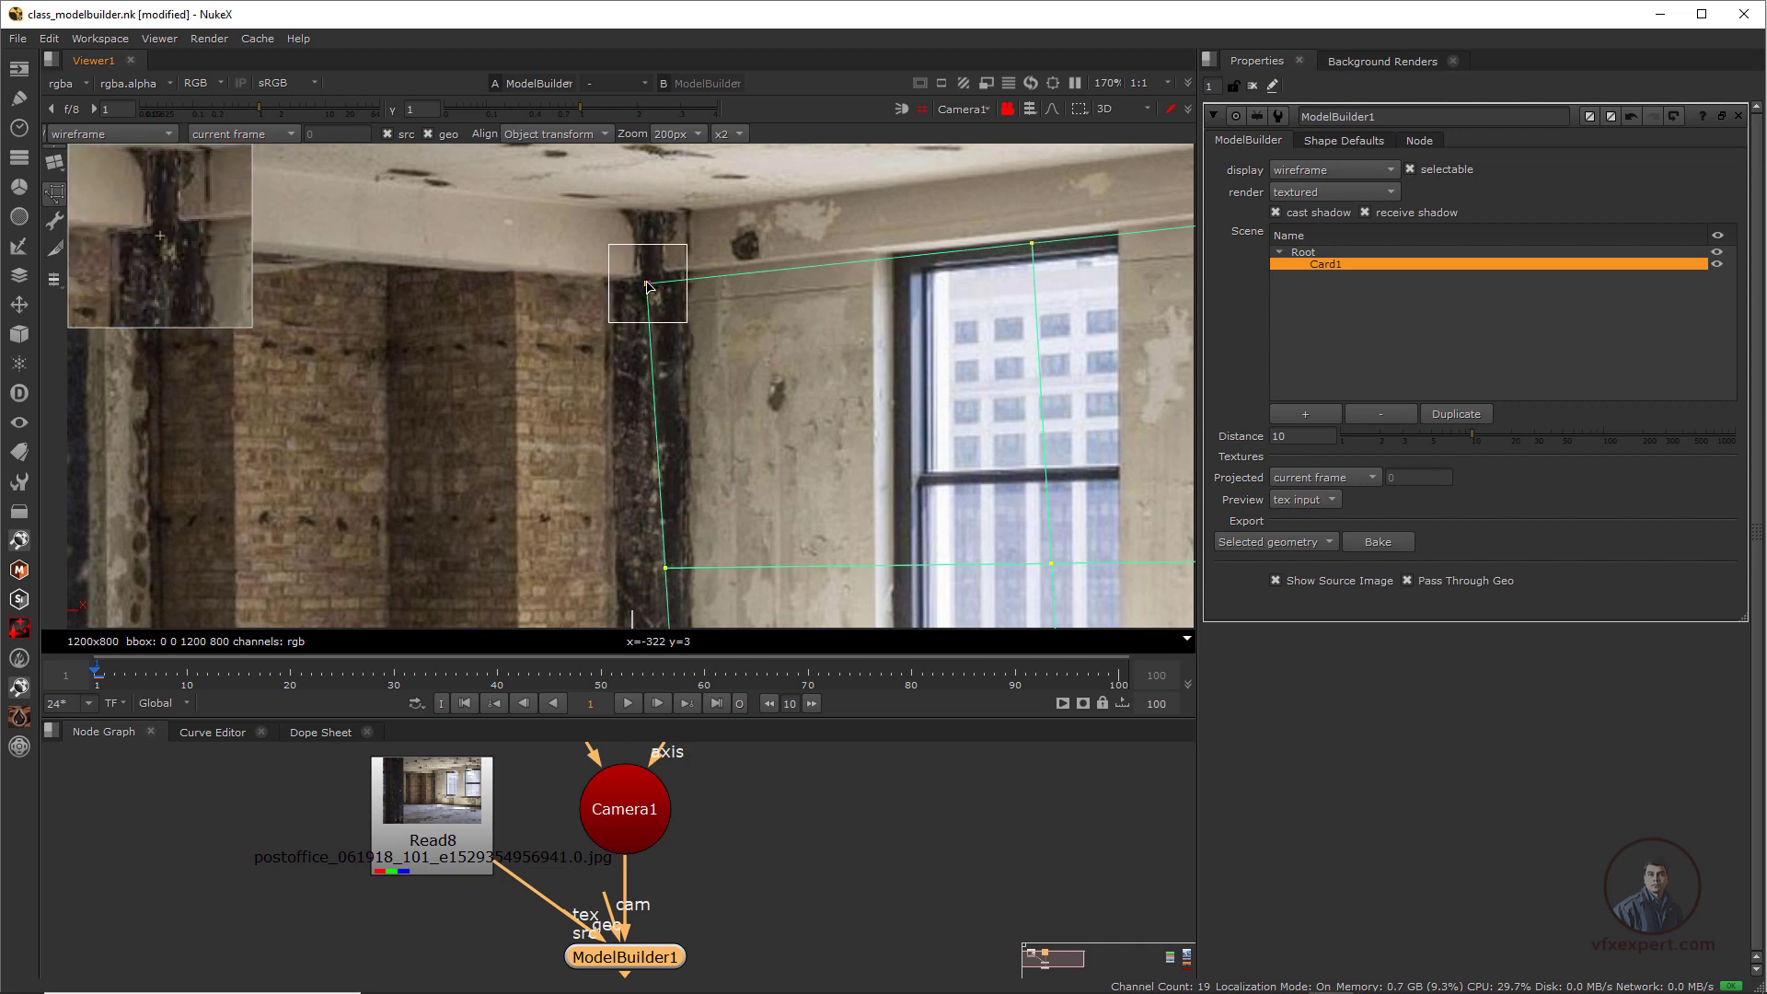
scroll(648, 286, "down", 4)
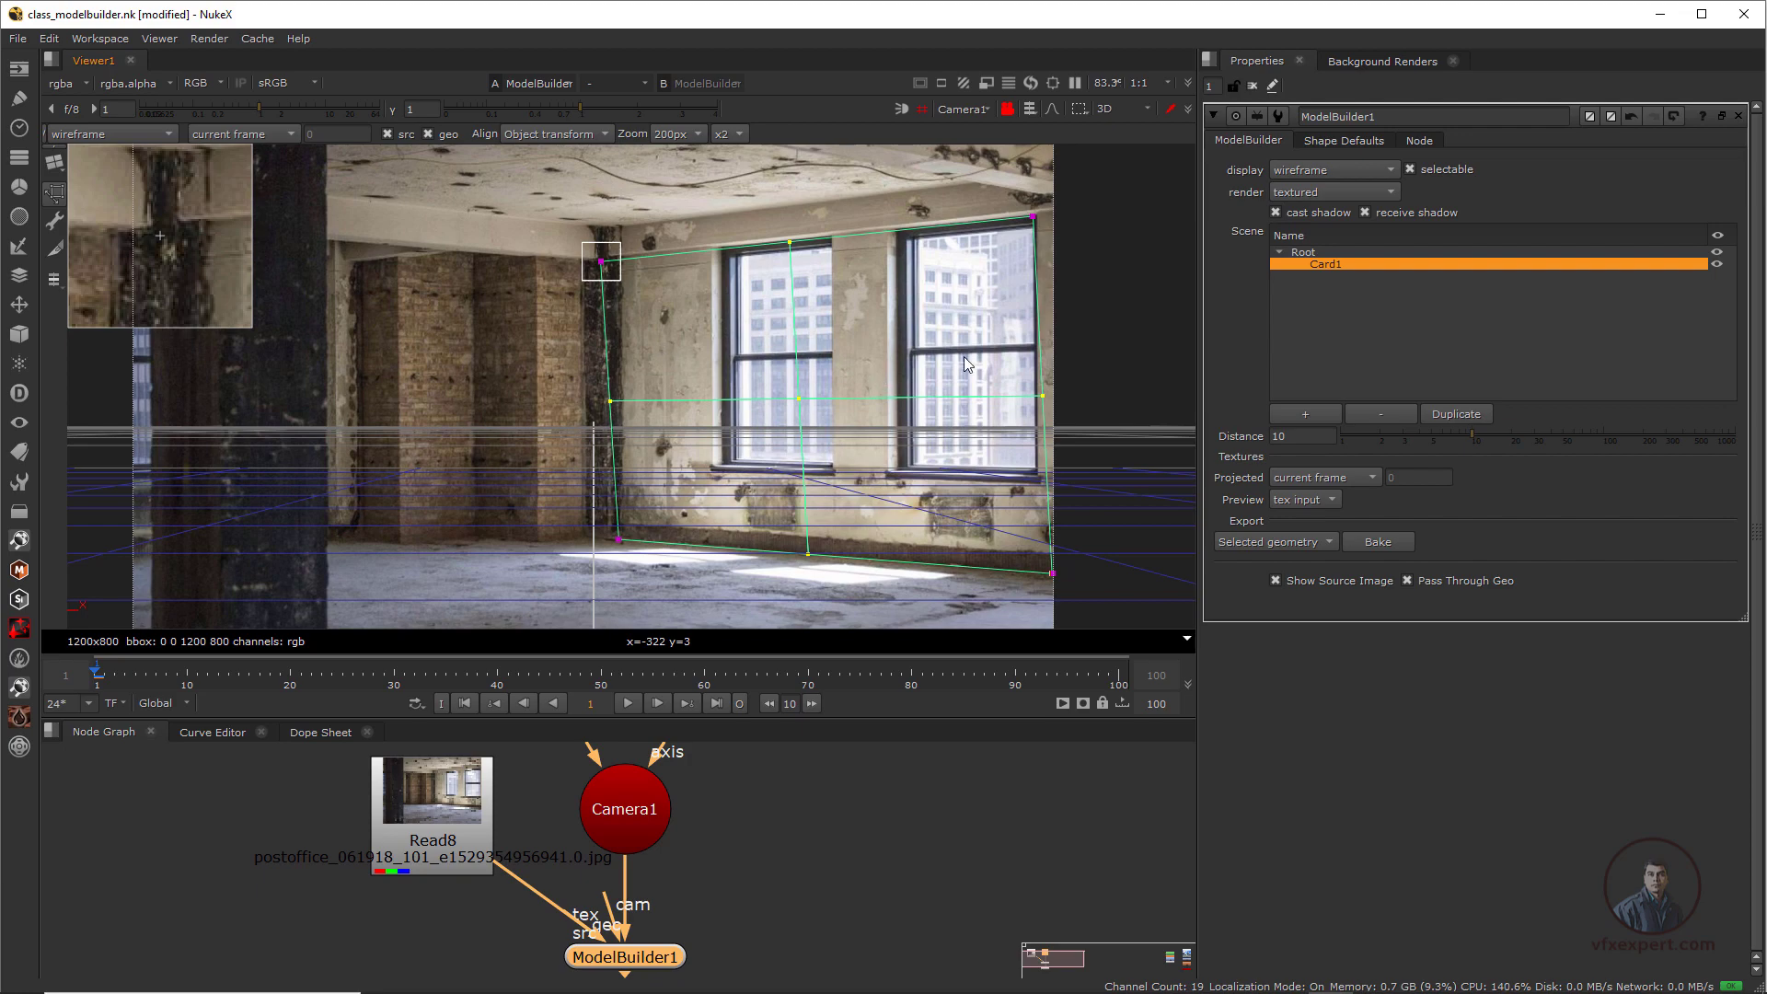
Fine-tune the card's lower-left vertex at the floor line by the dark column
scroll(589, 460, "up", 3)
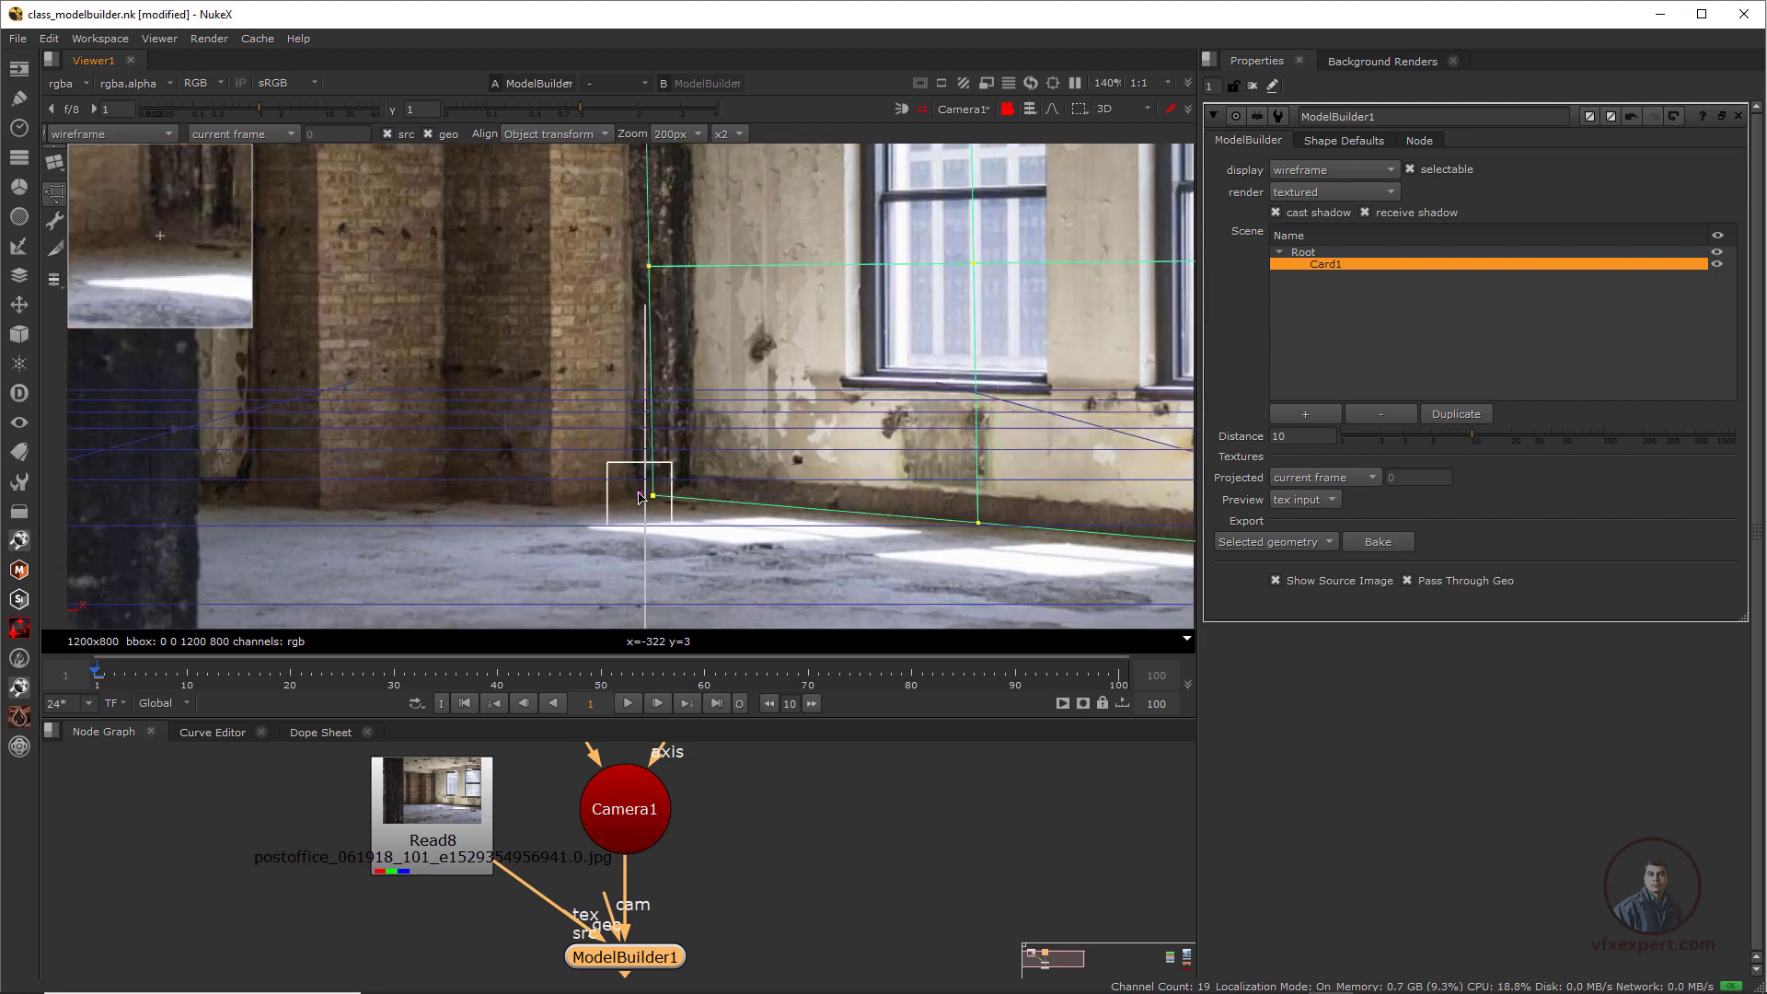
scroll(639, 493, "down", 2)
scroll(662, 204, "up", 2)
scroll(662, 204, "down", 2)
scroll(661, 511, "up", 2)
left_click_drag(665, 509, 657, 512)
scroll(657, 511, "down", 5)
Refine the card's right-hand vertices and its upper-left vertex so the outline follows the window wall
scroll(896, 405, "up", 4)
left_click_drag(832, 311, 837, 306)
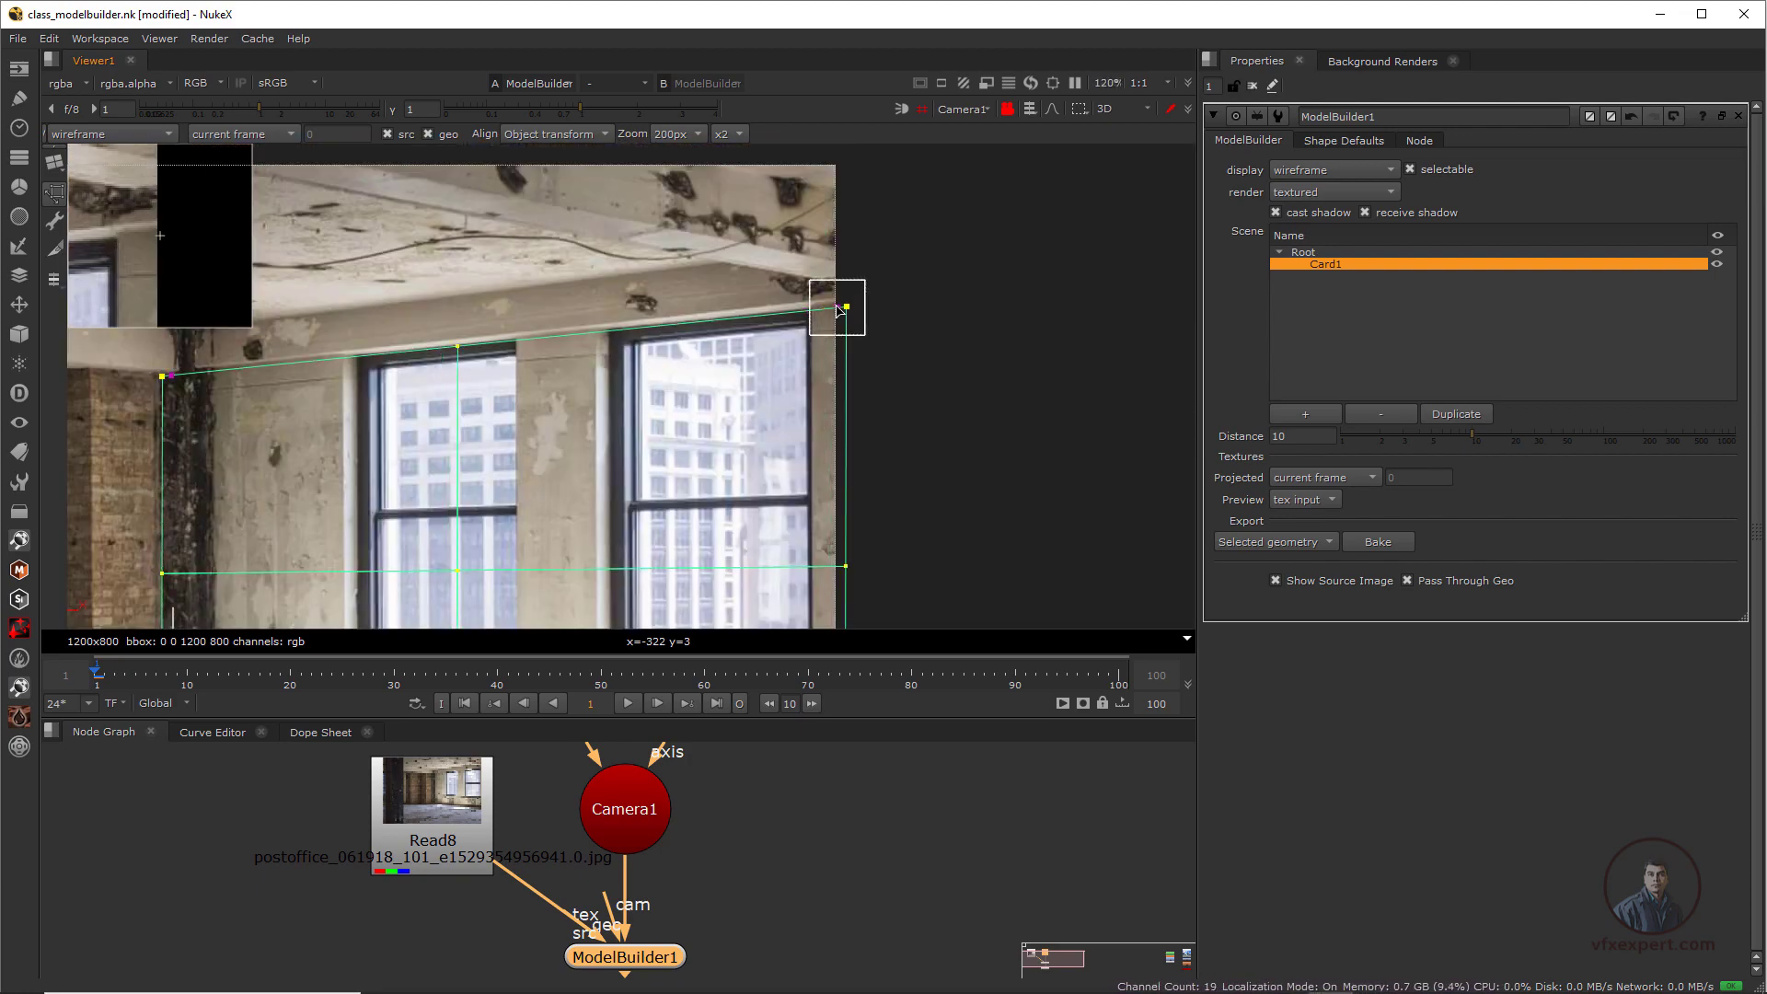
scroll(837, 306, "down", 4)
scroll(750, 561, "up", 6)
left_click_drag(1090, 520, 1086, 519)
scroll(1086, 519, "down", 5)
scroll(768, 184, "up", 4)
left_click_drag(505, 268, 507, 270)
scroll(508, 271, "down", 4)
scroll(468, 543, "up", 5)
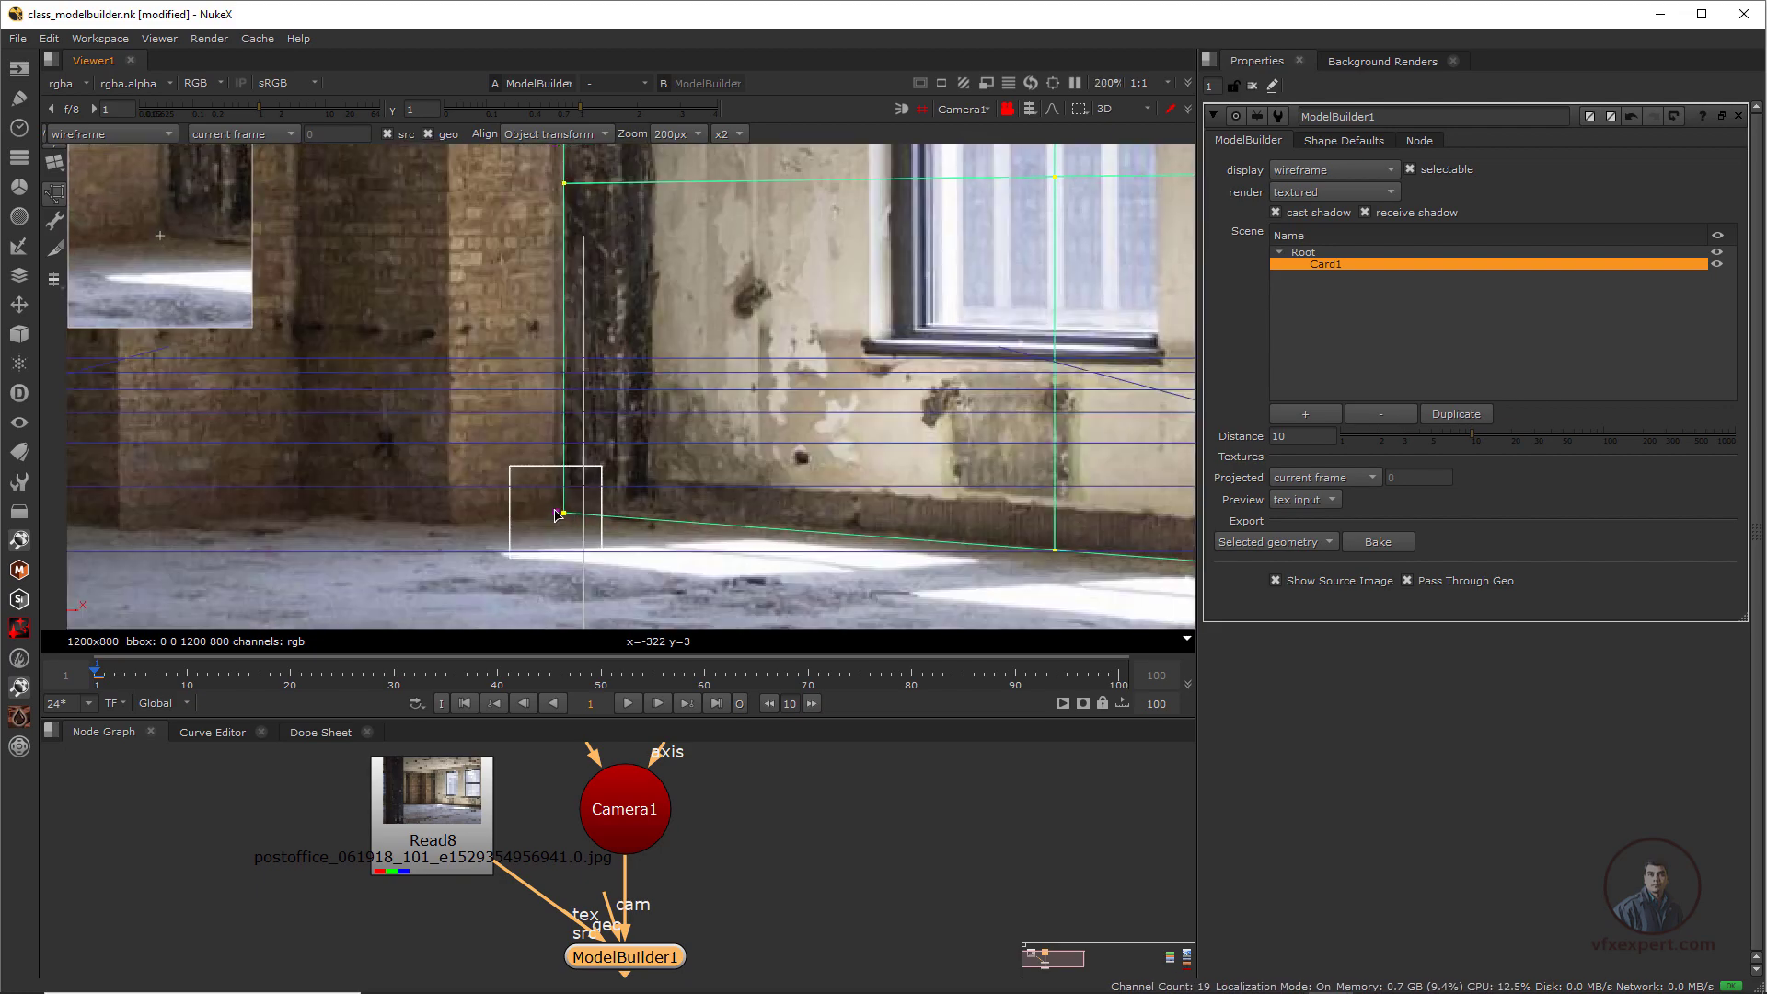
scroll(557, 513, "down", 5)
scroll(506, 285, "up", 3)
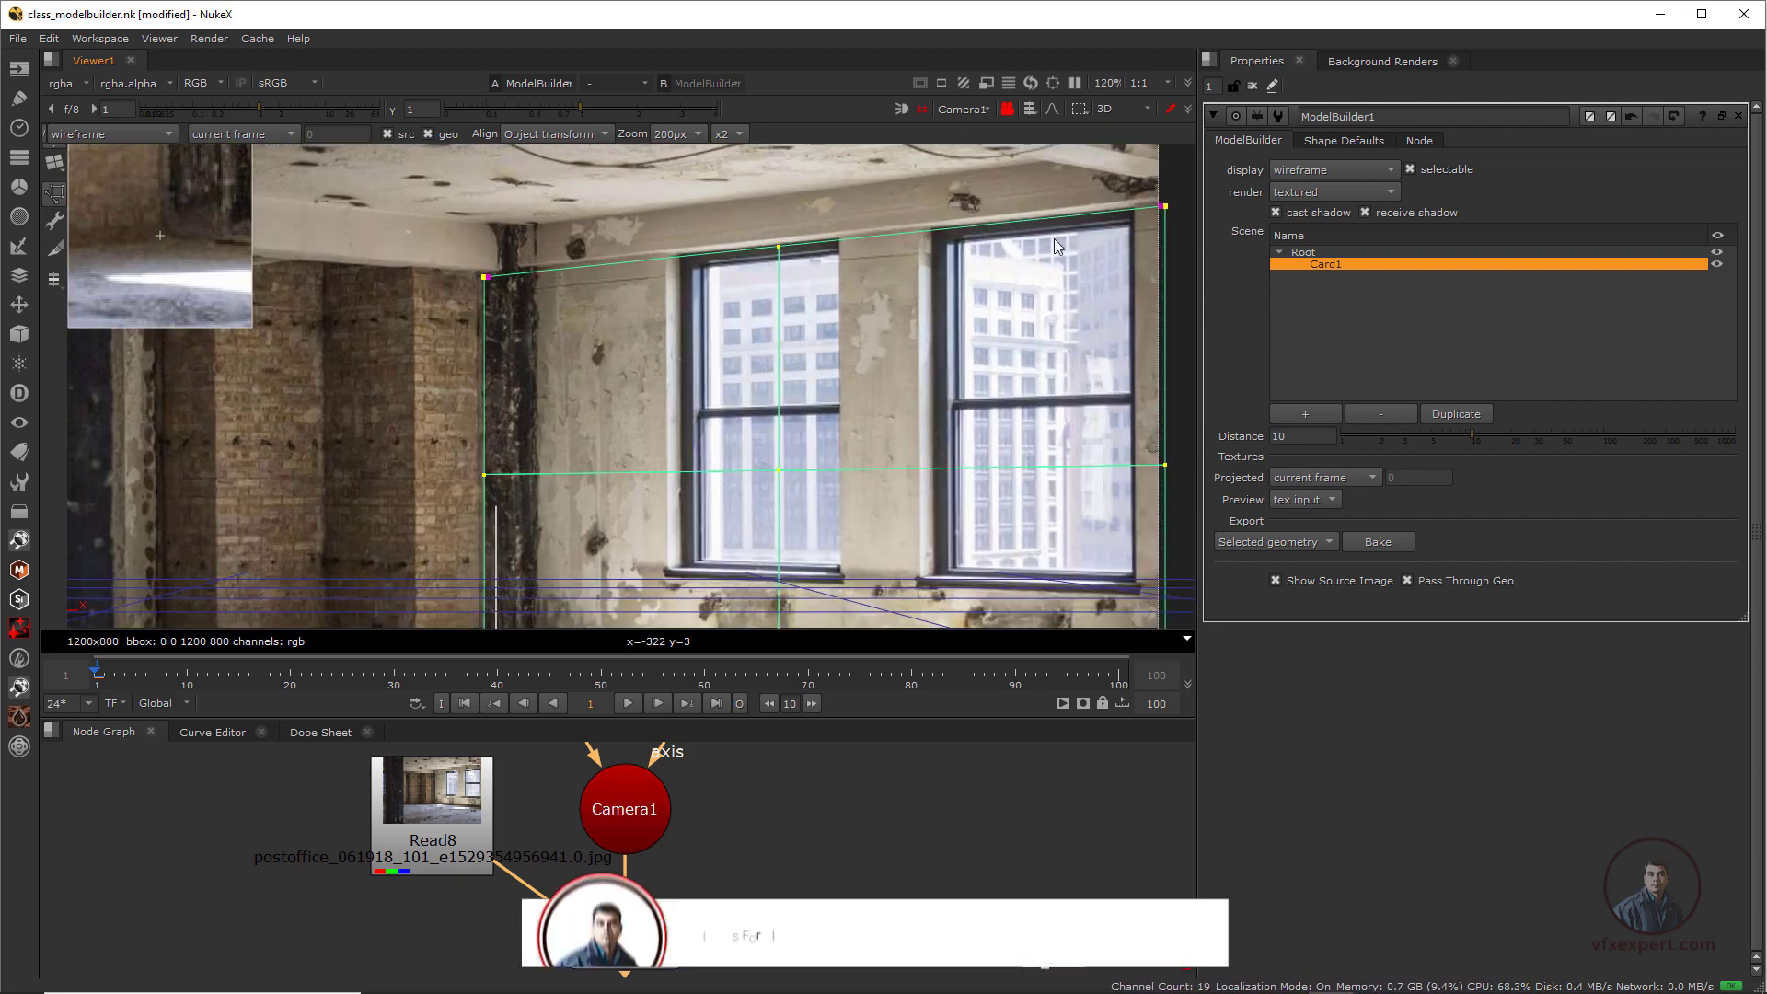
scroll(788, 352, "down", 2)
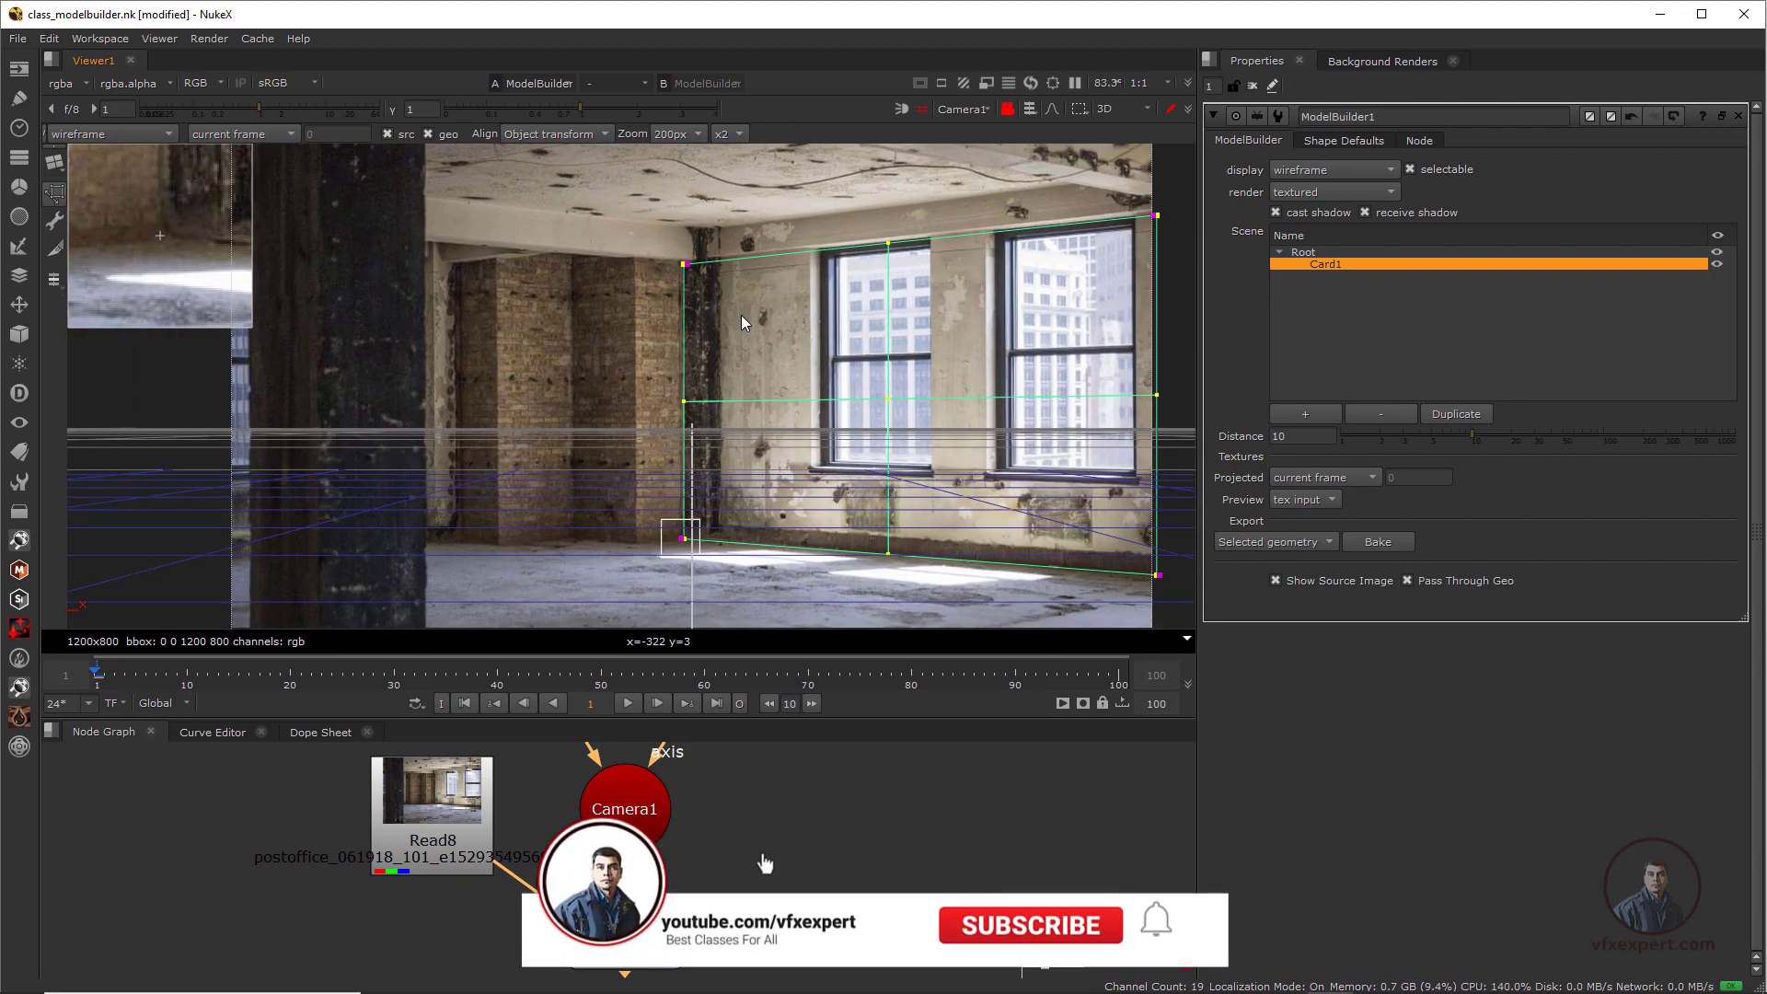
scroll(744, 317, "up", 2)
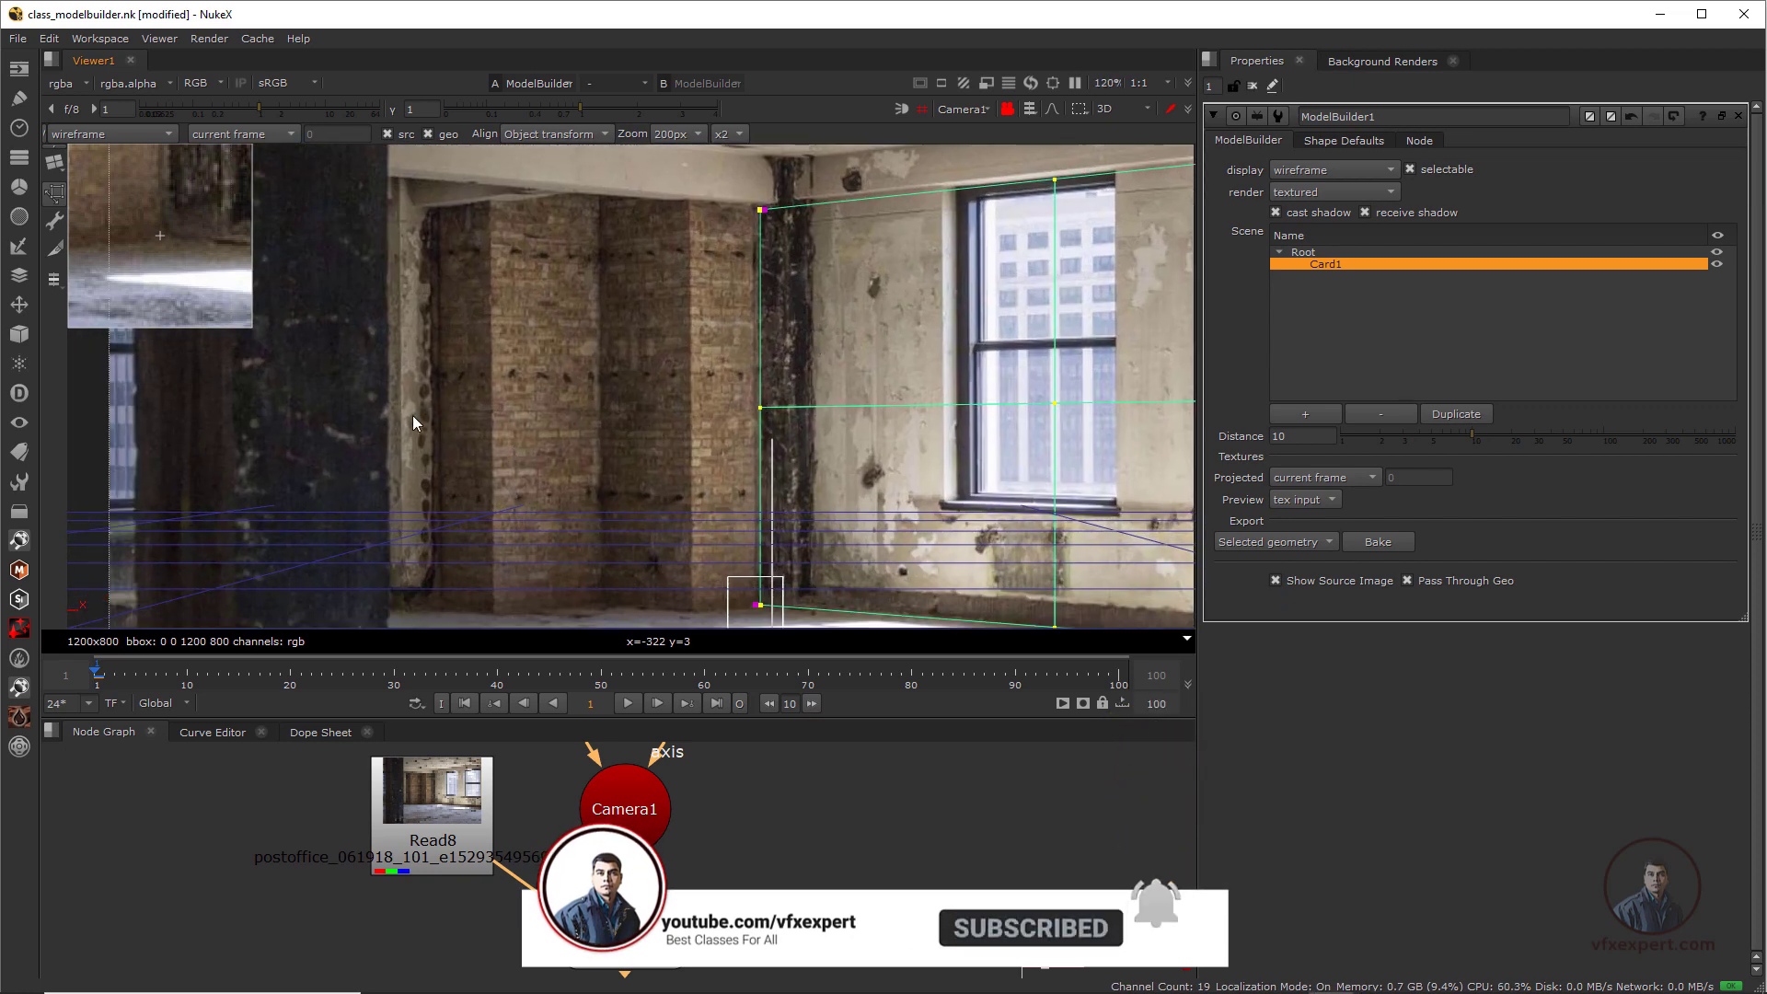
scroll(744, 405, "down", 2)
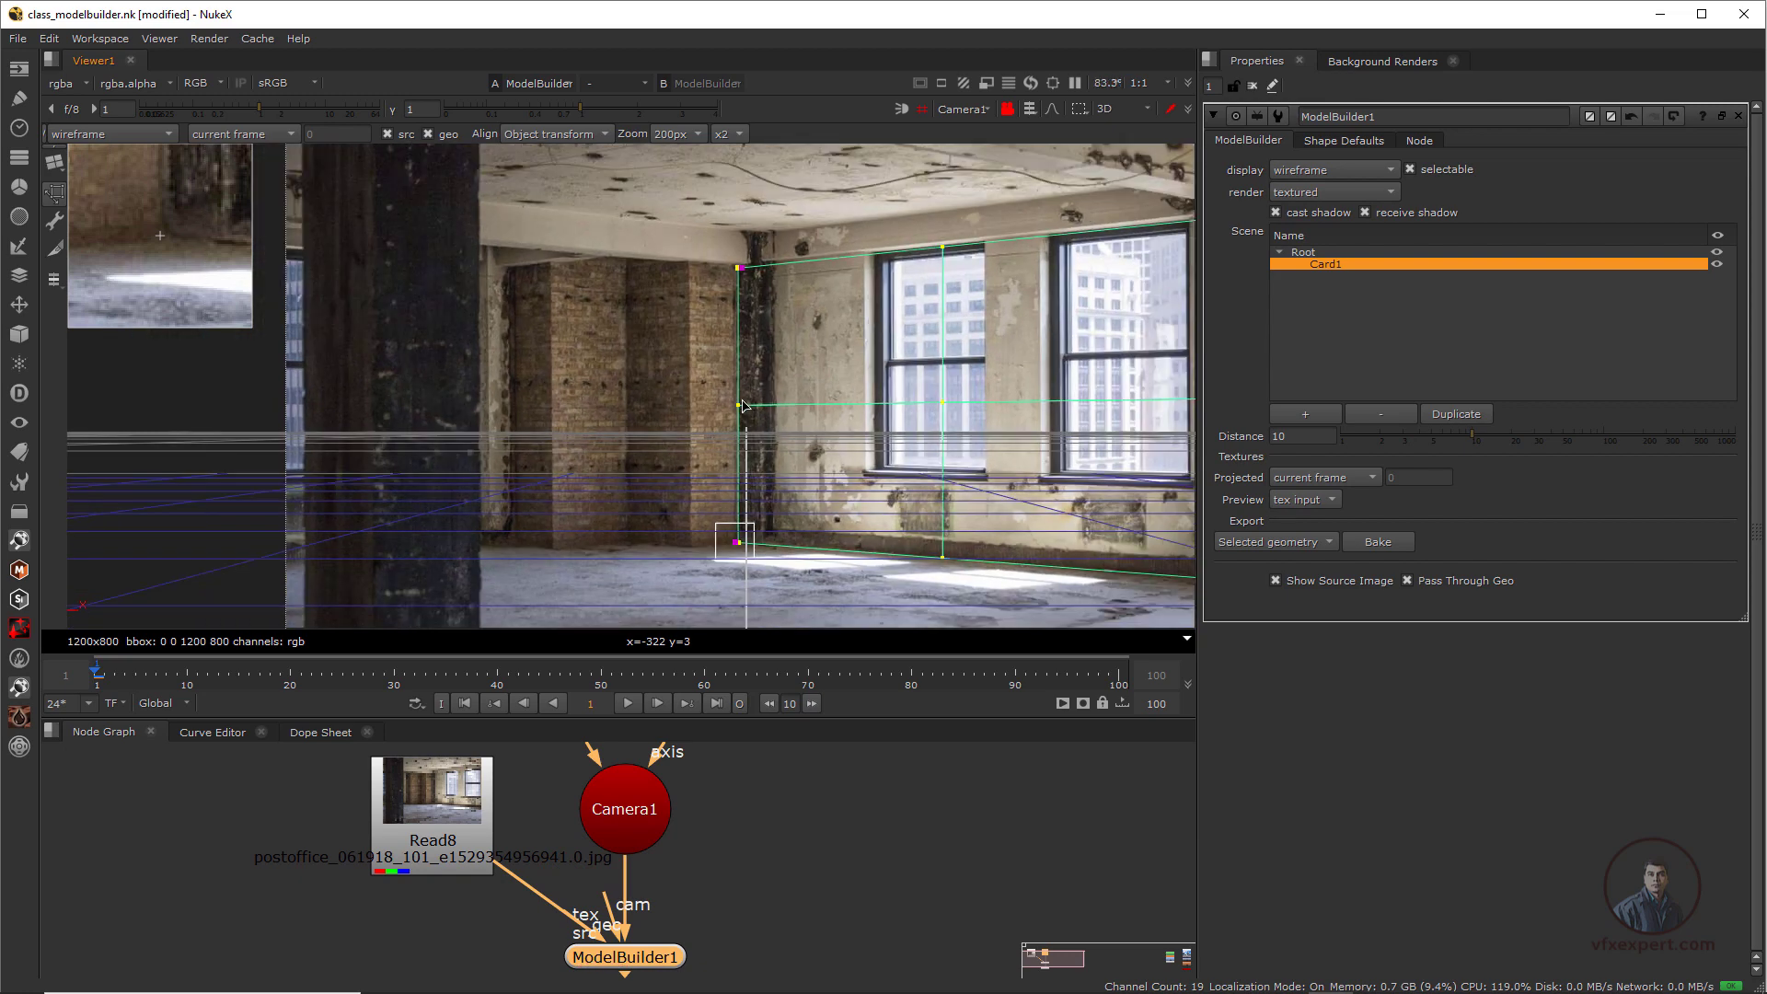
scroll(744, 405, "up", 3)
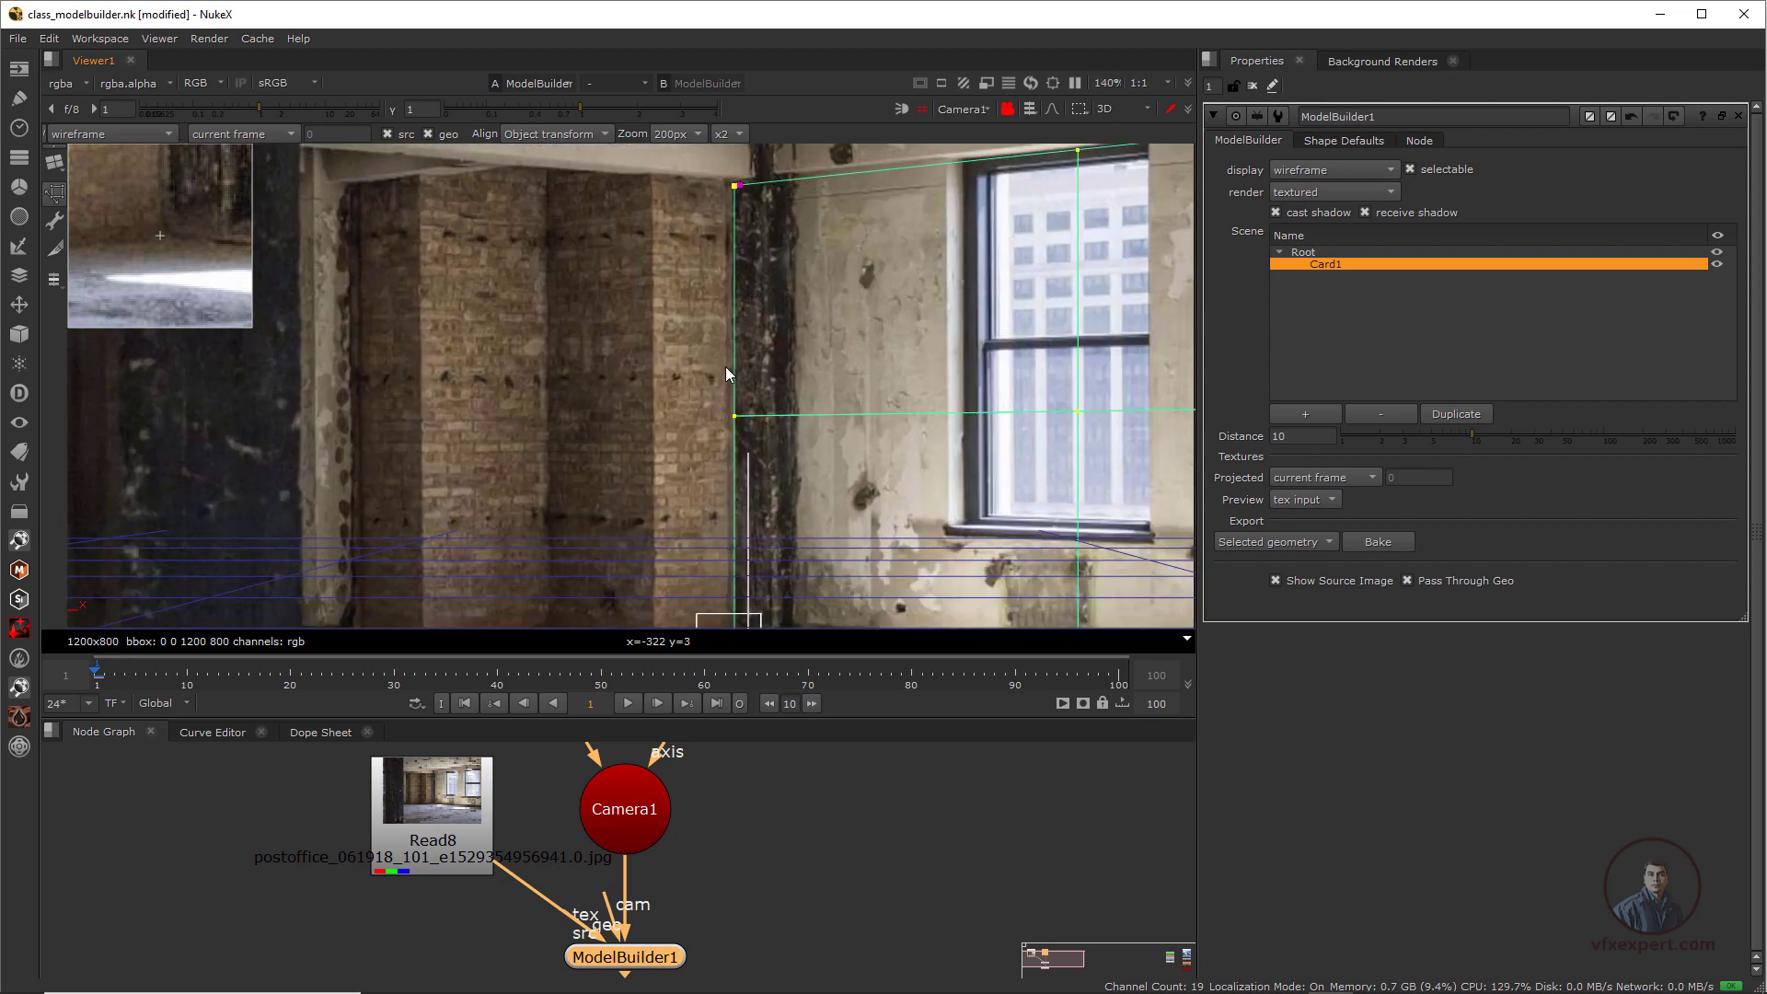
scroll(727, 373, "down", 2)
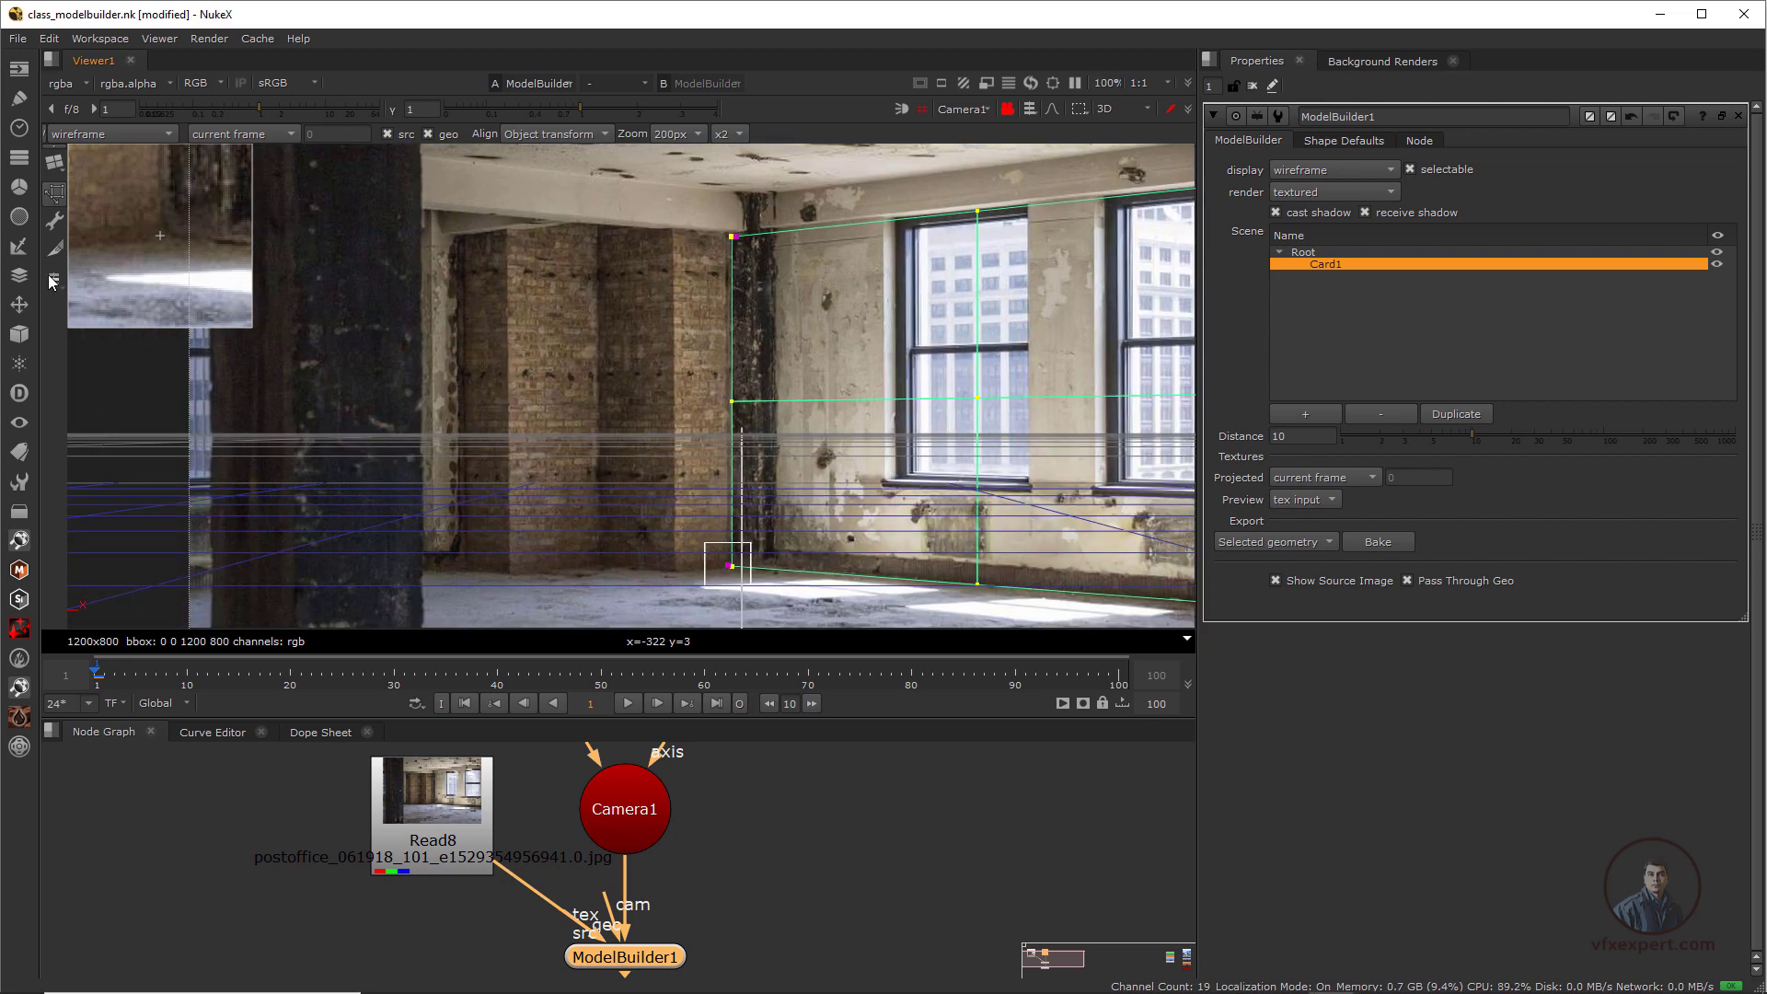
Return the card to edit mode and select its two vertical edges beside the brick wall using edge selection
right_click(732, 371)
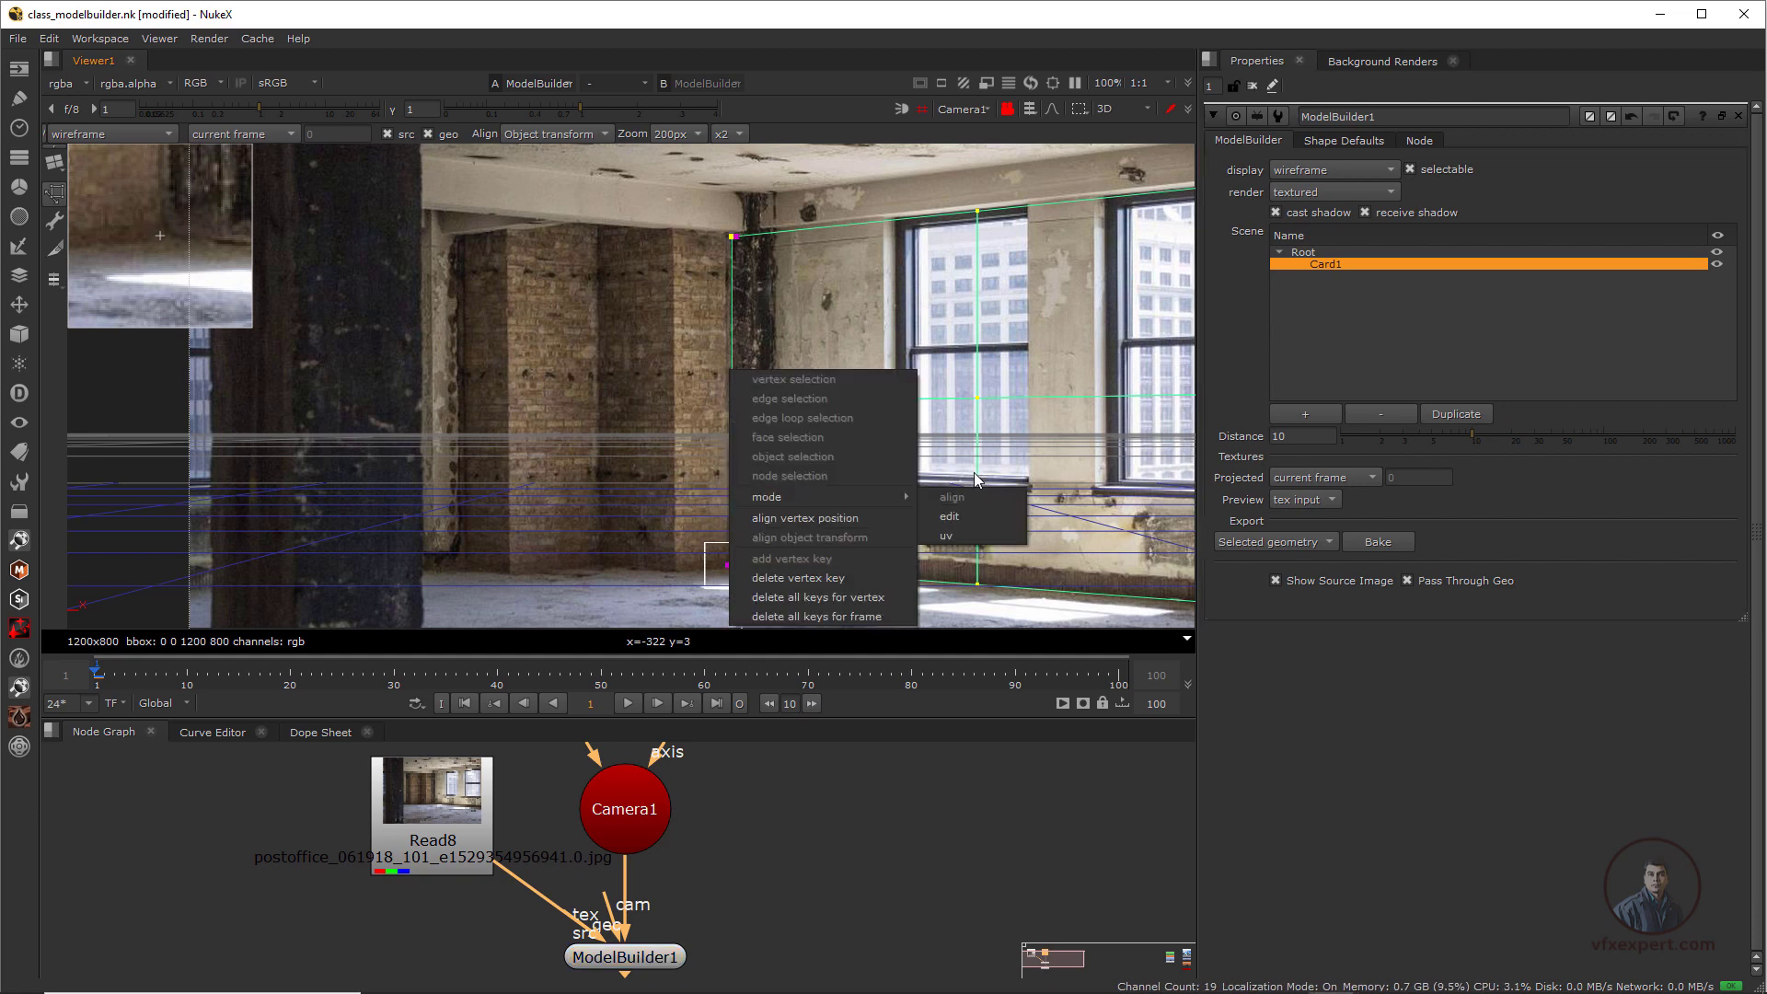
left_click(955, 517)
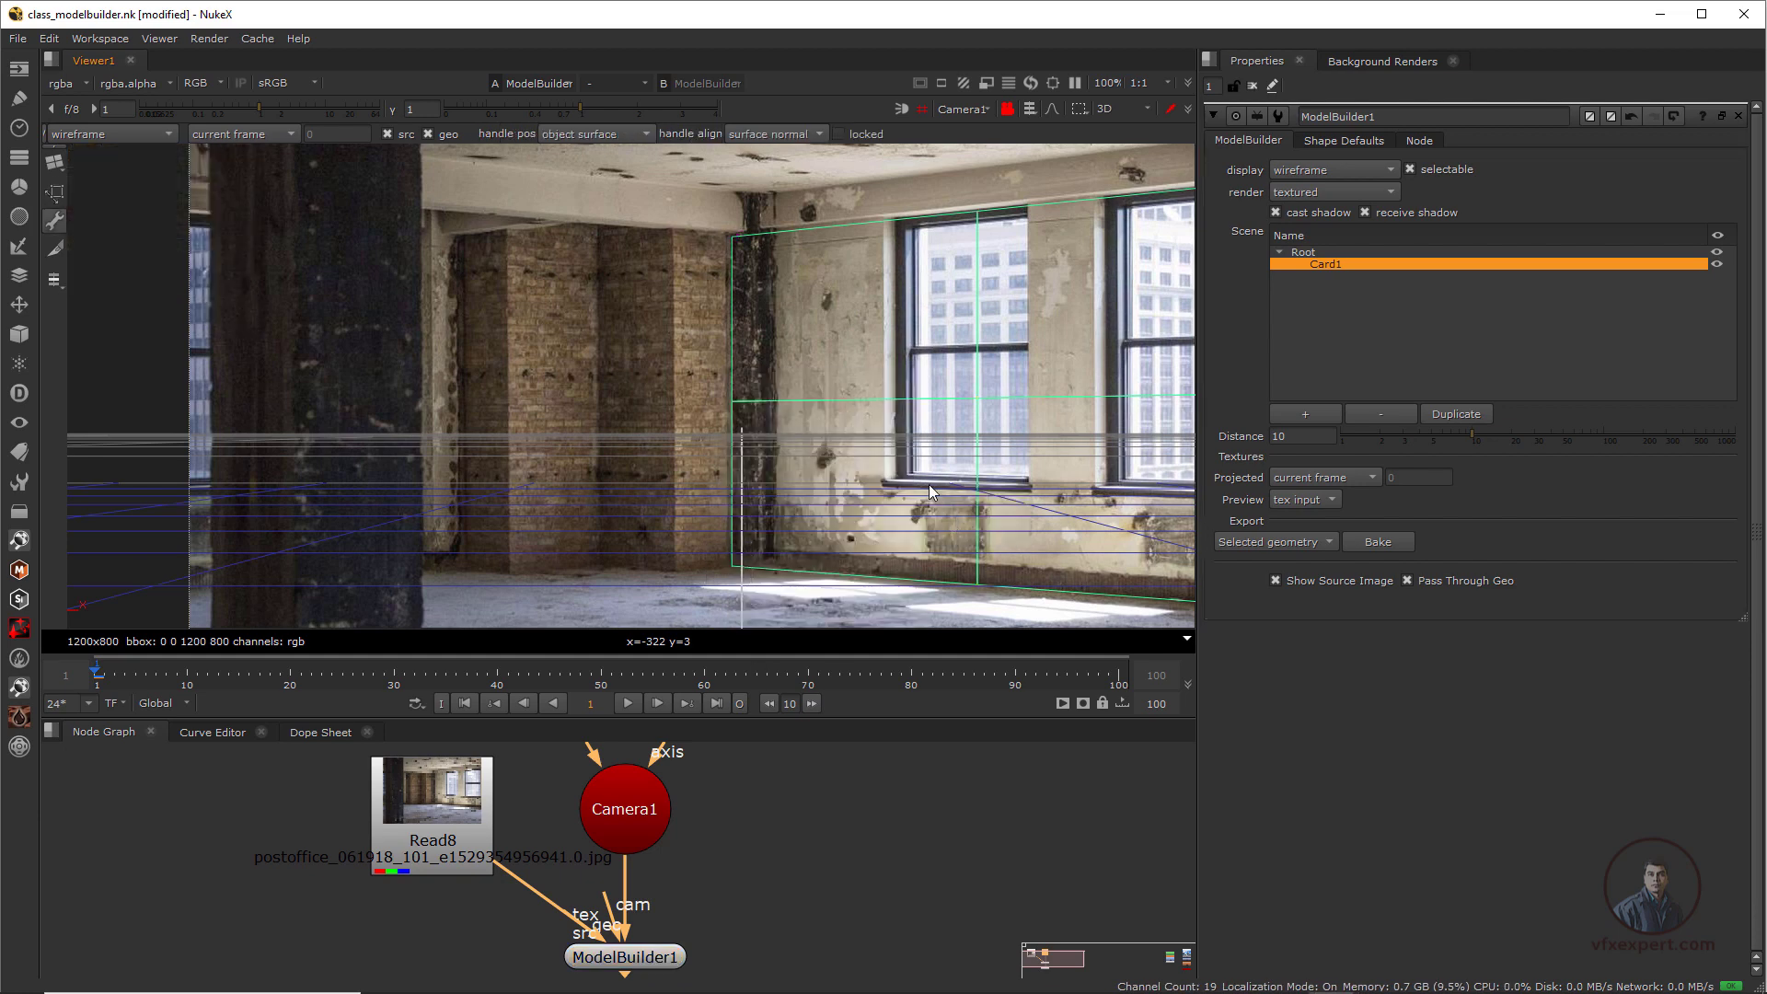
right_click(731, 363)
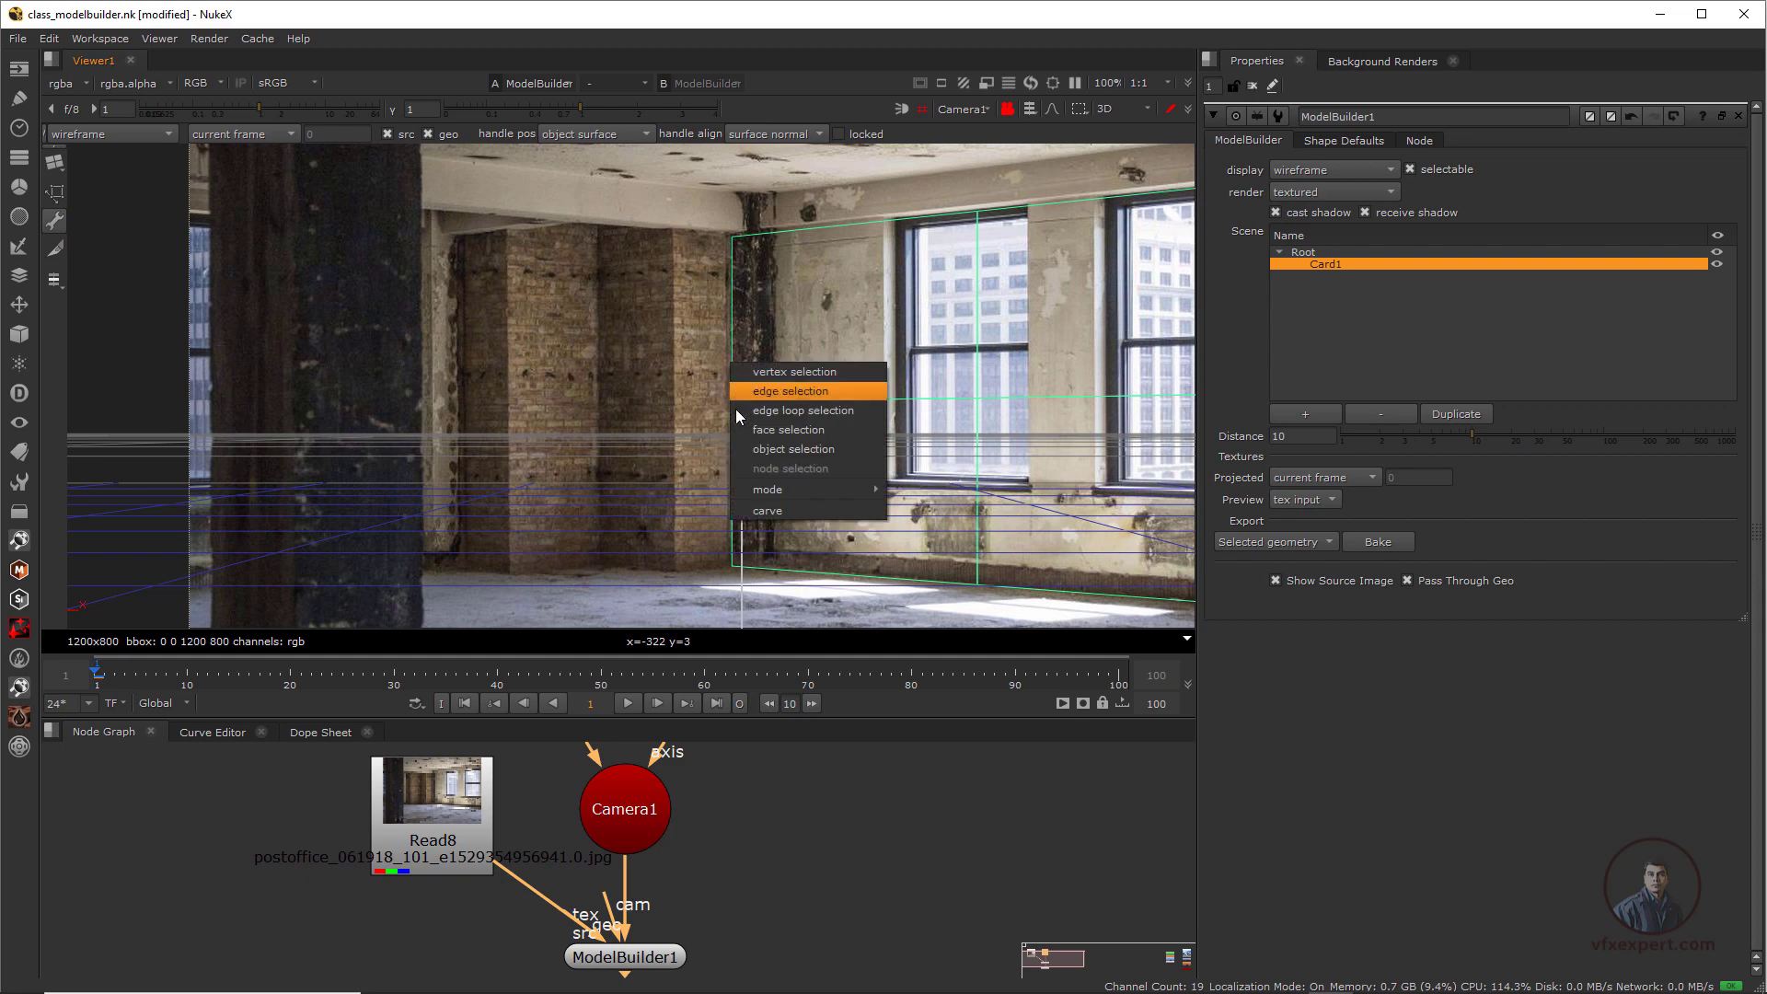
left_click(793, 390)
left_click(732, 348)
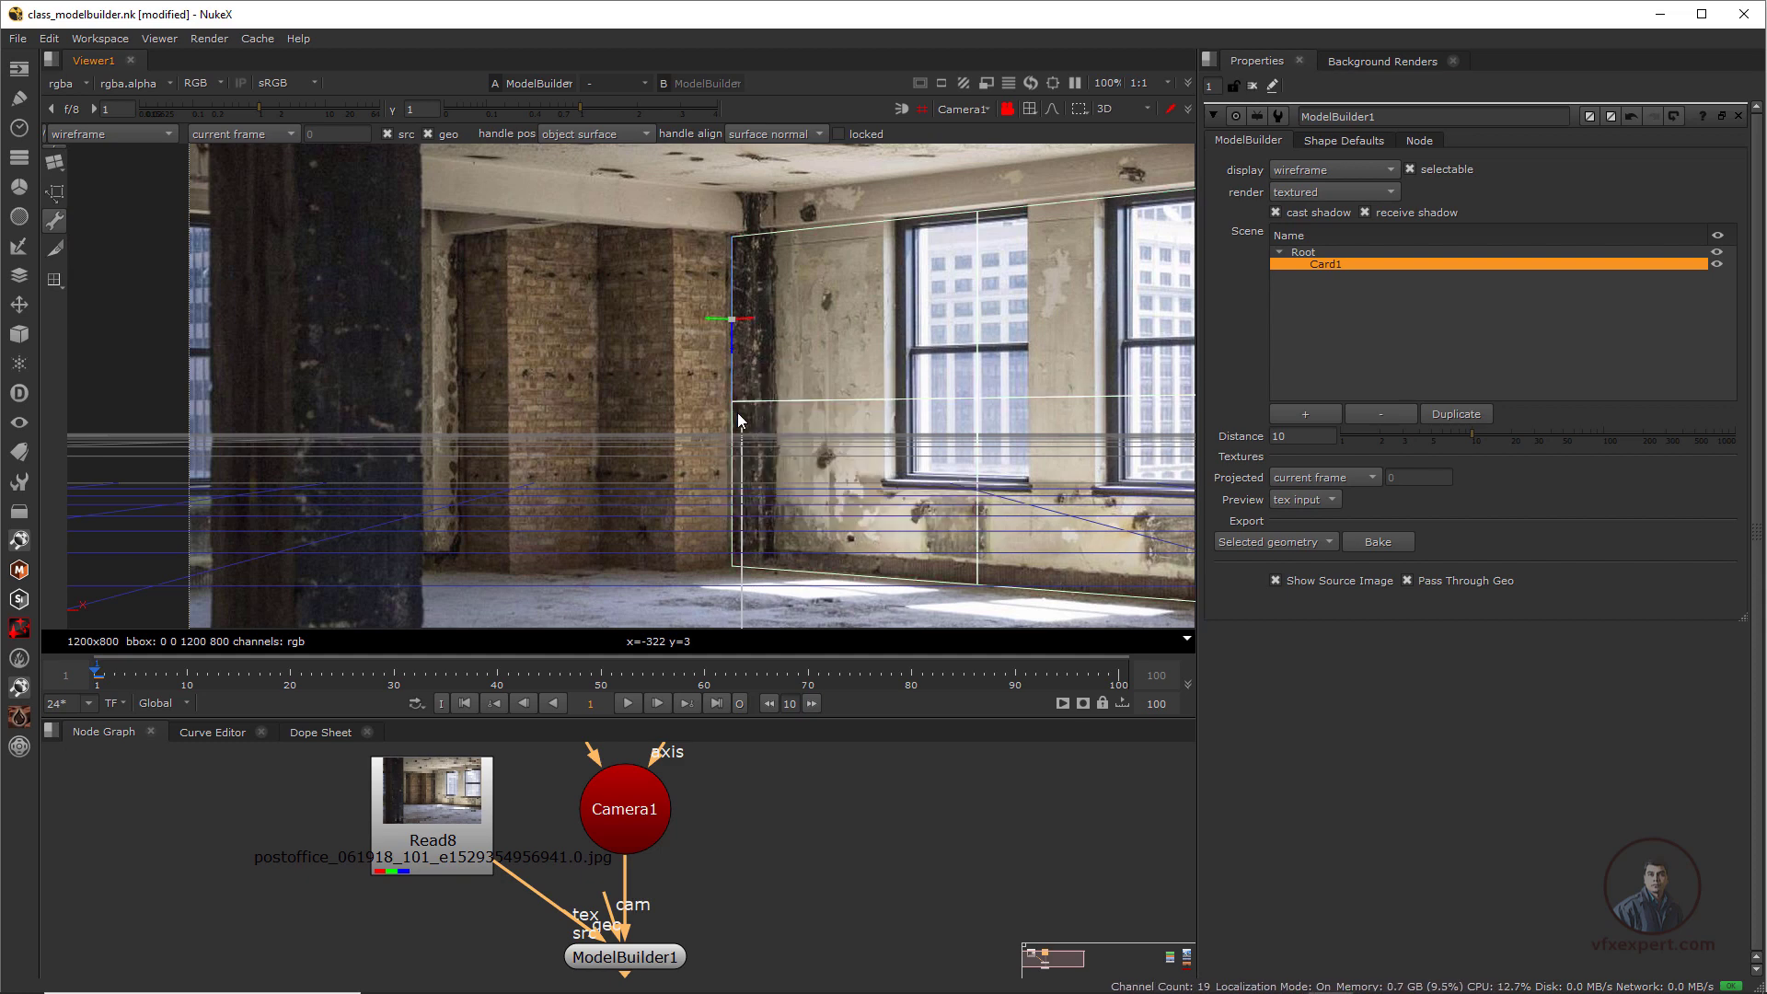
left_click(732, 478)
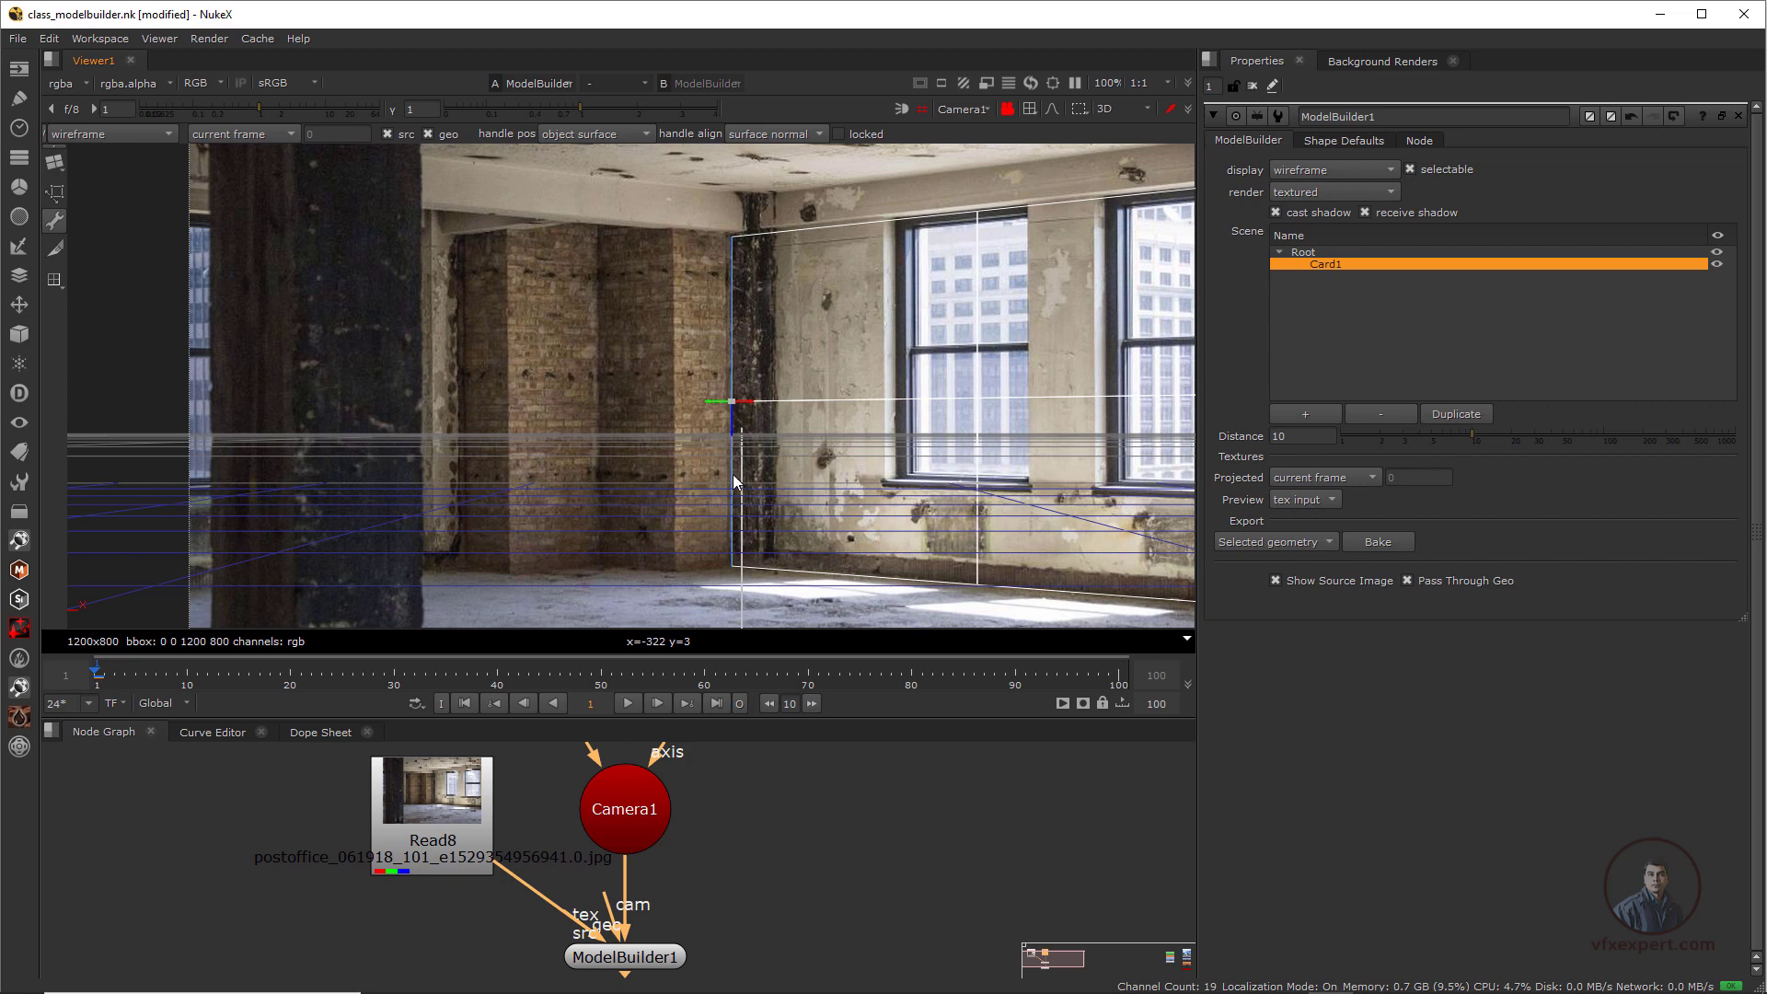
Extrude the selected card edges across the first brick face to its vertical corner
right_click(729, 462)
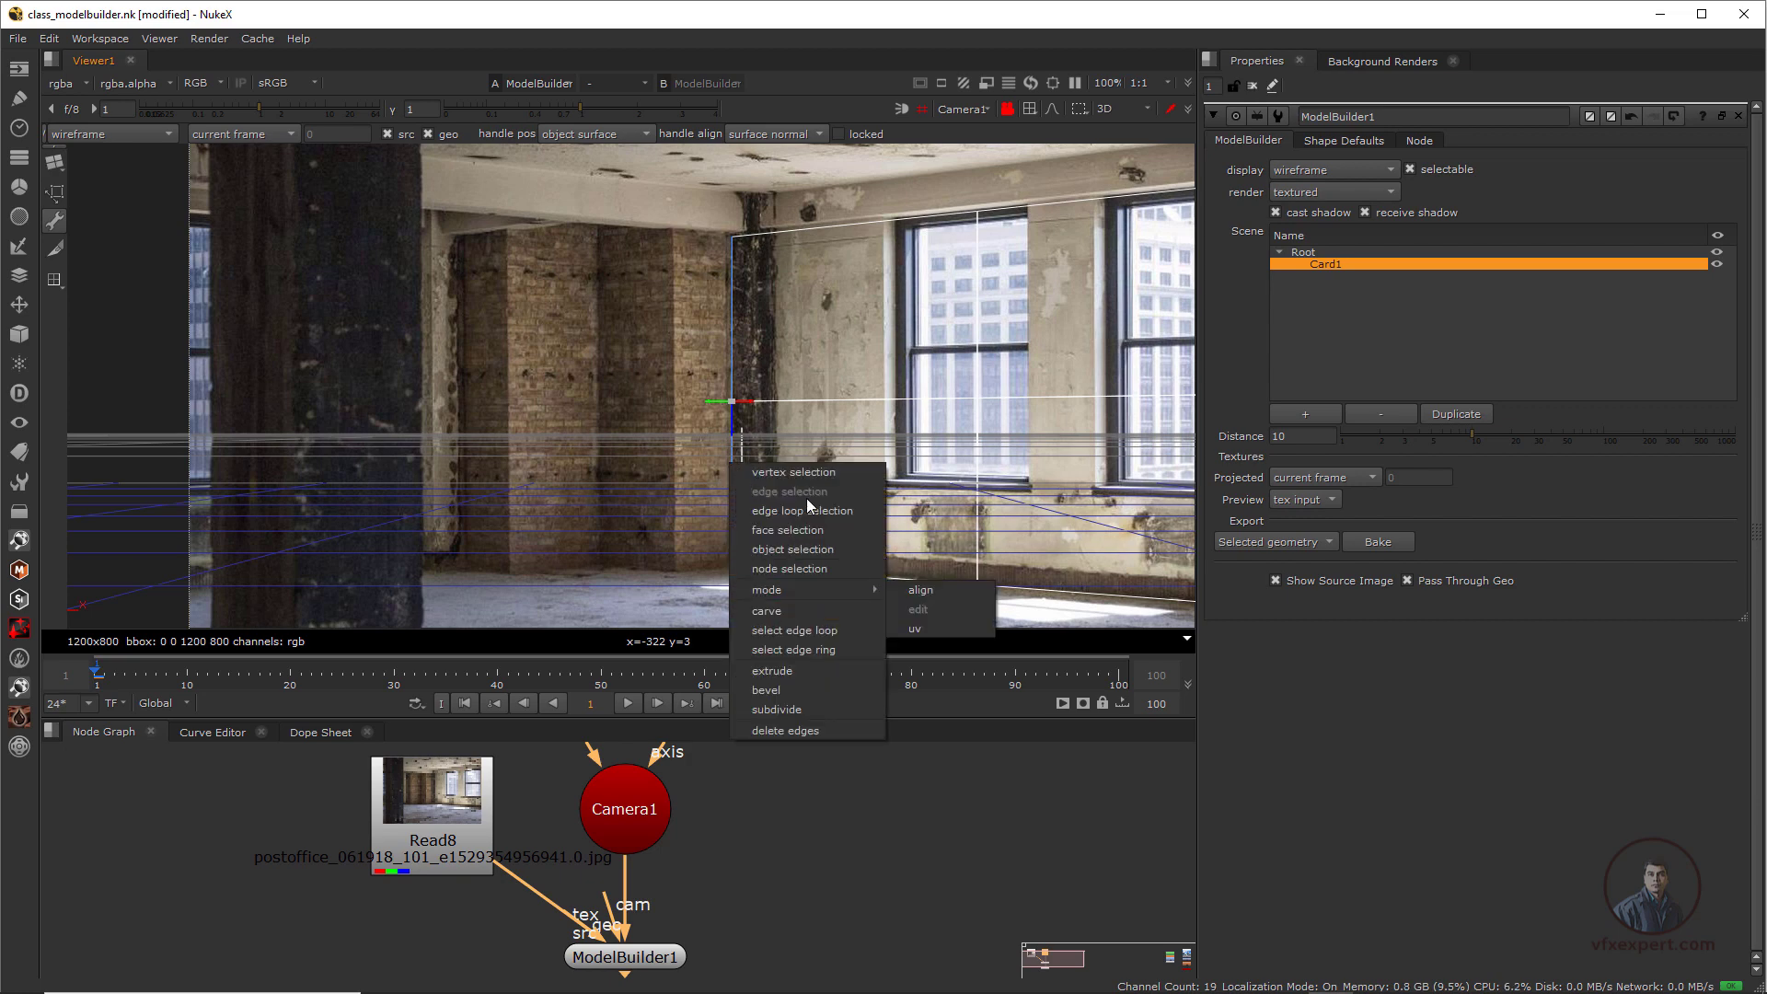
left_click(787, 671)
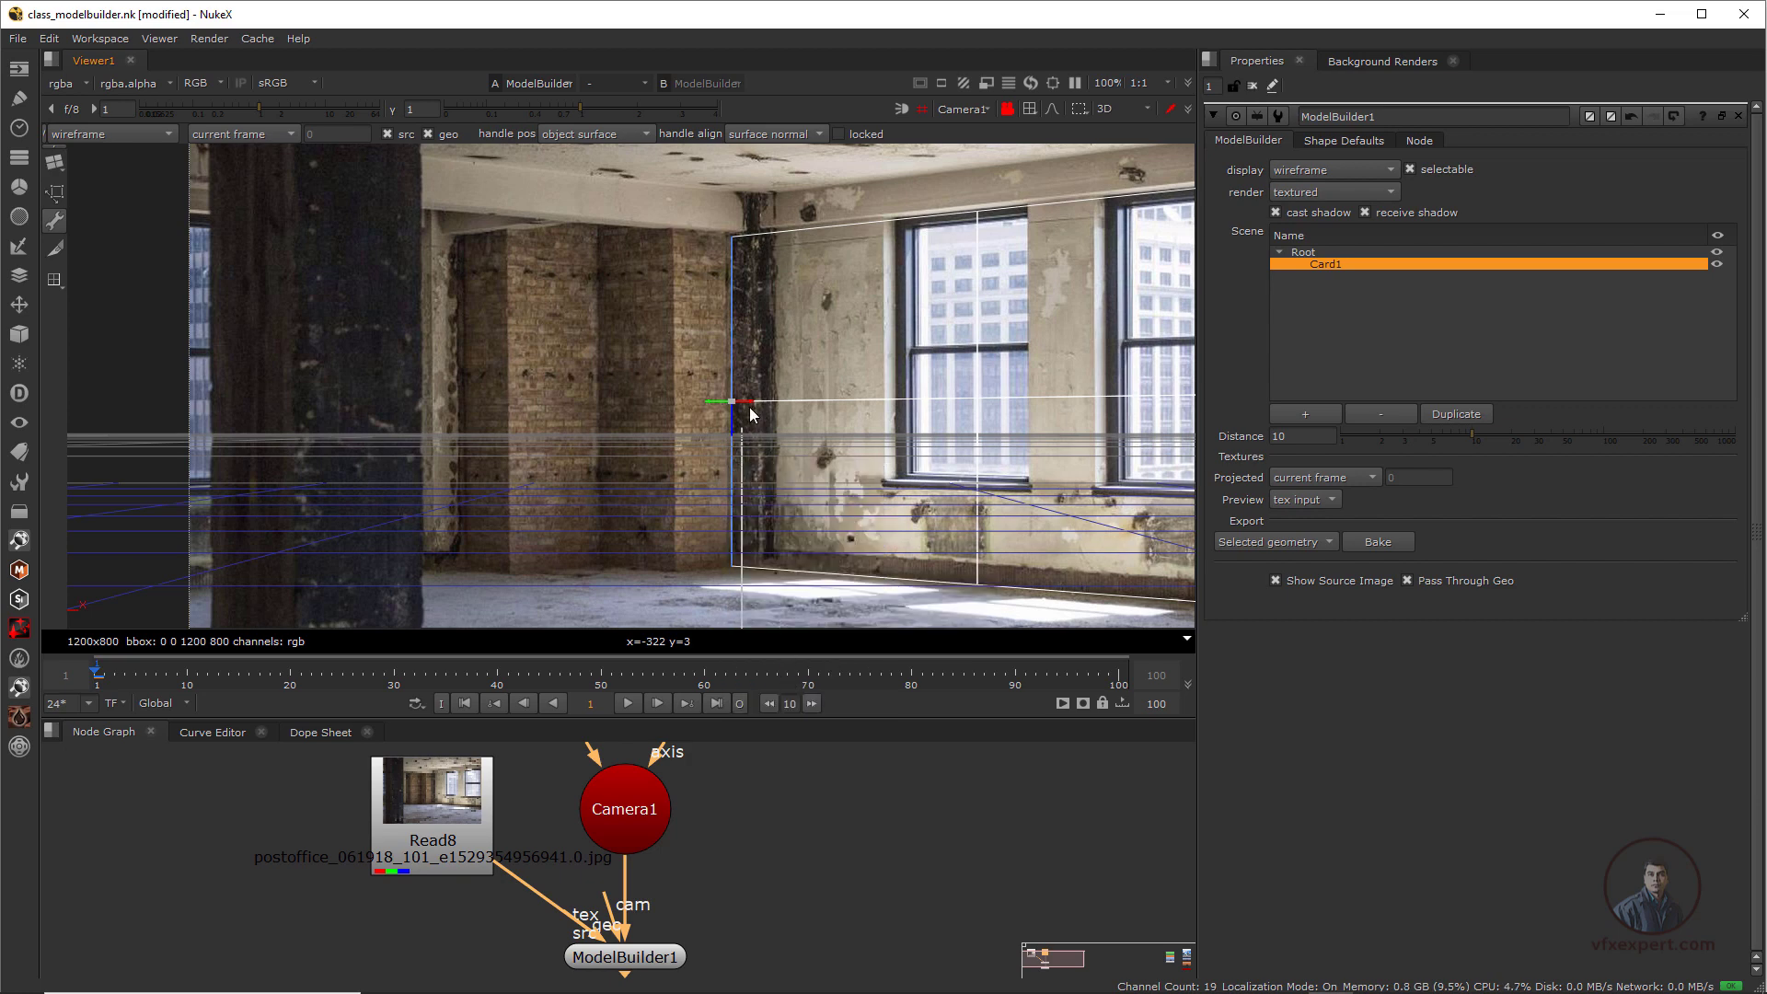
scroll(749, 407, "up", 3)
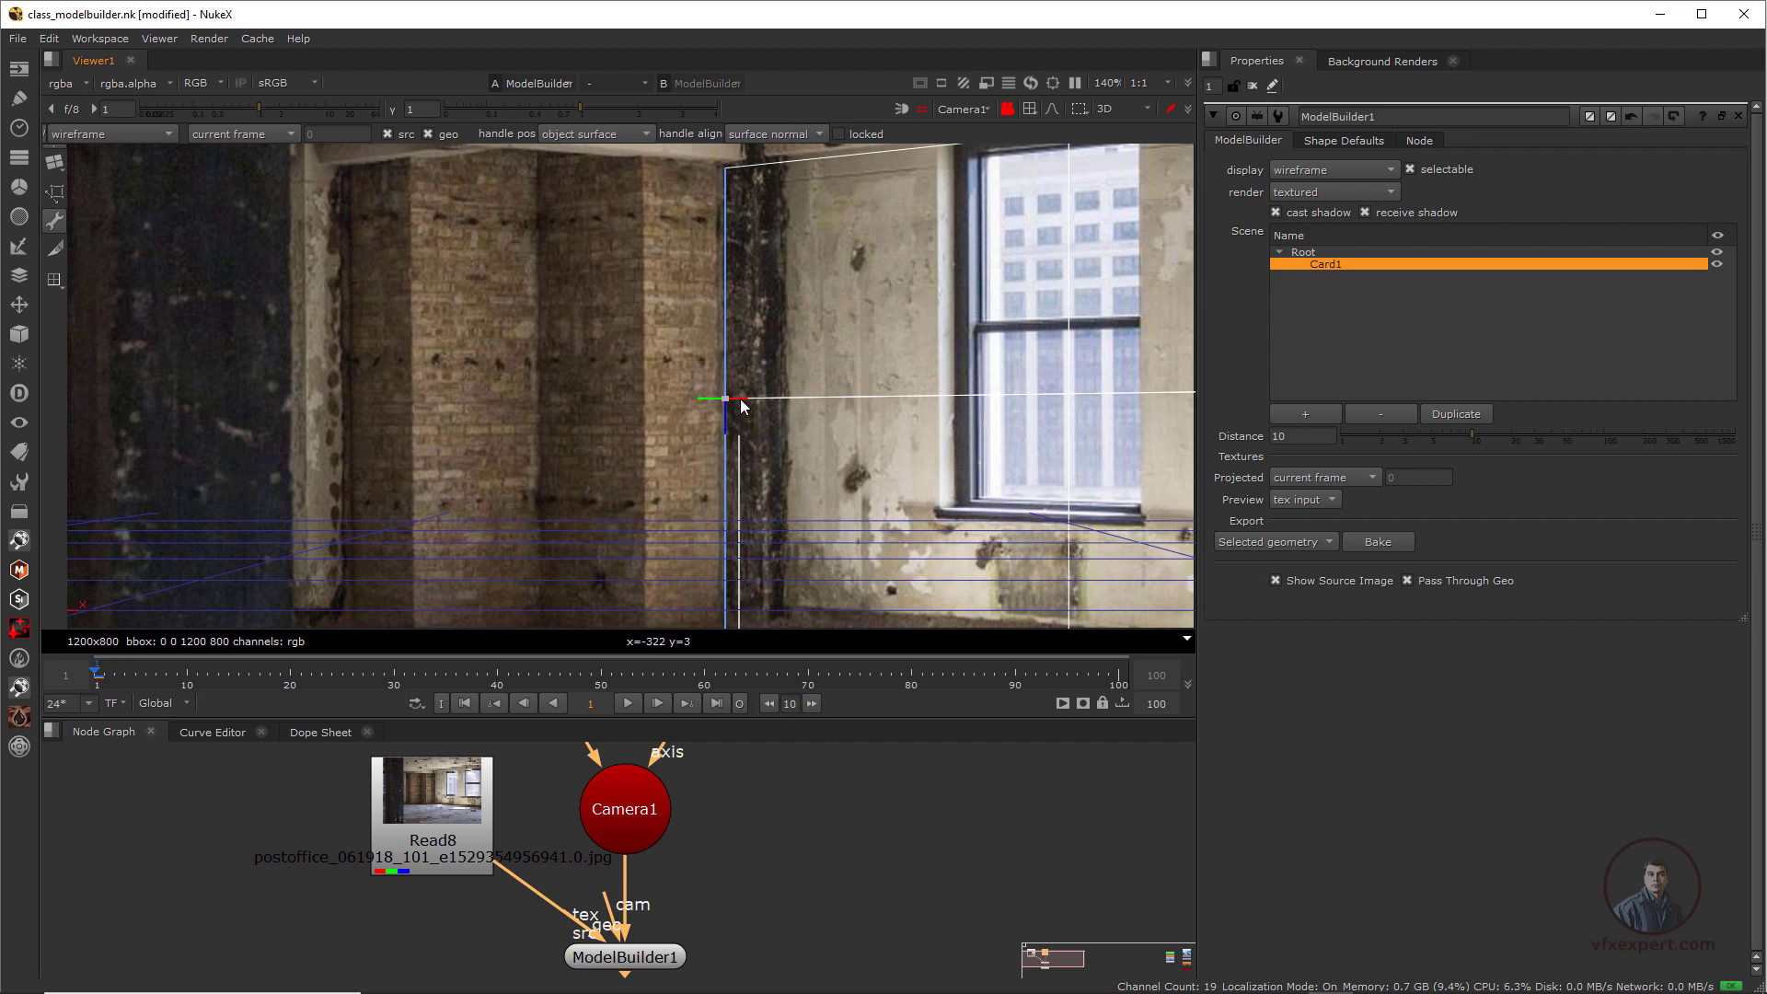
left_click_drag(744, 400, 623, 407)
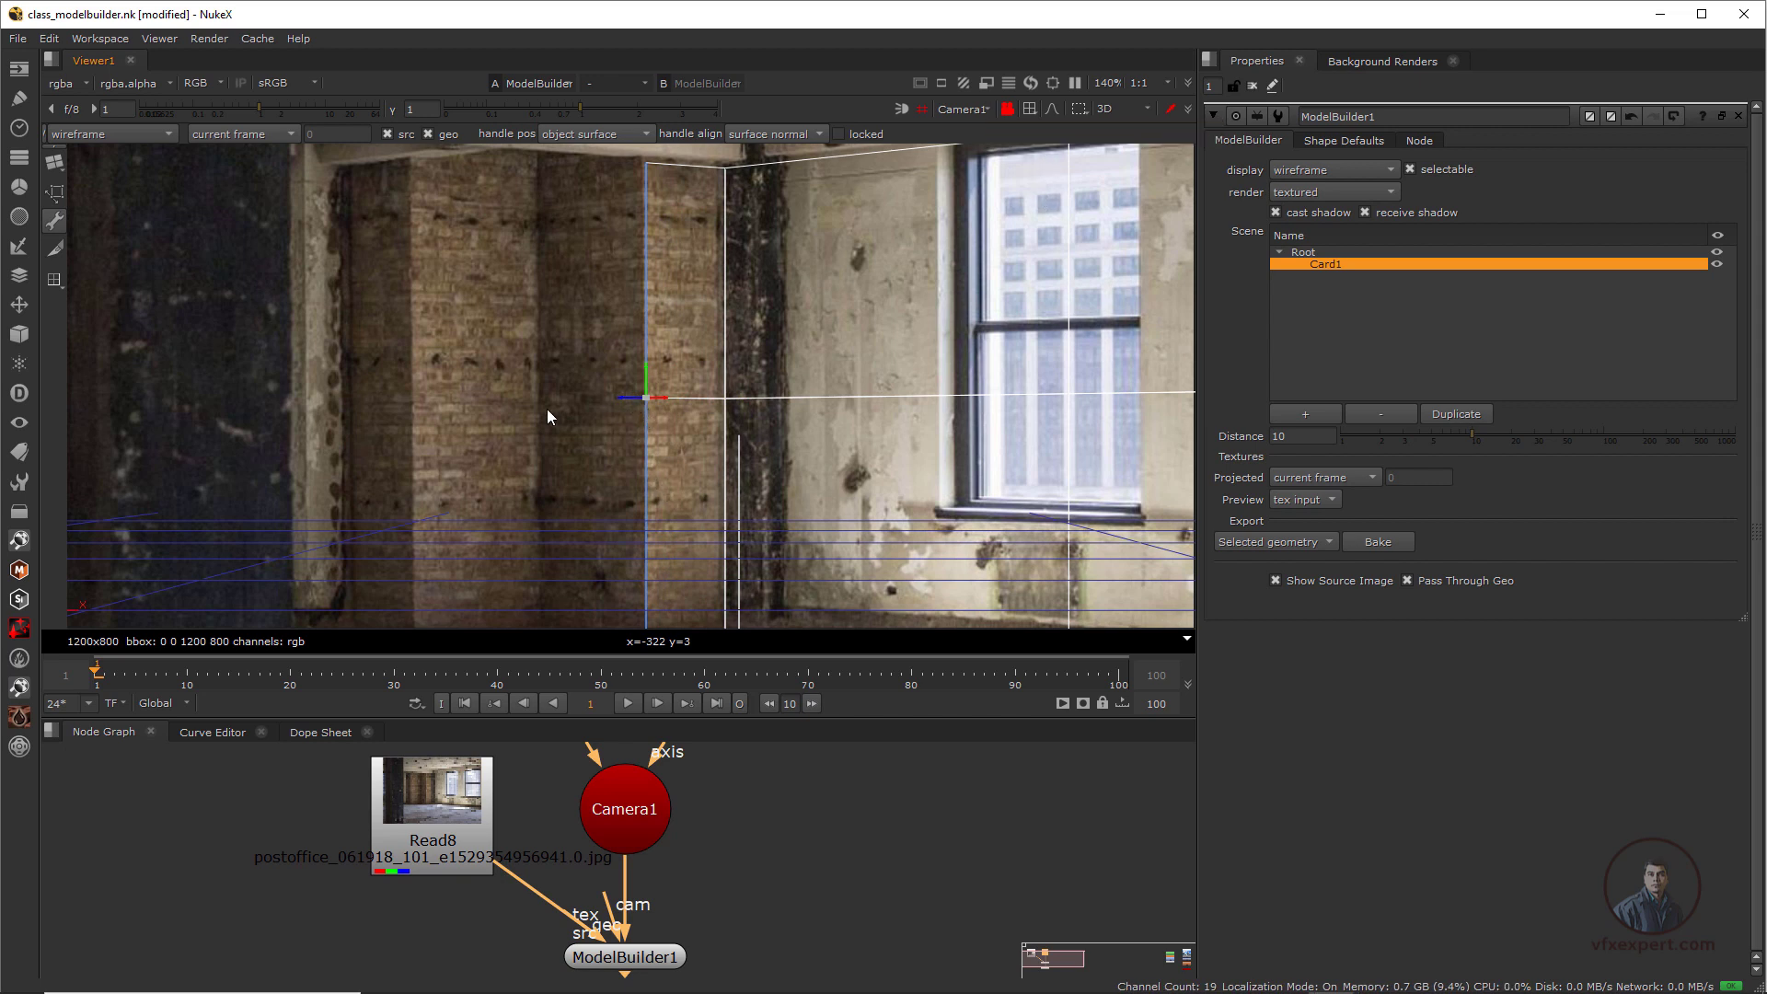
Extrude the outer edges again and move them along the red axis to the inner corner of the brick recess
right_click(644, 428)
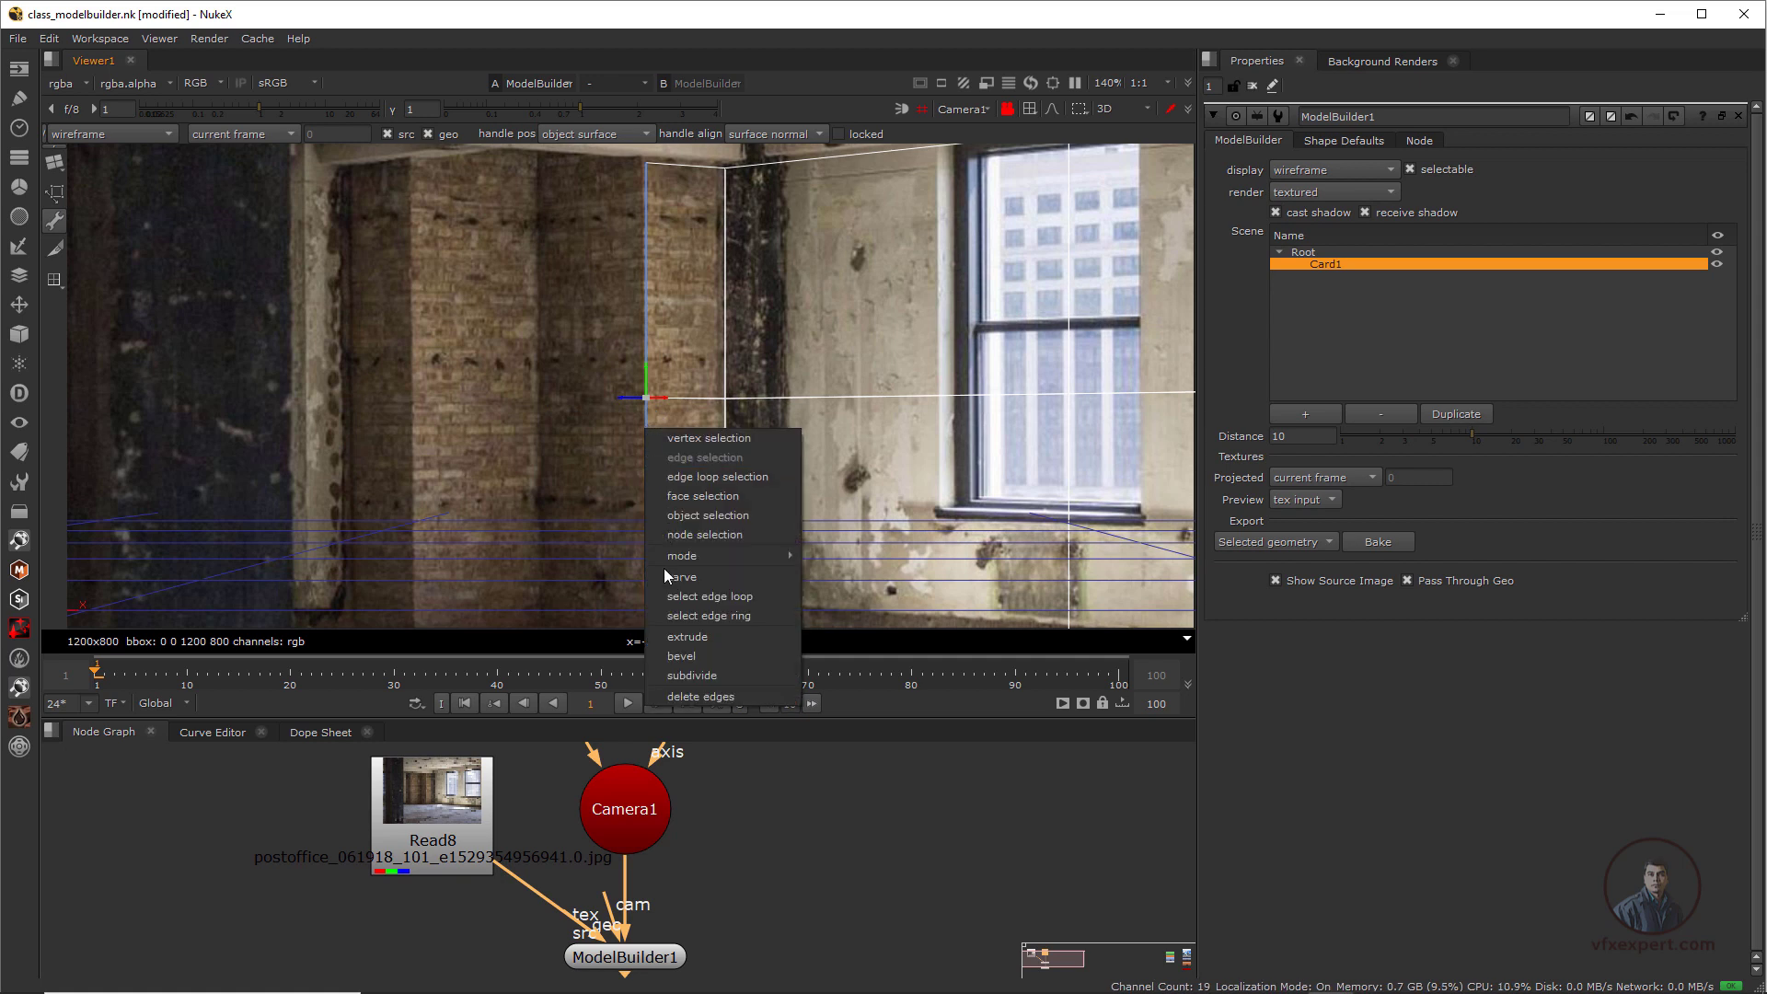
left_click(696, 639)
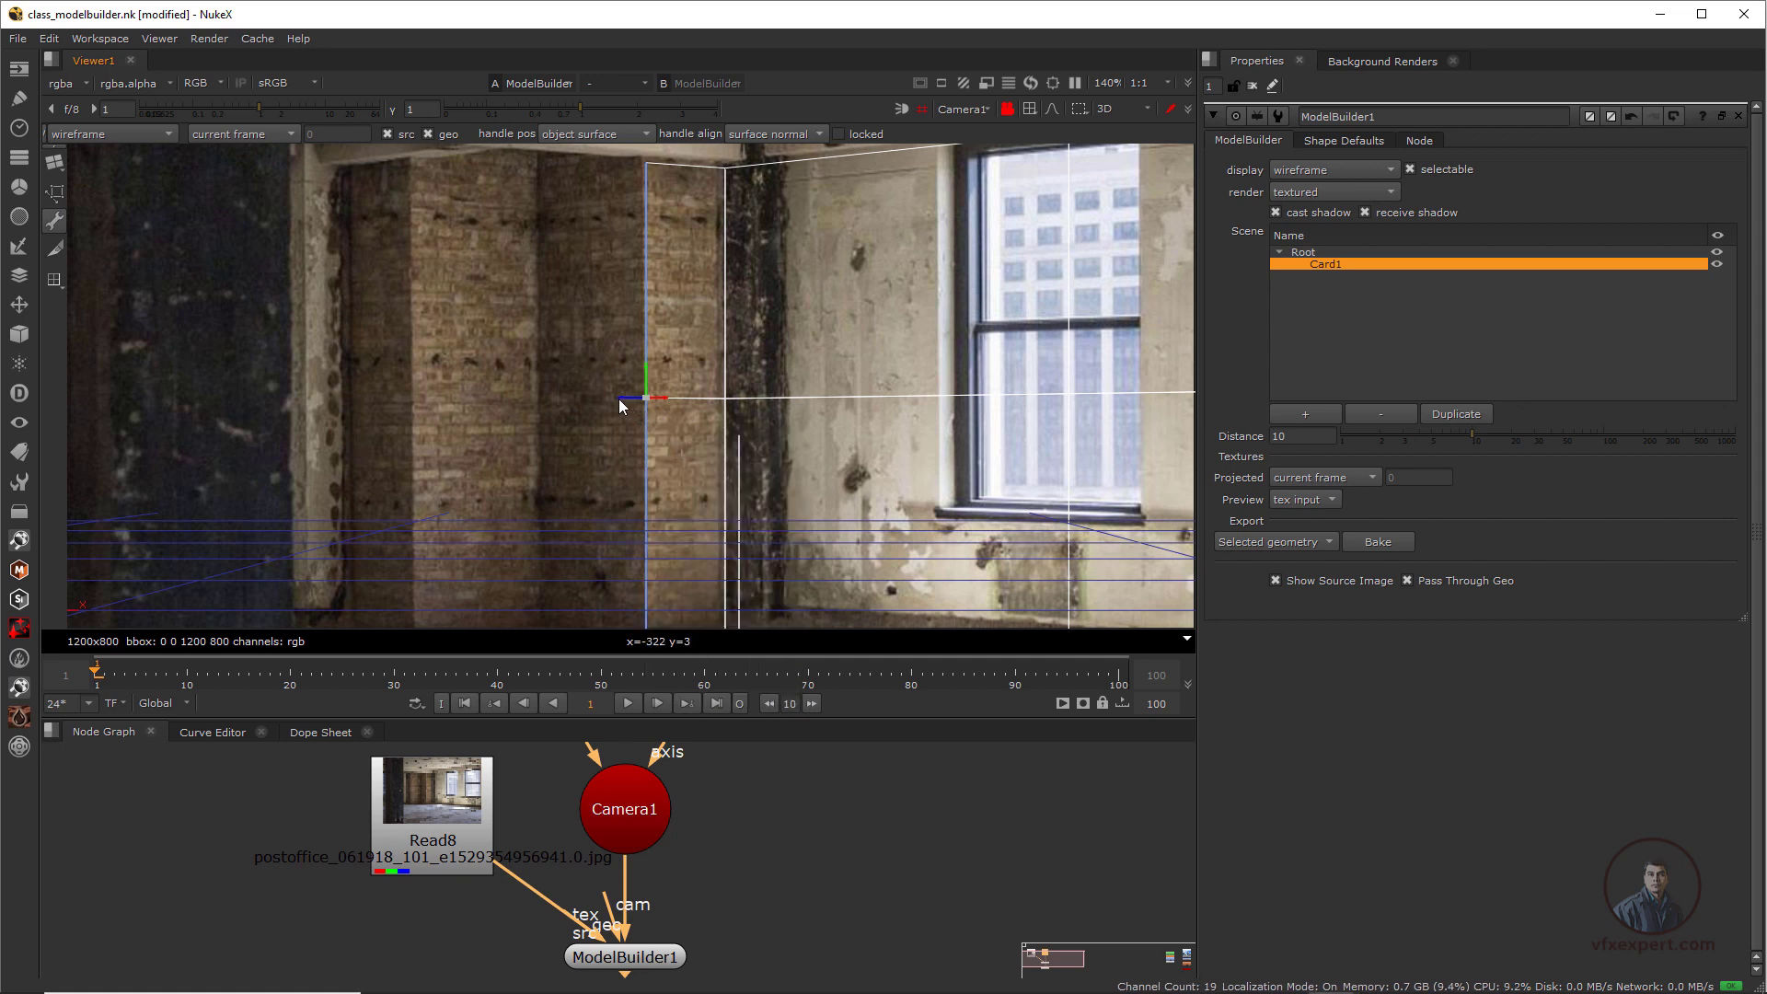
left_click_drag(619, 400, 524, 412)
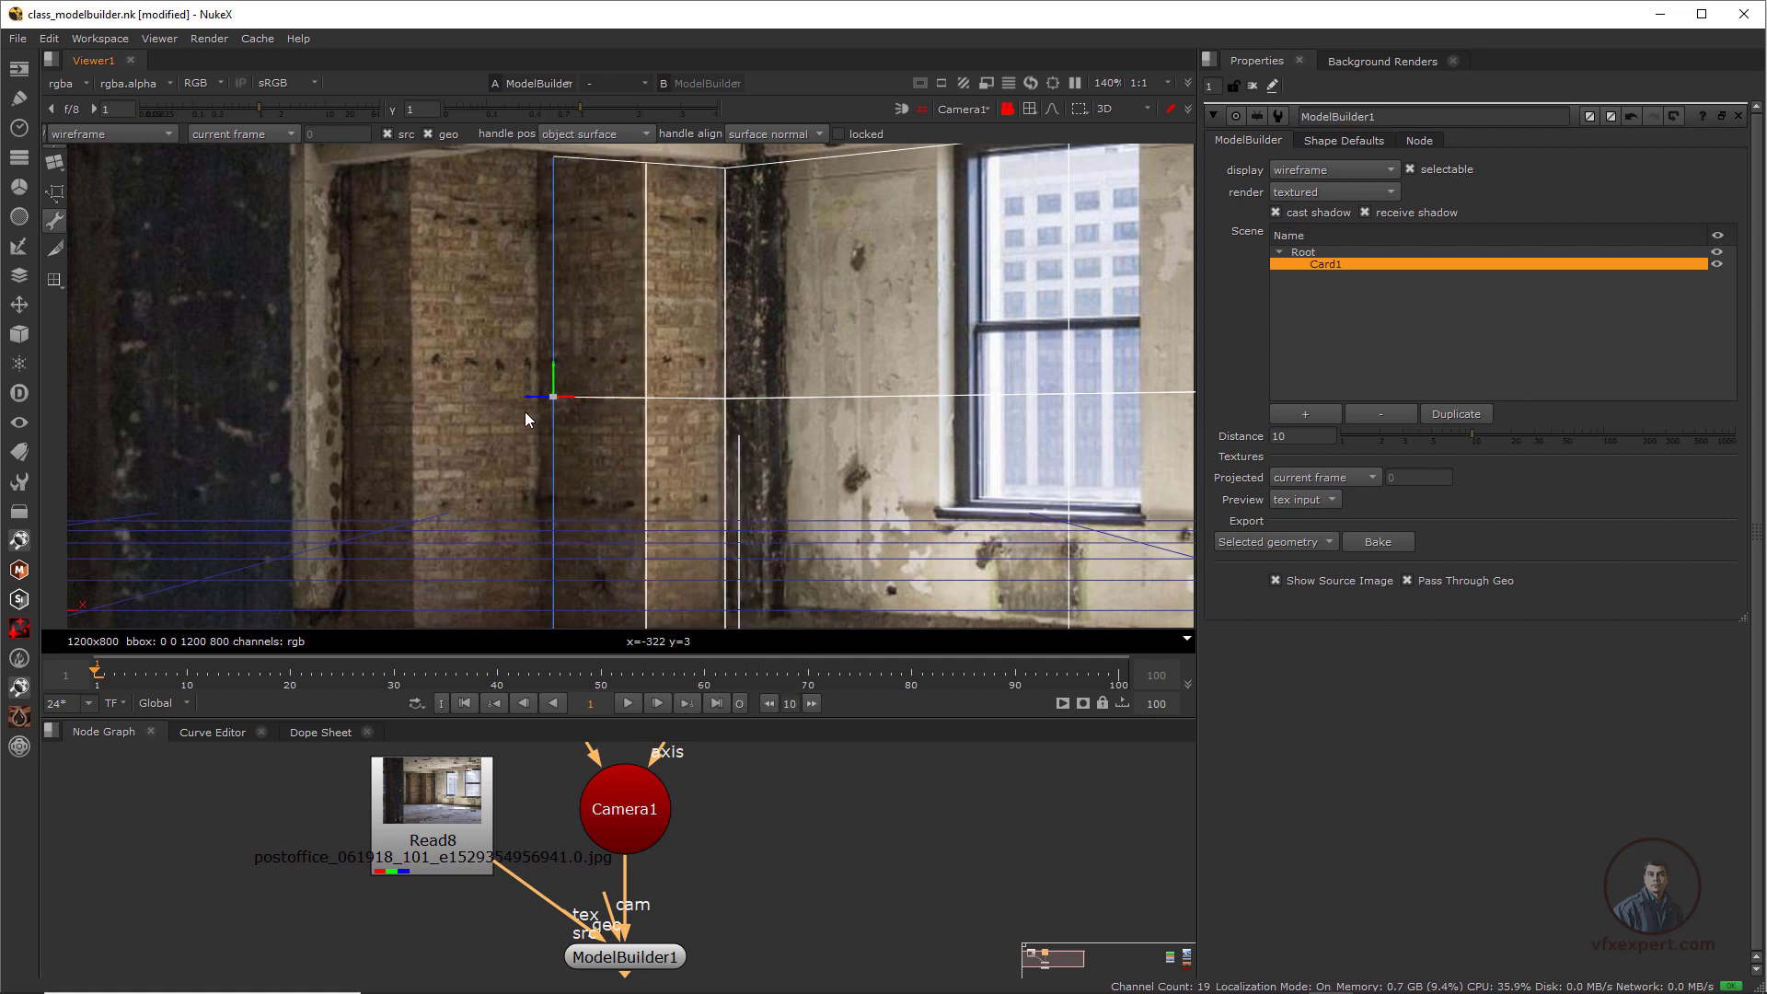
key("ctrl+z")
left_click_drag(669, 400, 562, 416)
middle_click_drag(766, 358, 934, 508)
Extrude the outer vertical edges once more along the next brick face to the protruding pier's corner
key("F9")
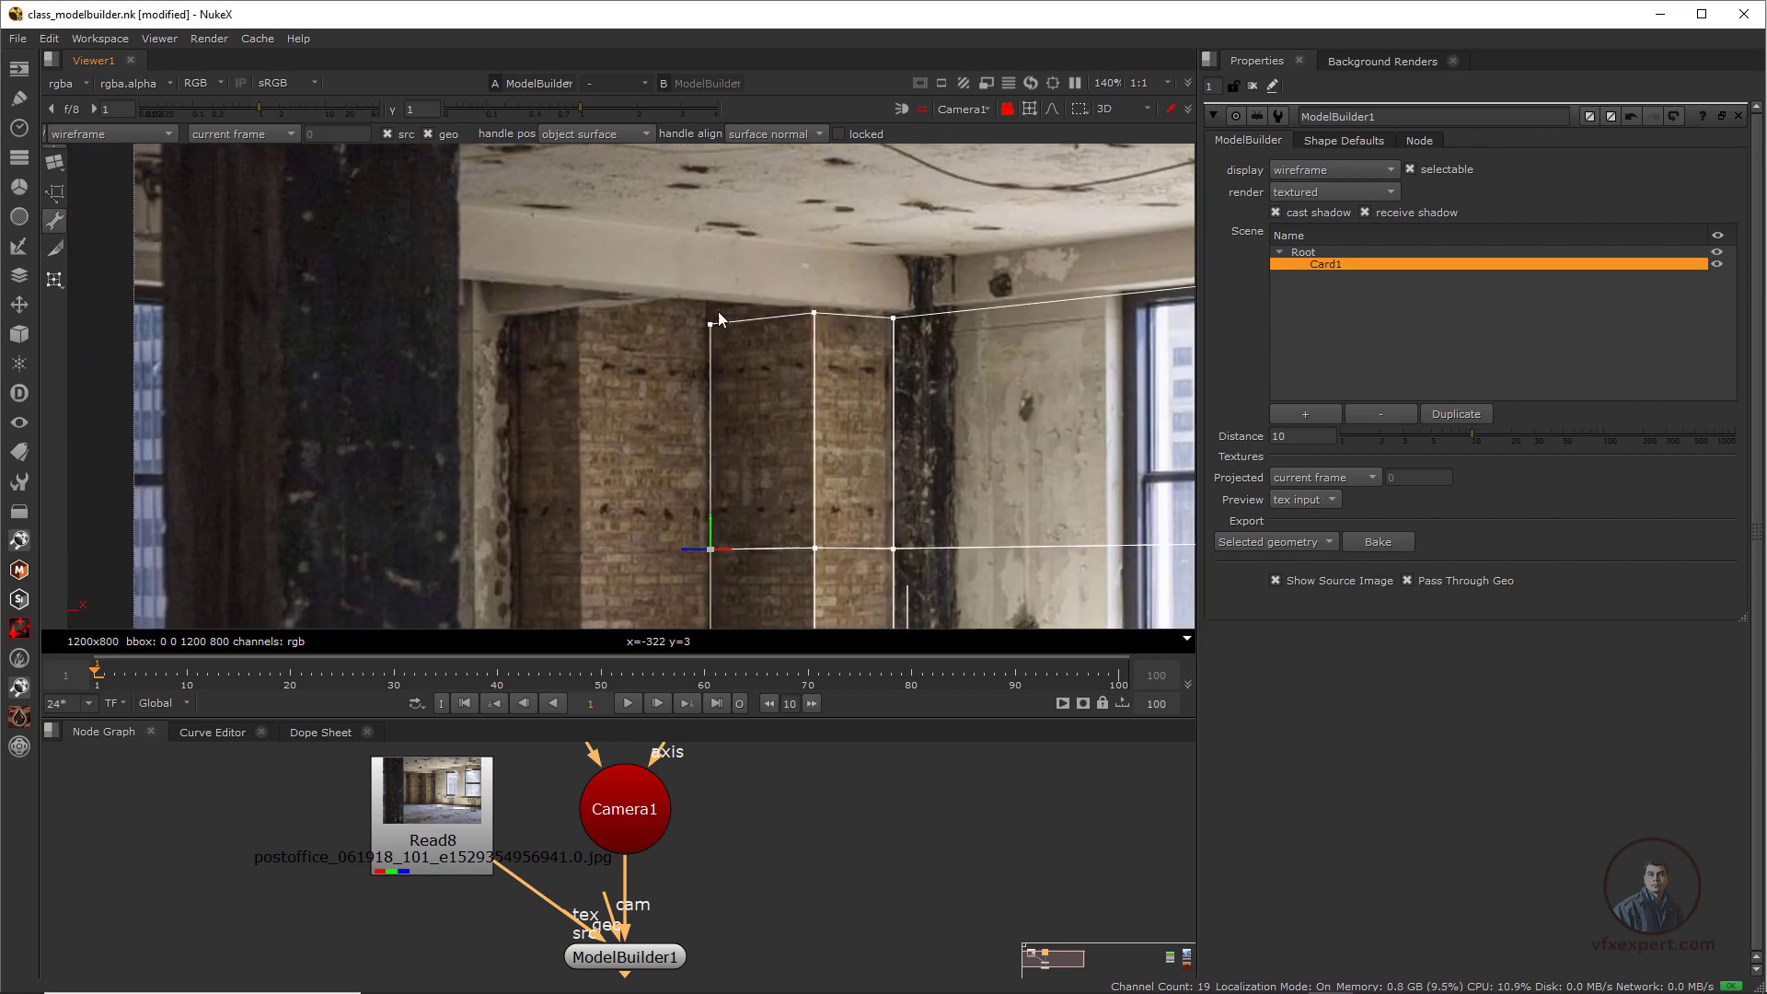
scroll(792, 366, "down", 2)
scroll(826, 394, "up", 2)
middle_click_drag(741, 572, 898, 481)
scroll(826, 394, "down", 1)
key("F10")
left_click(888, 369)
right_click(888, 462)
left_click(931, 690)
left_click_drag(863, 396, 749, 397)
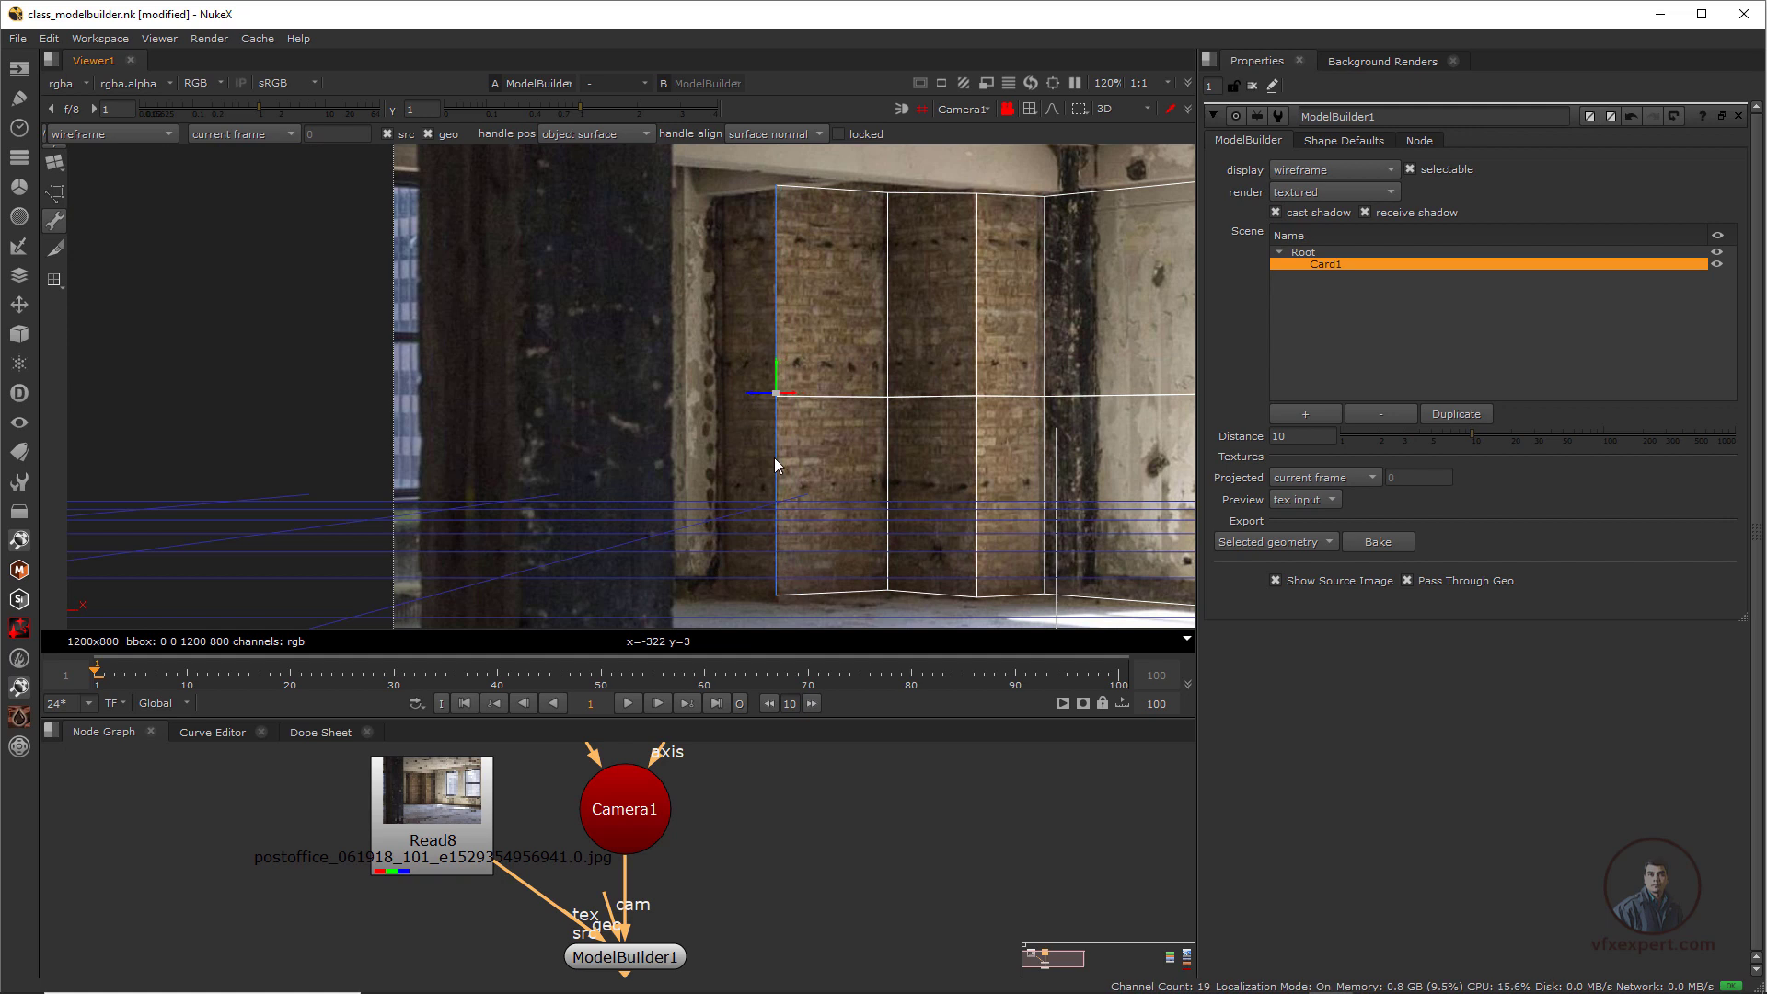
Extrude the outer vertical edges again and pull them out along the red axis, adjusting them in the unlocked default perspective view
right_click(776, 458)
left_click(836, 666)
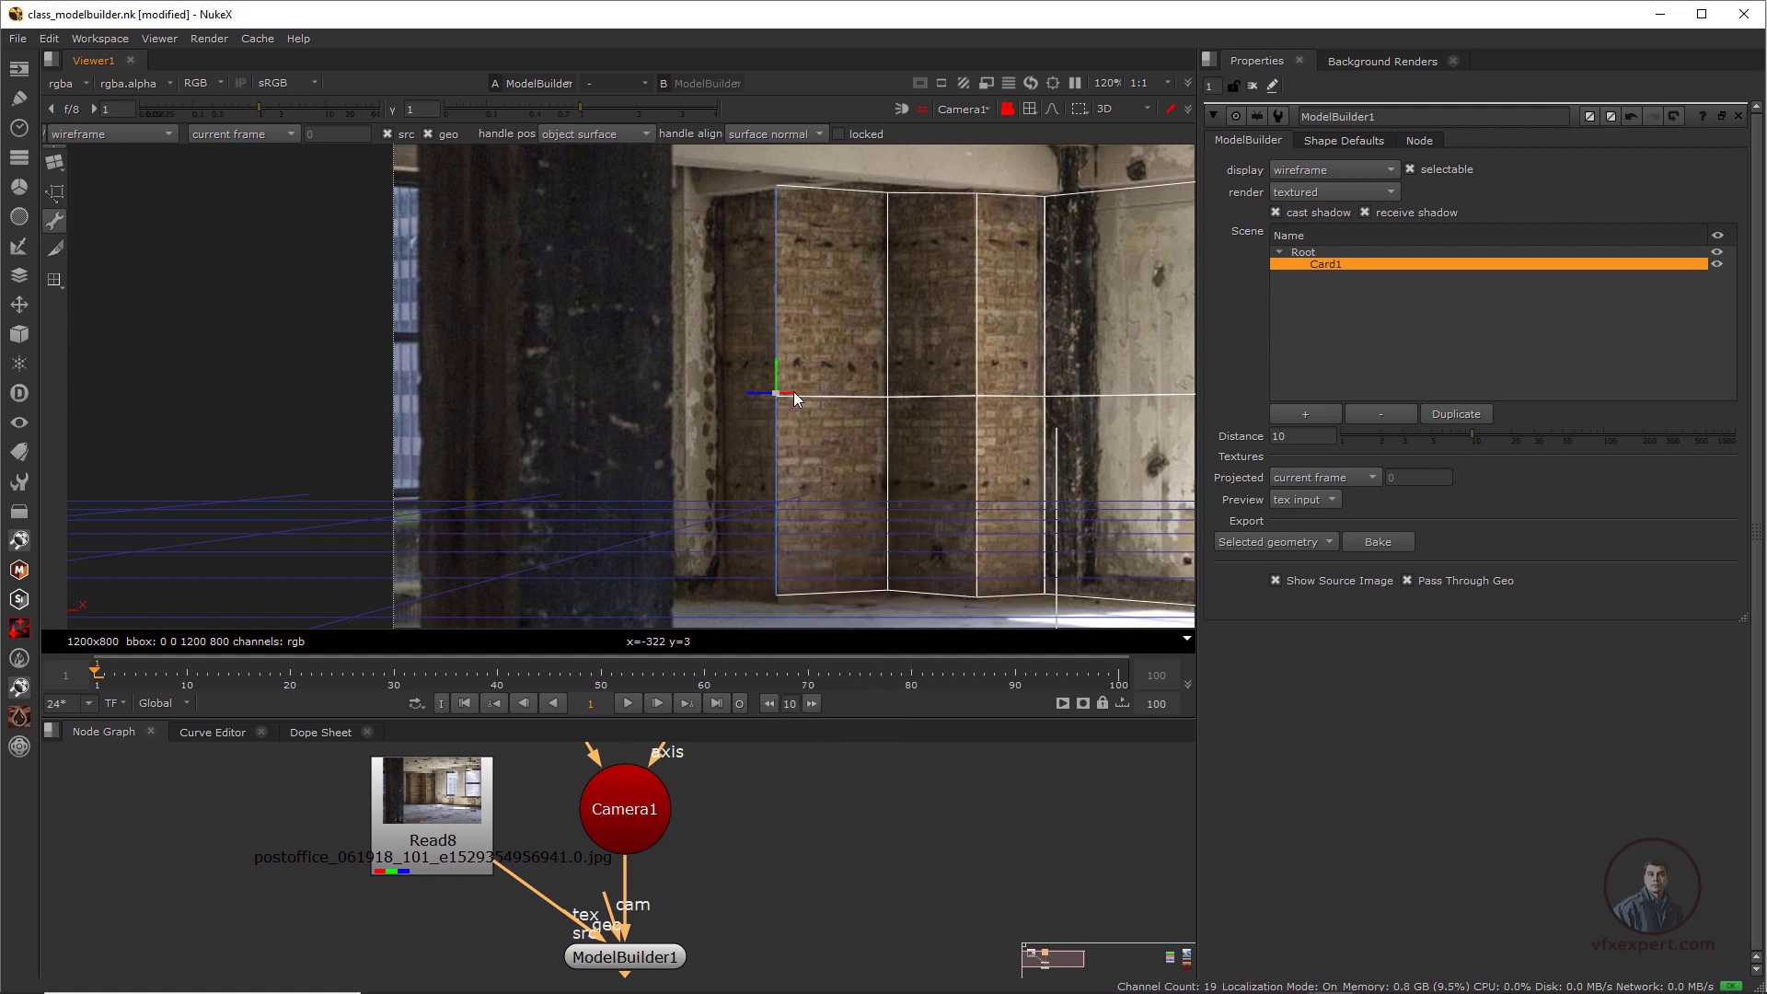
left_click_drag(795, 397, 776, 405)
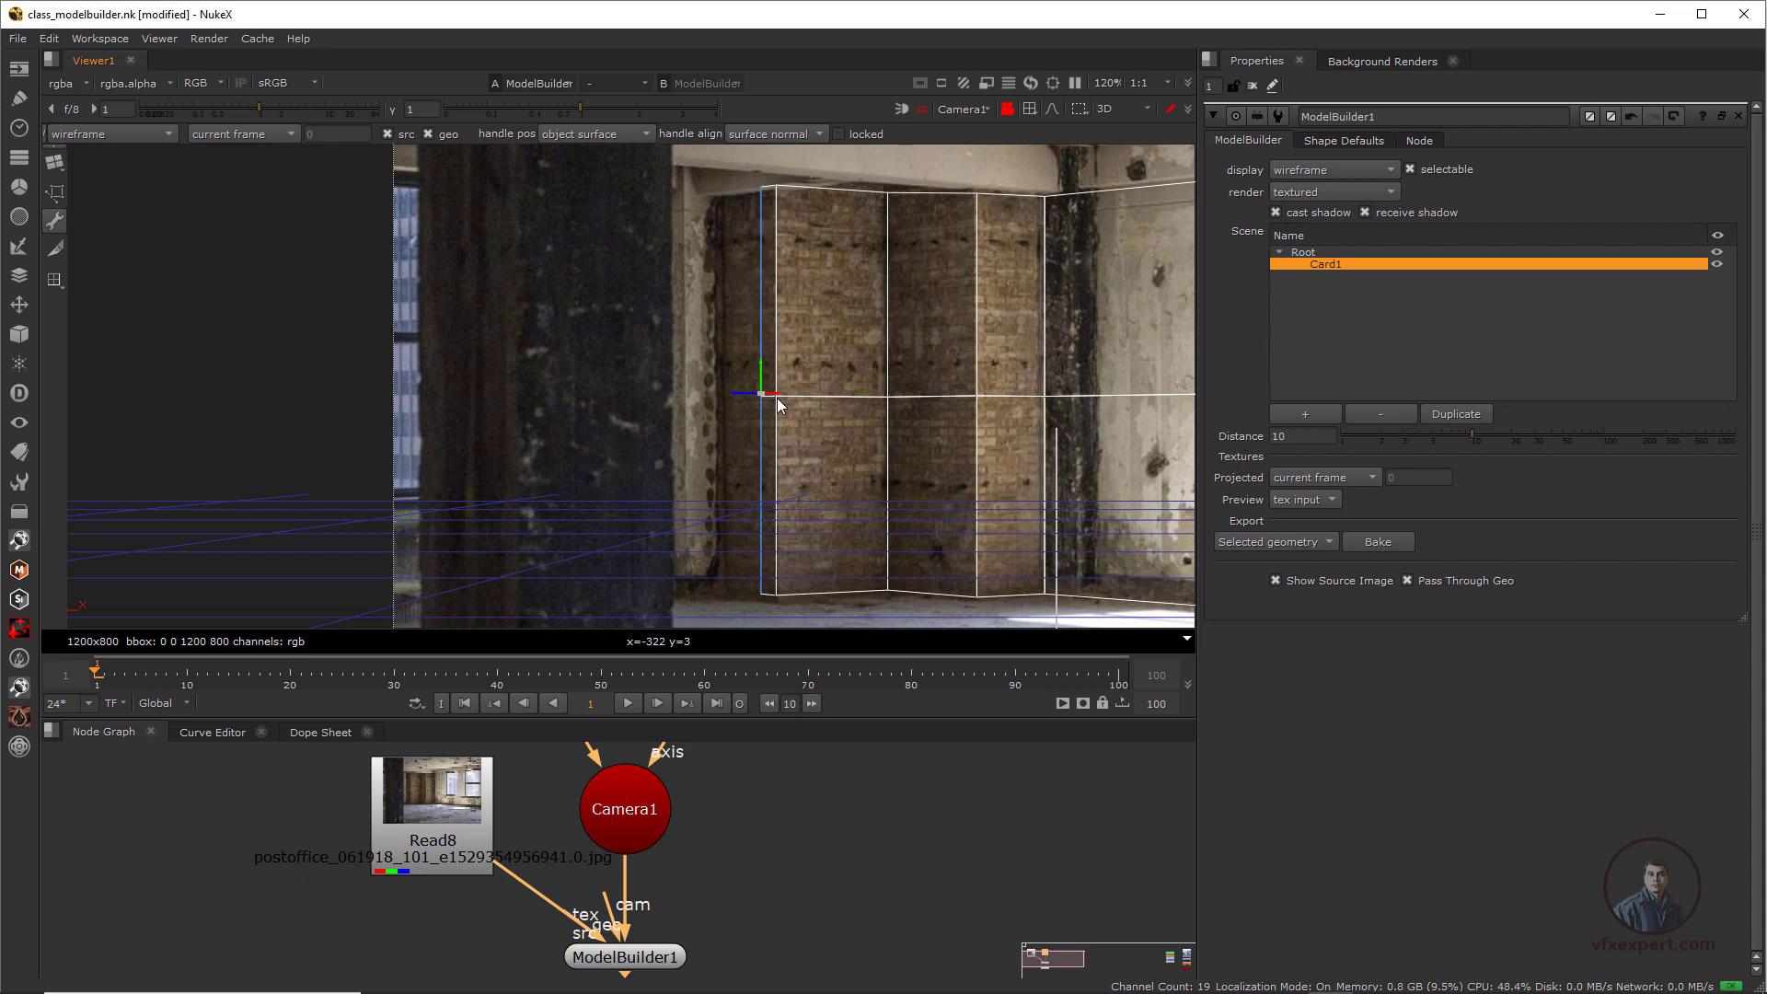
left_click(981, 109)
left_click(981, 130)
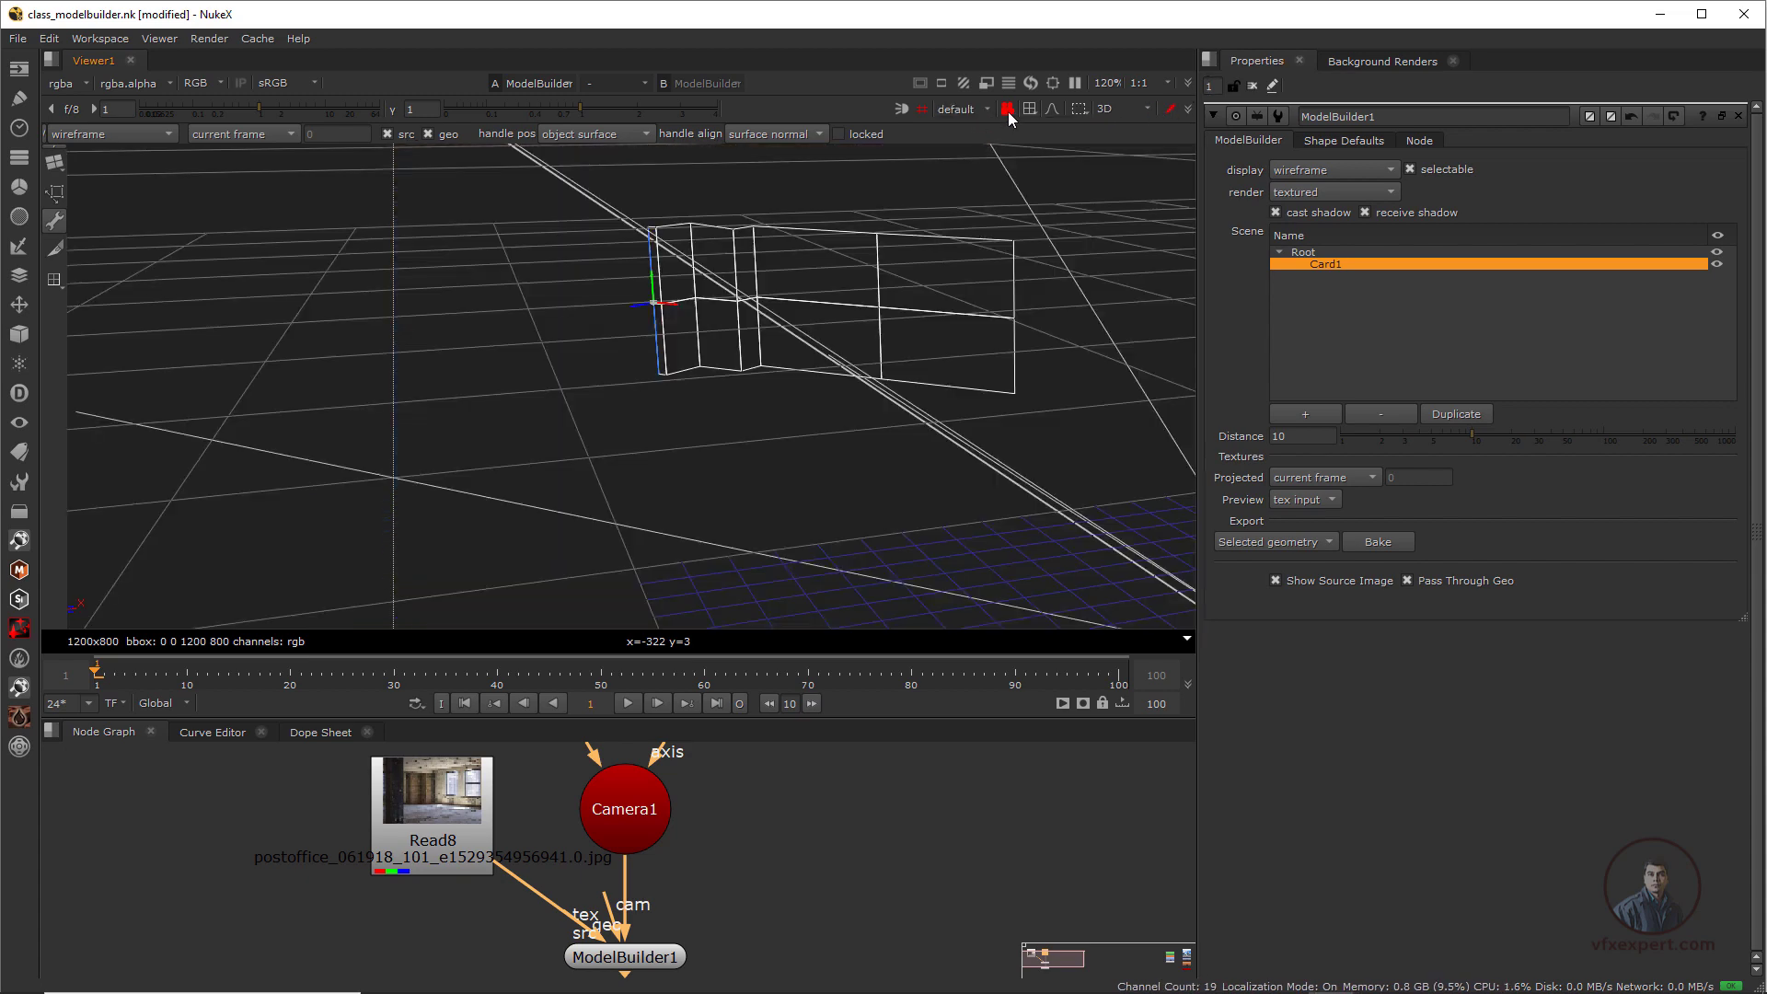
middle_click_drag(276, 304, 584, 550)
scroll(472, 373, "up", 4)
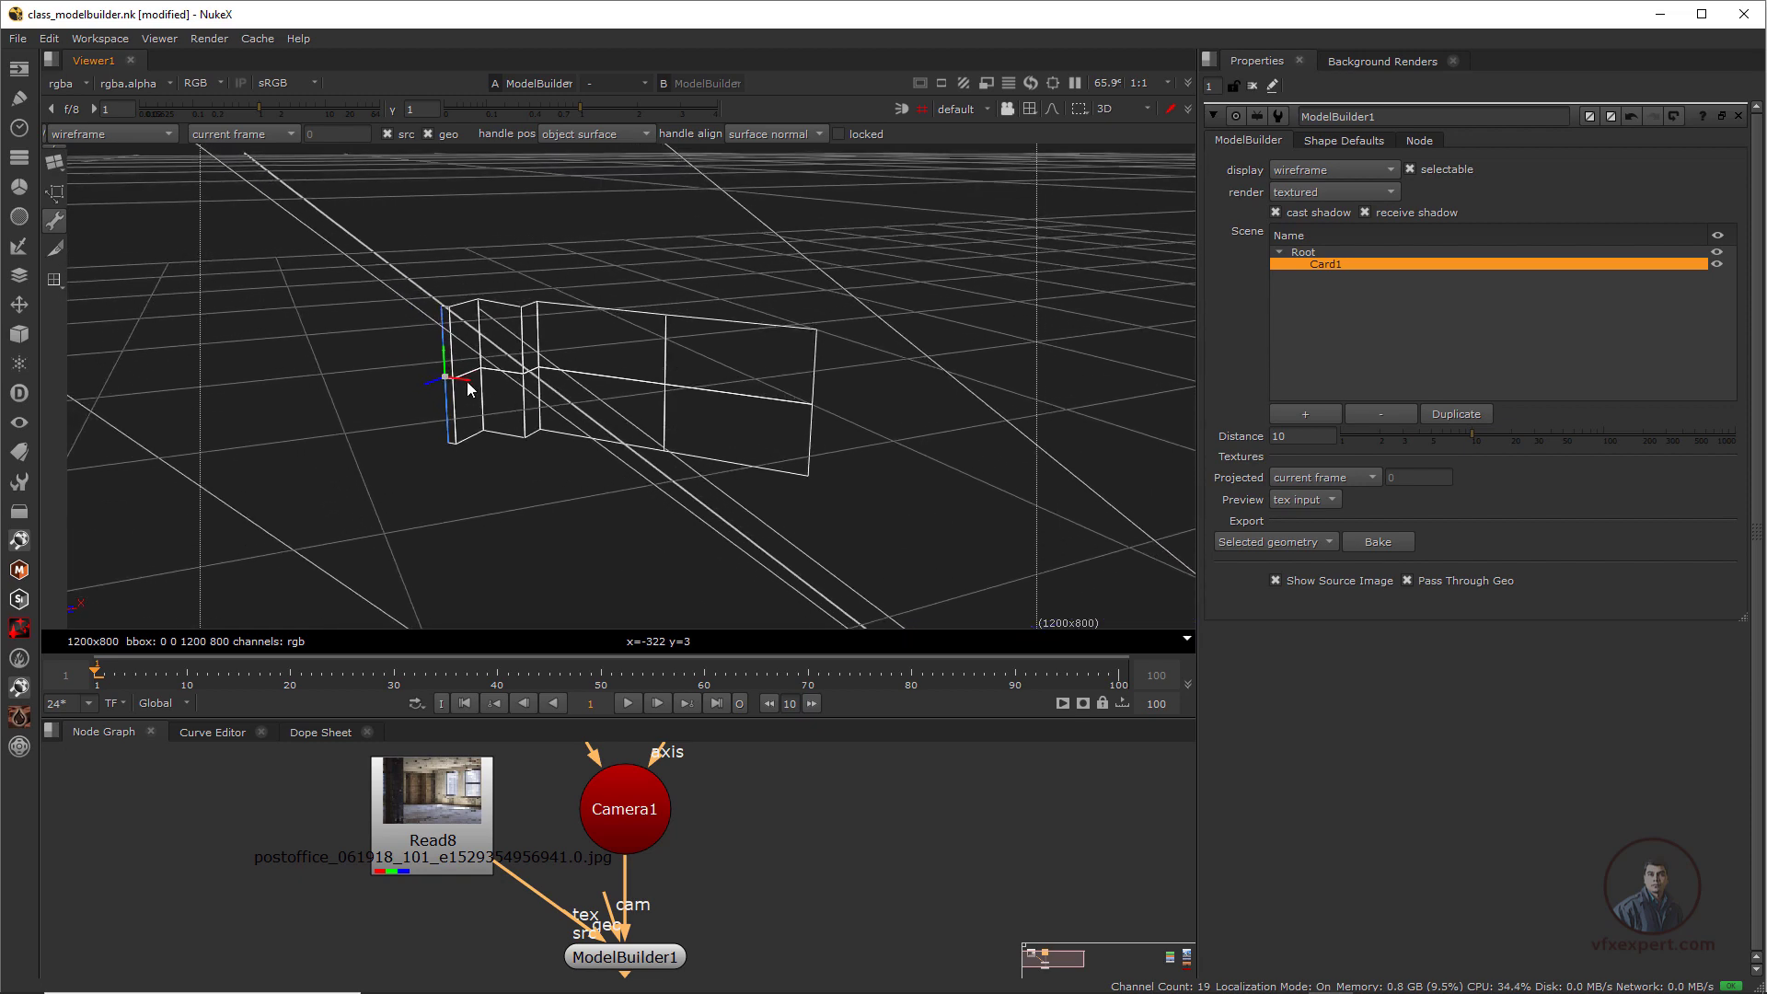
left_click_drag(467, 381, 444, 416)
left_click_drag(527, 488, 764, 341, "ctrl")
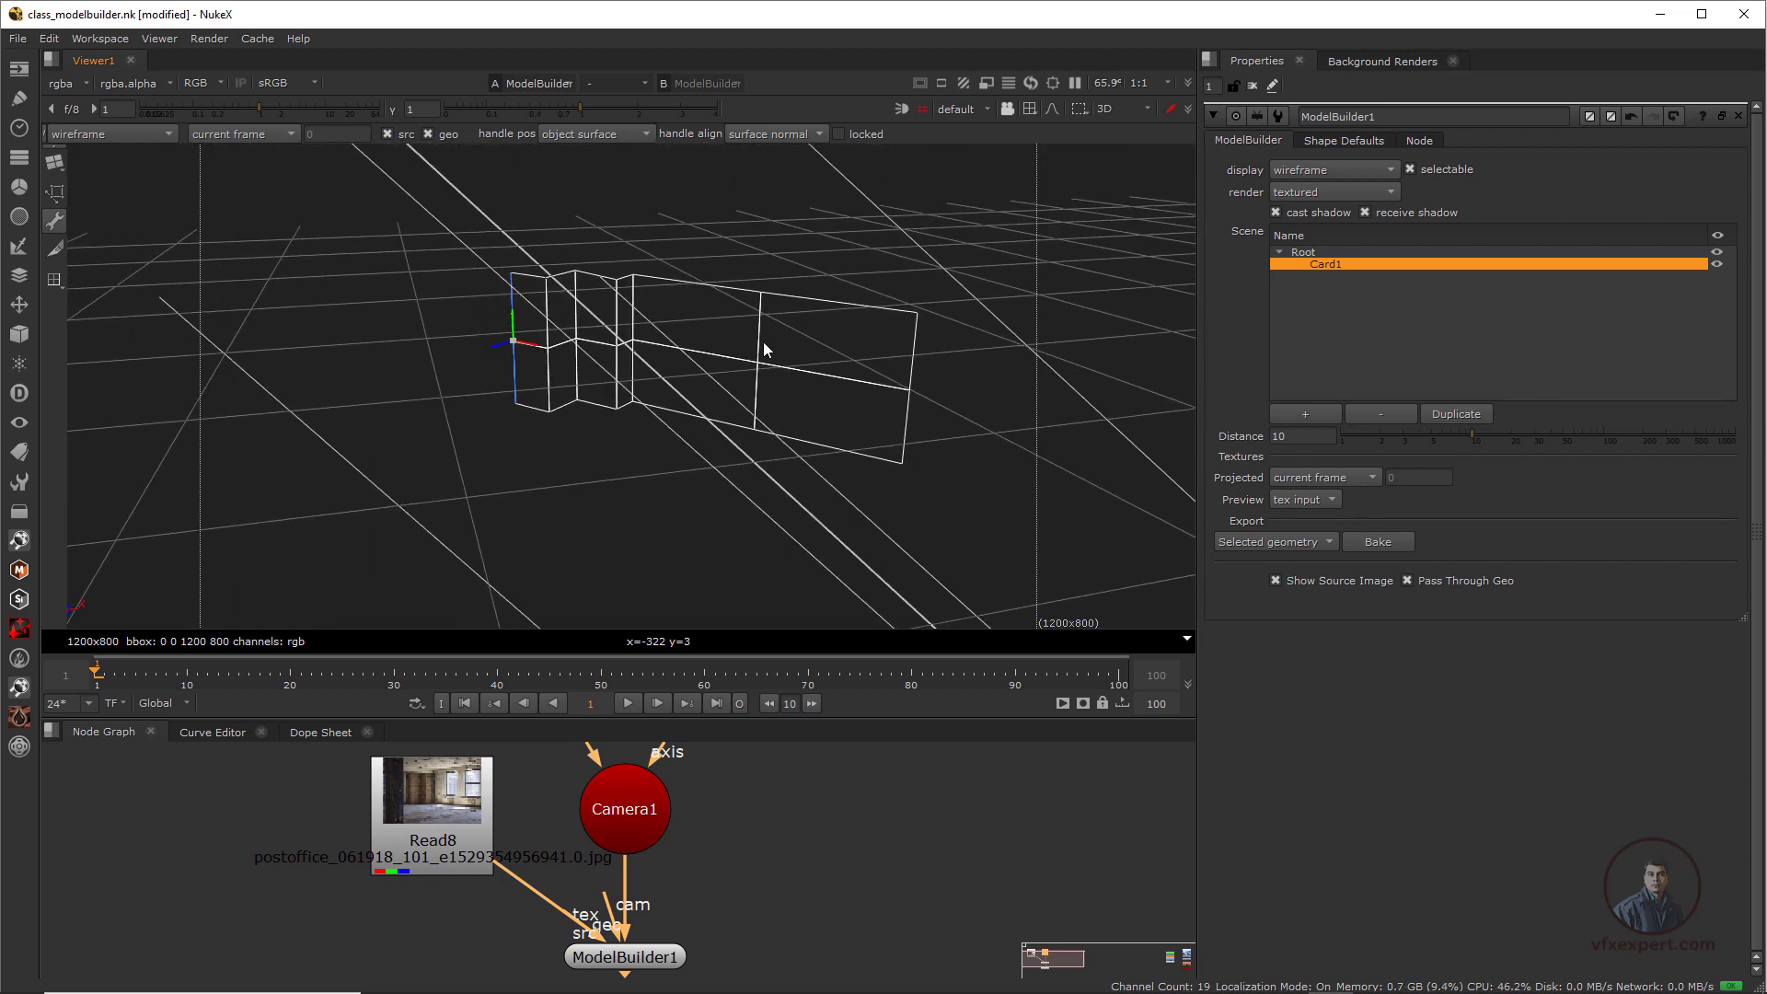
Lock the view back to Camera1 and shift the extruded edges along the red axis to the brick face's outer corner
left_click(990, 109)
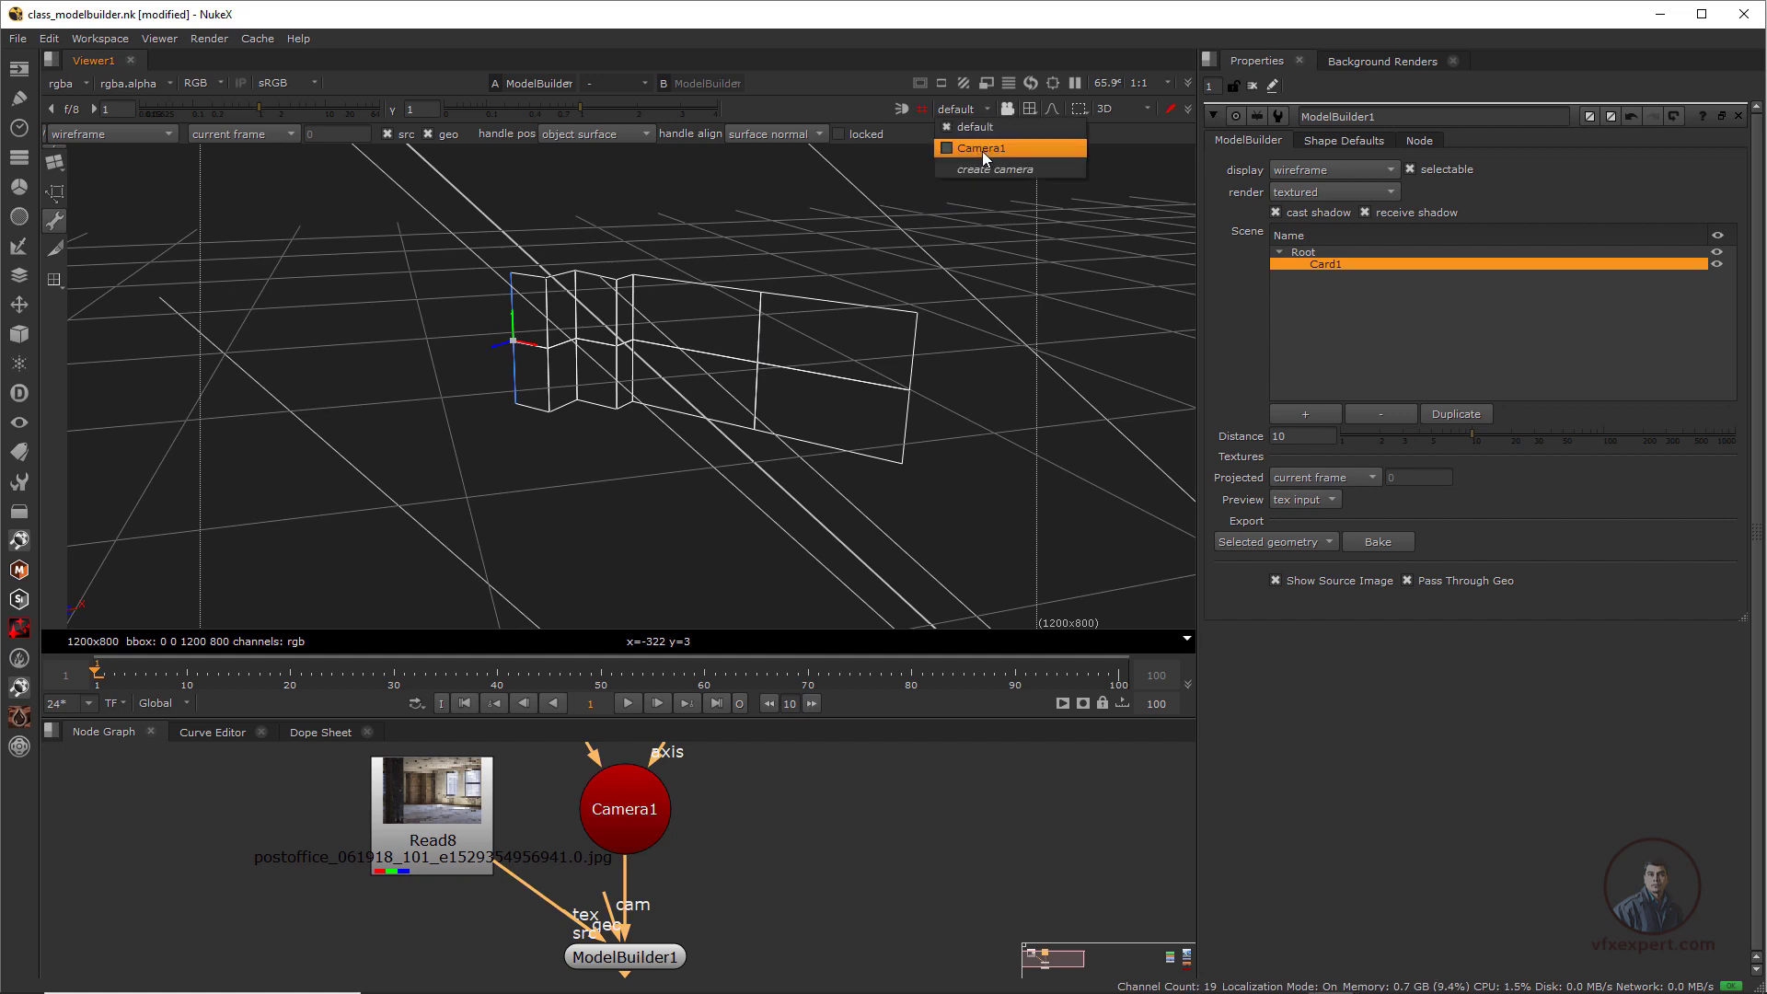
left_click(981, 150)
left_click(1008, 109)
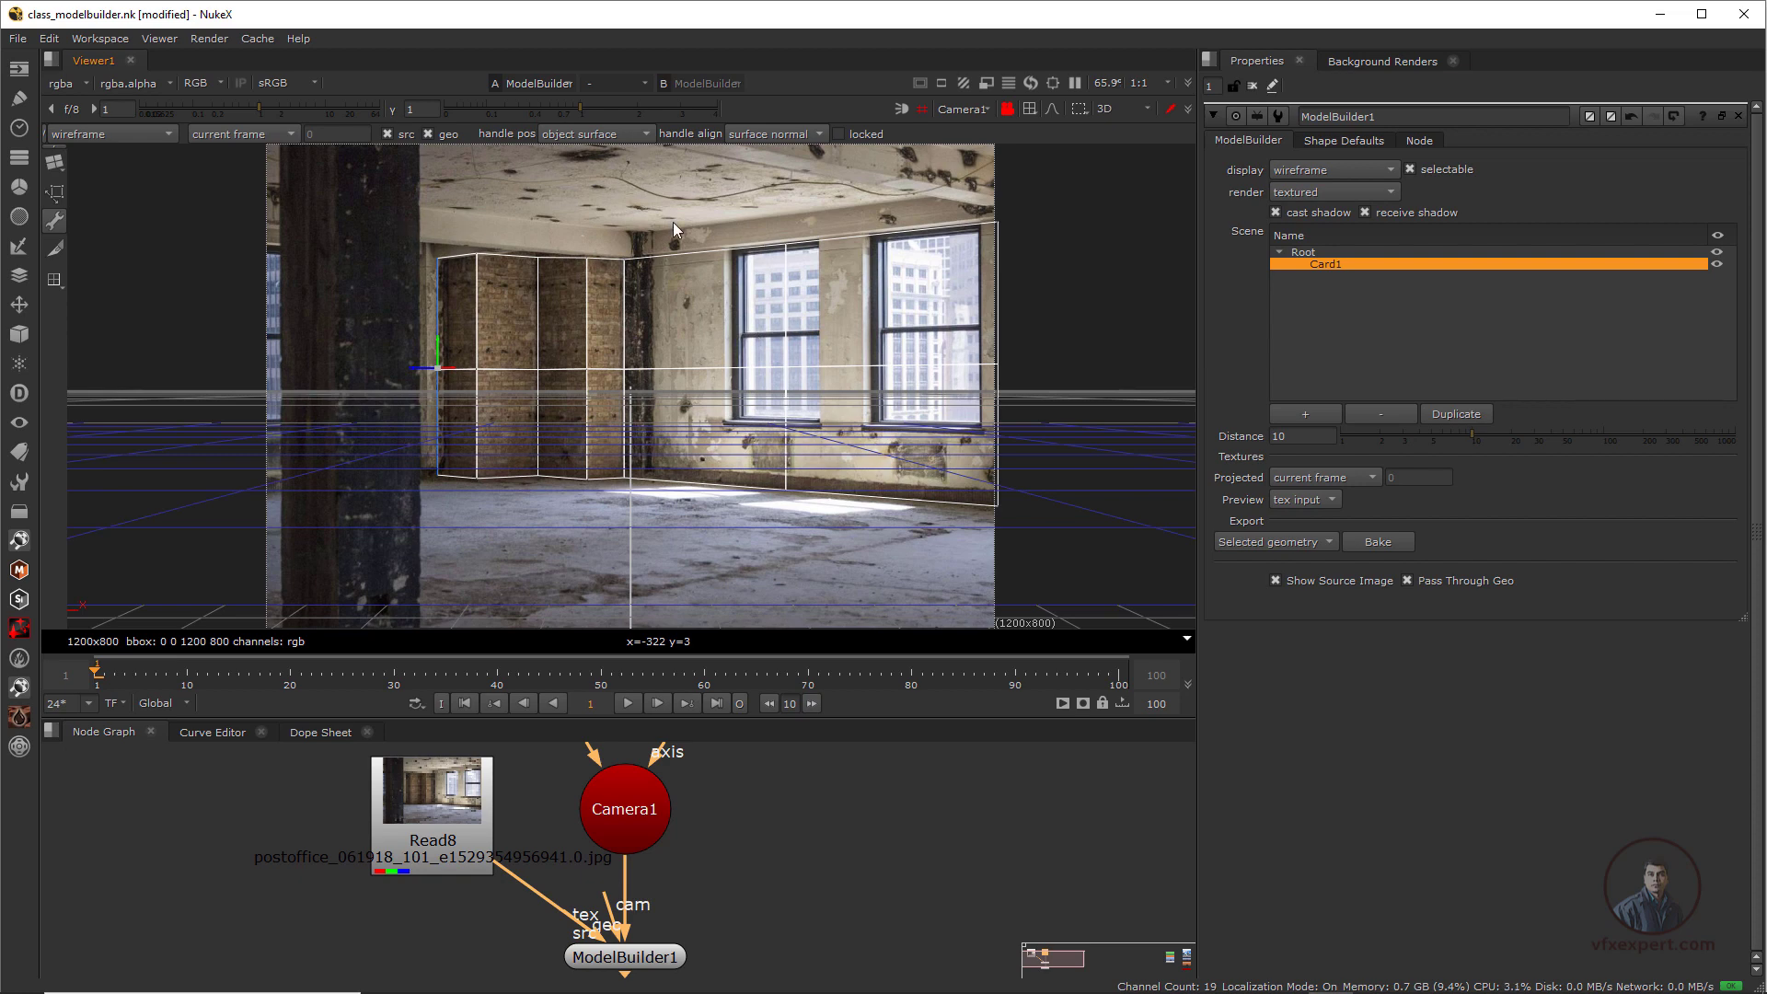
scroll(581, 412, "up", 2)
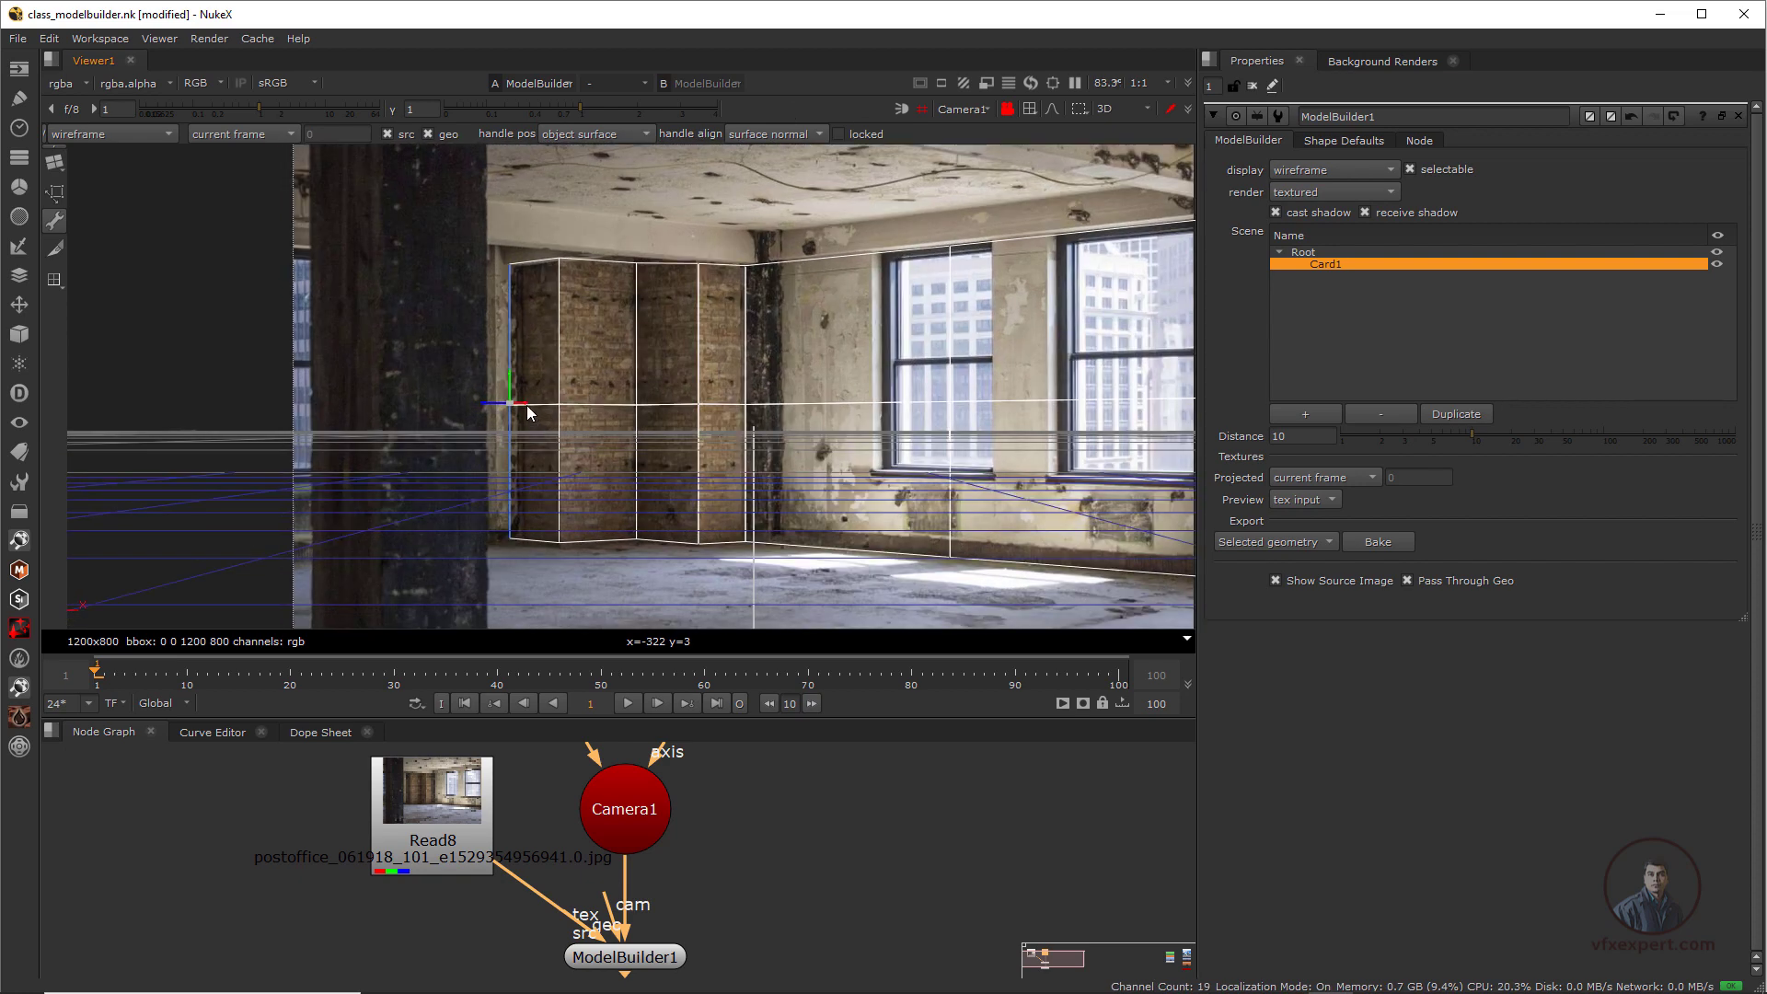
left_click_drag(528, 404, 534, 403)
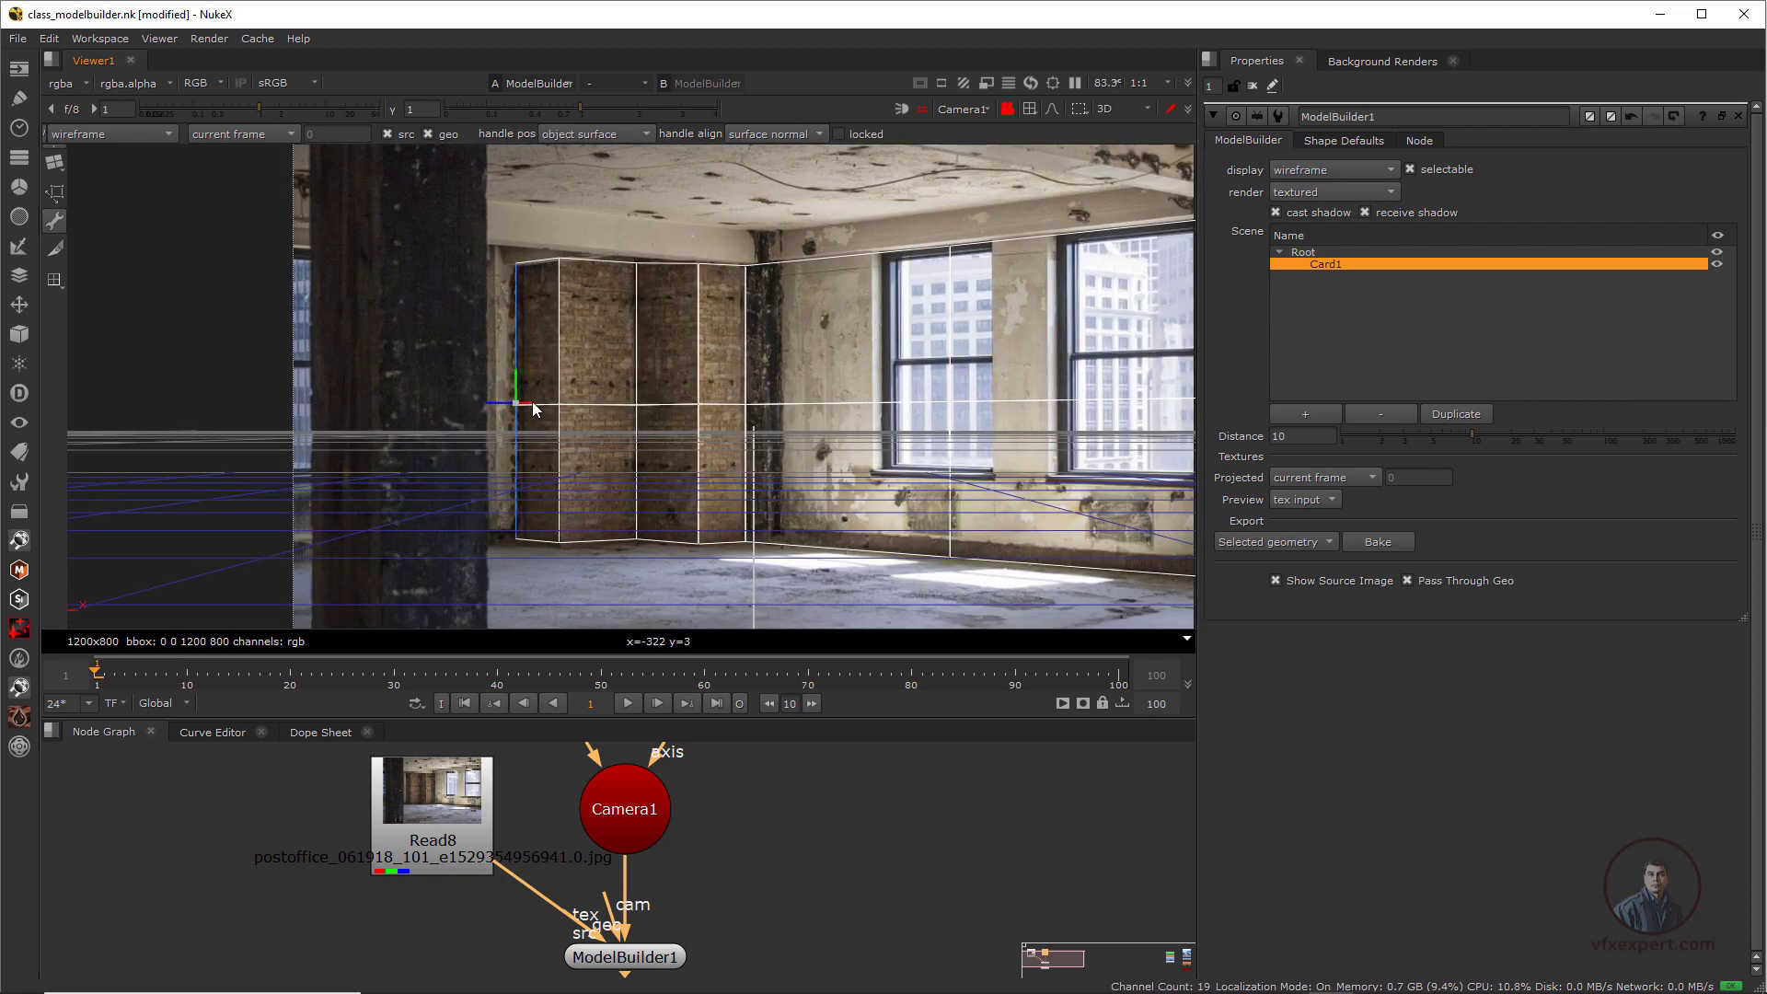
Extend the card across the plaster strip and behind the dark column to the photo's border, aligning the intermediate edge with the column's side
scroll(502, 421, "up", 2)
scroll(503, 419, "up", 2)
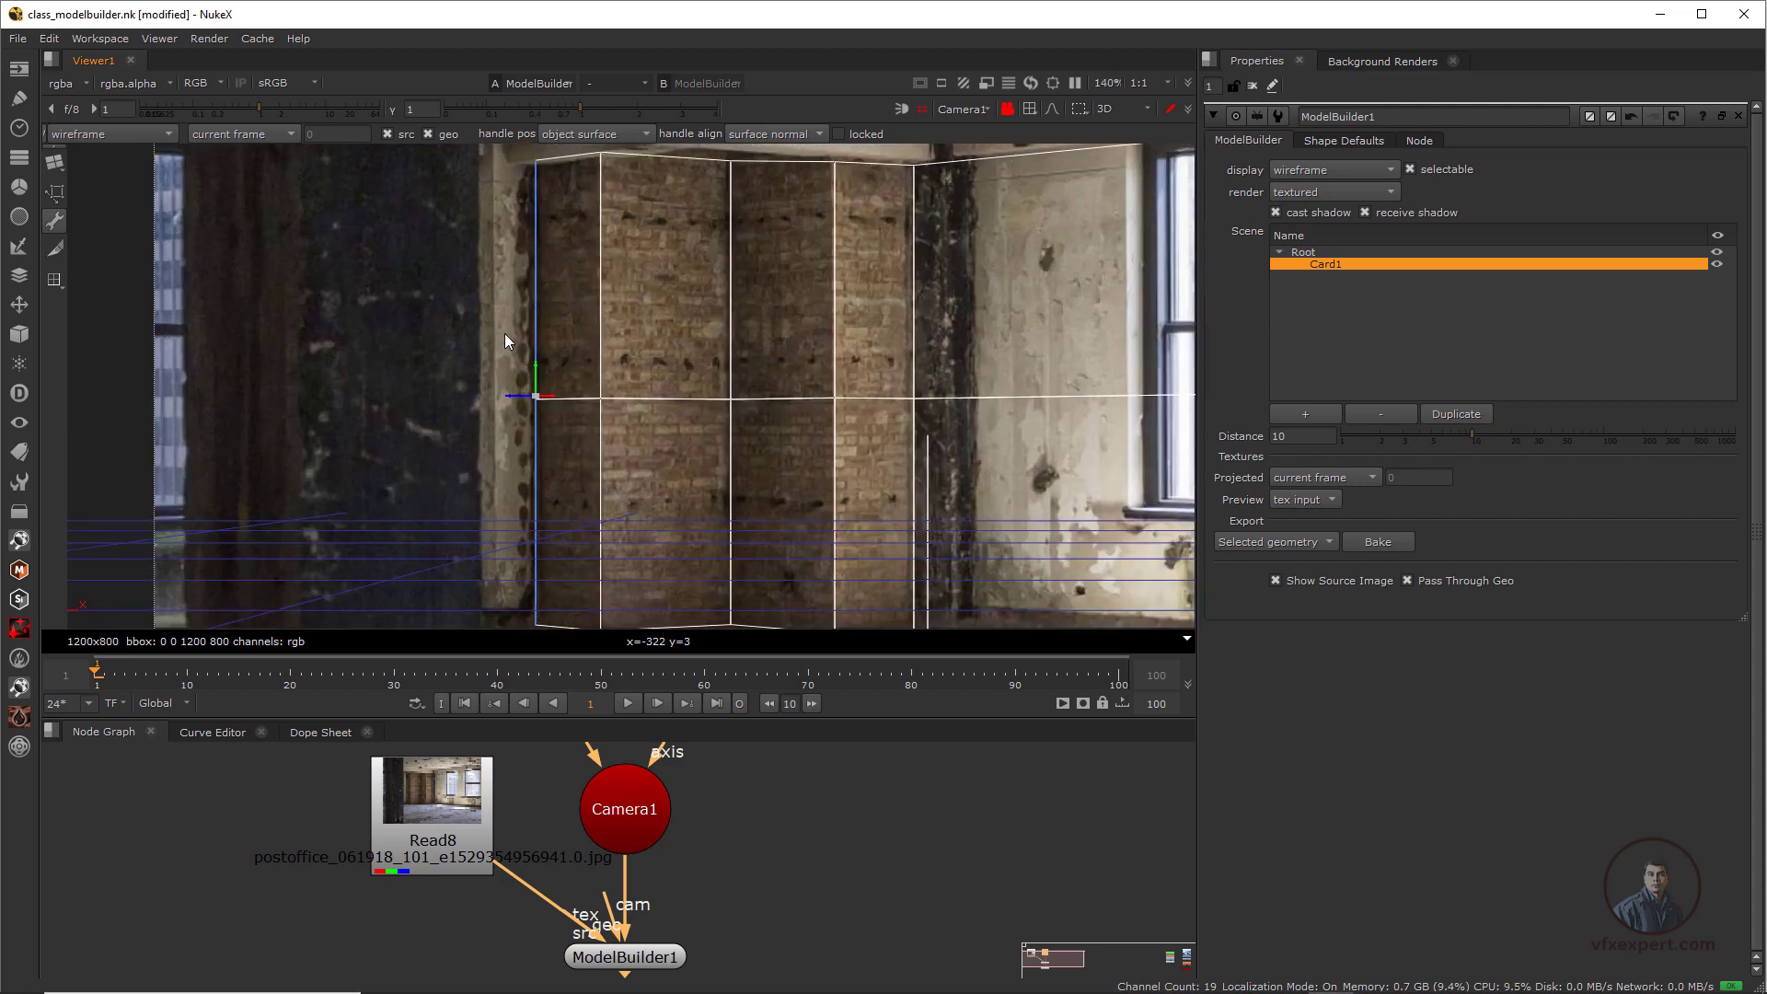
scroll(580, 425, "up", 1)
left_click_drag(614, 430, 274, 457)
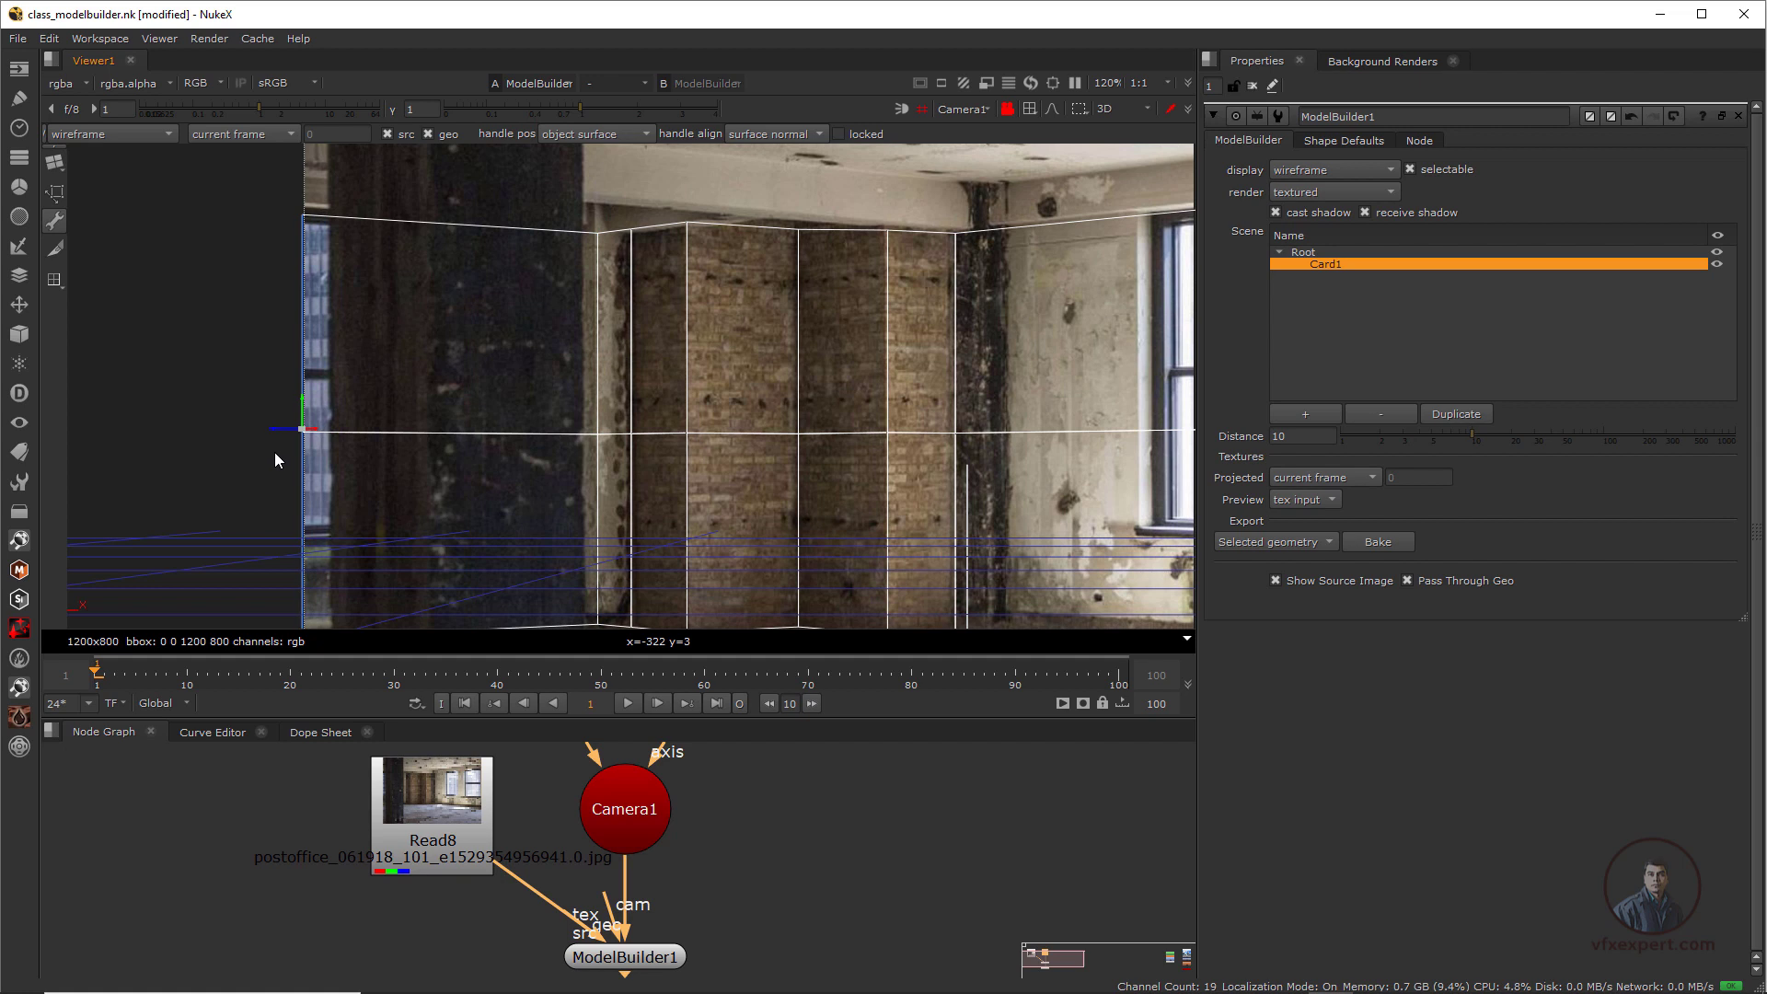
key("ctrl+z")
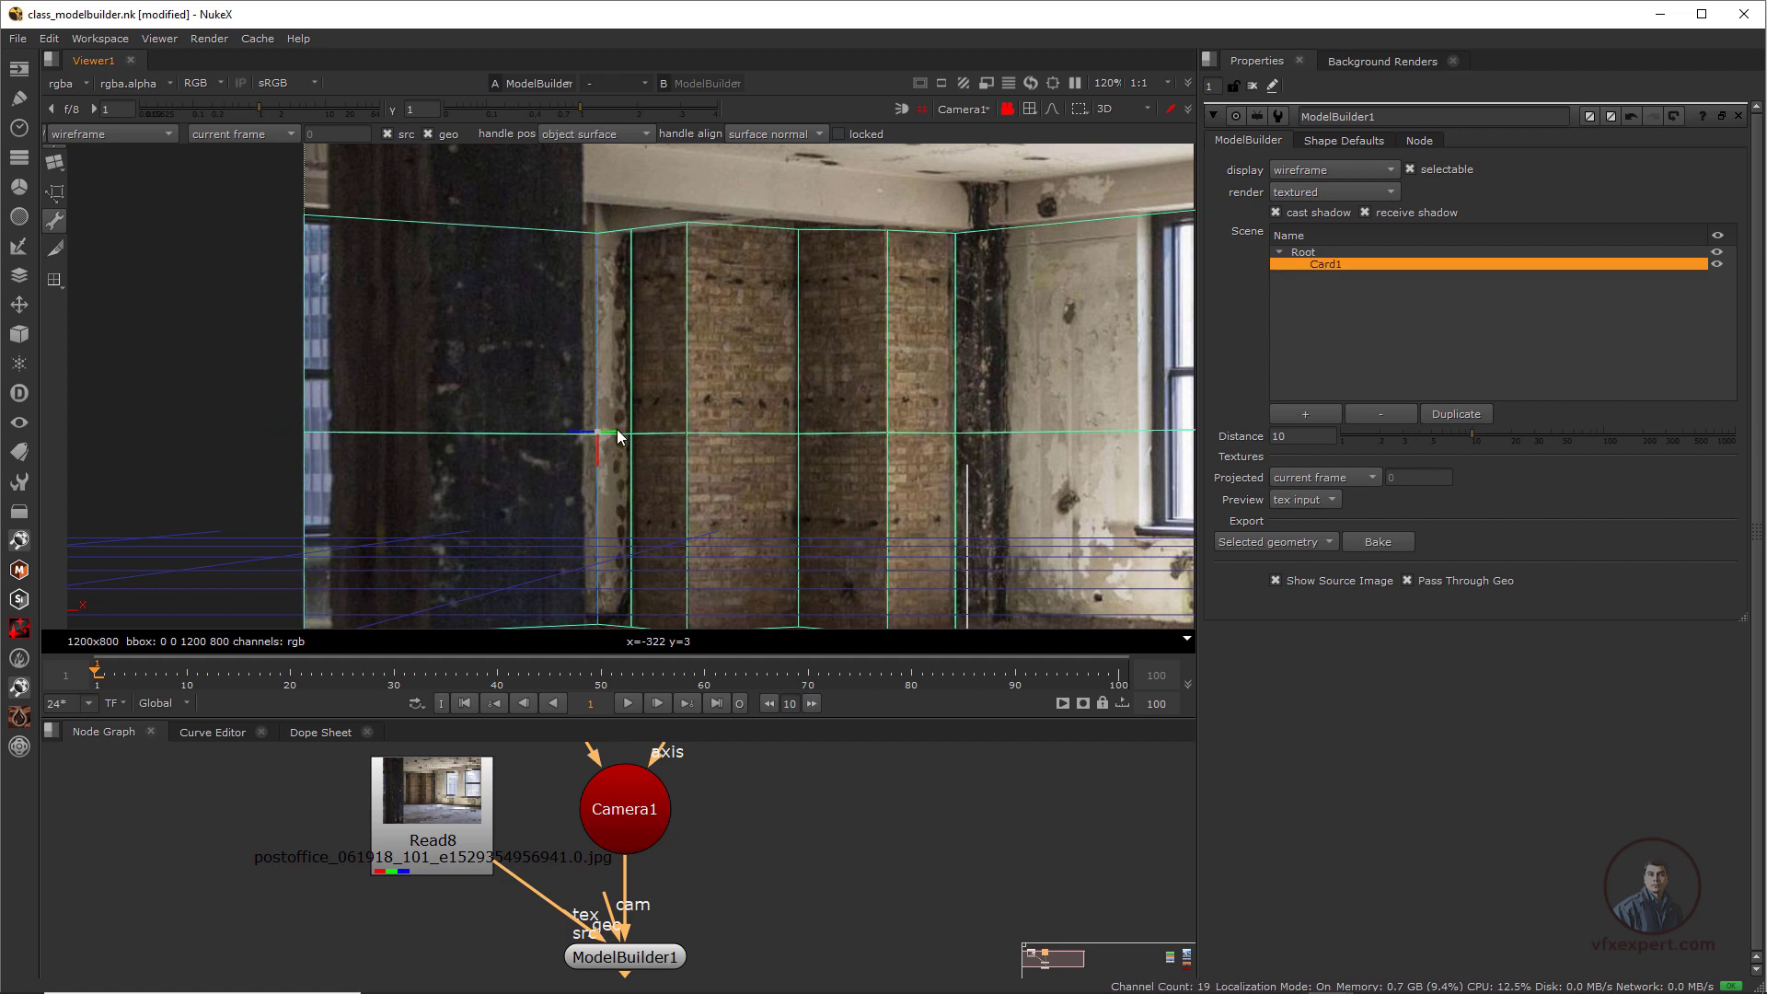
left_click_drag(614, 429, 603, 428)
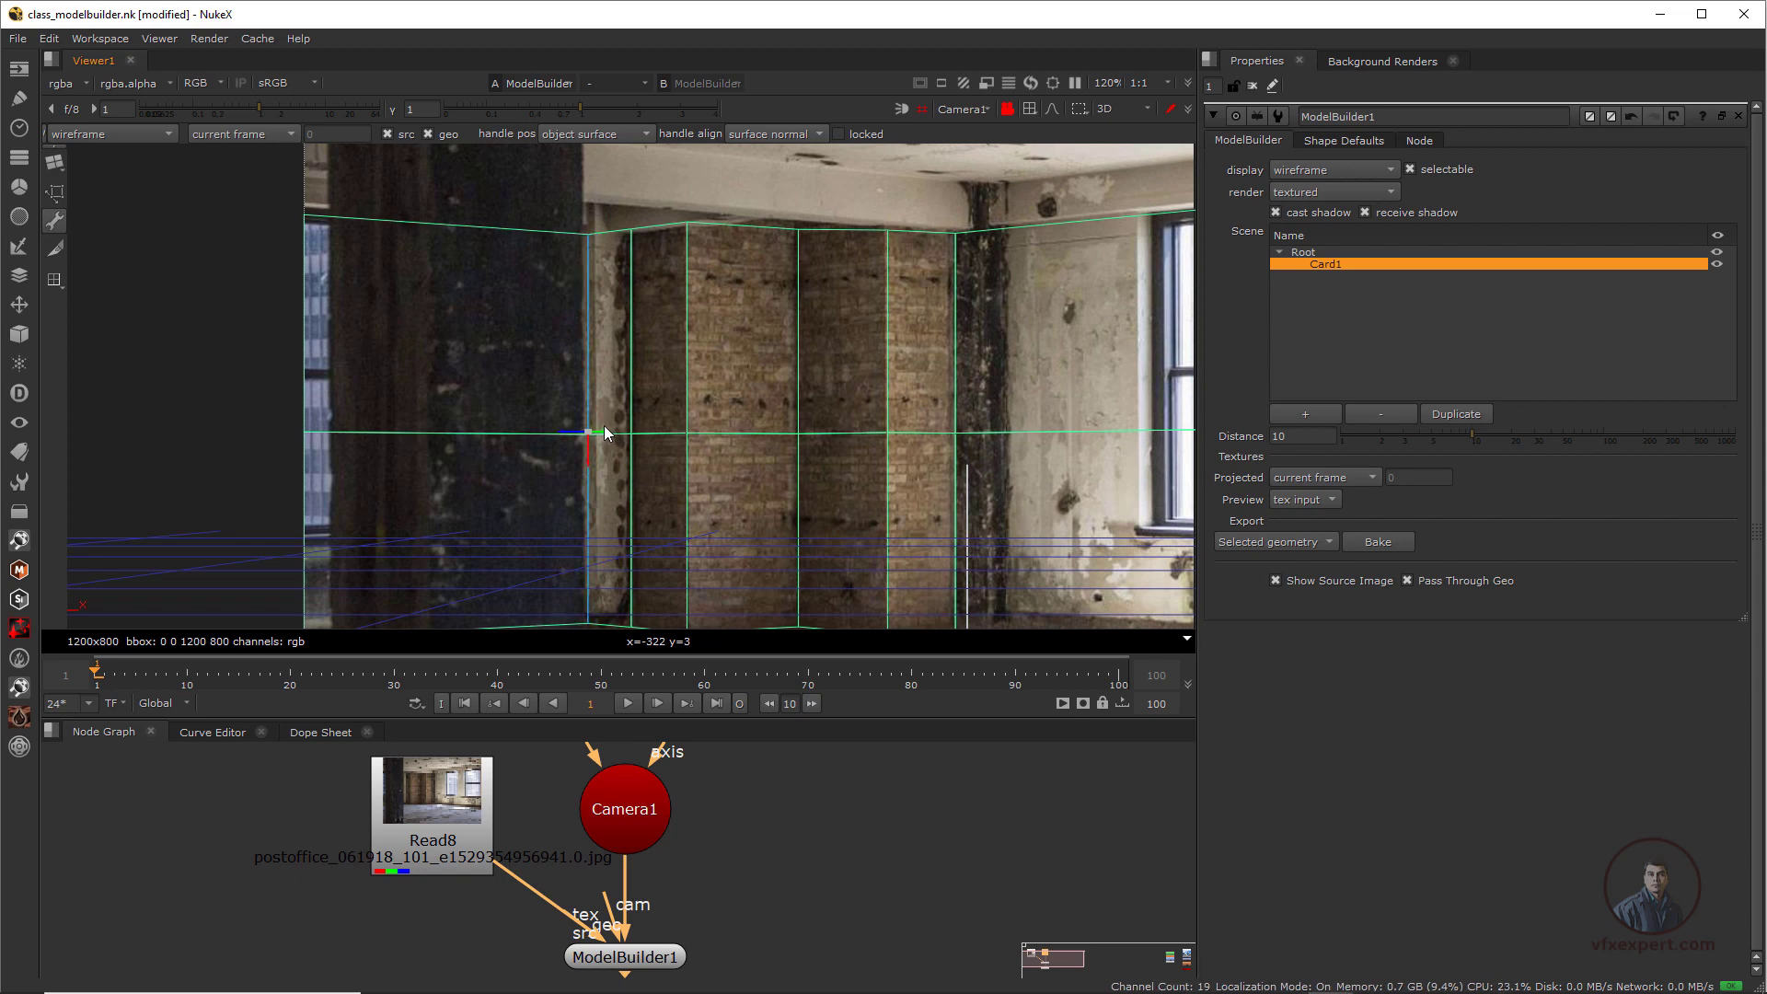
Select the card's two outermost vertical edges and move them slightly beyond the photo's border
right_click(595, 224)
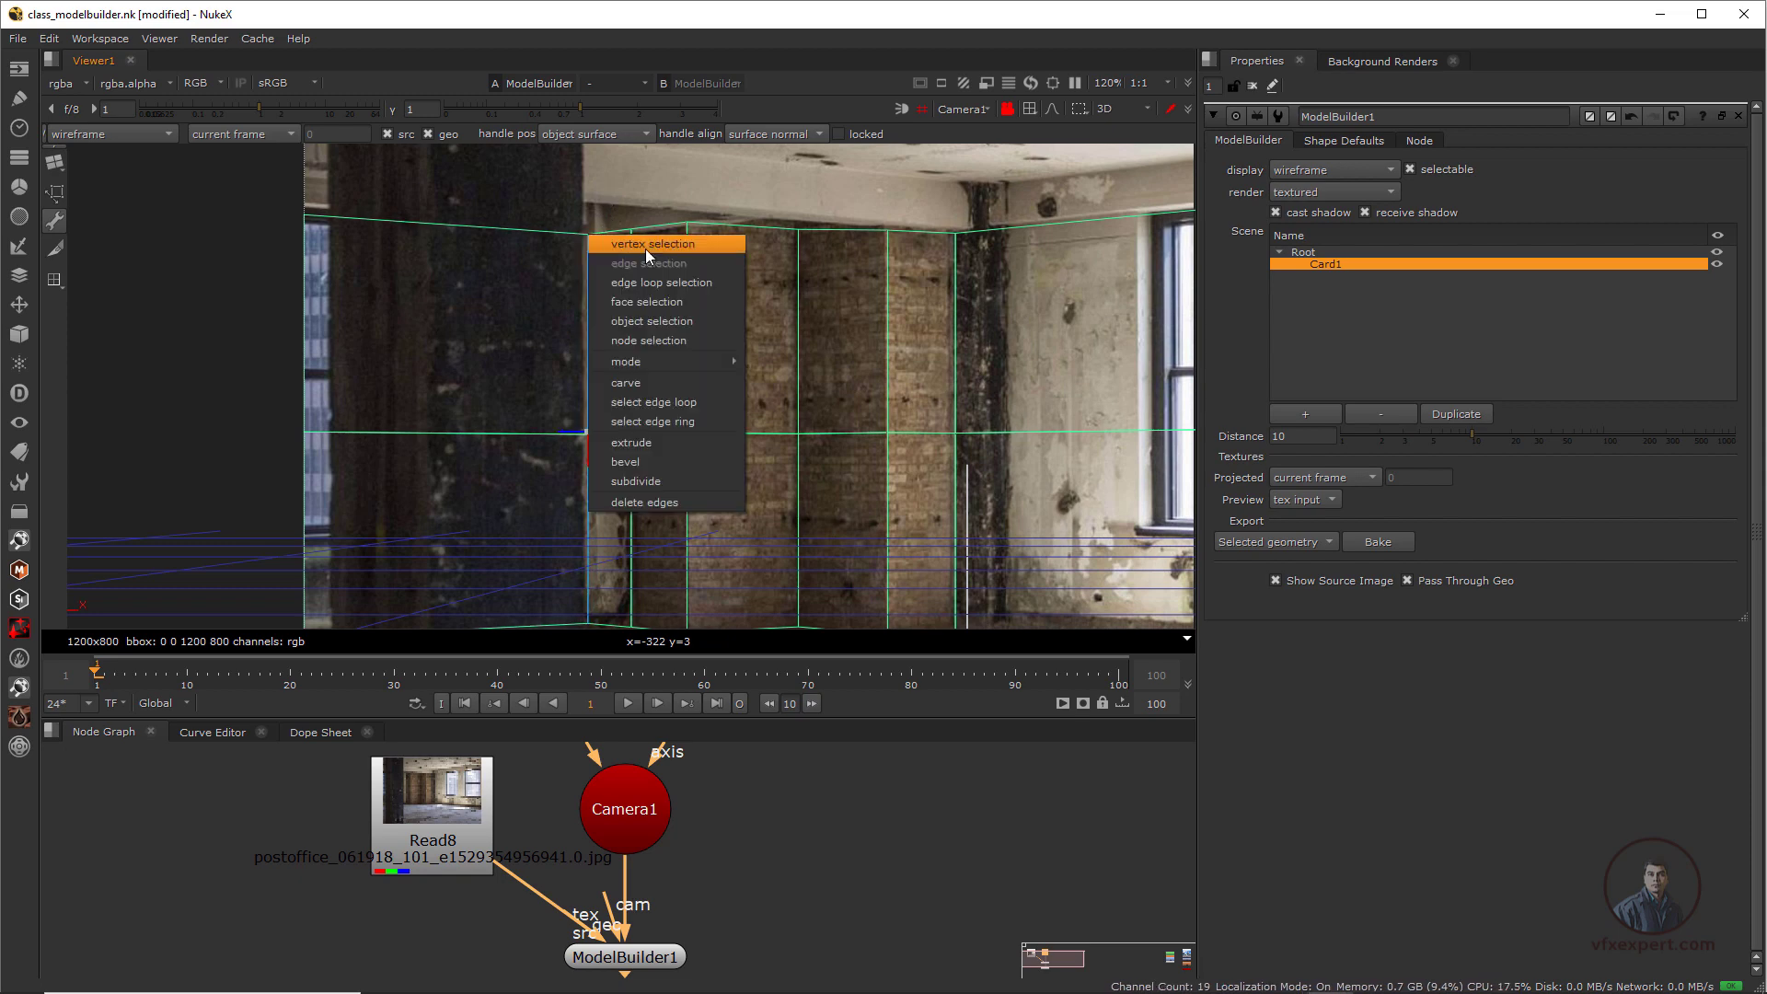
left_click(644, 248)
left_click(474, 227)
scroll(299, 382, "down", 3)
middle_click_drag(299, 382, 486, 285)
left_click(486, 285)
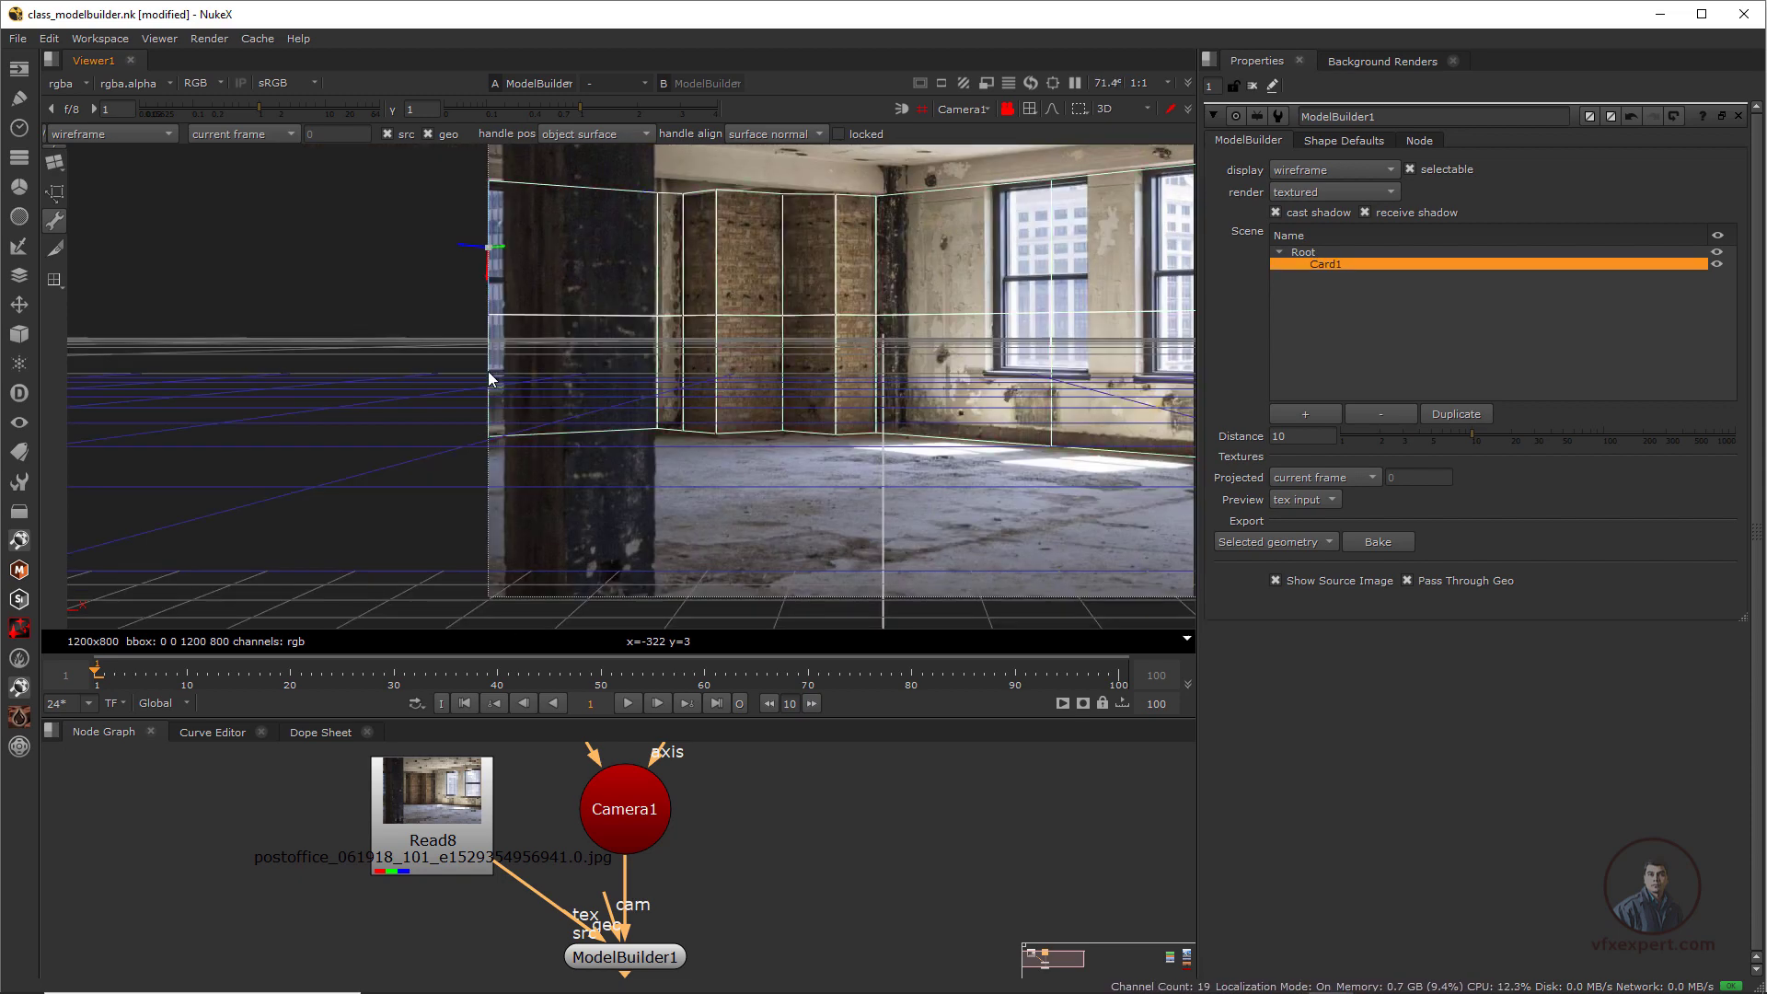
left_click(488, 372, "shift")
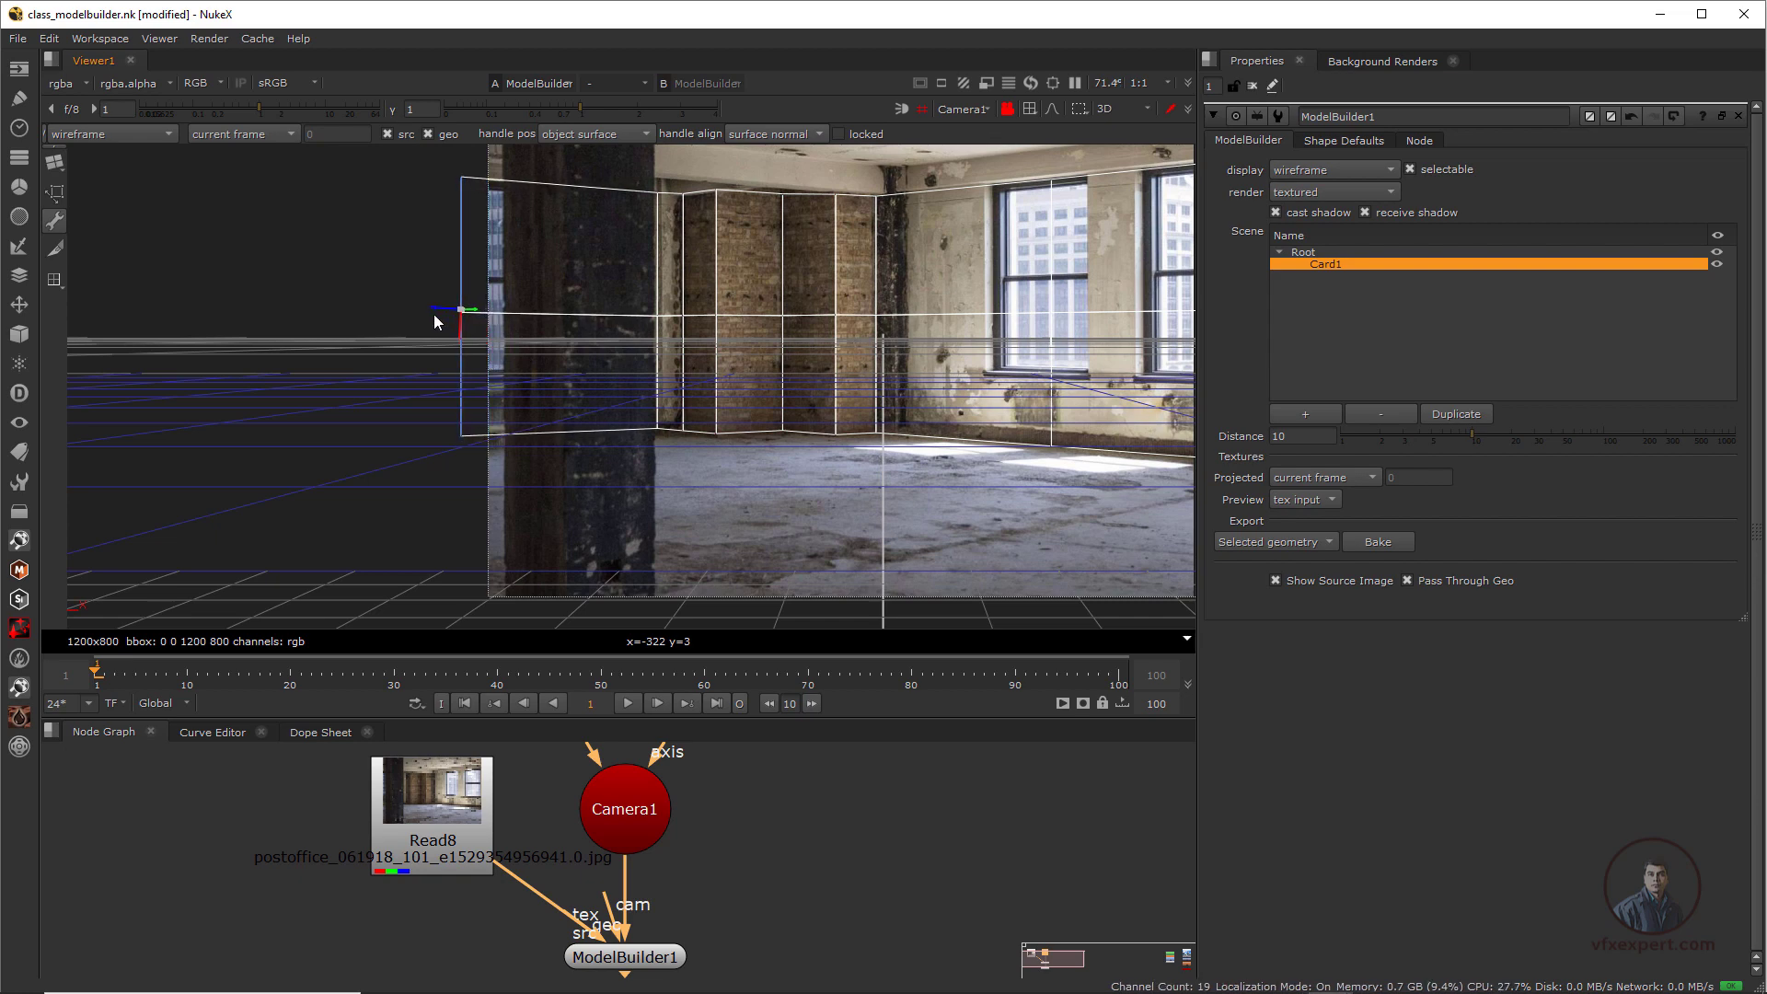
Examine how the extended wall card lines up with the walls and floor in the photo
scroll(689, 403, "down", 3)
scroll(720, 421, "up", 2)
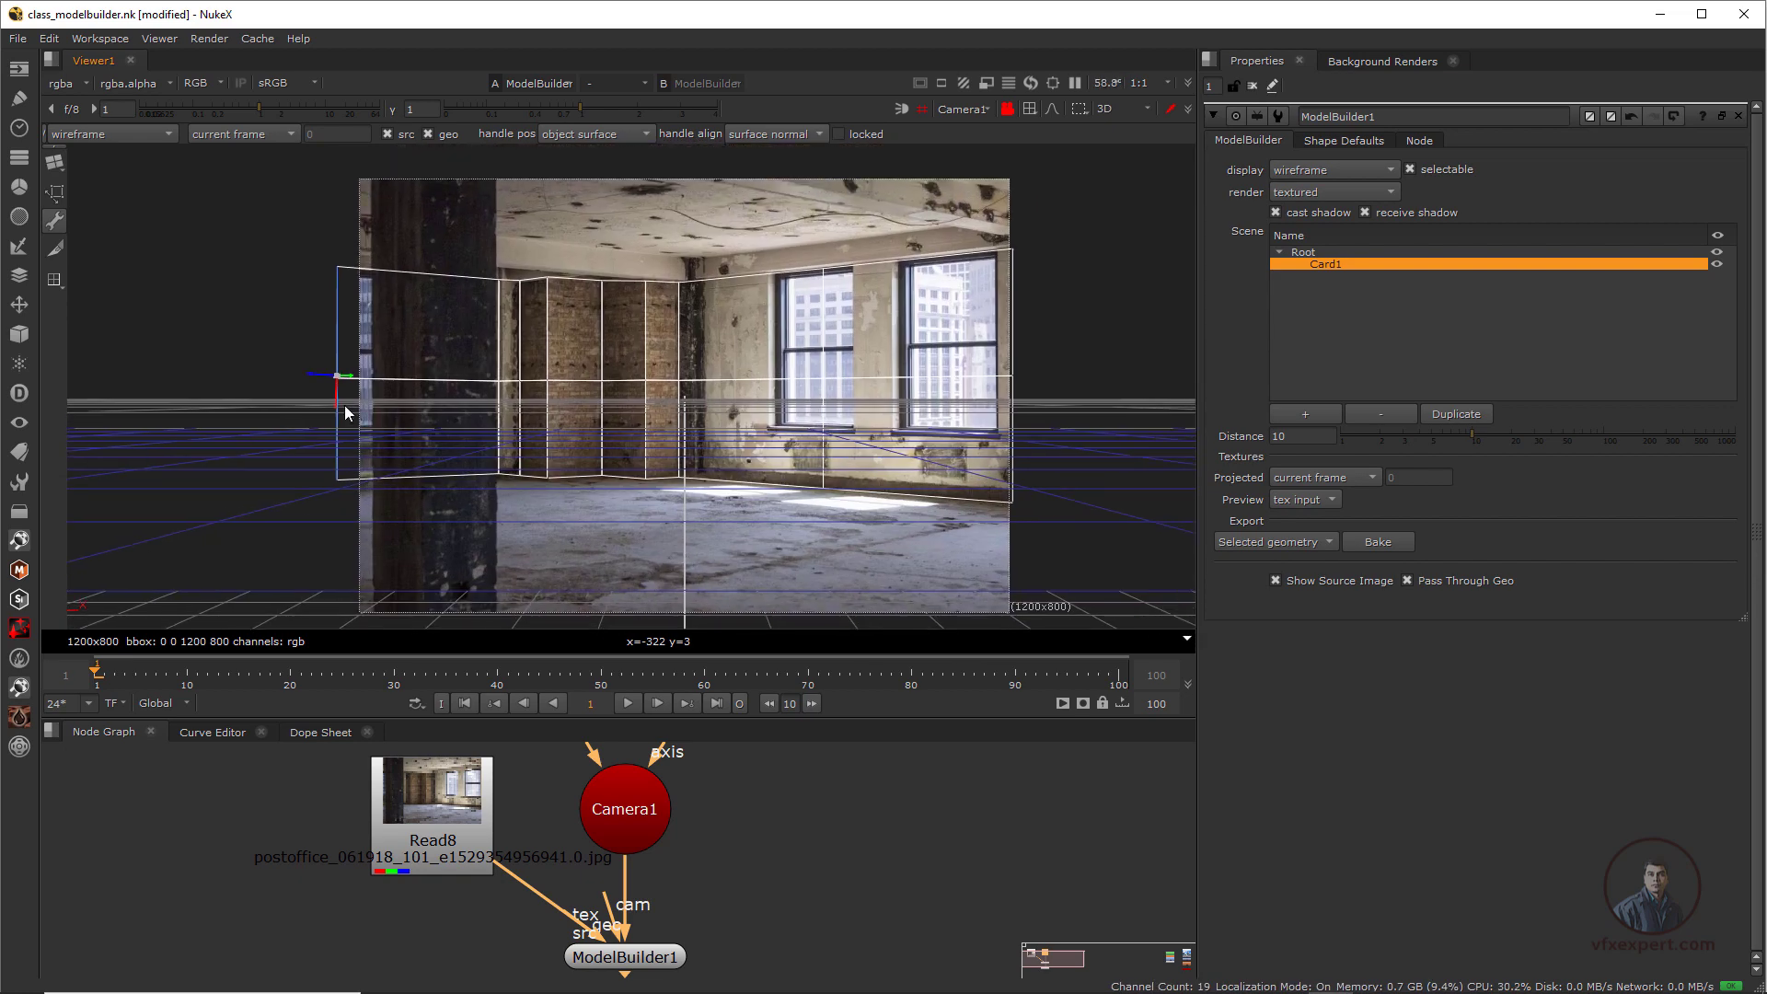
scroll(683, 534, "down", 2)
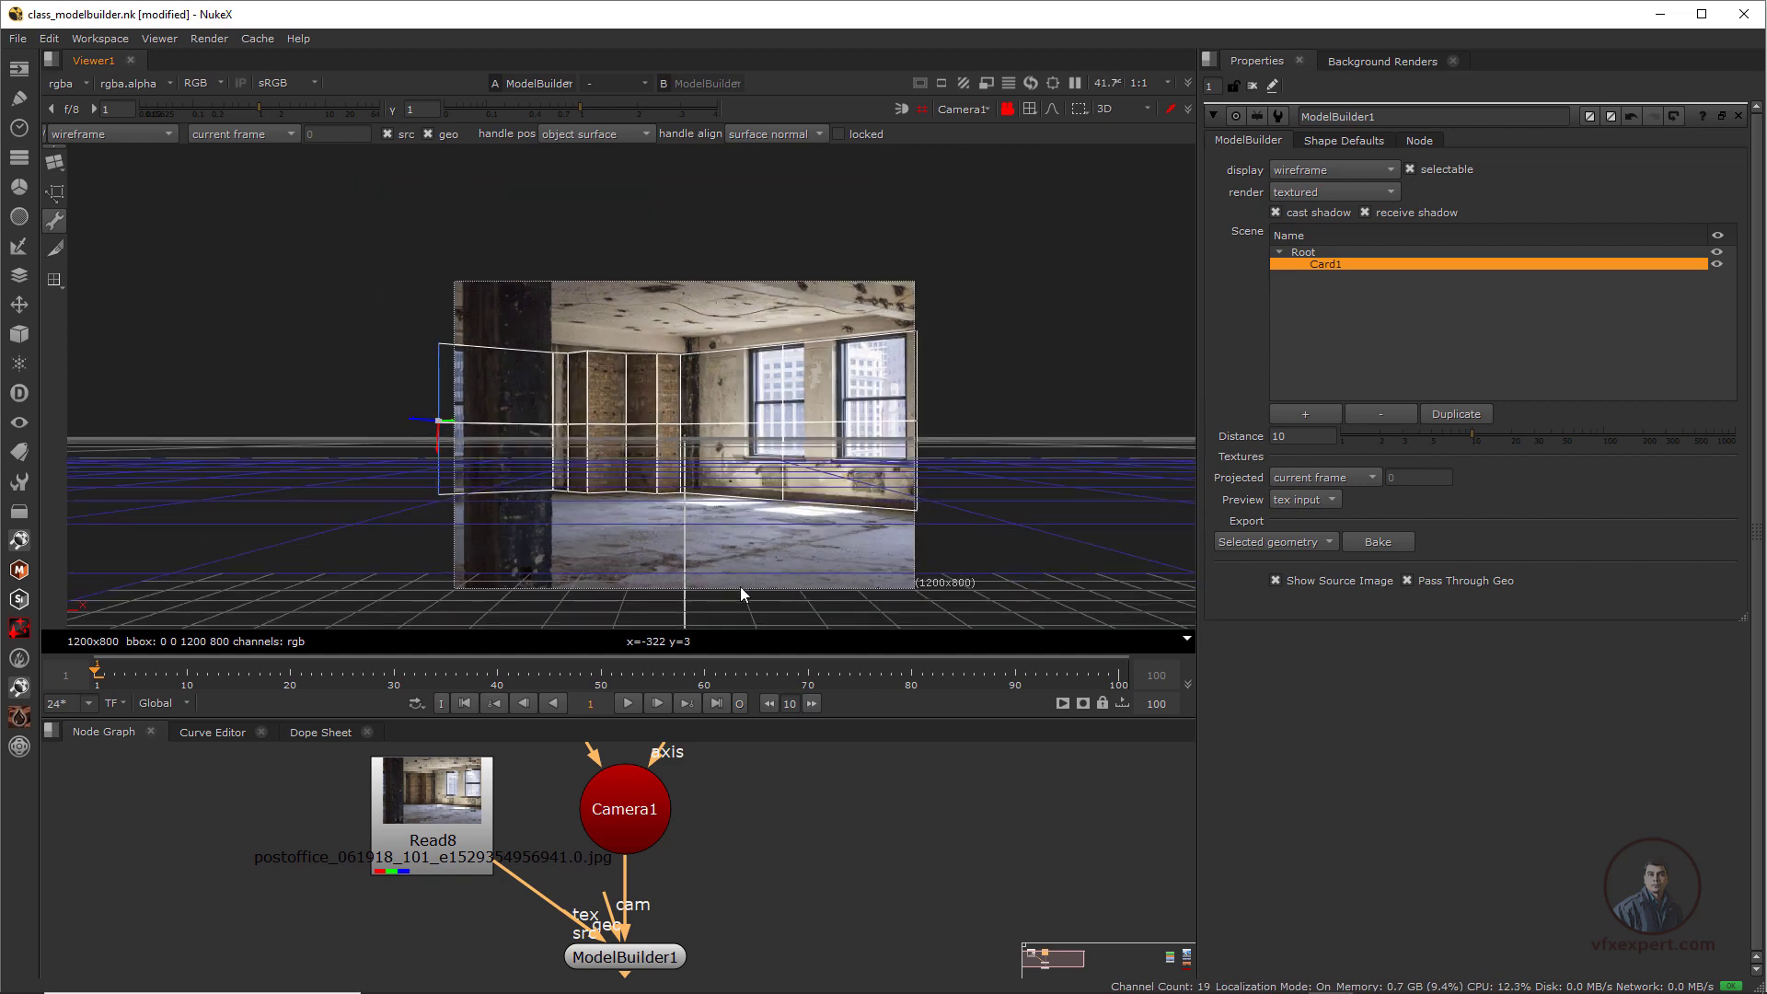
middle_click_drag(740, 587, 775, 500)
scroll(792, 446, "up", 2)
scroll(727, 467, "up", 1)
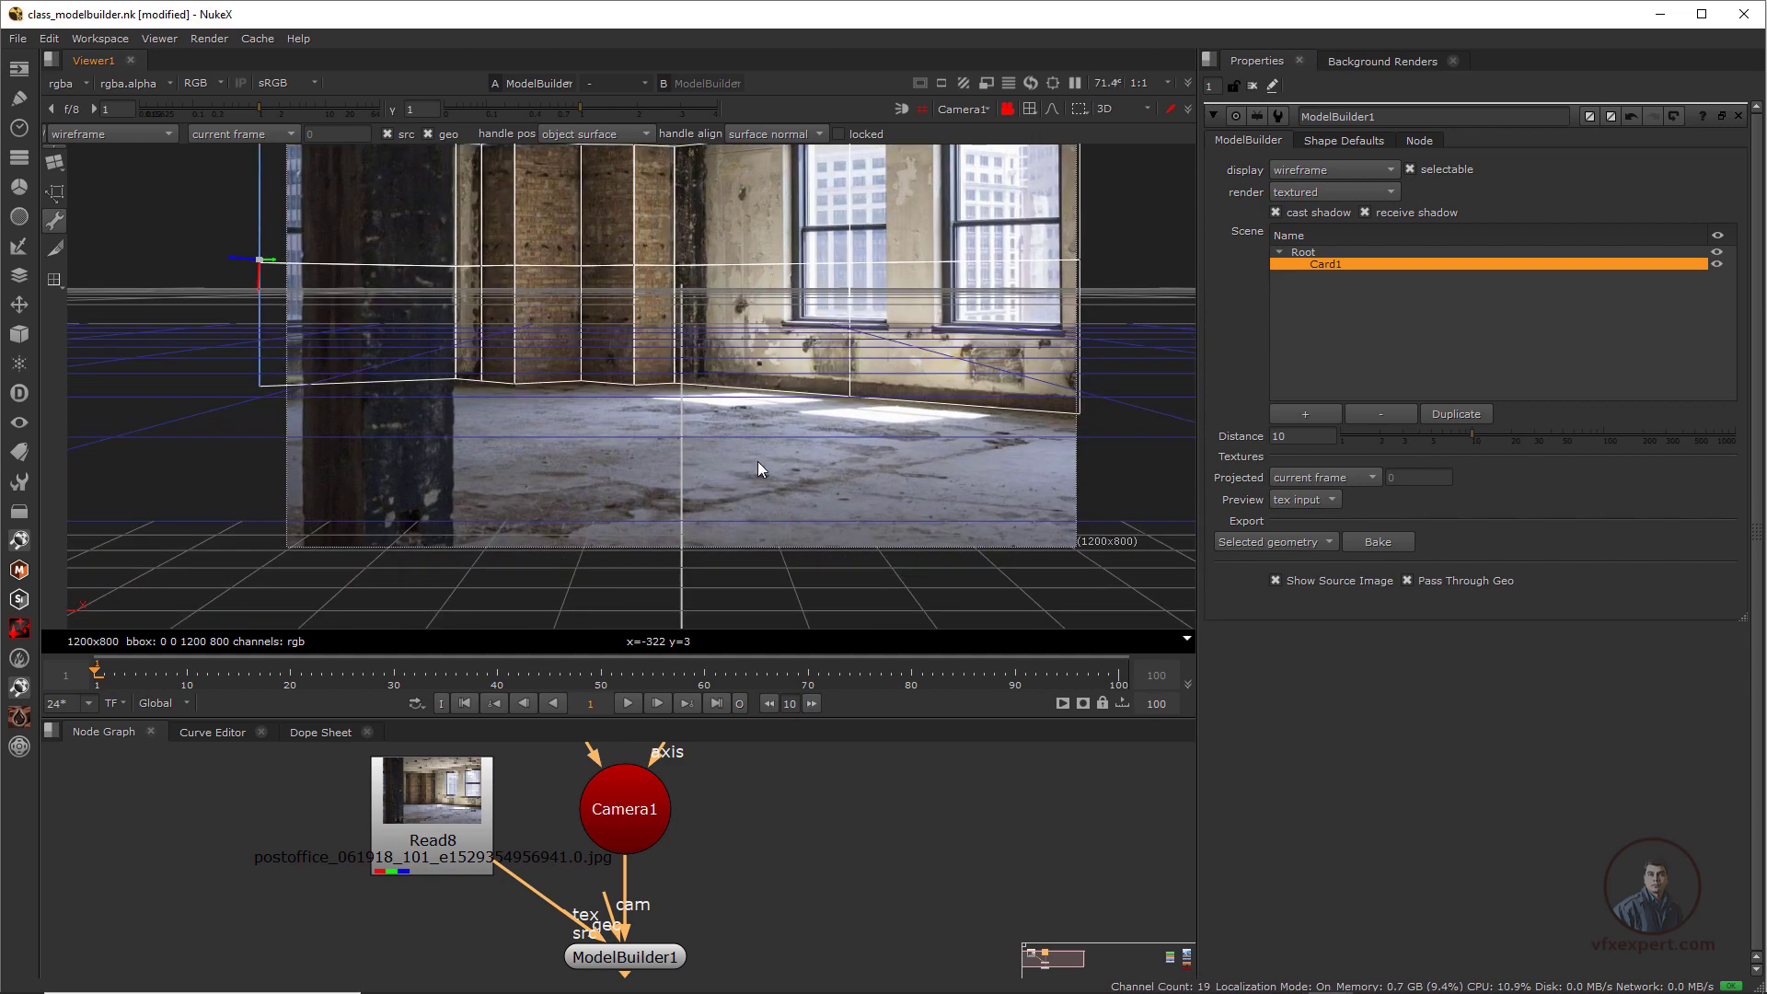
scroll(767, 482, "down", 1)
middle_click_drag(768, 482, 799, 534)
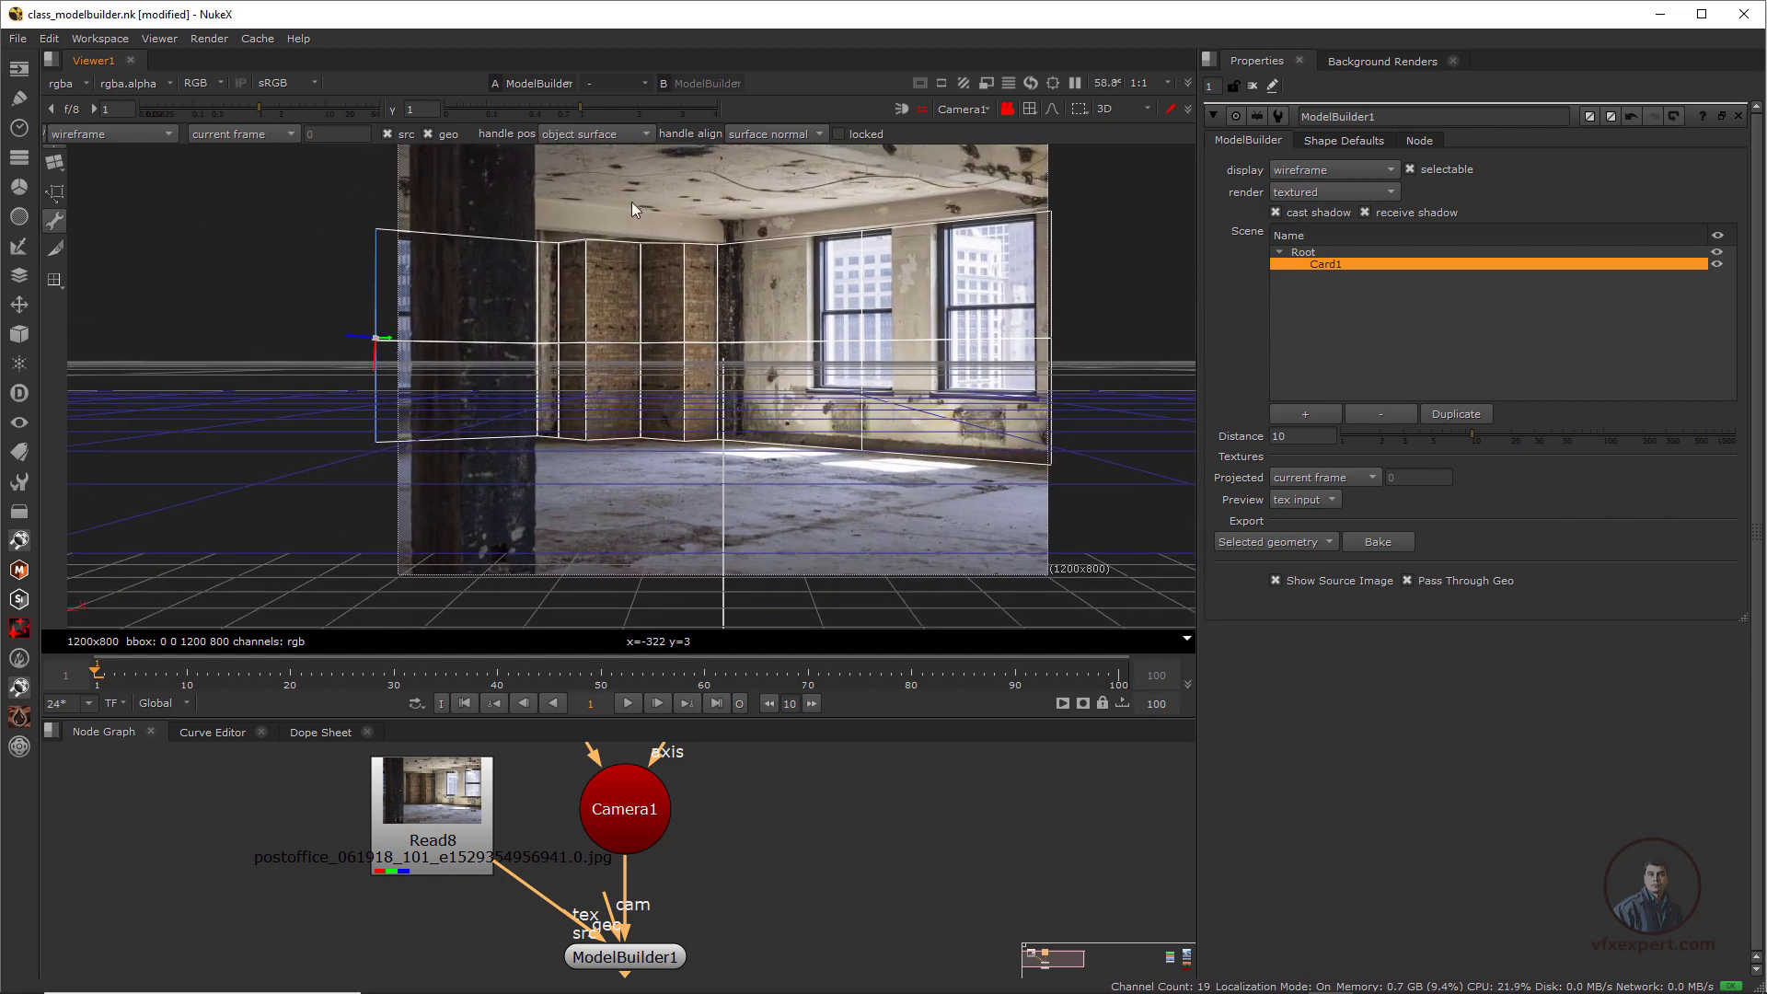
Add a second card at the base of the walls while working in the unlocked default perspective view
left_click(64, 166)
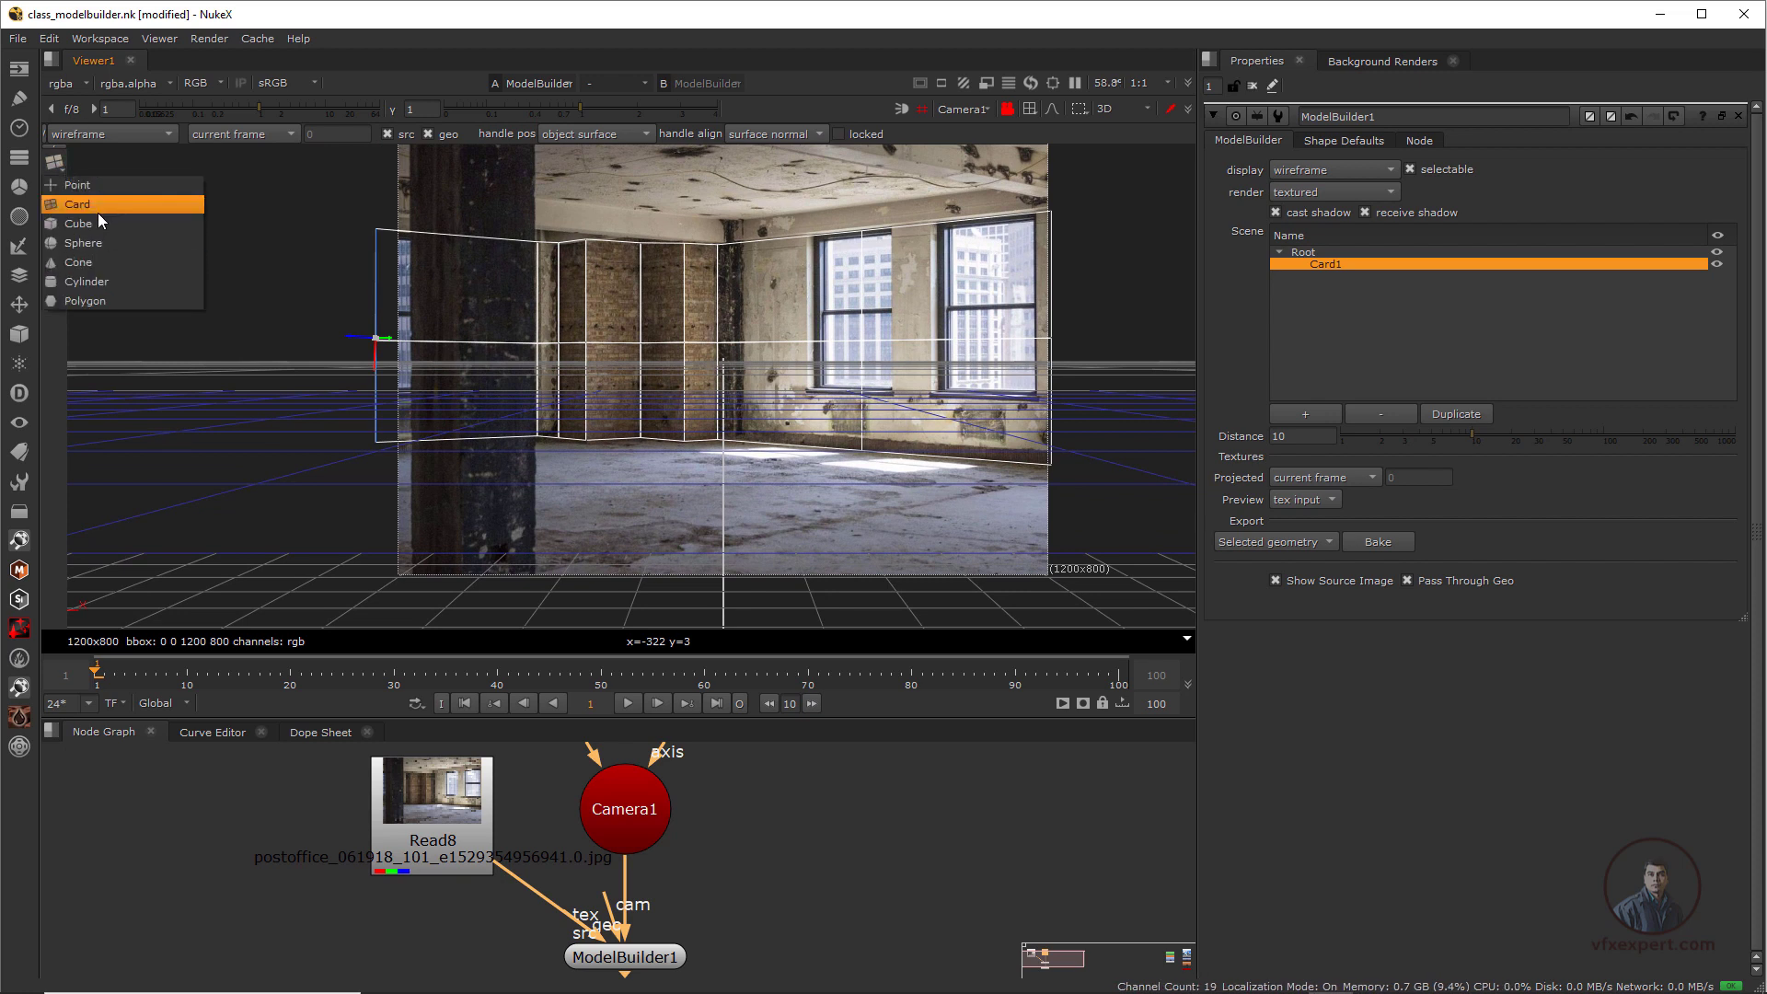
left_click(88, 206)
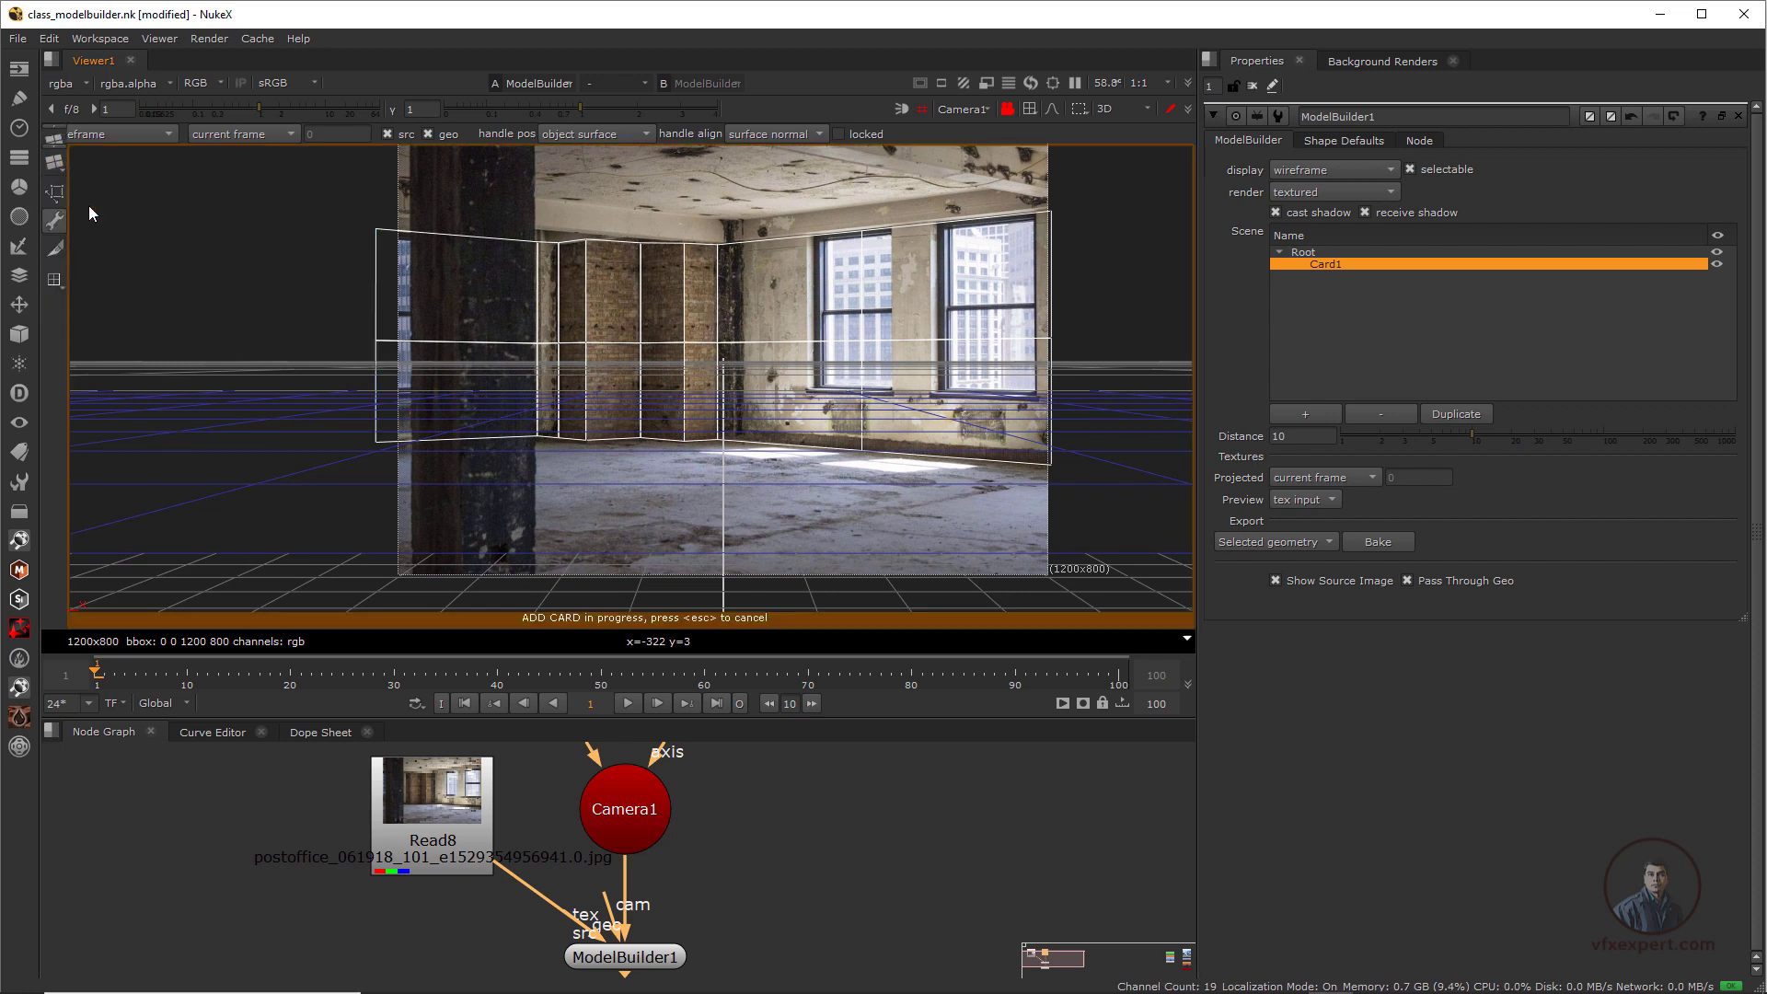
left_click(985, 108)
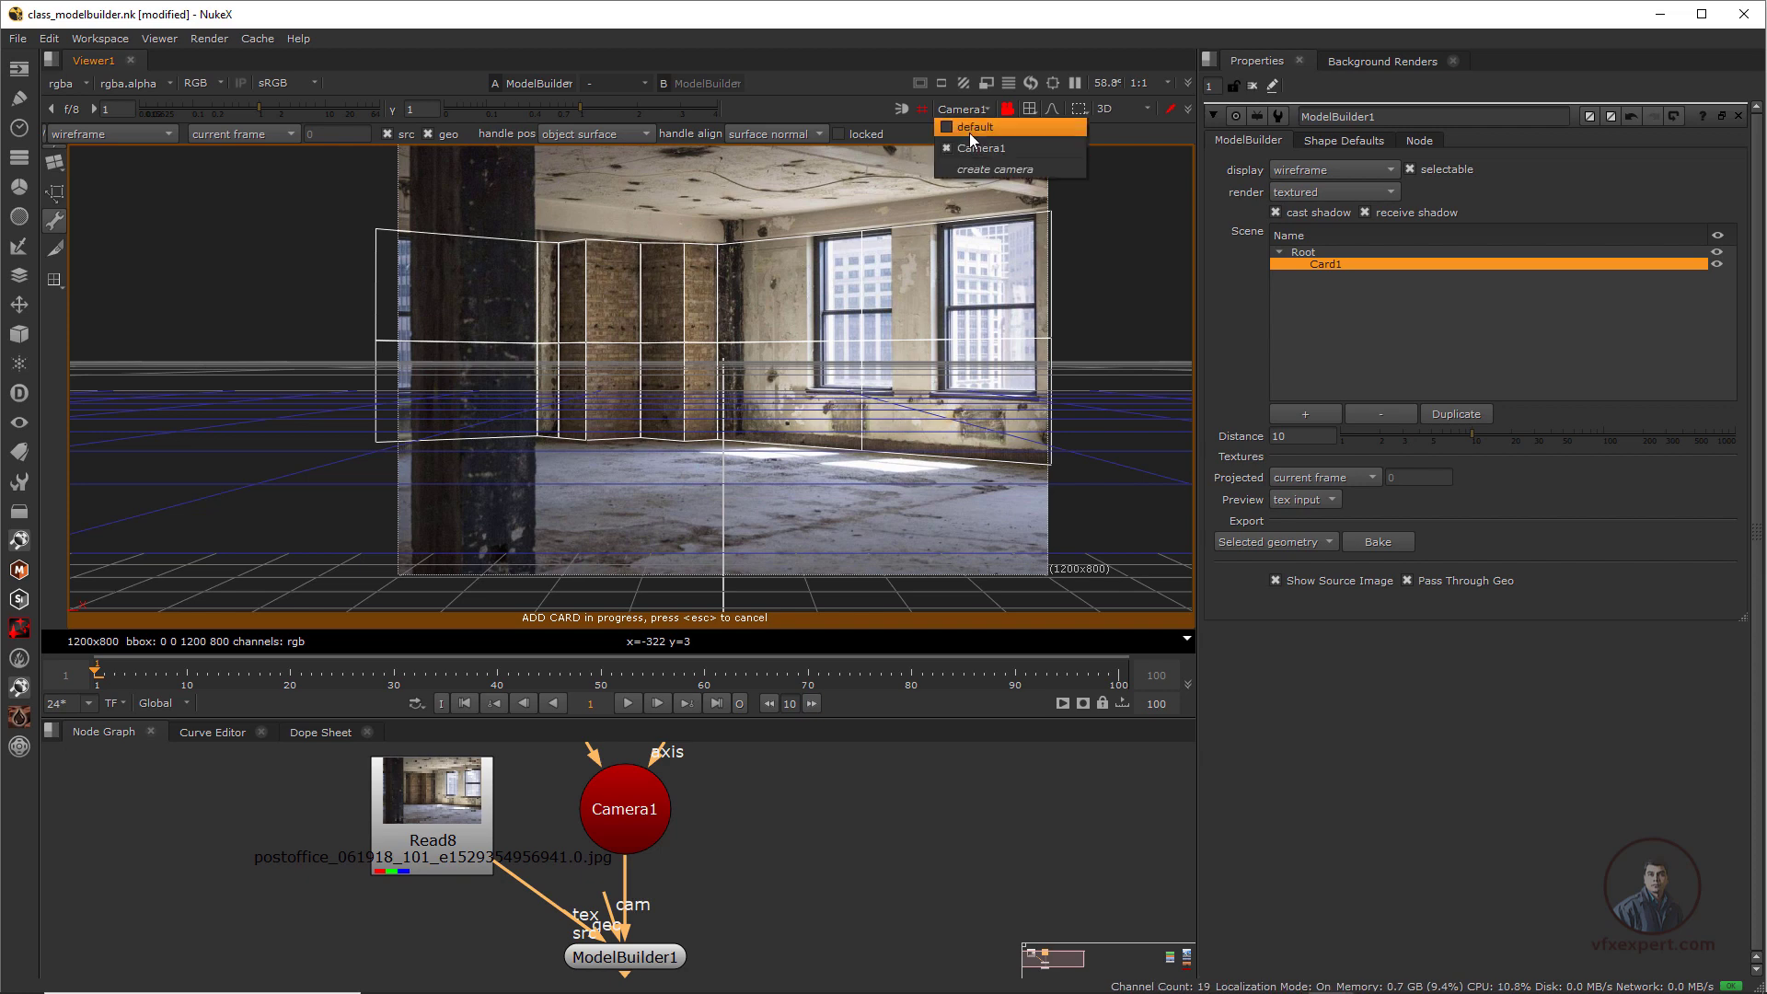
left_click(970, 129)
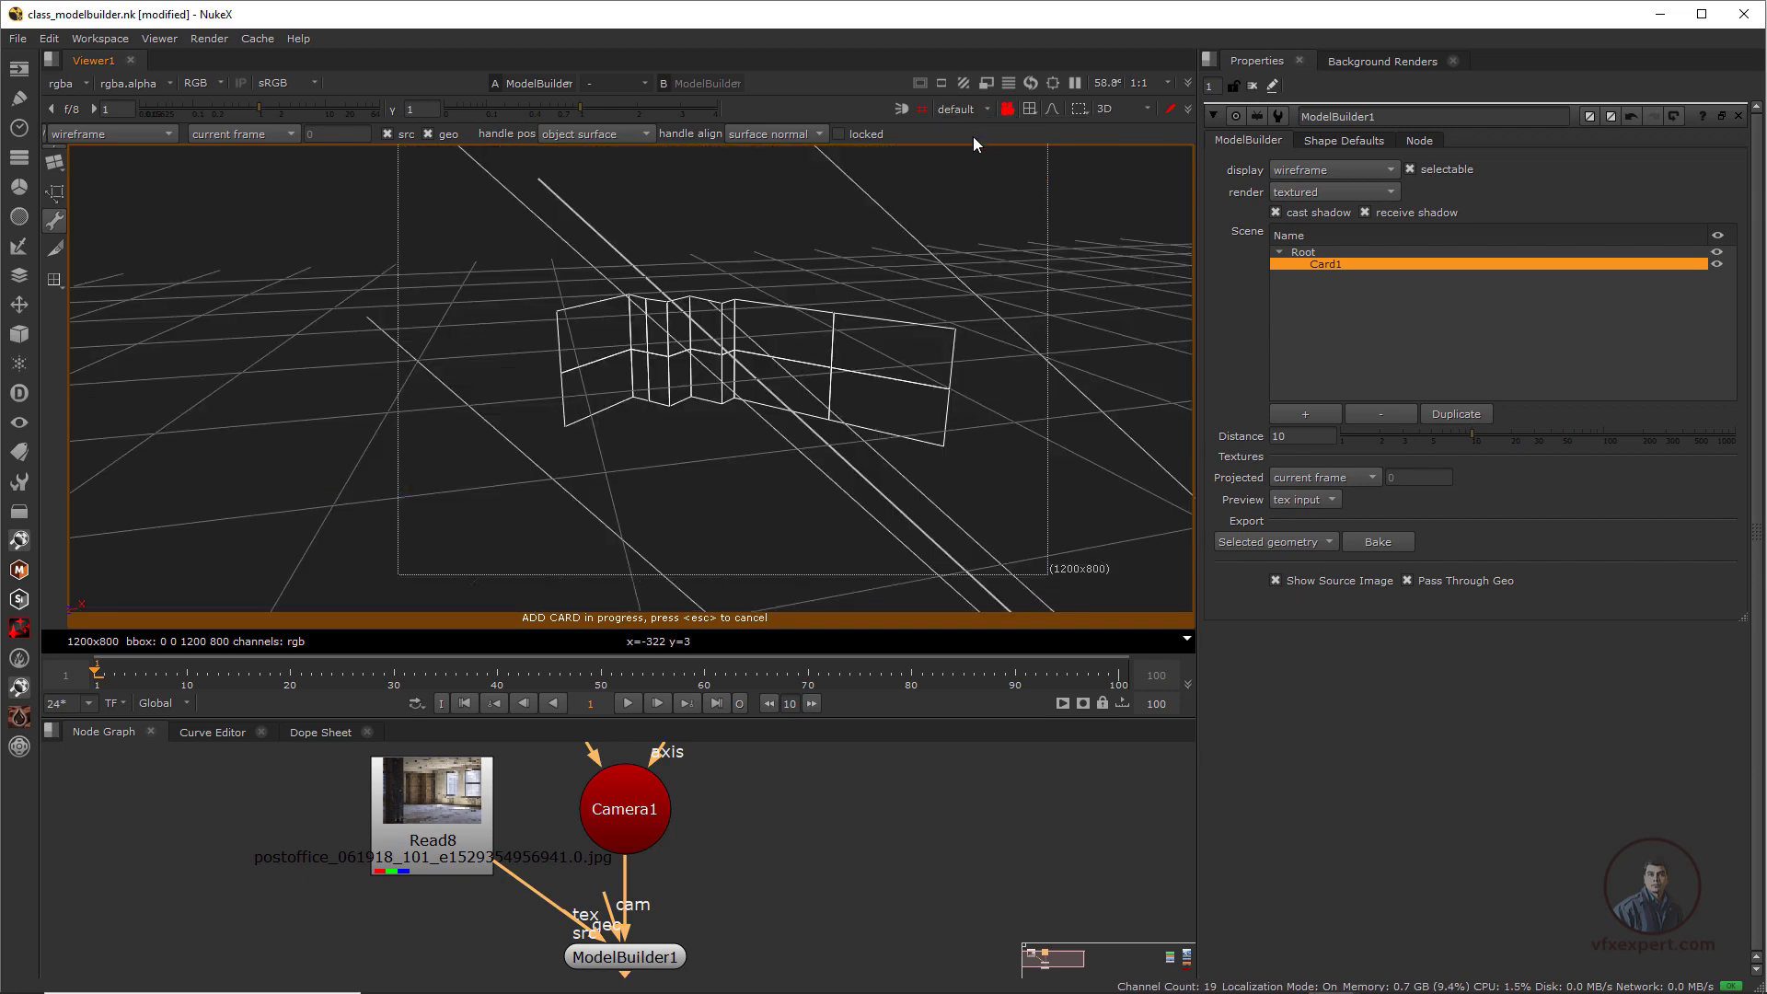
left_click(1001, 111)
scroll(773, 444, "up", 1)
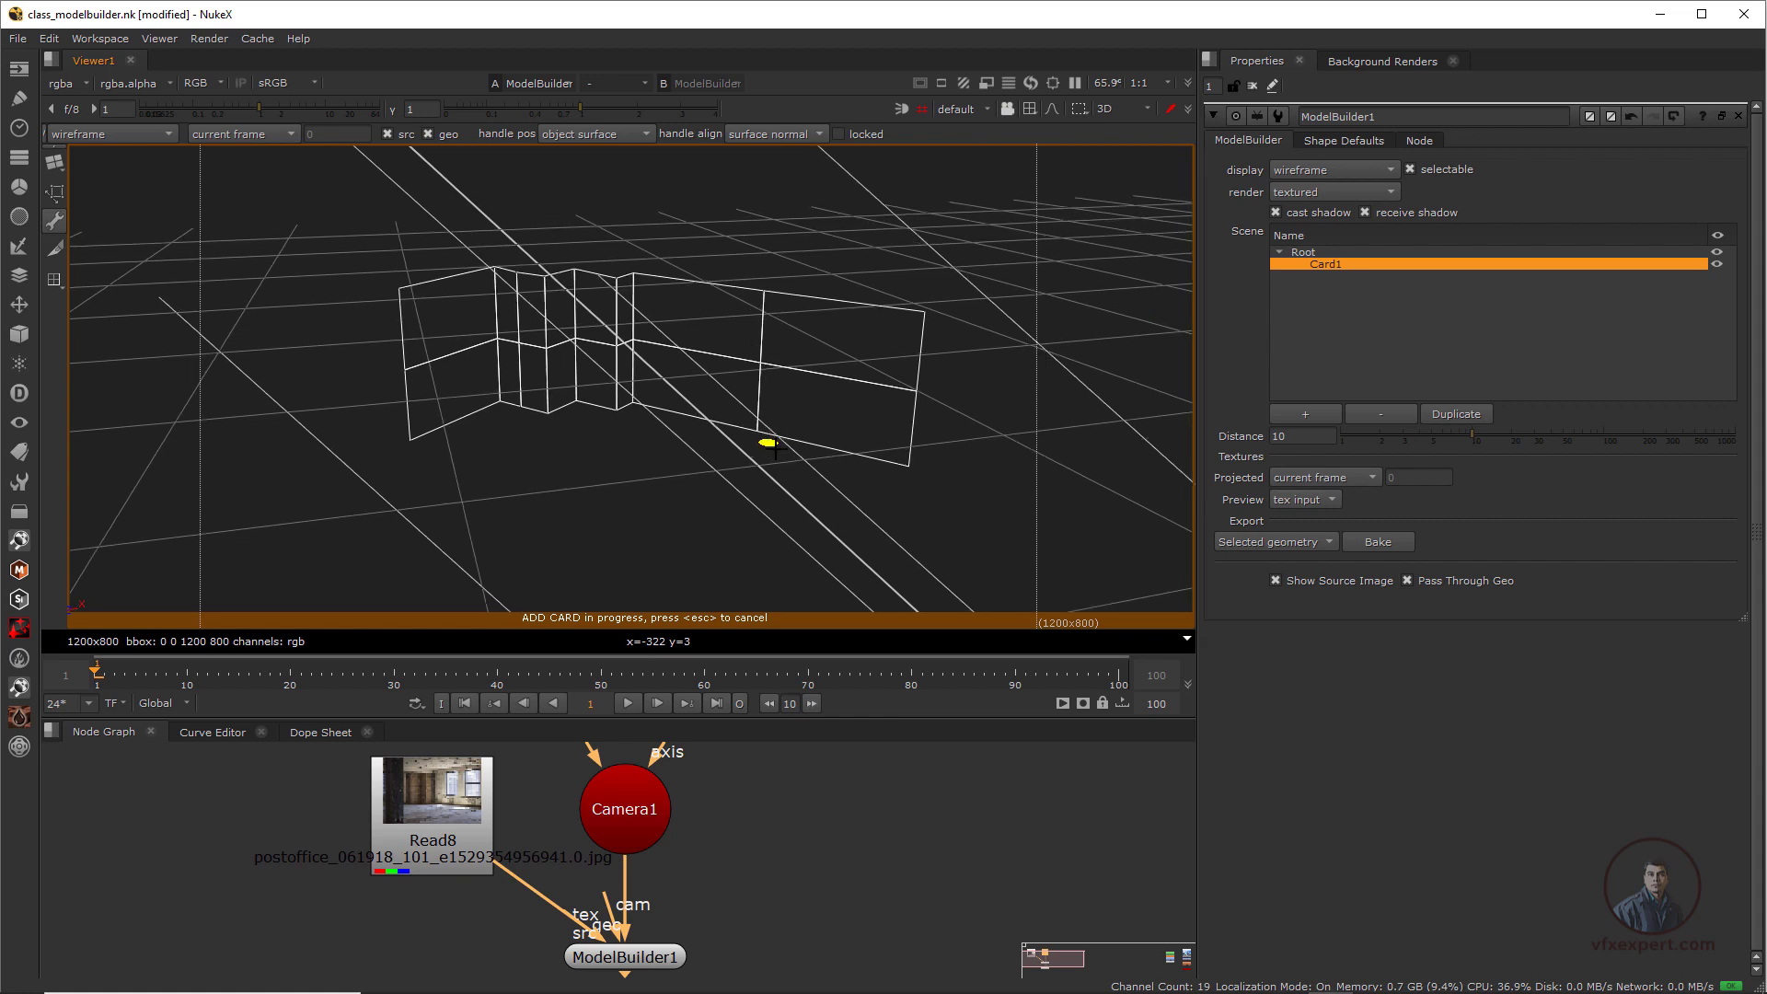
left_click_drag(727, 442, 588, 461, "ctrl")
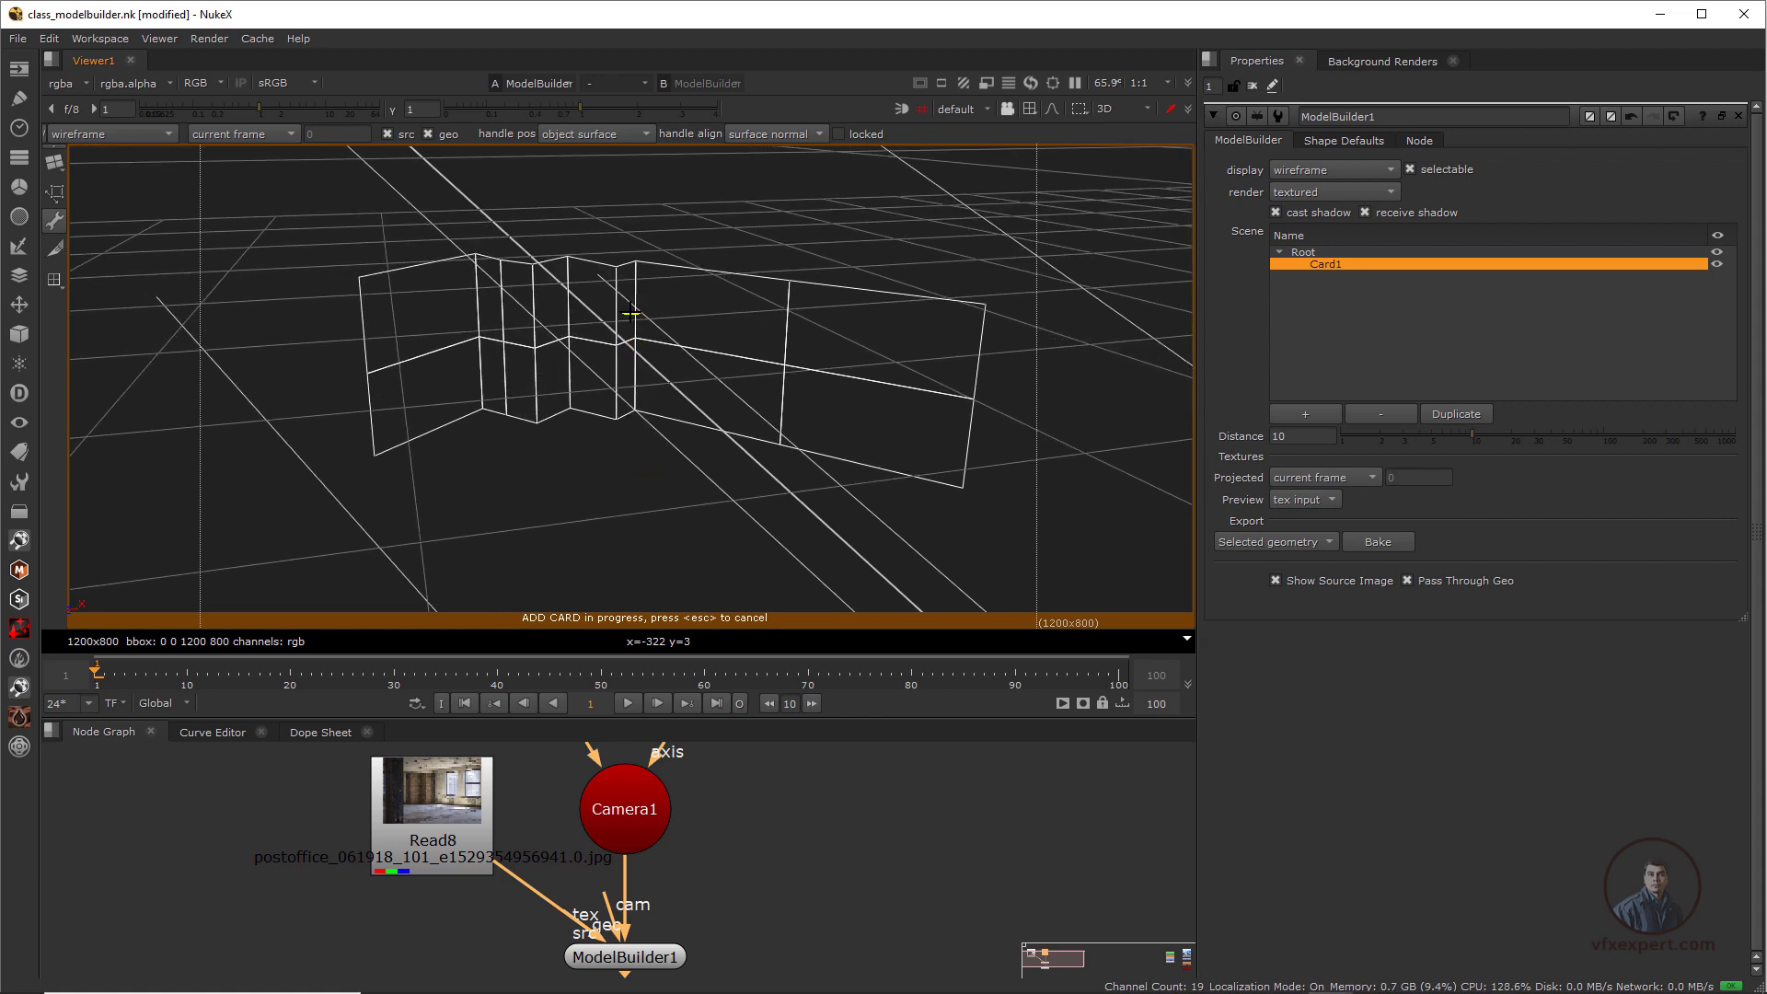
scroll(549, 261, "up", 1)
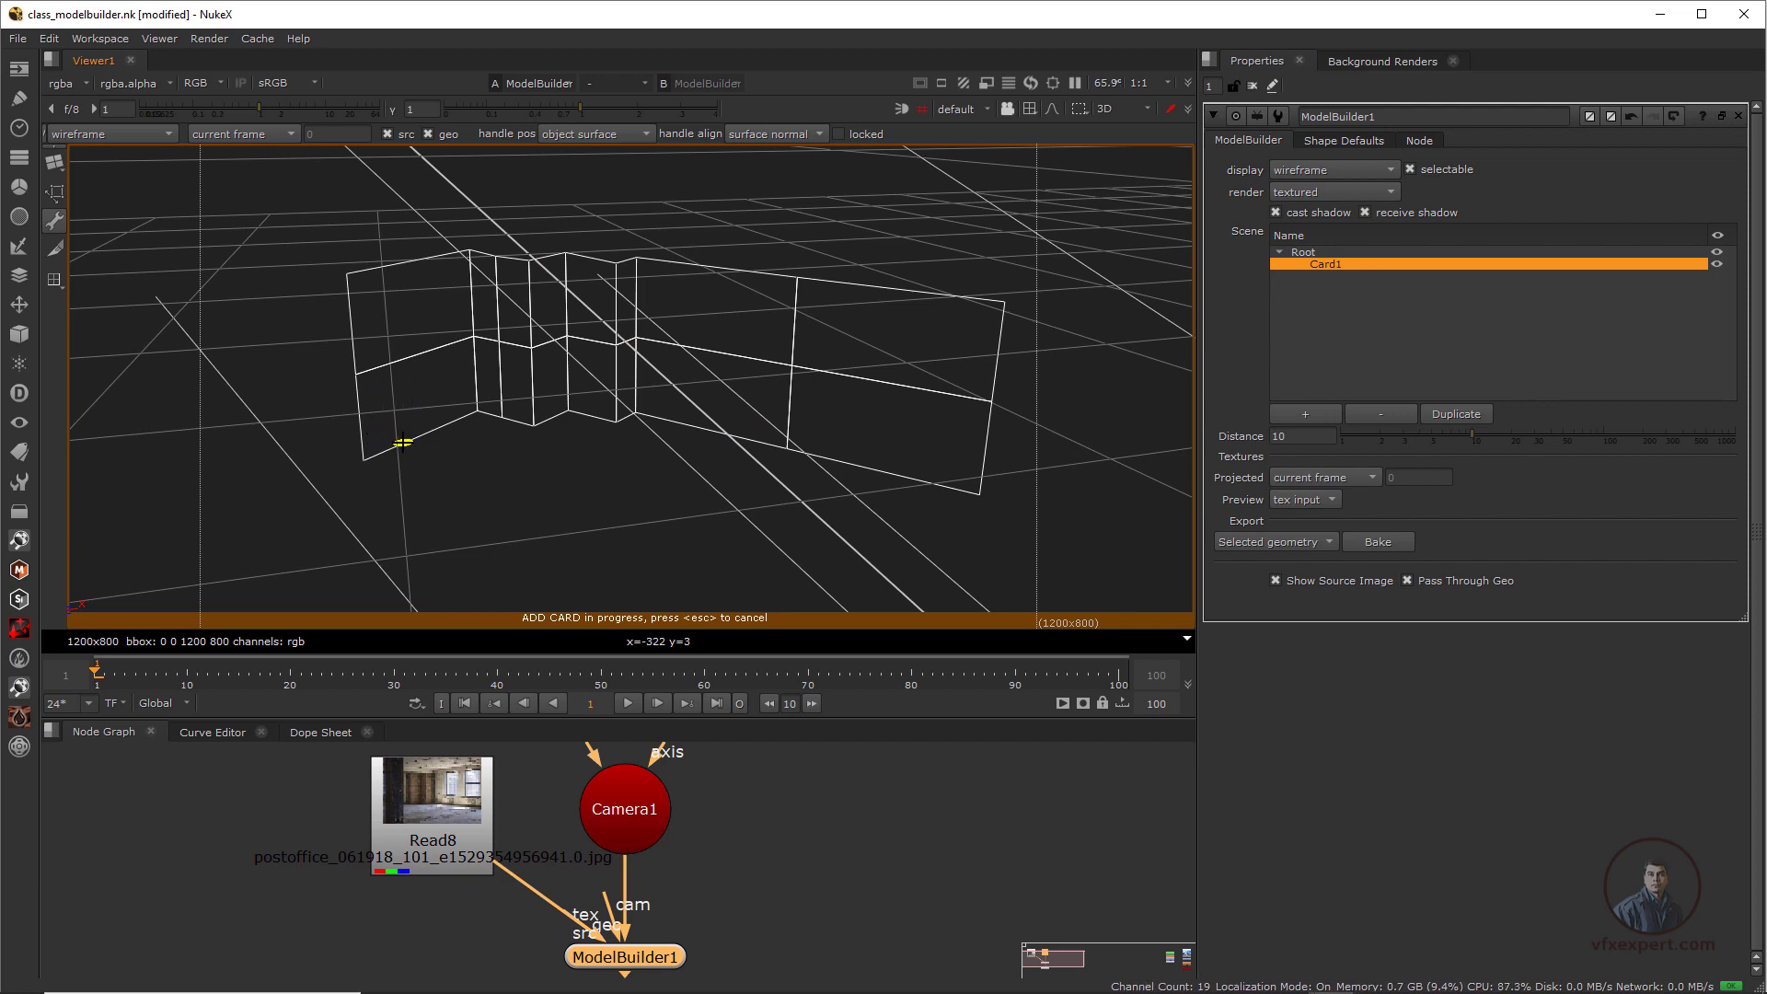
left_click(616, 423)
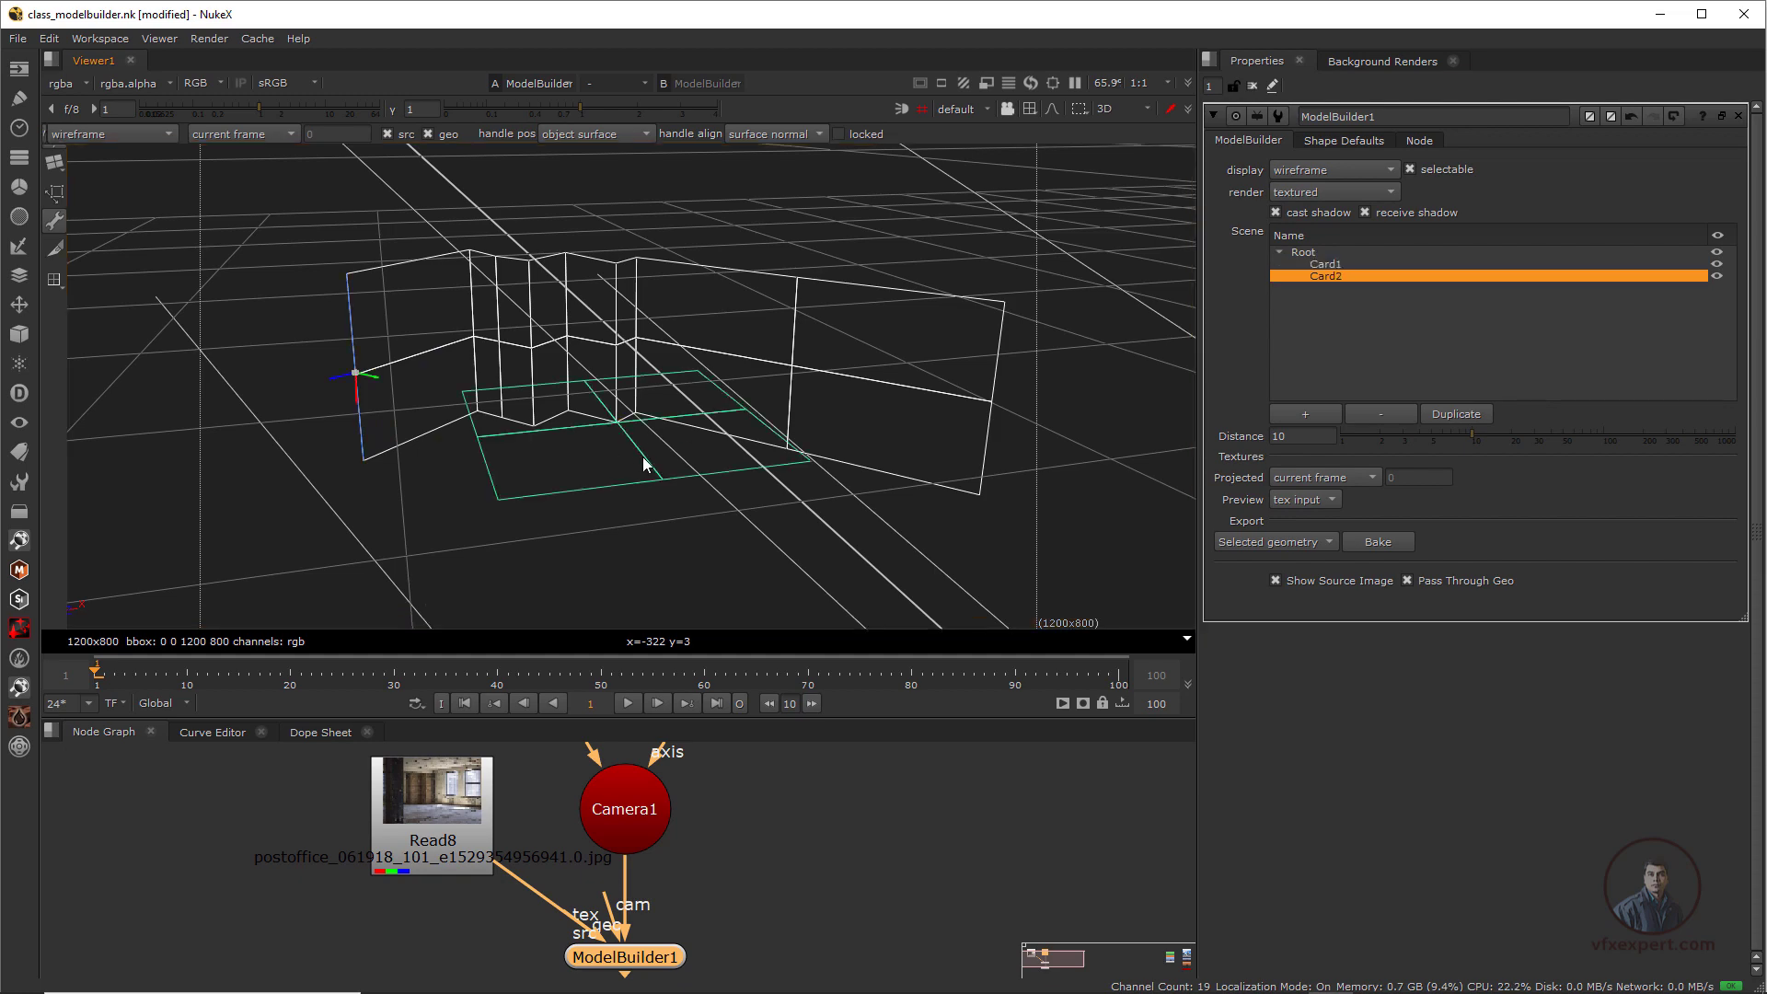
mouse_move(848, 539)
left_mouse_down("ctrl")
mouse_move(742, 434)
mouse_move(878, 543)
left_mouse_up("ctrl")
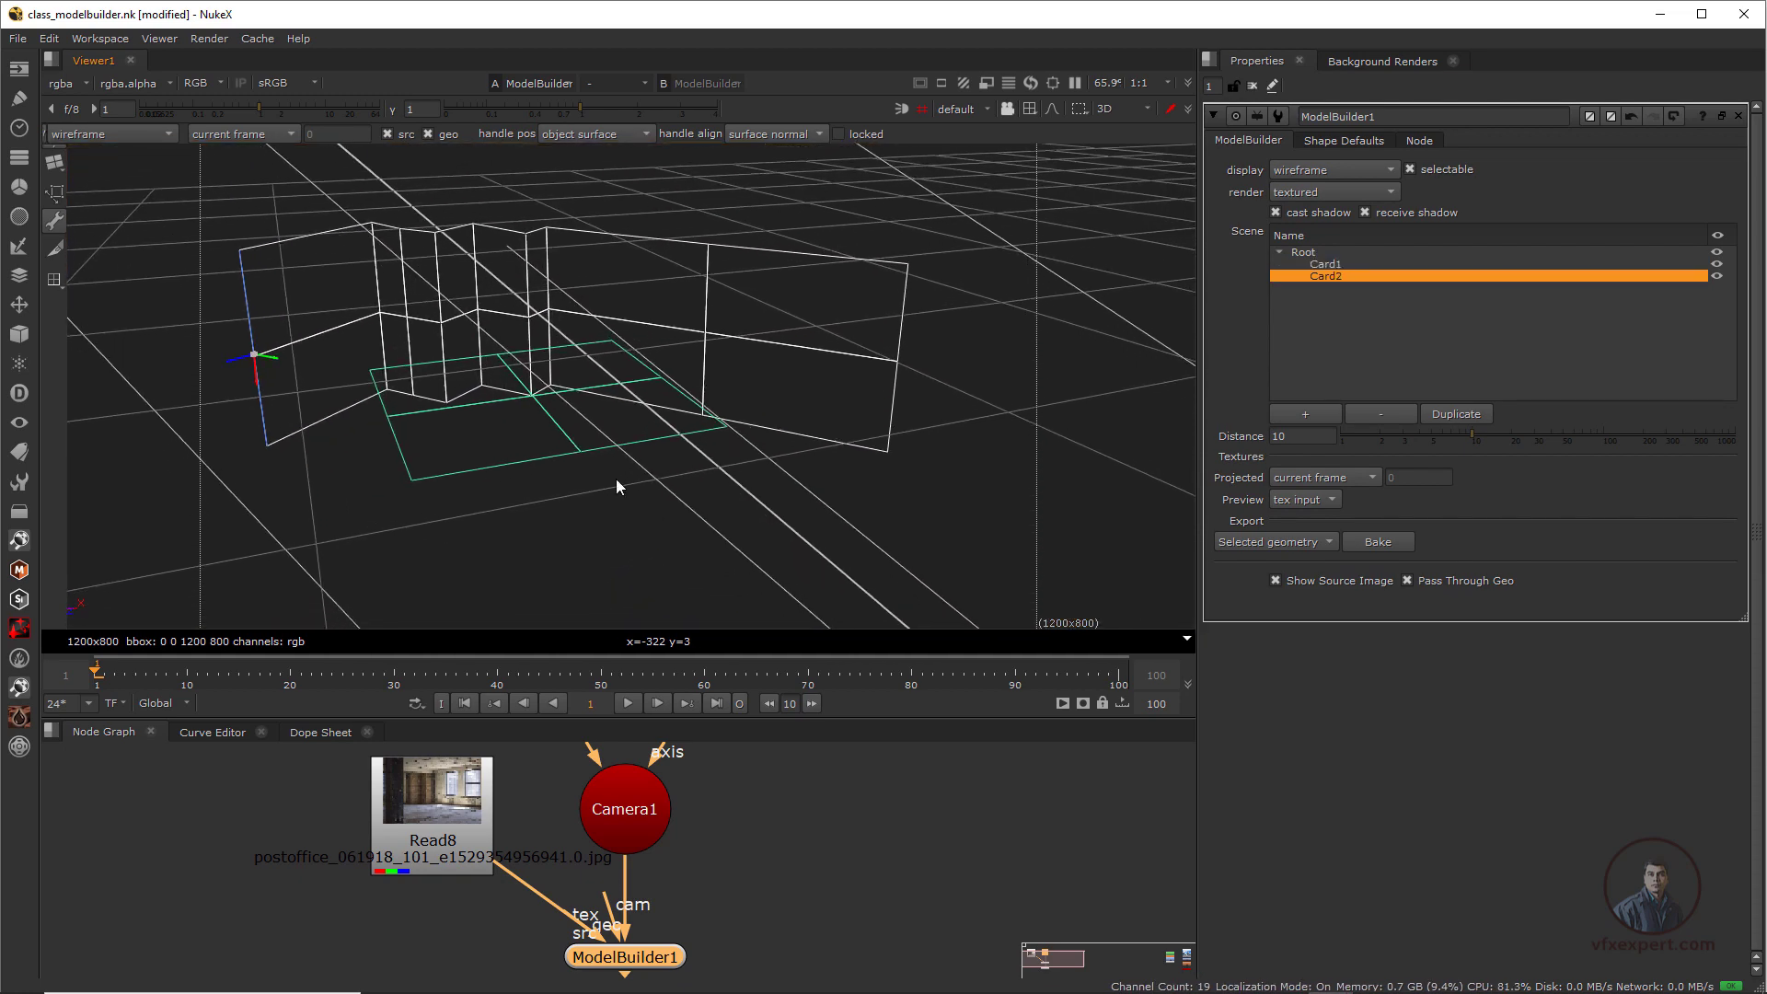
Select the new card in object selection mode, scale it up well past the walls and rotate it about its vertical axis
left_click(582, 455)
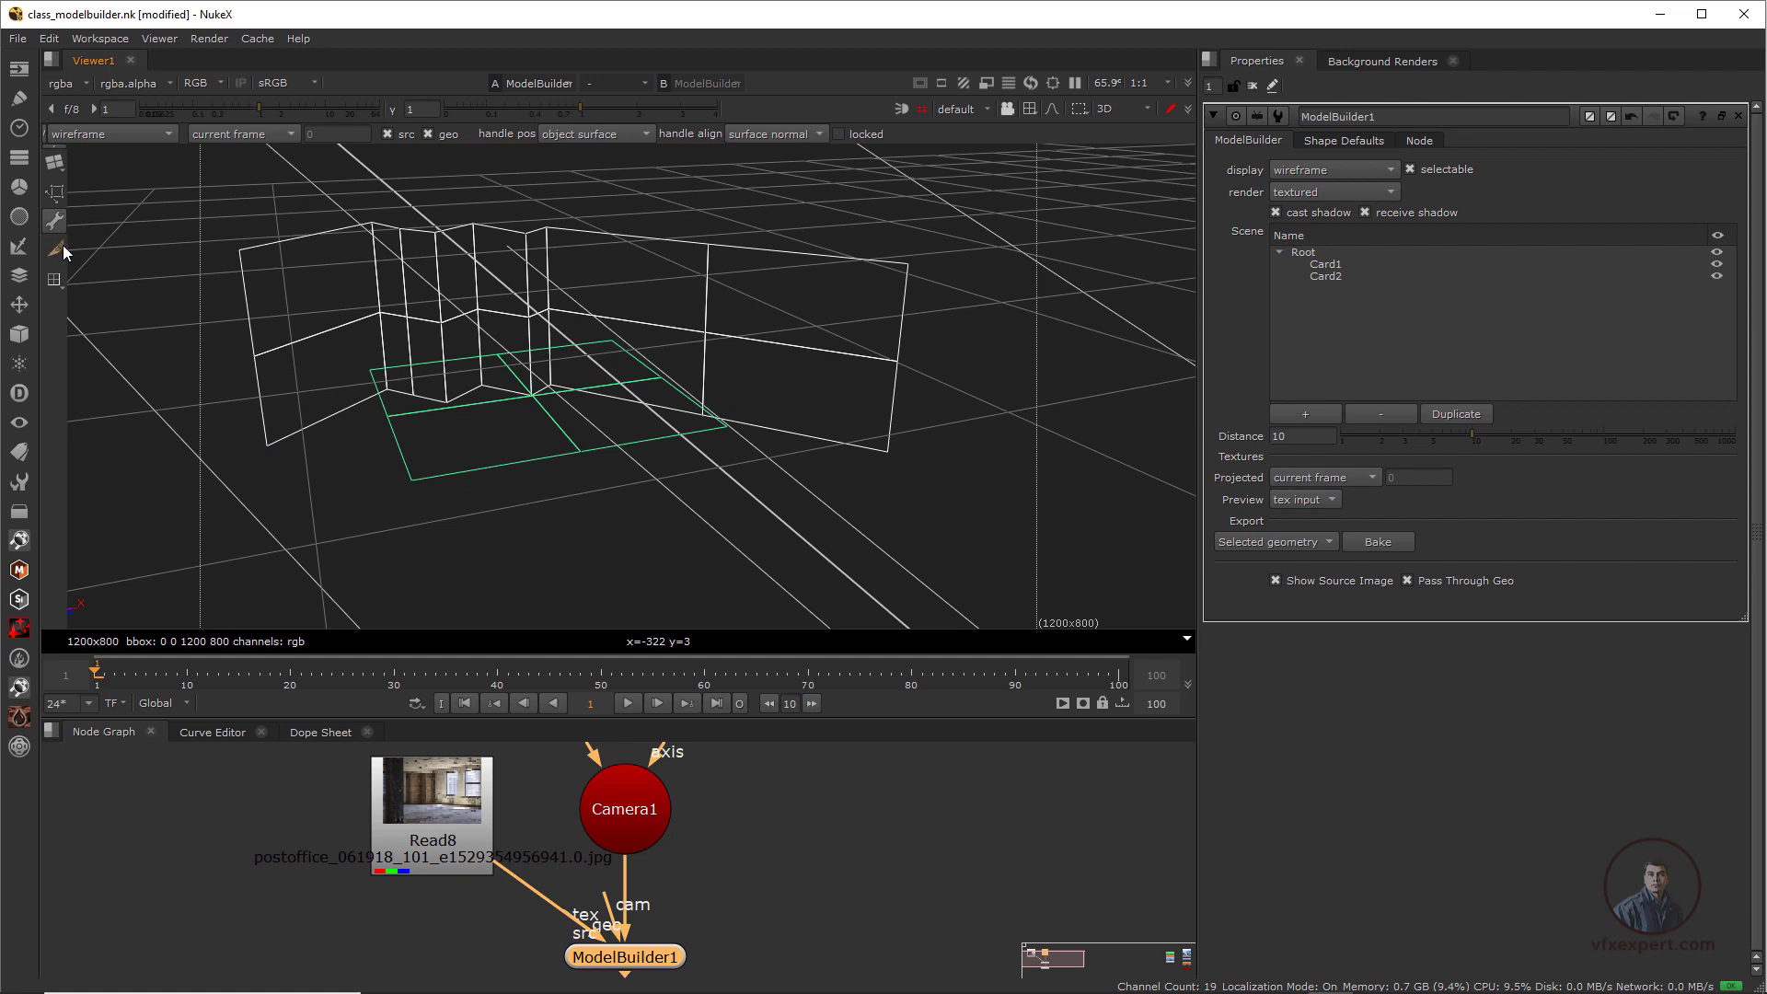
left_click(55, 284)
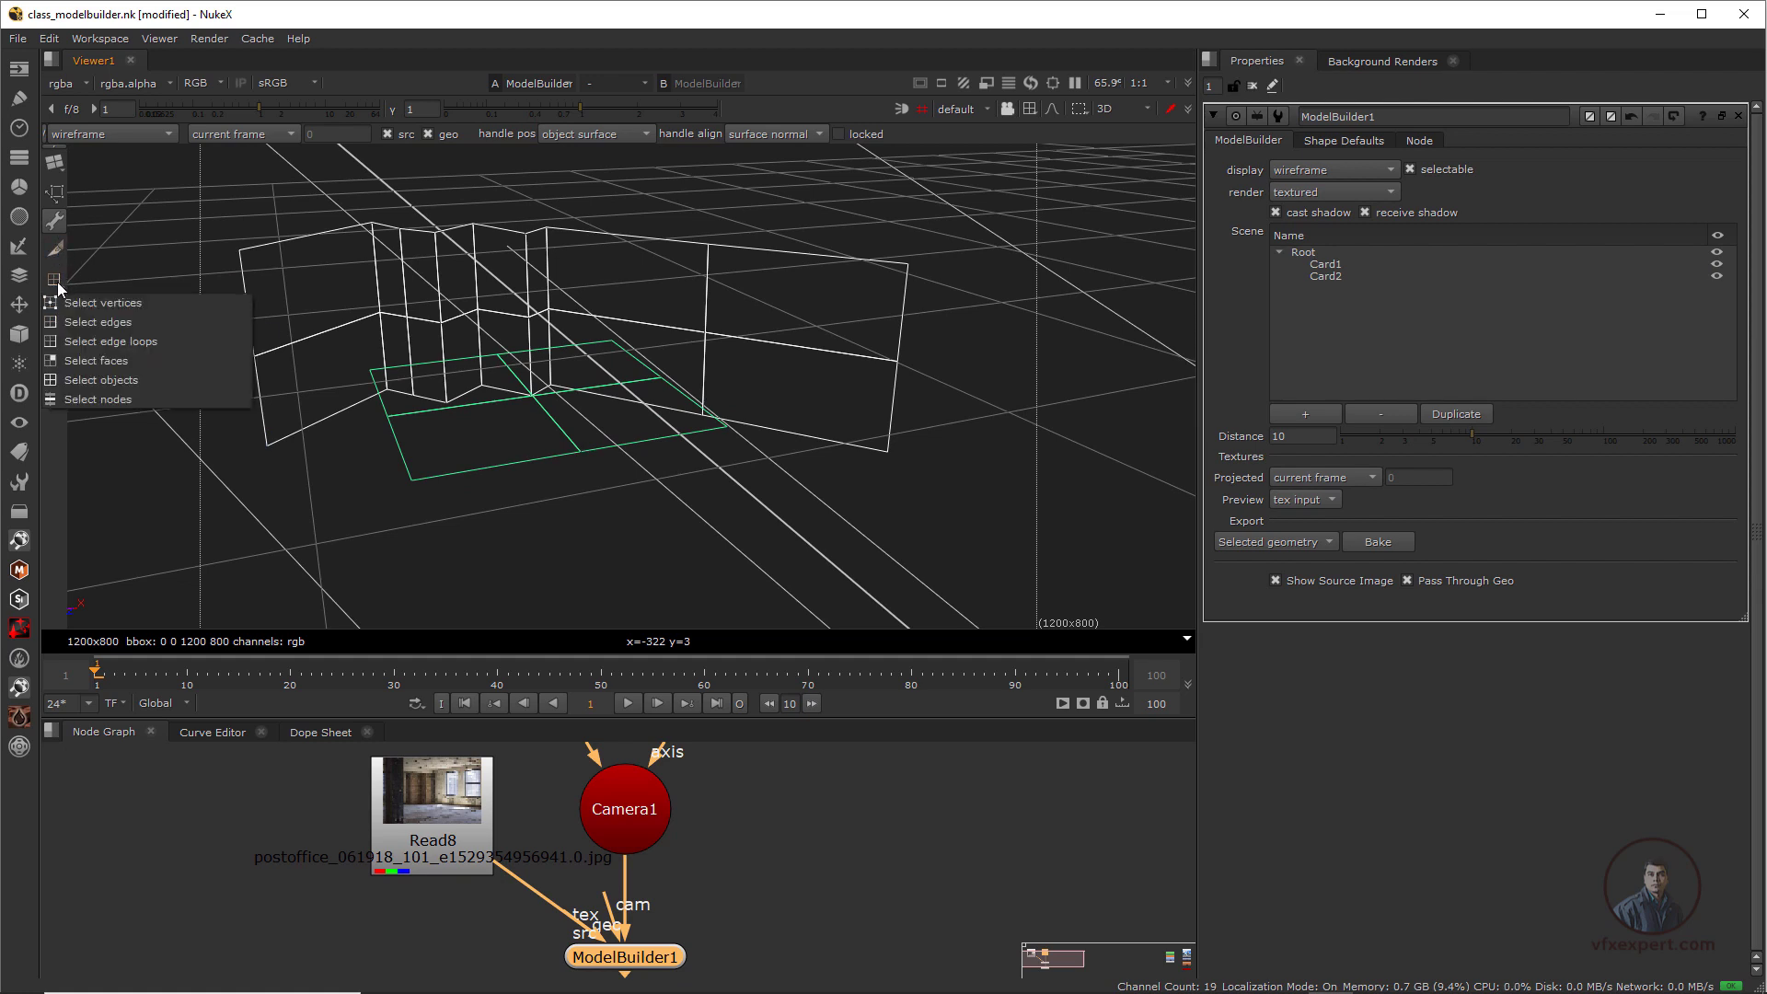
left_click(131, 376)
left_click(578, 452)
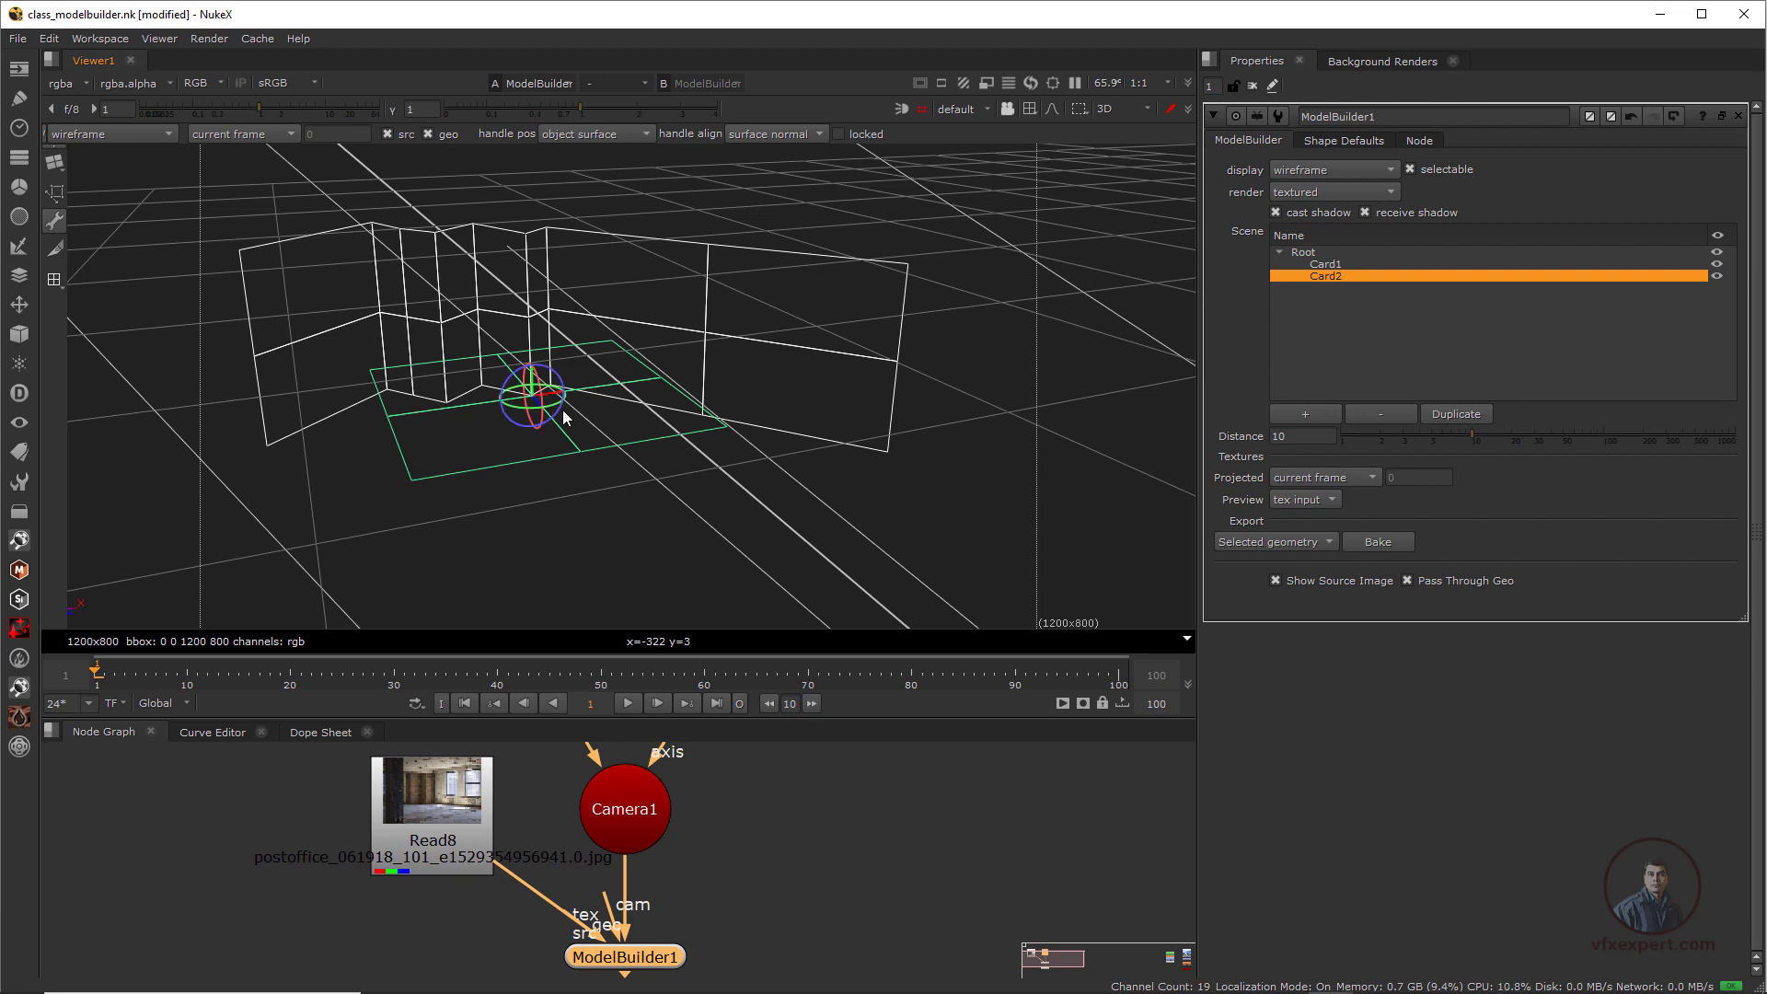
left_click_drag(533, 400, 650, 423, "ctrl+shift")
key("ctrl")
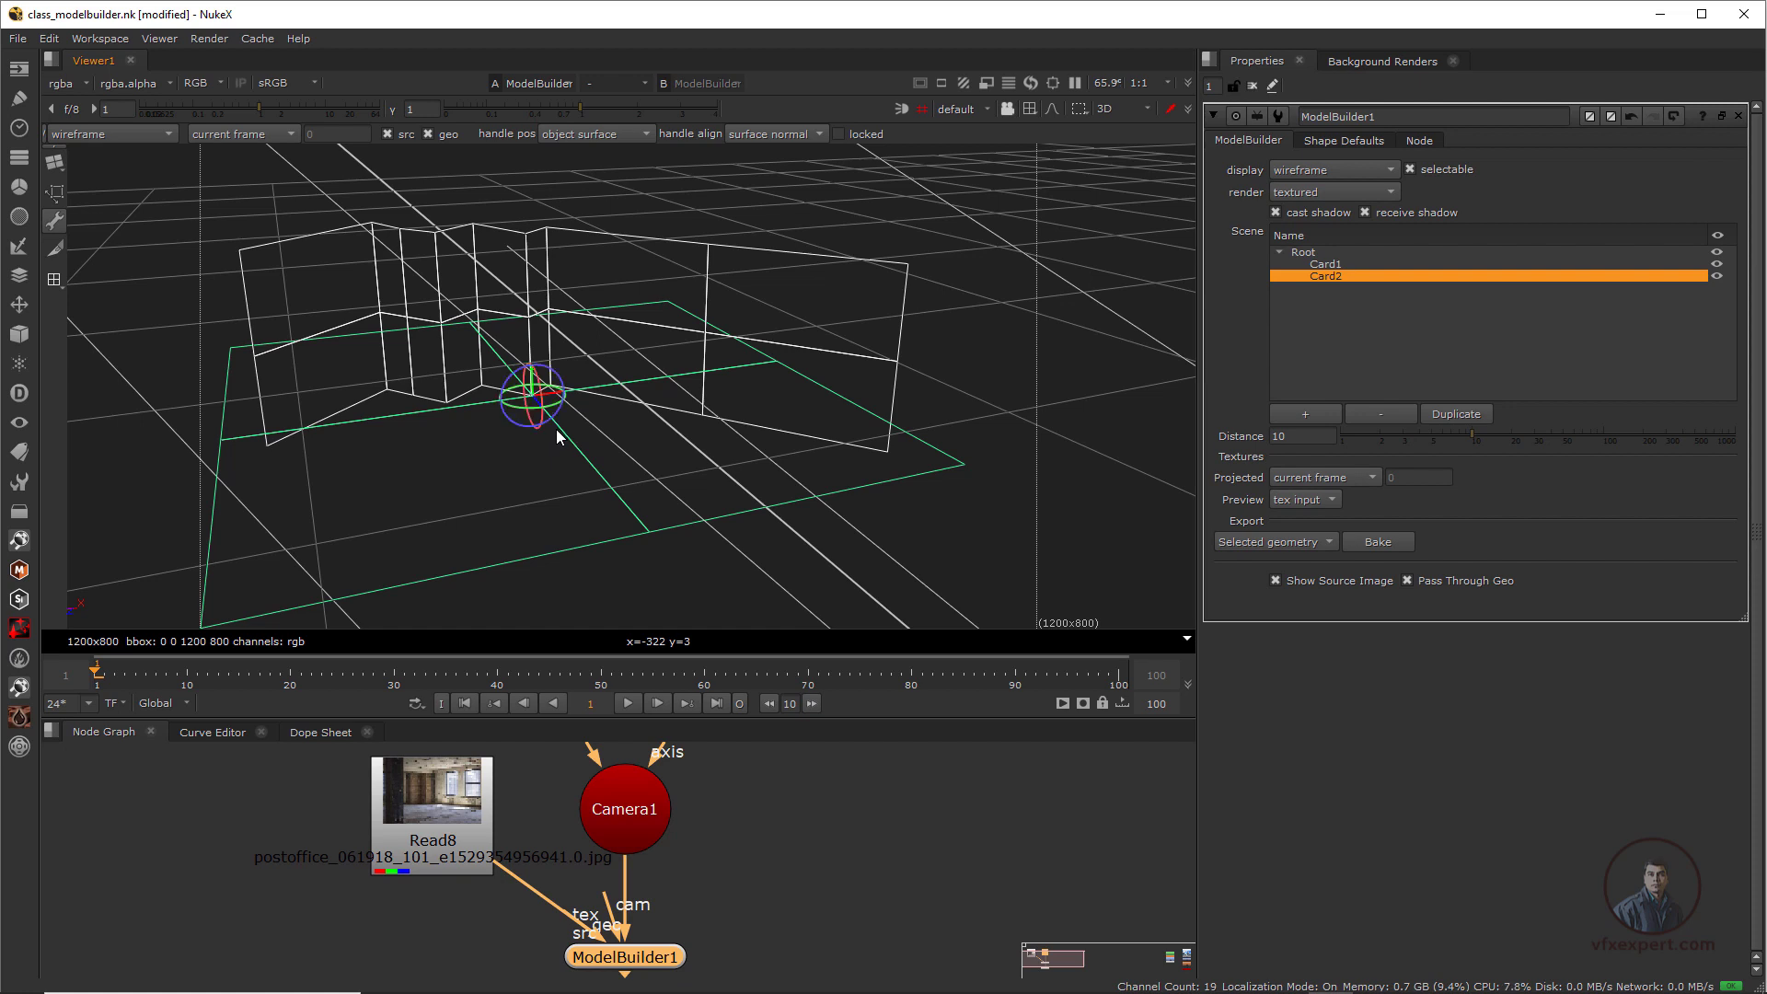
left_click_drag(522, 407, 557, 392, "ctrl")
Switch the 3D view back to Camera1 and lock it to compare the new card with the photo's floor
left_click(988, 107)
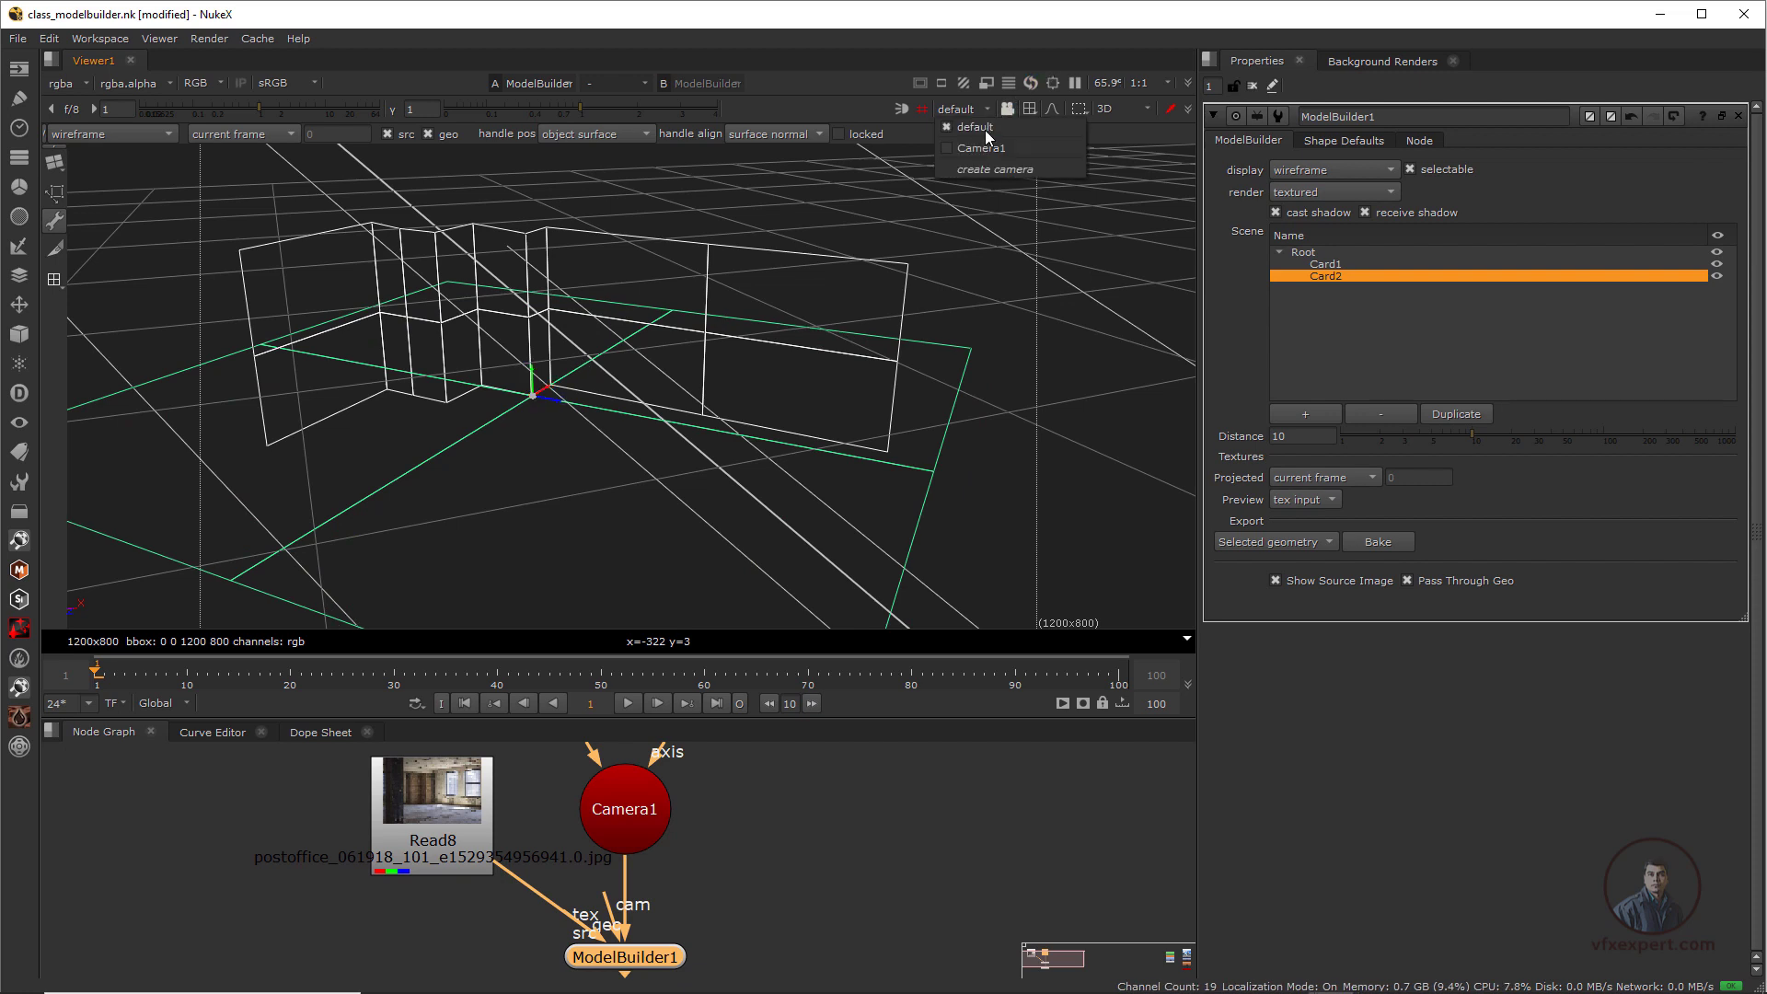
left_click(987, 146)
left_click(1008, 109)
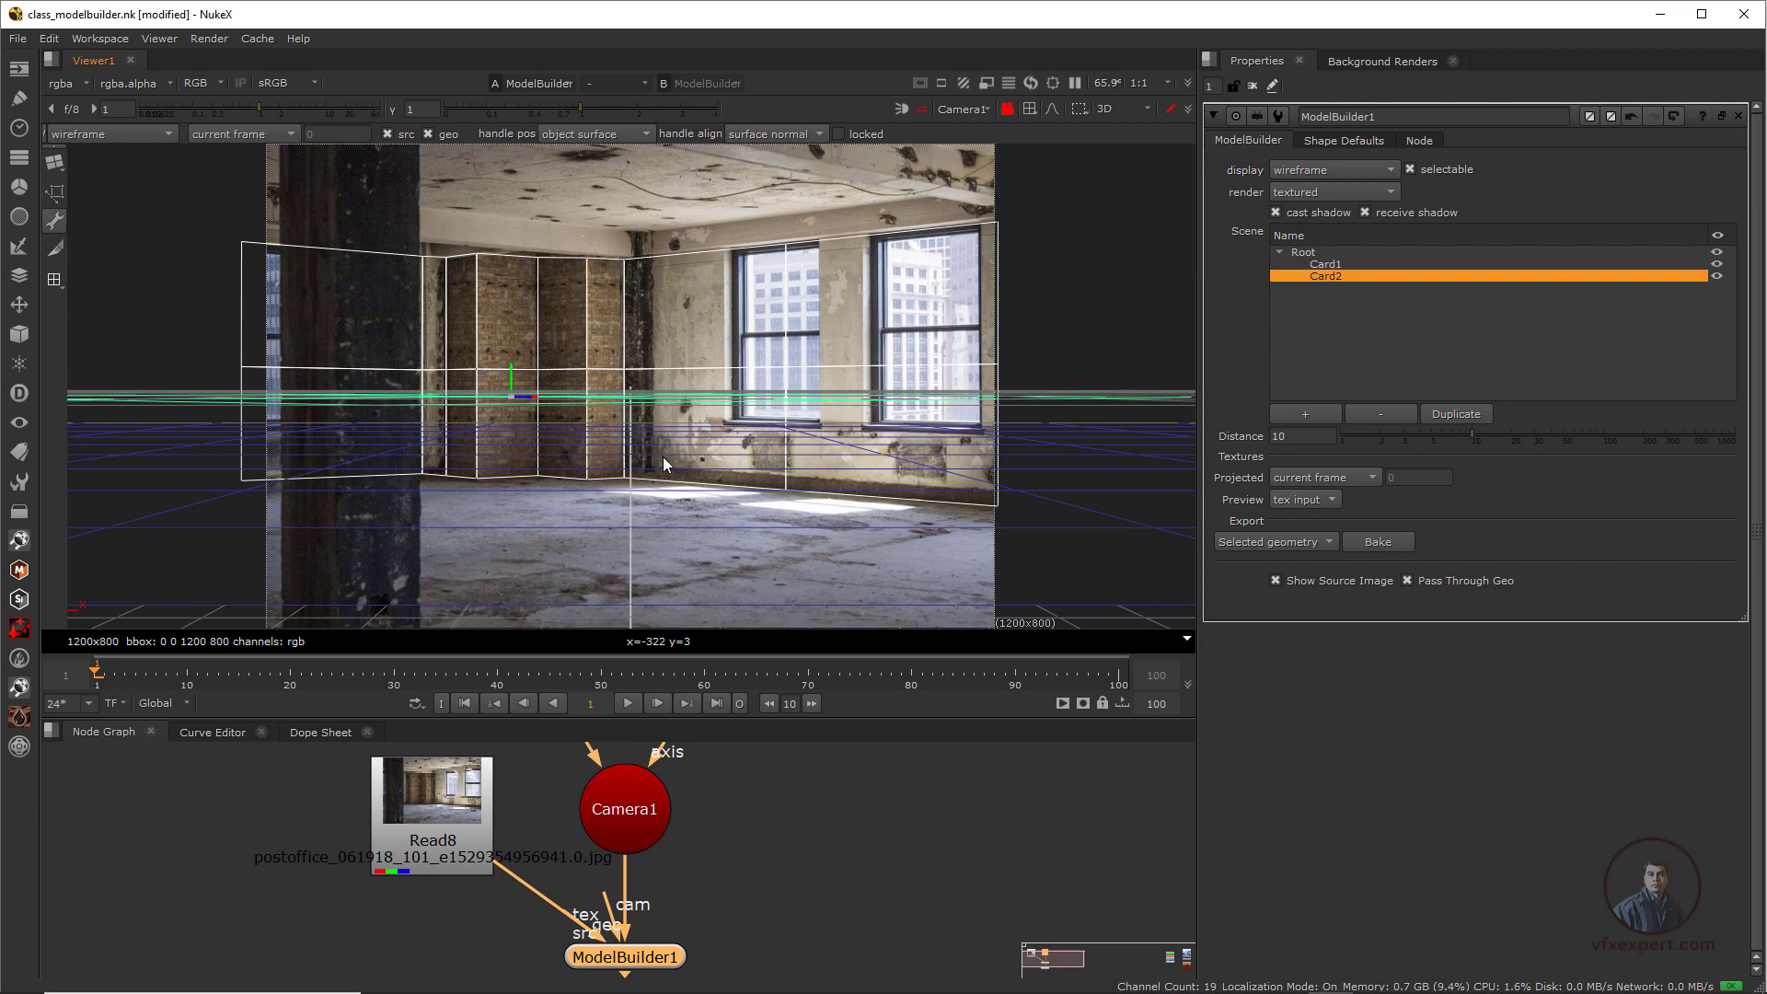
Duplicate Card2, the floor card, while working in the unlocked default perspective view
left_click(987, 109)
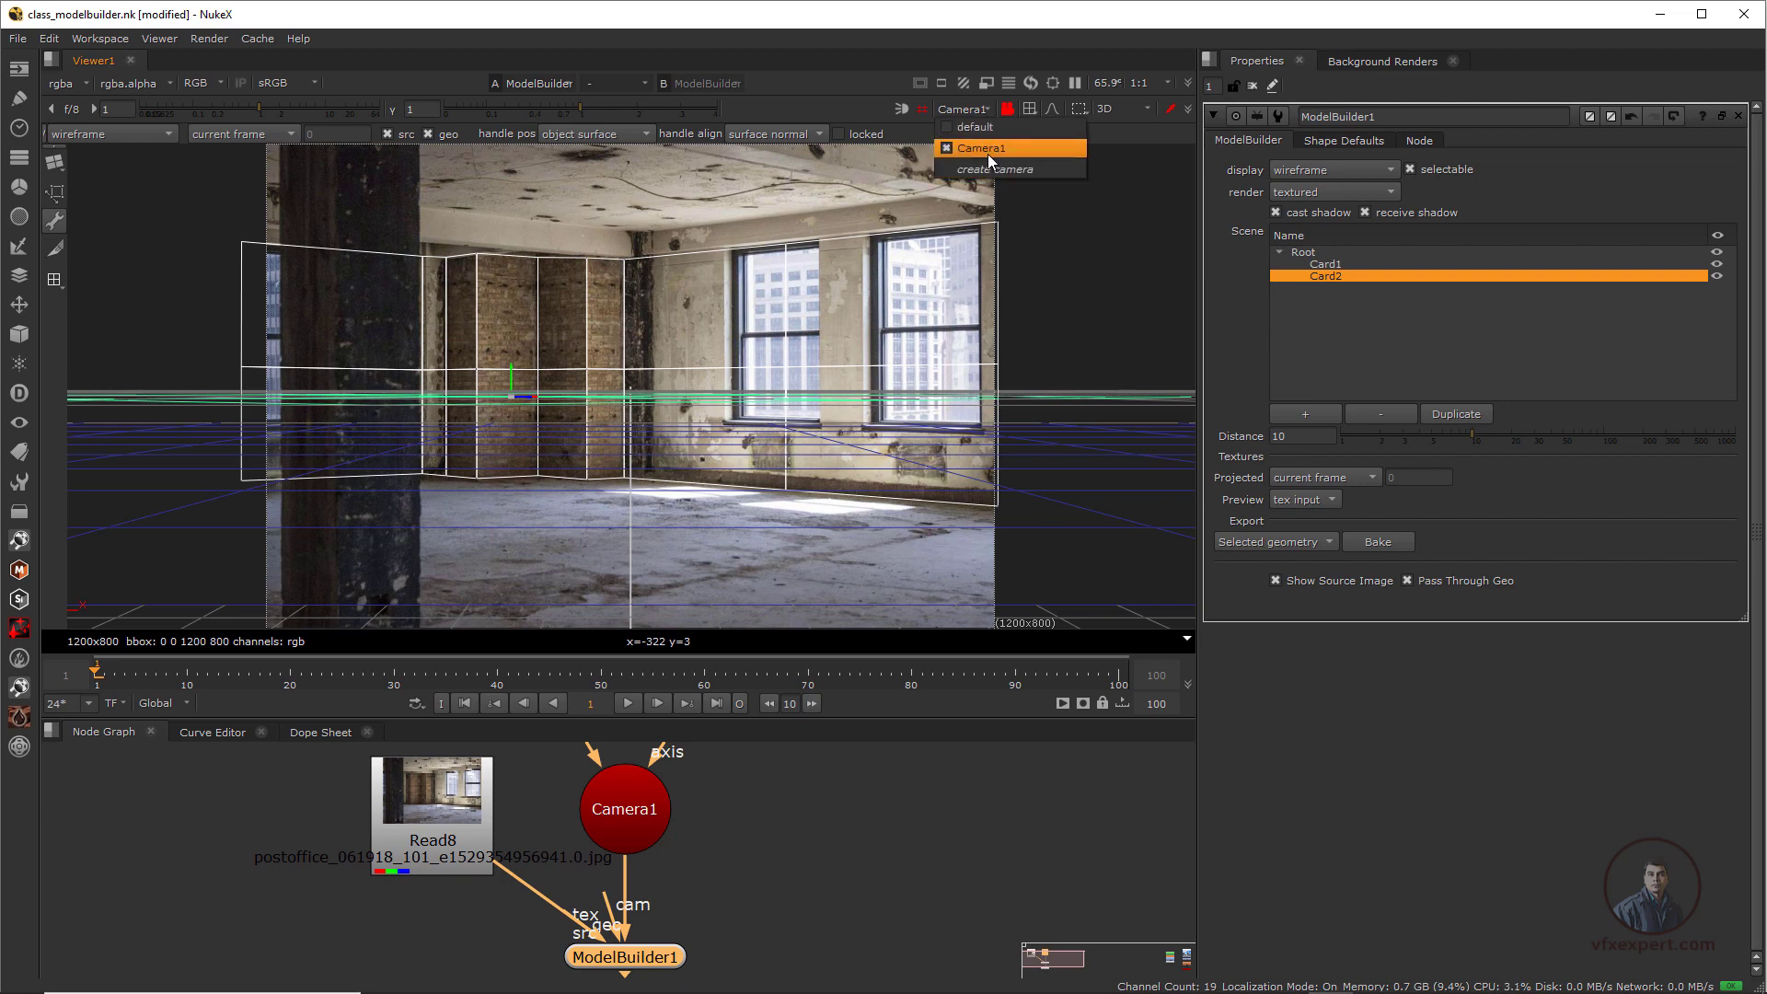
left_click(983, 128)
scroll(606, 406, "down", 5)
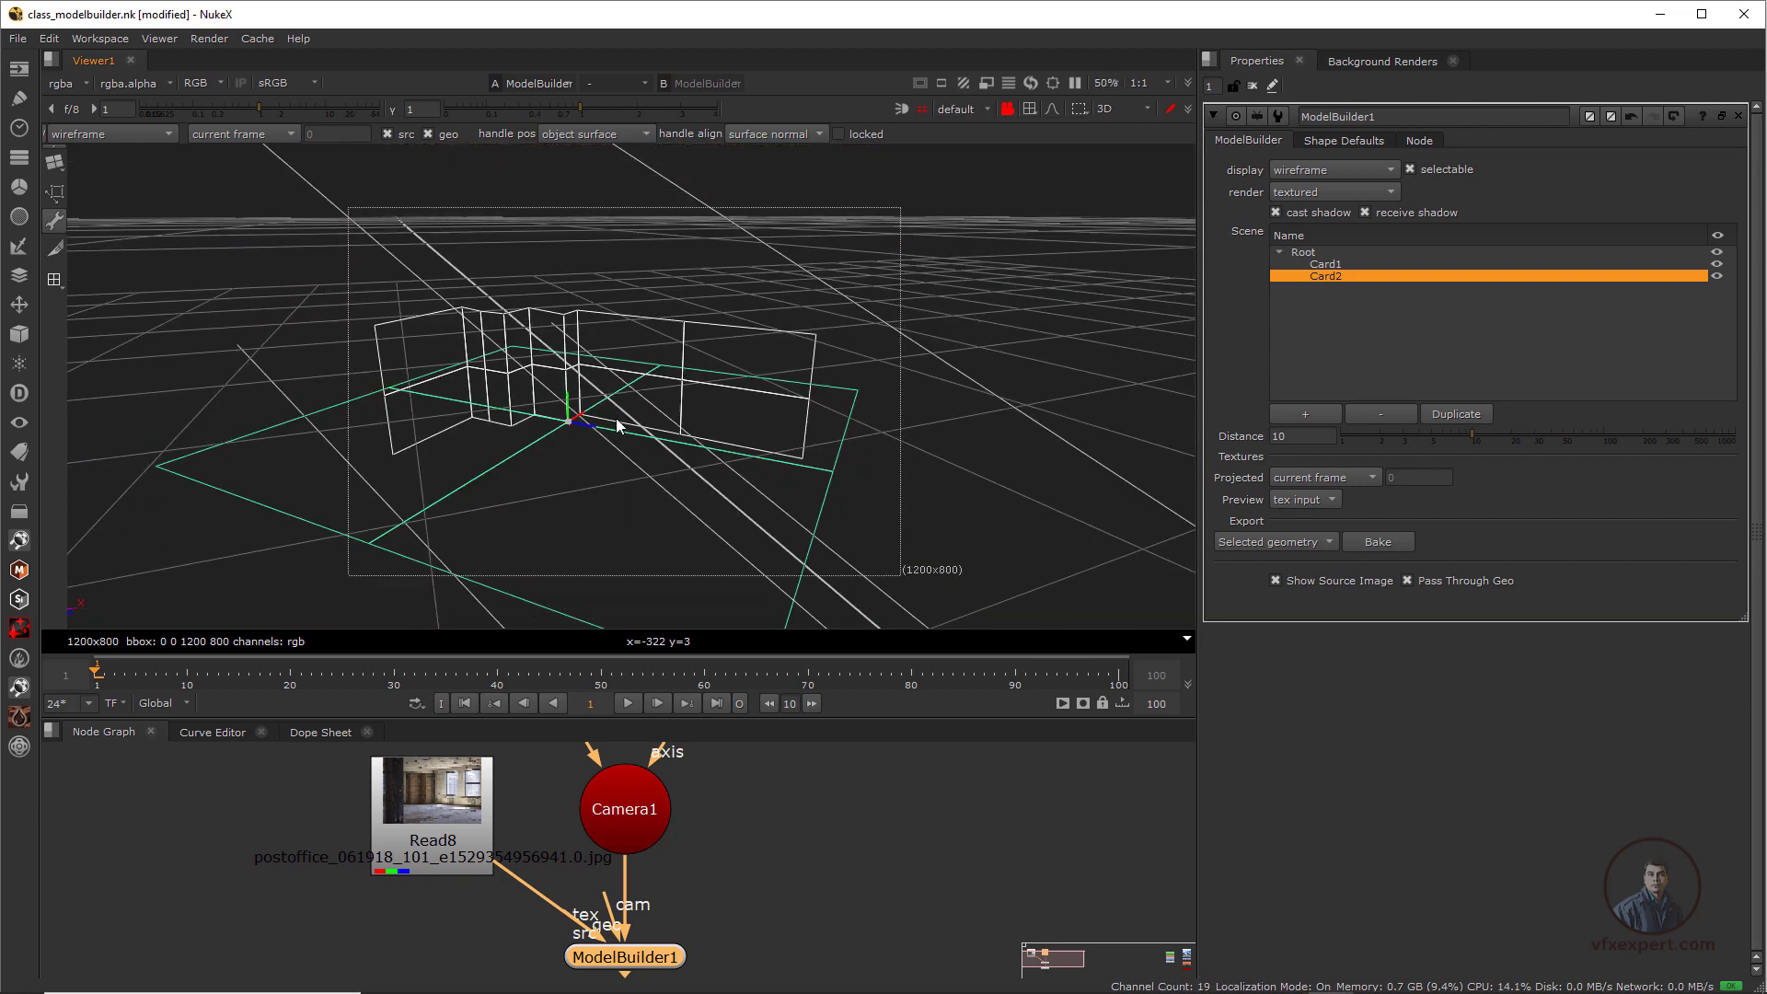
middle_click_drag(699, 439, 812, 524)
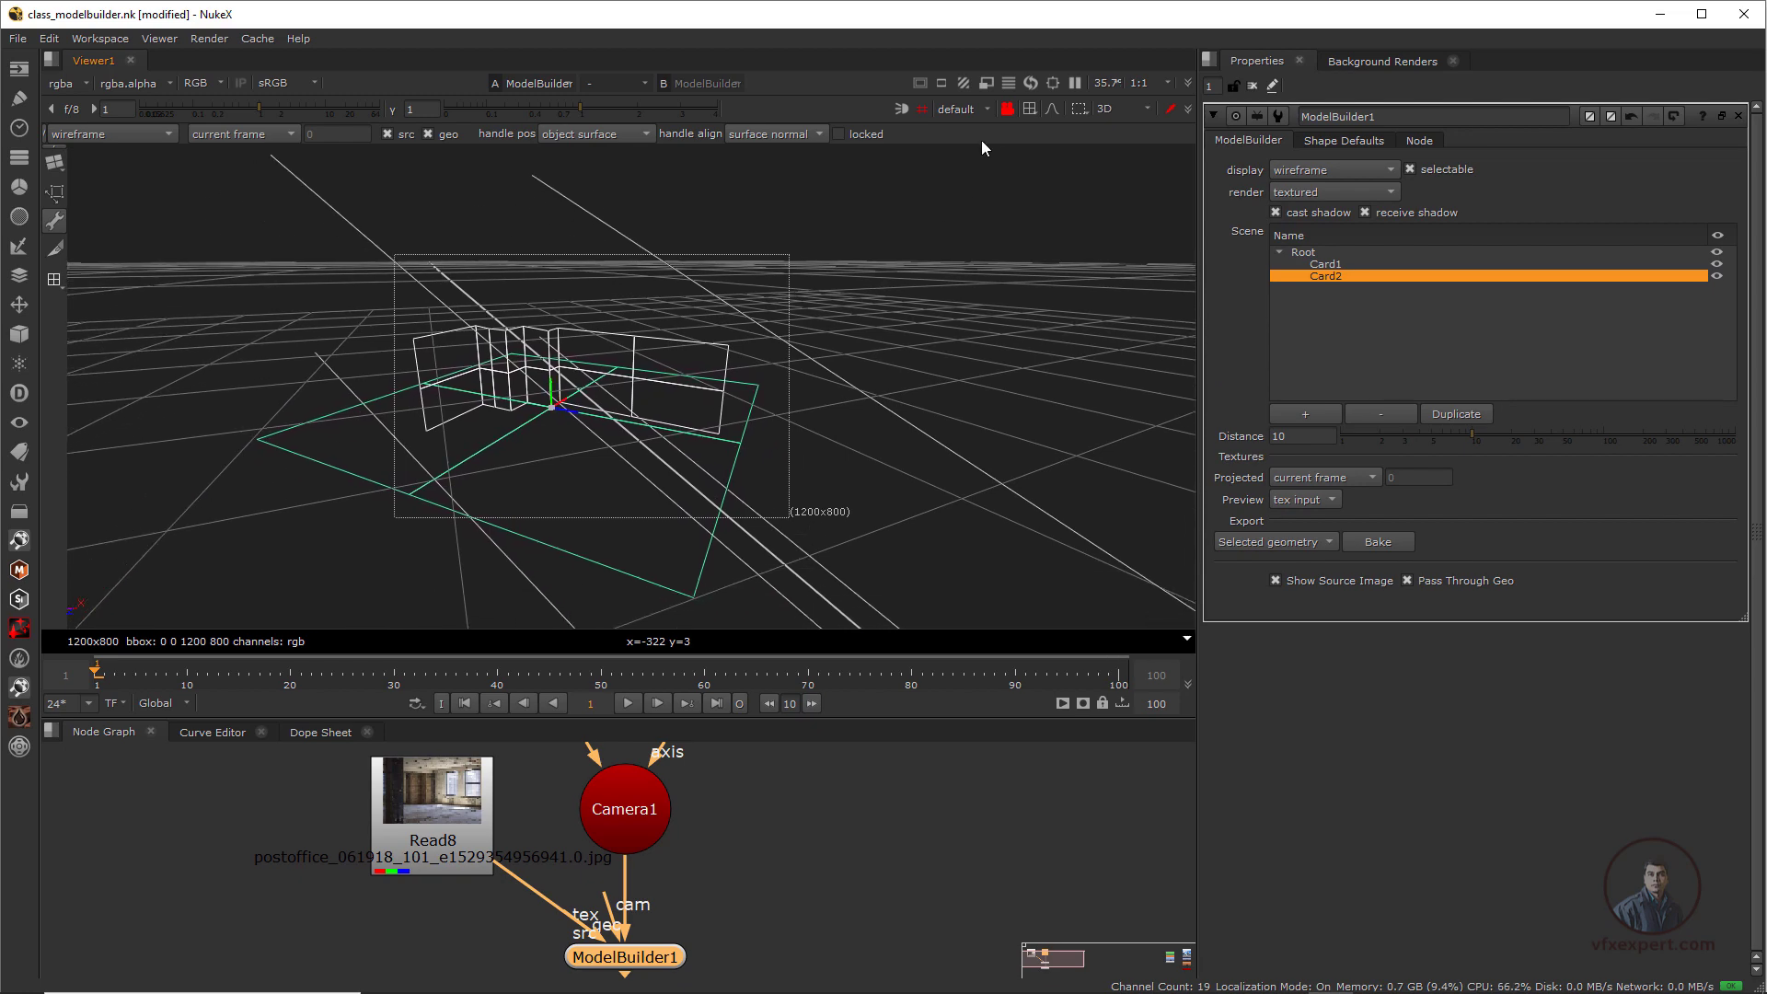
left_click(1010, 107)
left_click_drag(801, 479, 1040, 397, "ctrl")
left_click(1040, 493)
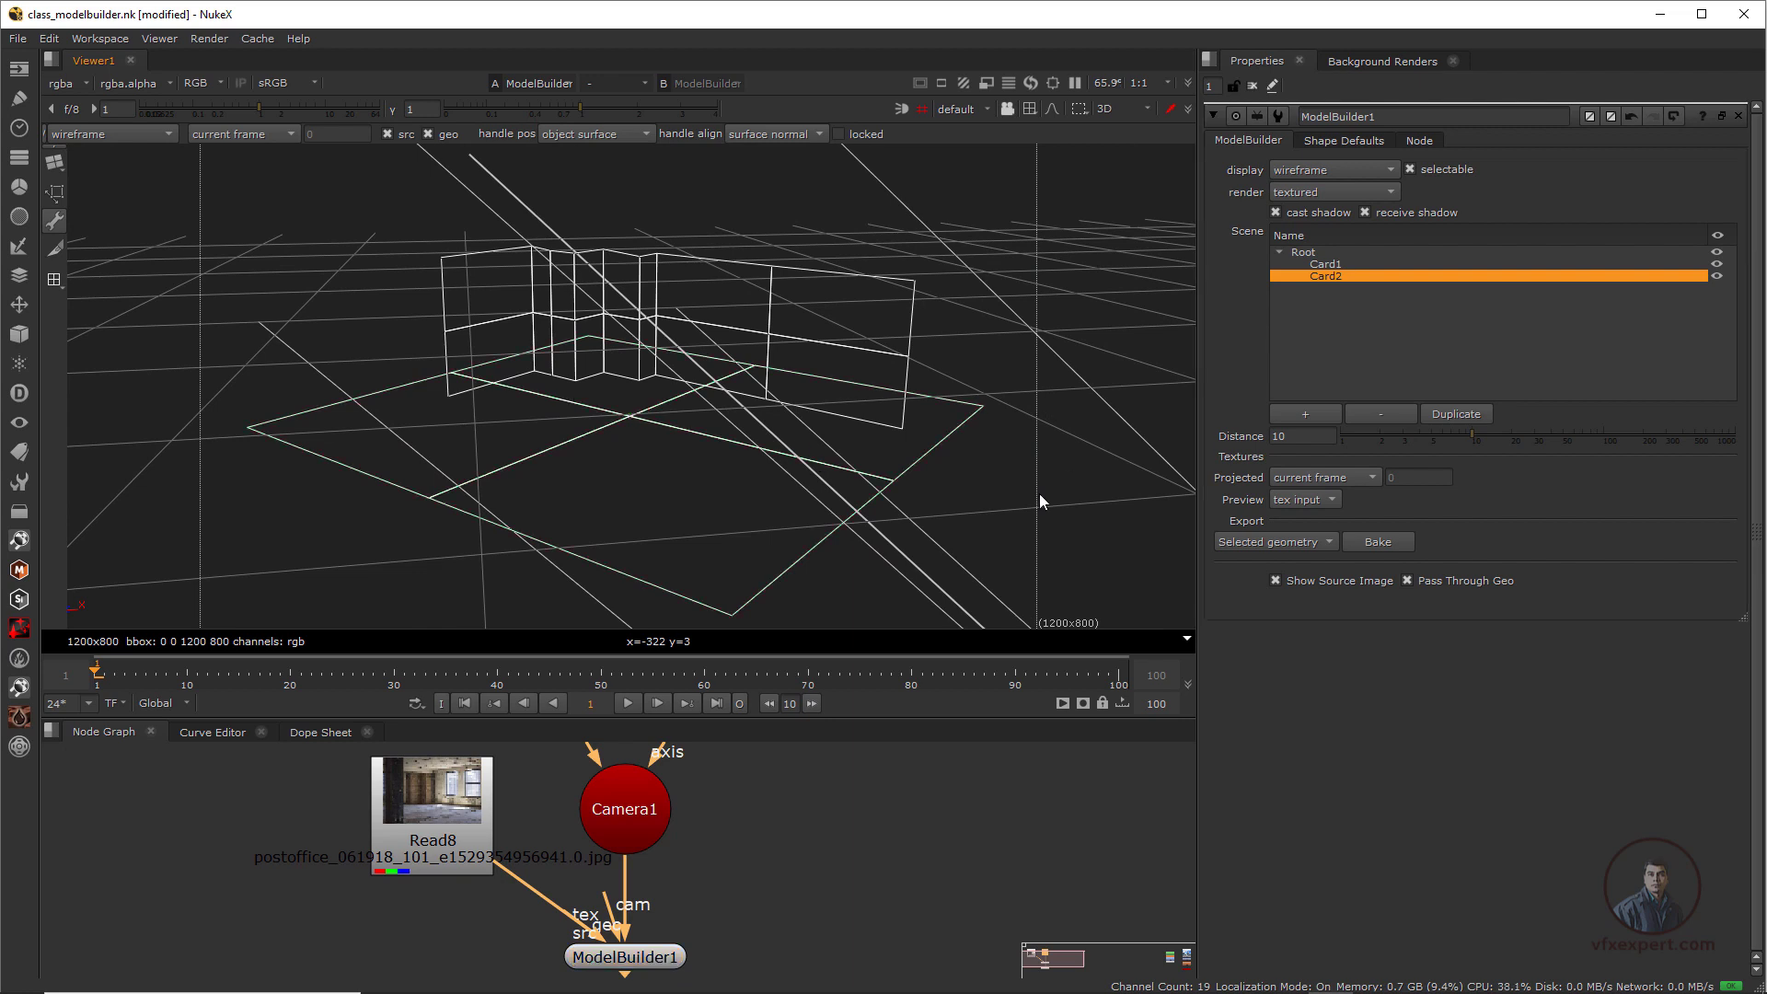
left_click(1327, 275)
left_click_drag(713, 437, 618, 439, "ctrl")
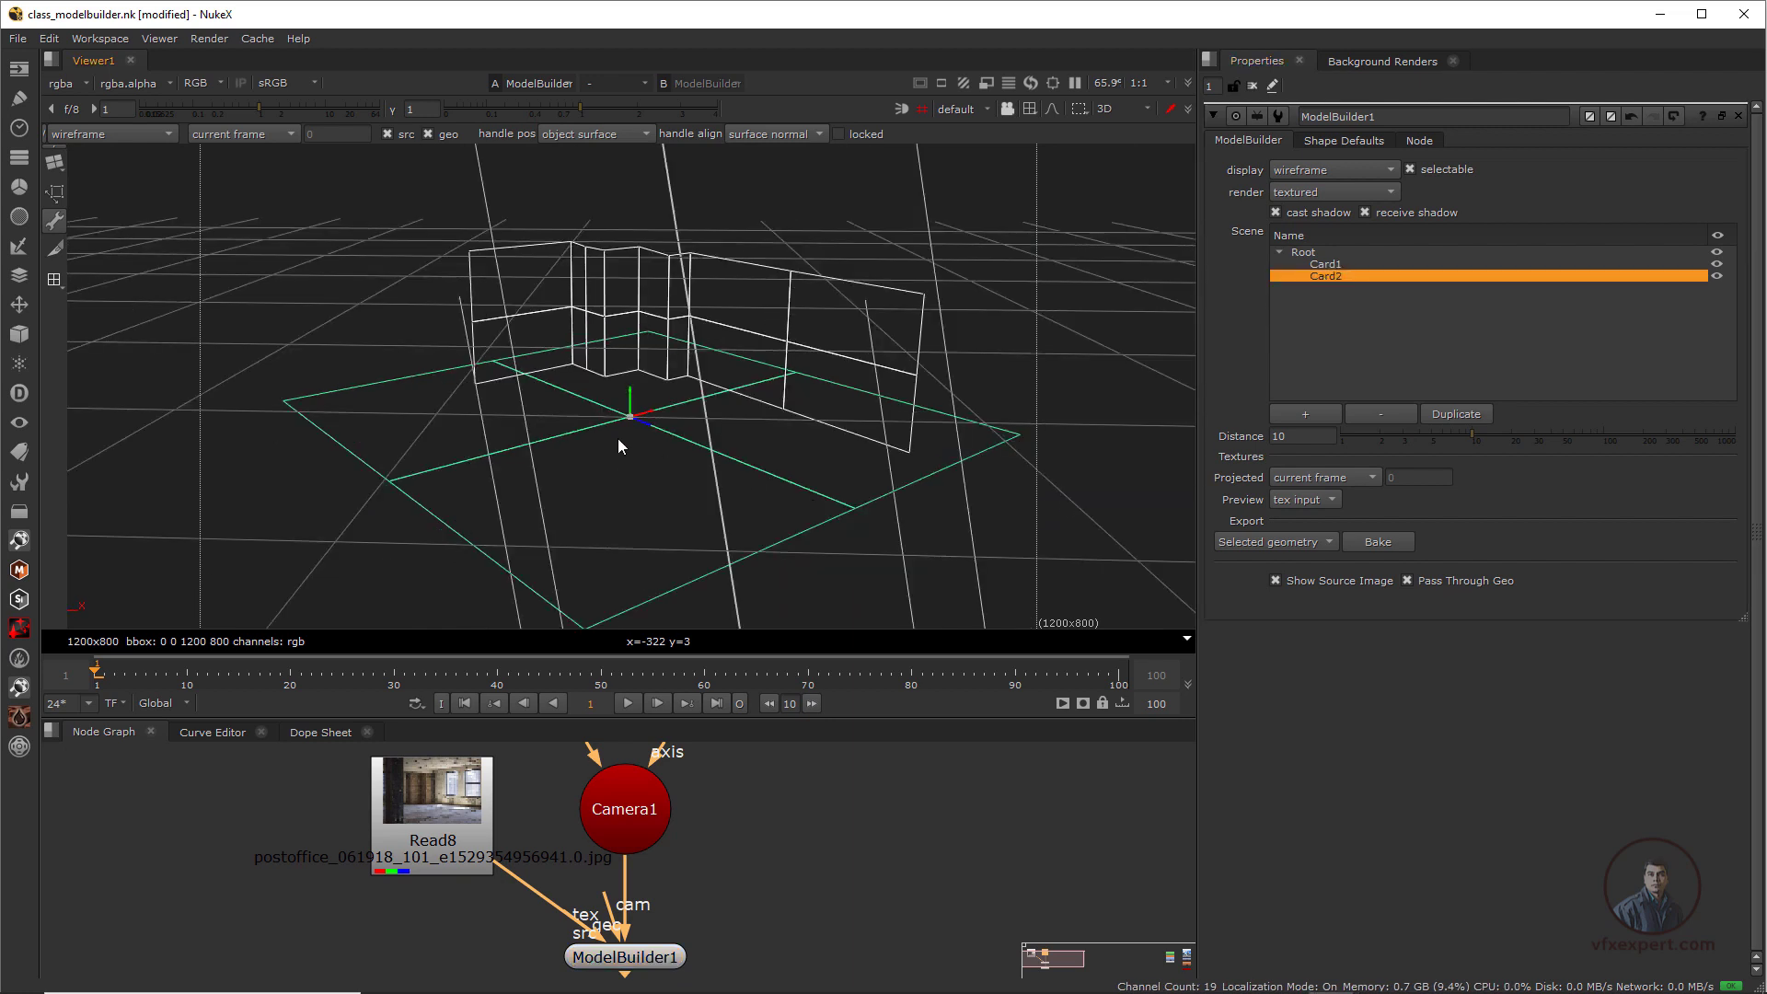
left_click(1464, 414)
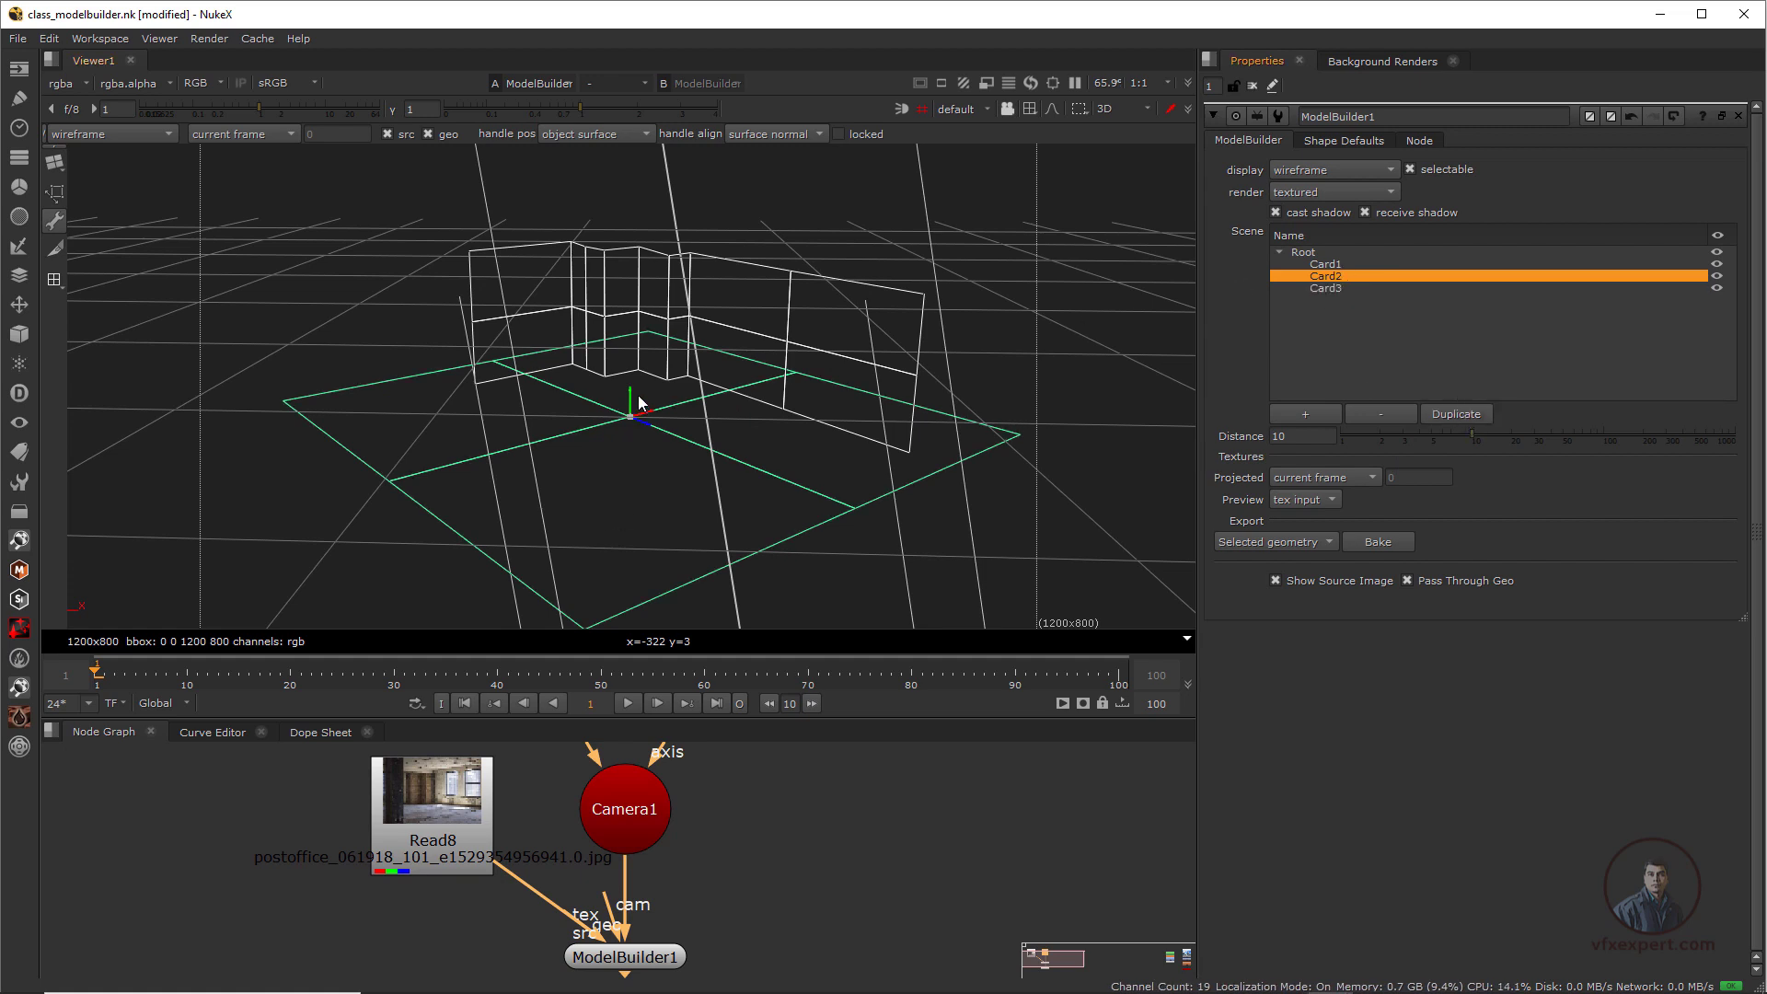
Raise Card2 vertically to the tops of the walls to serve as the ceiling
left_click_drag(632, 387, 637, 241)
left_click_drag(914, 440, 914, 378, "ctrl")
left_click_drag(628, 254, 630, 239)
left_click_drag(693, 357, 742, 357, "ctrl")
Look through the locked Camera1 view and shift Card2 to line up with the ceiling in the photo
left_click(988, 111)
left_click(979, 150)
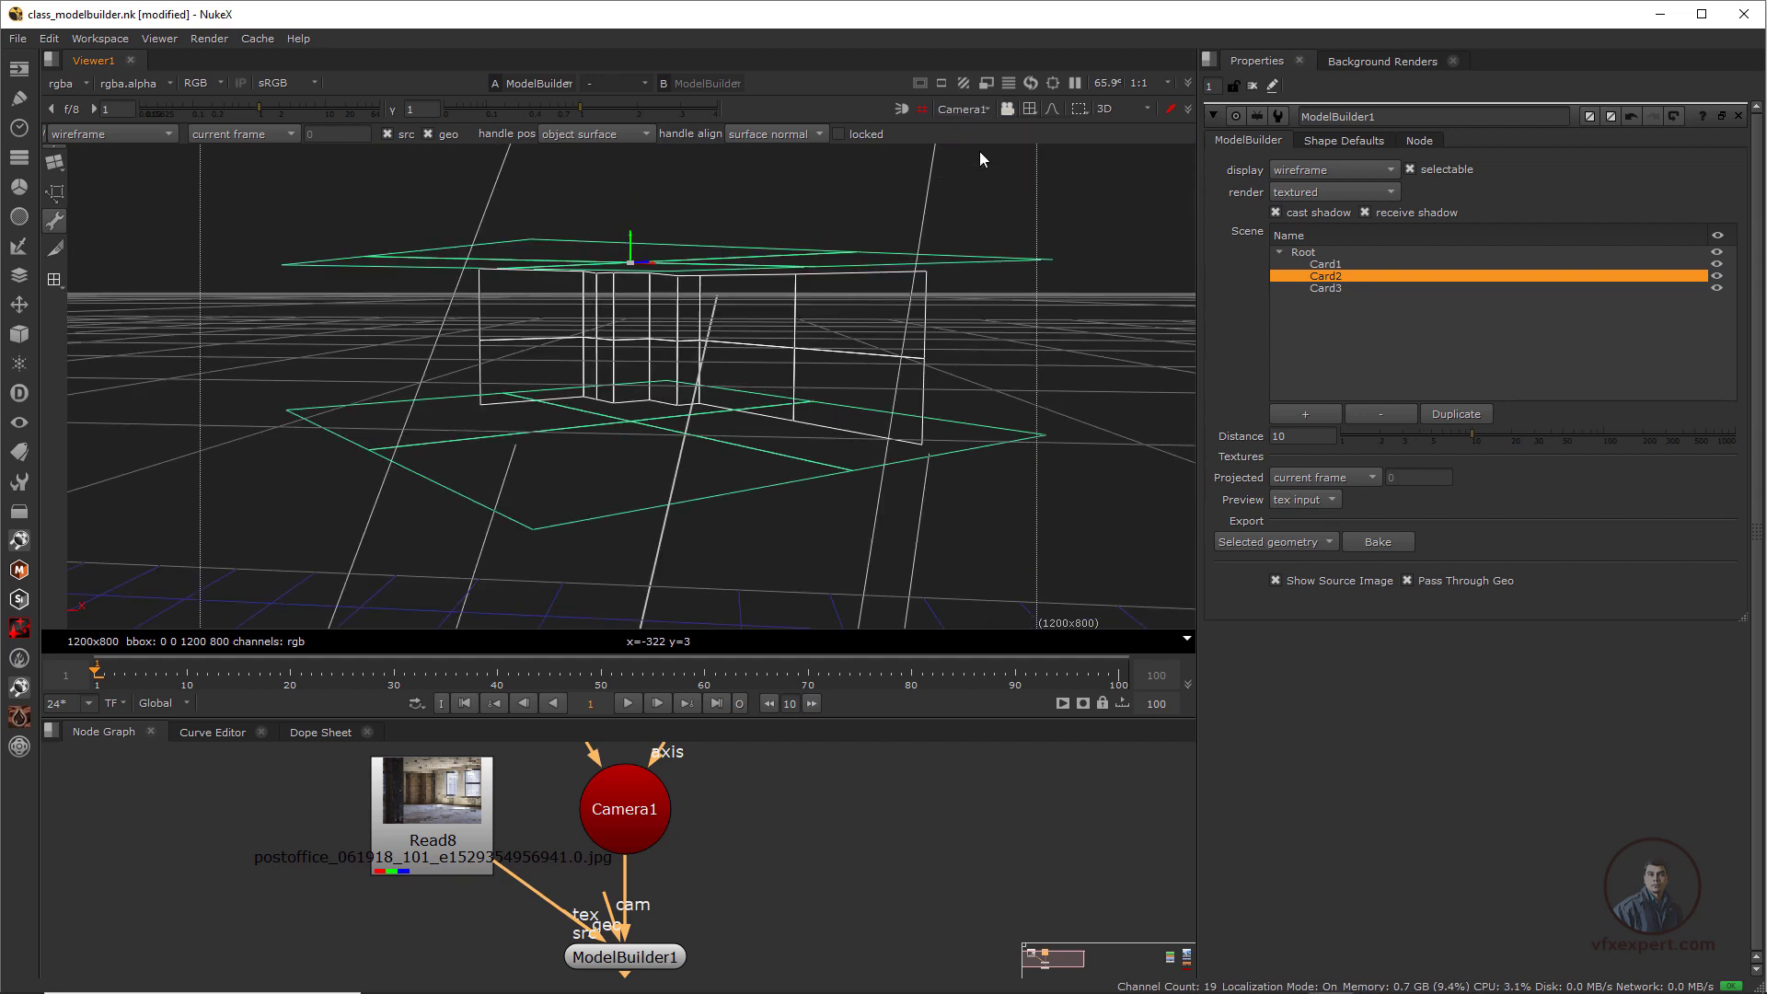
left_click(1009, 108)
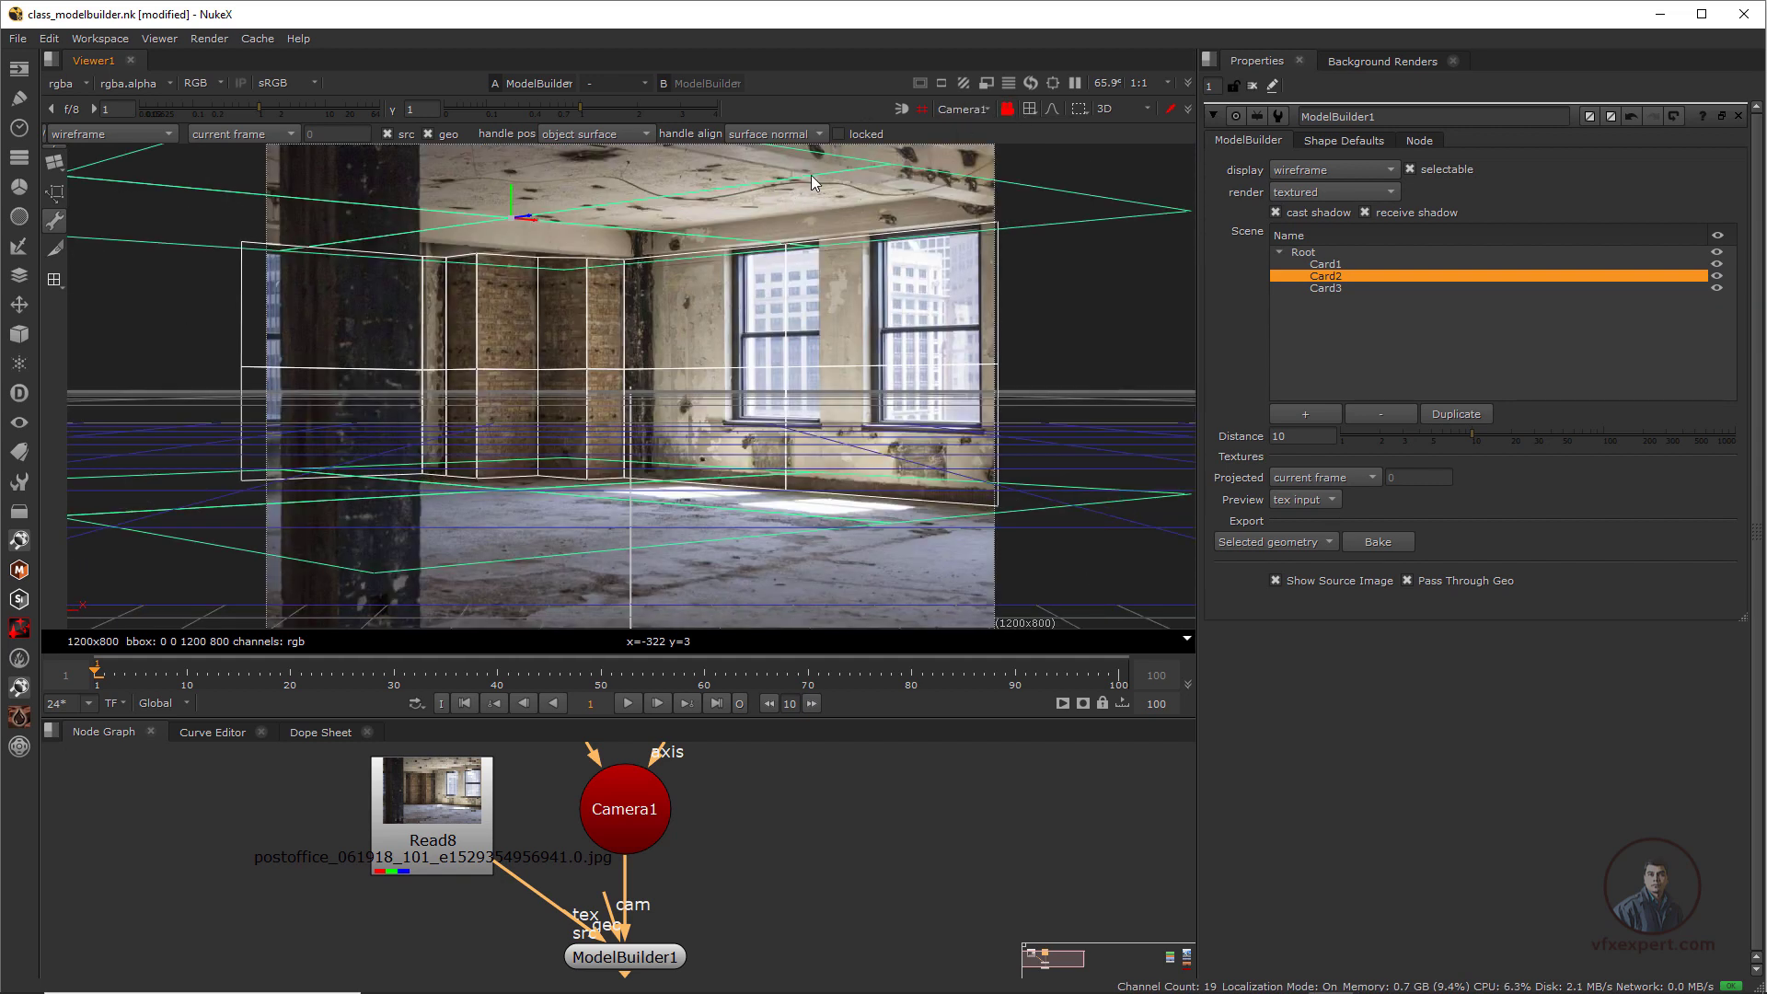
middle_click_drag(812, 333, 786, 488)
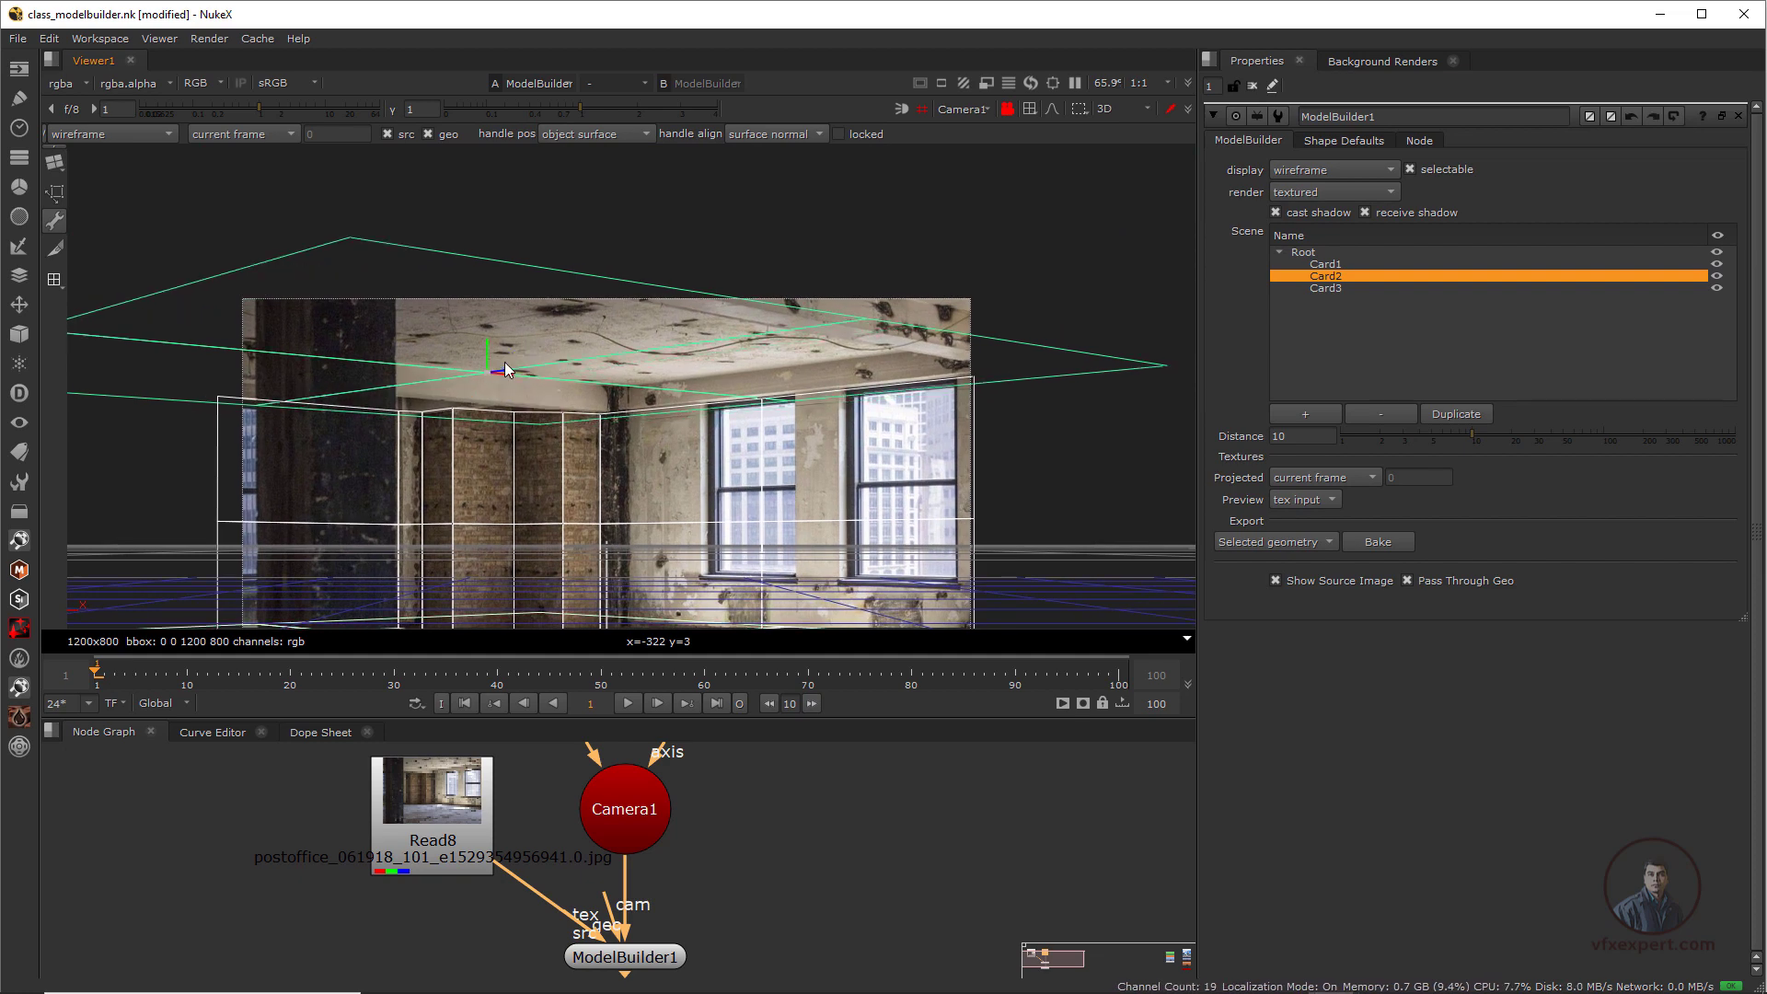
left_click_drag(503, 370, 563, 325)
scroll(792, 607, "down", 1)
middle_click_drag(791, 617, 869, 465)
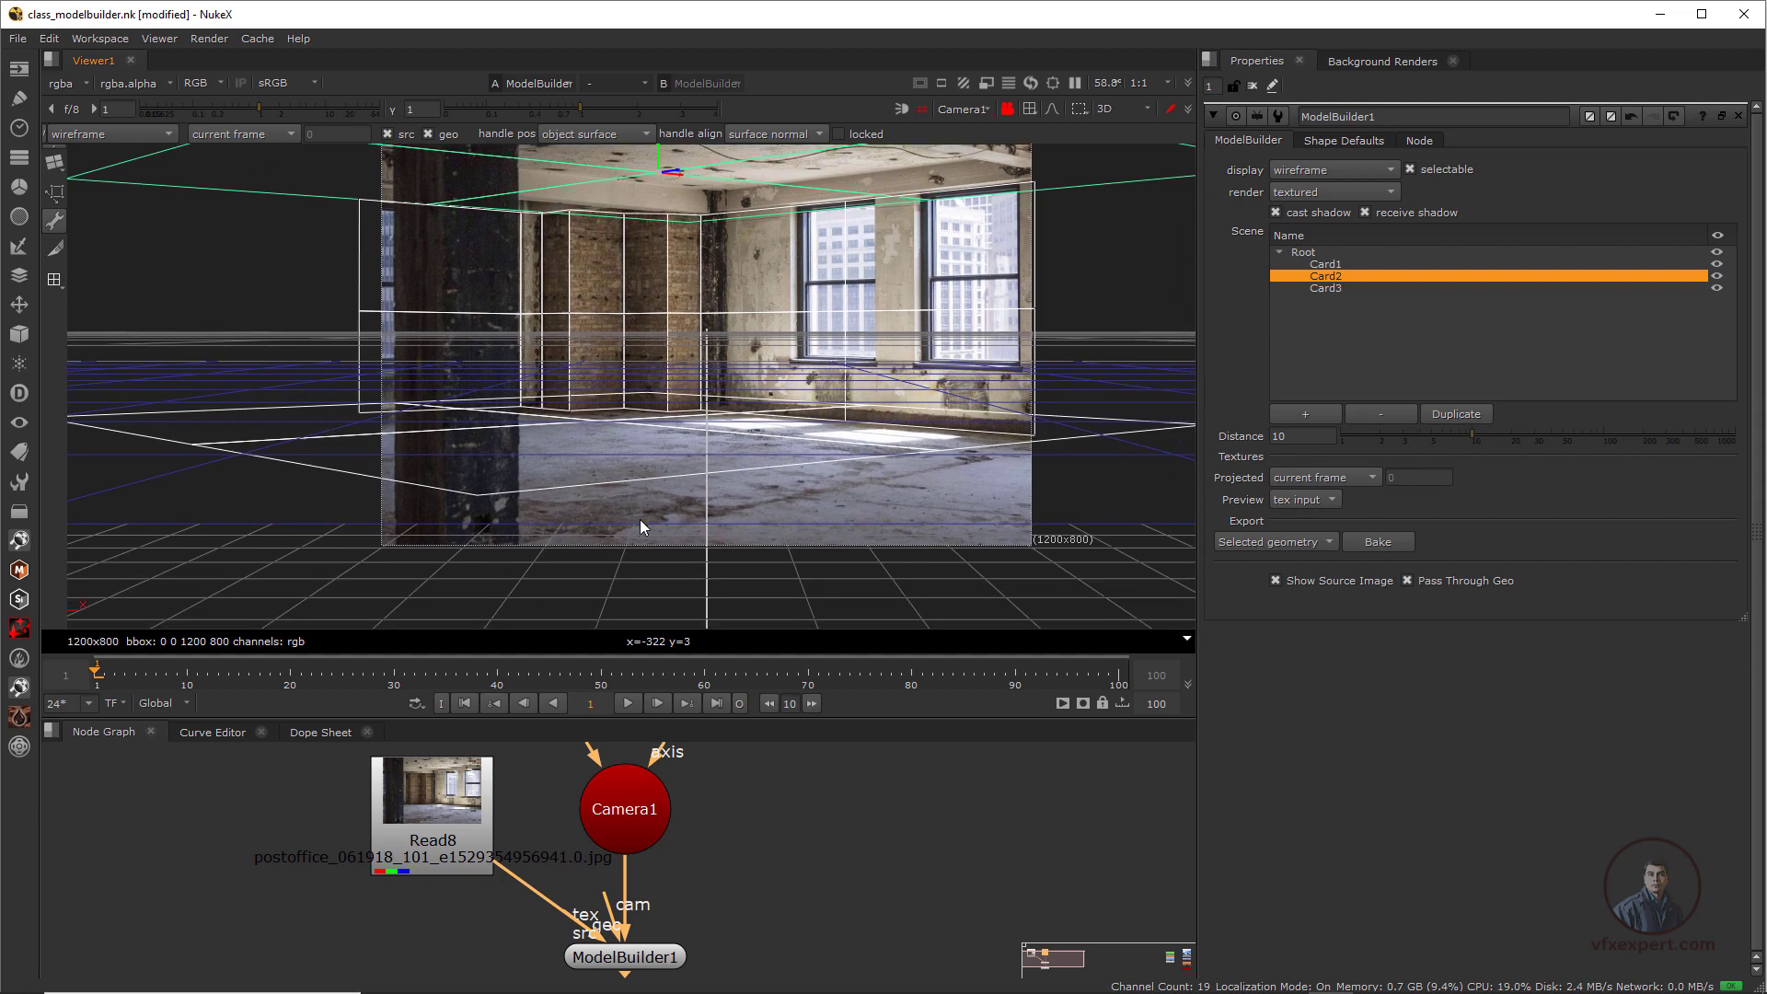
Select Card3, reposition it to match the photo's floor edge and enlarge it to cover more of the floor
left_click(1340, 289)
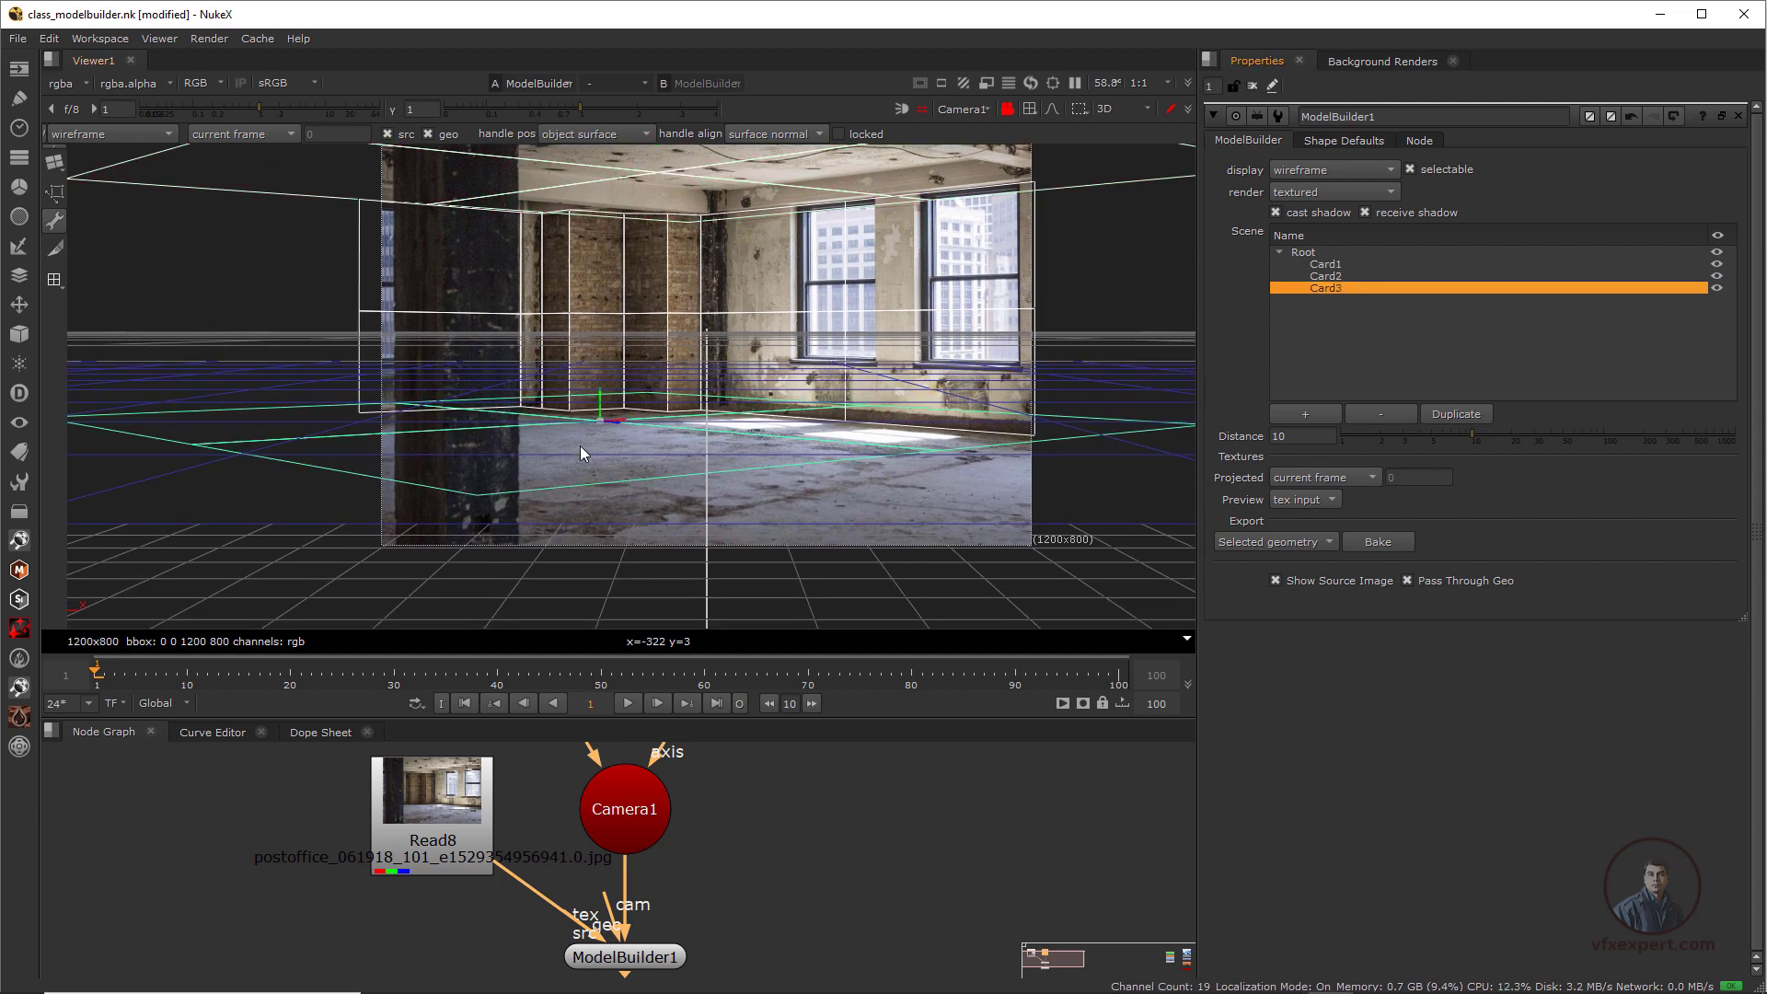
mouse_move(600, 394)
left_mouse_down()
mouse_move(616, 446)
mouse_move(620, 416)
left_mouse_up()
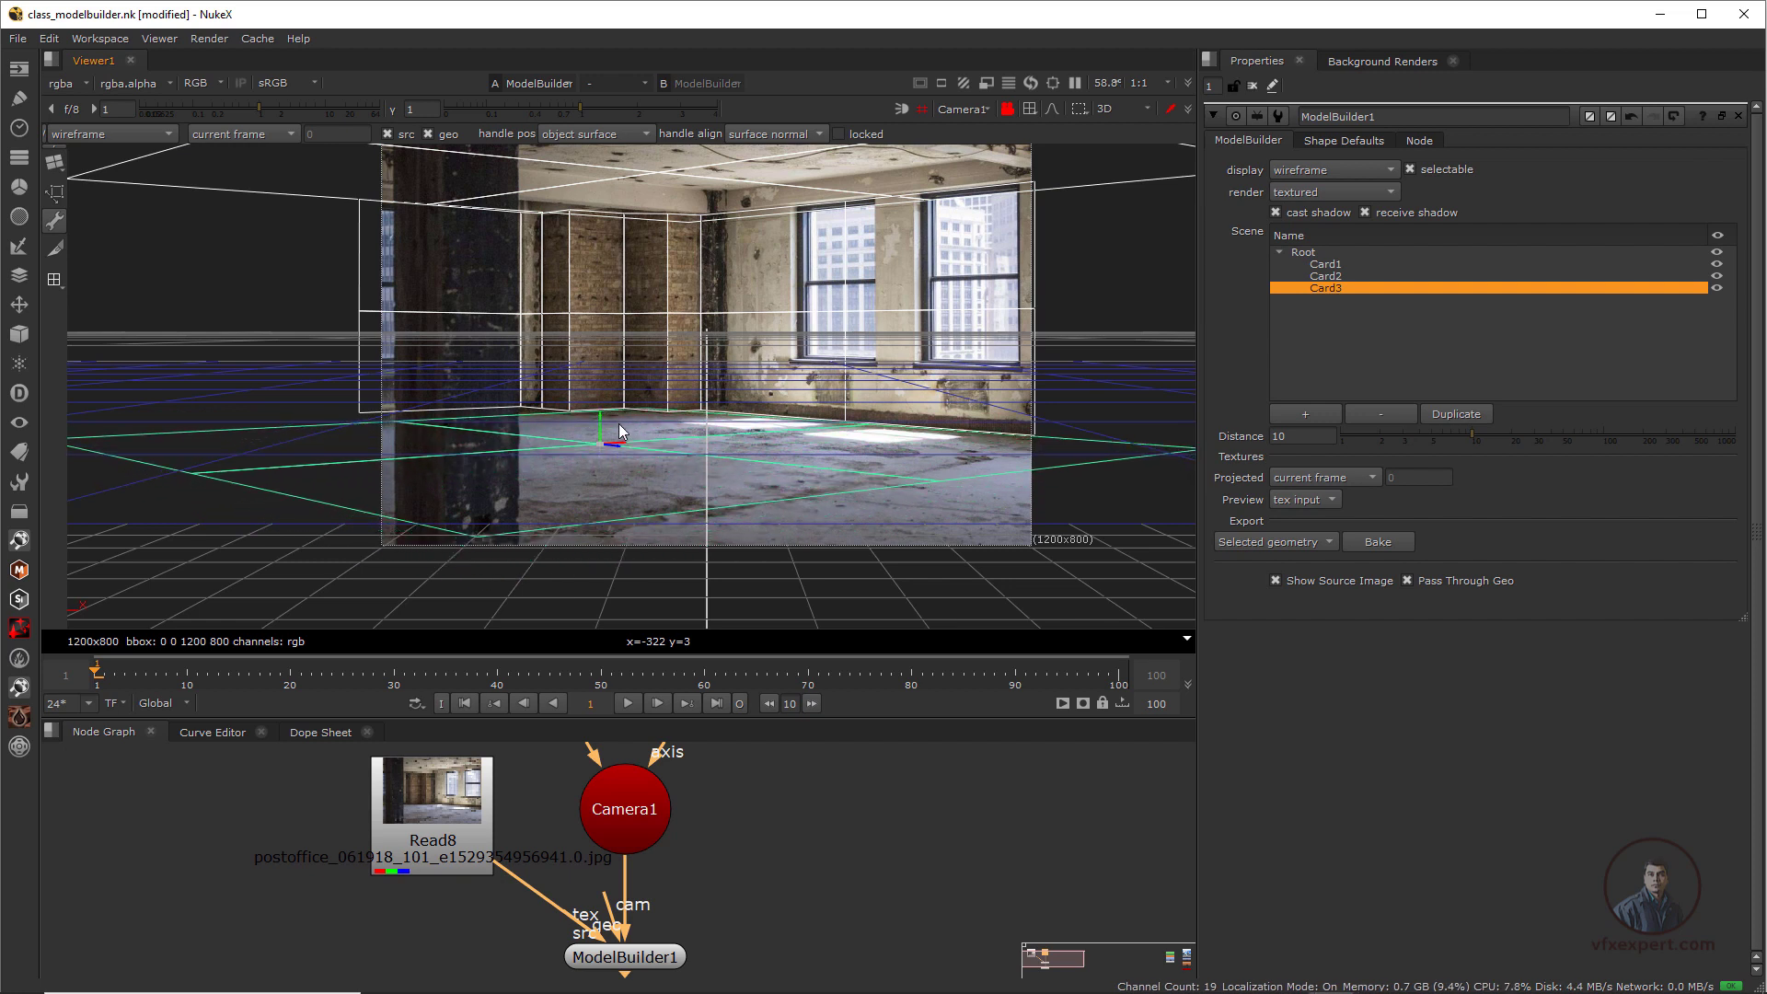
key("ctrl+shift")
left_click_drag(597, 445, 662, 471, "ctrl+shift")
scroll(896, 170, "up", 1)
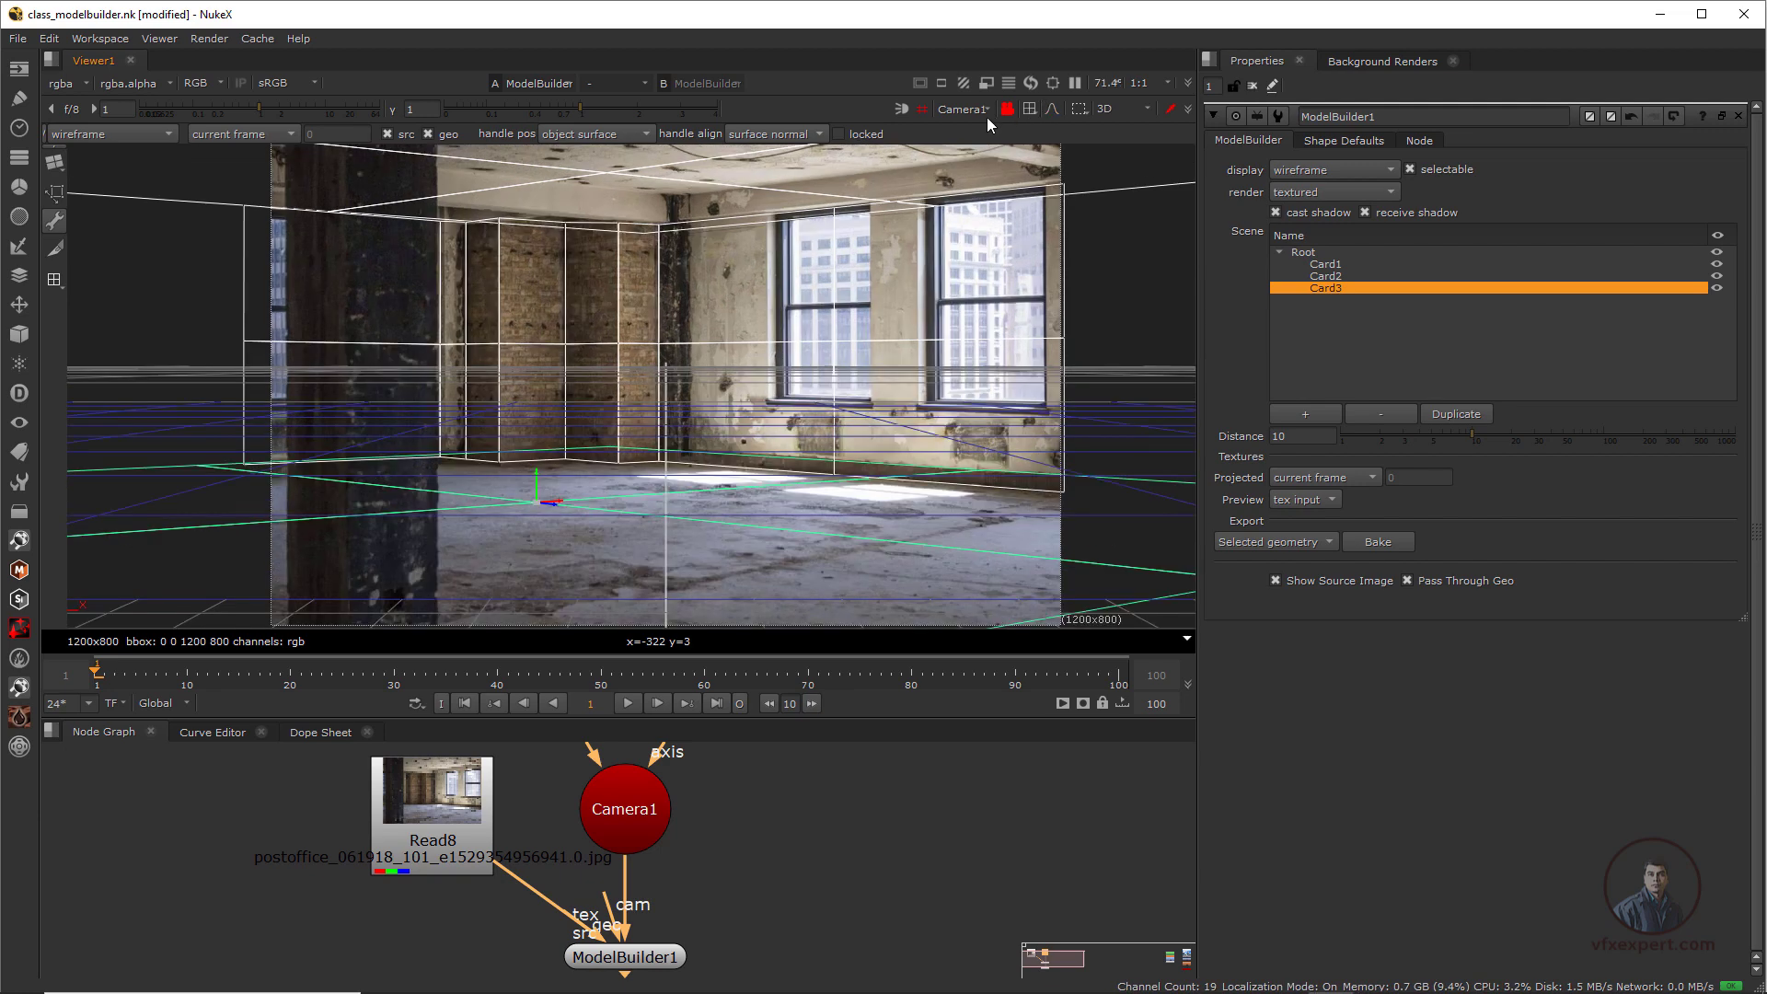
Return to the unlocked default perspective view and set the geometry display to textured
left_click(987, 110)
left_click(977, 133)
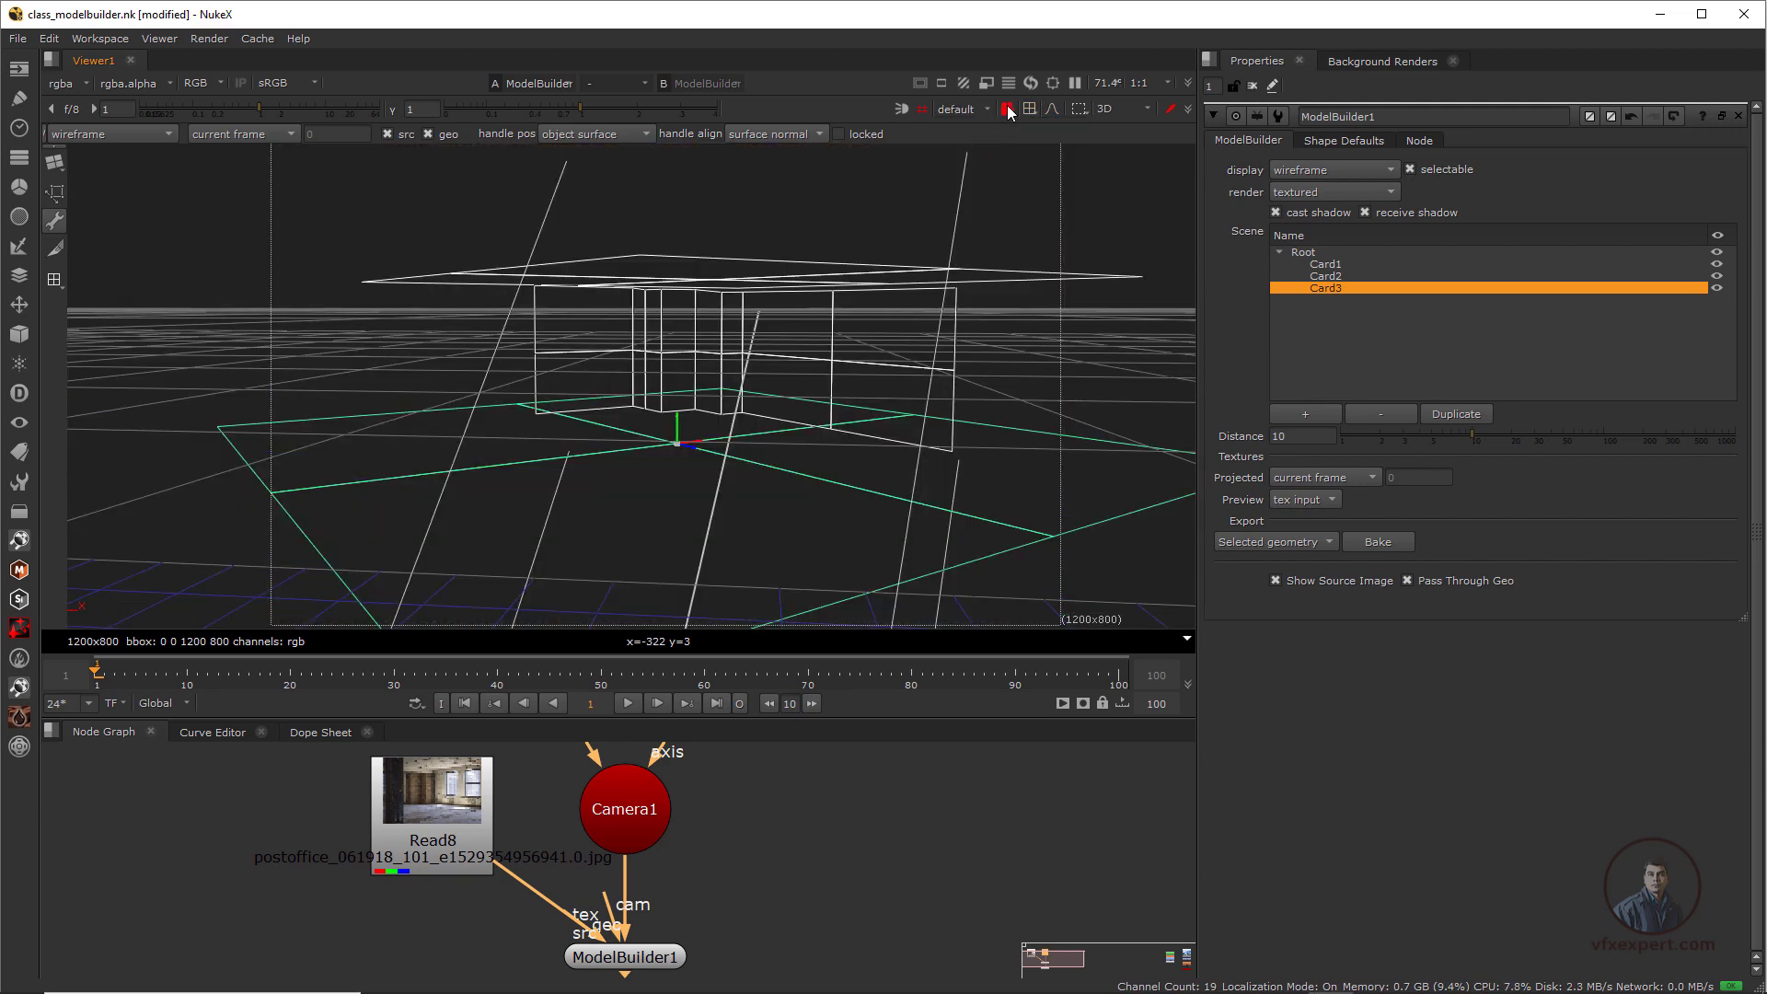
left_click(1008, 109)
left_click_drag(785, 373, 133, 279, "ctrl")
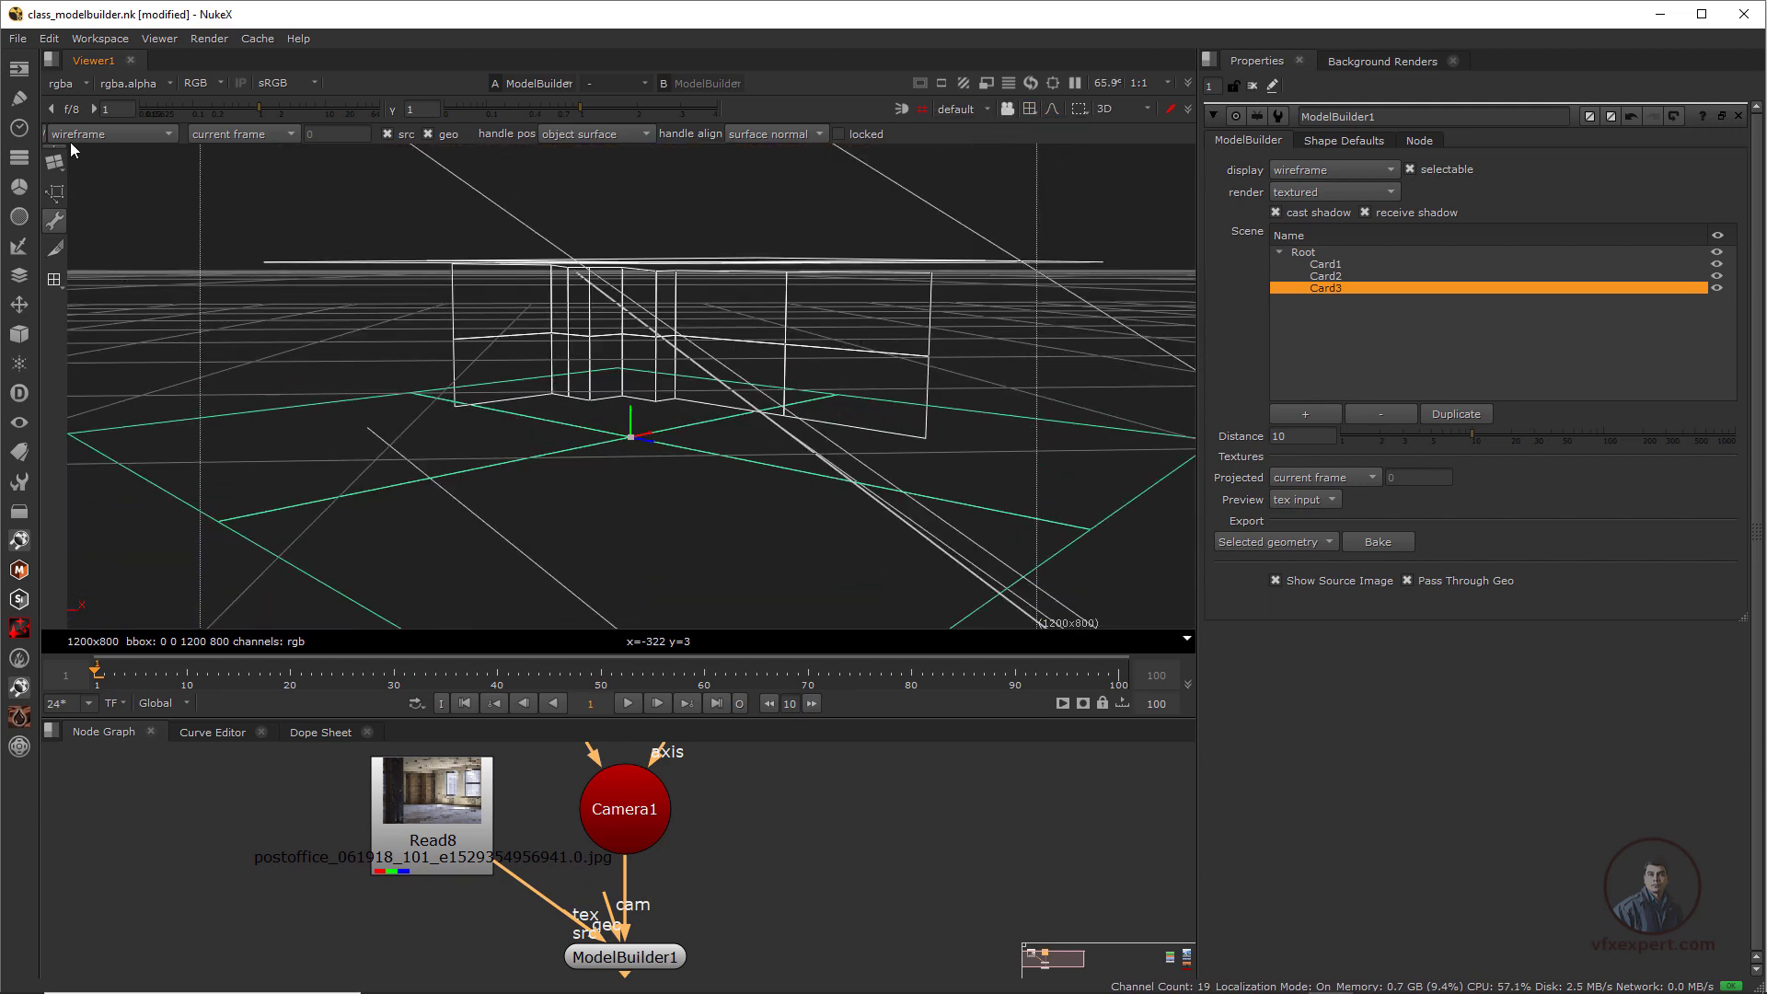
left_click(109, 133)
left_click(135, 195)
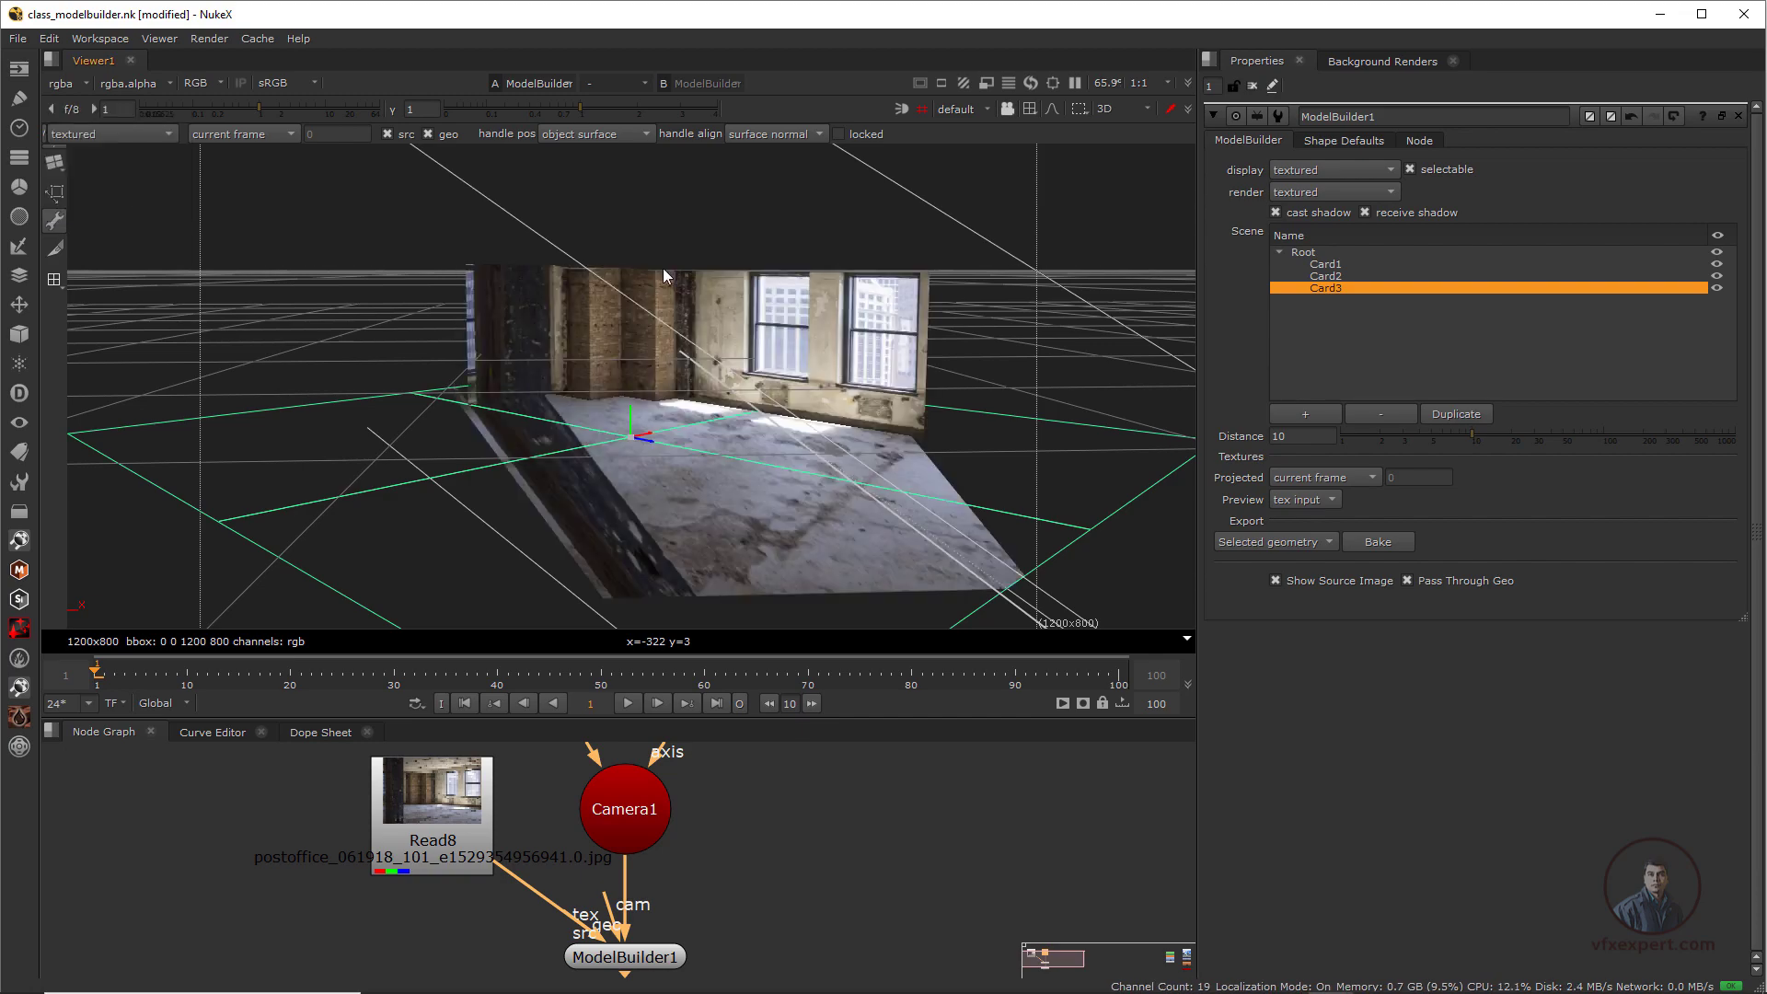
scroll(737, 362, "up", 3)
scroll(740, 365, "down", 5)
scroll(744, 373, "up", 2)
scroll(744, 374, "down", 1)
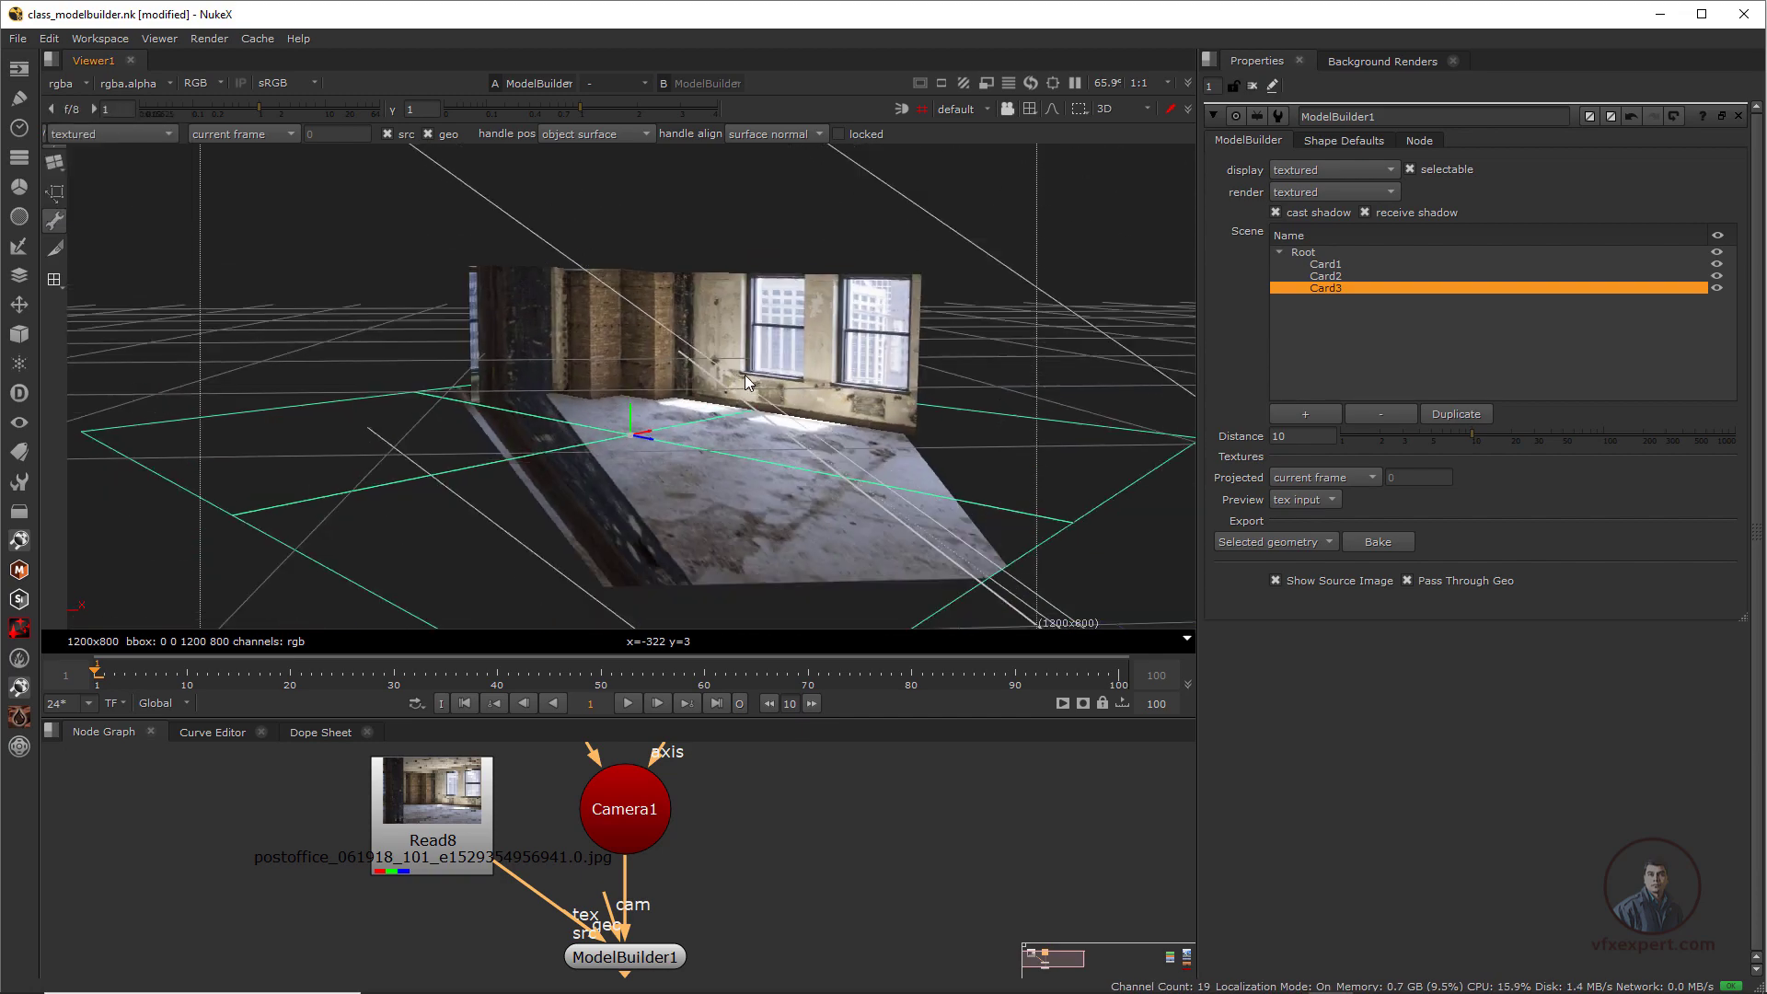
Flip Card2 so its textured side faces down into the room, and adjust its height at the wall tops
left_click_drag(744, 374, 781, 274, "ctrl")
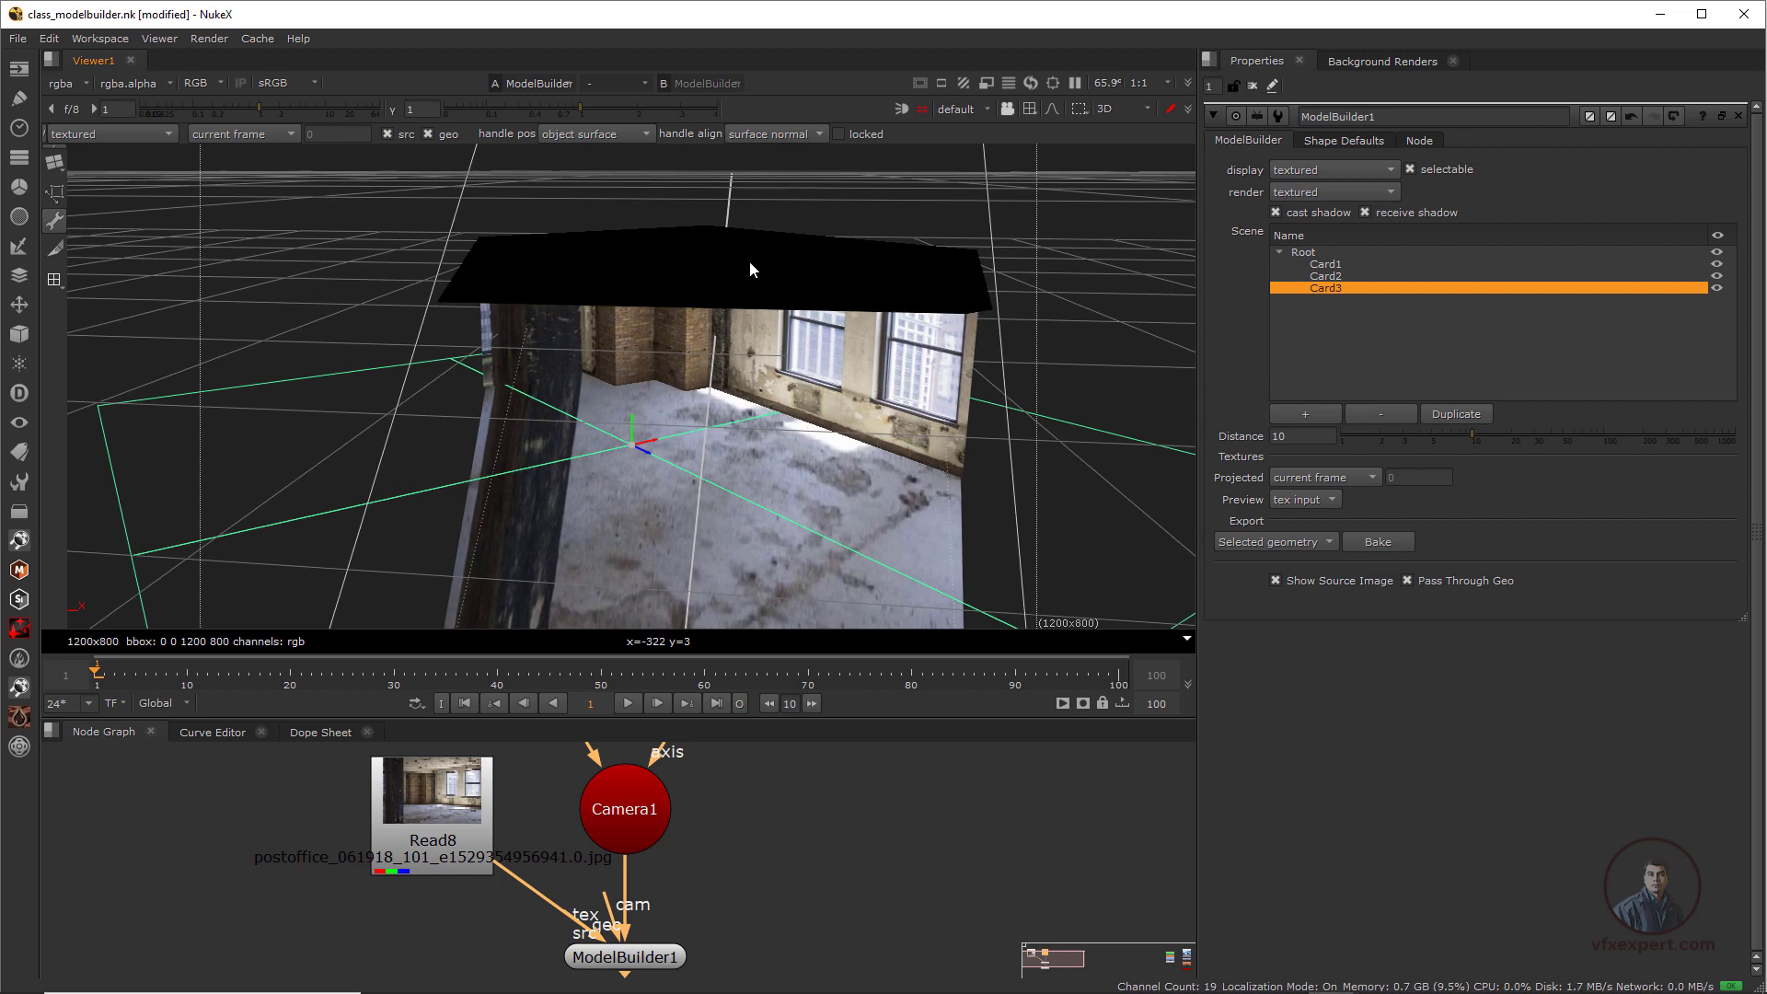
left_click_drag(744, 316, 1003, 254, "ctrl")
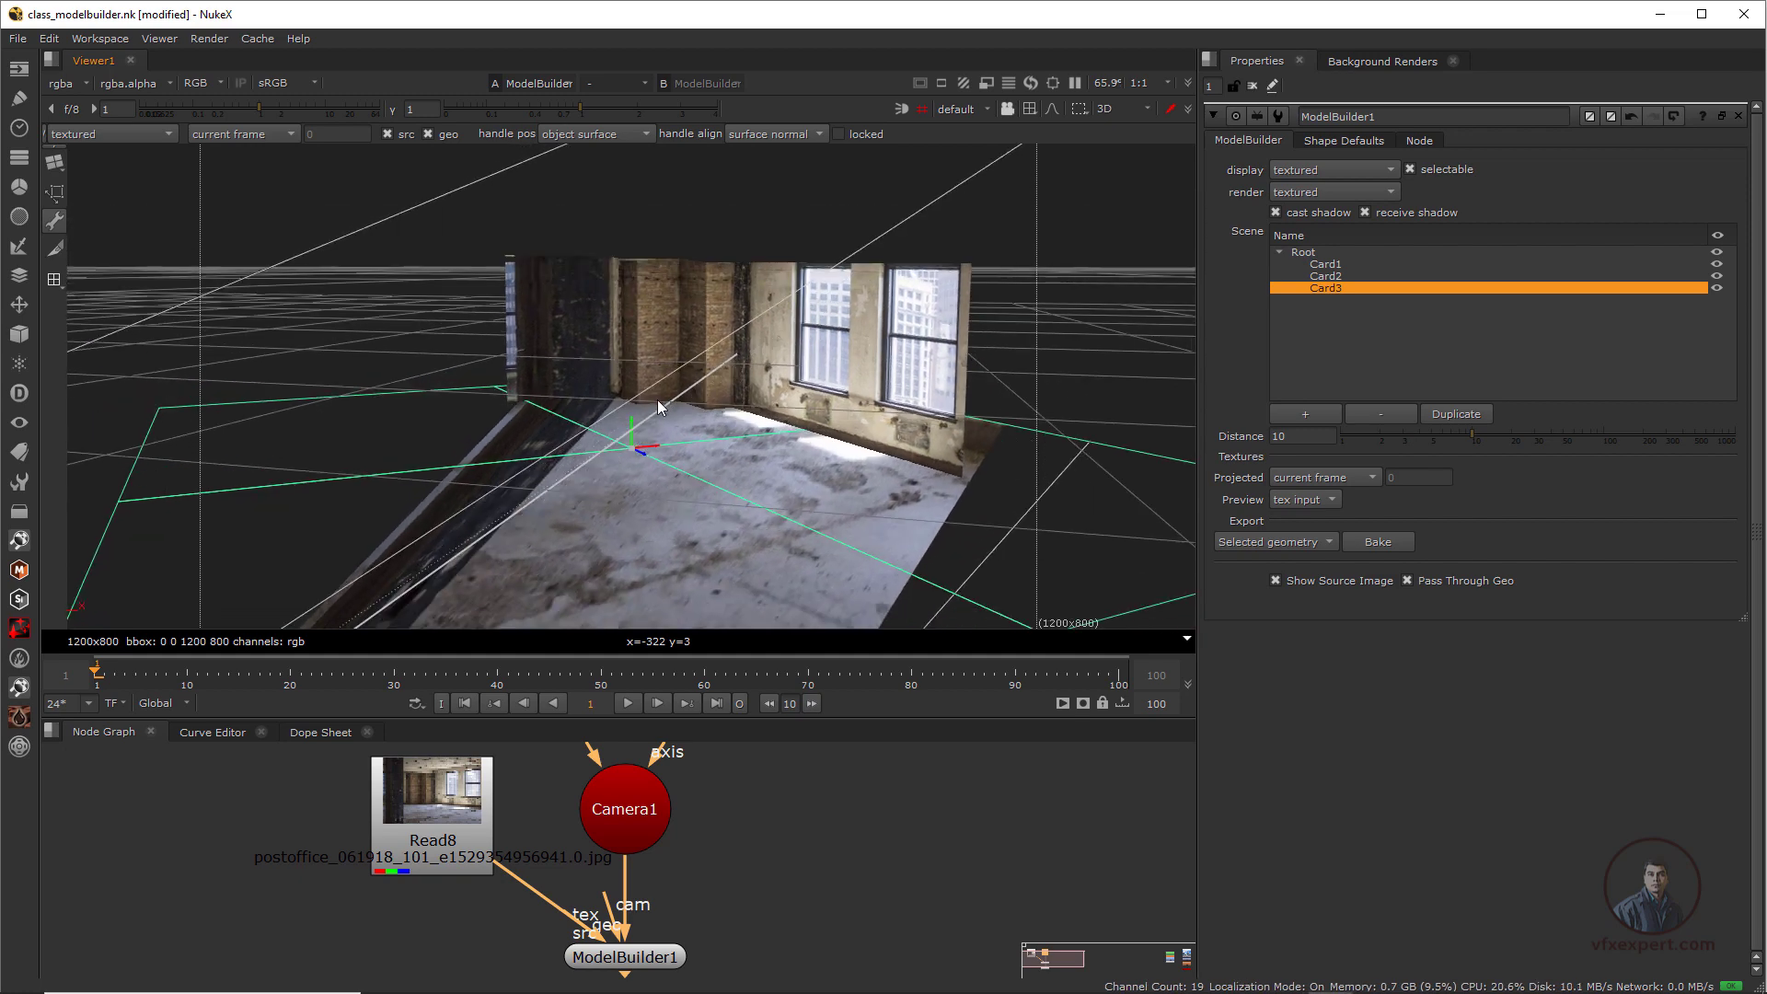
left_click(1283, 277)
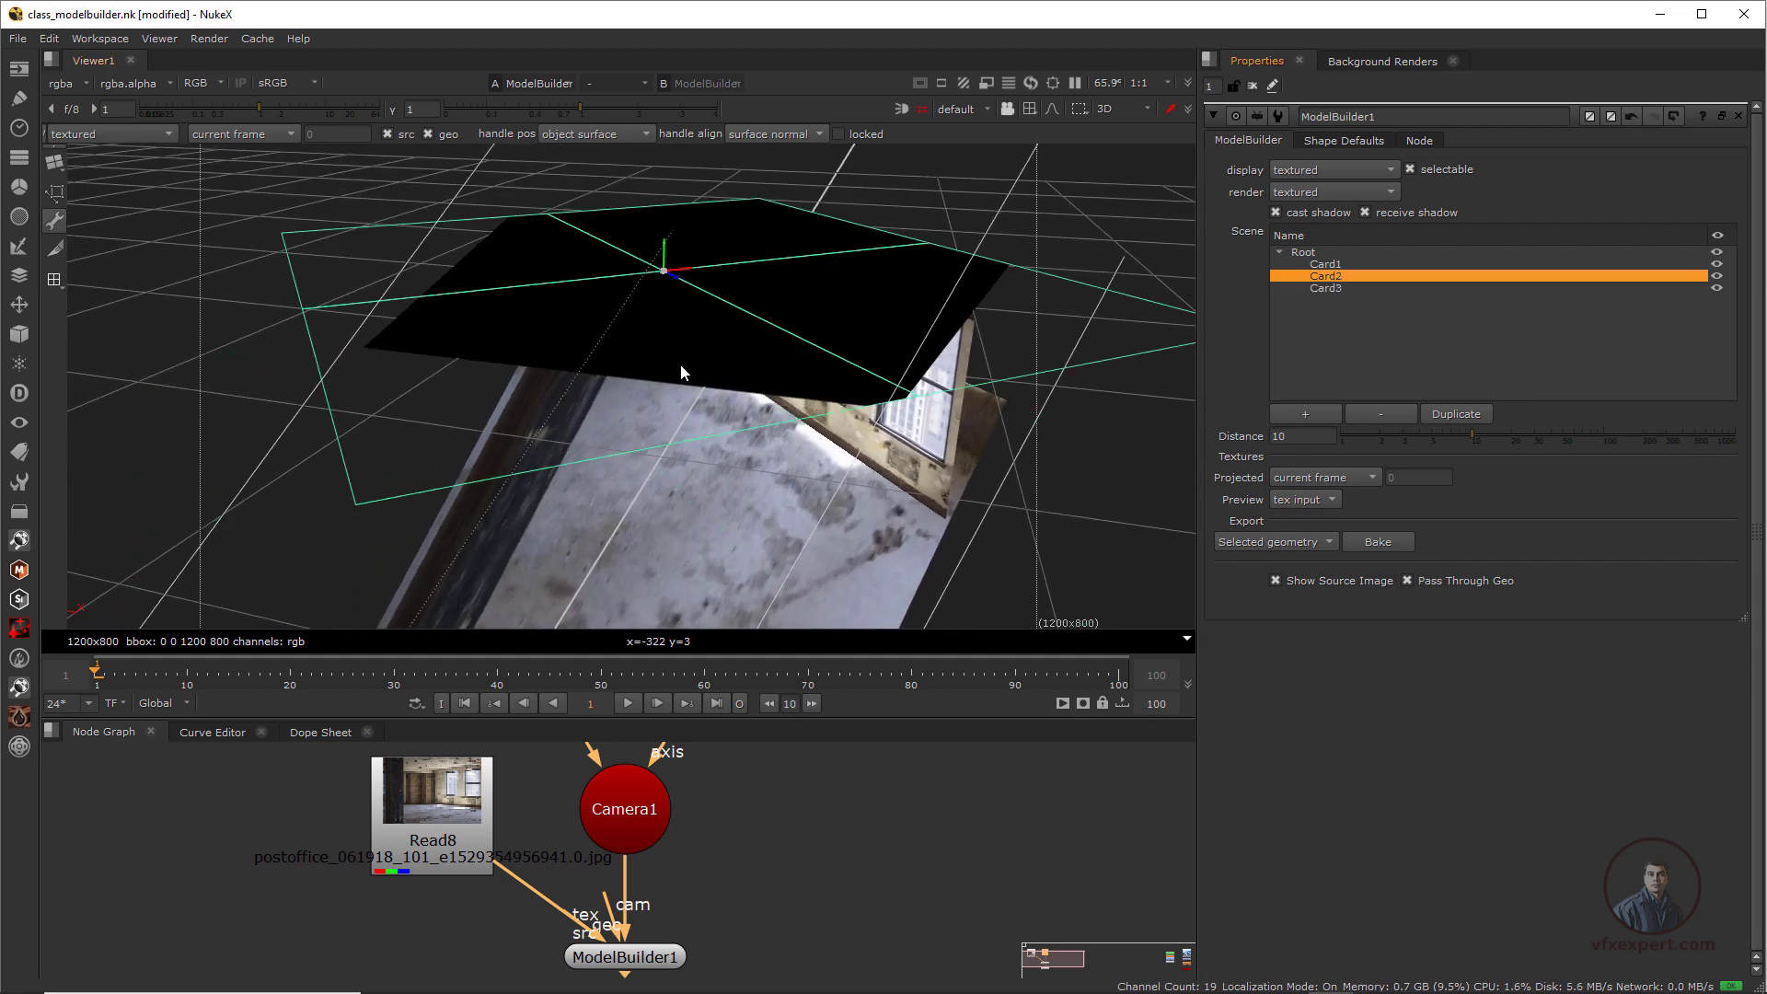
key("ctrl")
left_click_drag(686, 254, 623, 256, "ctrl")
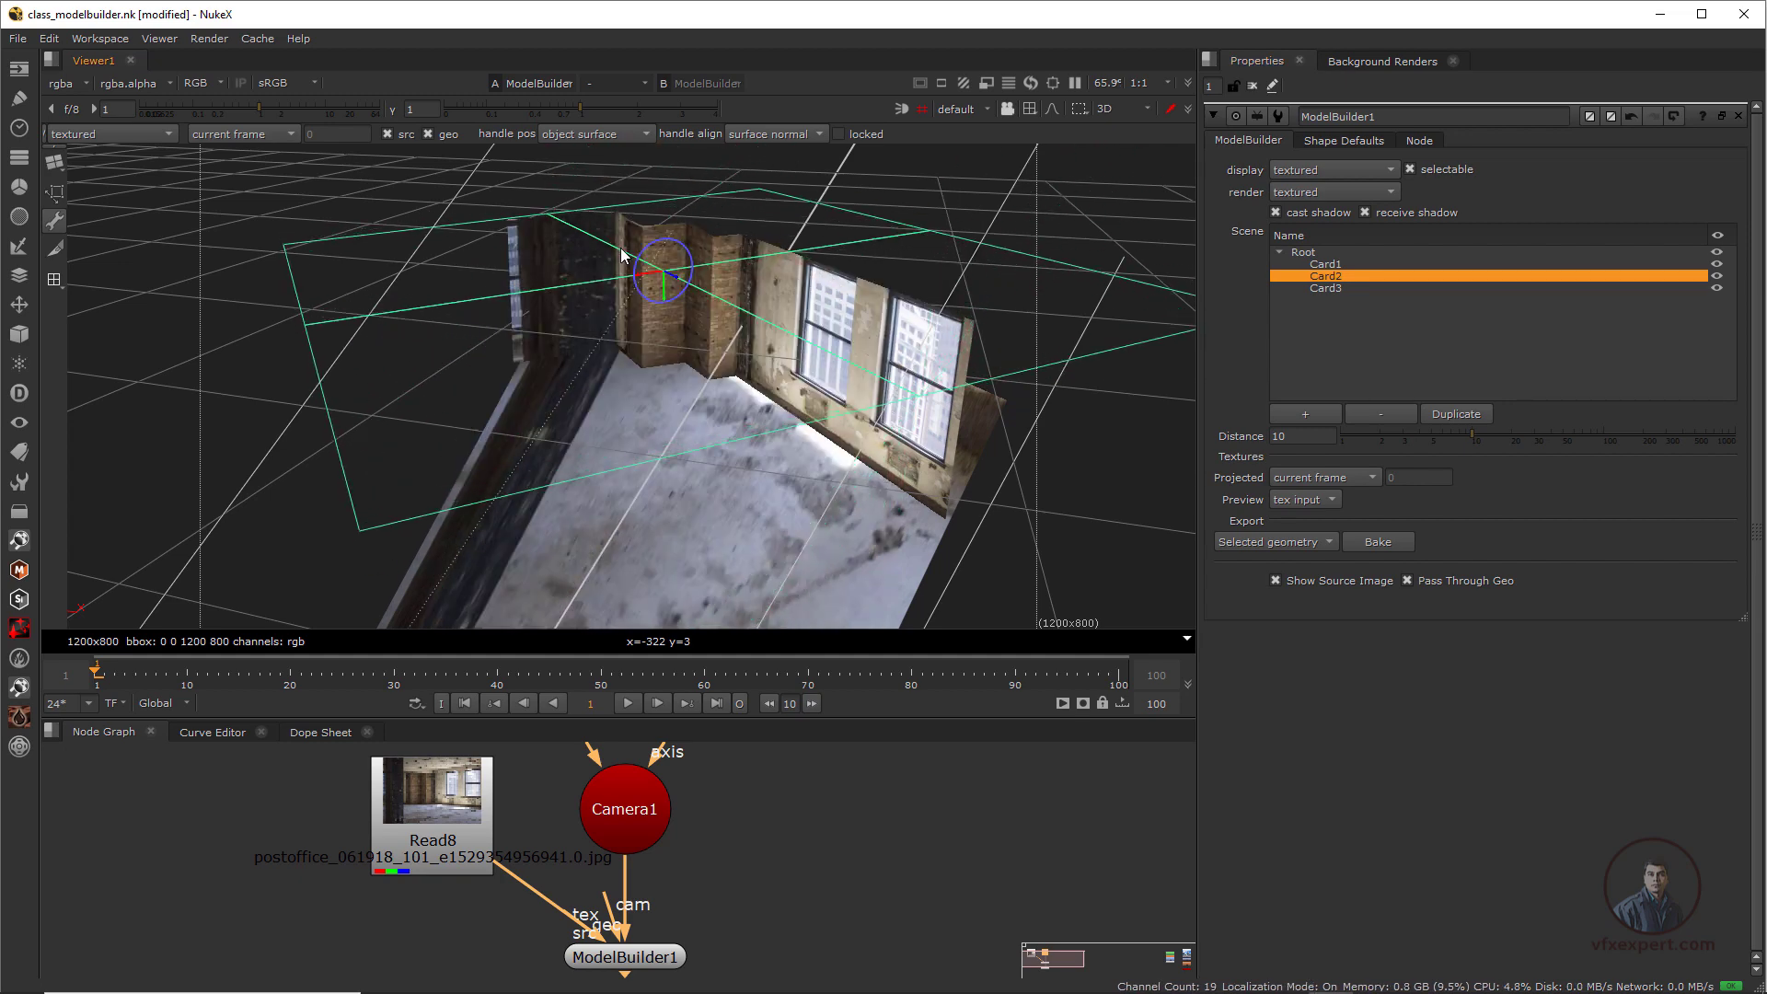
left_click_drag(809, 506, 714, 346, "ctrl")
left_click_drag(624, 283, 632, 296)
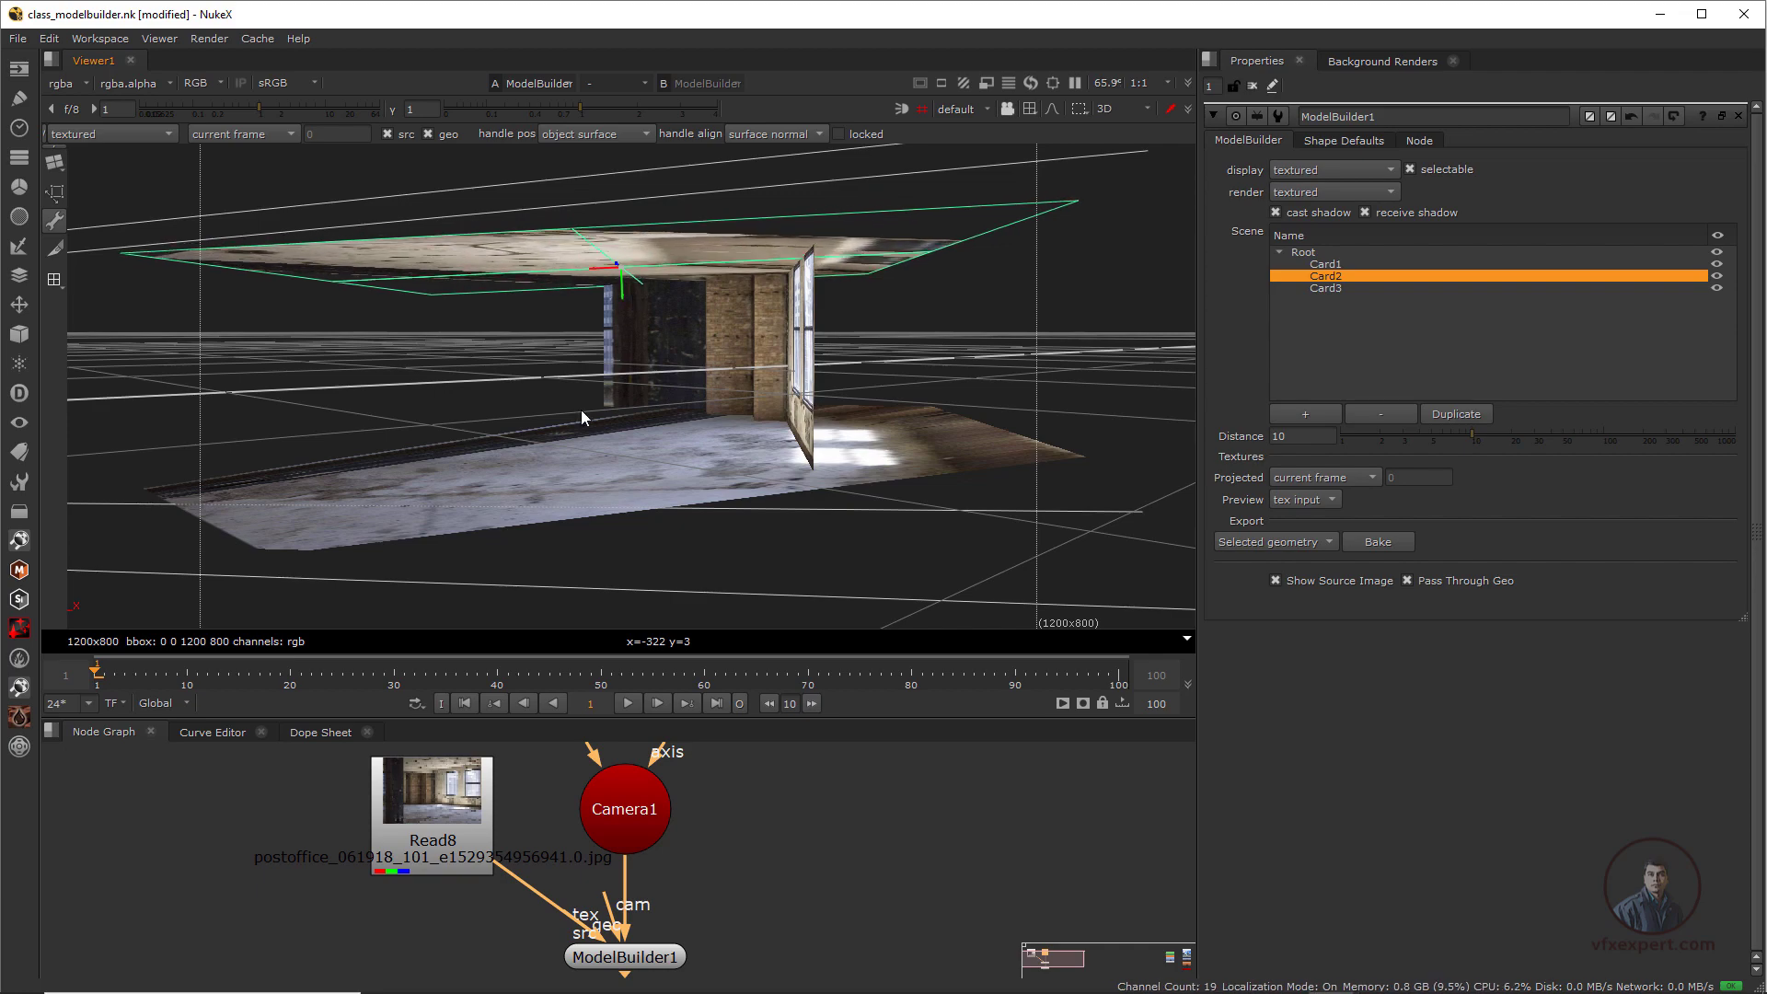
Examine the textured room through the locked Camera1 view, comparing the ceiling, floor and foreground pillar
left_click_drag(582, 411, 1071, 138, "ctrl")
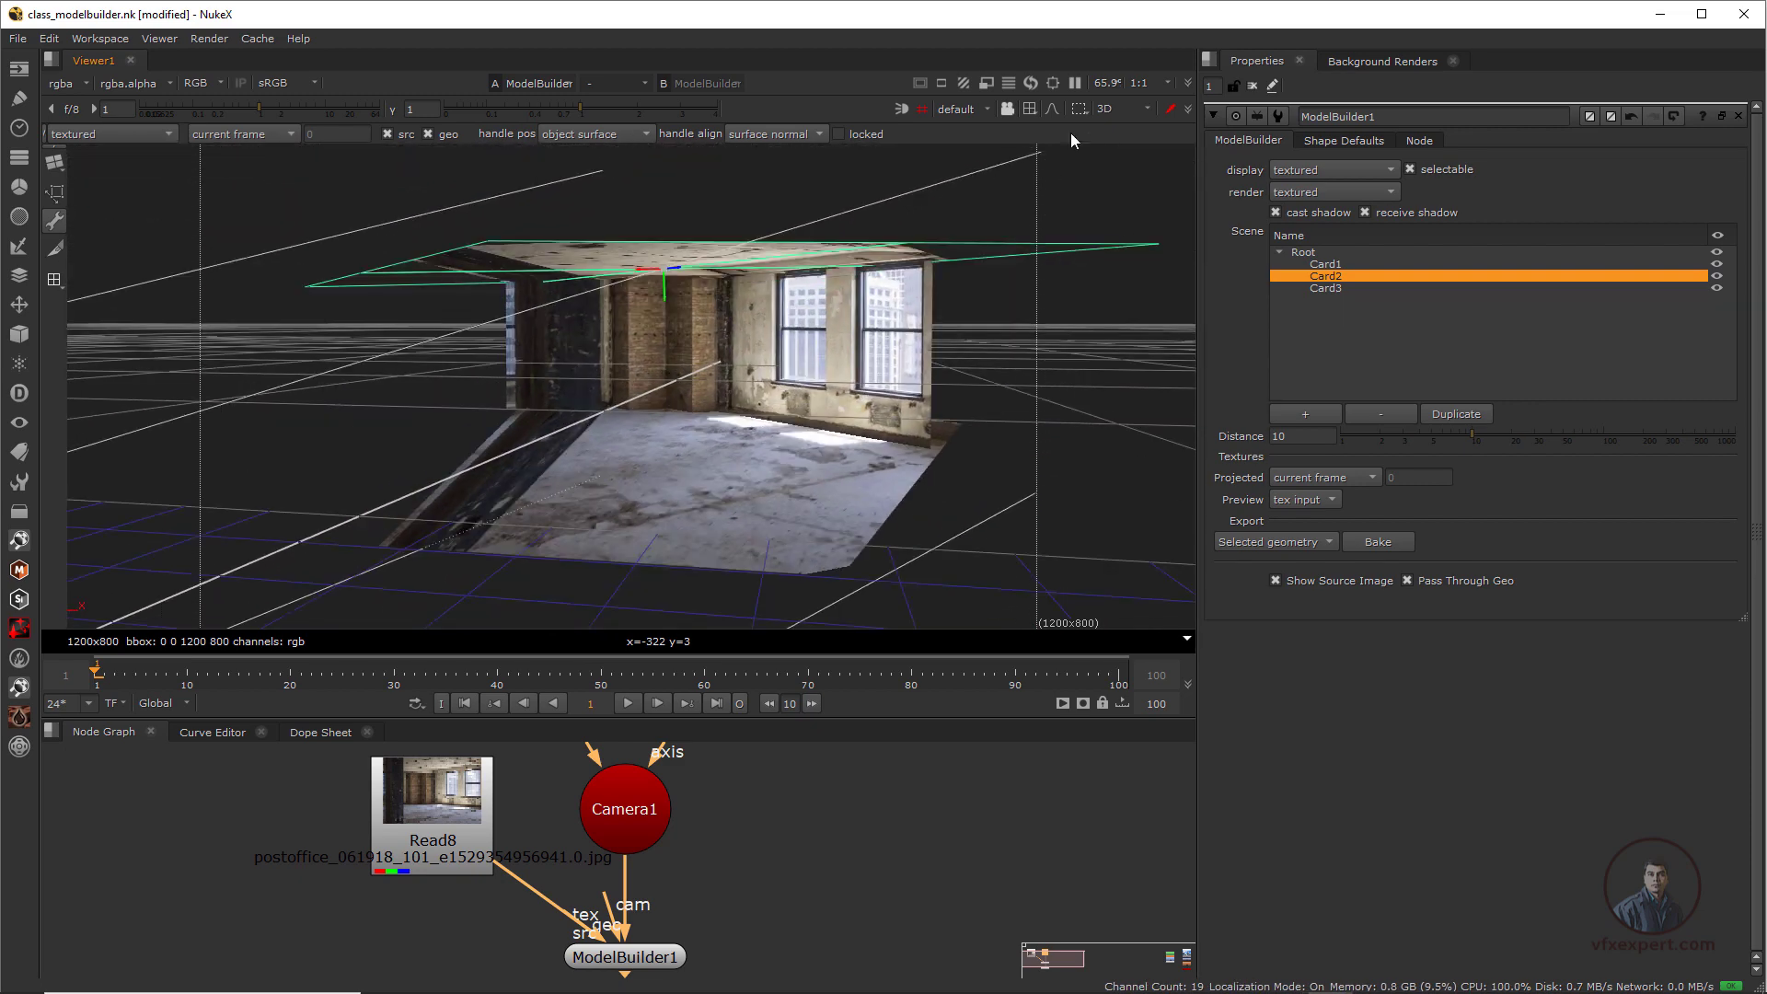
left_click(990, 110)
left_click(976, 146)
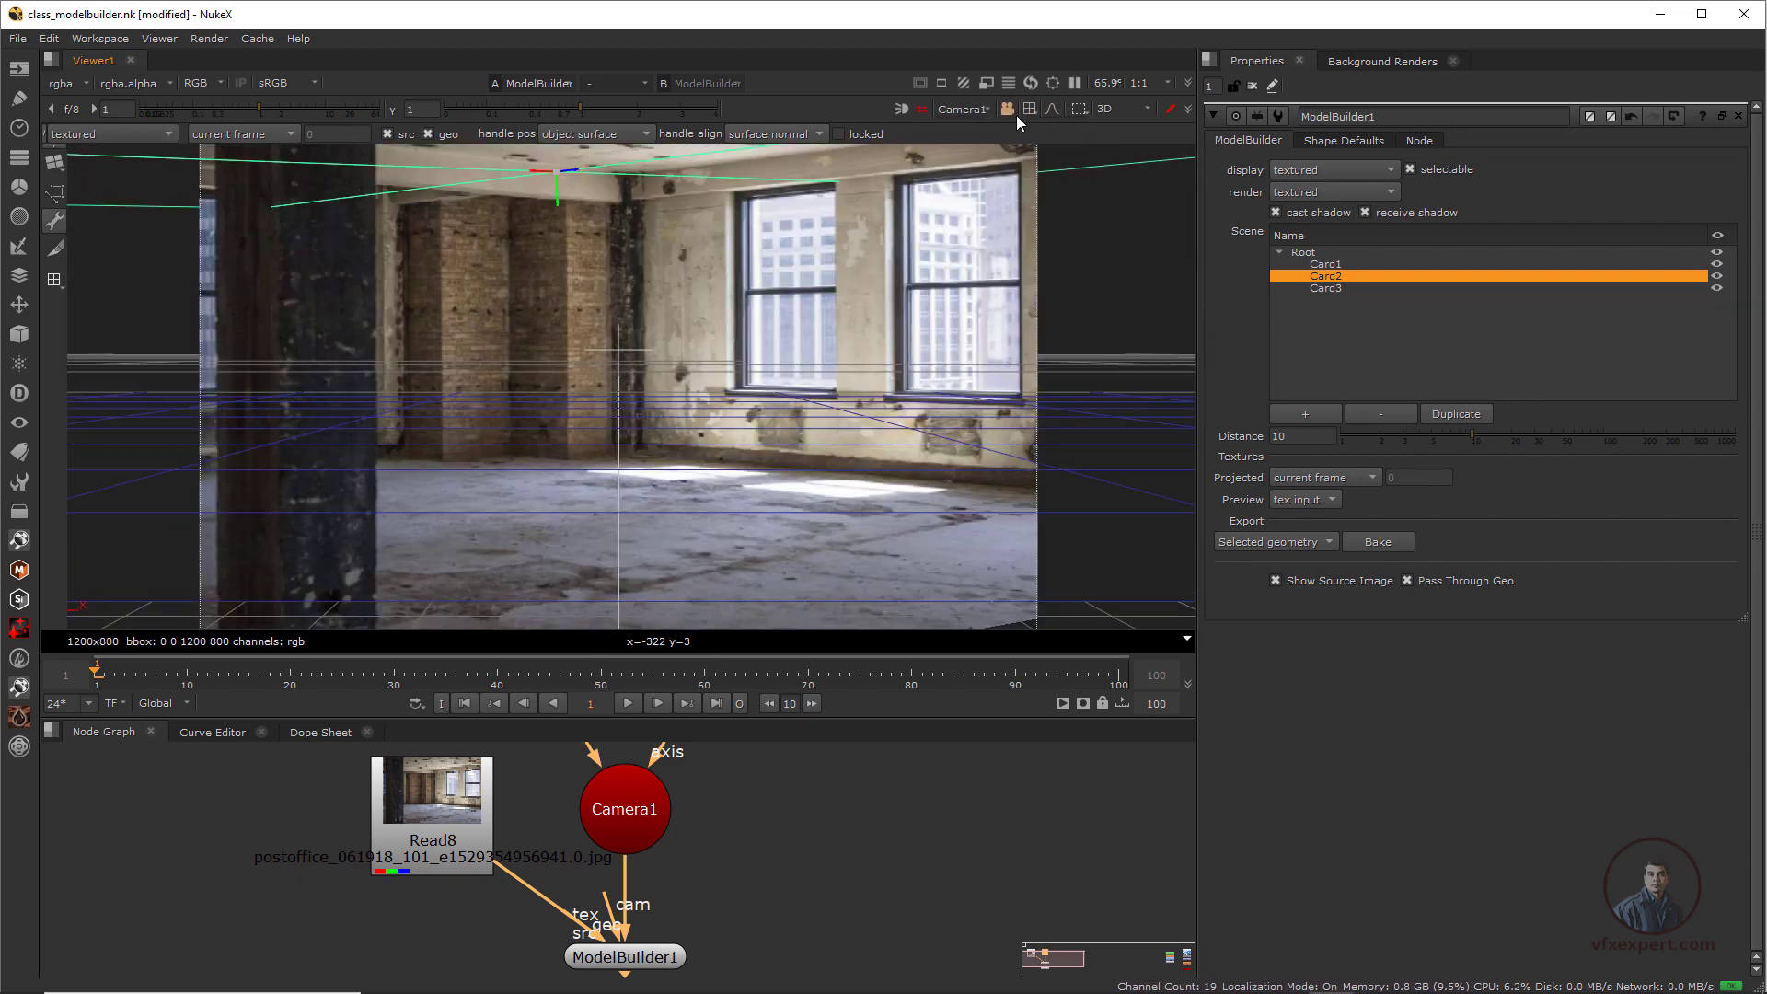
left_click(1008, 107)
scroll(649, 405, "down", 5)
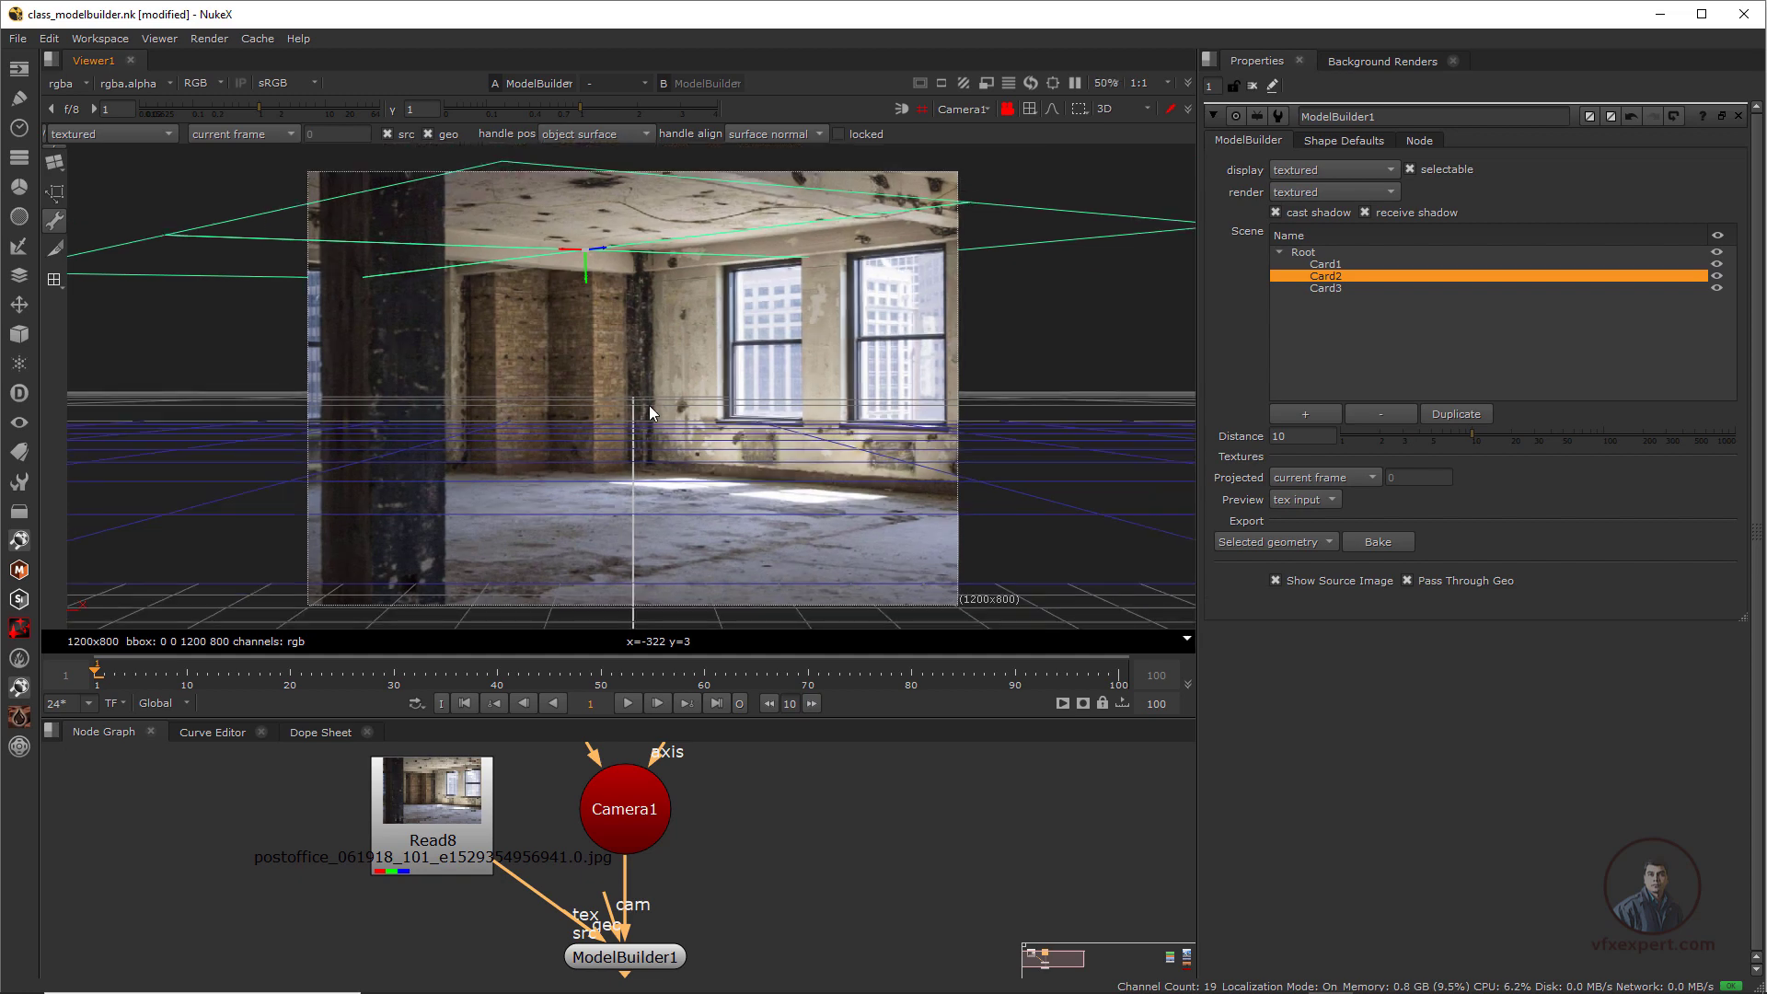
scroll(659, 434, "down", 3)
scroll(609, 444, "up", 7)
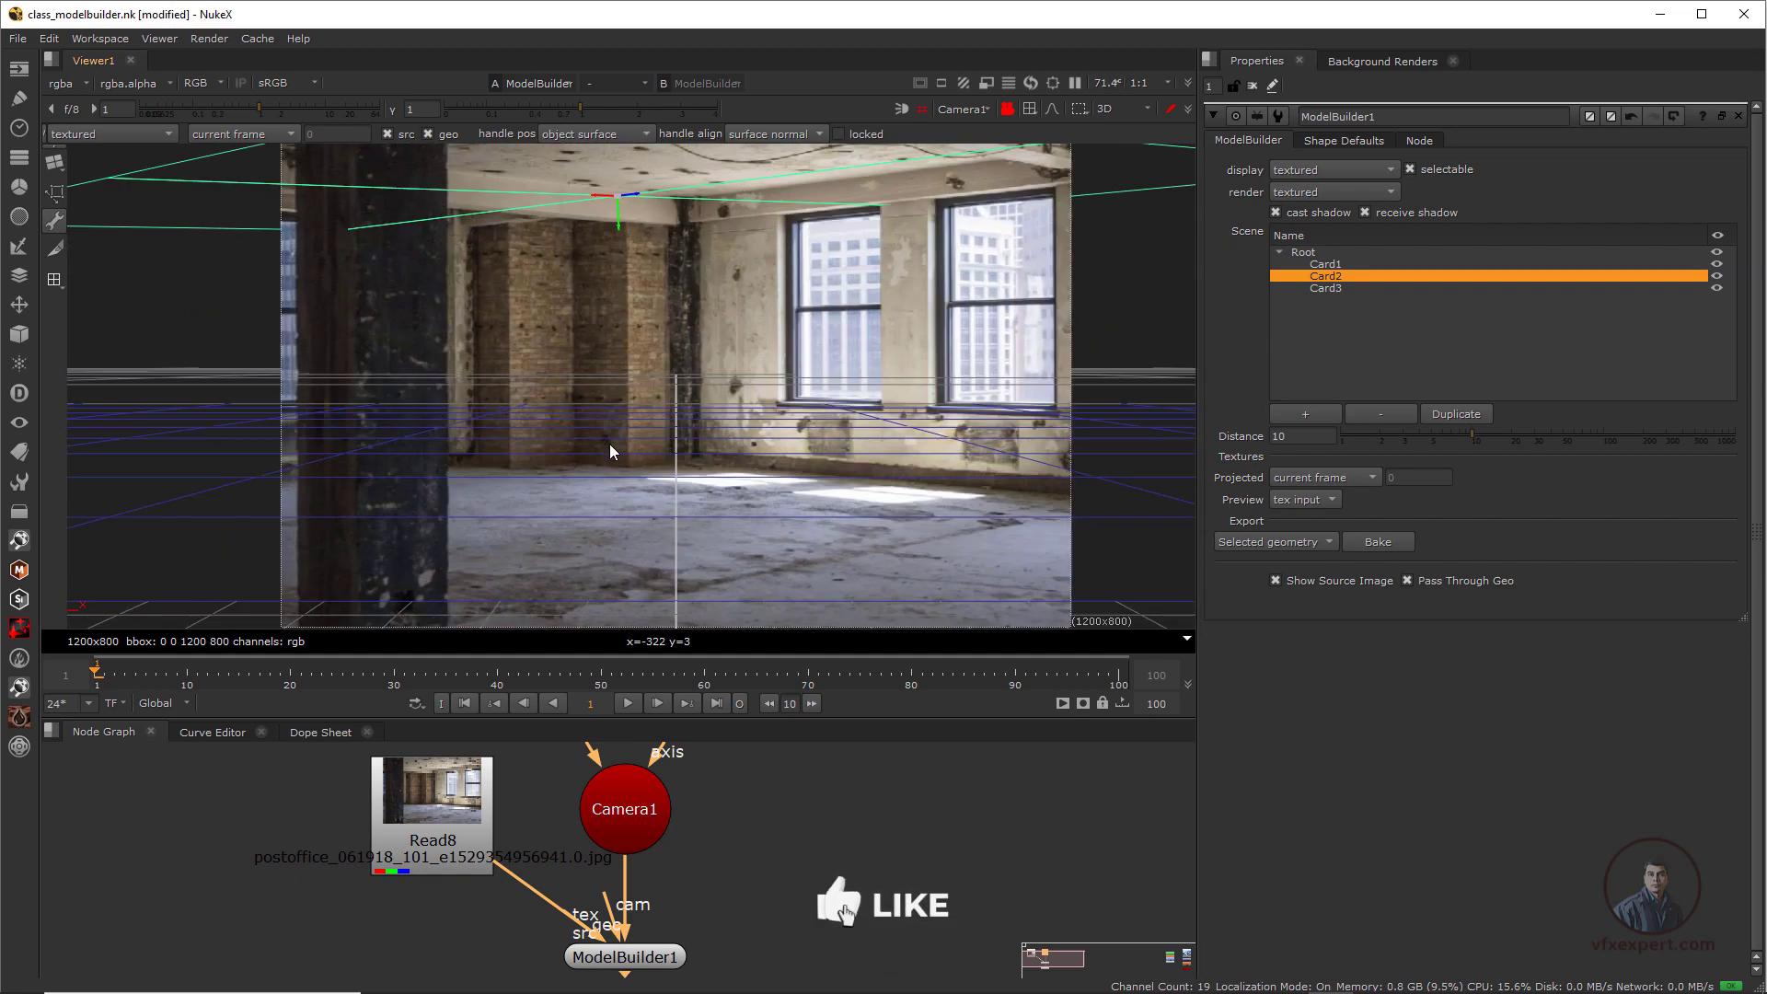
scroll(609, 443, "down", 2)
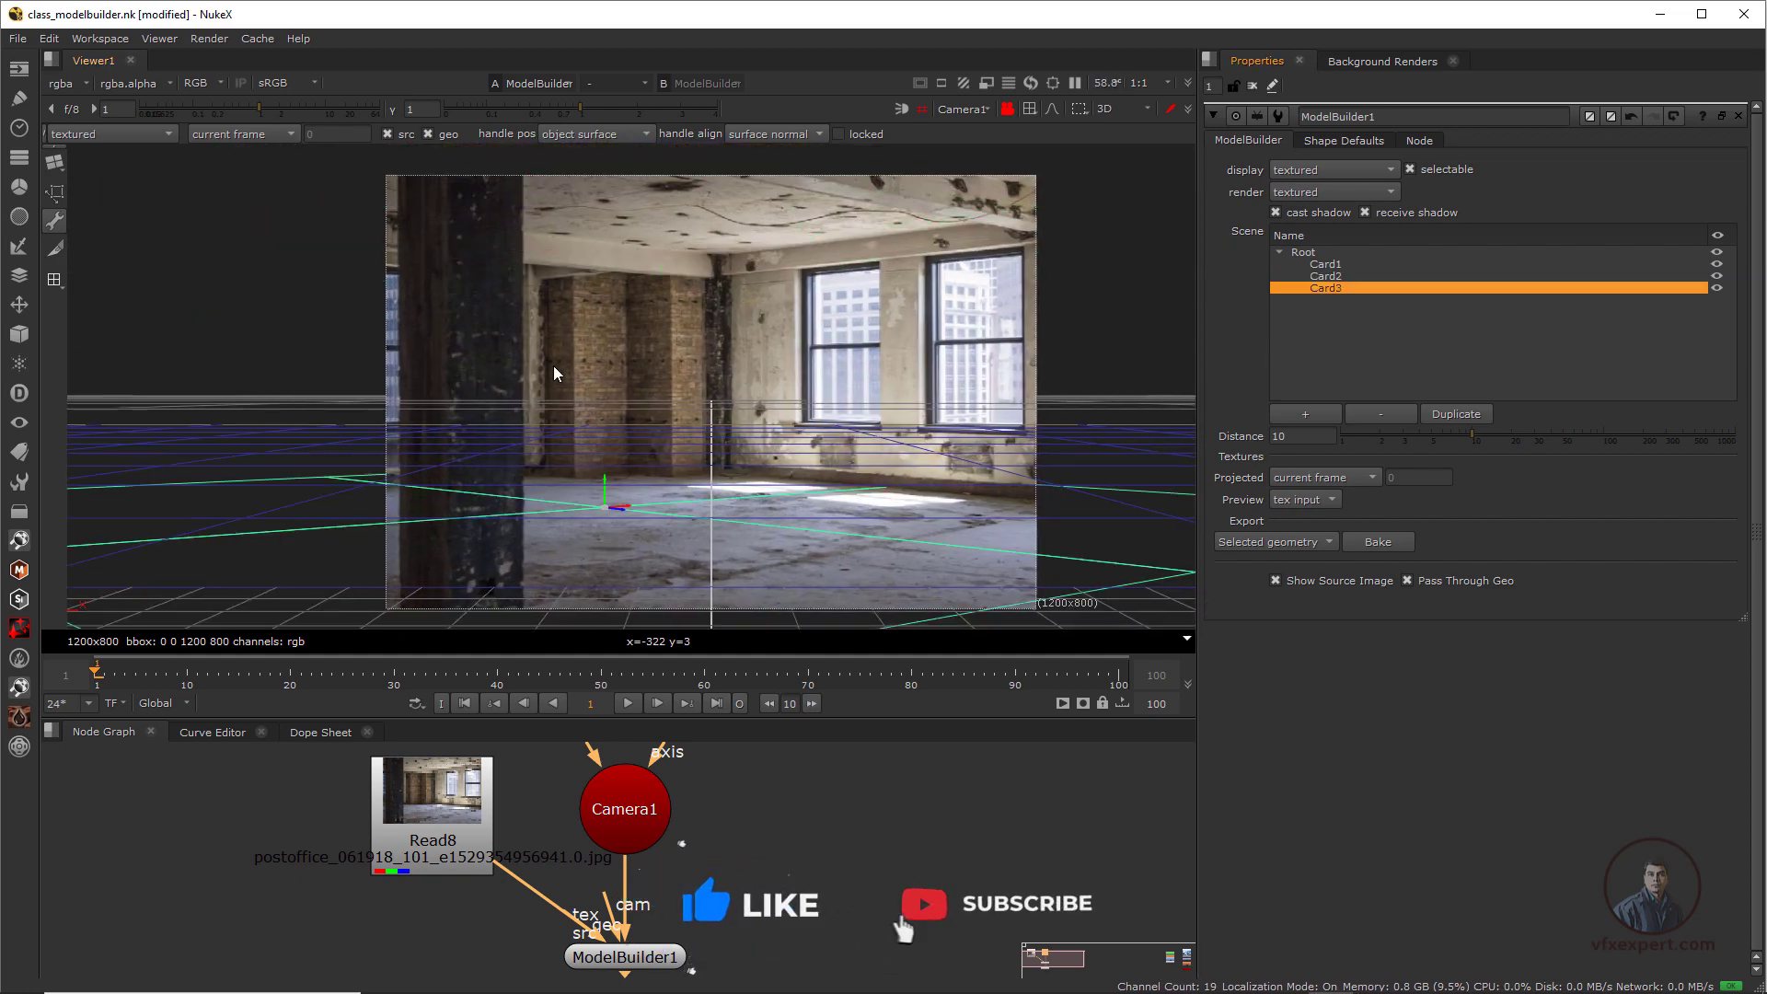
scroll(557, 372, "down", 1)
scroll(563, 385, "up", 3)
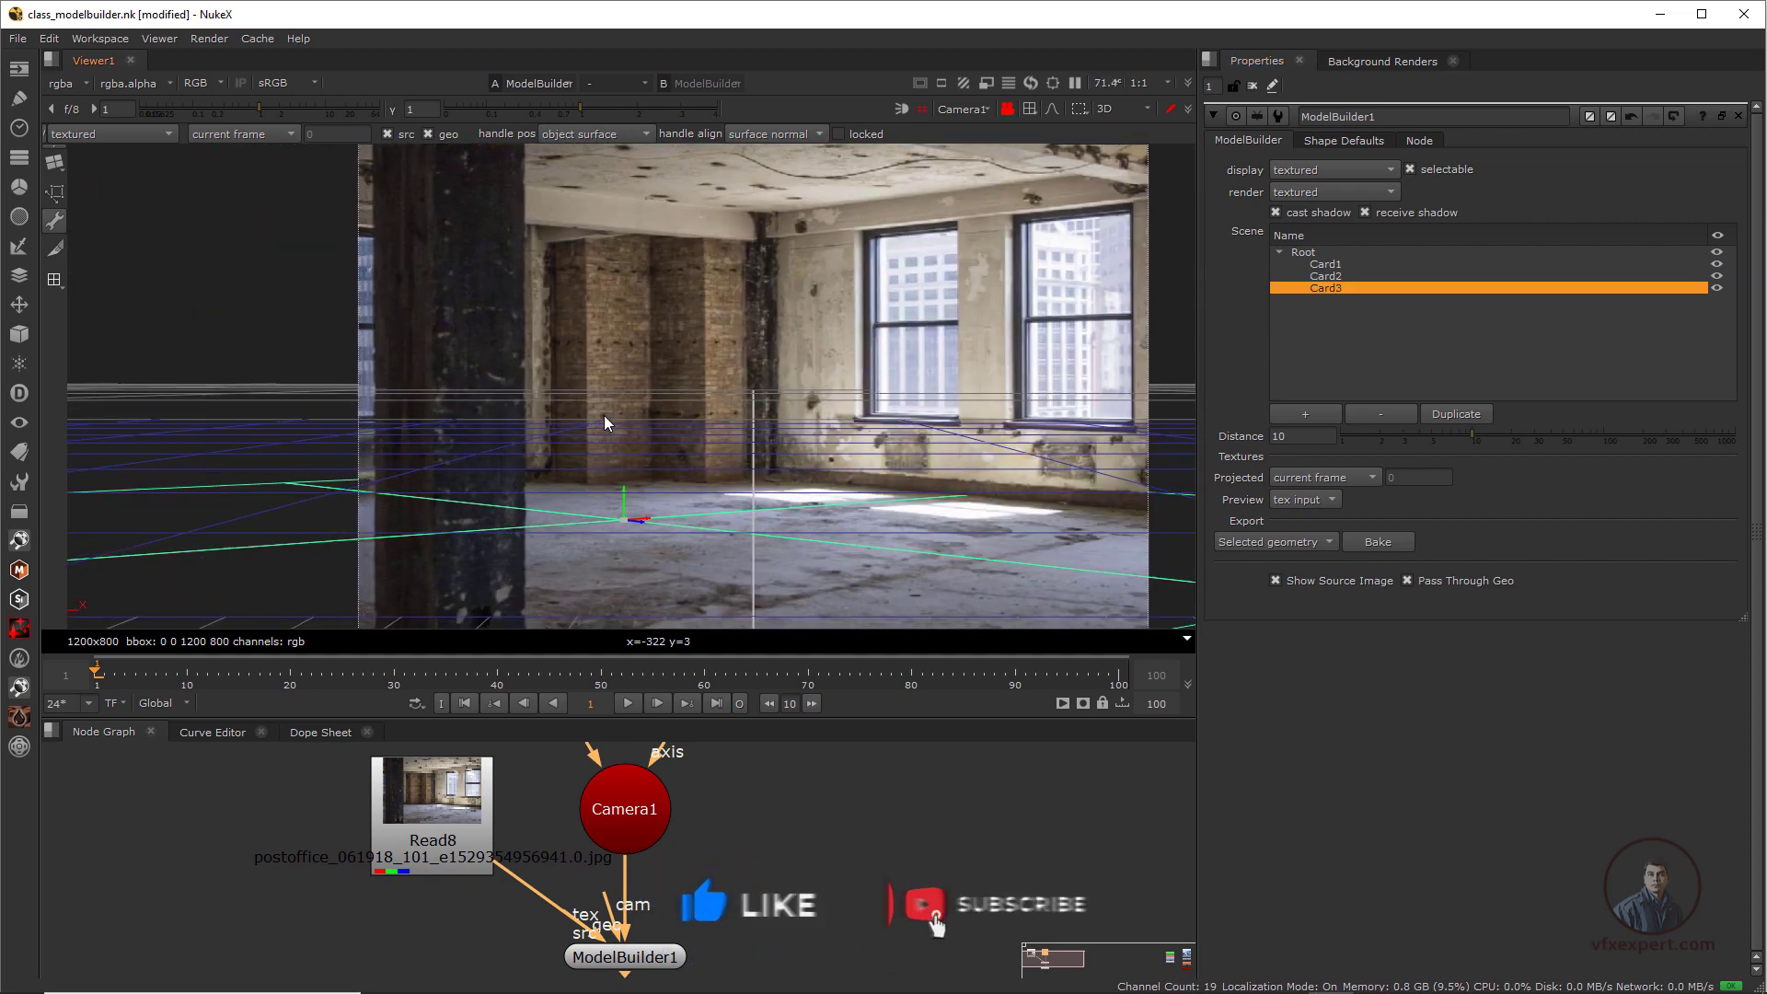
scroll(604, 416, "down", 5)
scroll(600, 398, "up", 5)
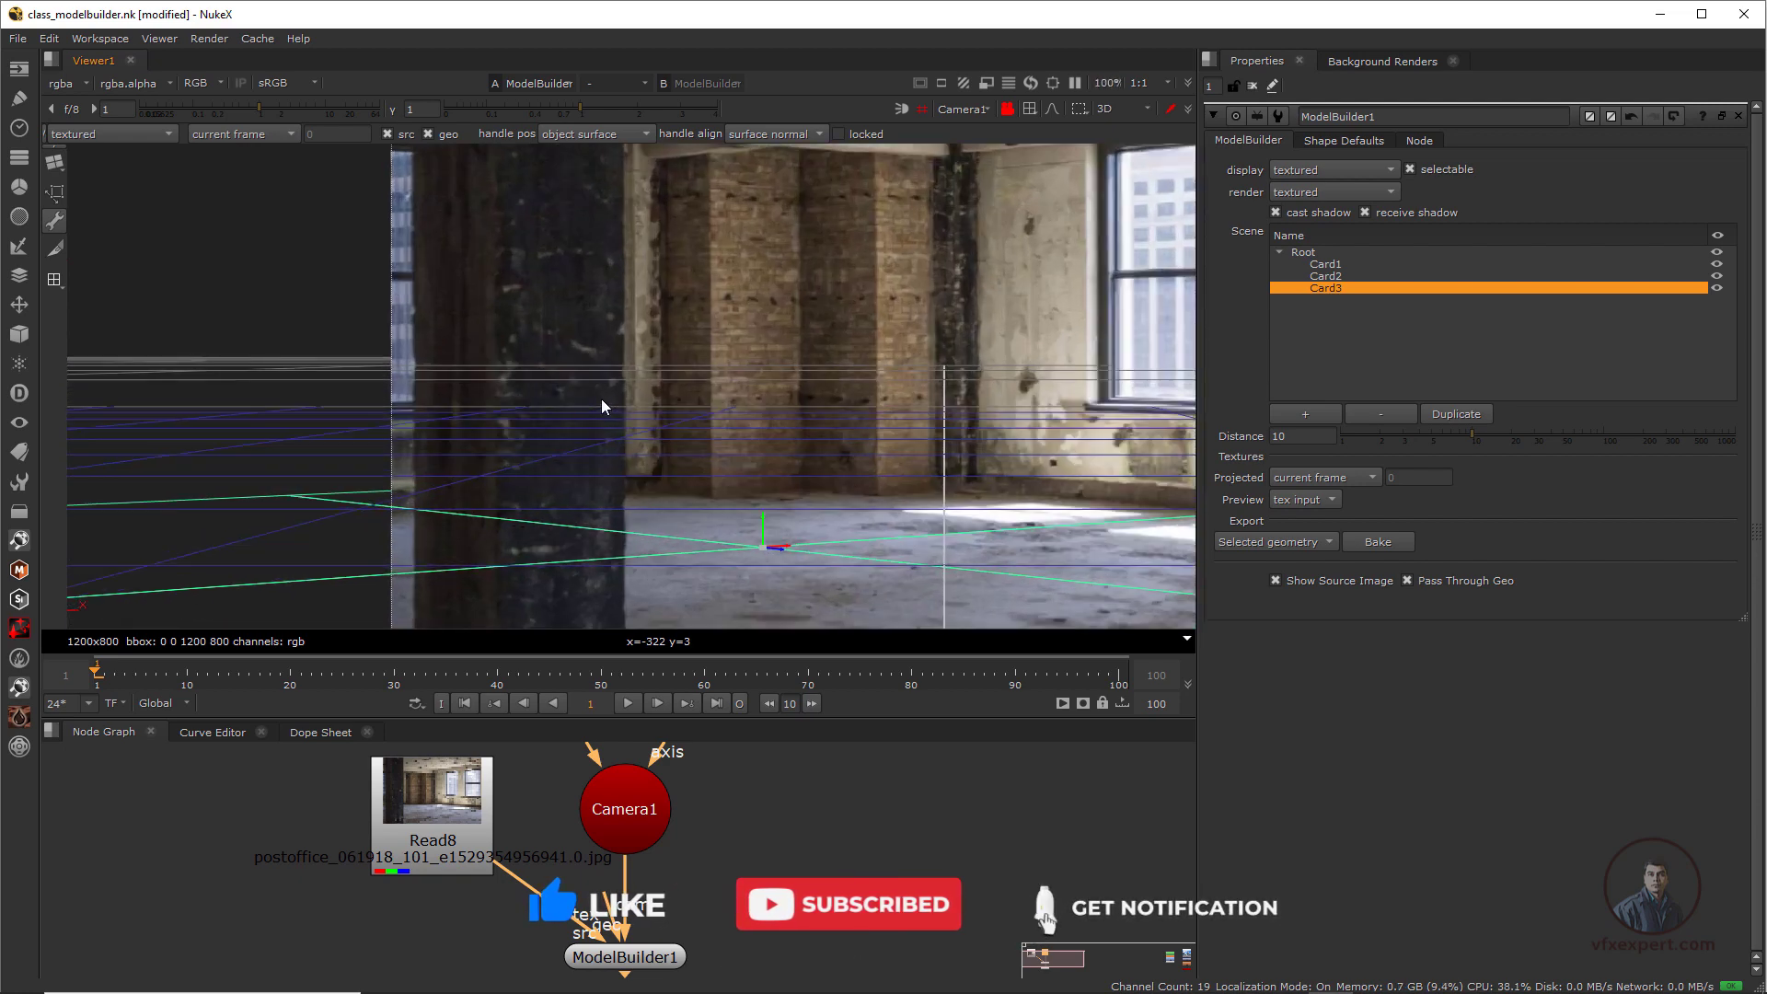
scroll(571, 350, "down", 3)
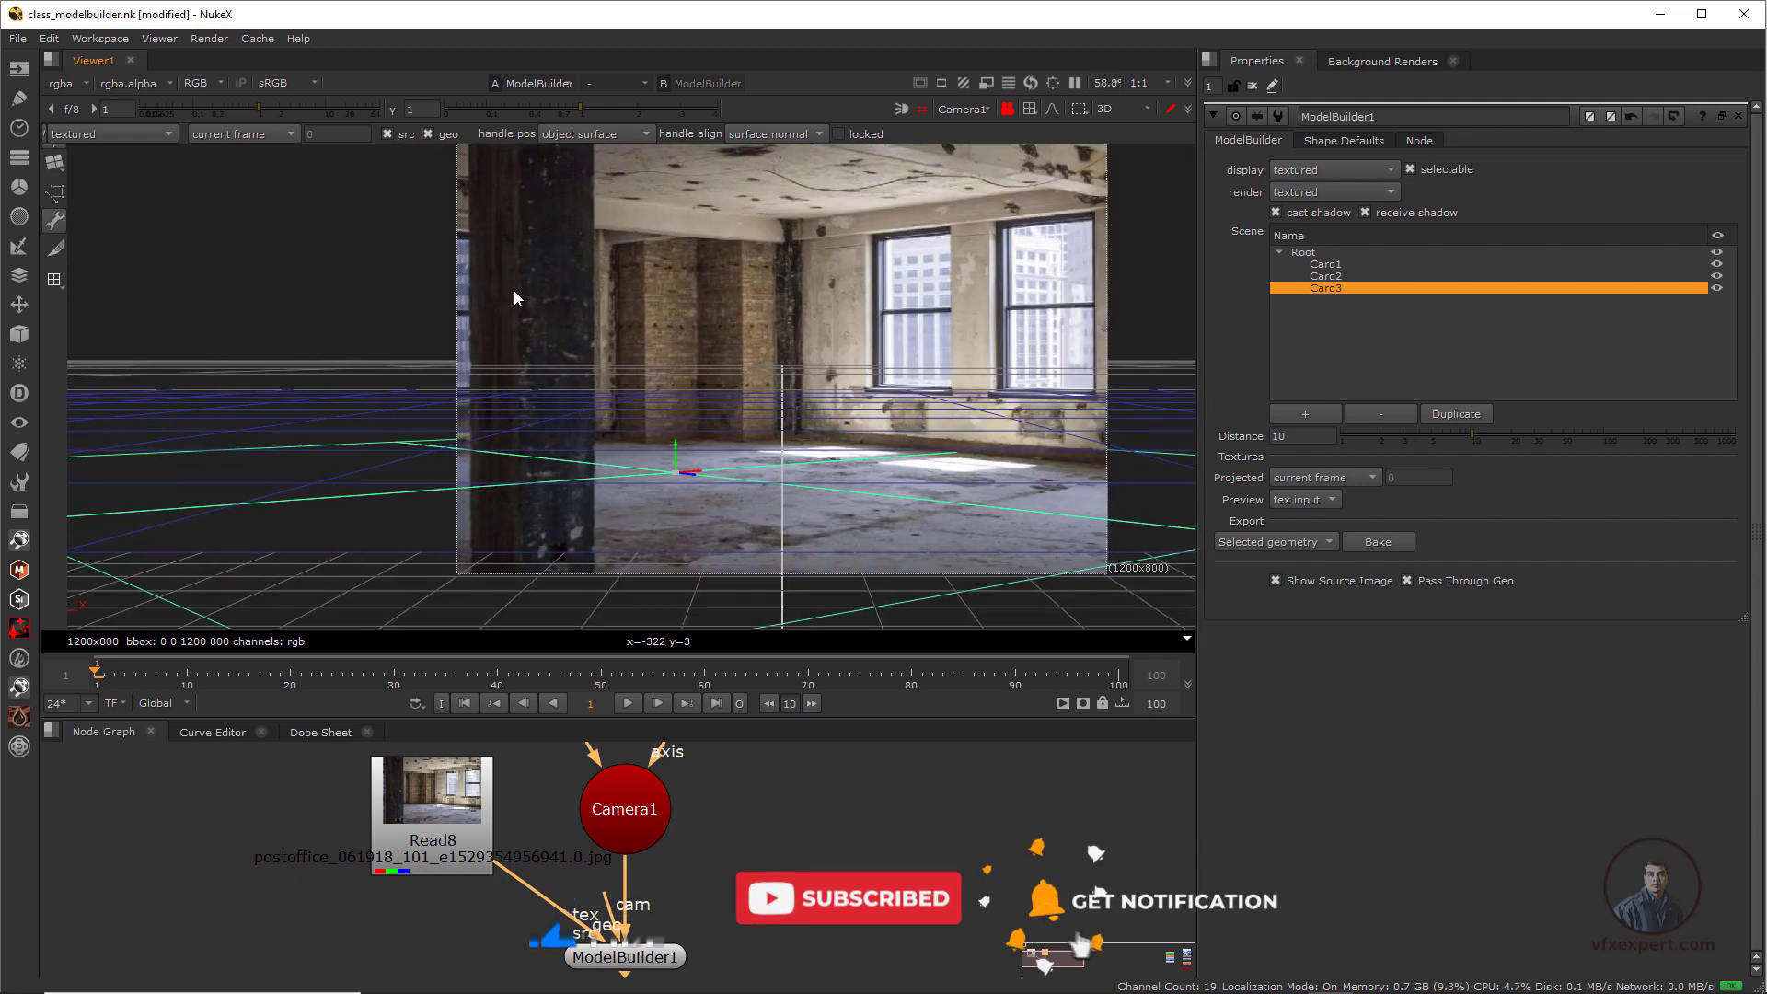
Add a cube on the floor over the projected dark pillar while working in the unlocked default perspective view
left_click(986, 105)
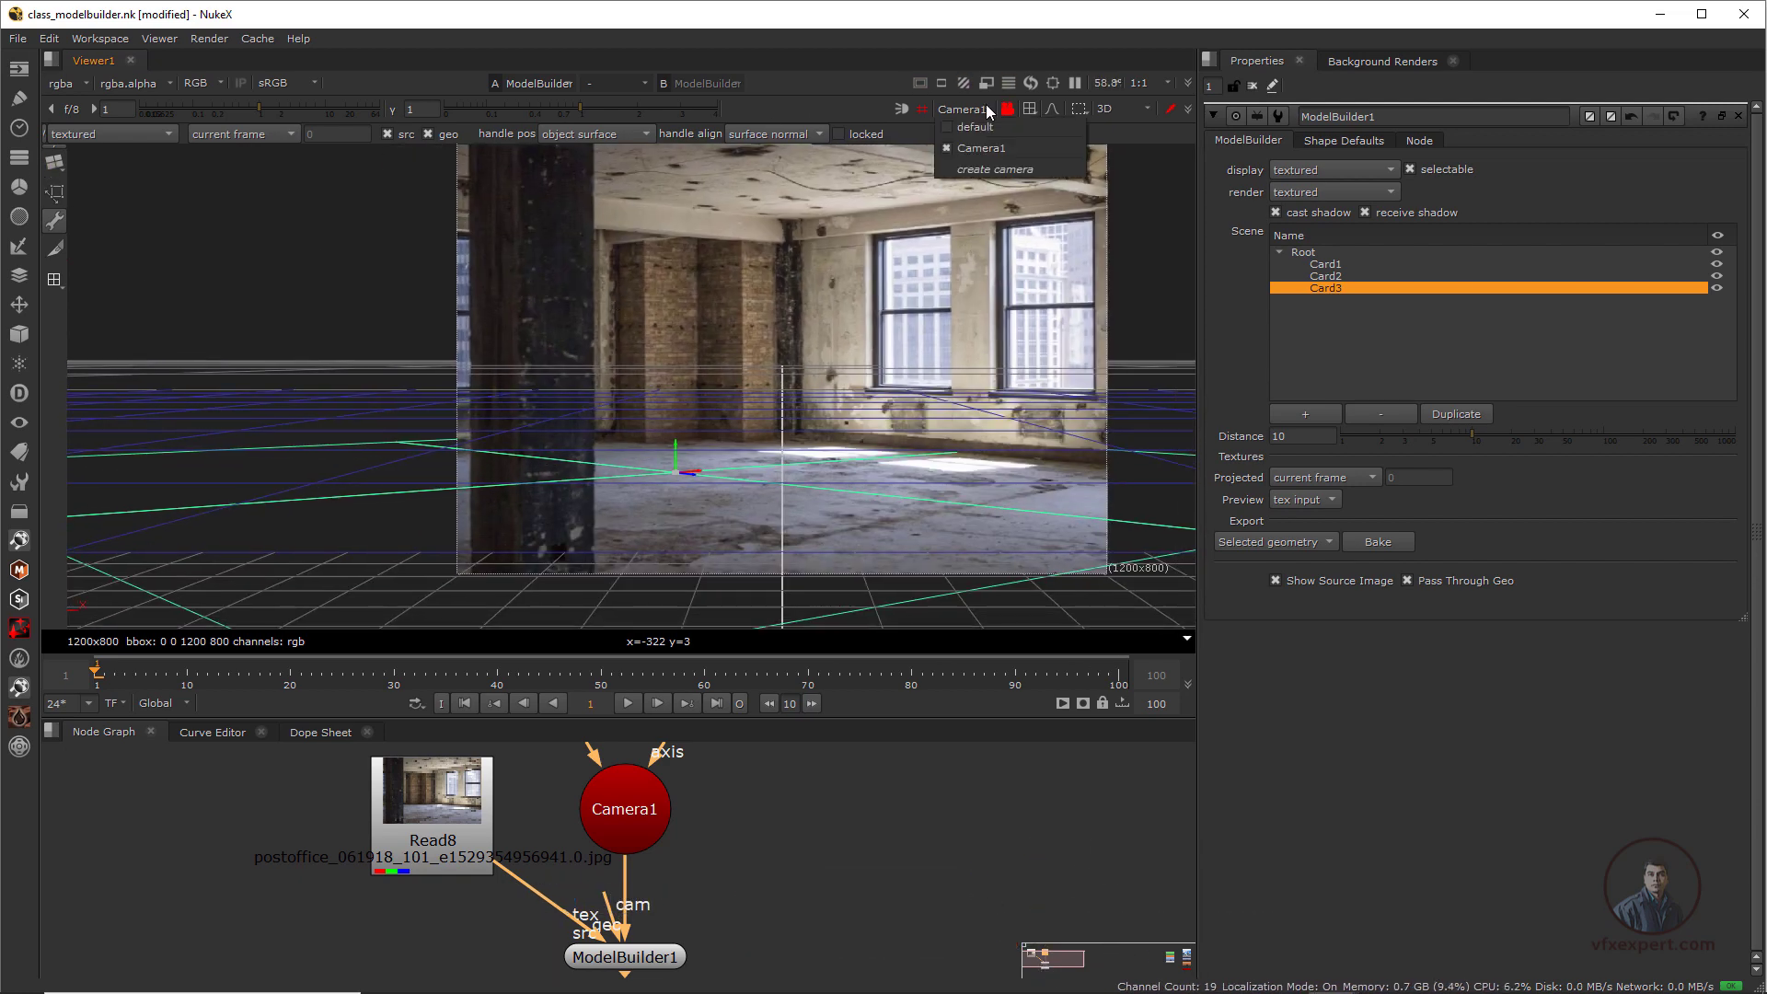
left_click(983, 128)
scroll(1012, 150, "up", 2)
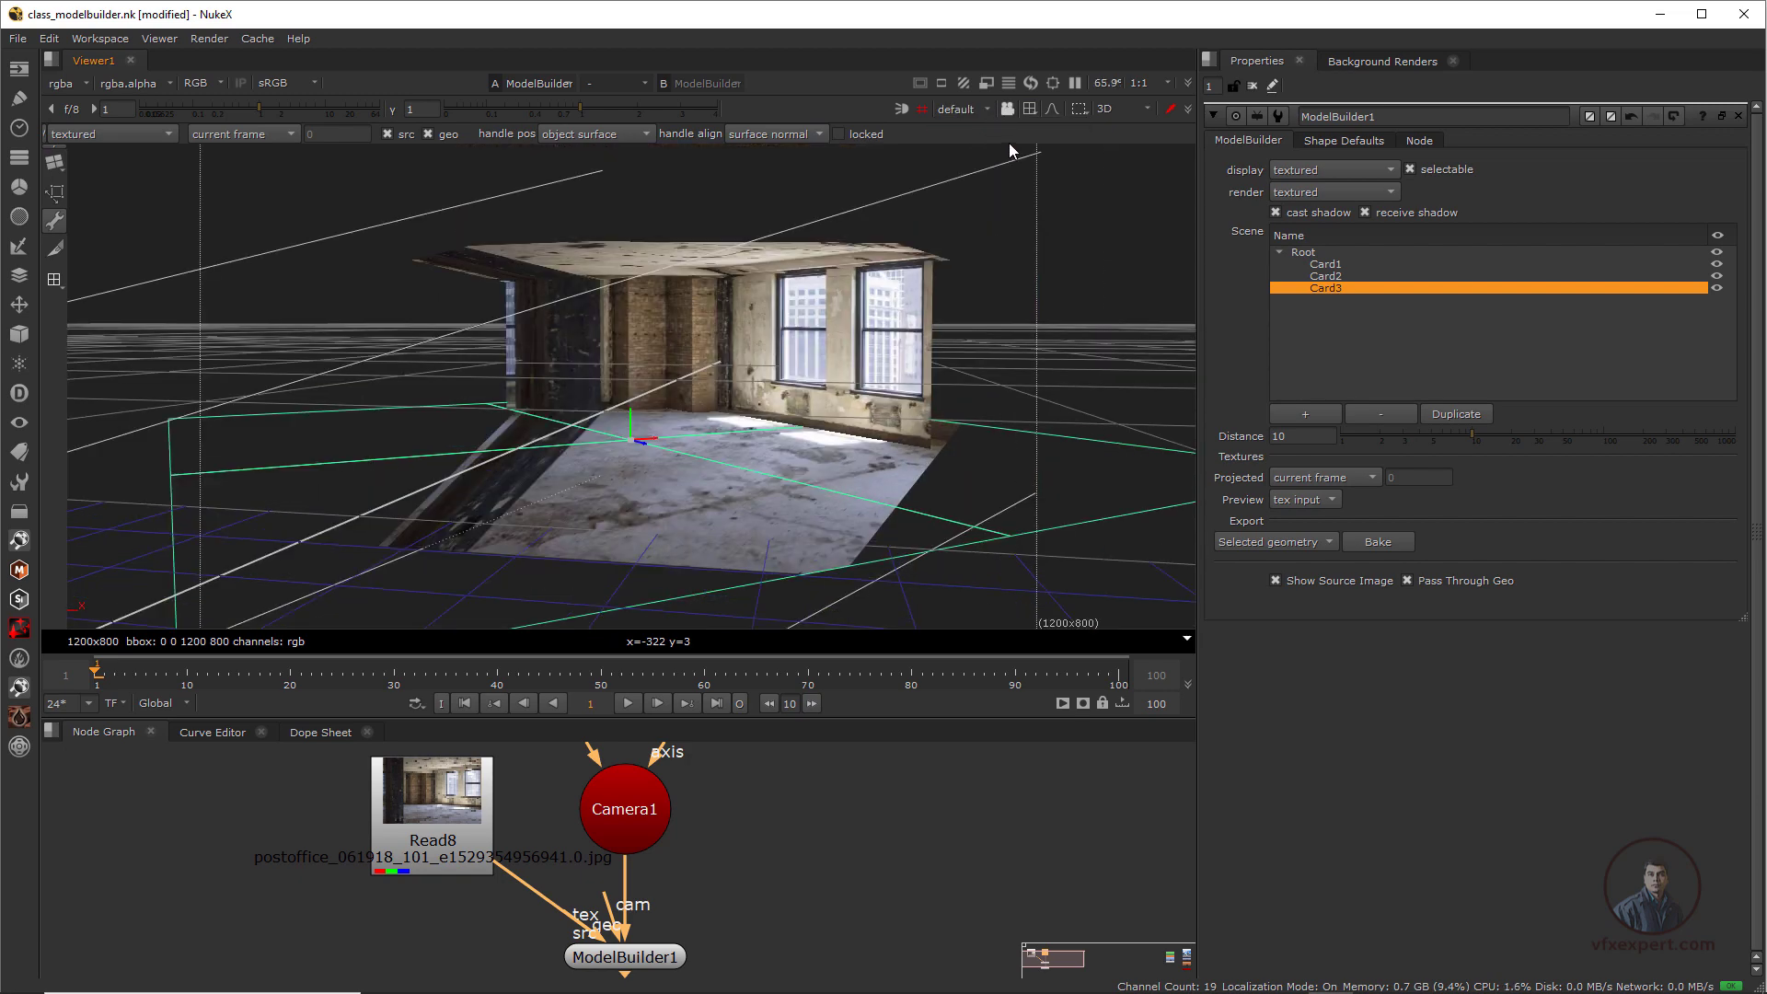
scroll(685, 398, "up", 2)
scroll(684, 398, "down", 3)
left_click_drag(689, 399, 697, 504, "ctrl")
left_click(54, 162)
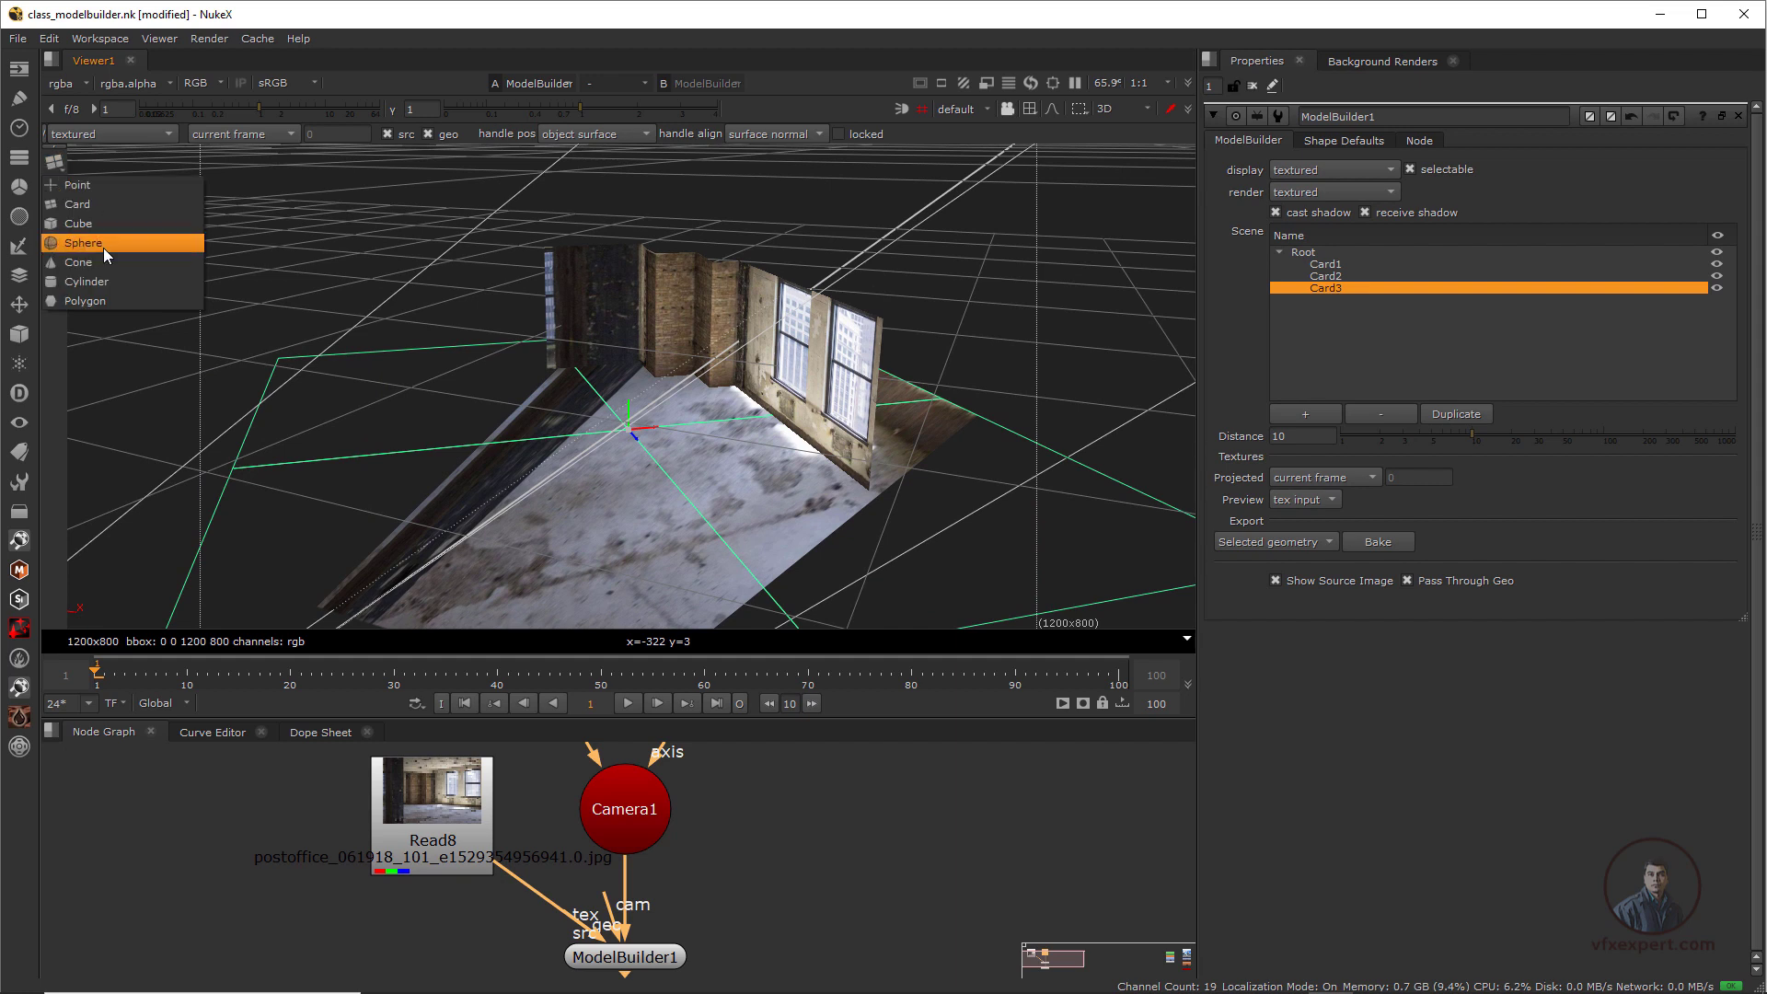
left_click(91, 221)
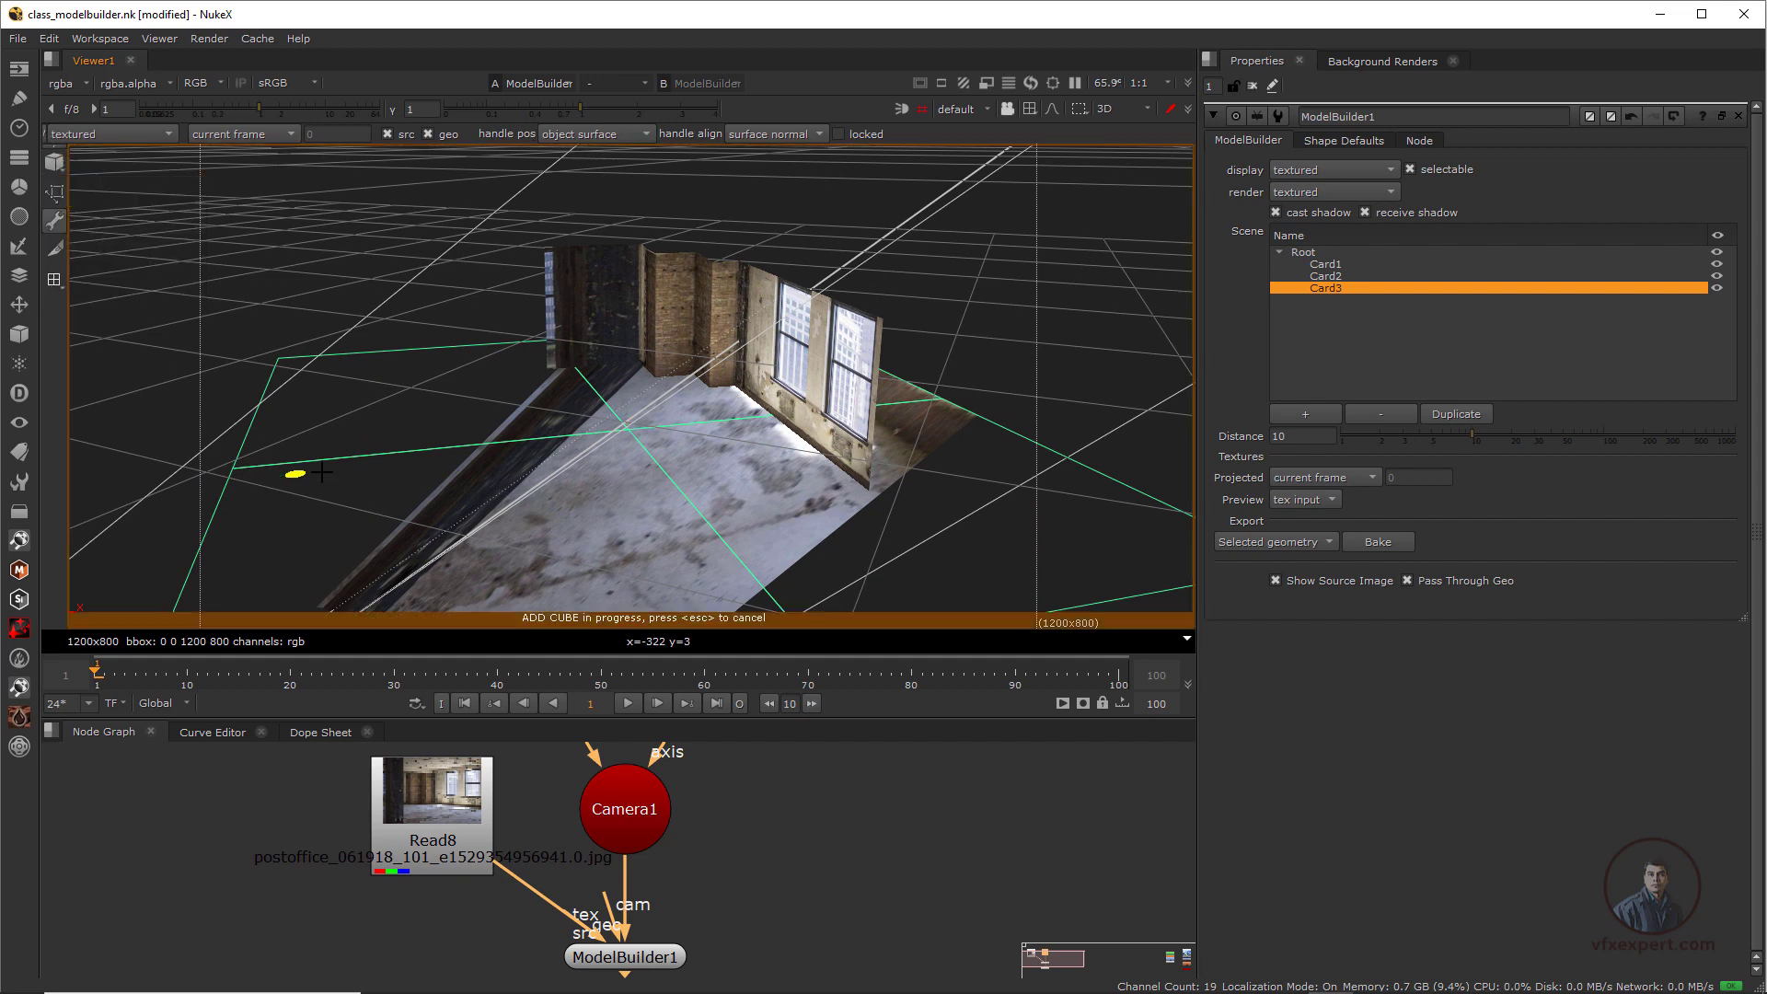
left_click(488, 485)
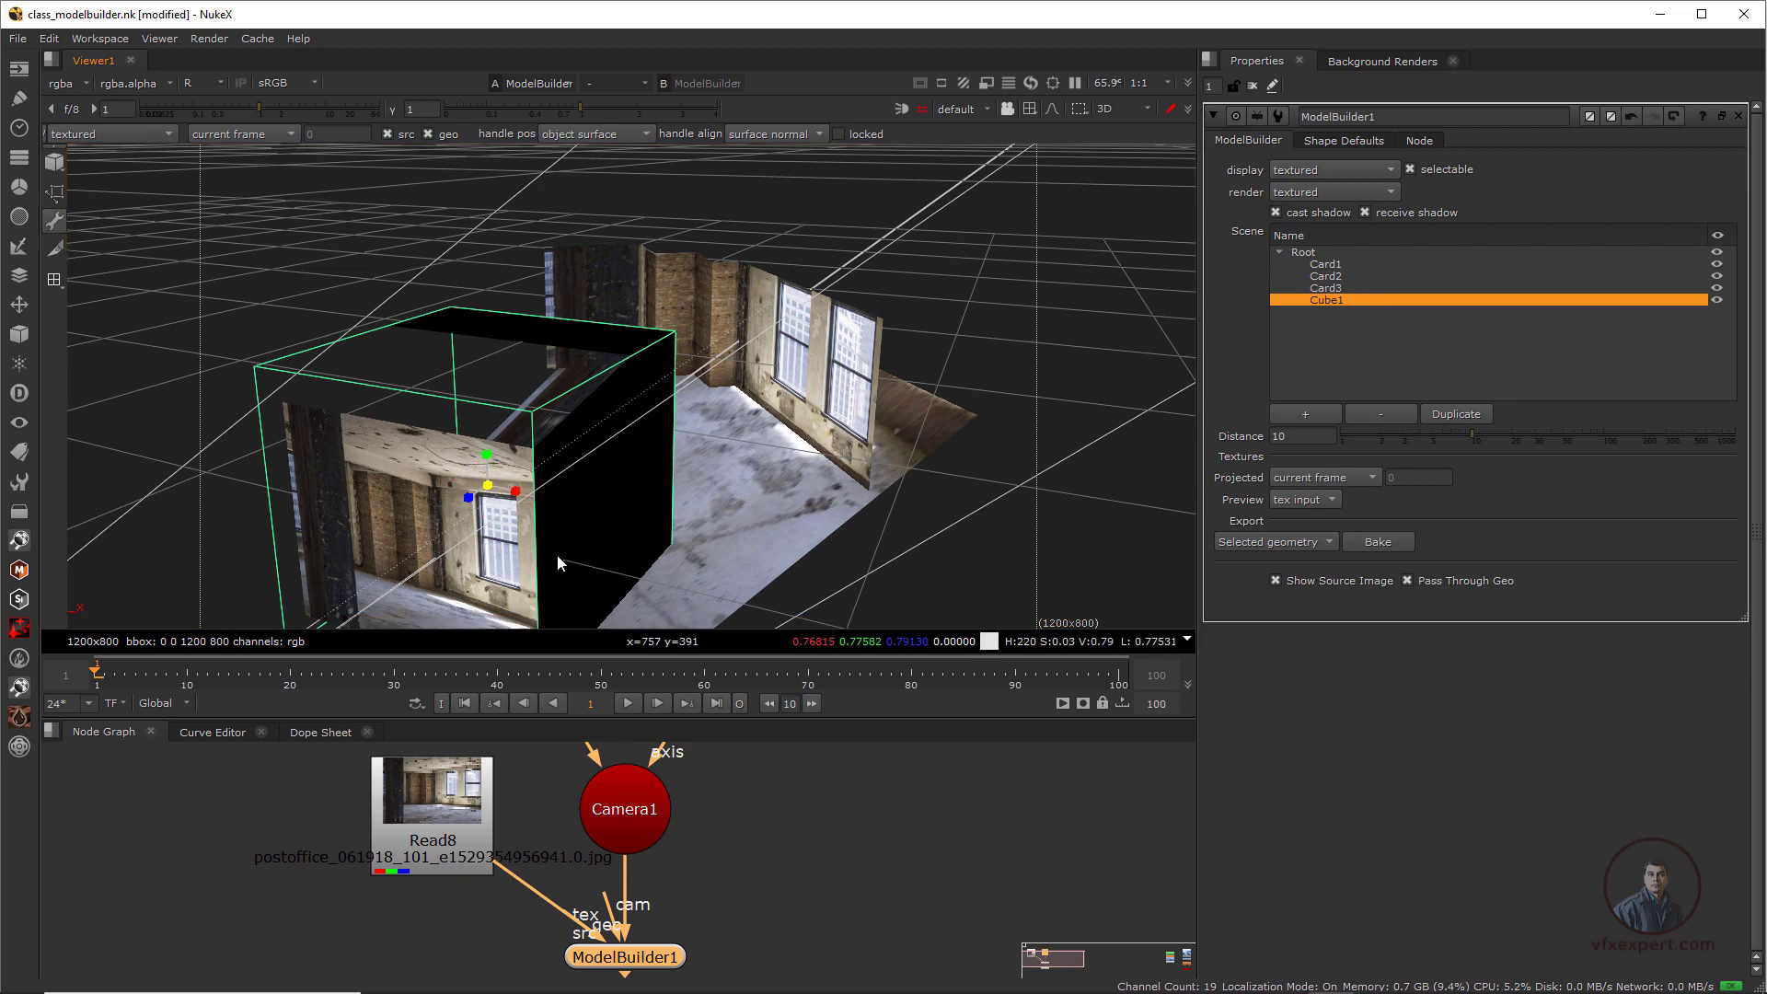
Scale the cube down to a slim upright pillar and position it over the projected dark column near the floor's left edge
left_click_drag(491, 493, 508, 221)
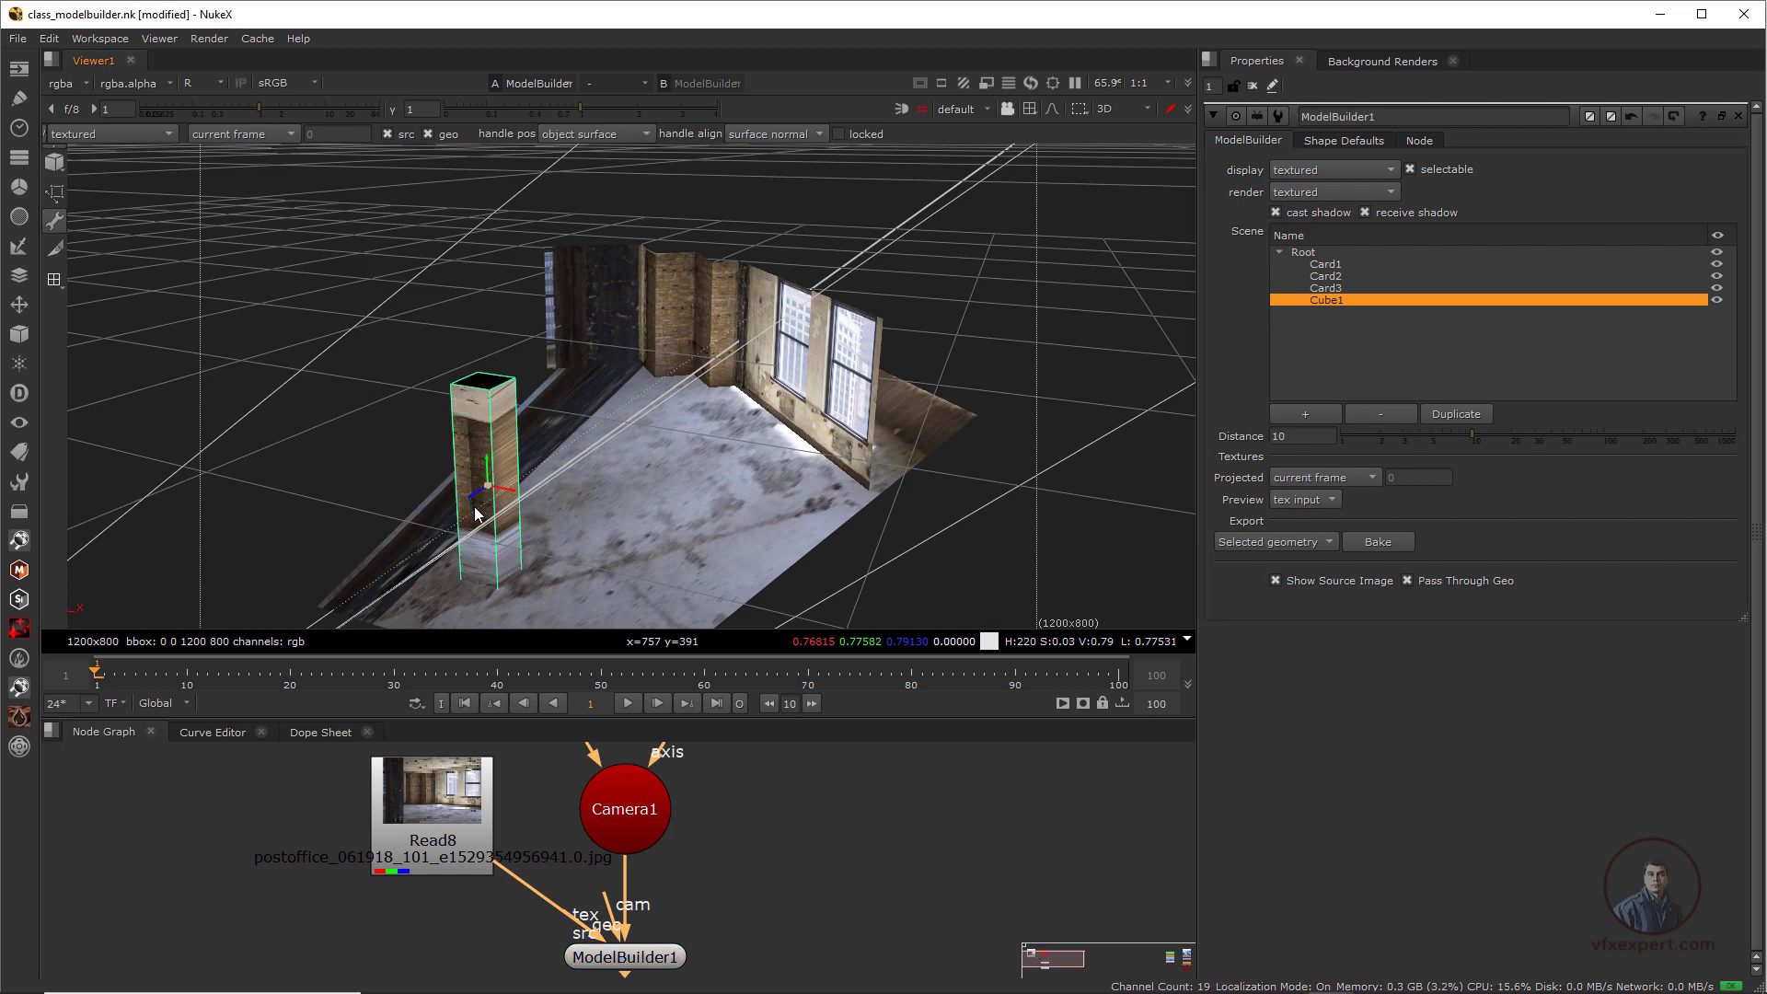
middle_click_drag(543, 529, 609, 472)
left_click_drag(608, 472, 524, 473)
Shift and widen the cube to match the sides of the photographed dark pillar, working through the locked Camera1 view
left_click(987, 108)
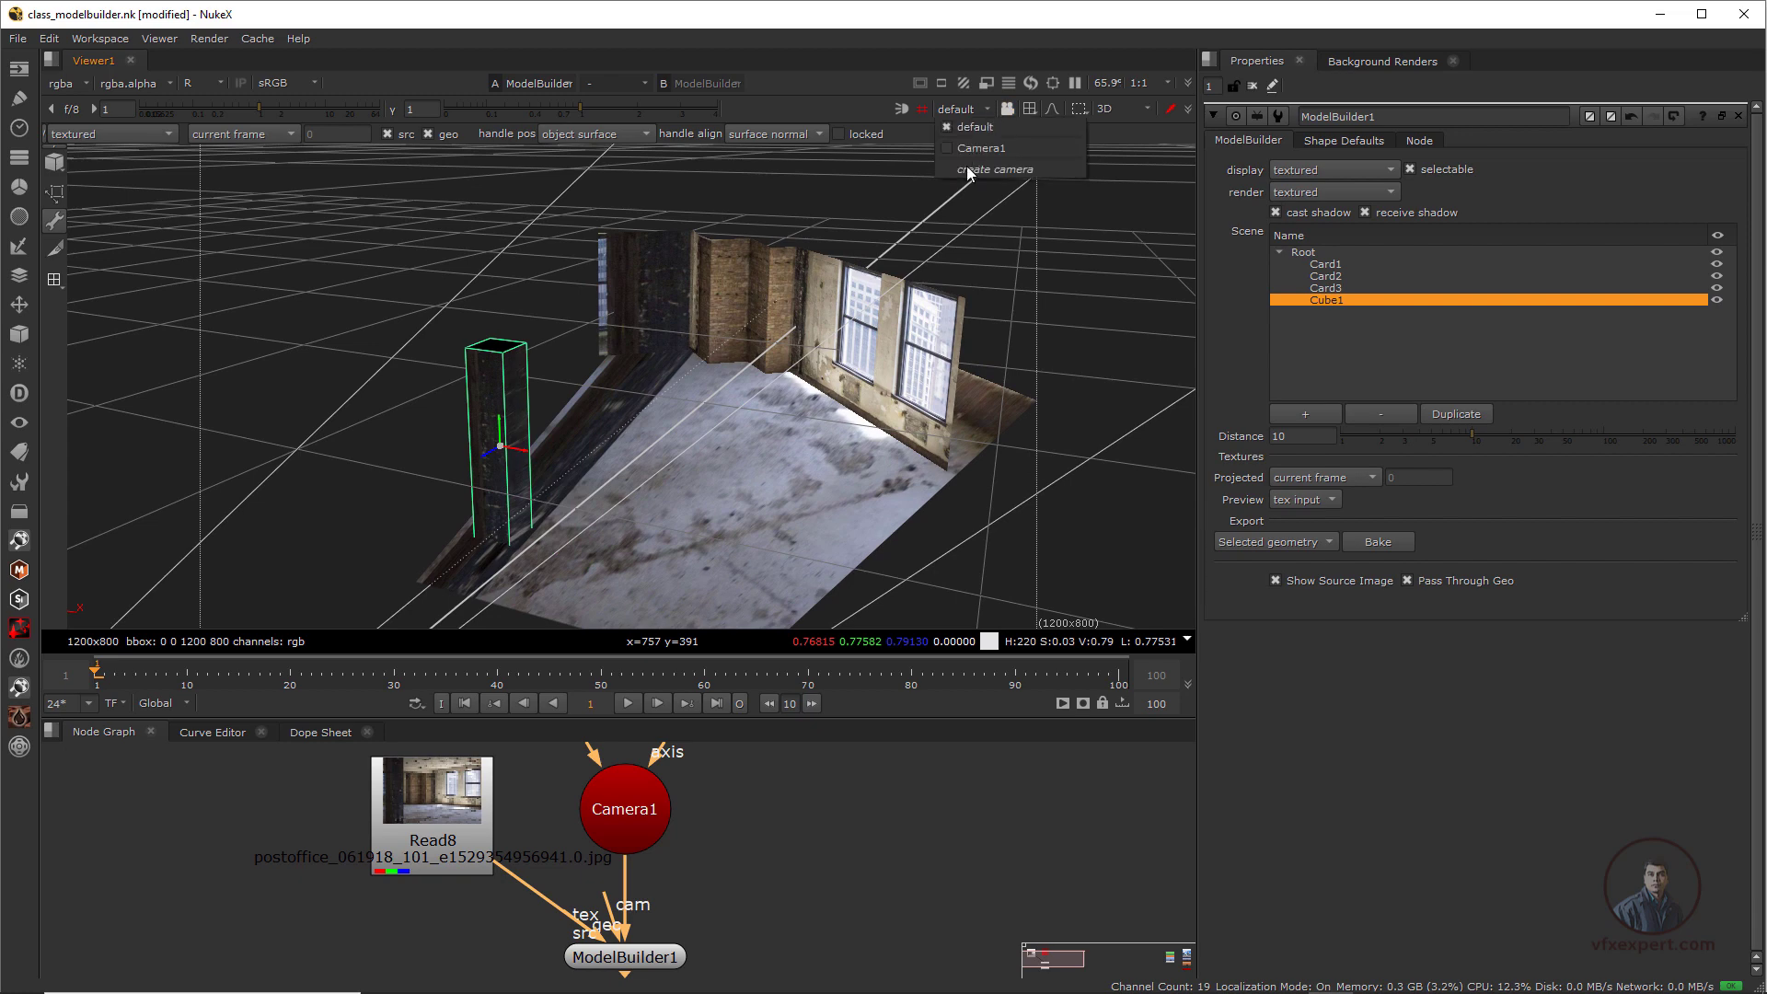
left_click(972, 149)
left_click(1007, 109)
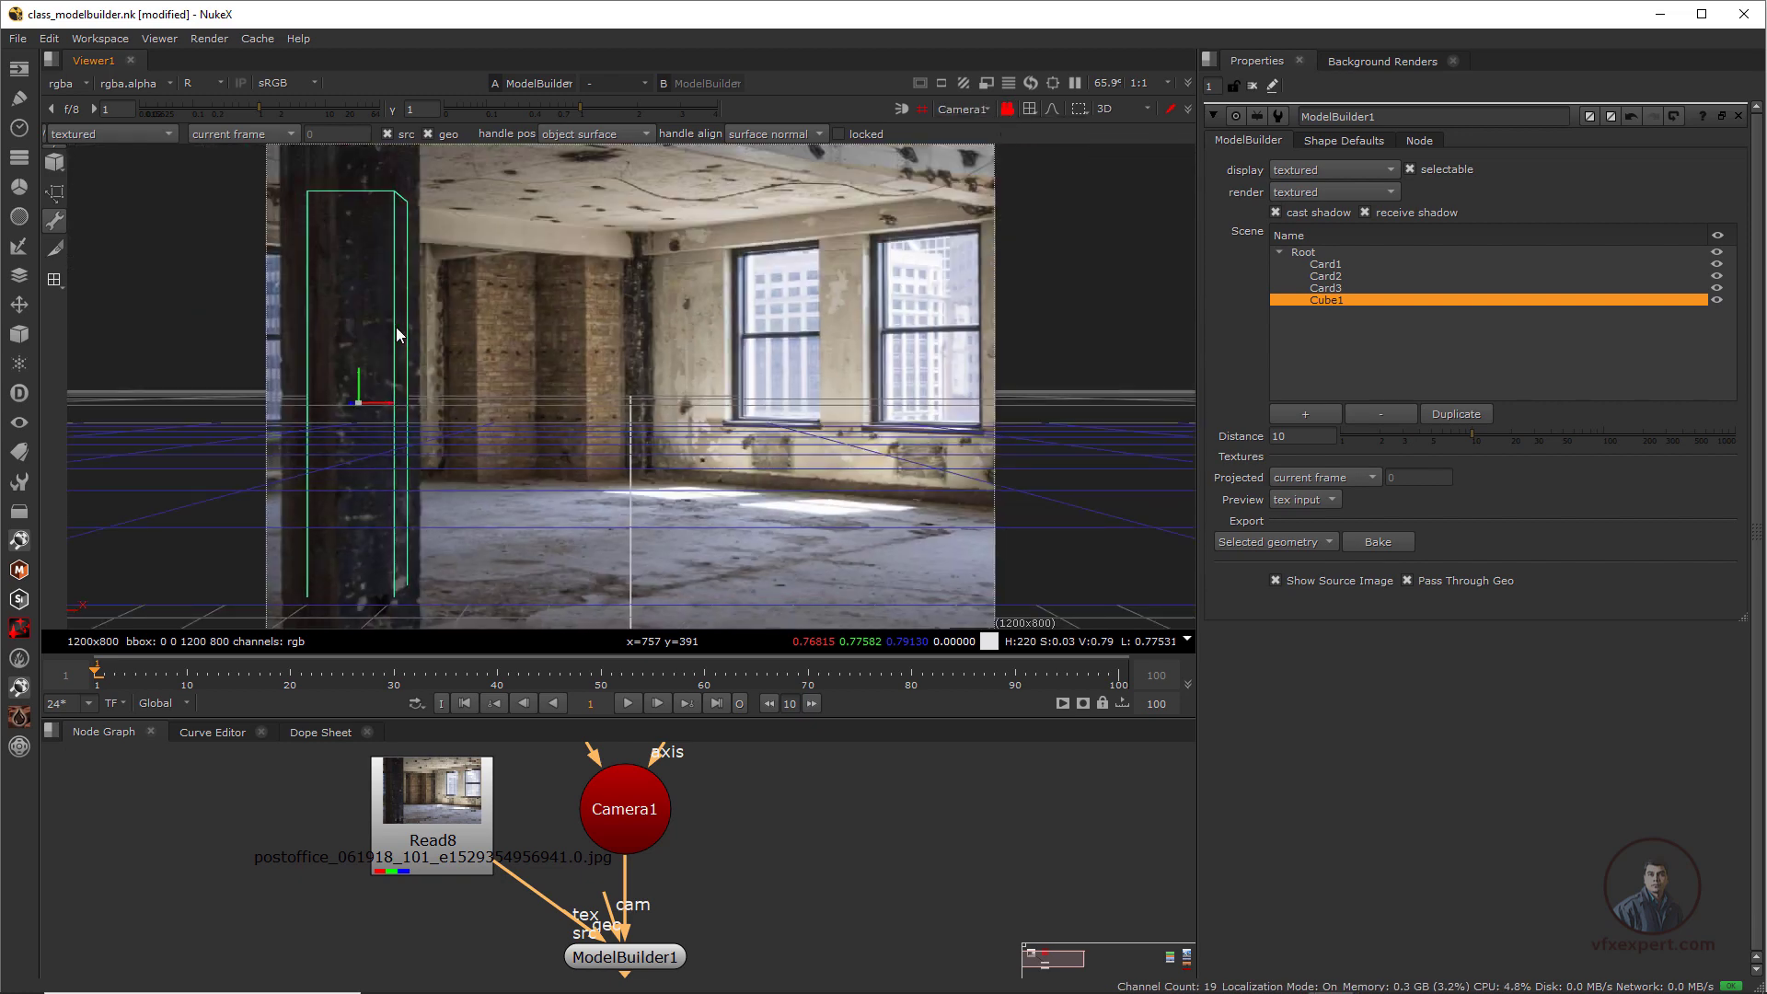
middle_click_drag(518, 476, 641, 448)
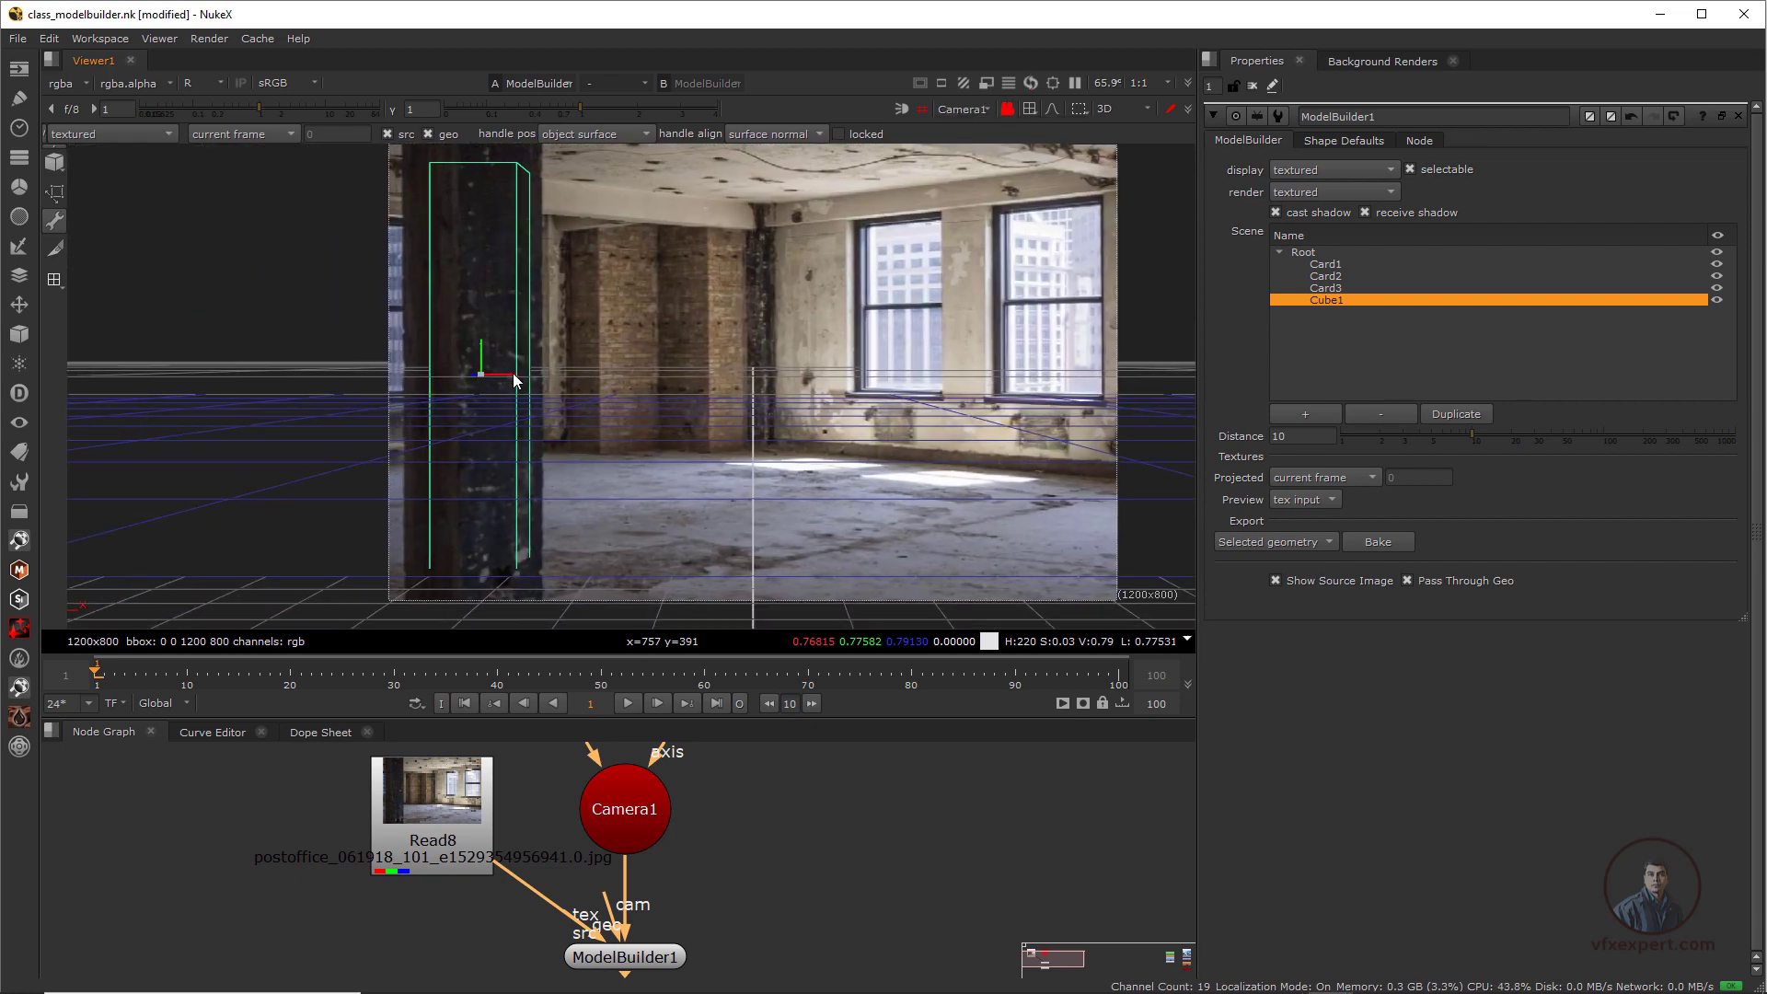
left_click_drag(513, 373, 488, 374)
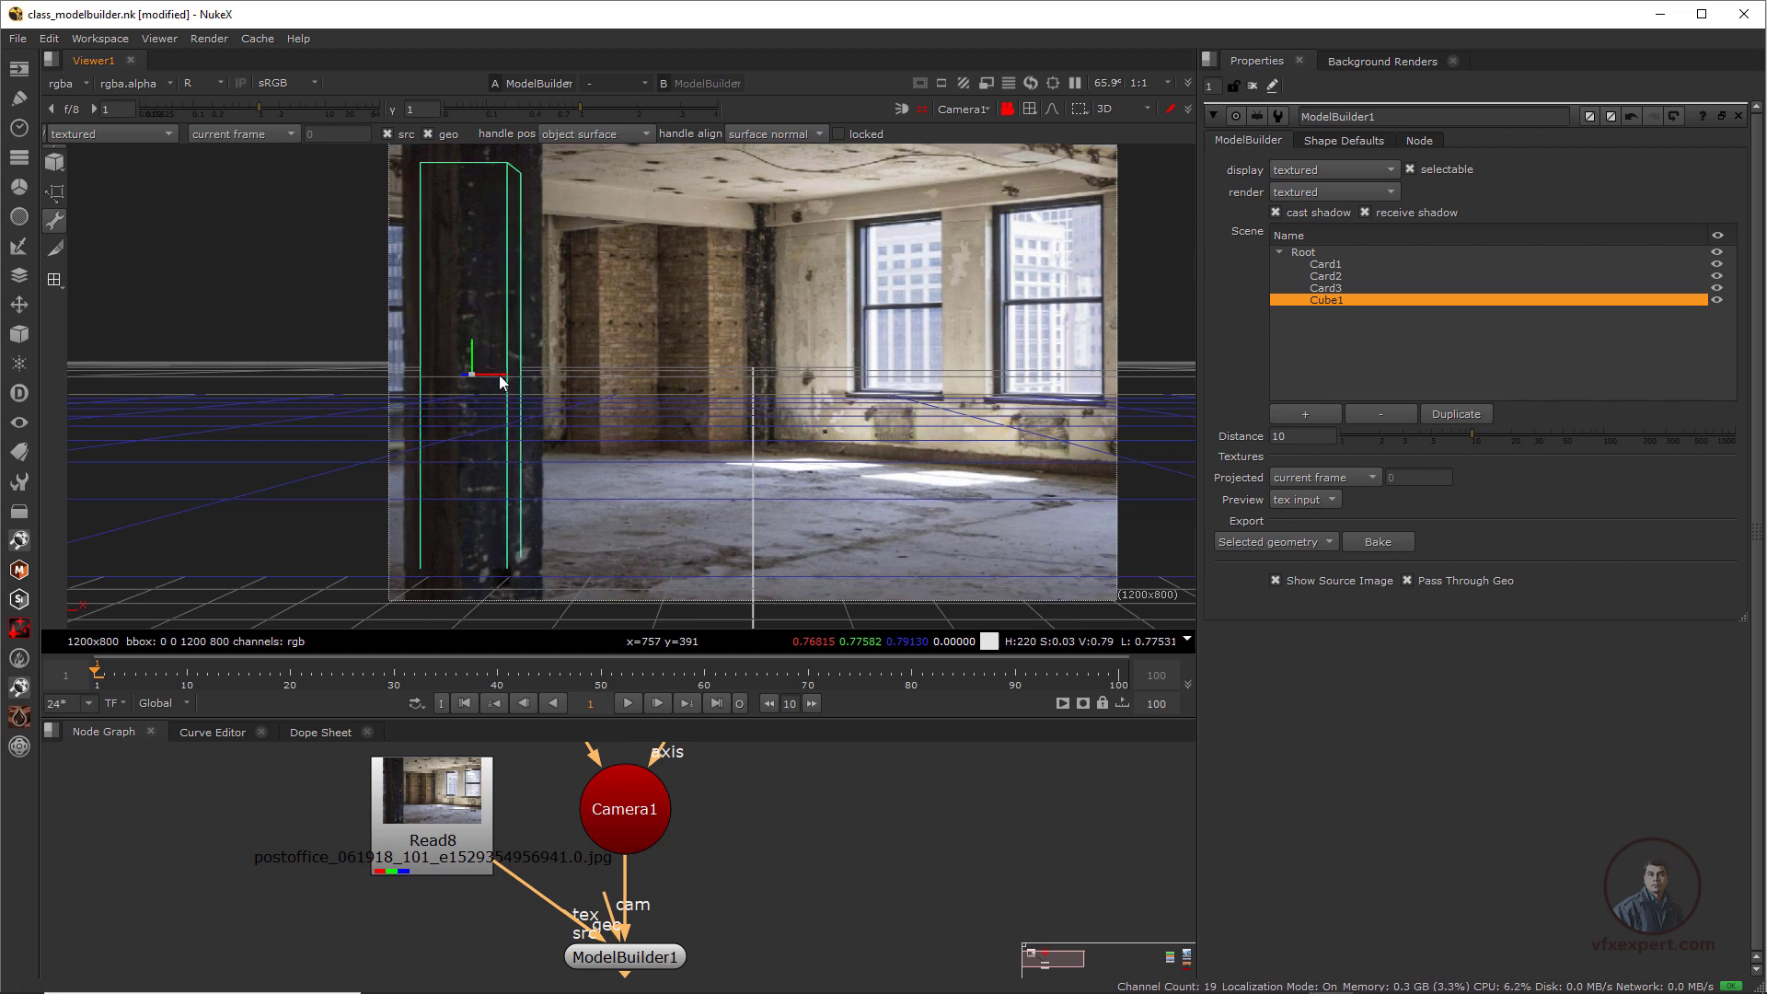
left_click(1328, 301)
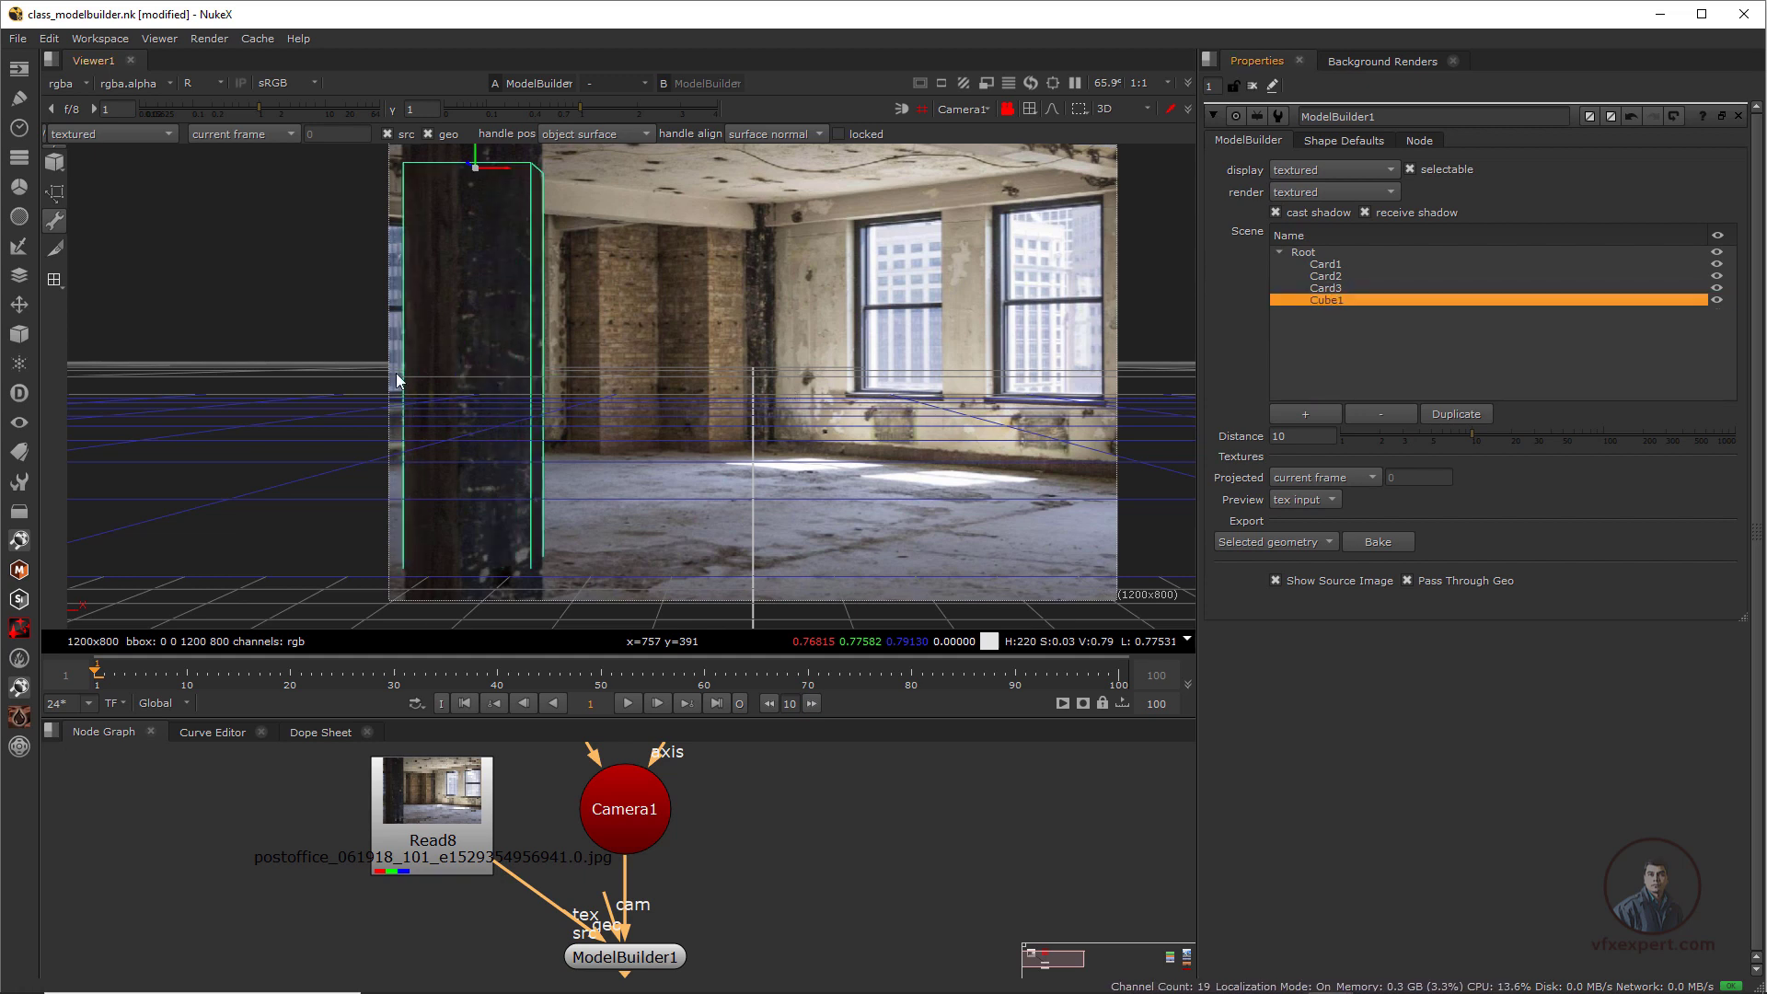
Extend the cube's height so its top reaches the upper edge of the photographed room
scroll(506, 449, "down", 3)
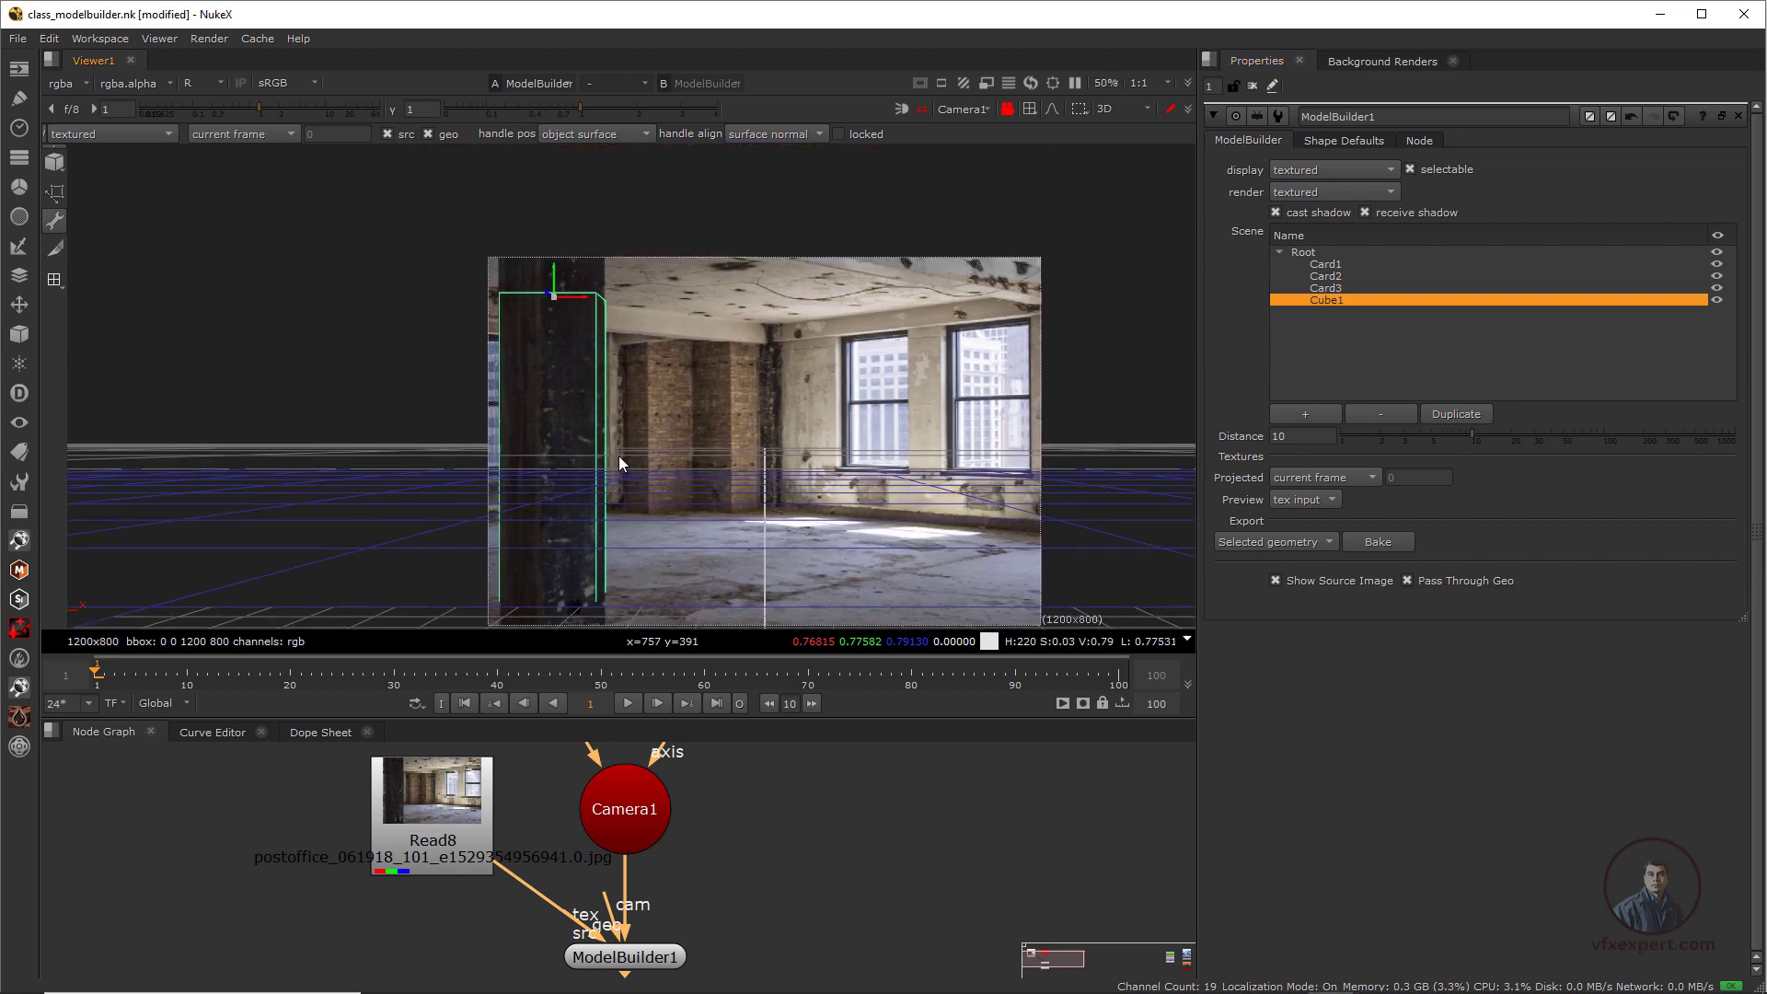
left_click_drag(564, 268, 568, 230)
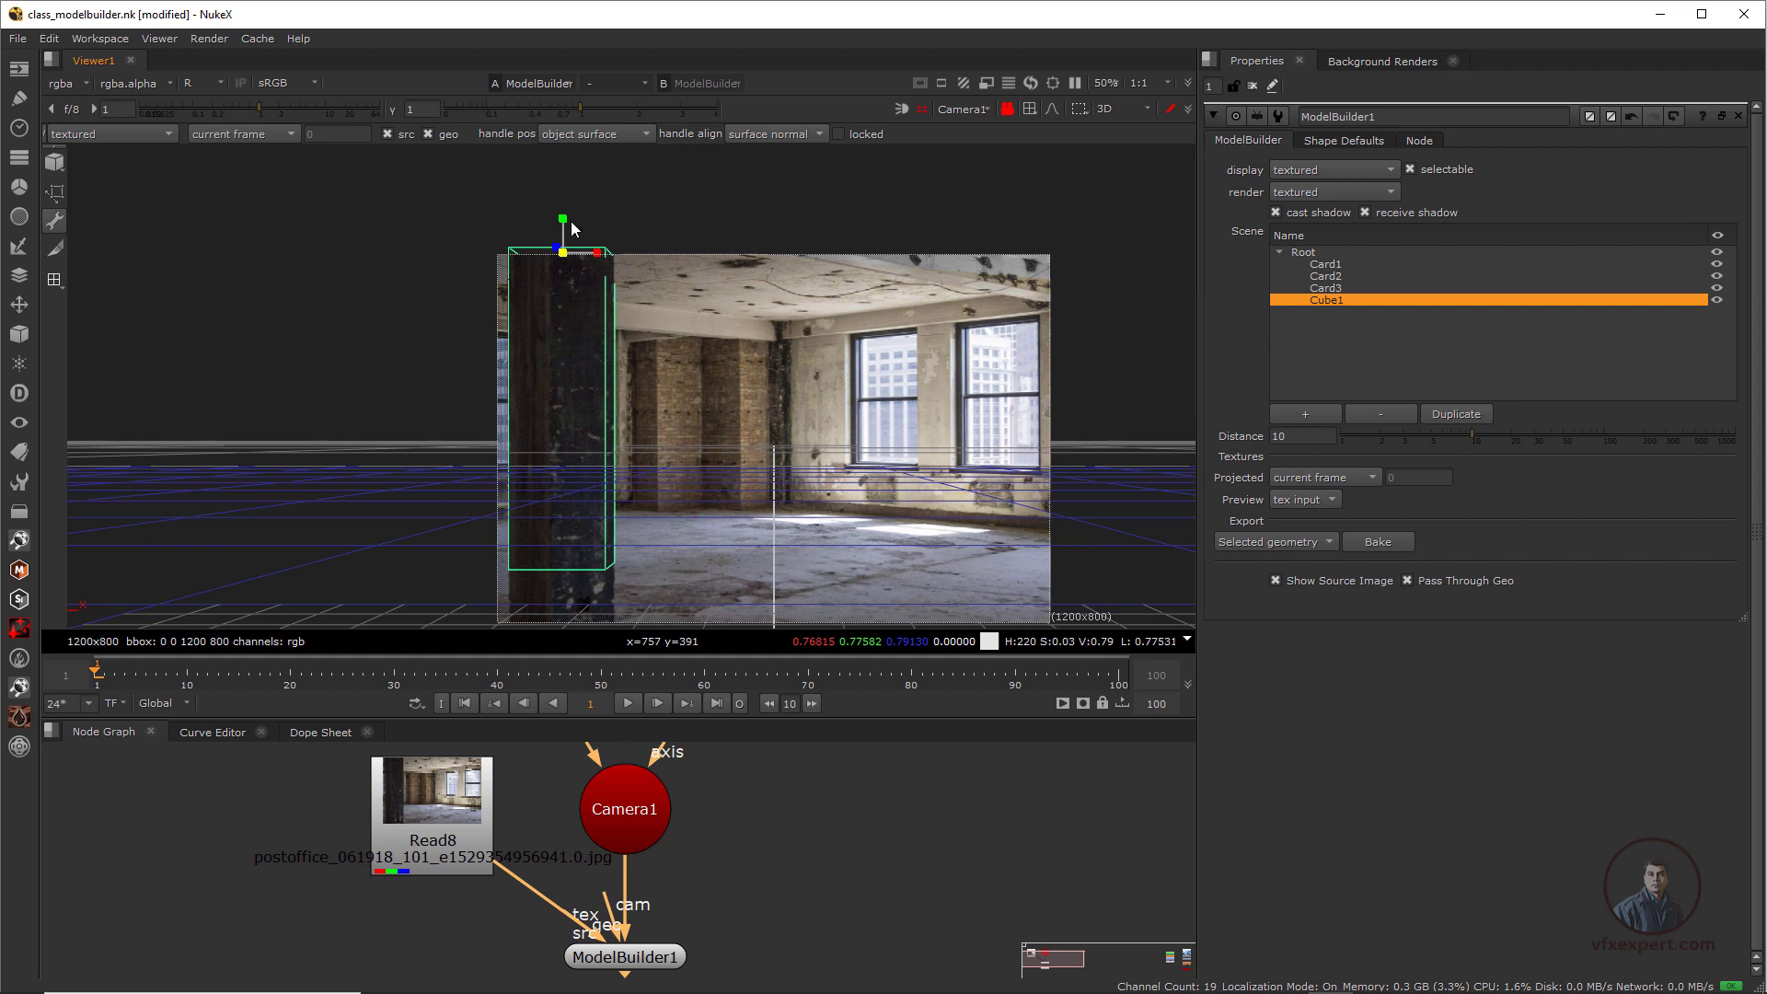
left_click_drag(583, 106, 559, 214)
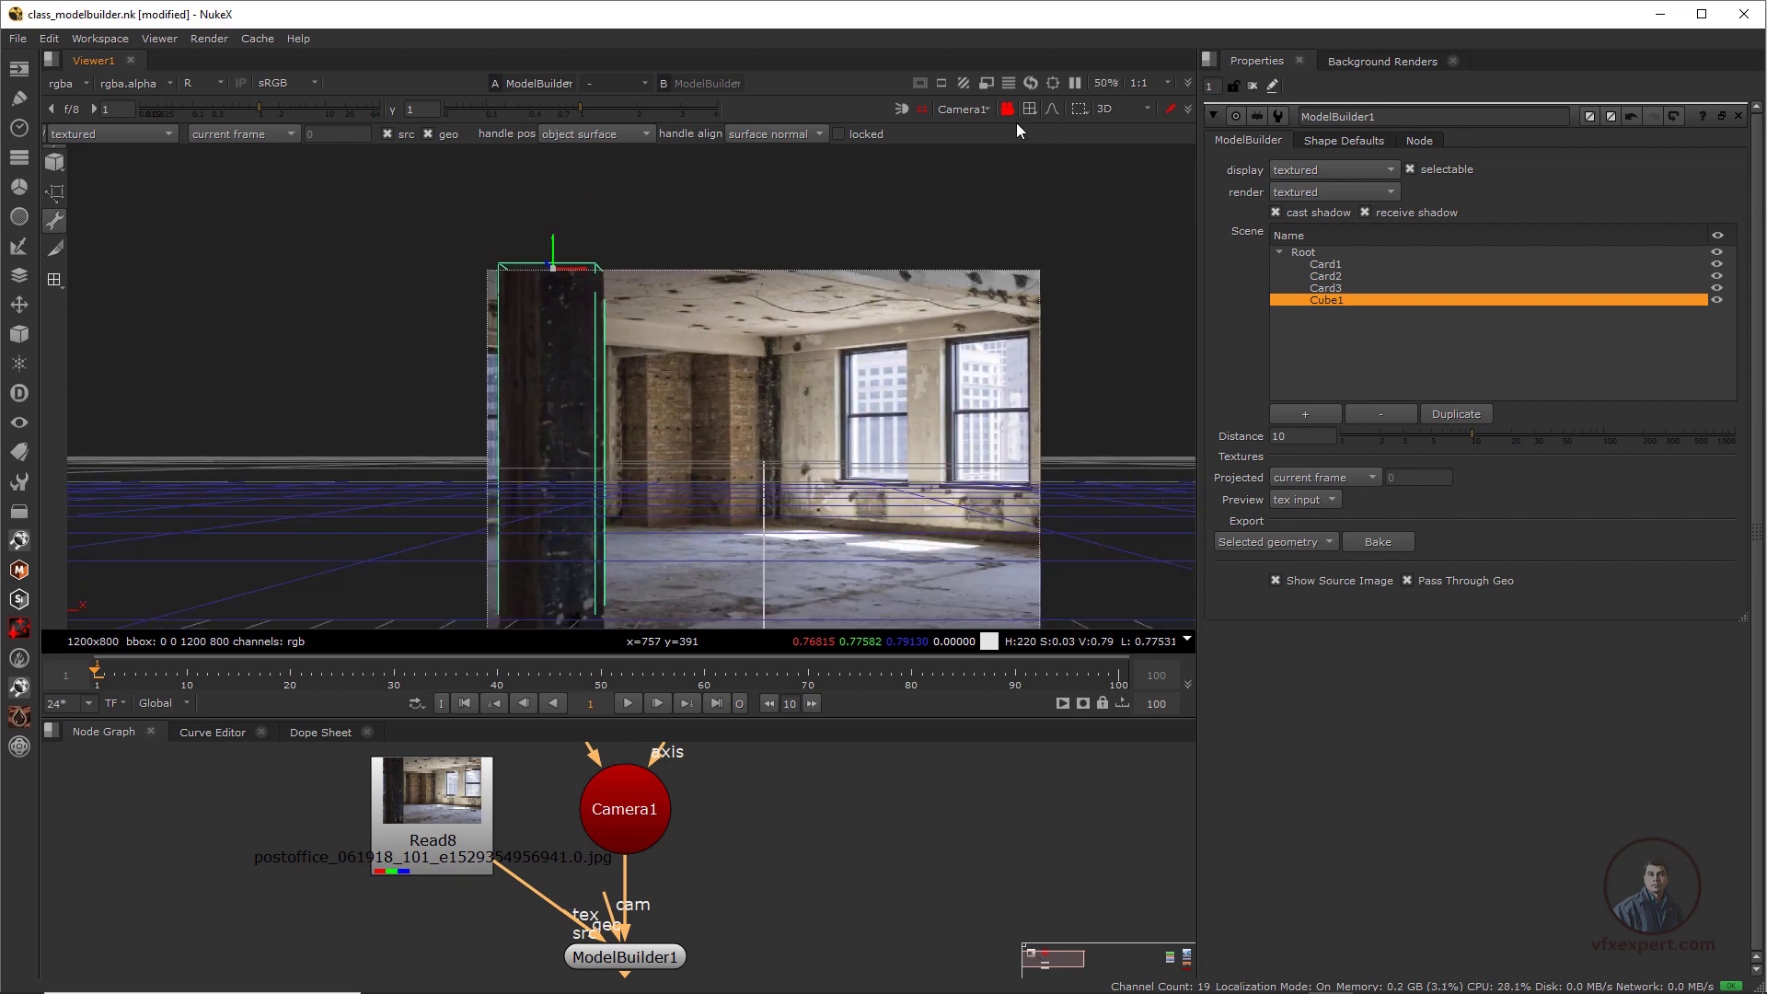
Return to the unlocked default perspective view, deselect the cube, and set the geometry display to wireframe
left_click(989, 107)
left_click(989, 128)
left_click(1008, 110)
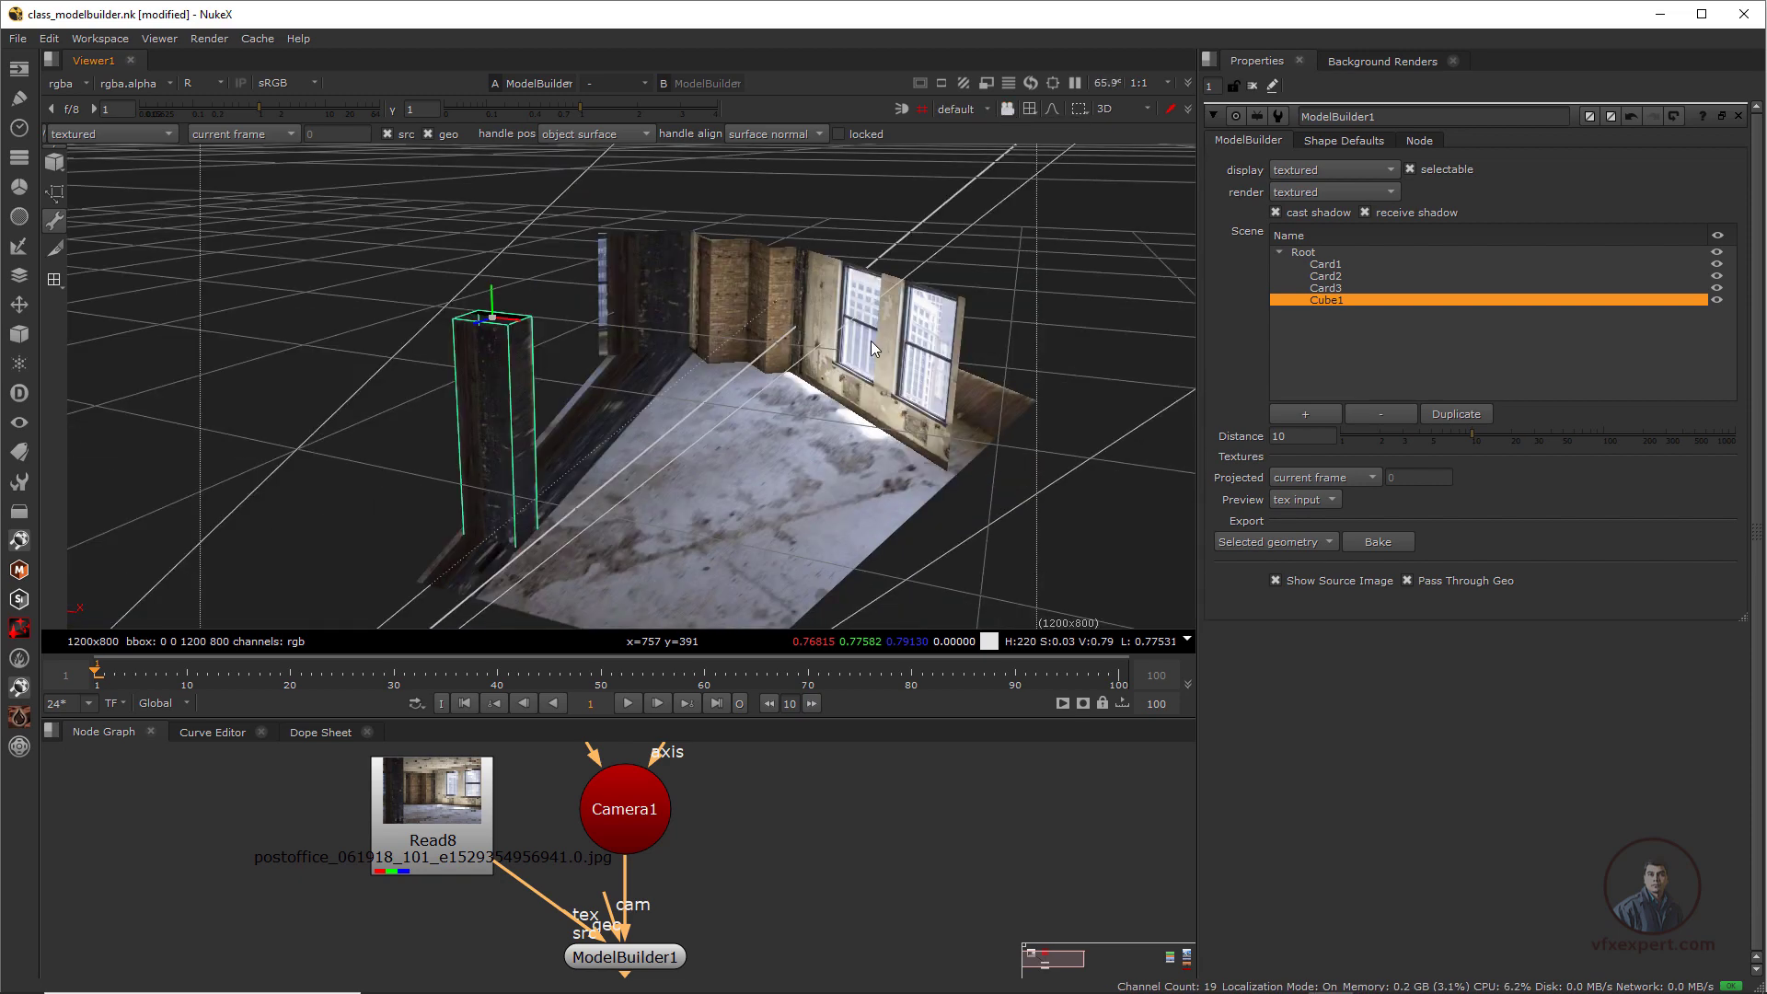
scroll(870, 348, "down", 5)
left_click(930, 516)
scroll(593, 471, "up", 4)
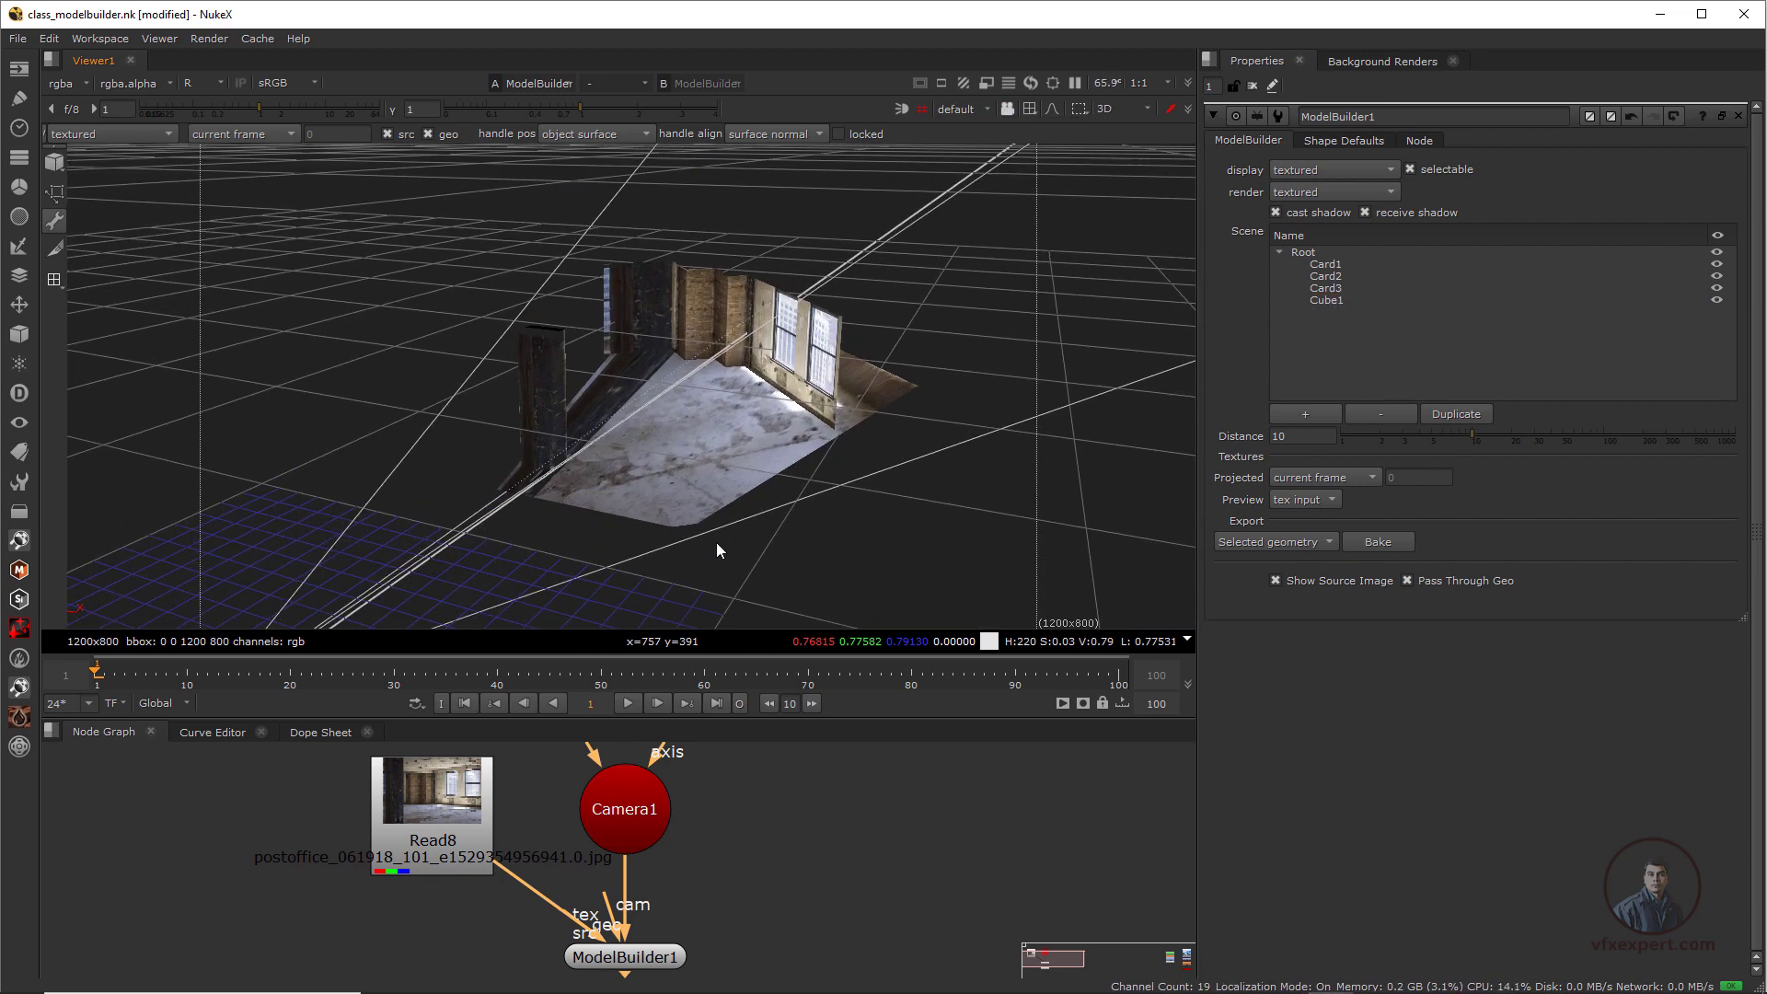
mouse_move(716, 543)
left_mouse_down("ctrl")
mouse_move(777, 540)
mouse_move(748, 540)
left_mouse_up("ctrl")
left_click(110, 135)
left_click(110, 78)
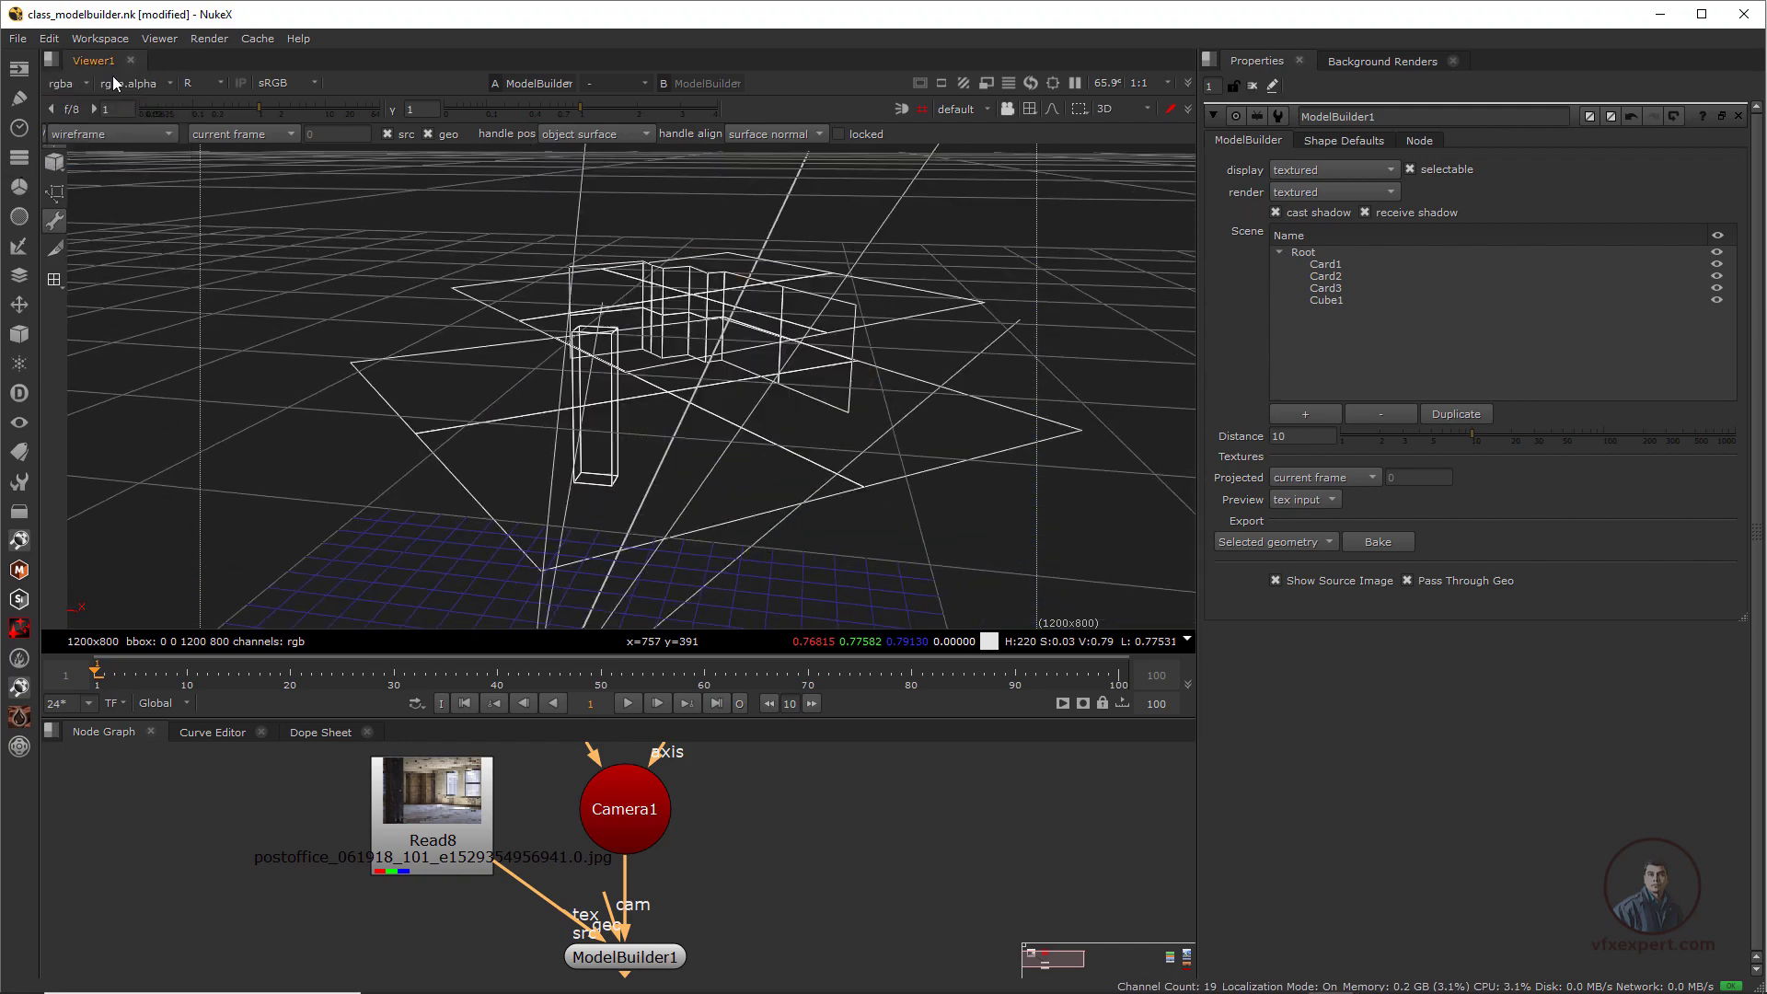
Scale up the floor card, Card3, well beyond the walls using object selection mode
scroll(703, 455, "up", 4)
scroll(697, 401, "down", 3)
left_click_drag(698, 405, 744, 474, "ctrl")
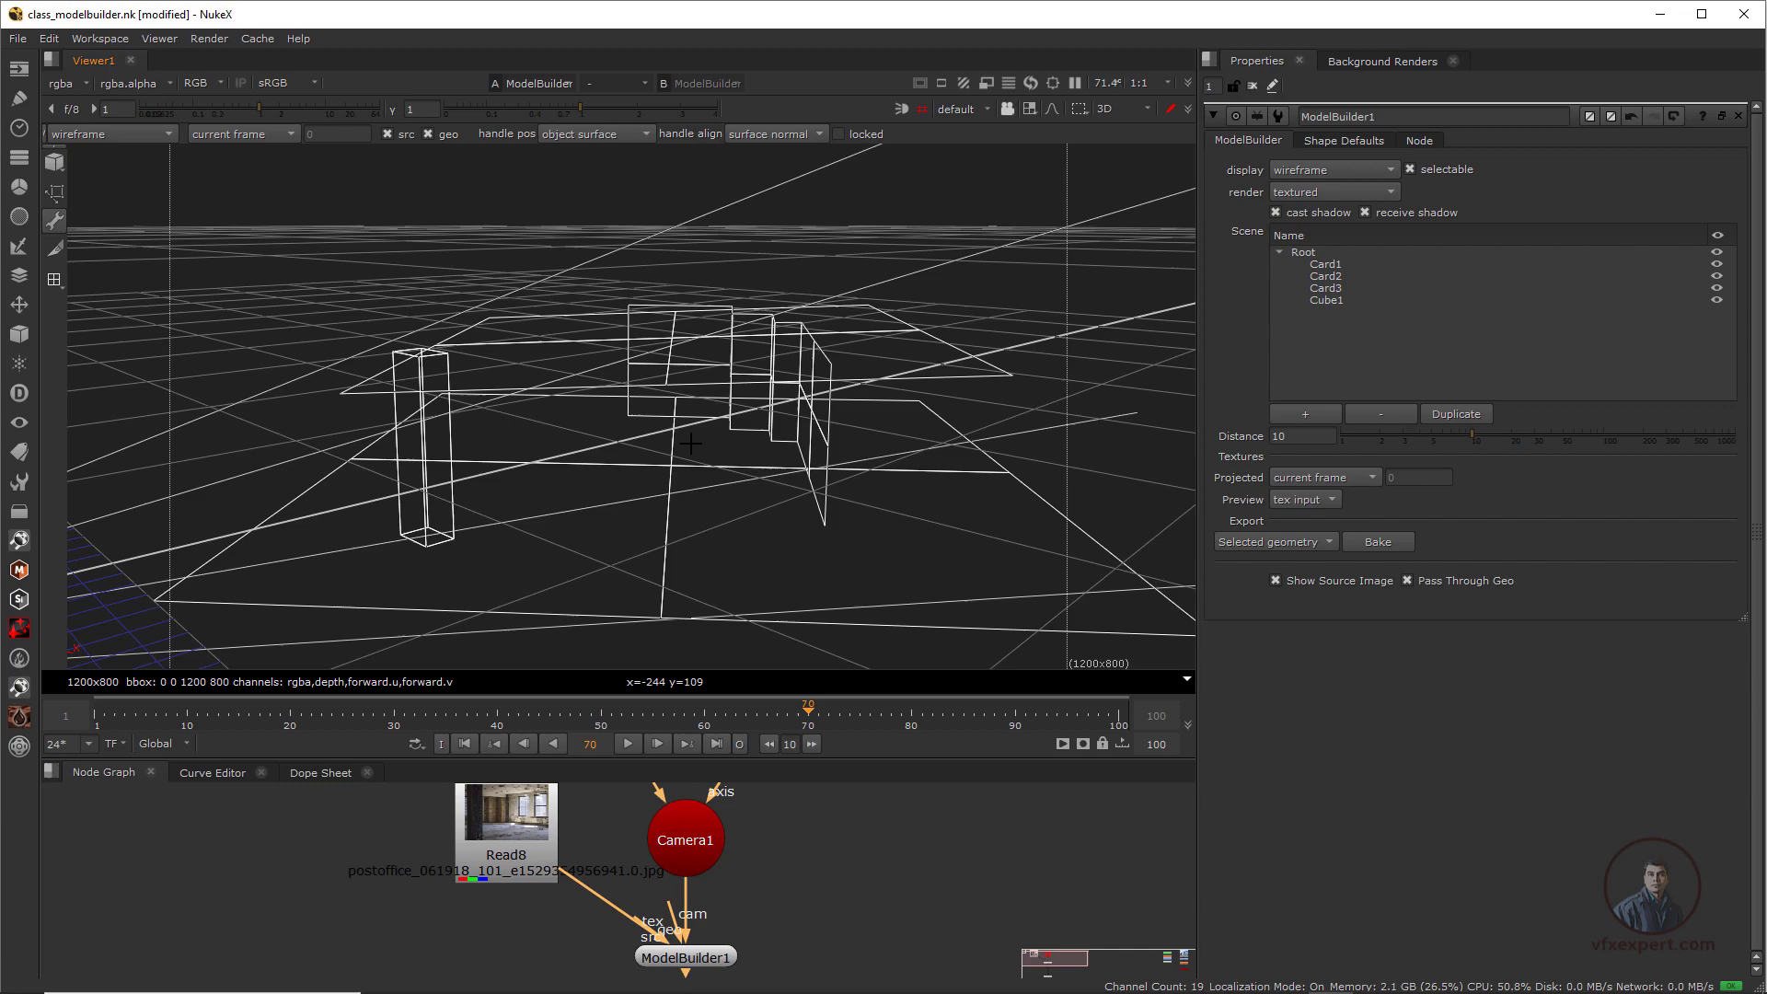
left_click_drag(810, 515, 723, 547, "ctrl")
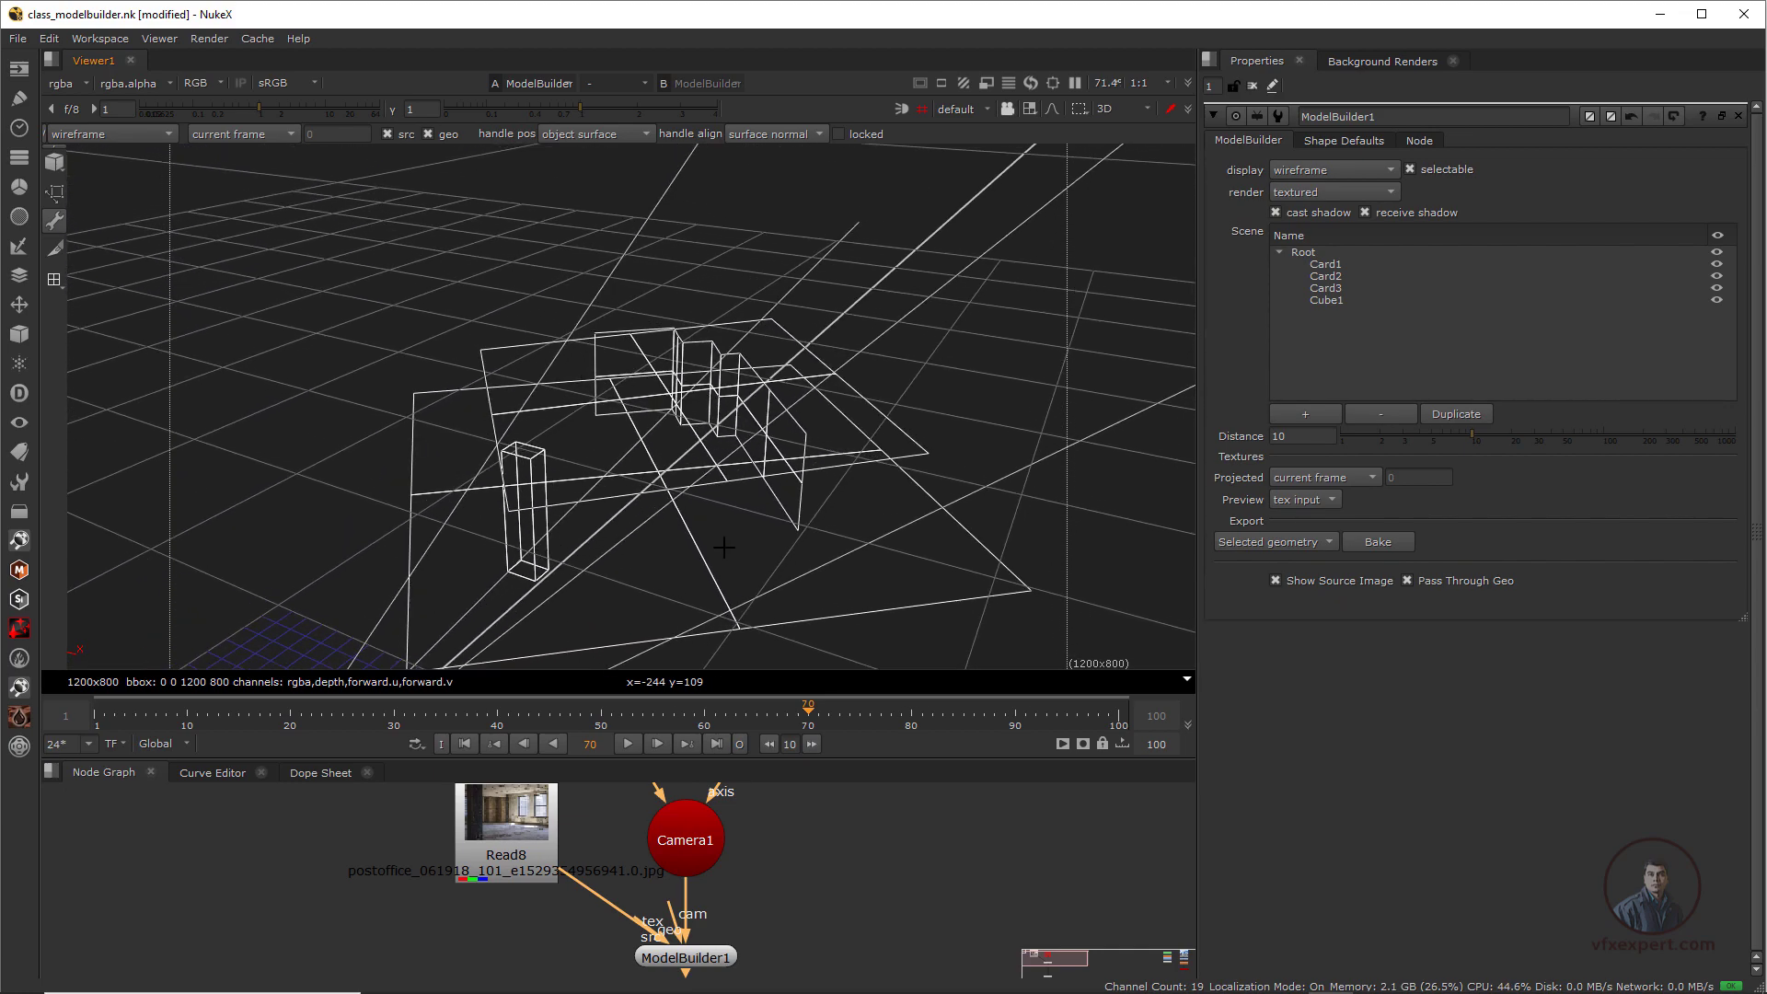
left_click(1340, 286)
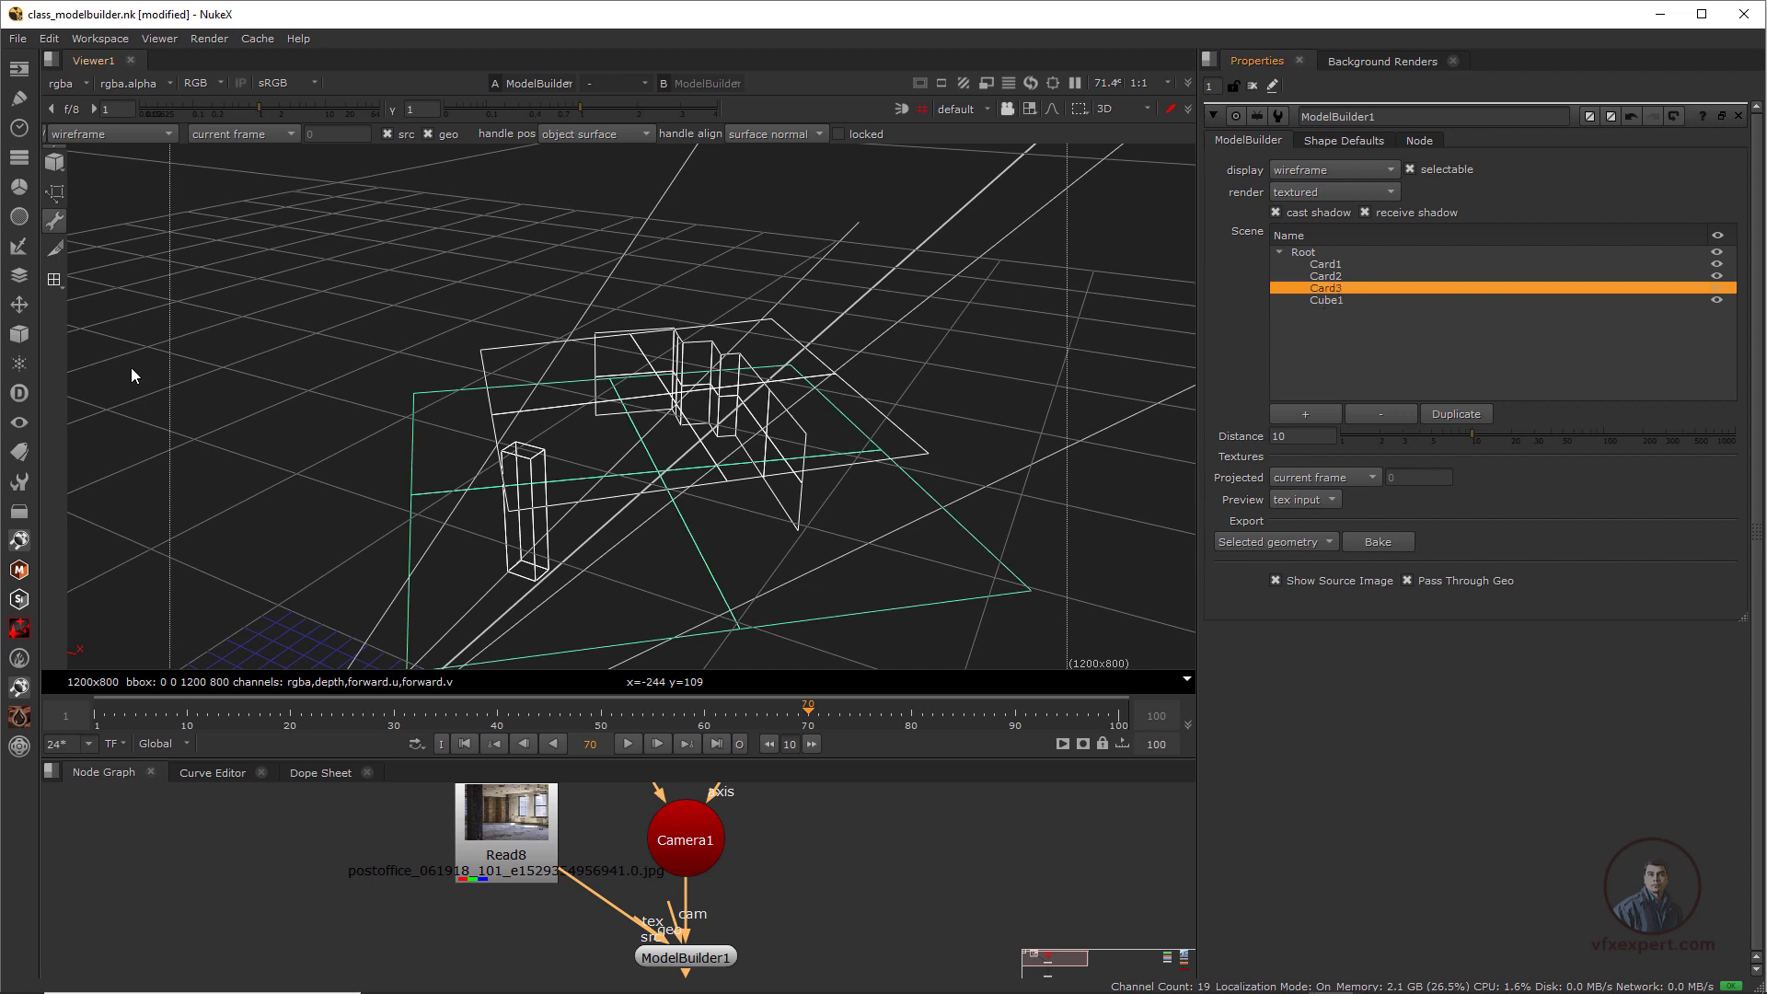
left_click(59, 283)
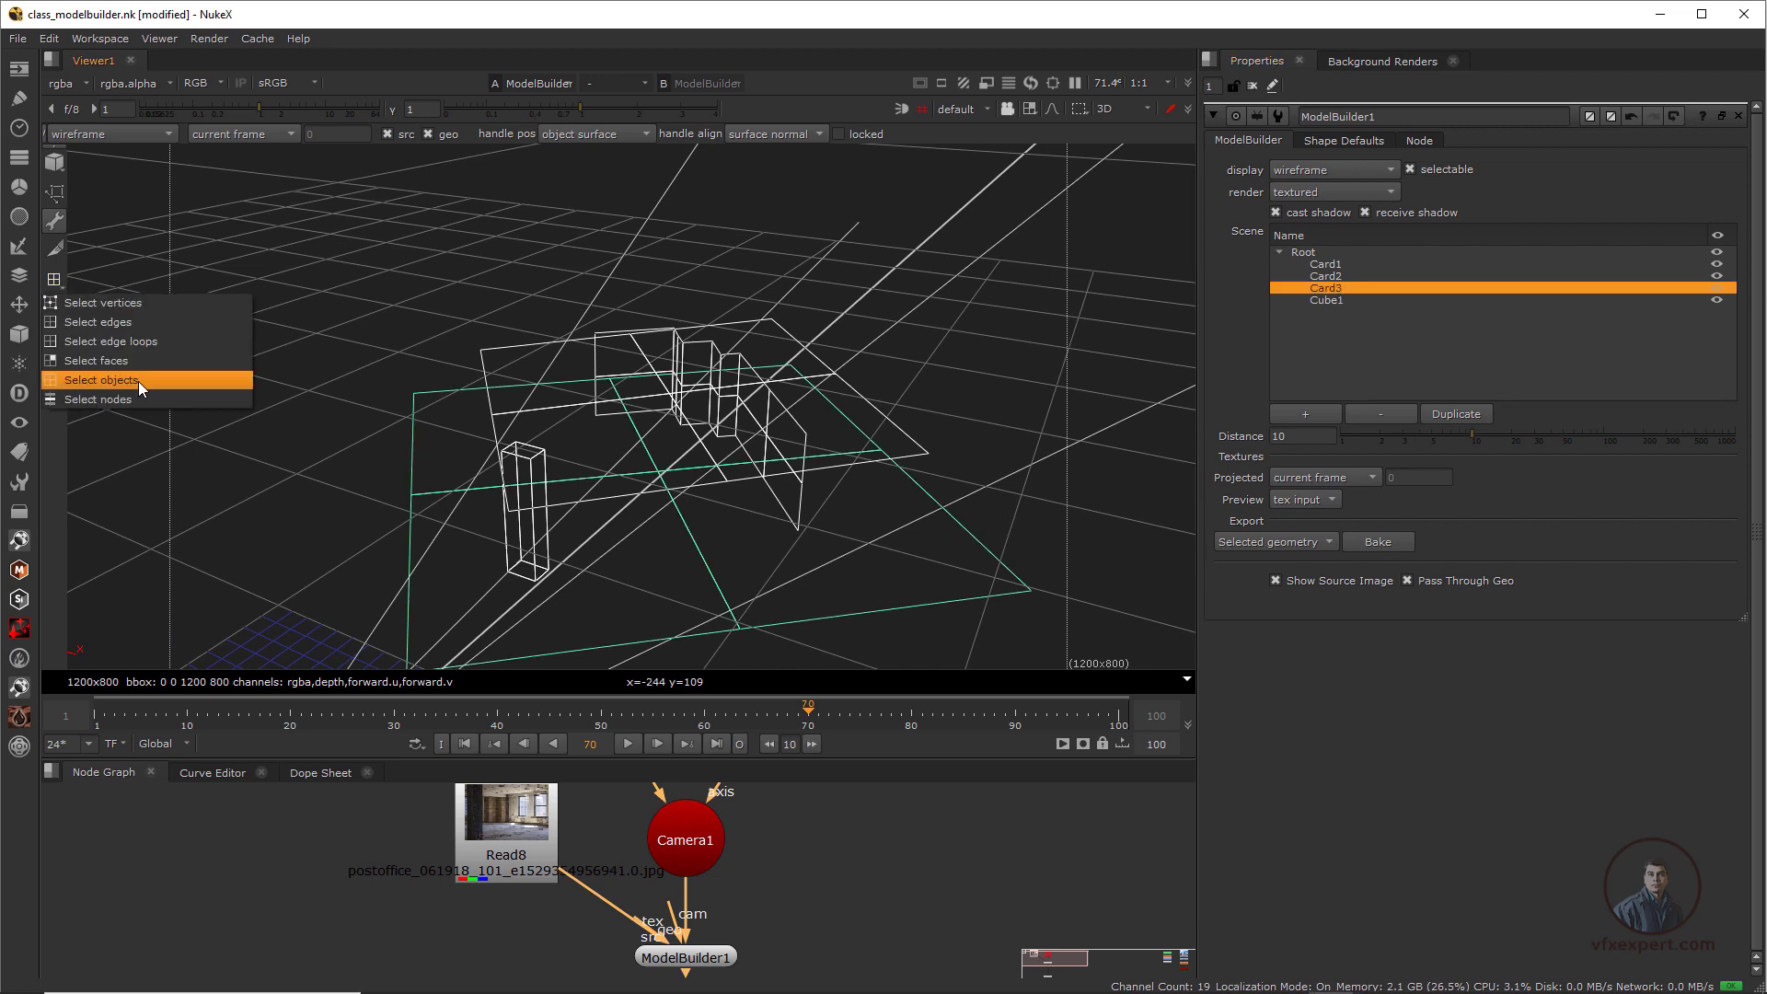
left_click(139, 380)
left_click_drag(589, 534, 639, 521, "ctrl")
left_click(1345, 274)
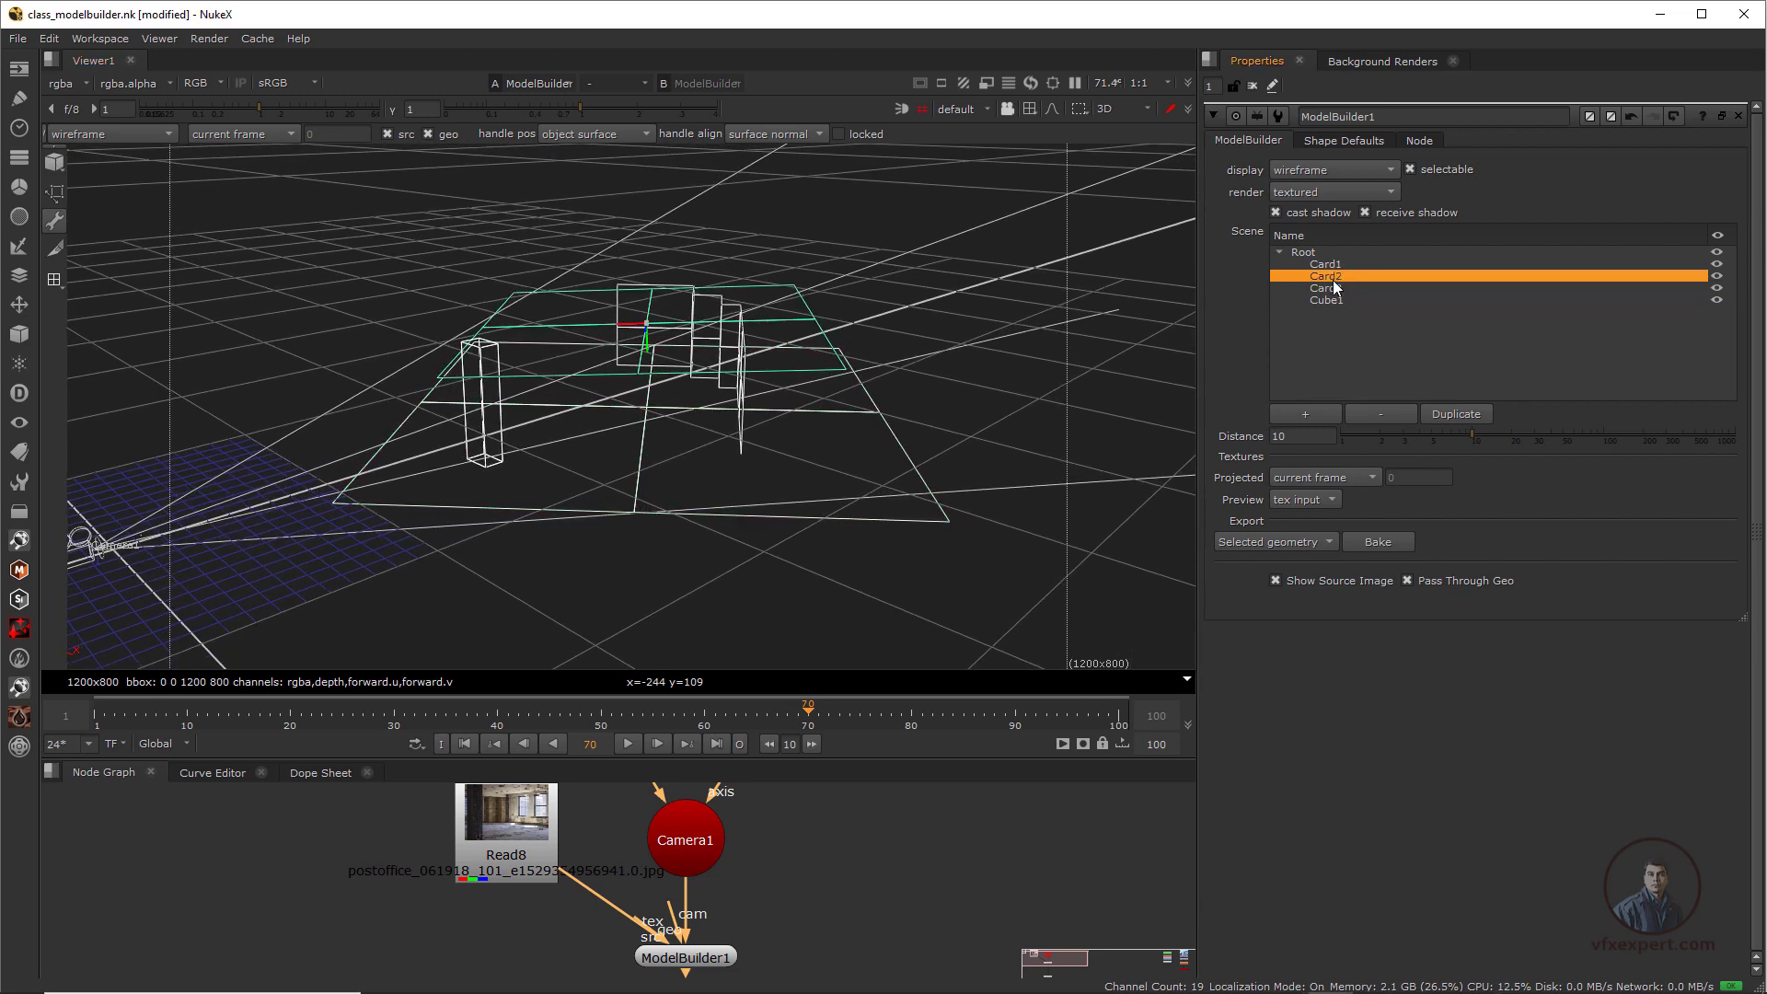
left_click(1334, 291)
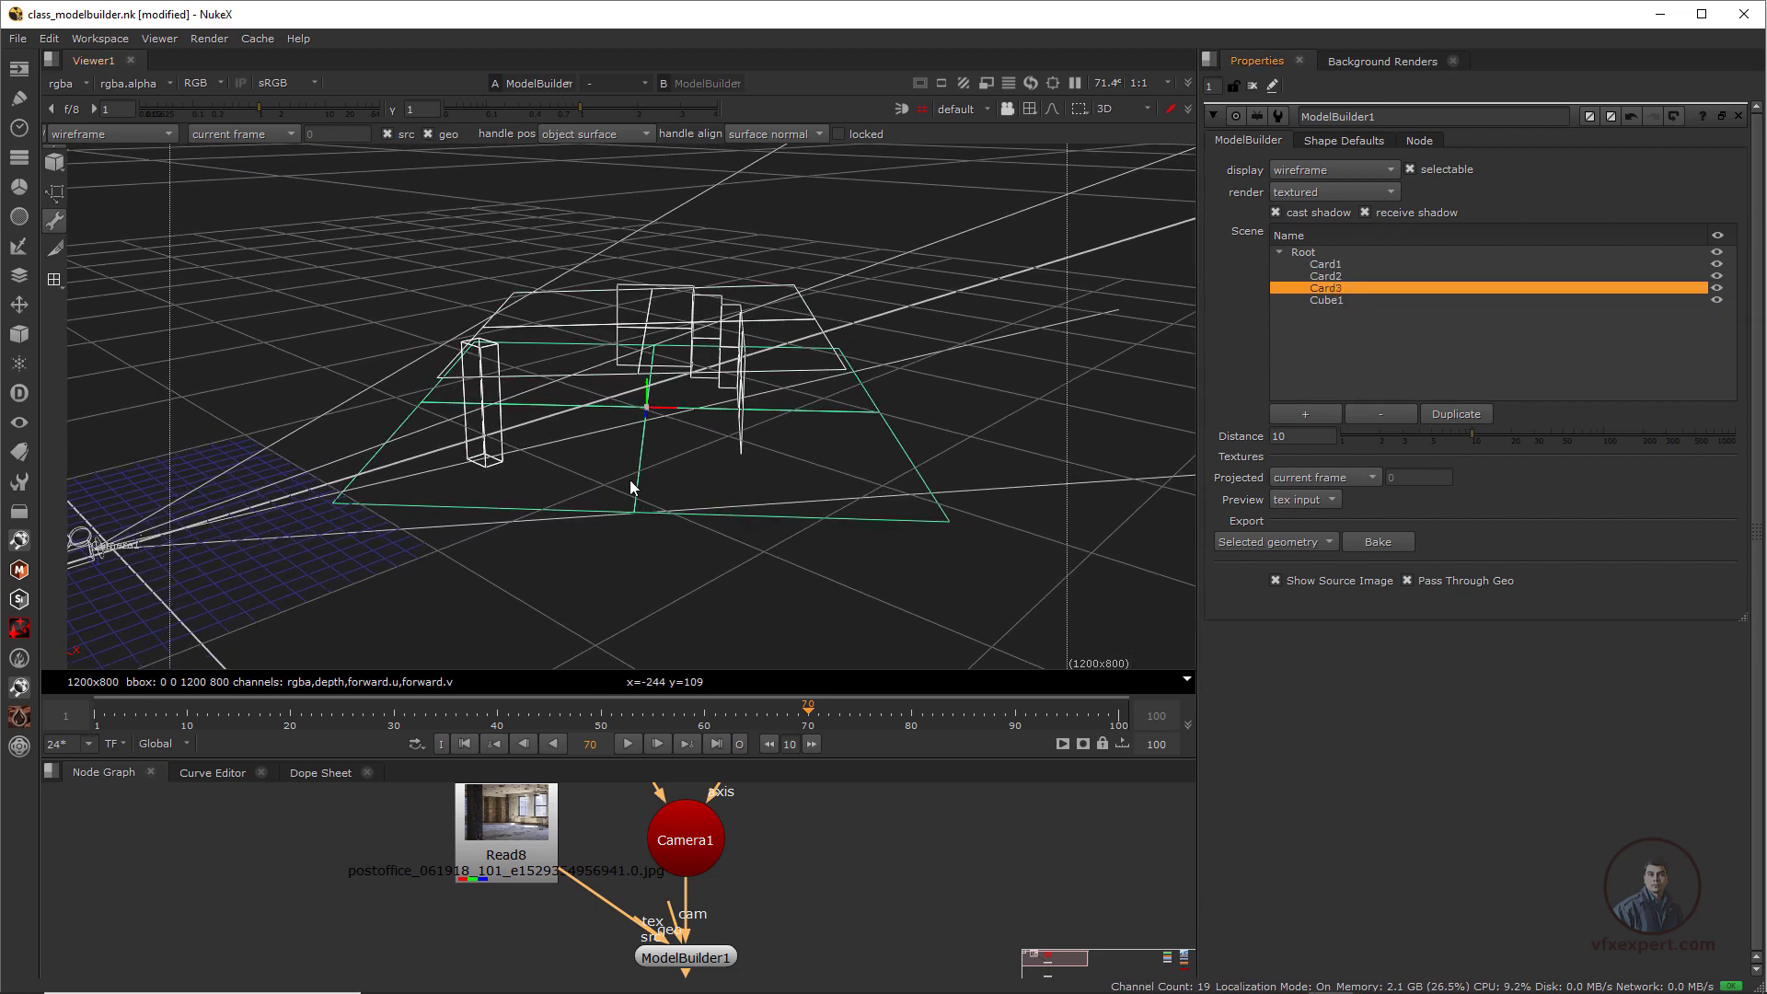
left_click_drag(631, 486, 668, 474, "ctrl")
left_click_drag(641, 407, 716, 416)
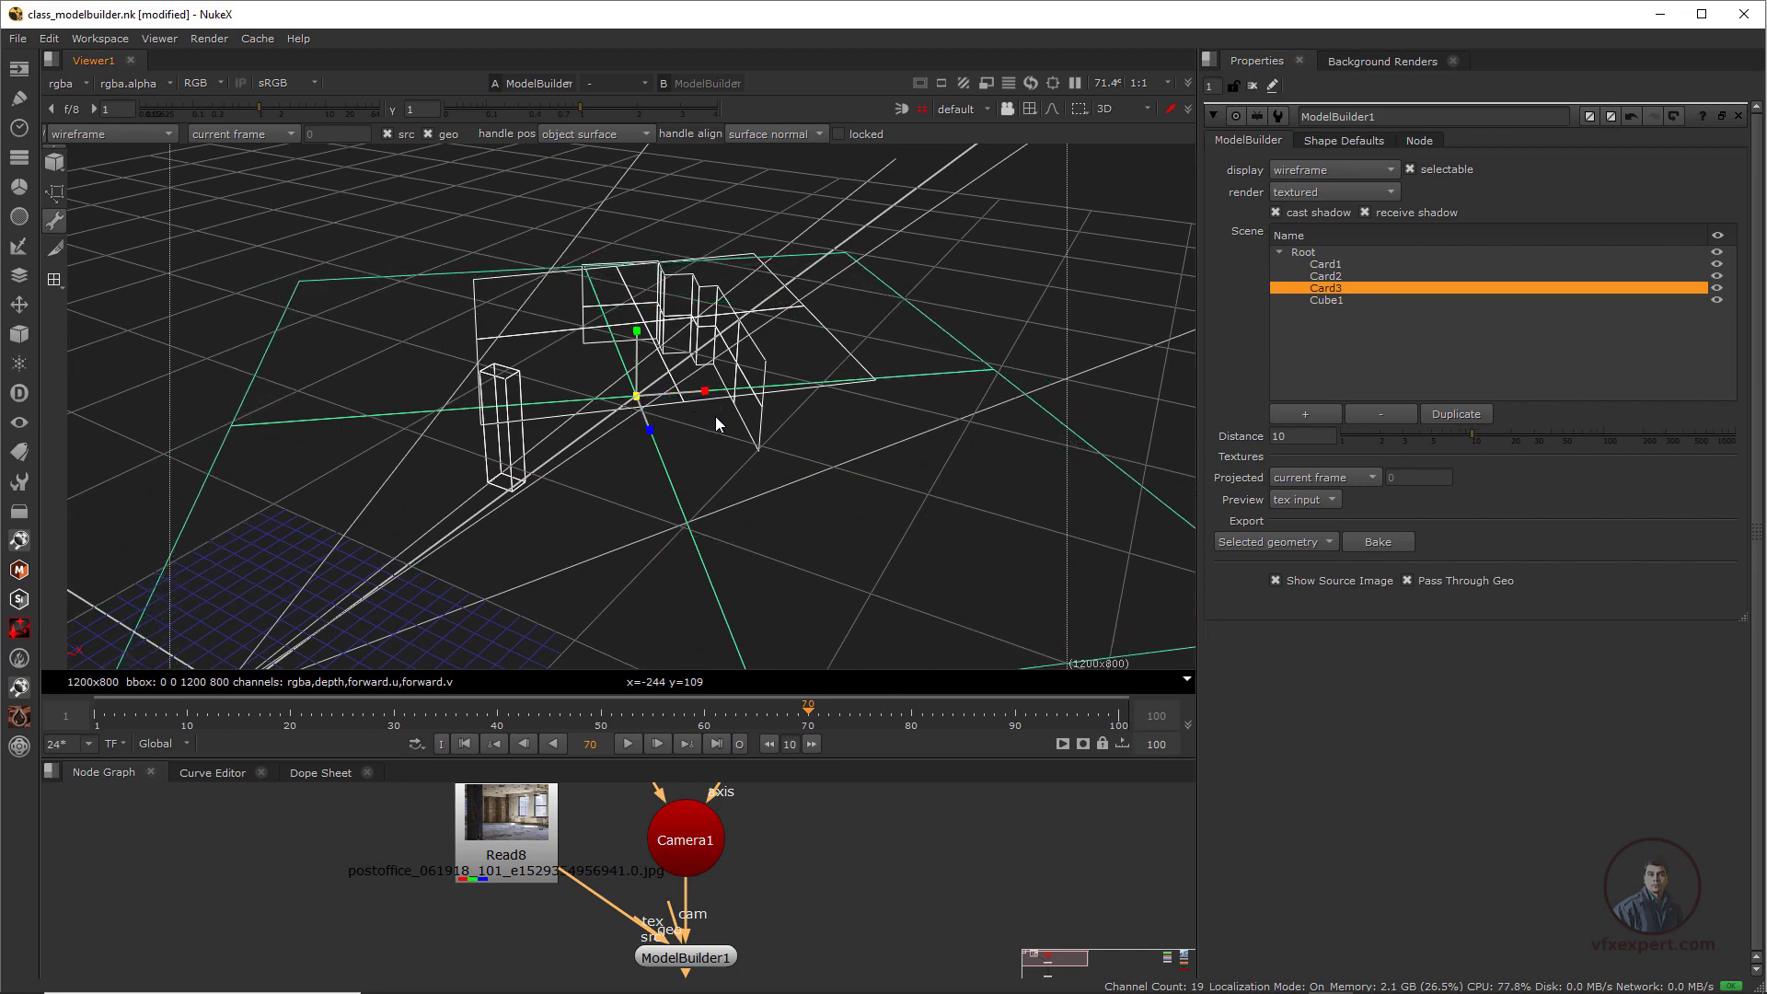
Scale up the ceiling card, Card2, so it extends past the walls and over the pillar
left_click_drag(715, 556, 755, 387, "ctrl")
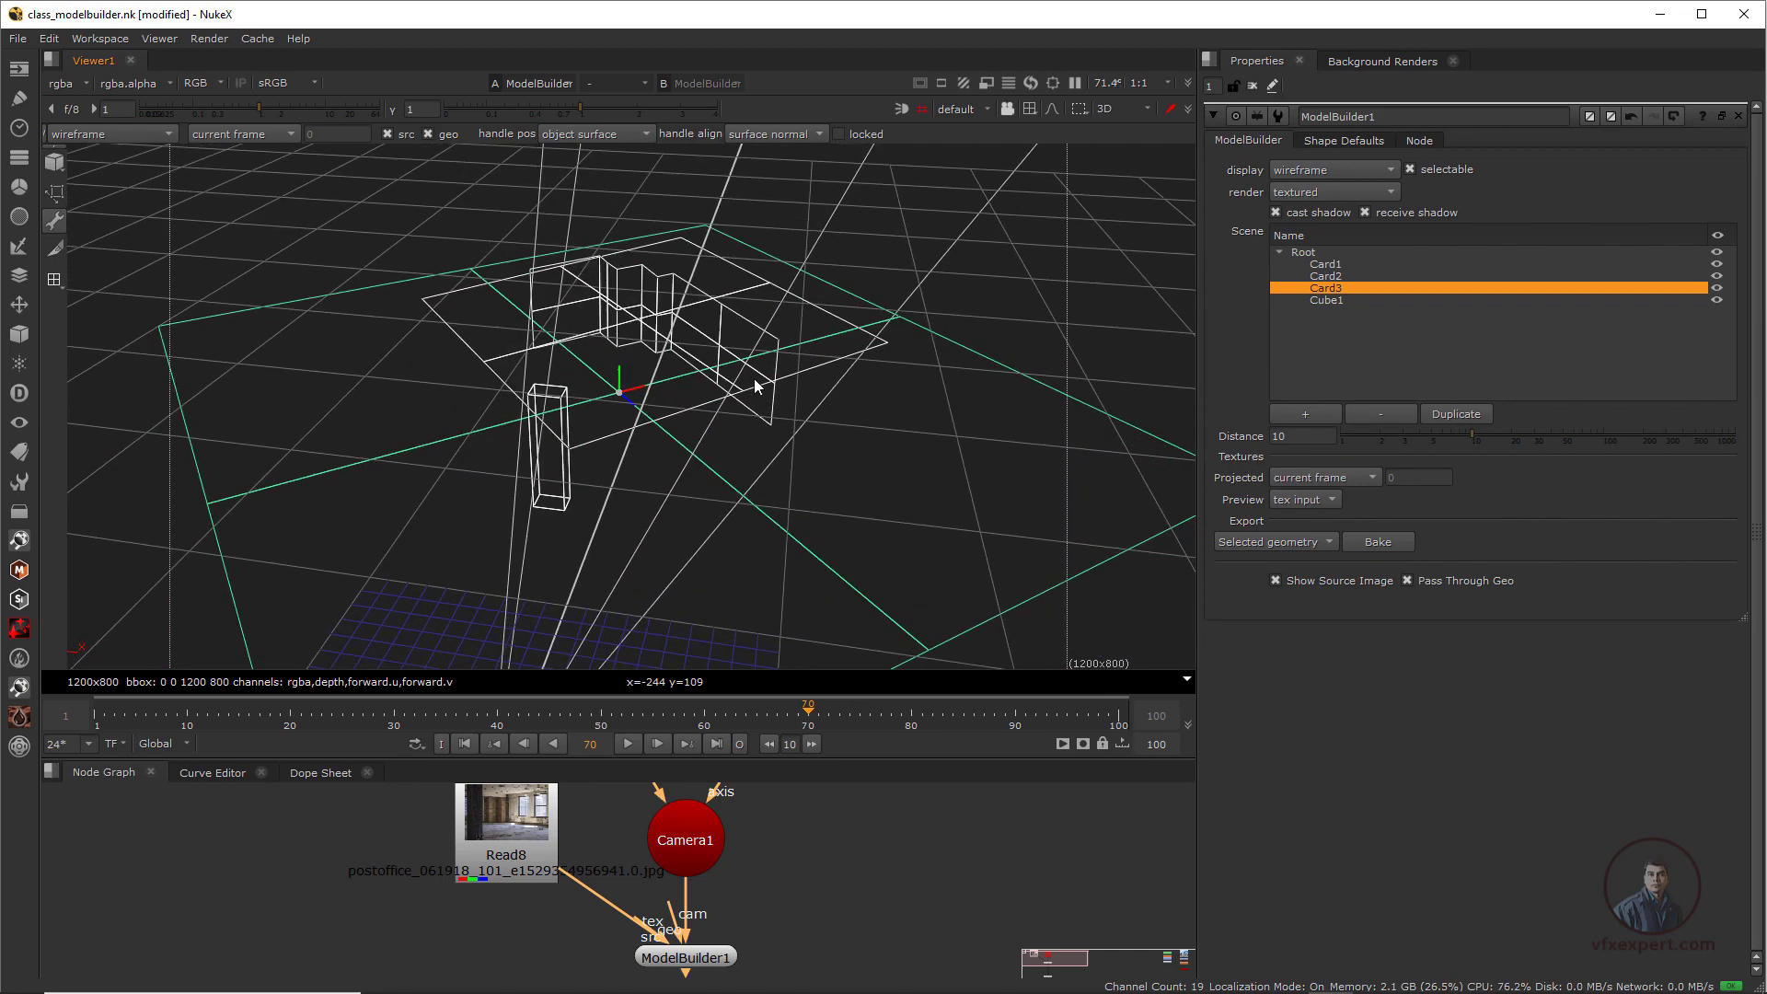
left_click(1326, 276)
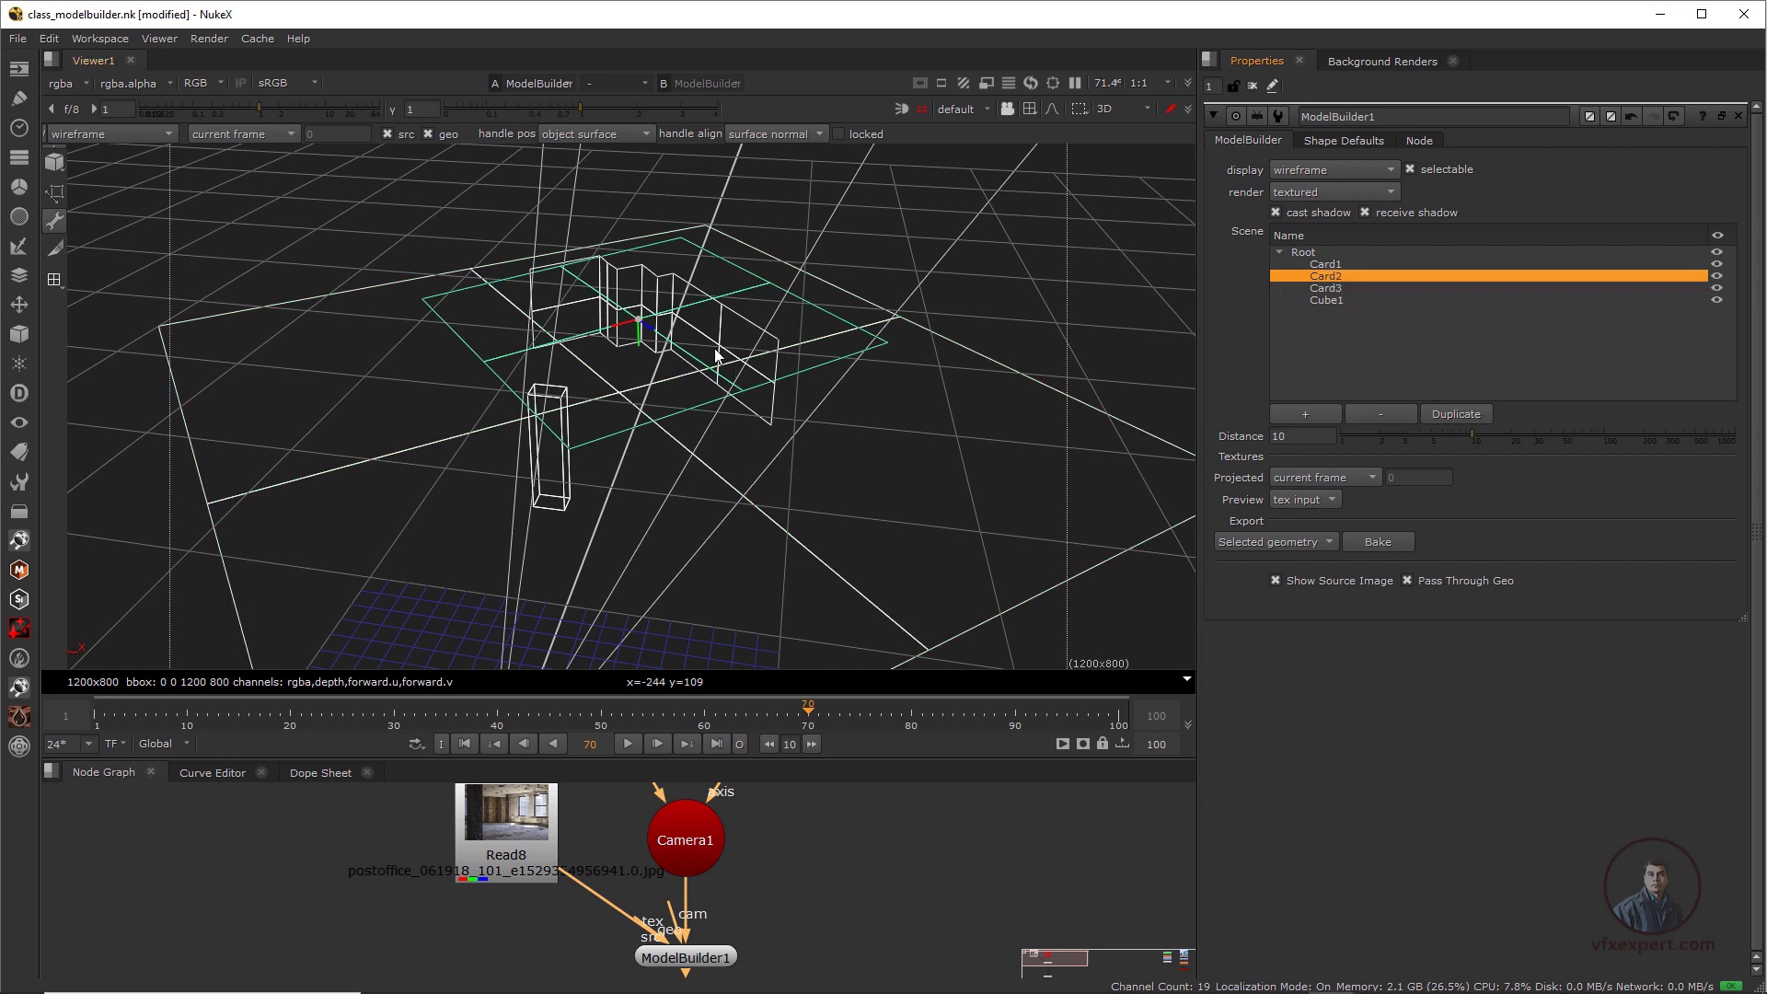
left_click_drag(638, 318, 742, 346)
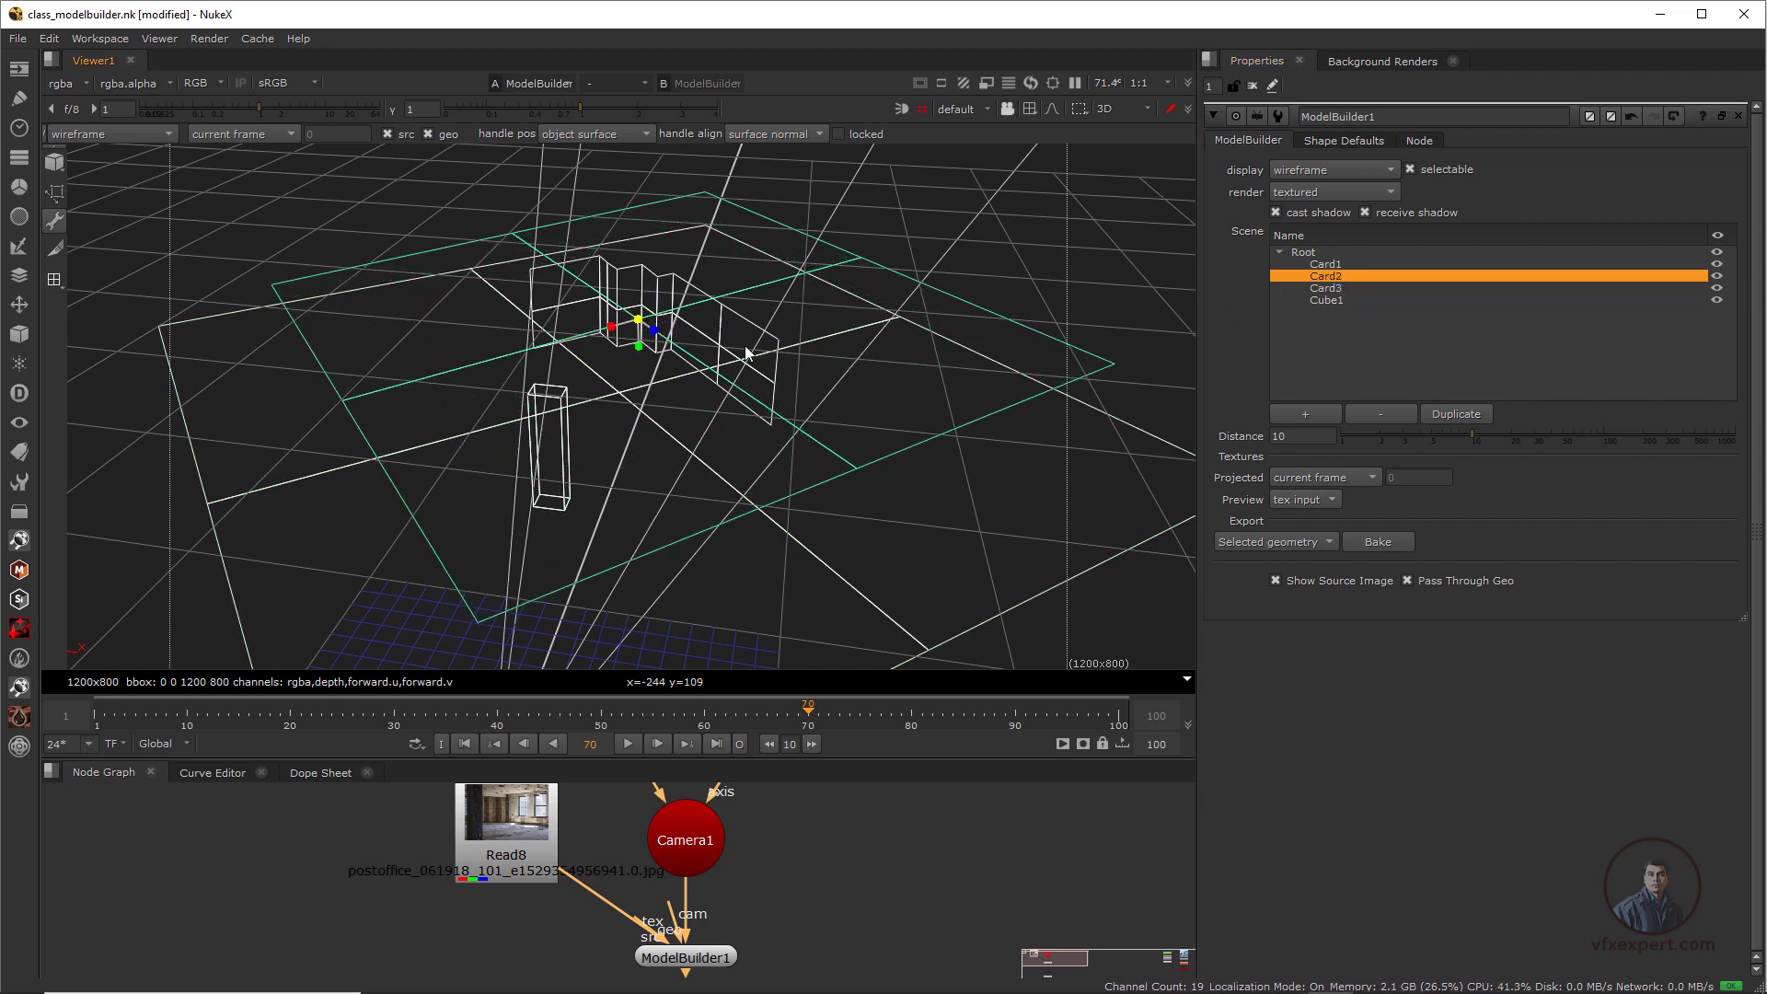
mouse_move(847, 285)
left_mouse_down("ctrl")
mouse_move(990, 340)
mouse_move(904, 440)
mouse_move(847, 450)
mouse_move(853, 467)
mouse_move(777, 465)
mouse_move(787, 495)
mouse_move(768, 497)
mouse_move(812, 549)
mouse_move(626, 513)
mouse_move(786, 550)
mouse_move(830, 459)
mouse_move(809, 537)
mouse_move(844, 304)
left_mouse_up("ctrl")
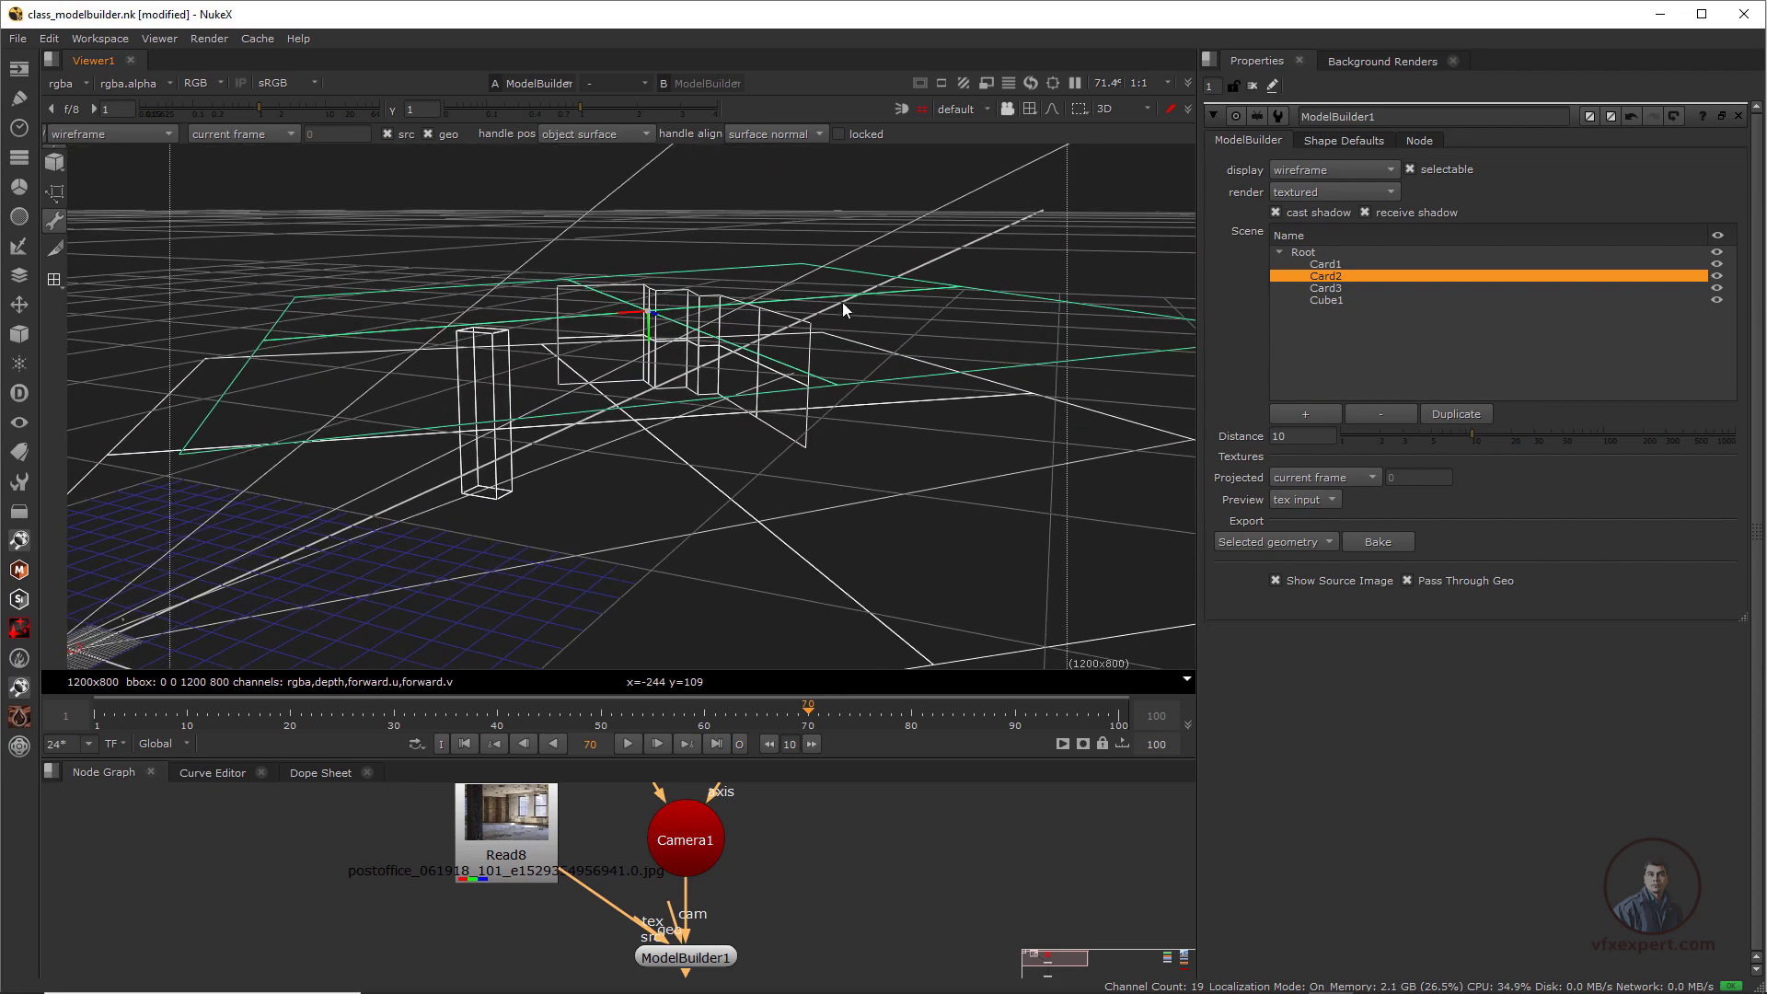
left_click_drag(696, 488, 871, 600, "ctrl")
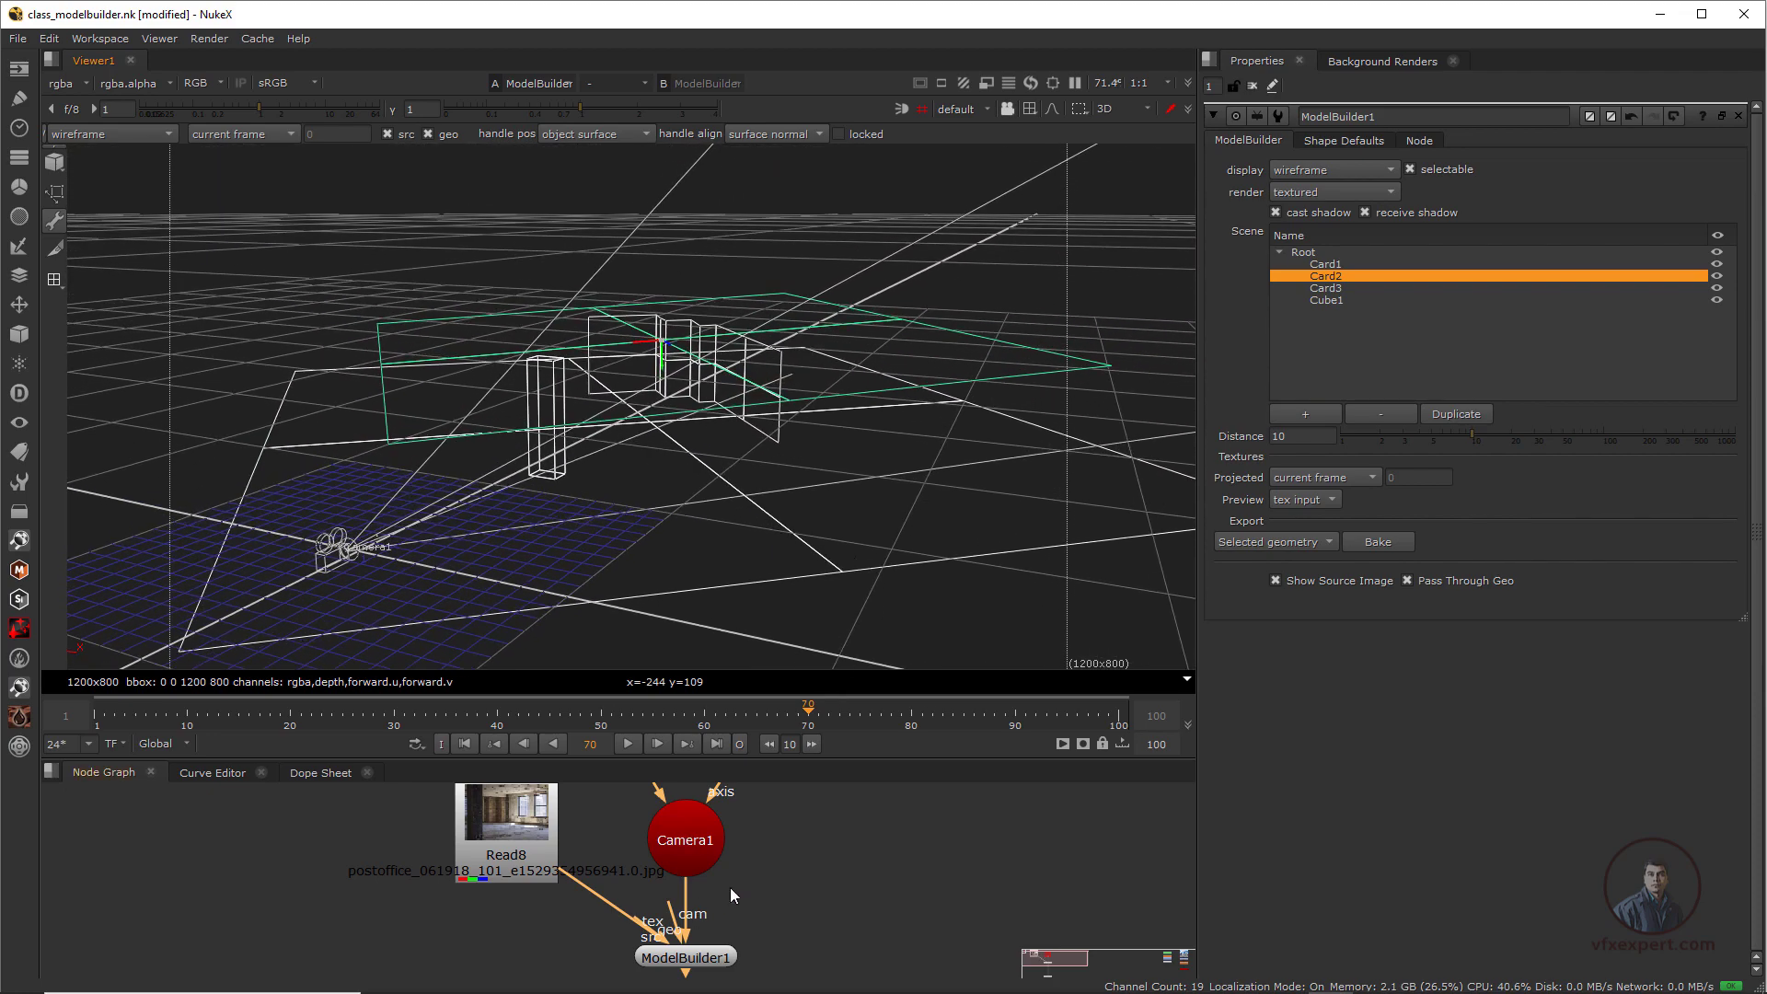
Bake Card1, Card2, Card3 and Cube1 together as selected geometry, and show the baked node in the viewer
scroll(731, 887, "down", 3)
double_click(597, 946)
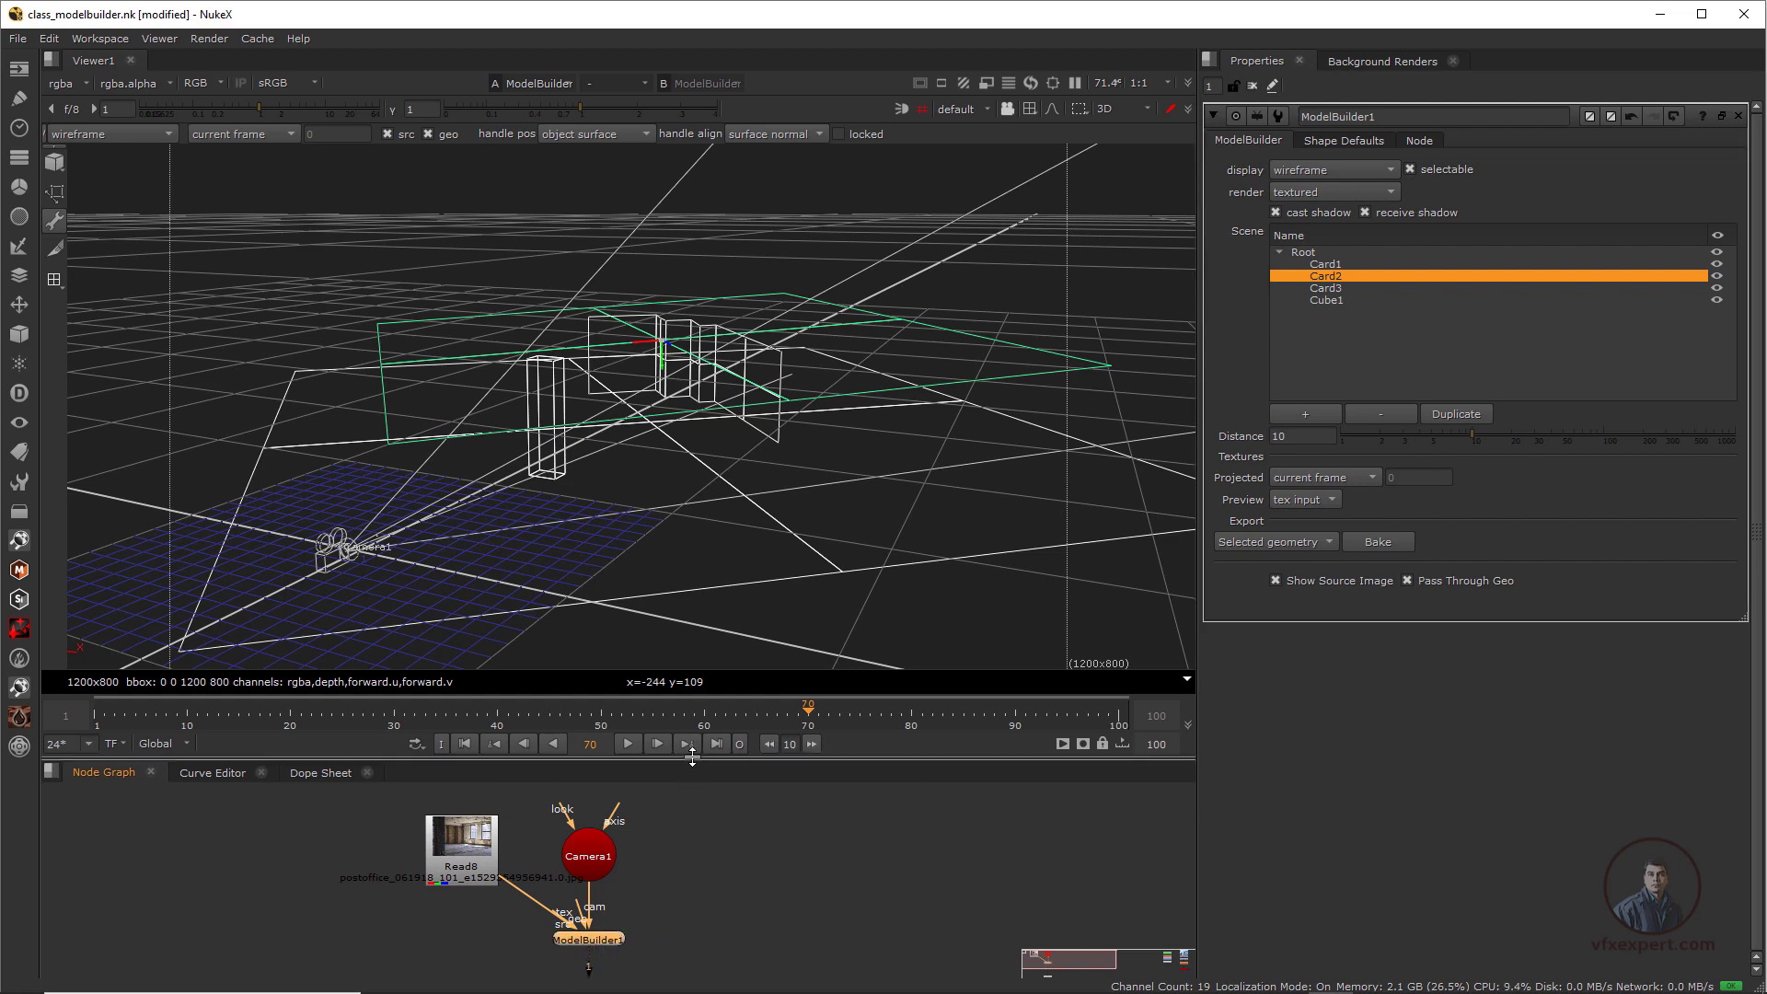
left_click_drag(692, 760, 692, 656)
left_click(1329, 265)
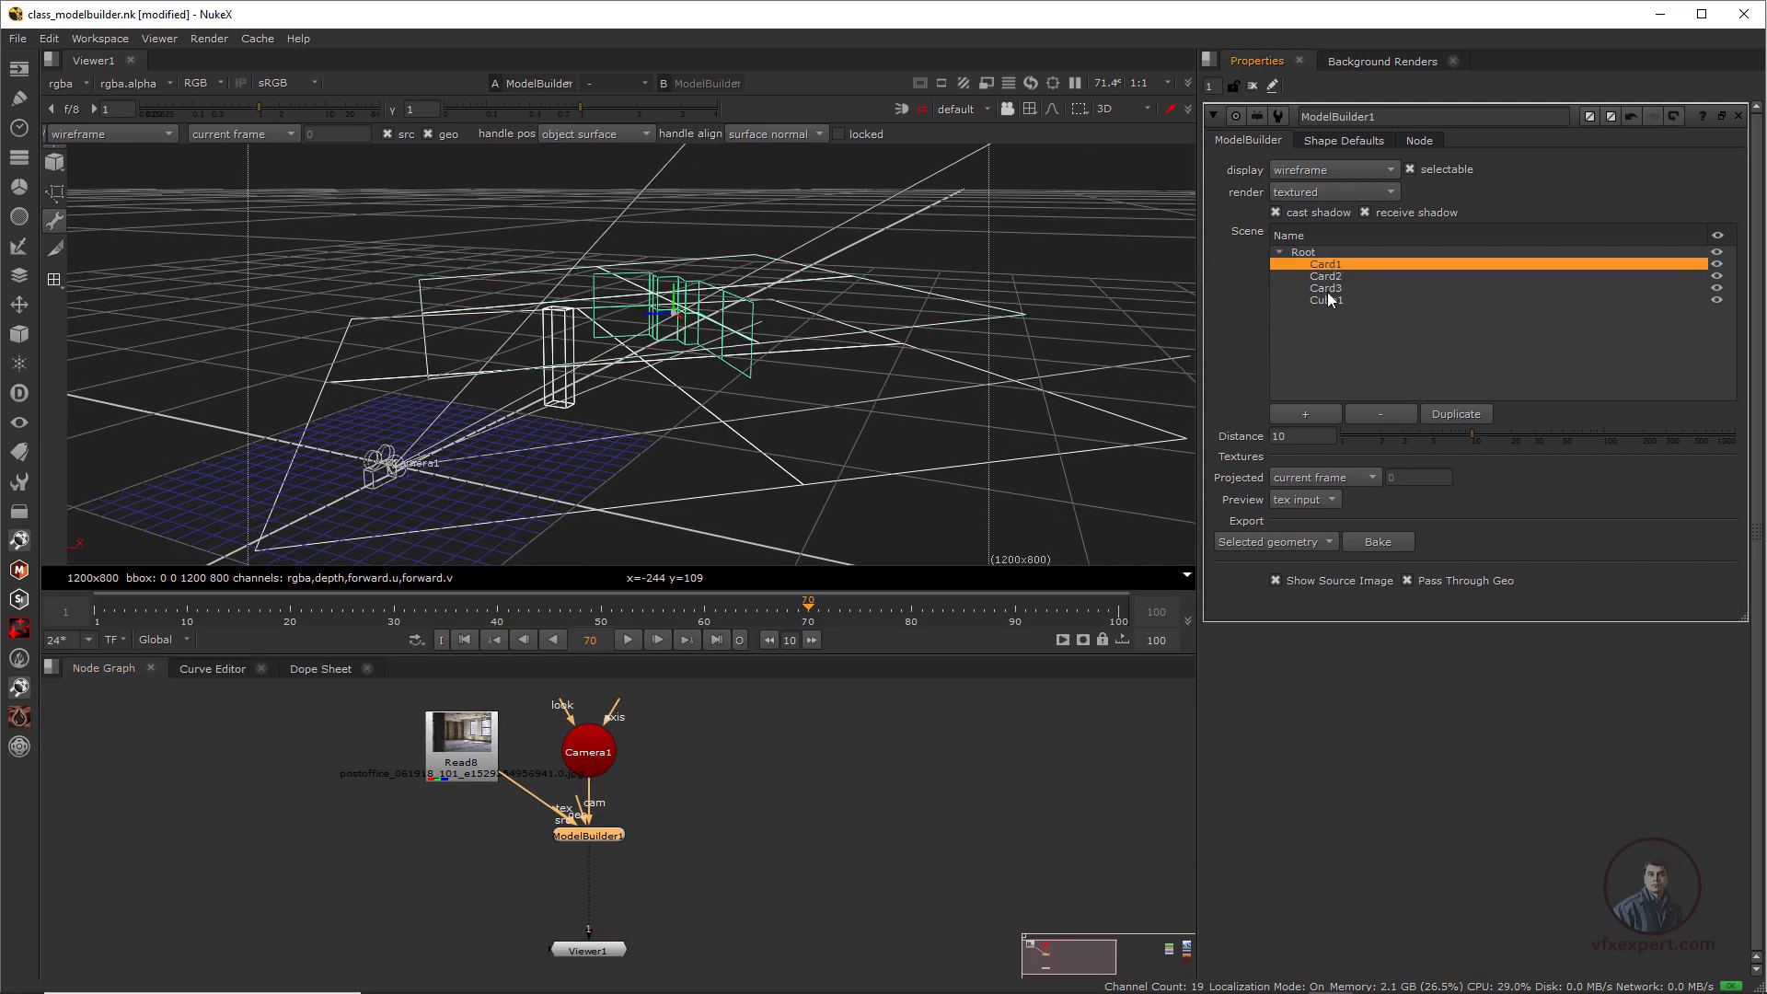
left_click(1329, 300, "shift")
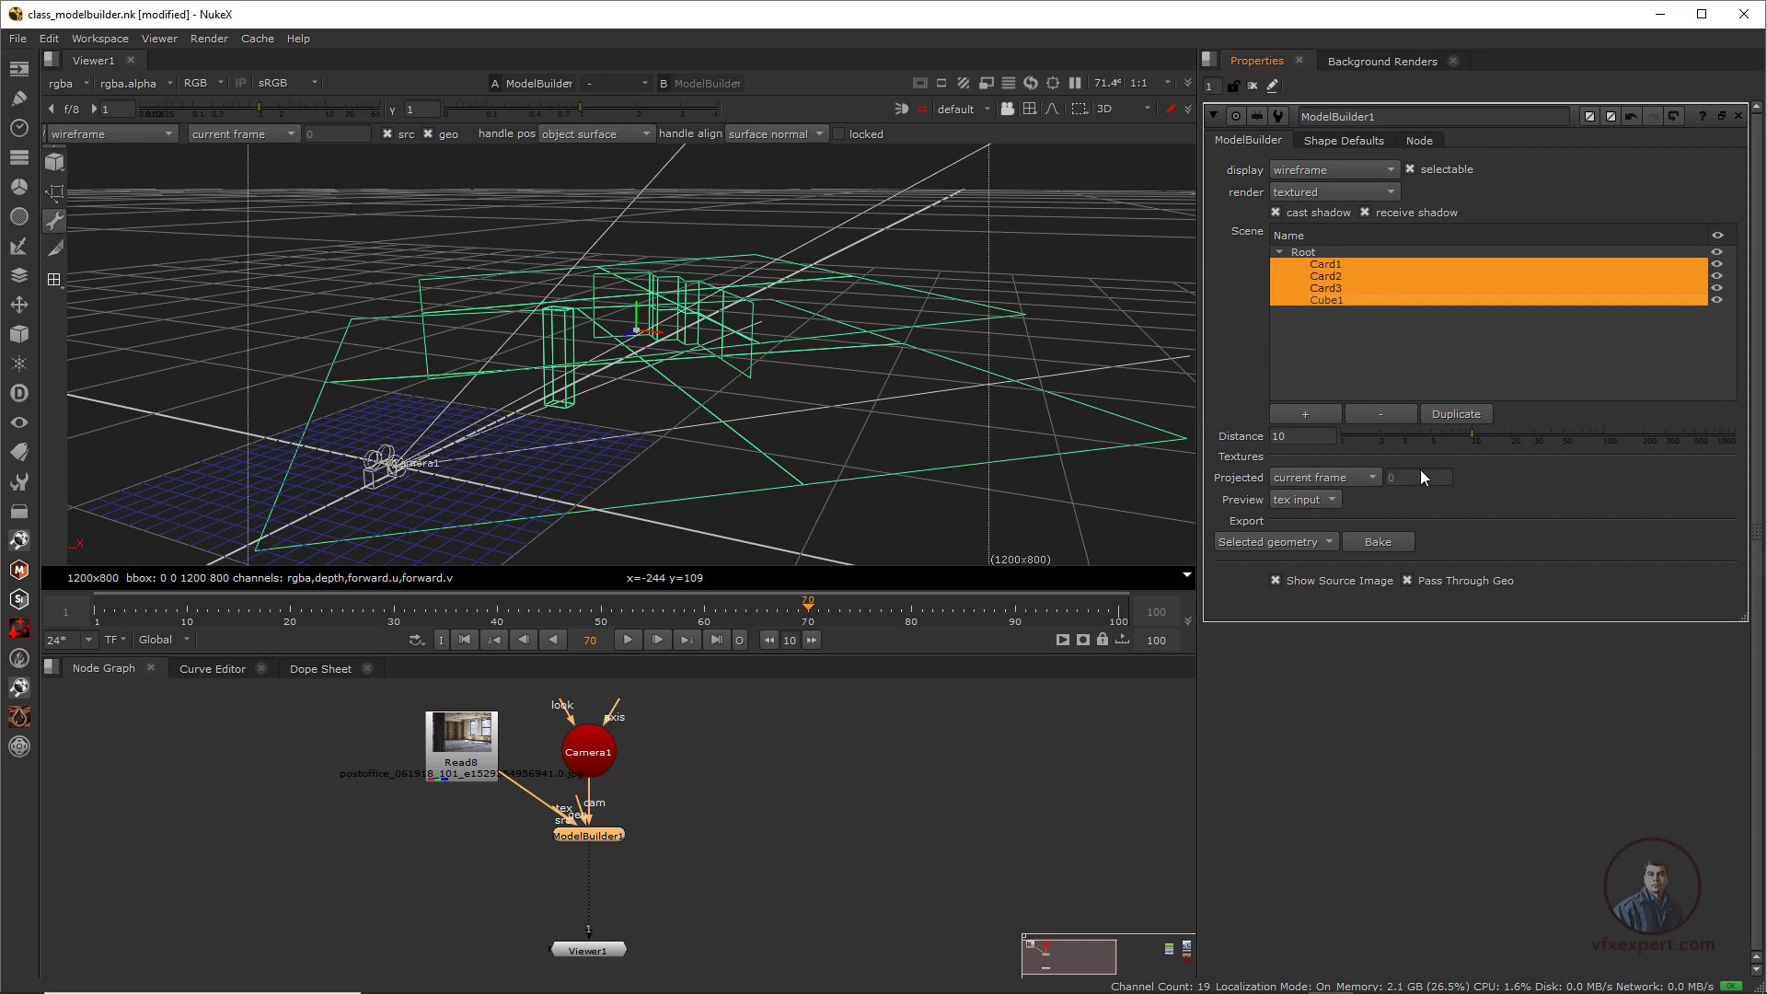
left_click(1378, 542)
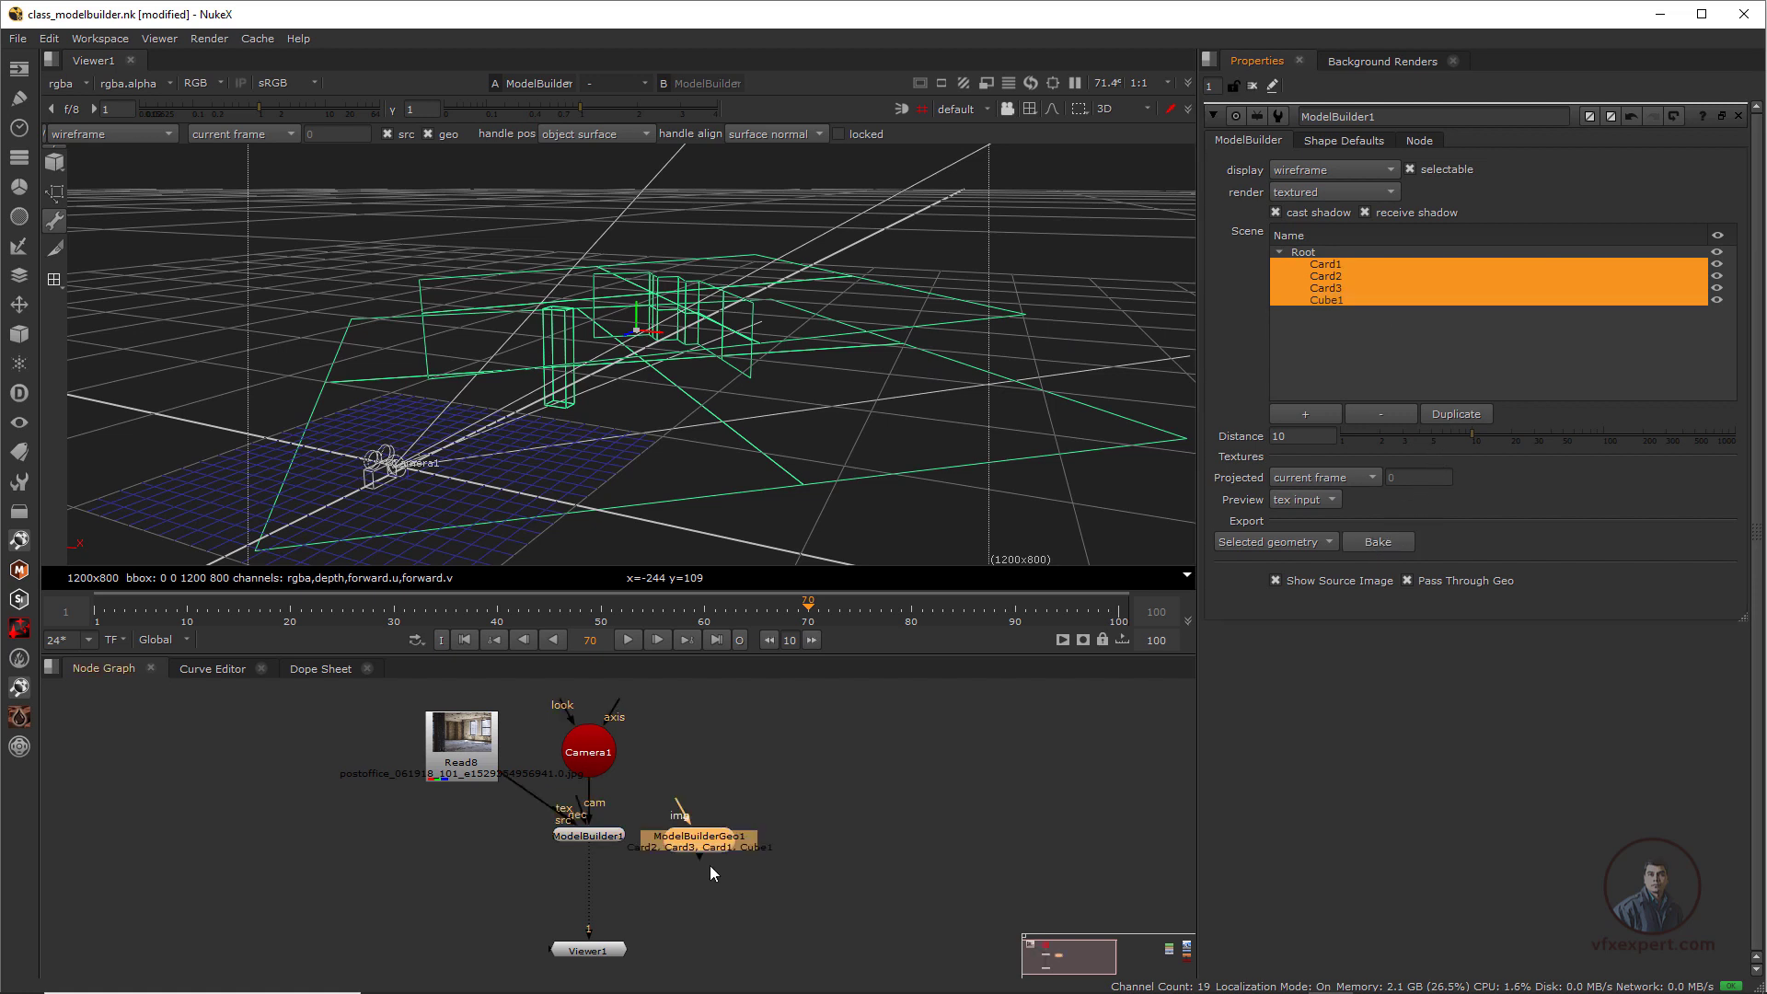
left_click(776, 820)
key("1")
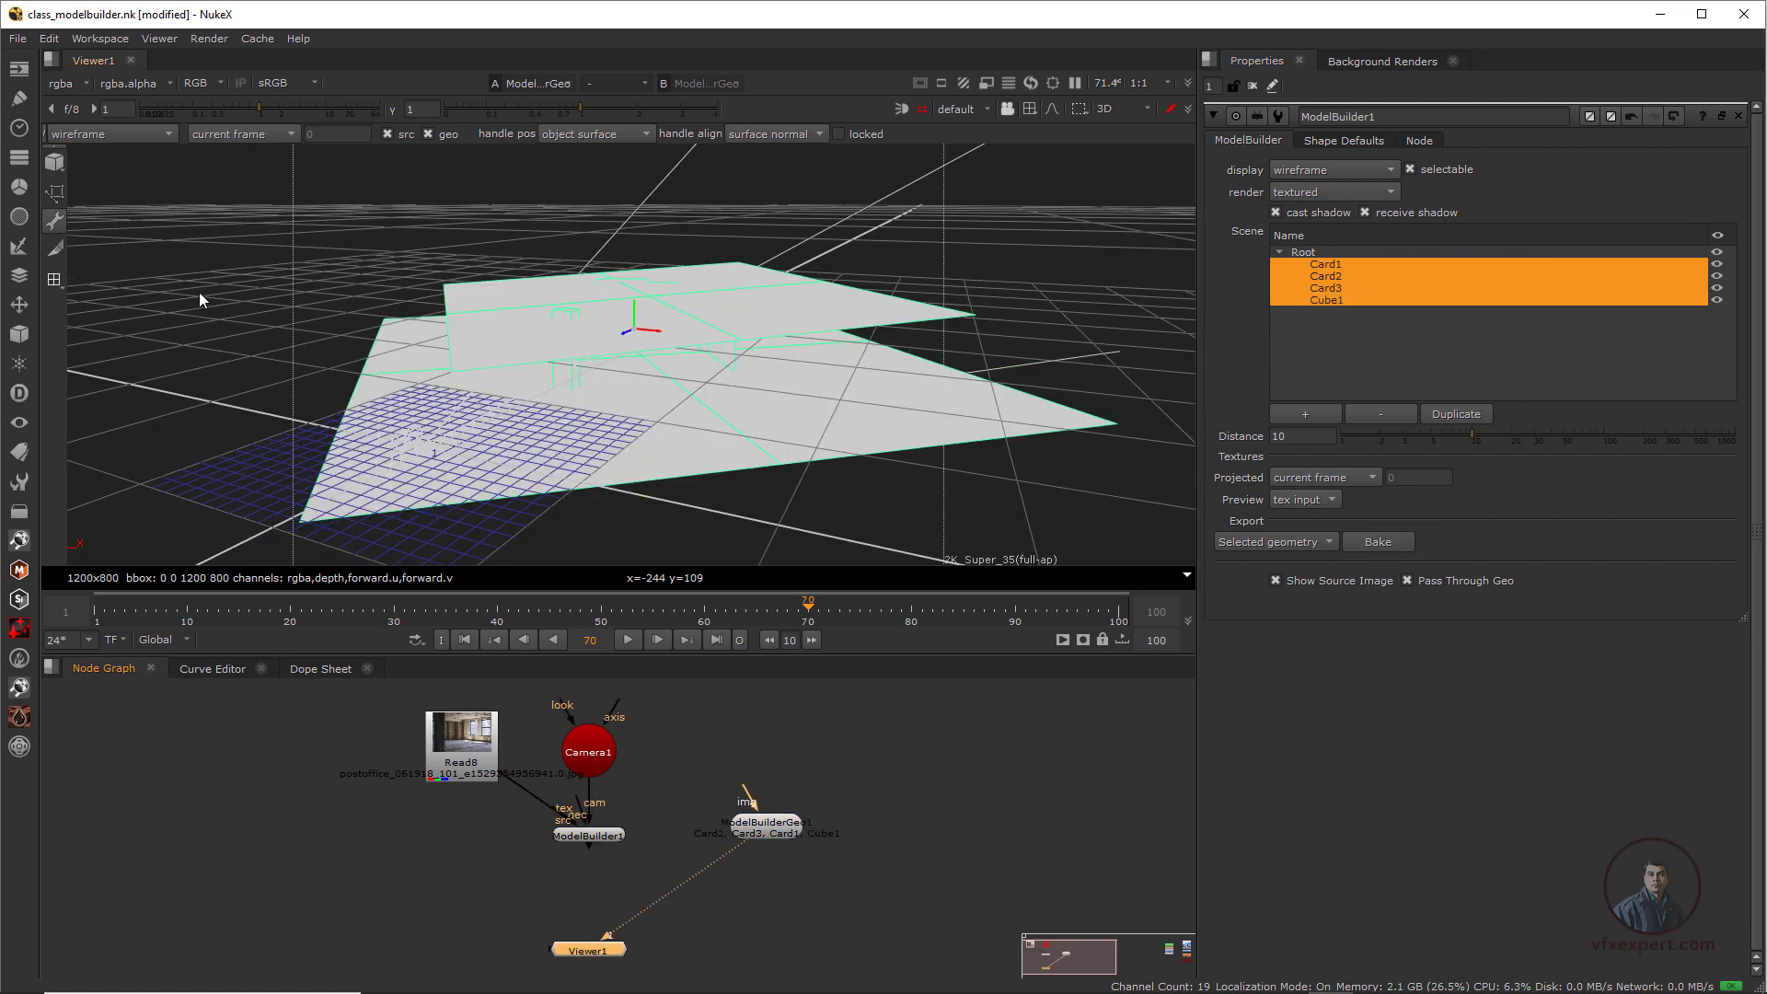
Add a CheckerBoard node, connect it to the baked geometry's img input, and inspect the pattern from inside the room
left_click(20, 98)
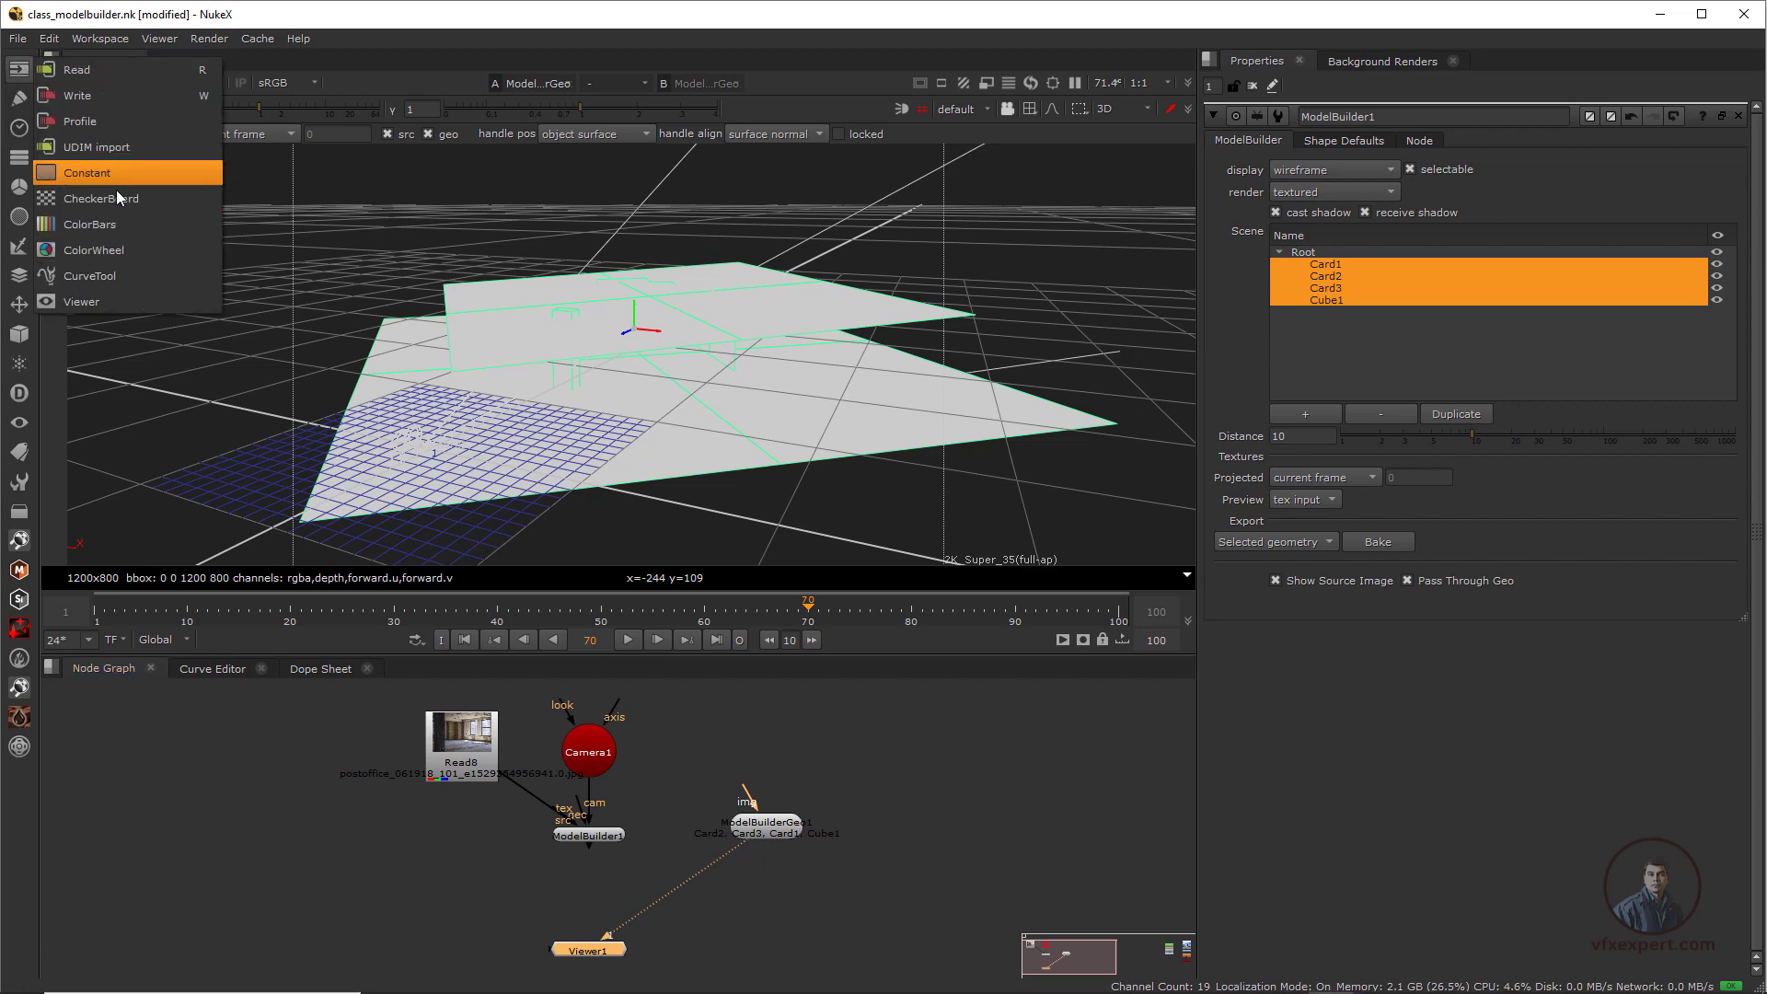
left_click(92, 172)
left_click(796, 815)
left_click_drag(796, 814, 812, 722)
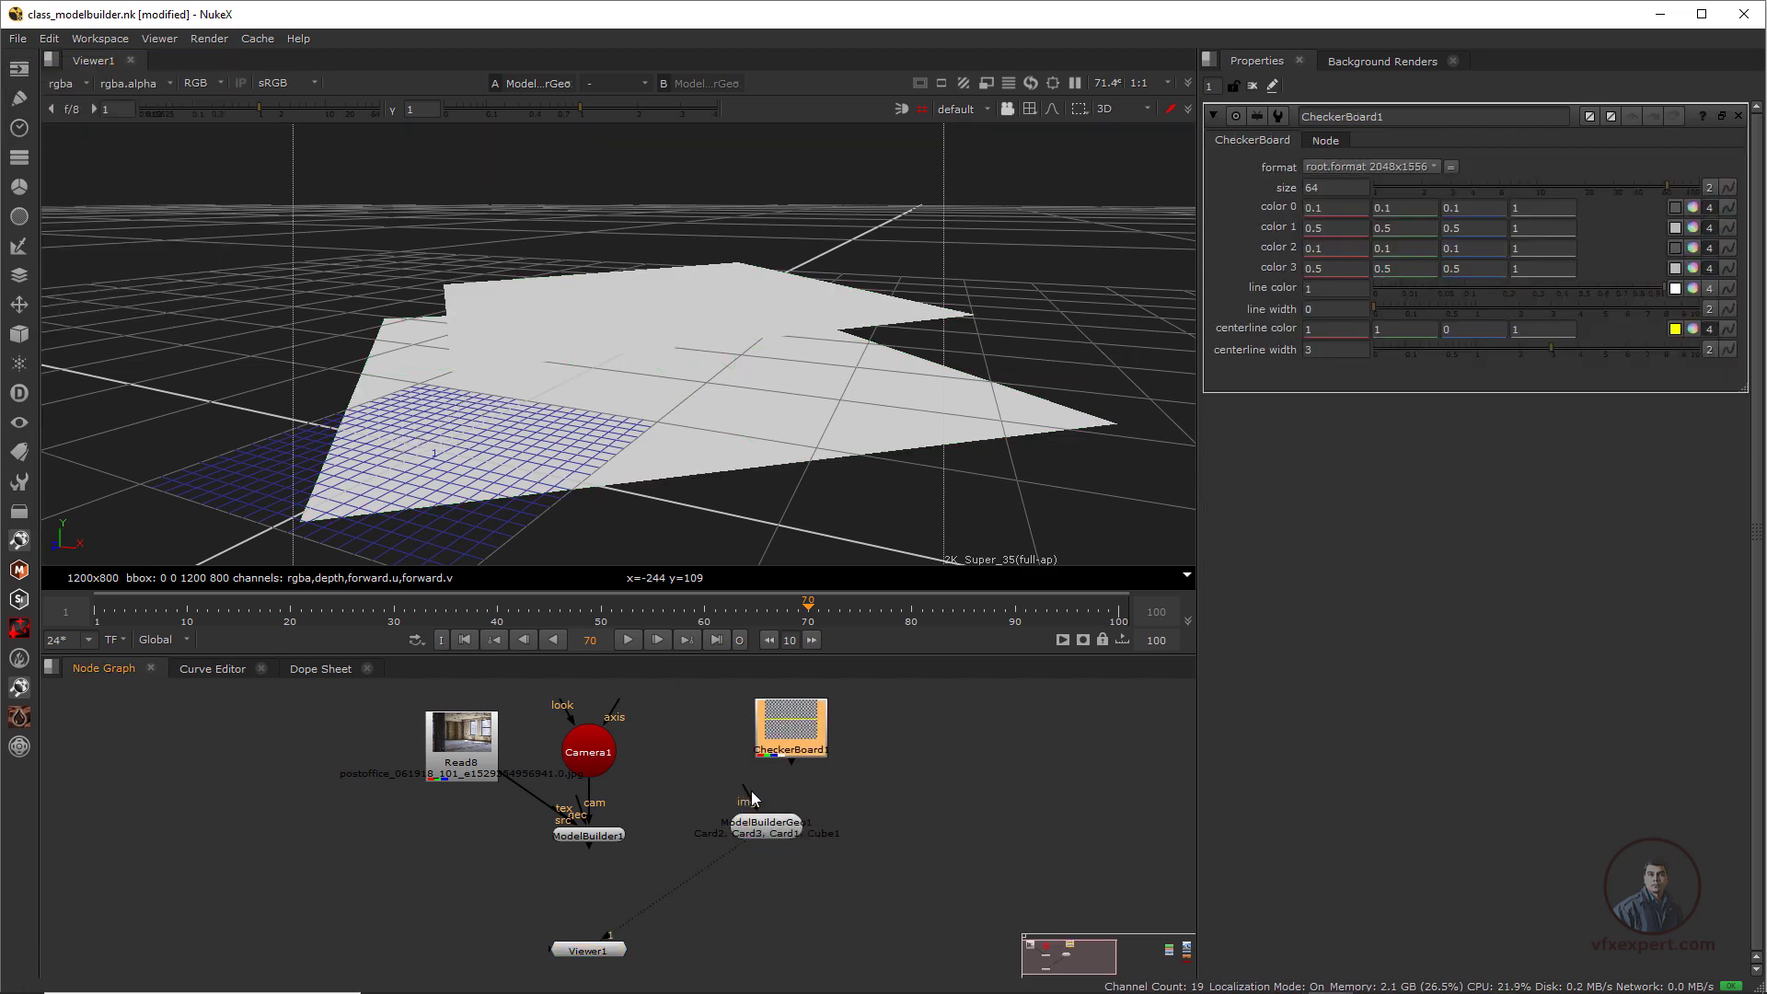
left_click_drag(753, 797, 792, 732)
scroll(796, 455, "up", 10)
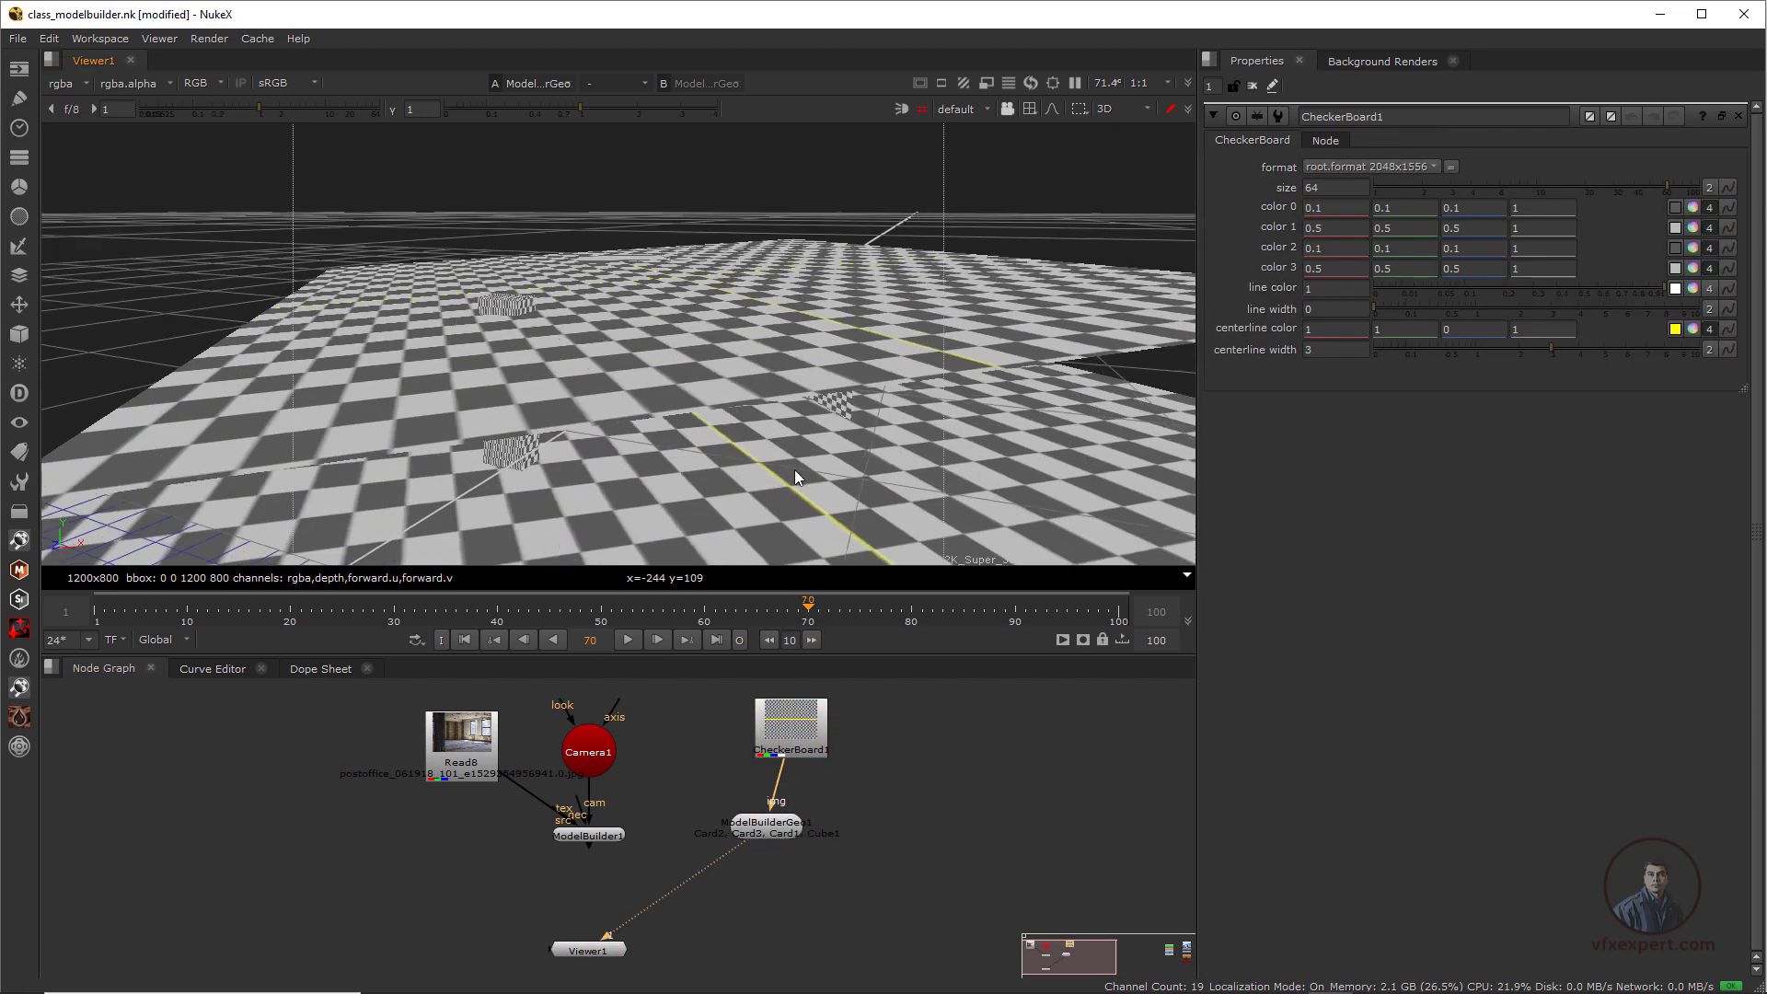
left_click_drag(795, 471, 1070, 269, "ctrl")
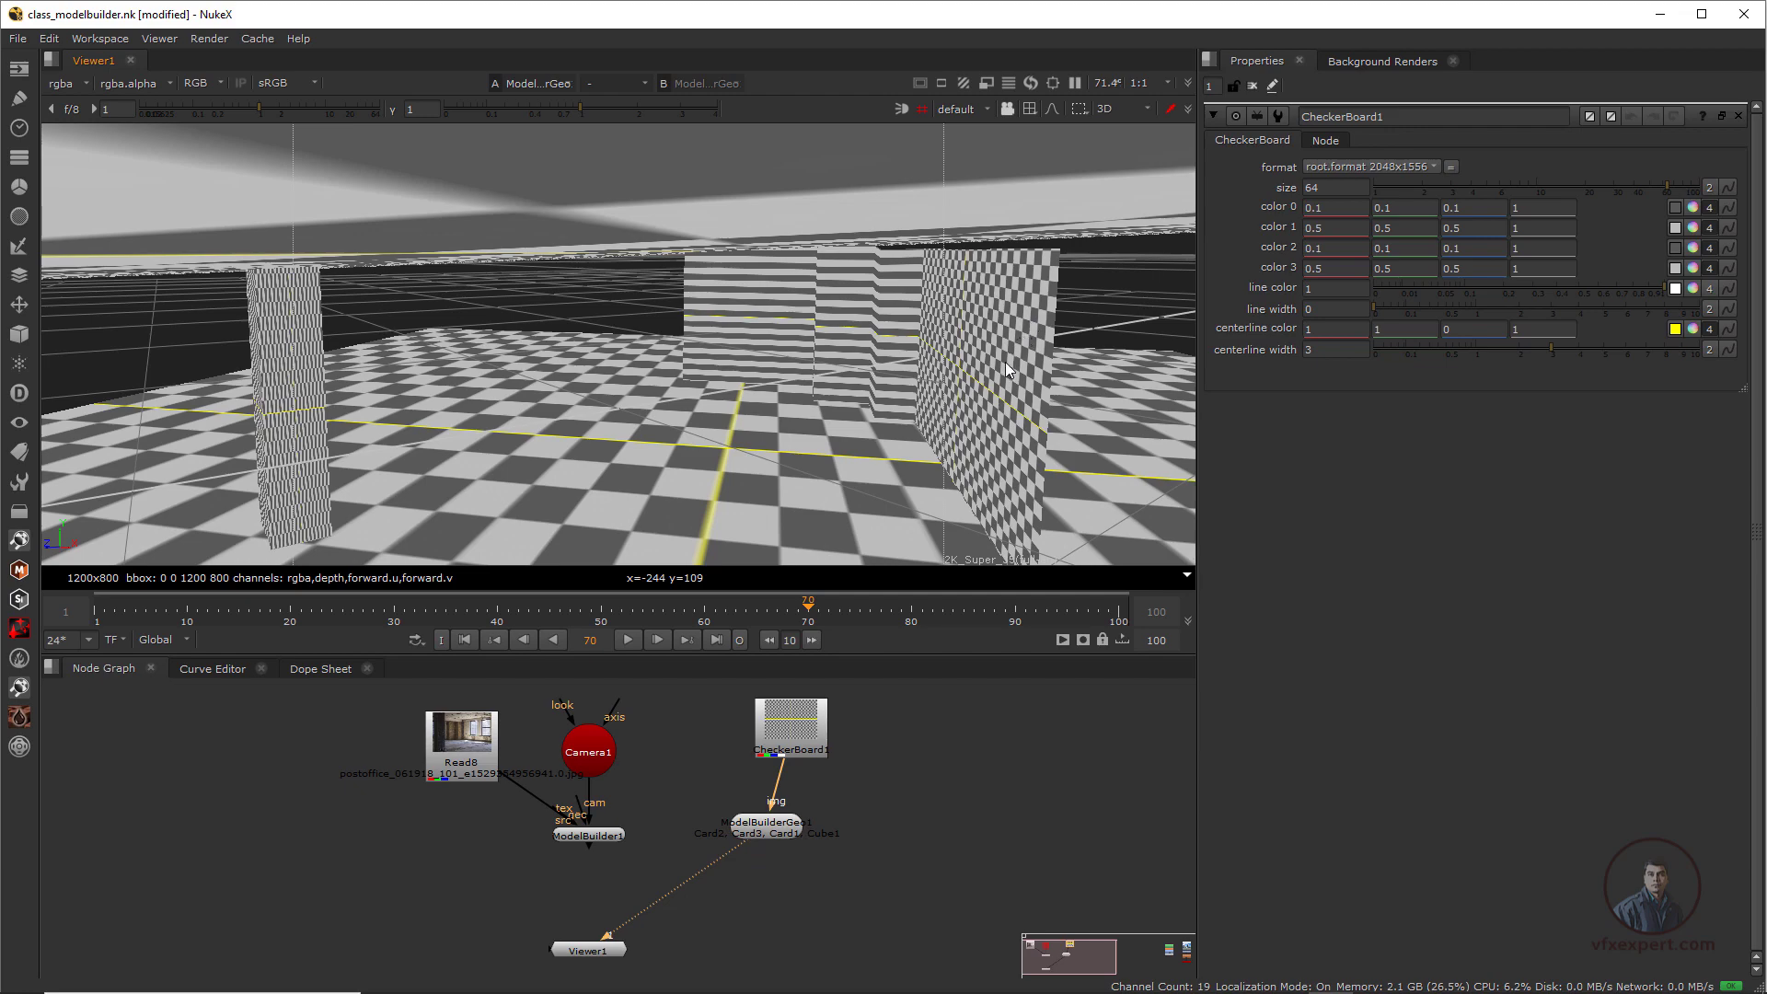
left_click_drag(1005, 361, 824, 507, "ctrl")
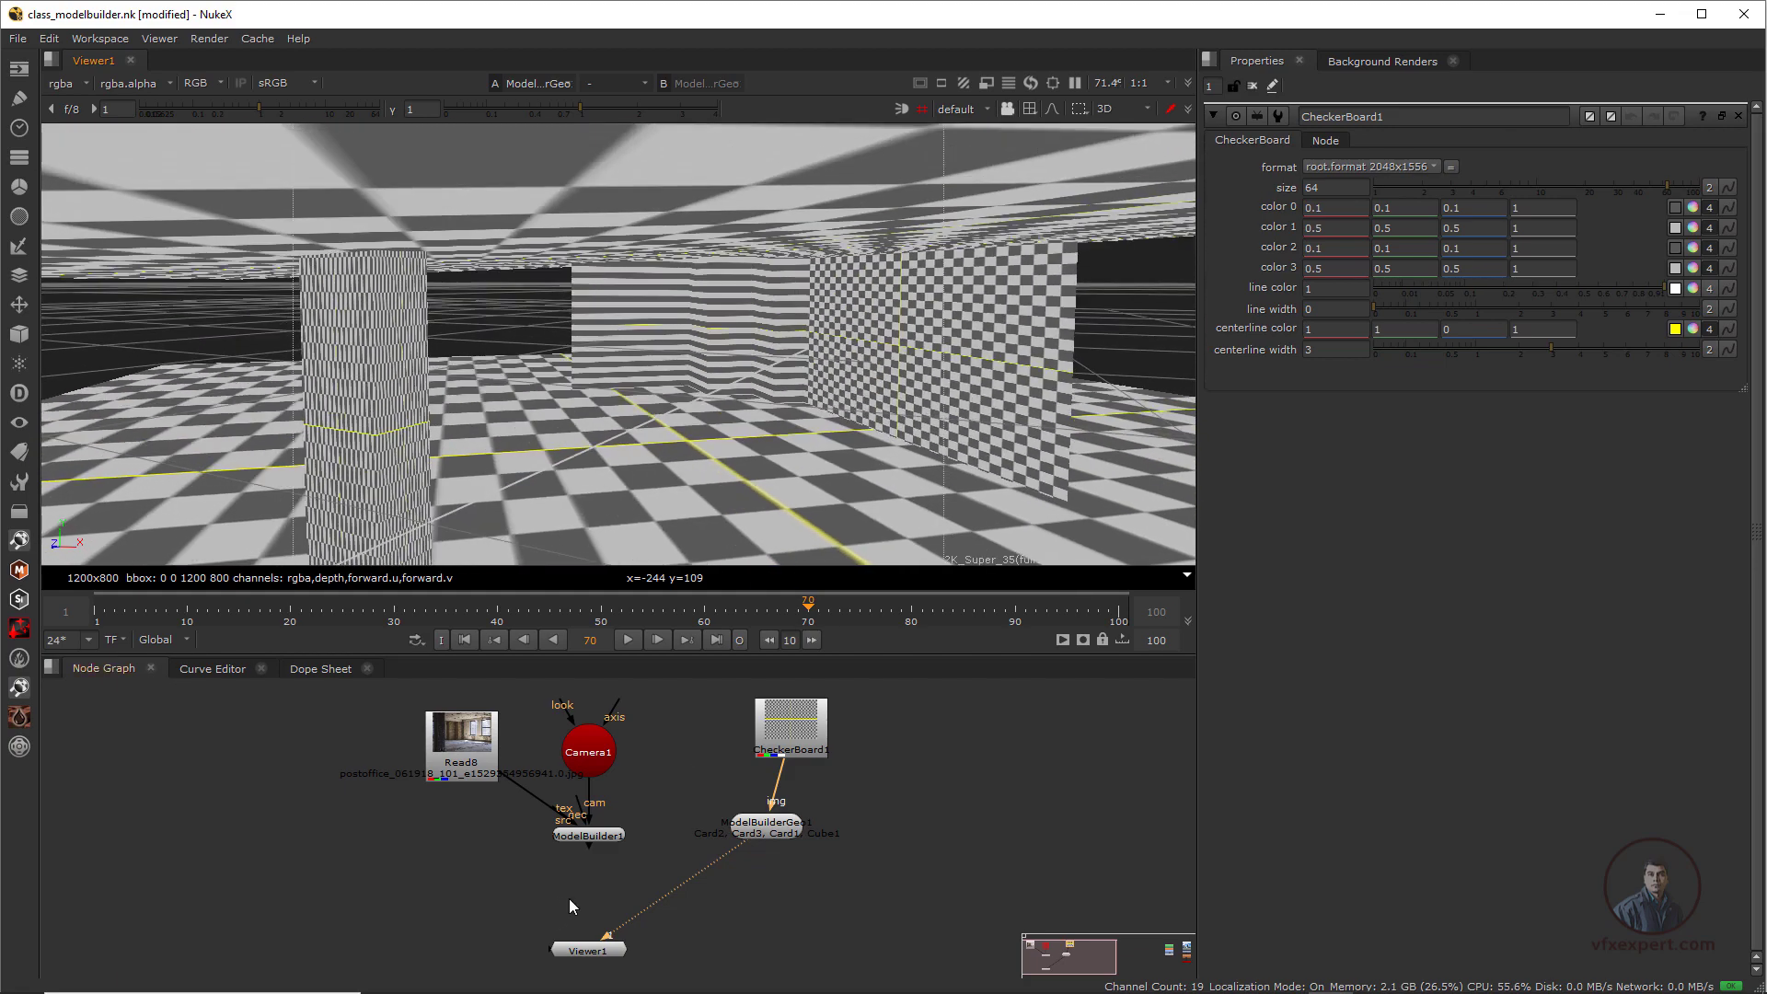
Open ModelBuilder1's properties, select Card1 in its scene list, and inspect where the walls meet the floor and ceiling
double_click(604, 837)
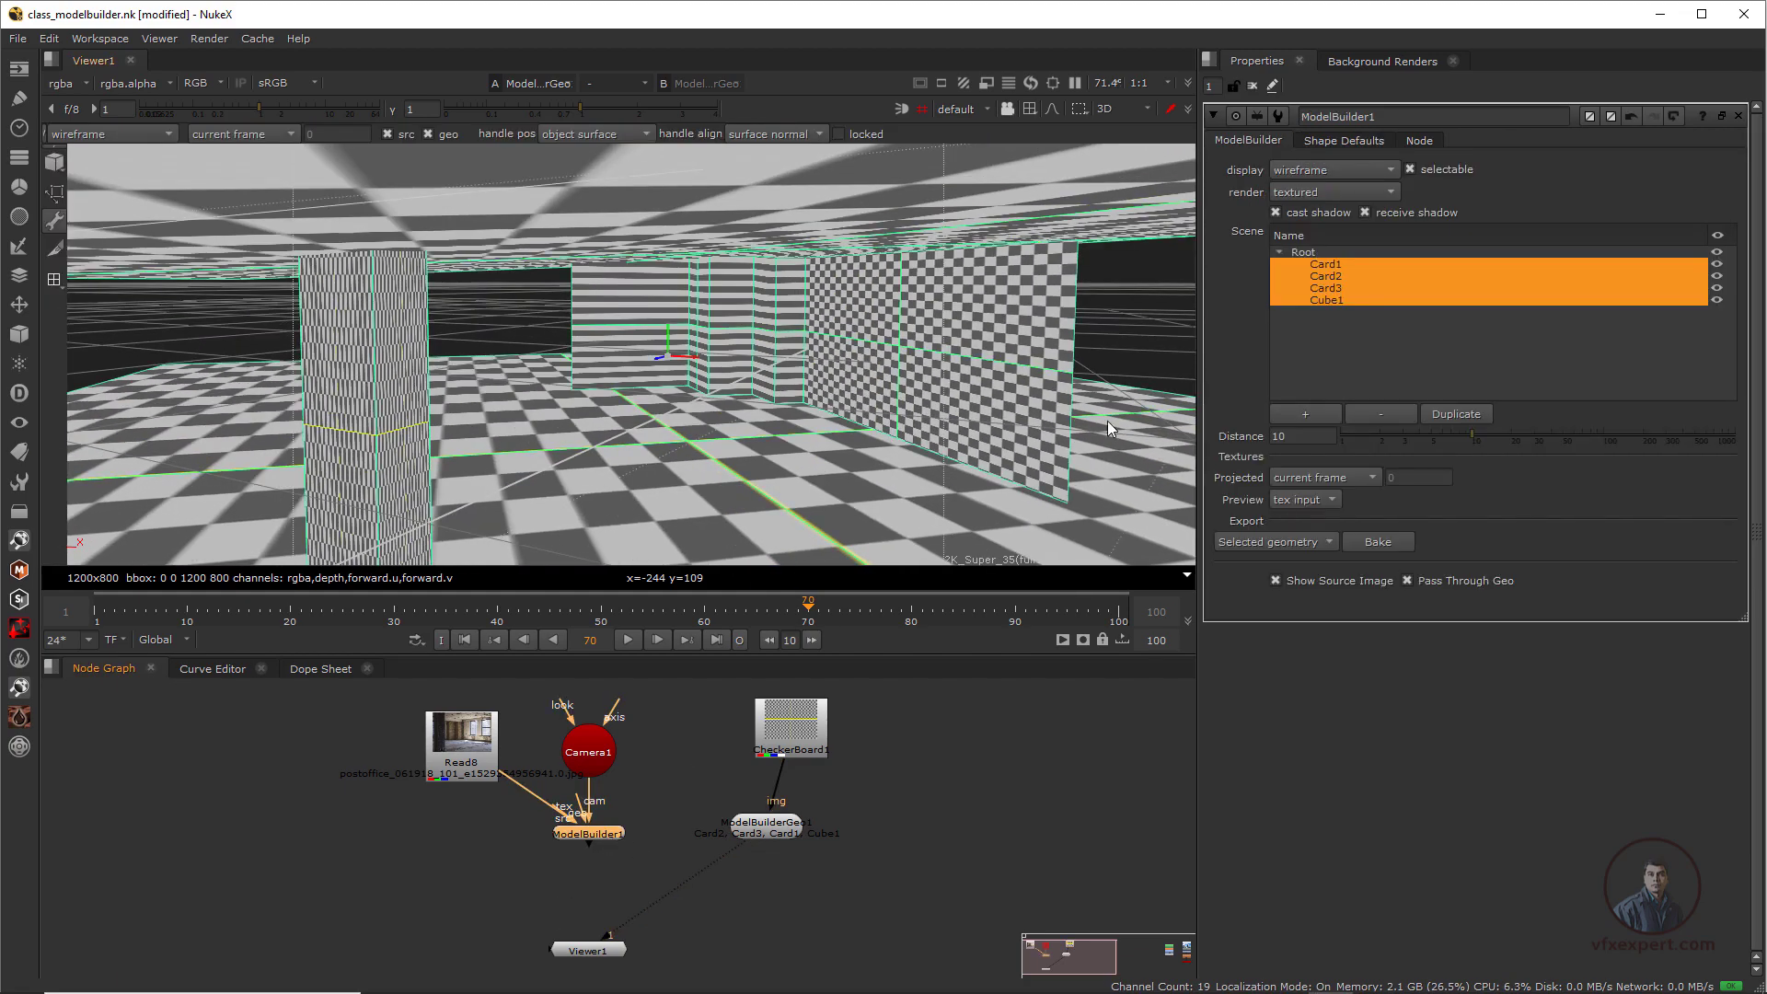
left_click(1346, 329)
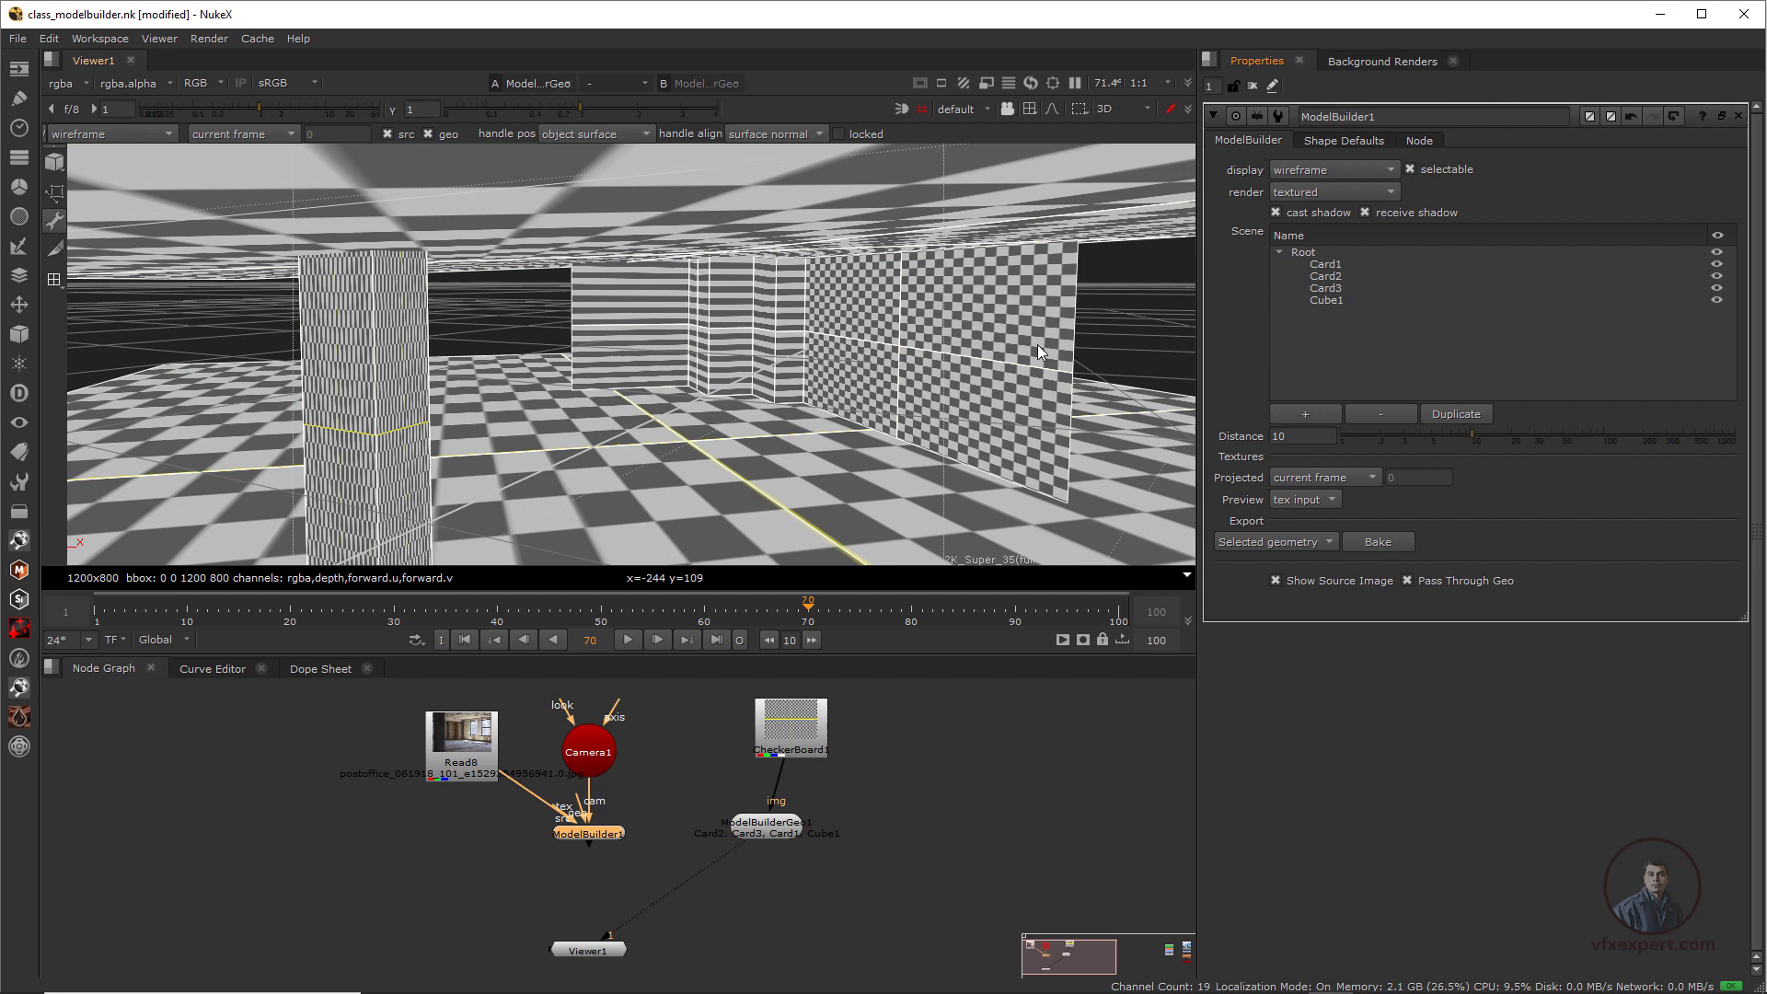
left_click(1333, 278)
left_click(1332, 288)
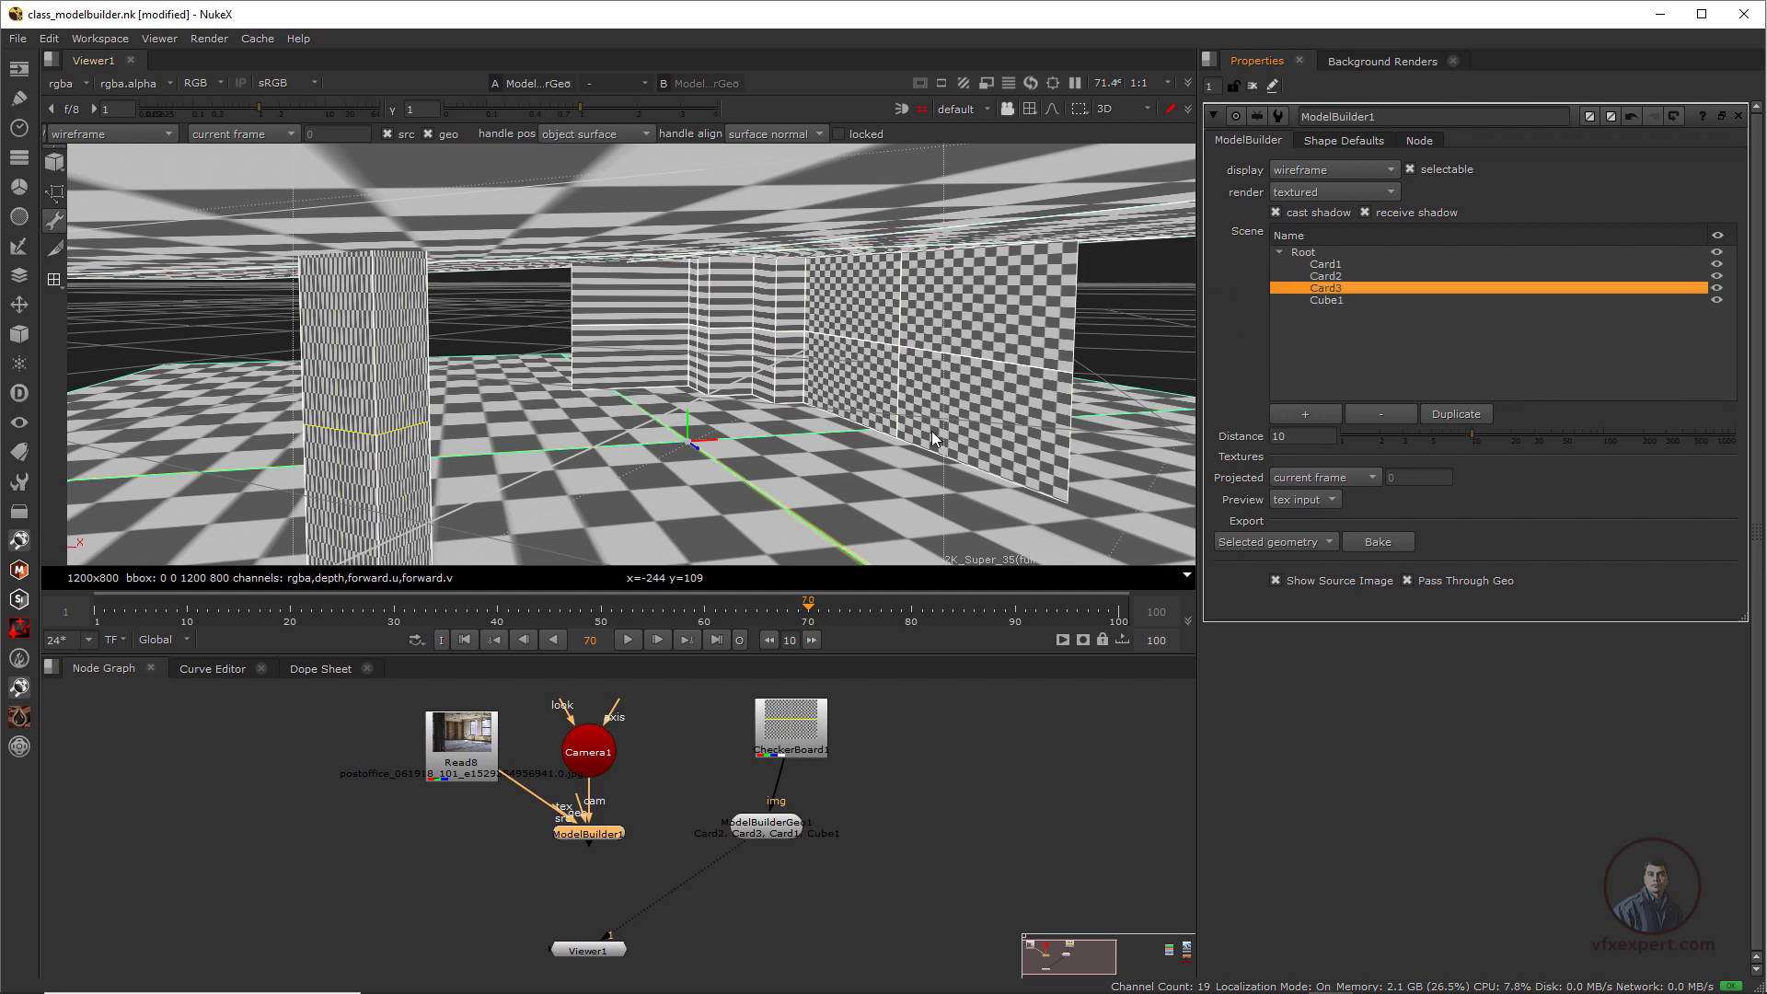
left_click(1339, 265)
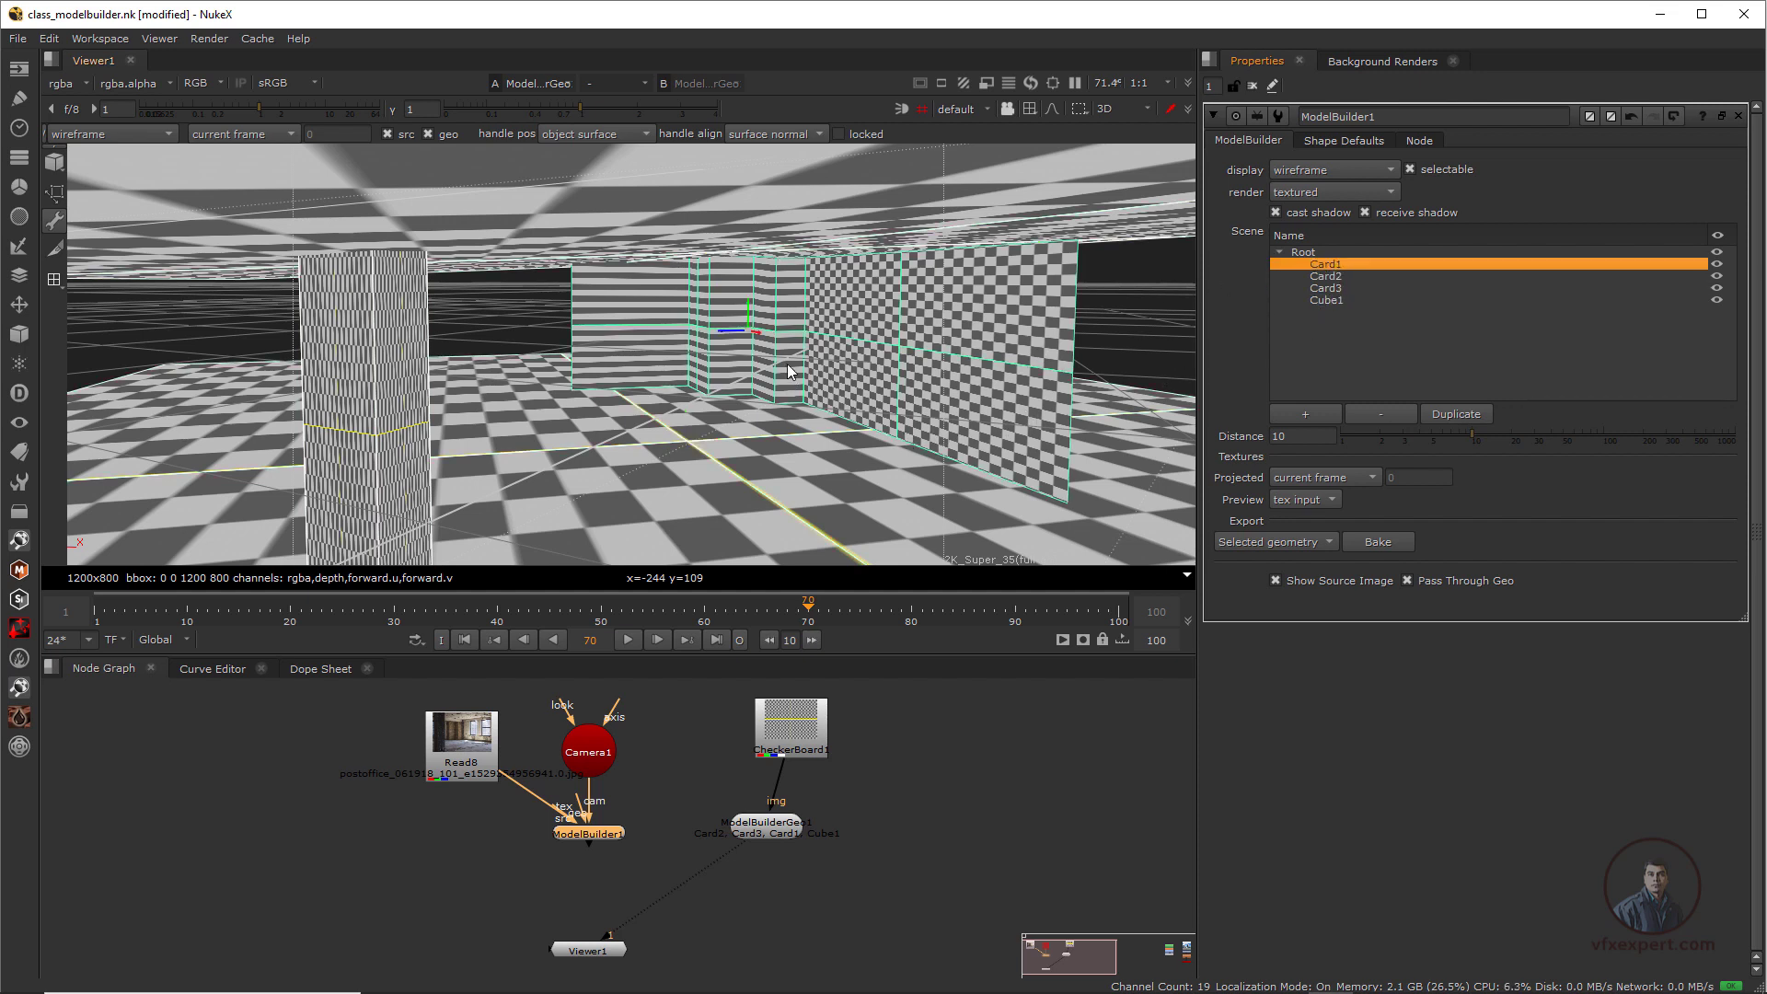
key("ctrl+shift")
left_click_drag(750, 302, 752, 304)
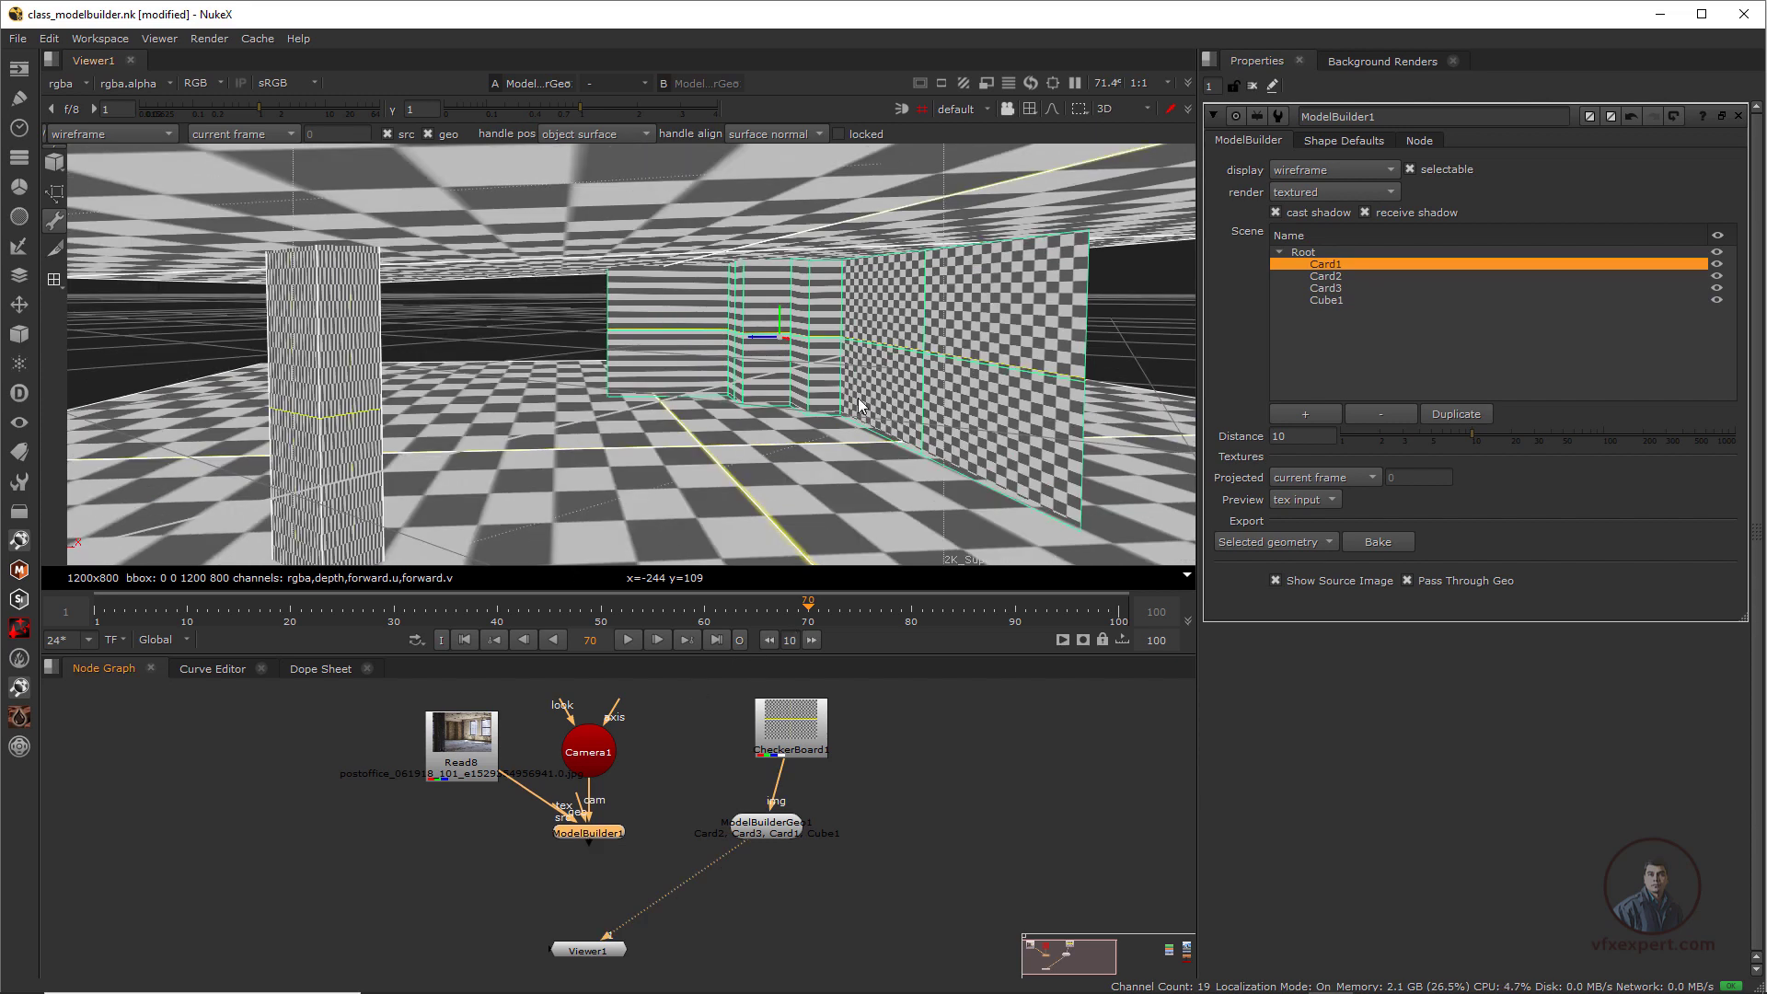
left_click_drag(858, 405, 923, 502, "ctrl")
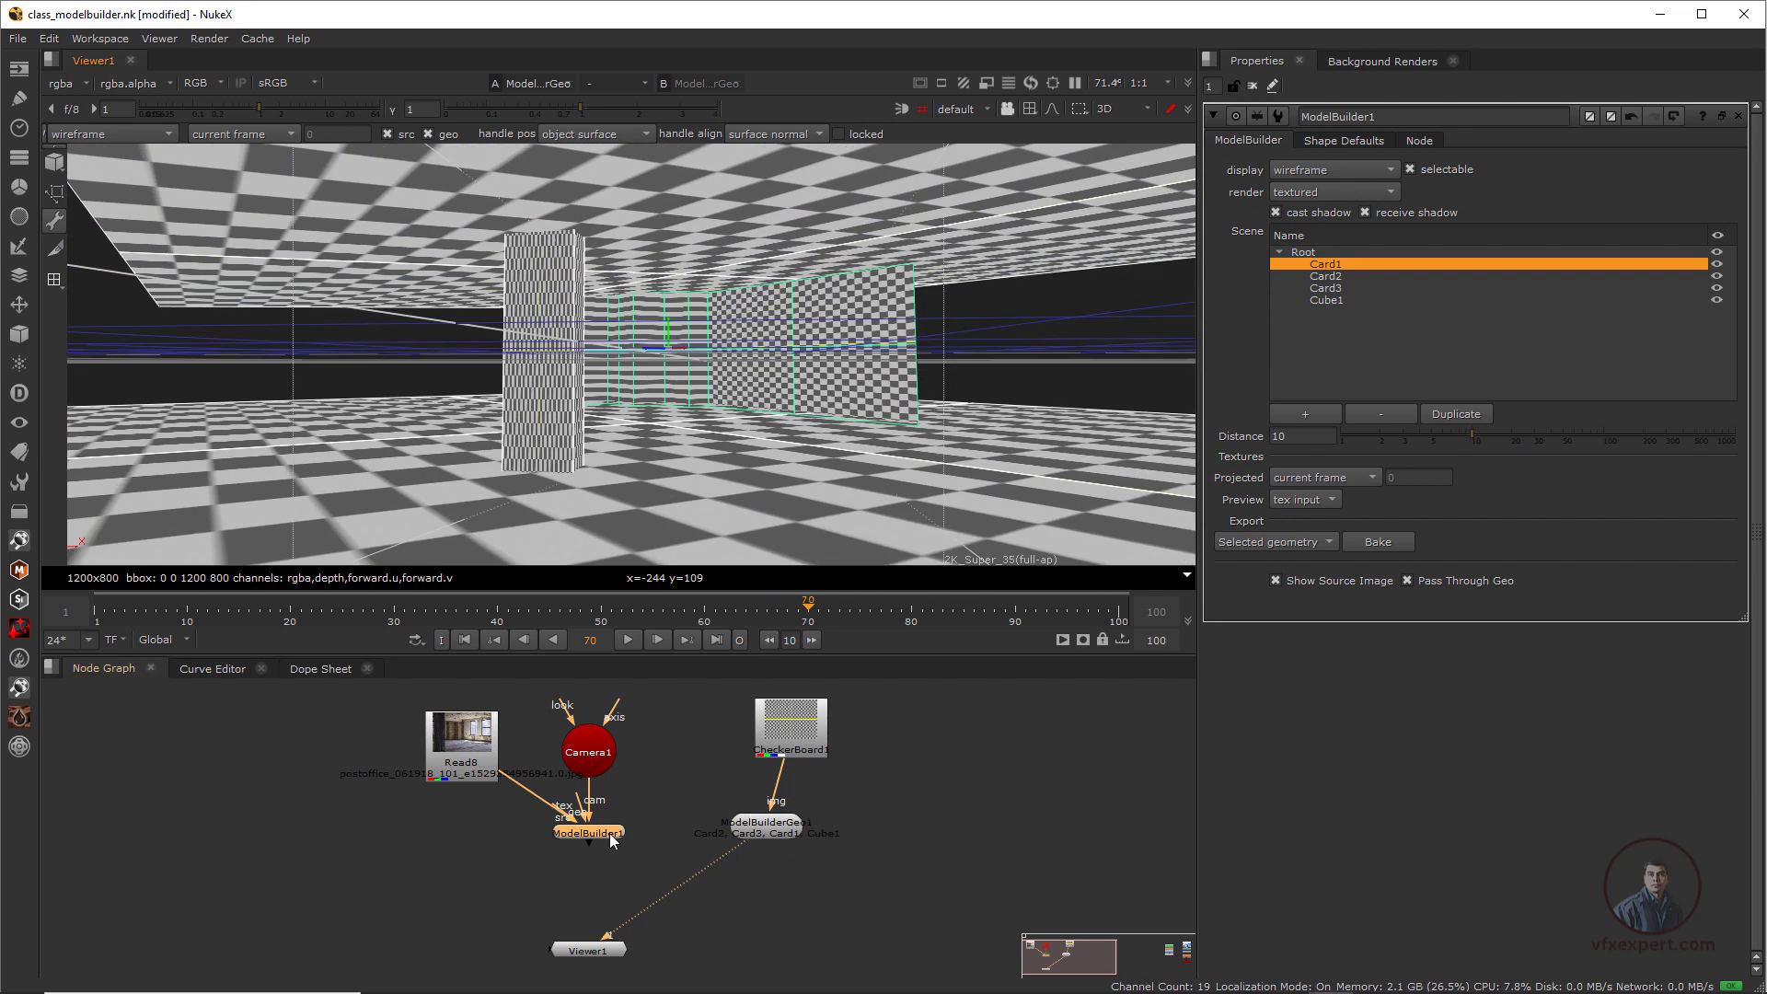
Show ModelBuilder1 in the viewer and scale Card1 slightly taller along its vertical axis
key("1")
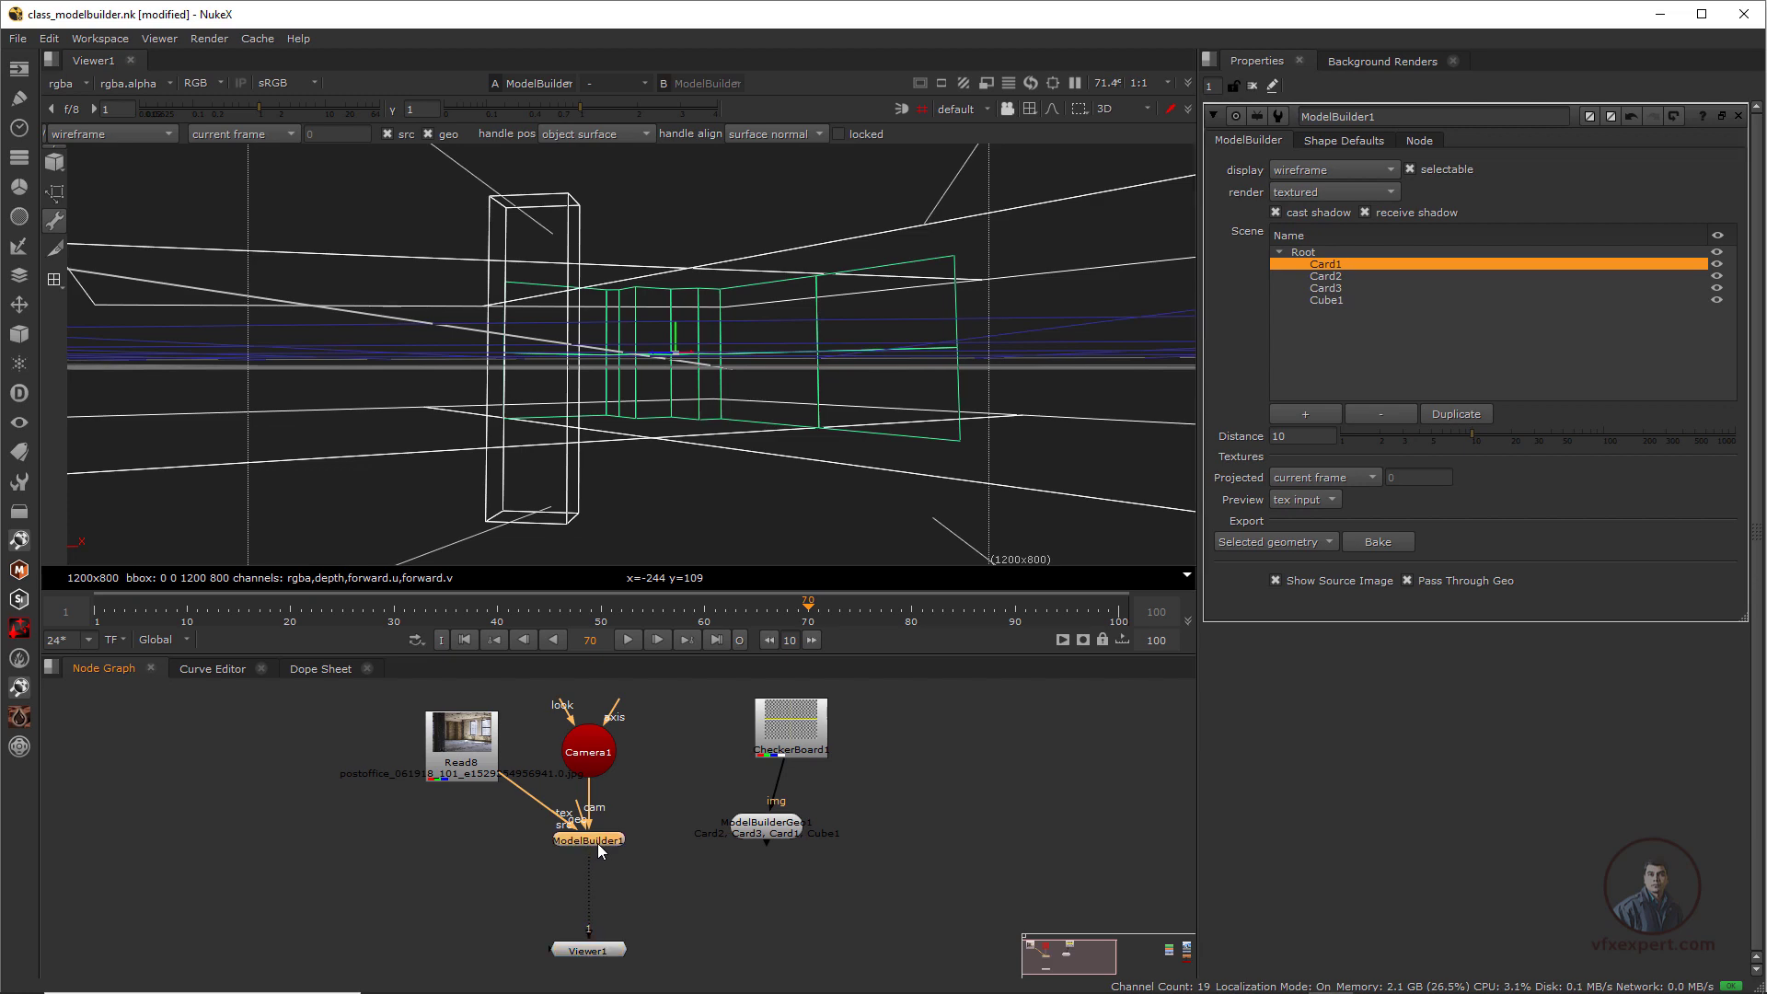
left_click_drag(780, 463, 846, 484, "ctrl")
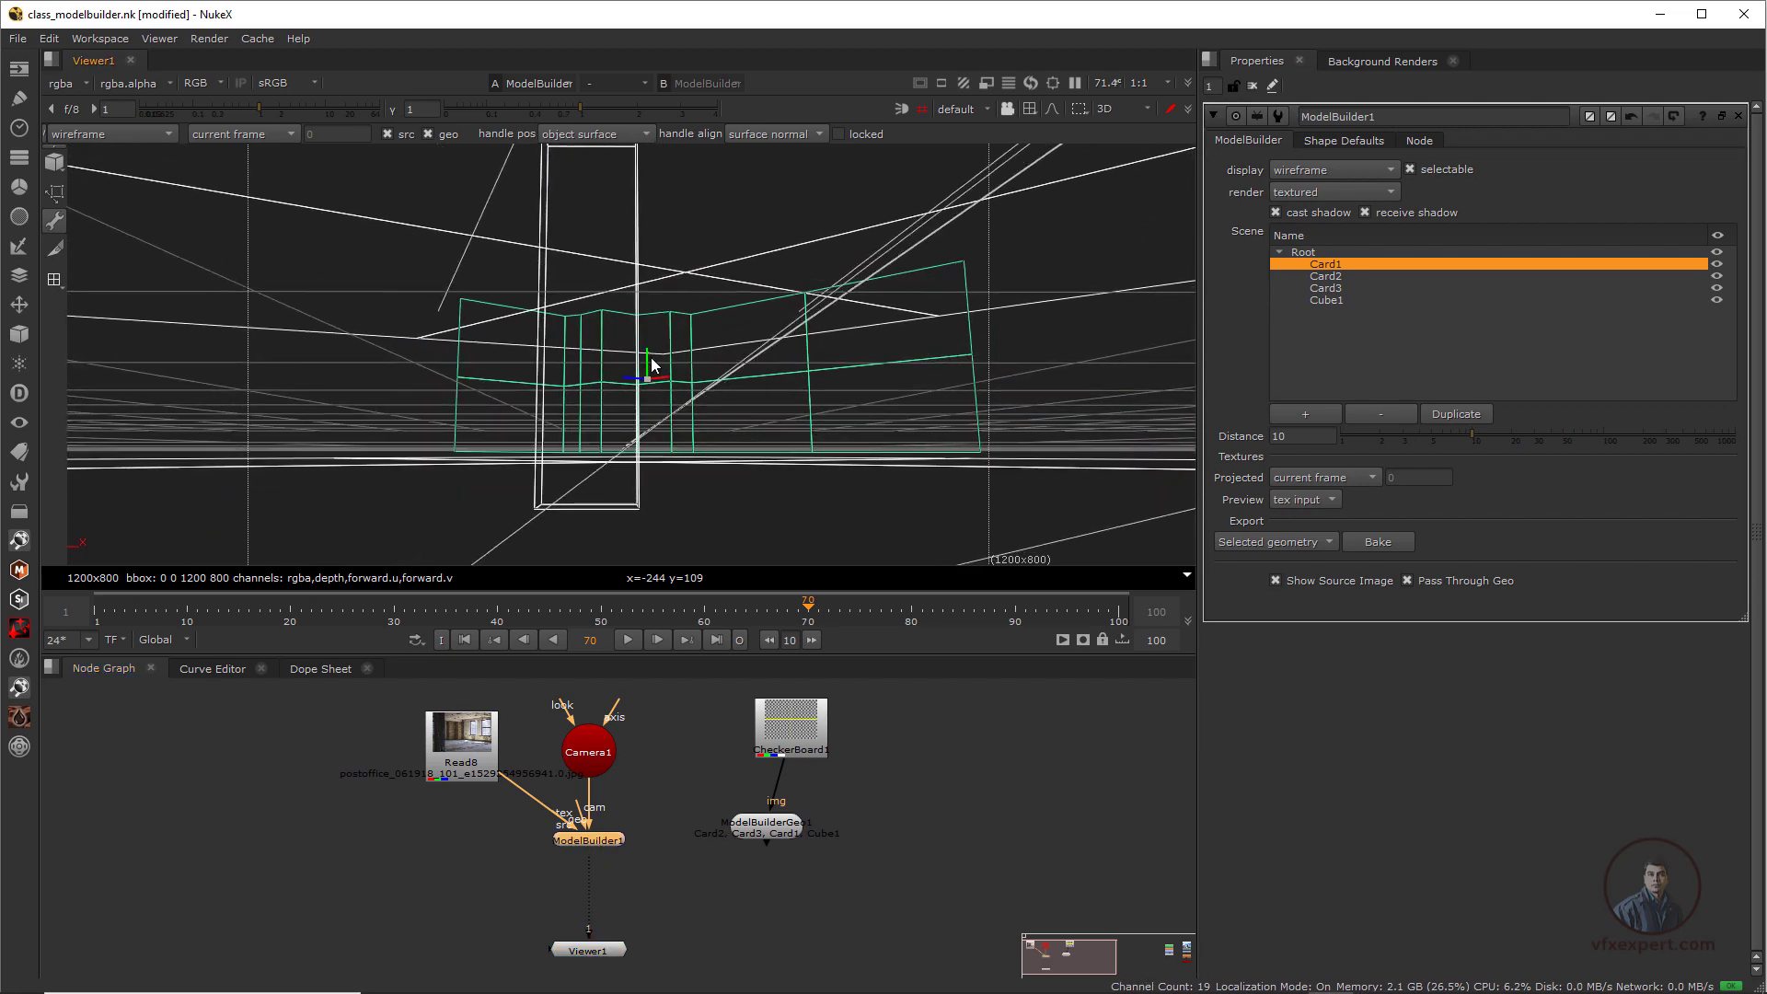
left_click_drag(649, 353, 727, 439)
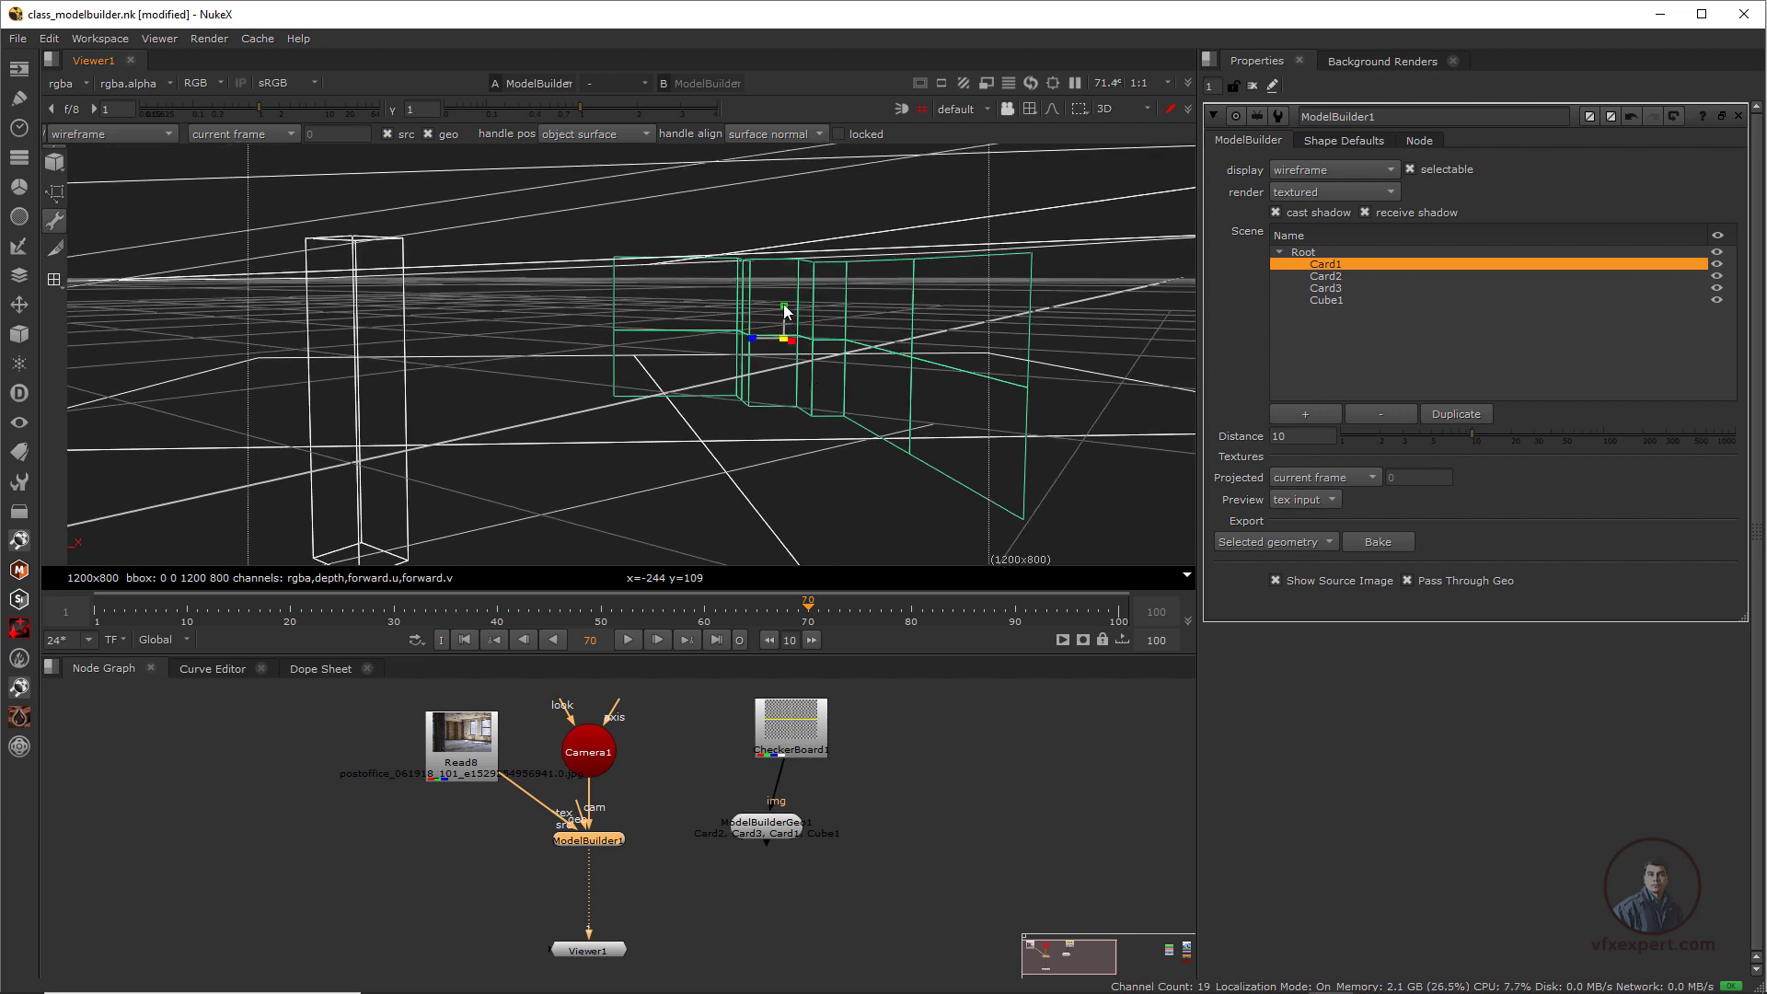
left_click_drag(784, 306, 787, 293)
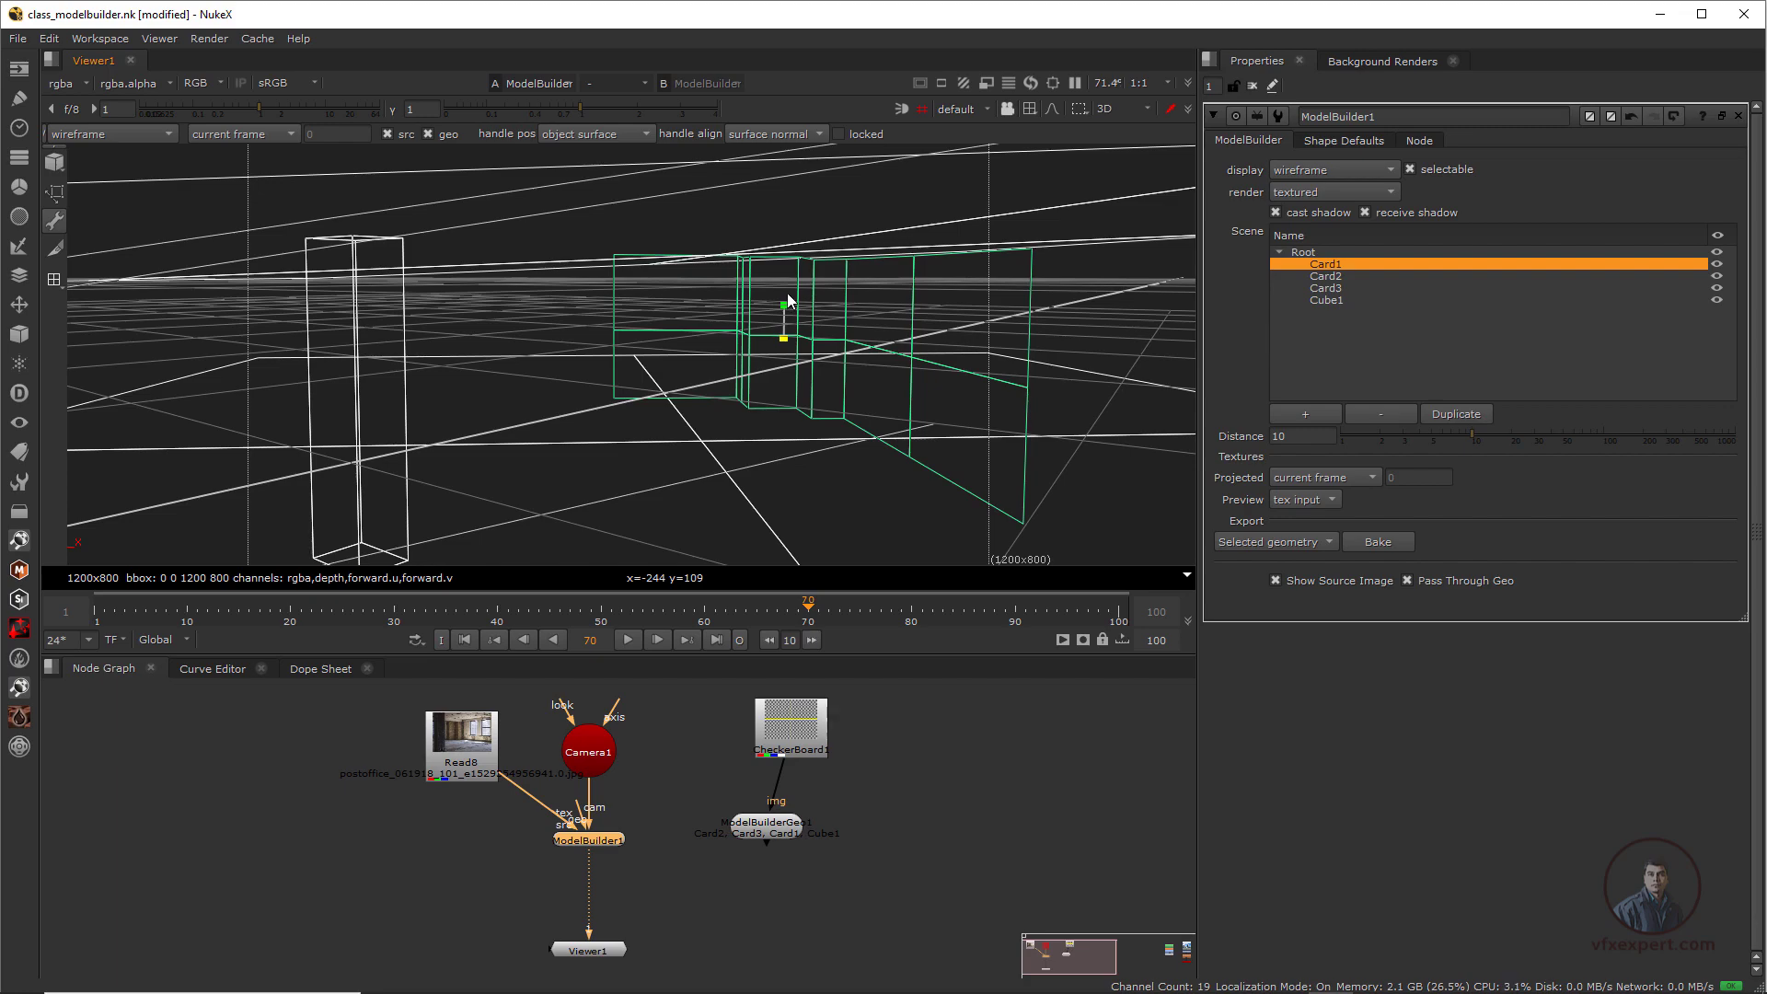
left_click_drag(792, 433, 895, 463, "ctrl")
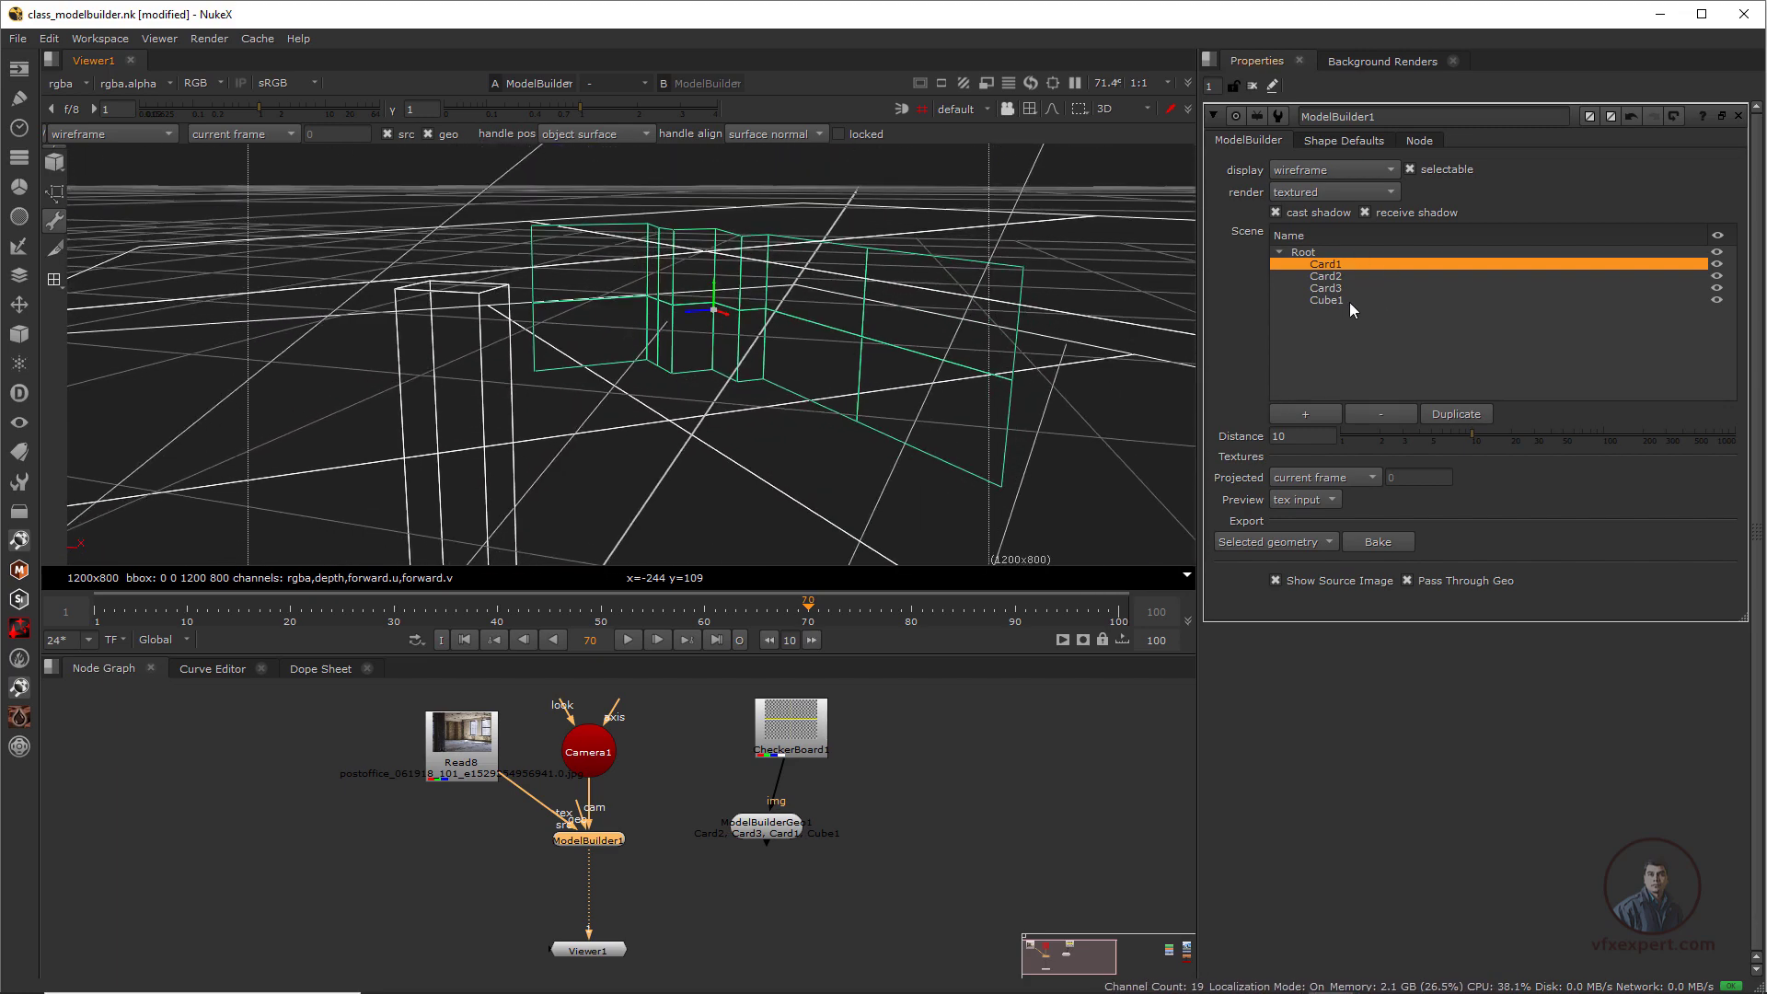
Bake Card1, Card2, Card3 and Cube1 again with the CheckerBoard feeding the img input, and delete the earlier baked node
left_click(1325, 300, "shift")
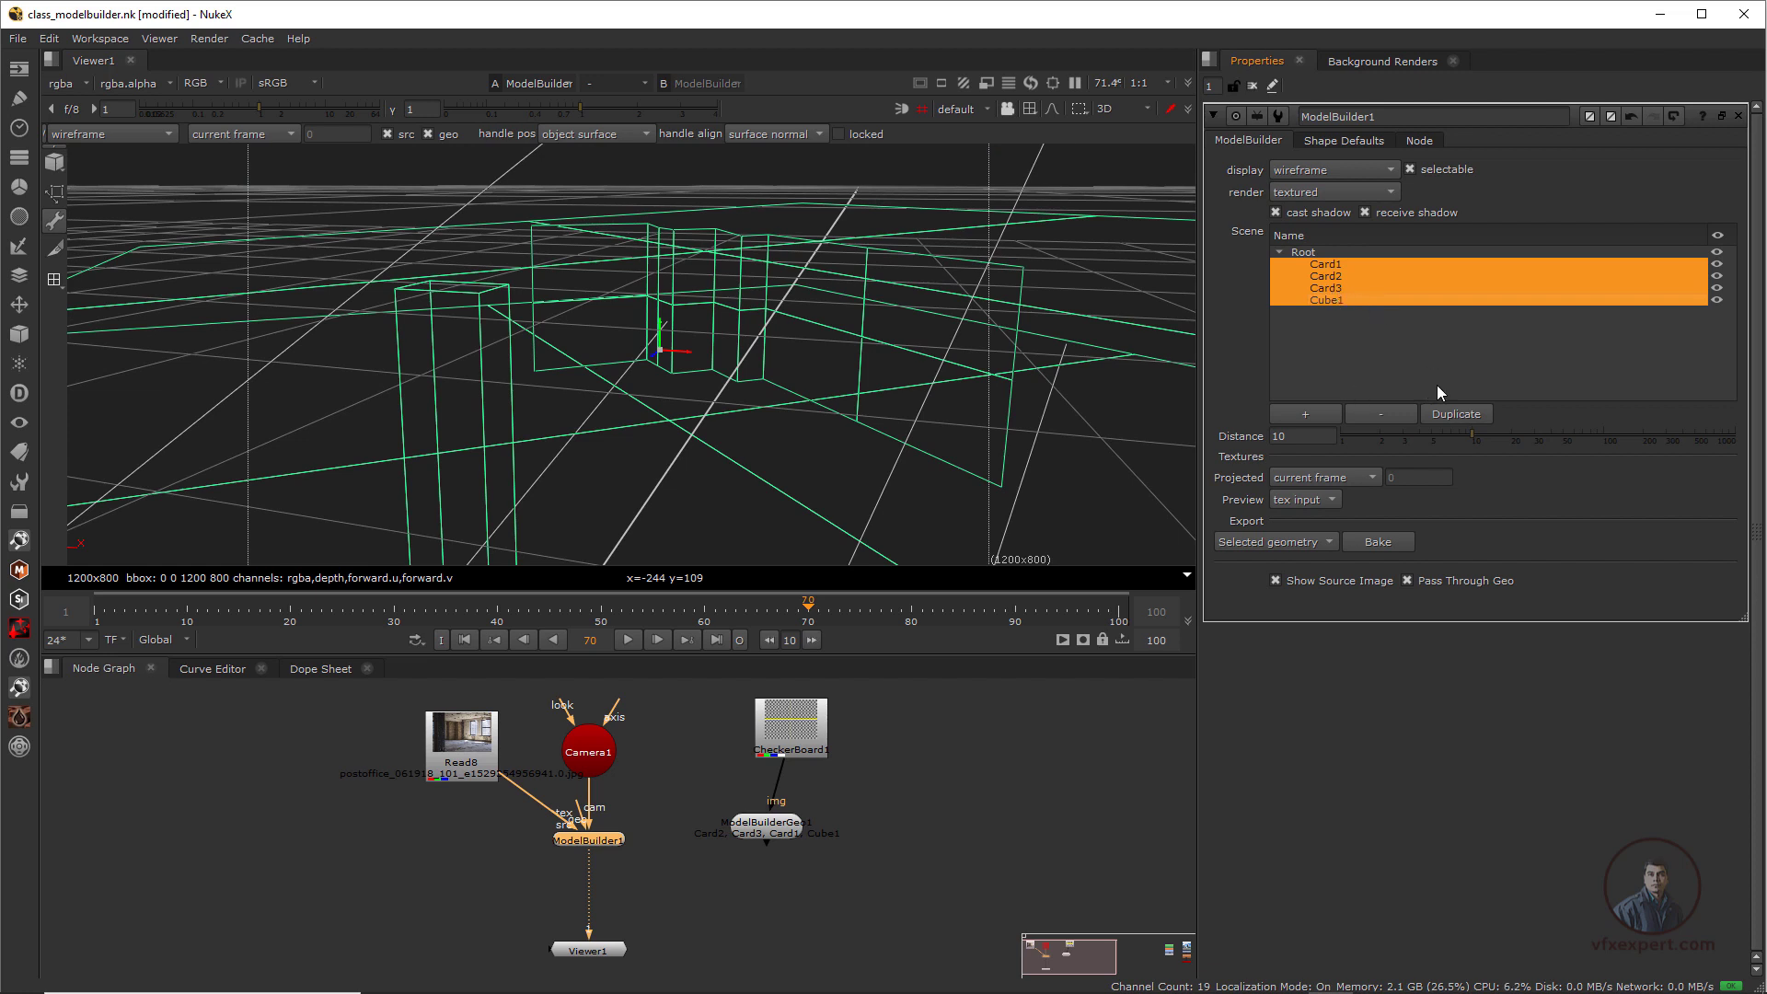
left_click(1400, 539)
left_click_drag(700, 853, 845, 843)
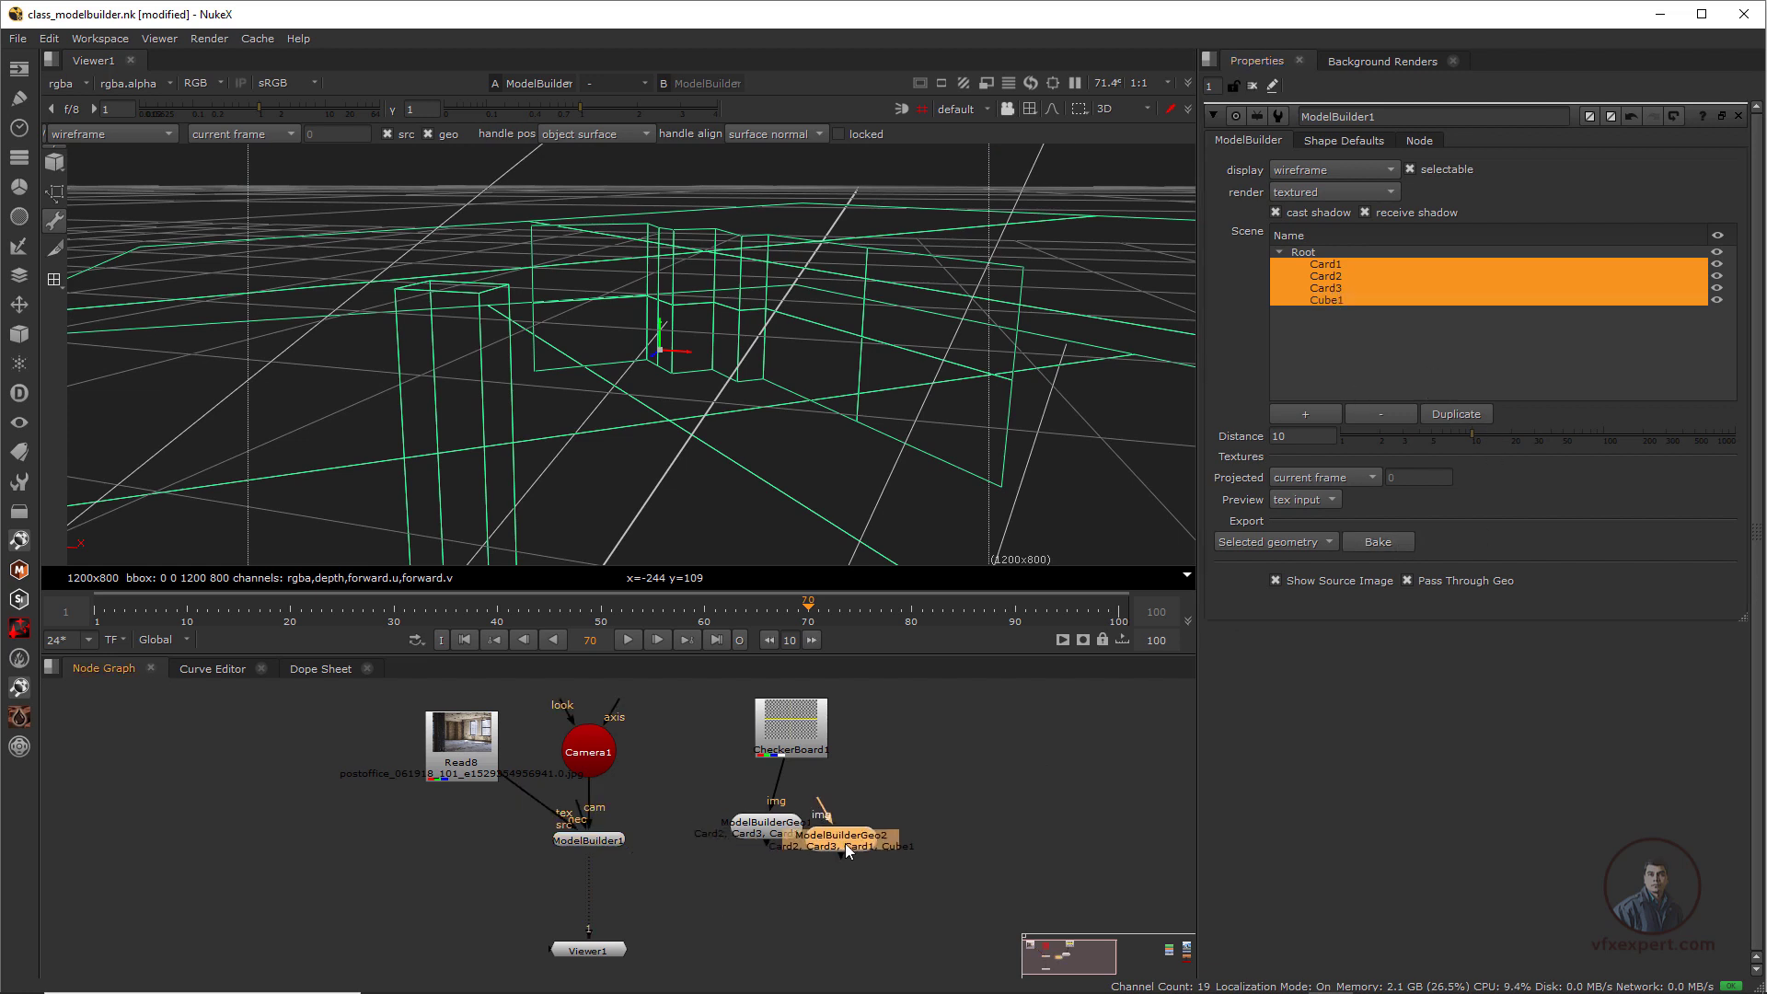
left_click(740, 820)
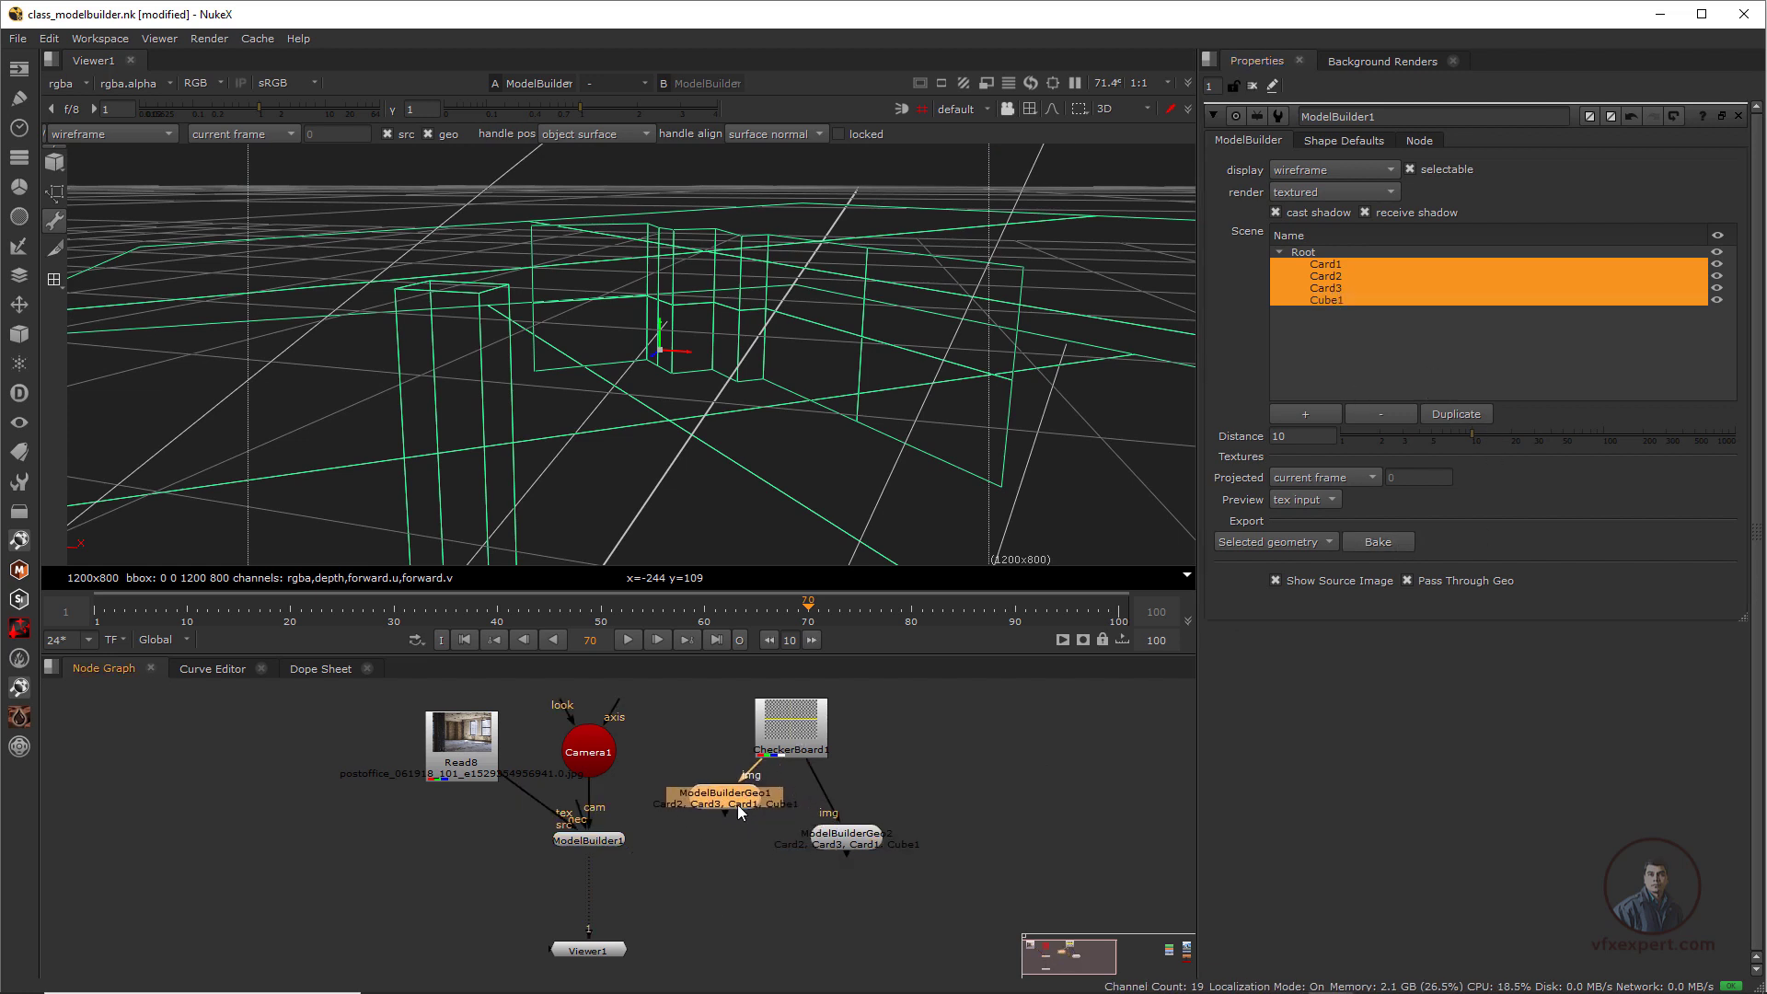
key("Delete")
Show the newly baked geometry in the viewer and inspect its checker pattern from outside the room
left_click_drag(824, 843, 755, 847)
key("1")
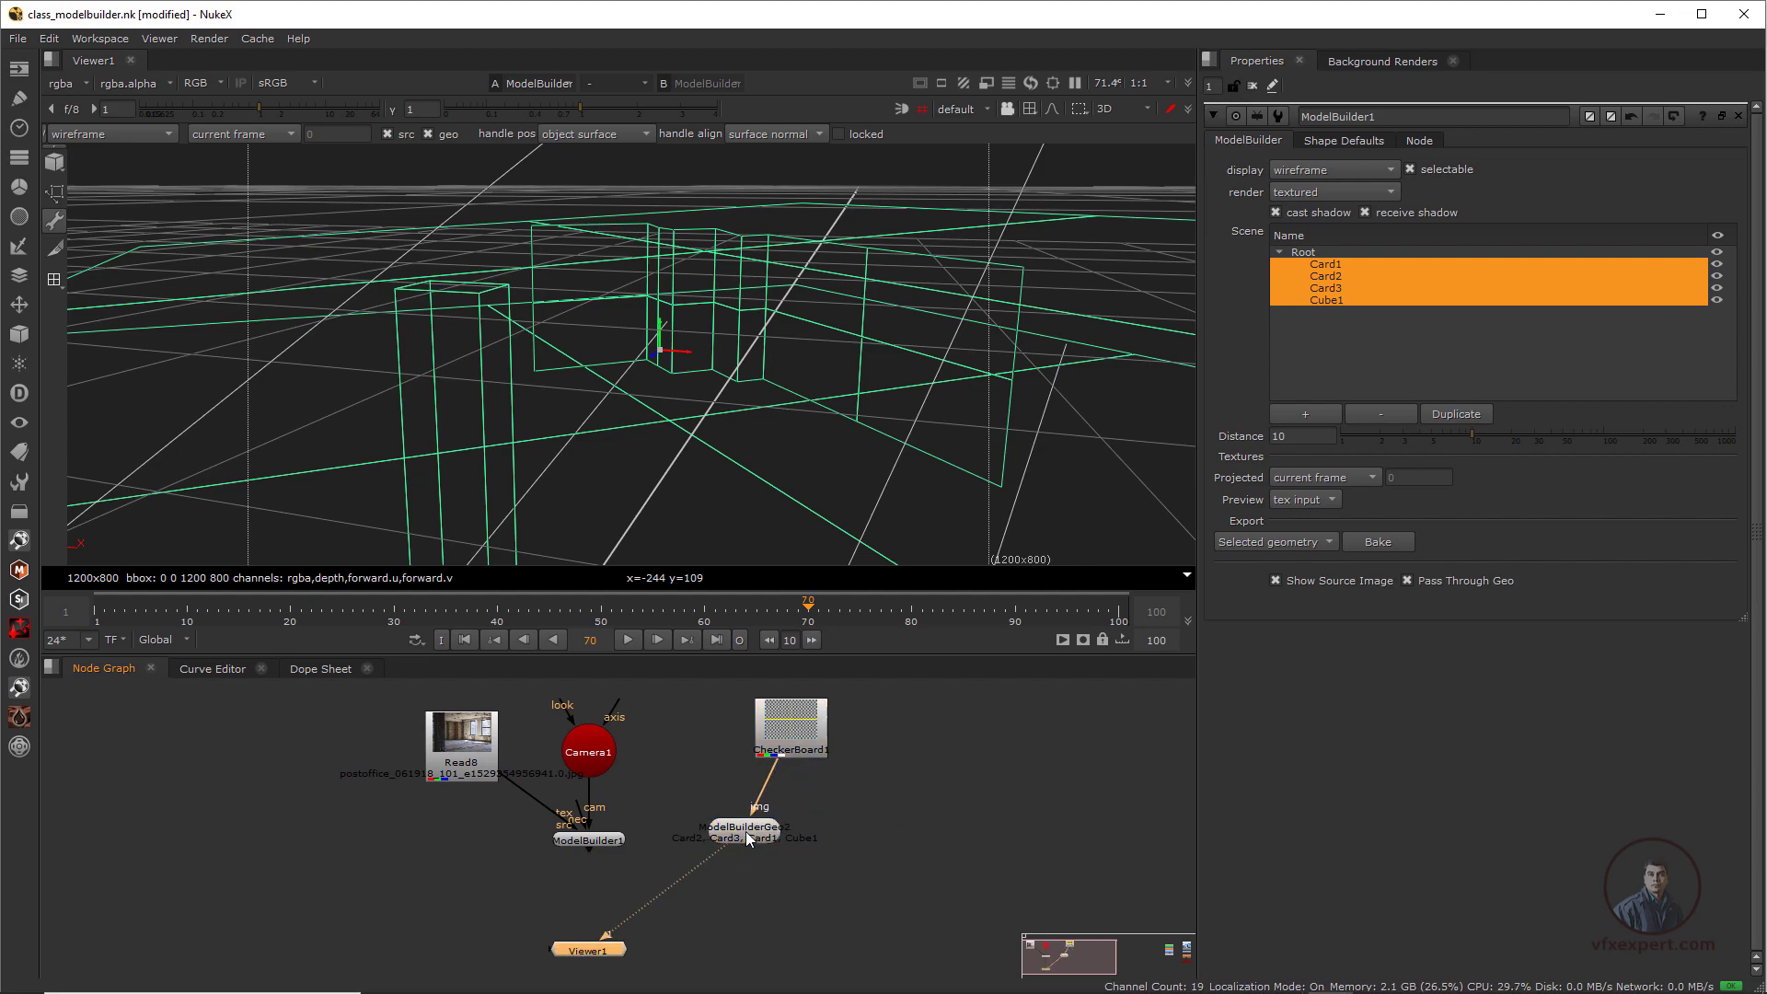
left_click_drag(930, 345, 793, 479, "ctrl")
scroll(795, 412, "down", 5)
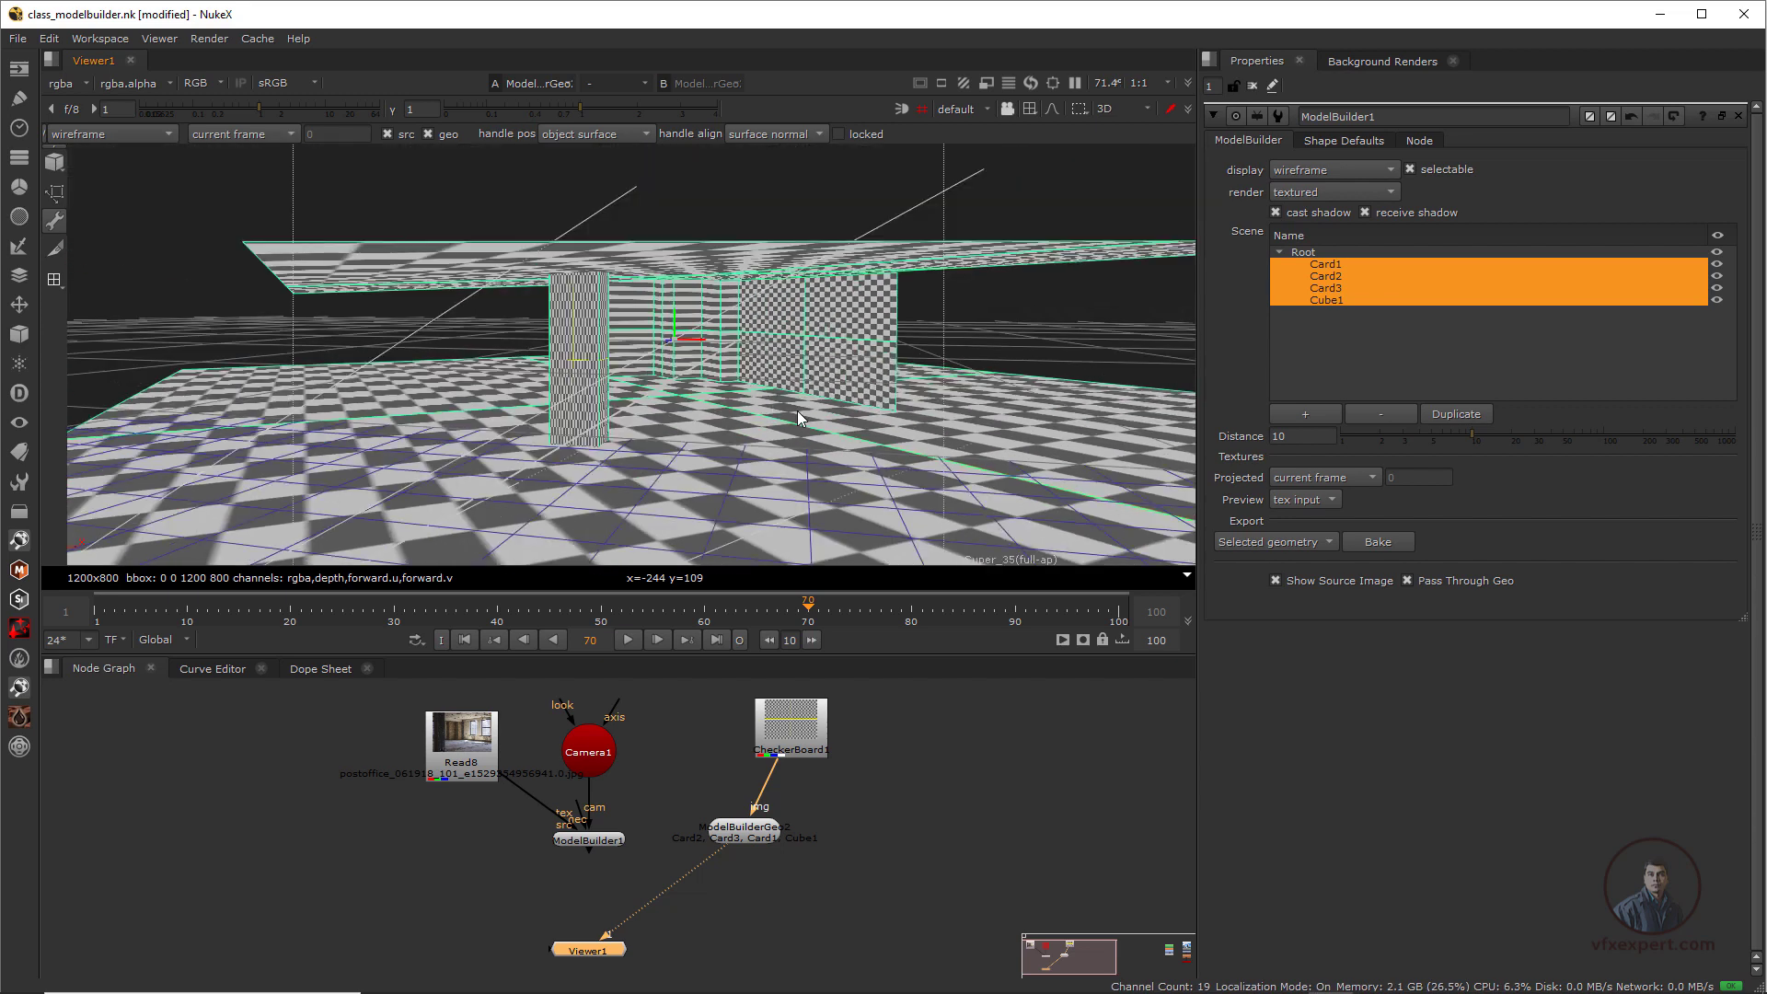
left_click_drag(797, 410, 814, 518, "ctrl")
scroll(803, 770, "up", 1)
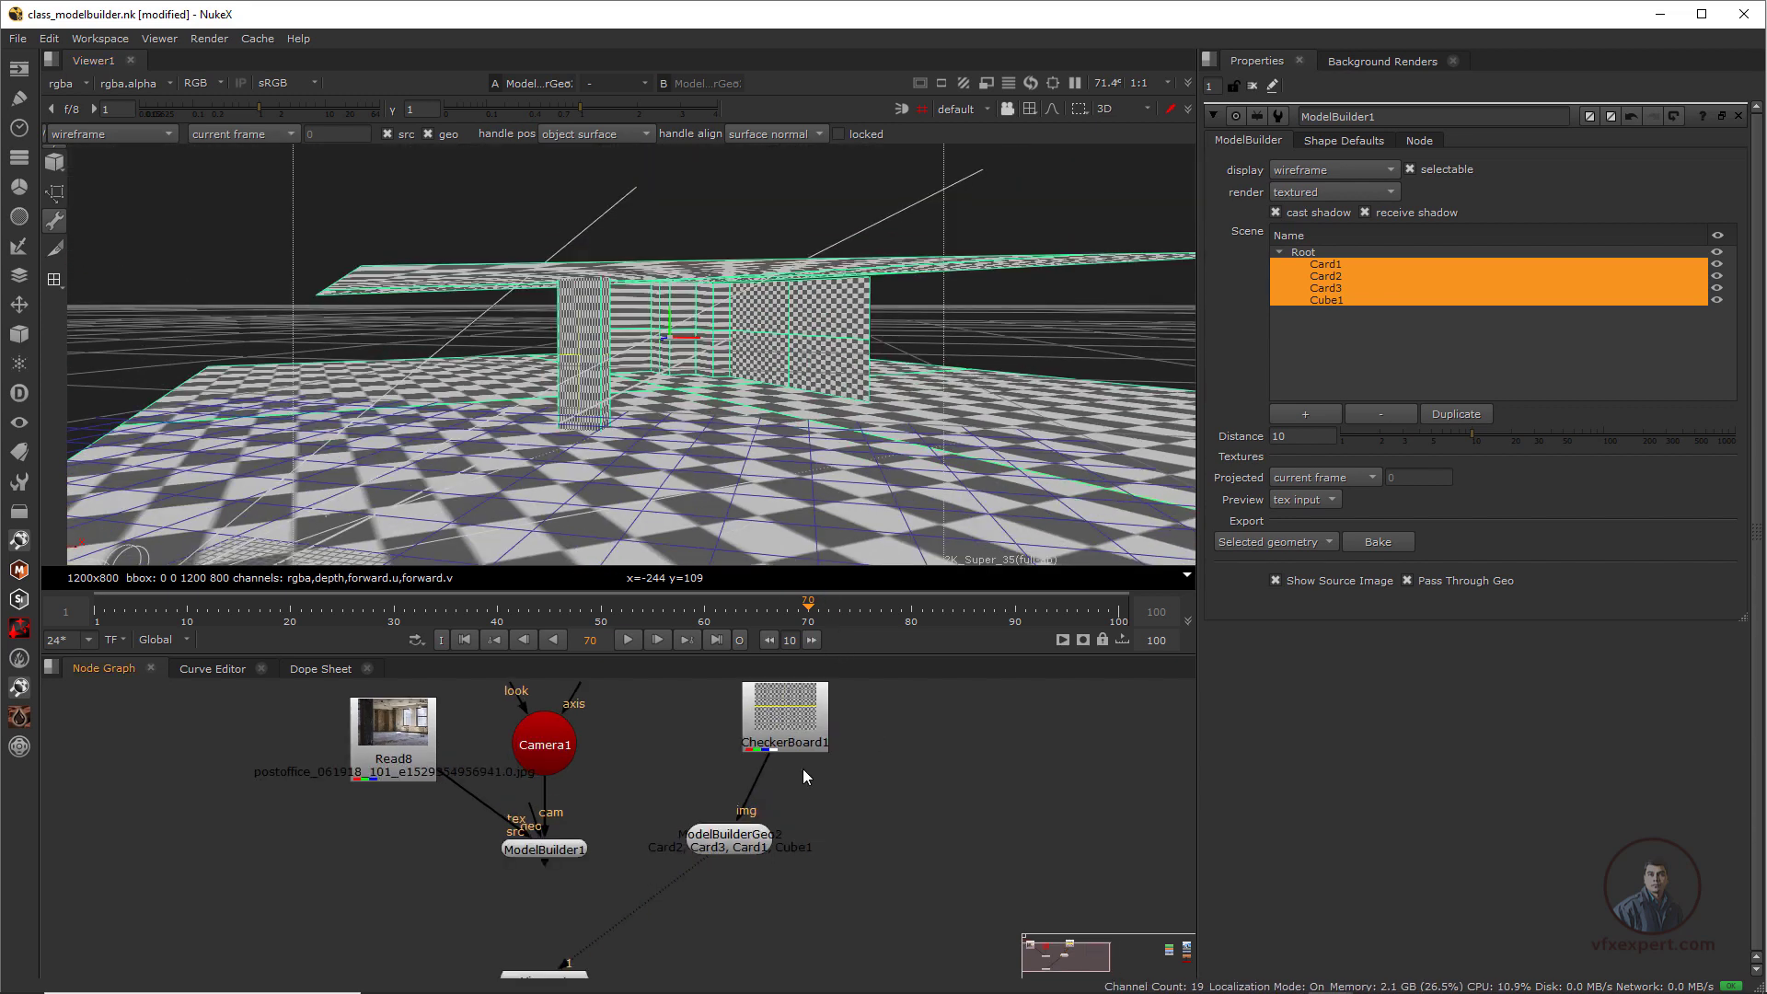
Align the CheckerBoard, baked geometry and Viewer nodes in one column, and move them away from the camera nodes
left_click_drag(799, 737, 745, 744)
scroll(756, 784, "down", 1)
middle_click_drag(664, 908, 716, 929)
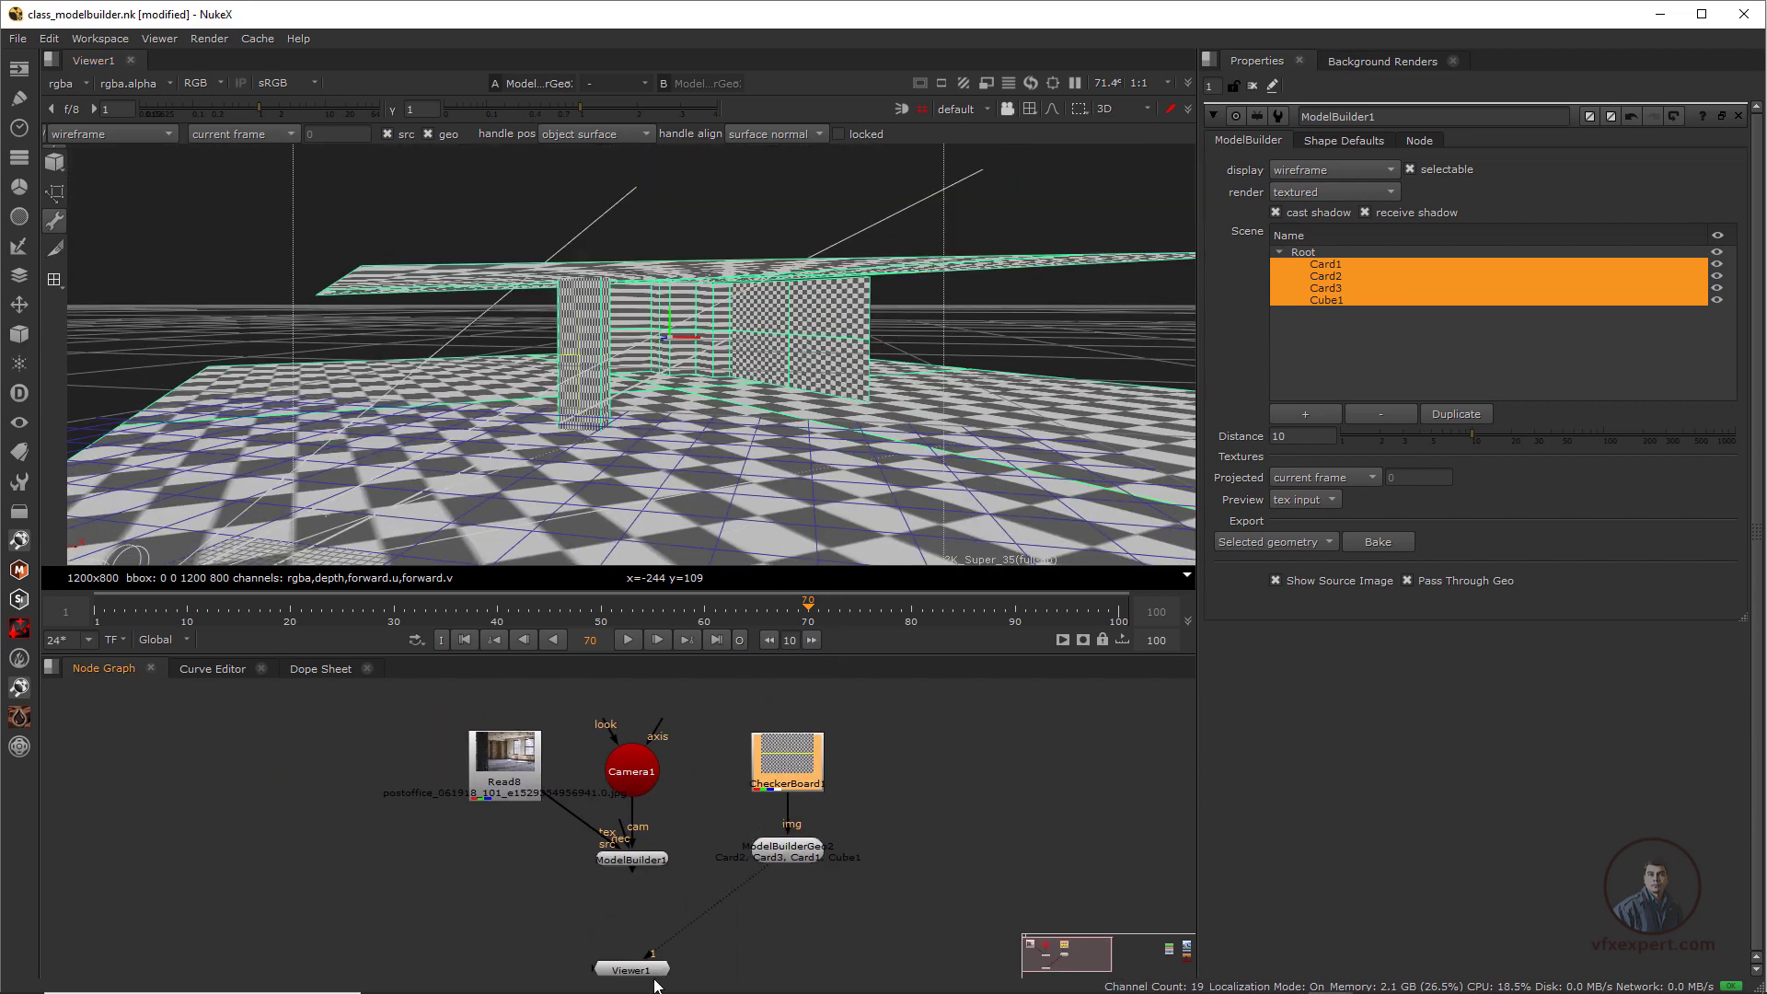
left_click_drag(652, 974, 800, 915)
left_click_drag(902, 696, 742, 939)
left_click_drag(799, 858, 887, 853)
mouse_move(657, 845)
middle_mouse_down()
mouse_move(557, 855)
mouse_move(647, 839)
middle_mouse_up()
scroll(610, 836, "up", 1)
Add a Project3D shader node and a Scene node between the camera and the baked geometry
left_click(641, 802)
key("Tab")
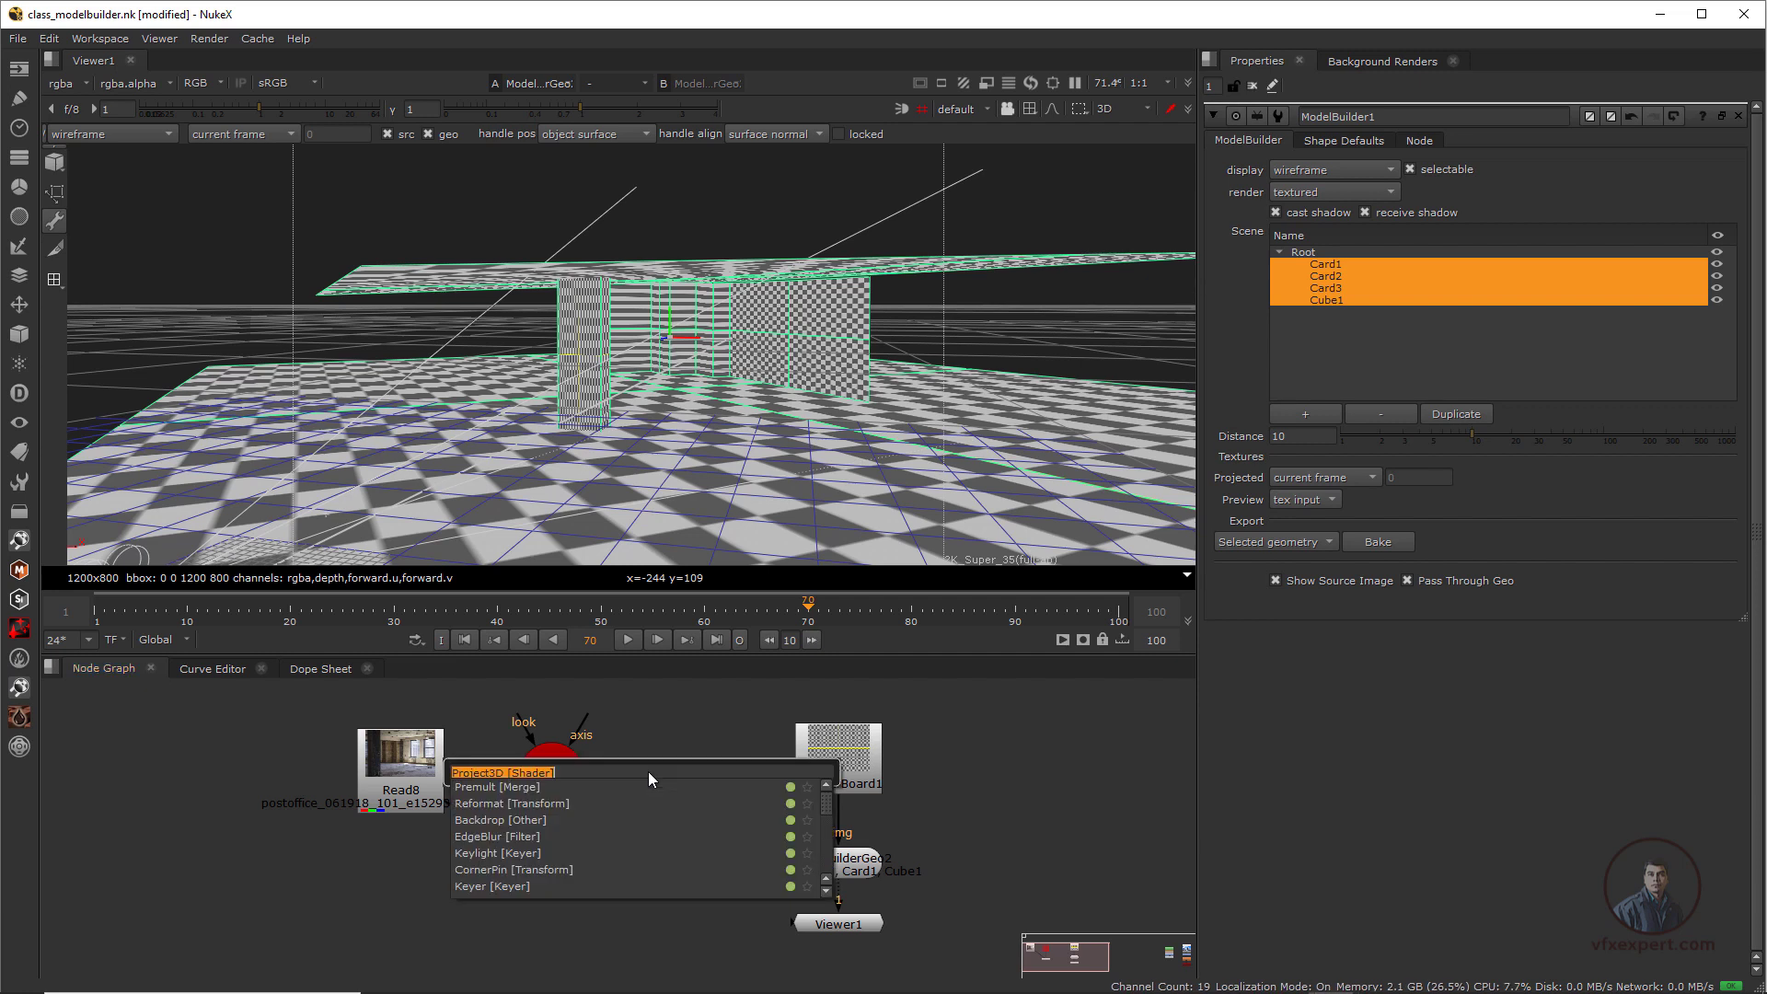
type("pro")
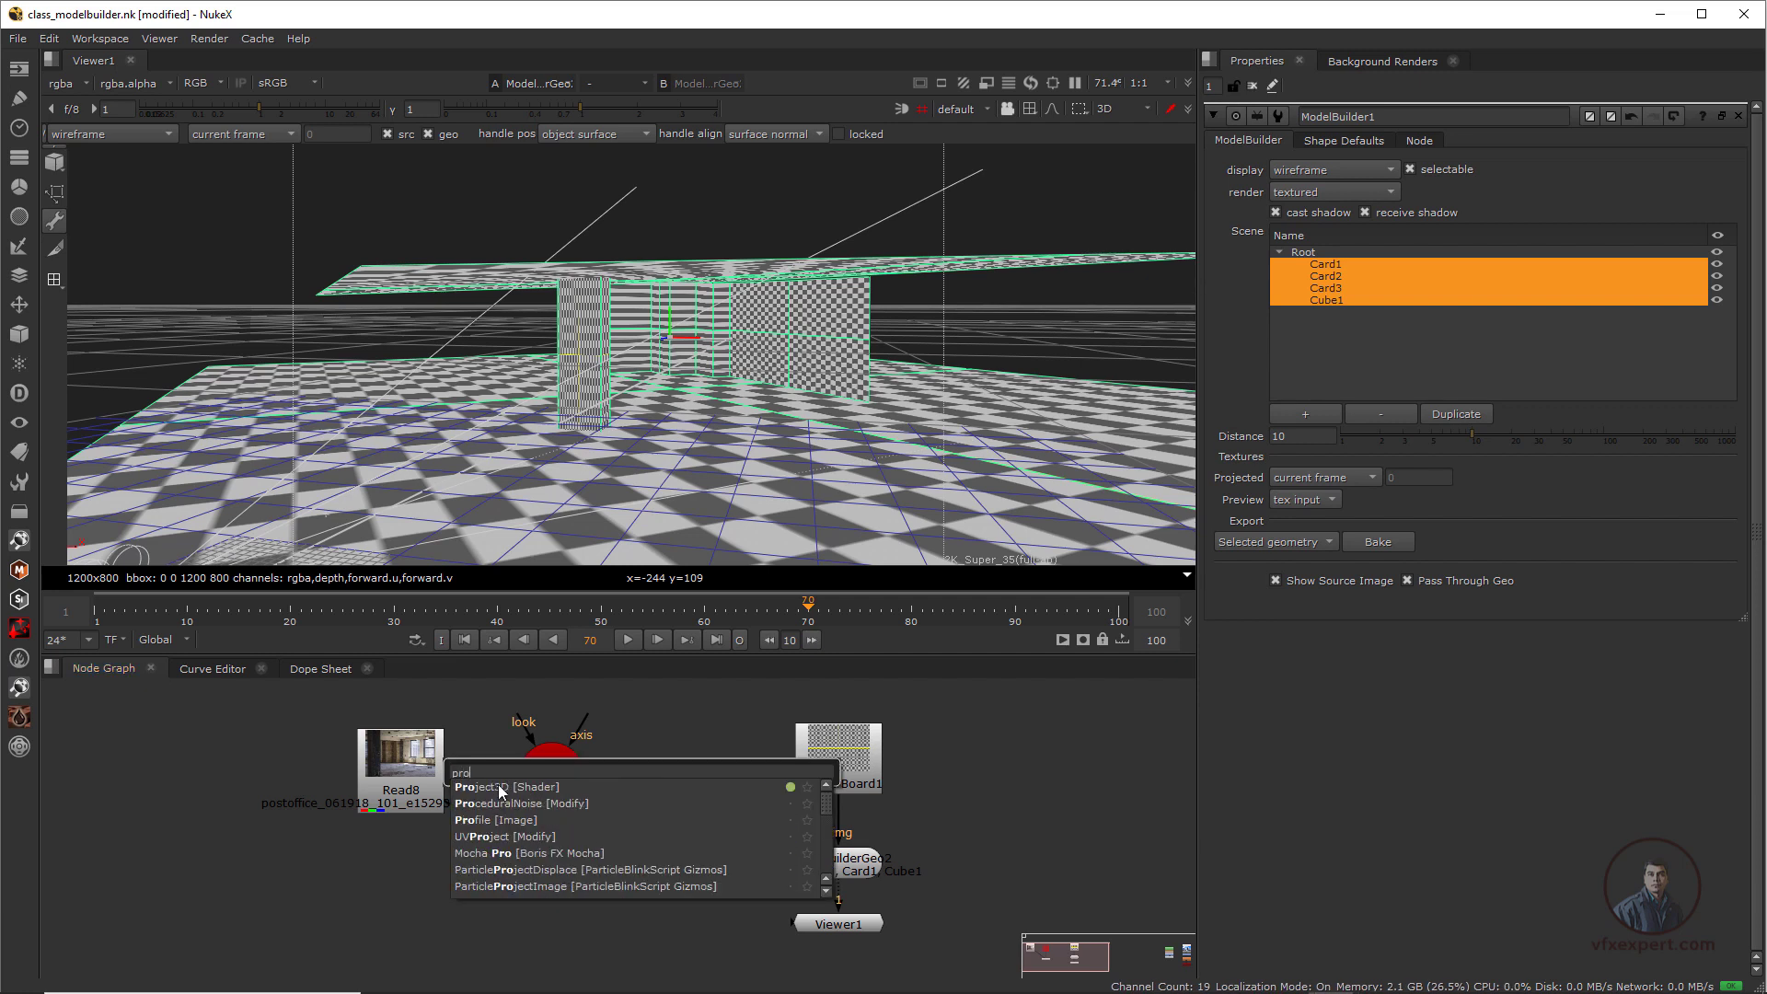
left_click(501, 788)
key("Tab")
type("s")
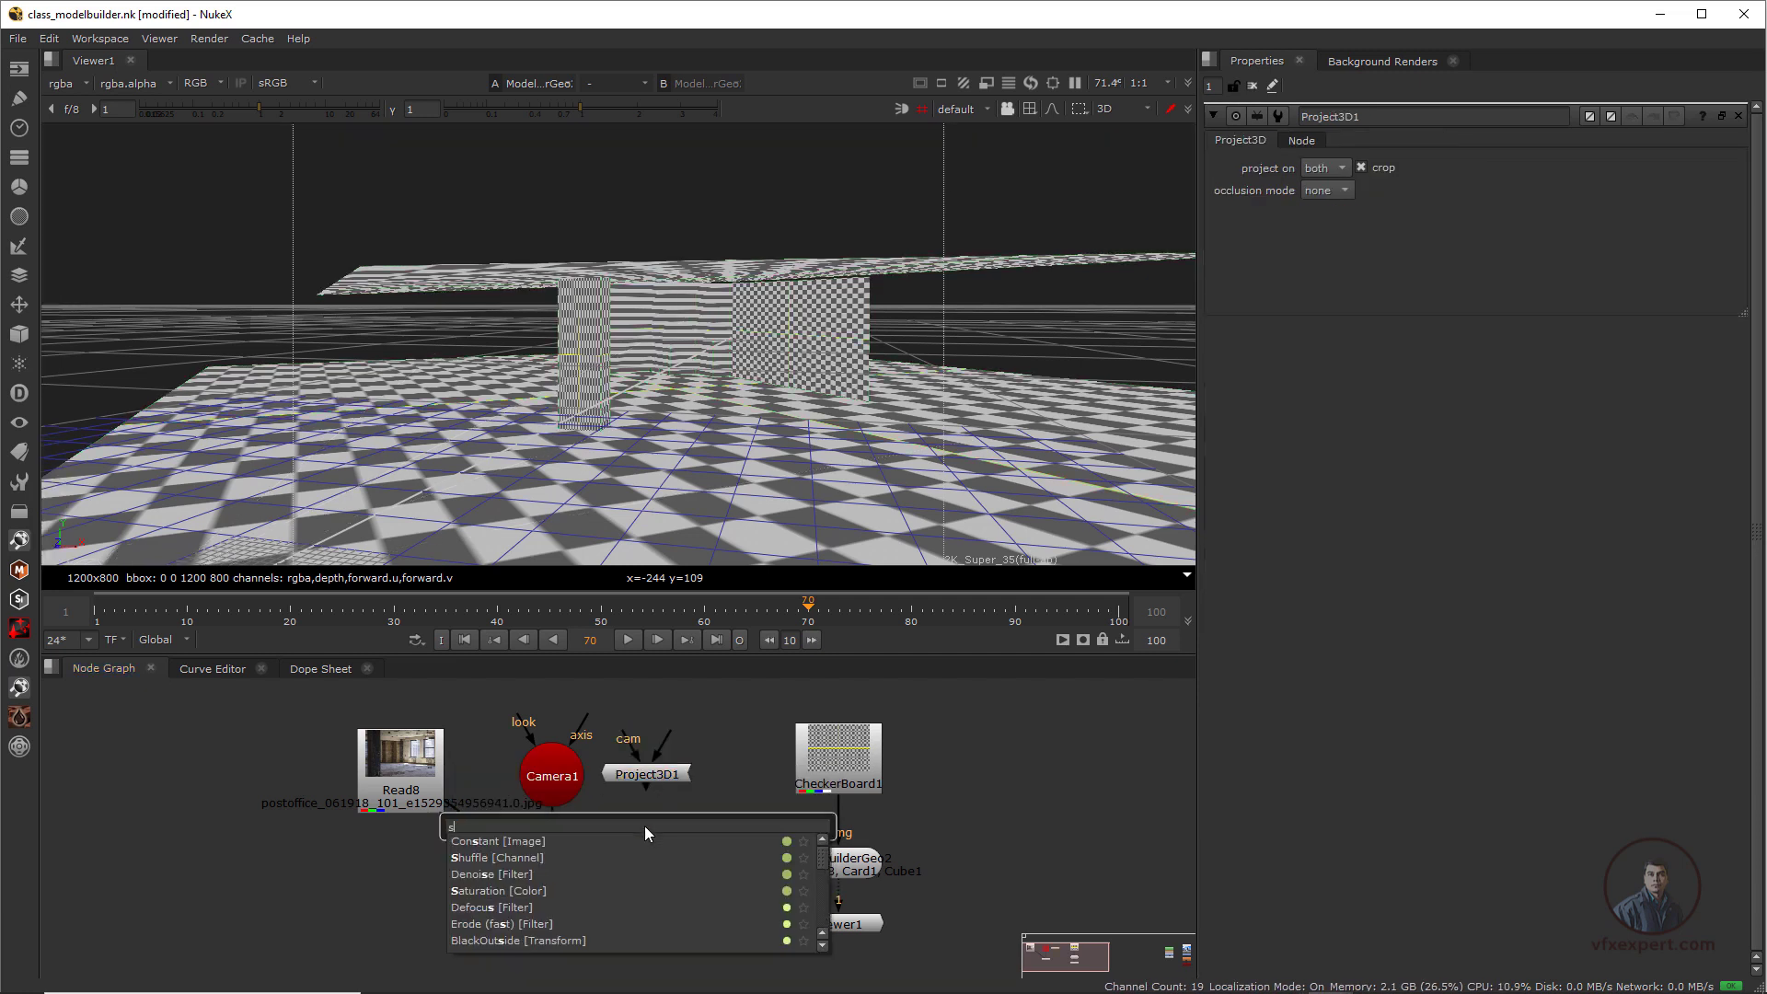
type("ce")
left_click(504, 862)
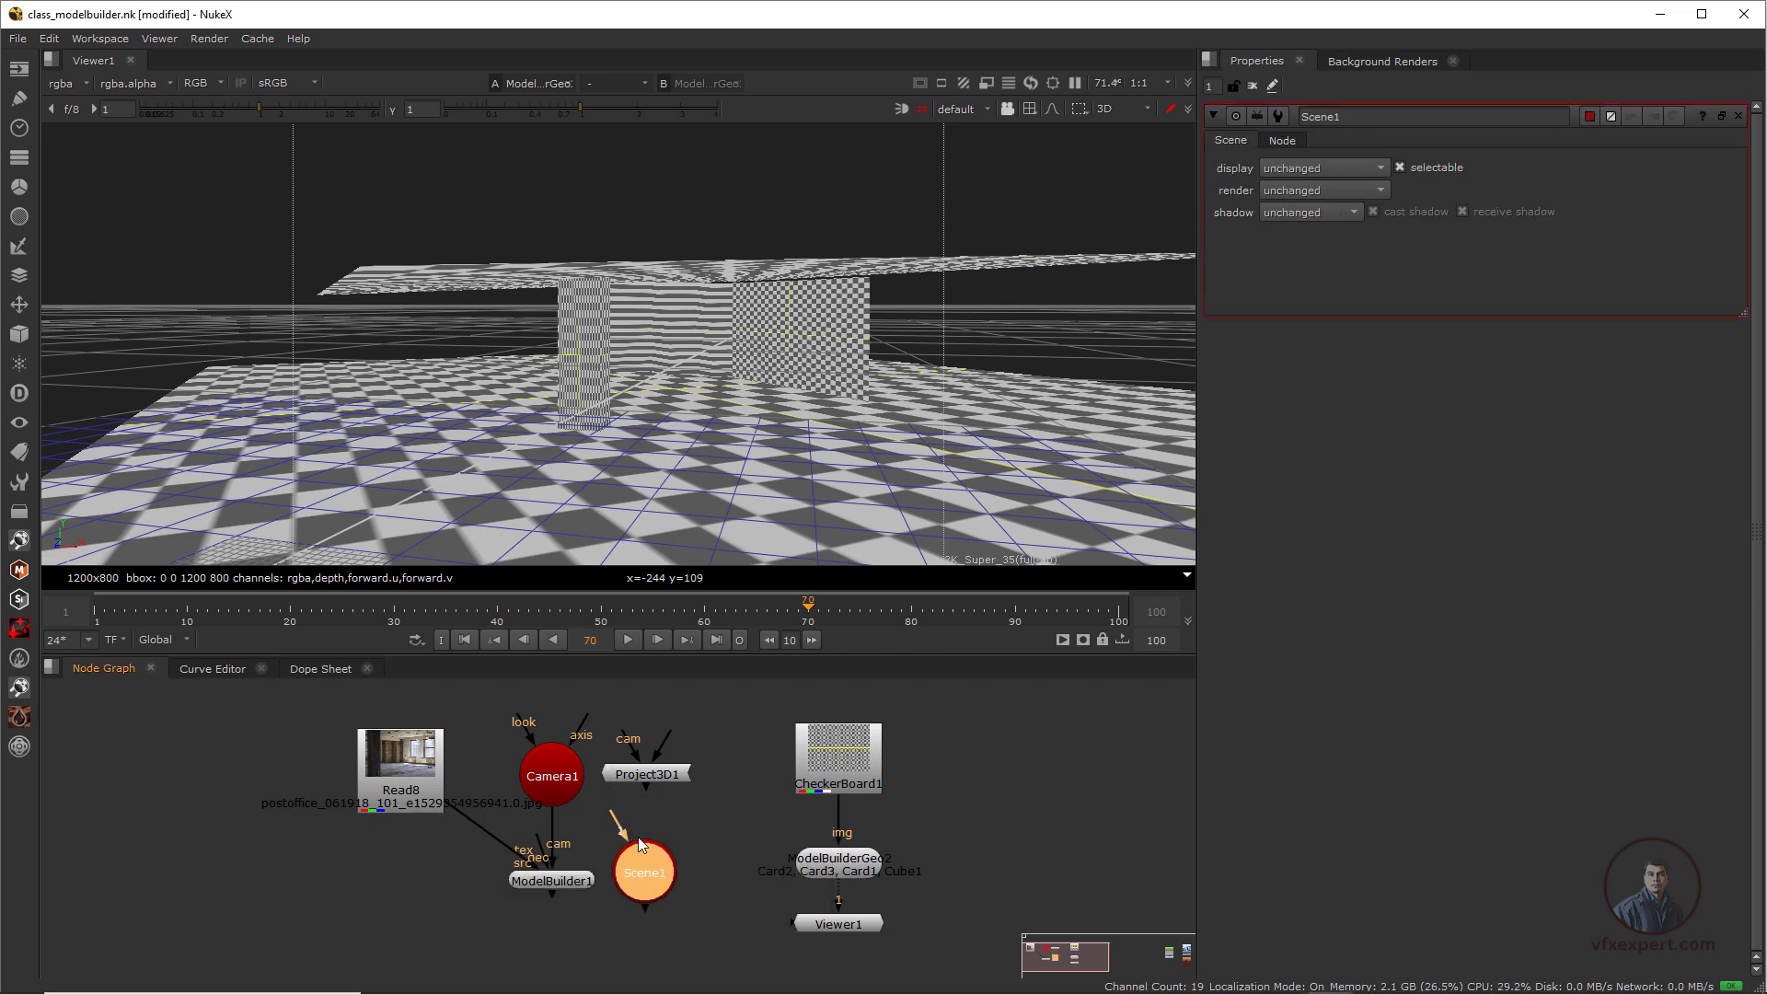
Connect the baked geometry to the Scene node and arrange the two nodes beneath Project3D
left_click_drag(684, 925, 641, 835)
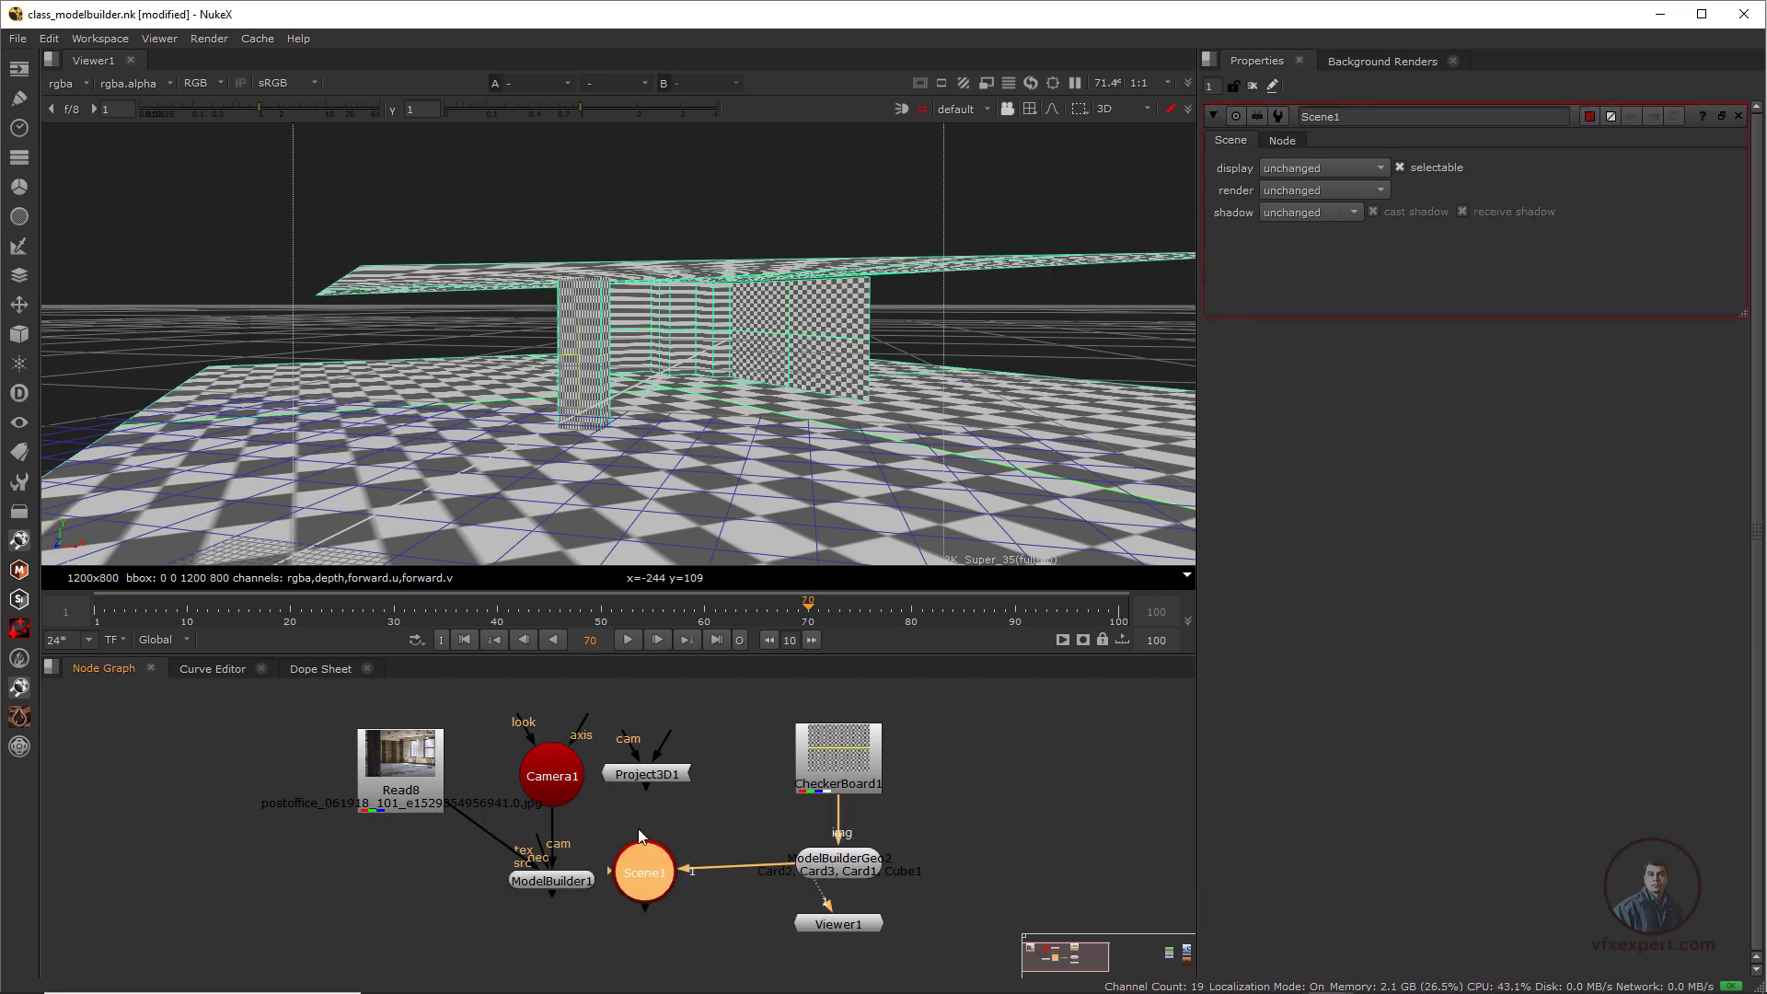
left_click_drag(850, 760, 838, 720)
left_click_drag(840, 866, 815, 833)
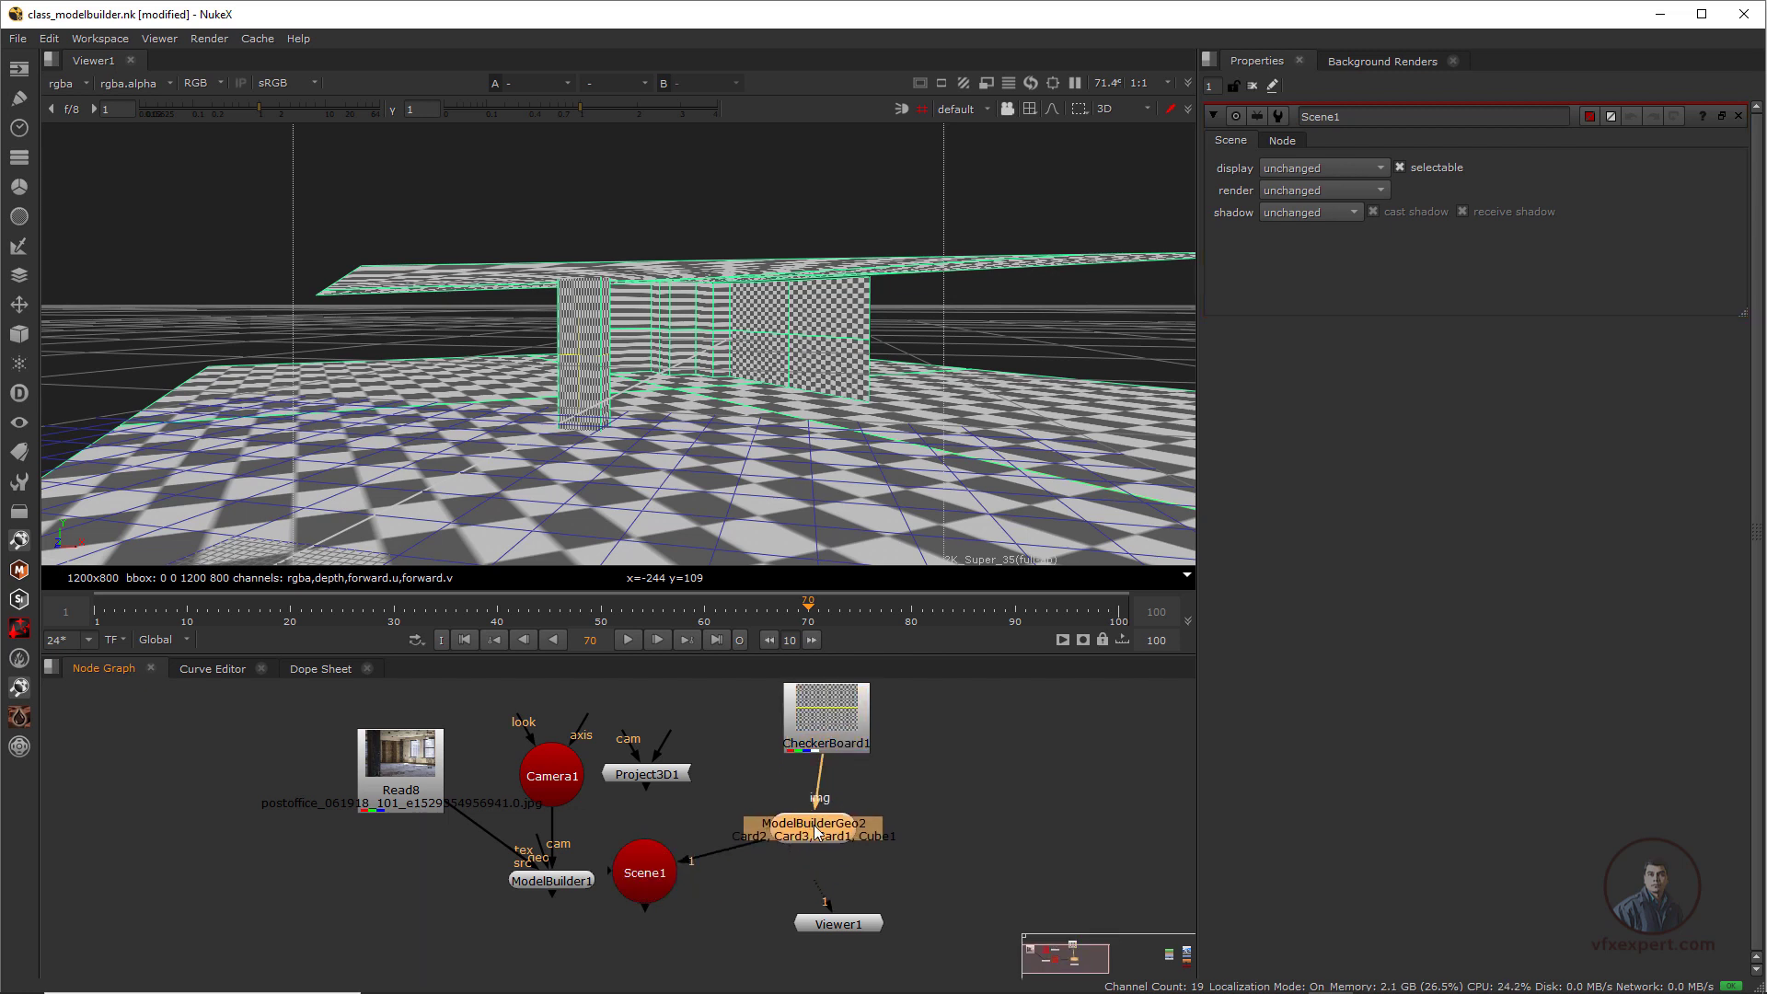
left_click_drag(818, 734, 825, 729)
left_click_drag(812, 824, 674, 851)
left_click(642, 902)
Connect the baked geometry's img input to Project3D instead of the CheckerBoard, and move the CheckerBoard aside
left_click_drag(787, 759, 659, 778)
left_click_drag(836, 712, 902, 701)
left_click(668, 777)
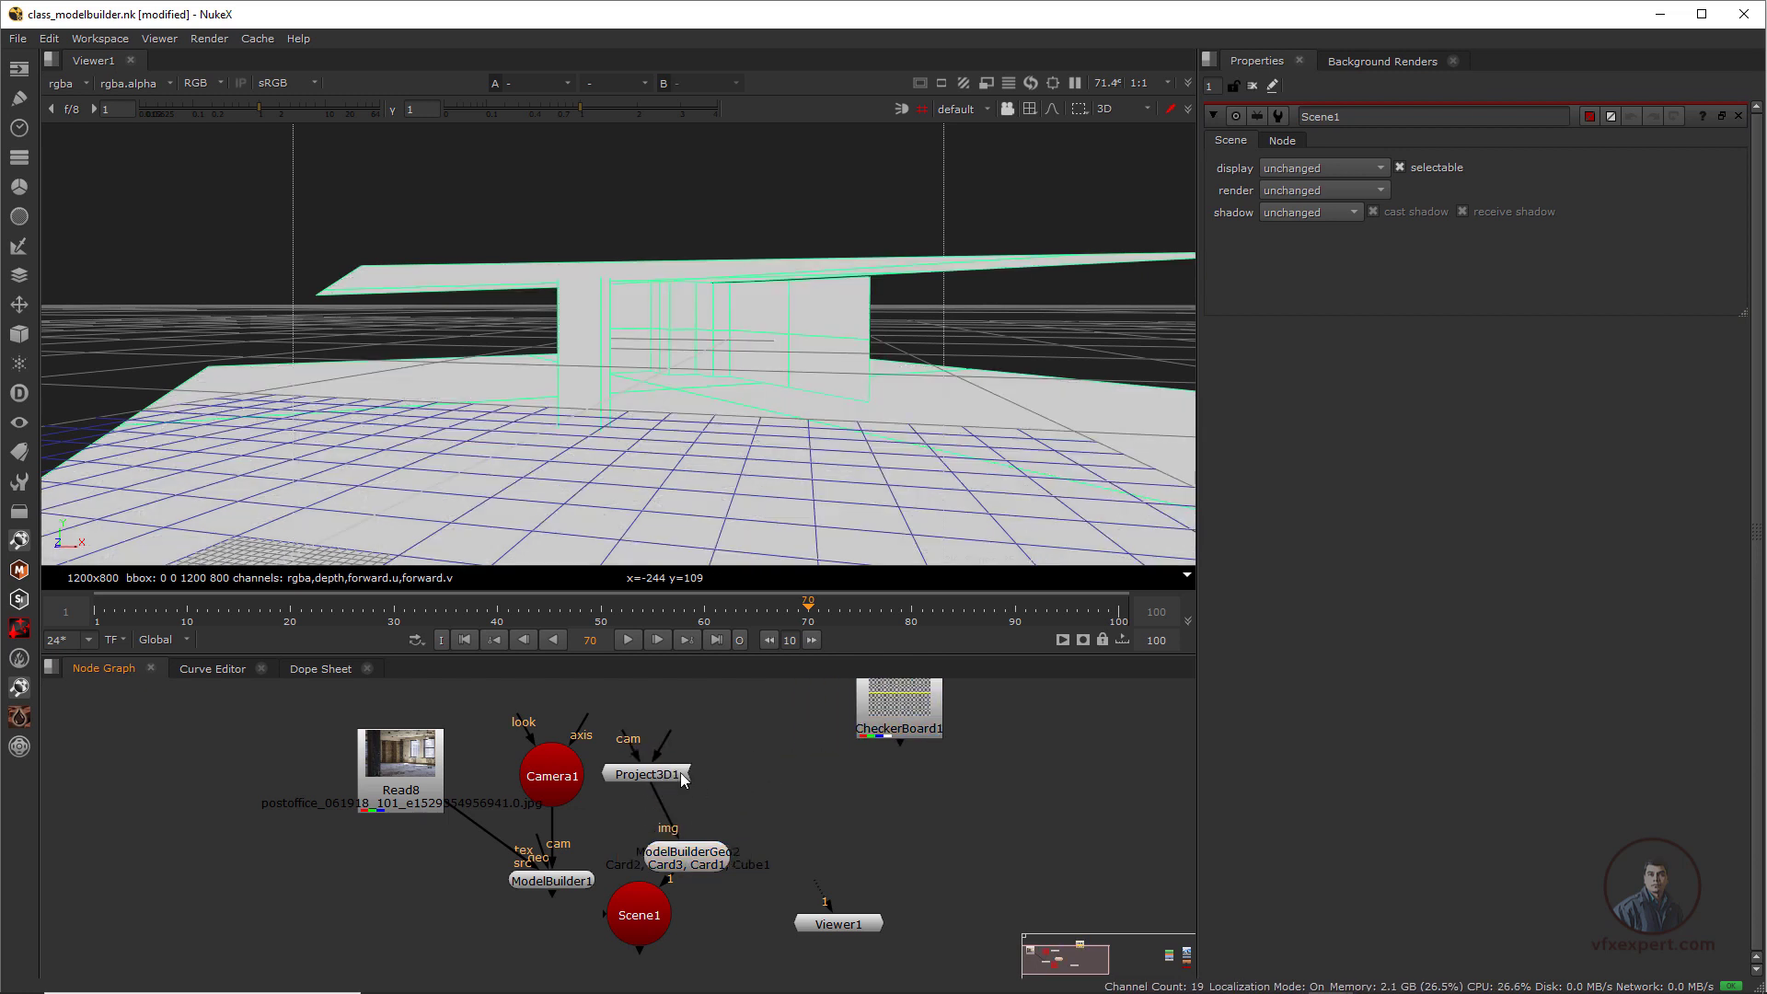
Route Read8's connection to ModelBuilder1's src input through two dots, move Read8 higher, and enlarge the node graph area
middle_click_drag(396, 838, 421, 853)
left_click(439, 825)
left_click_drag(438, 825, 444, 780)
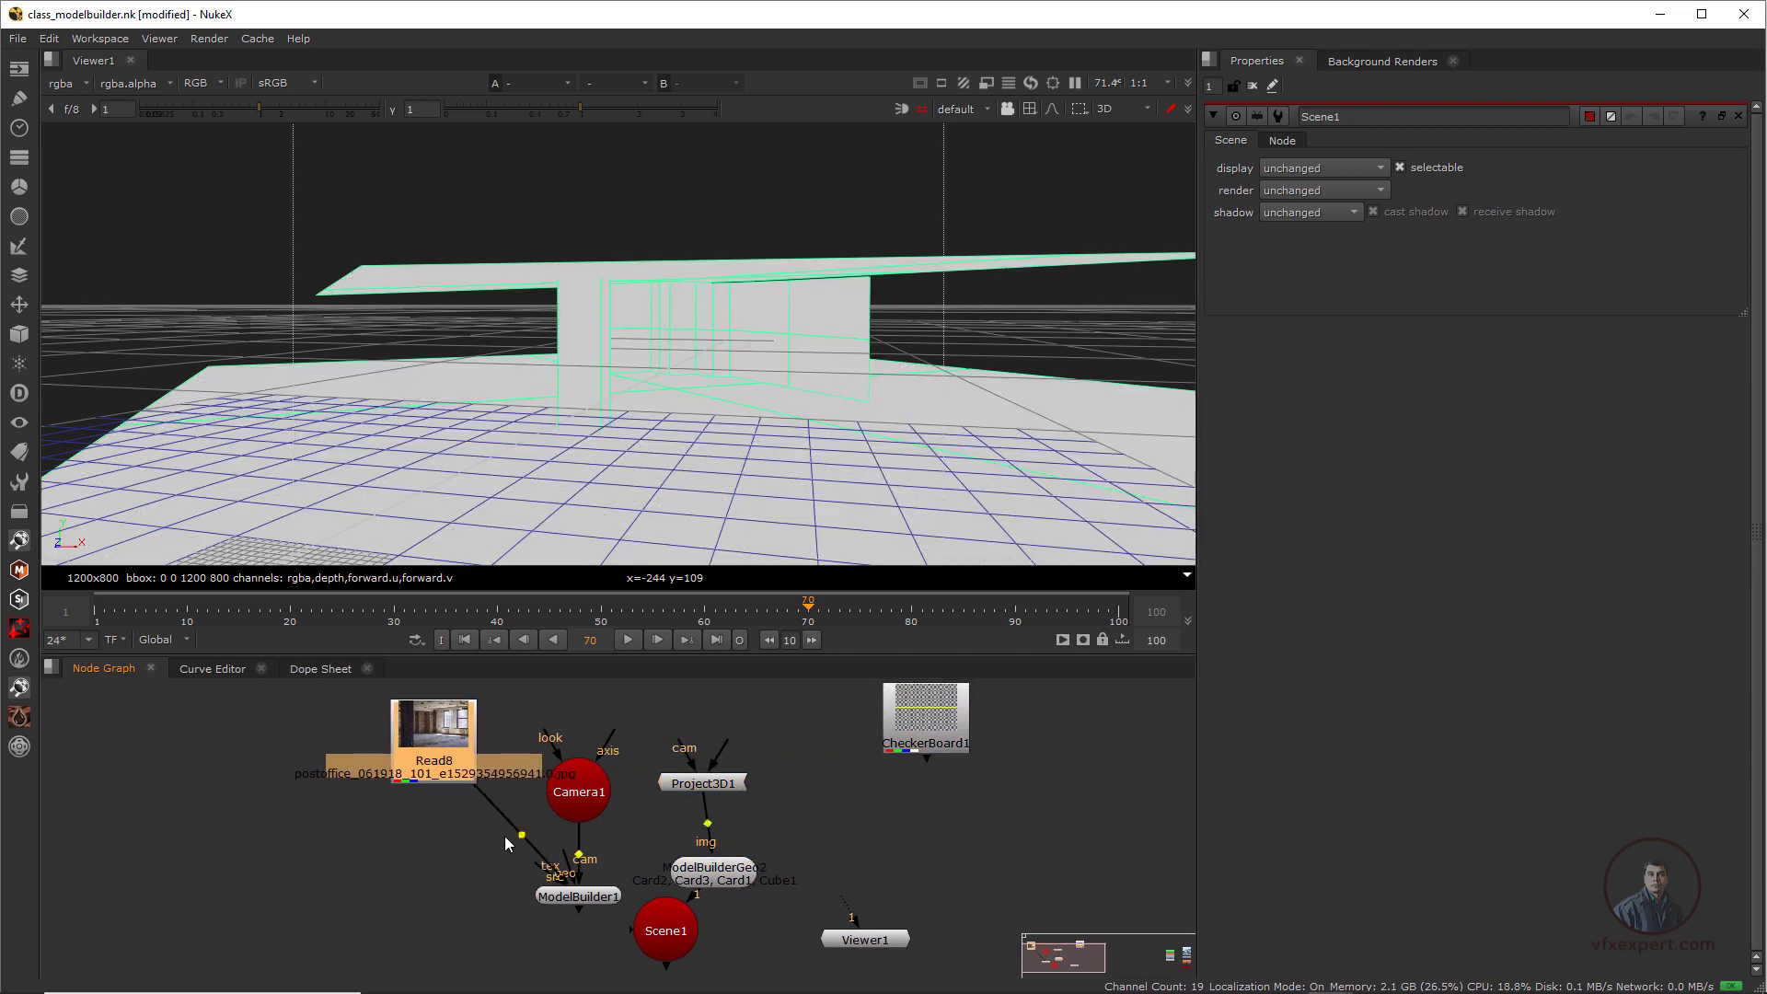
left_click_drag(521, 836, 412, 893, "ctrl")
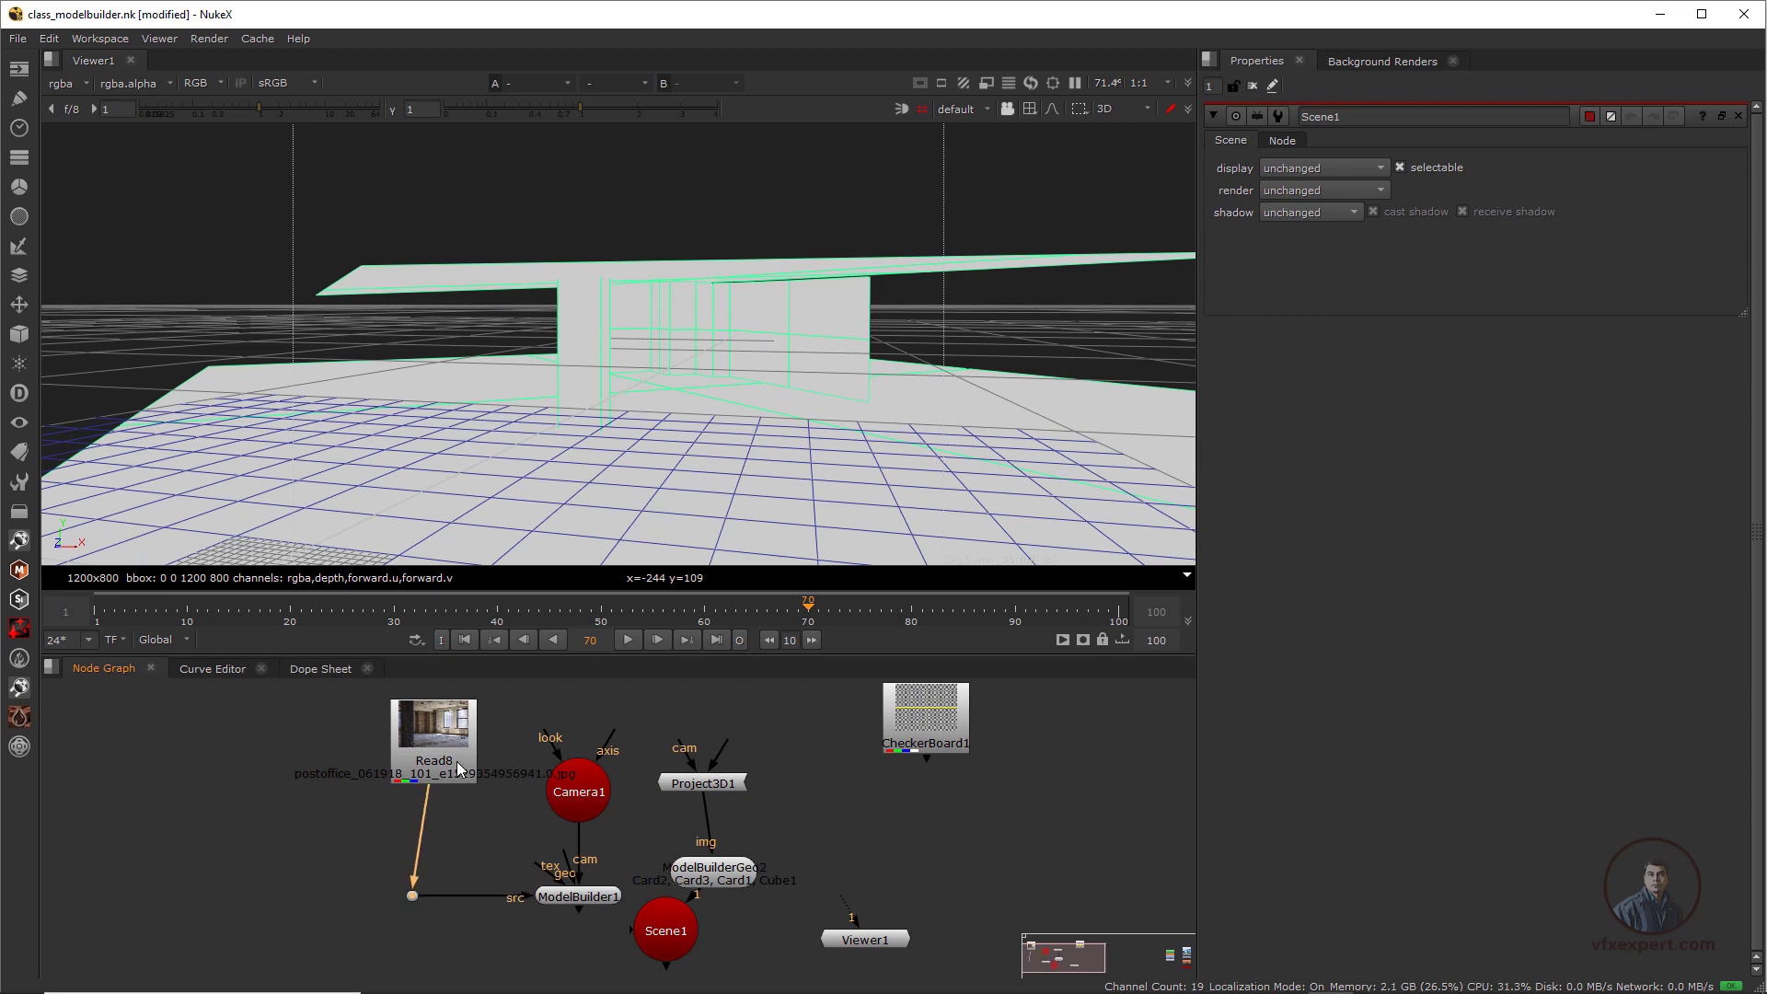
left_click_drag(461, 768, 455, 717)
middle_click_drag(451, 799, 433, 841)
left_click_drag(674, 654, 675, 499)
left_click_drag(411, 671, 401, 590)
left_click_drag(398, 735, 402, 650, "ctrl")
left_click_drag(401, 590, 401, 556)
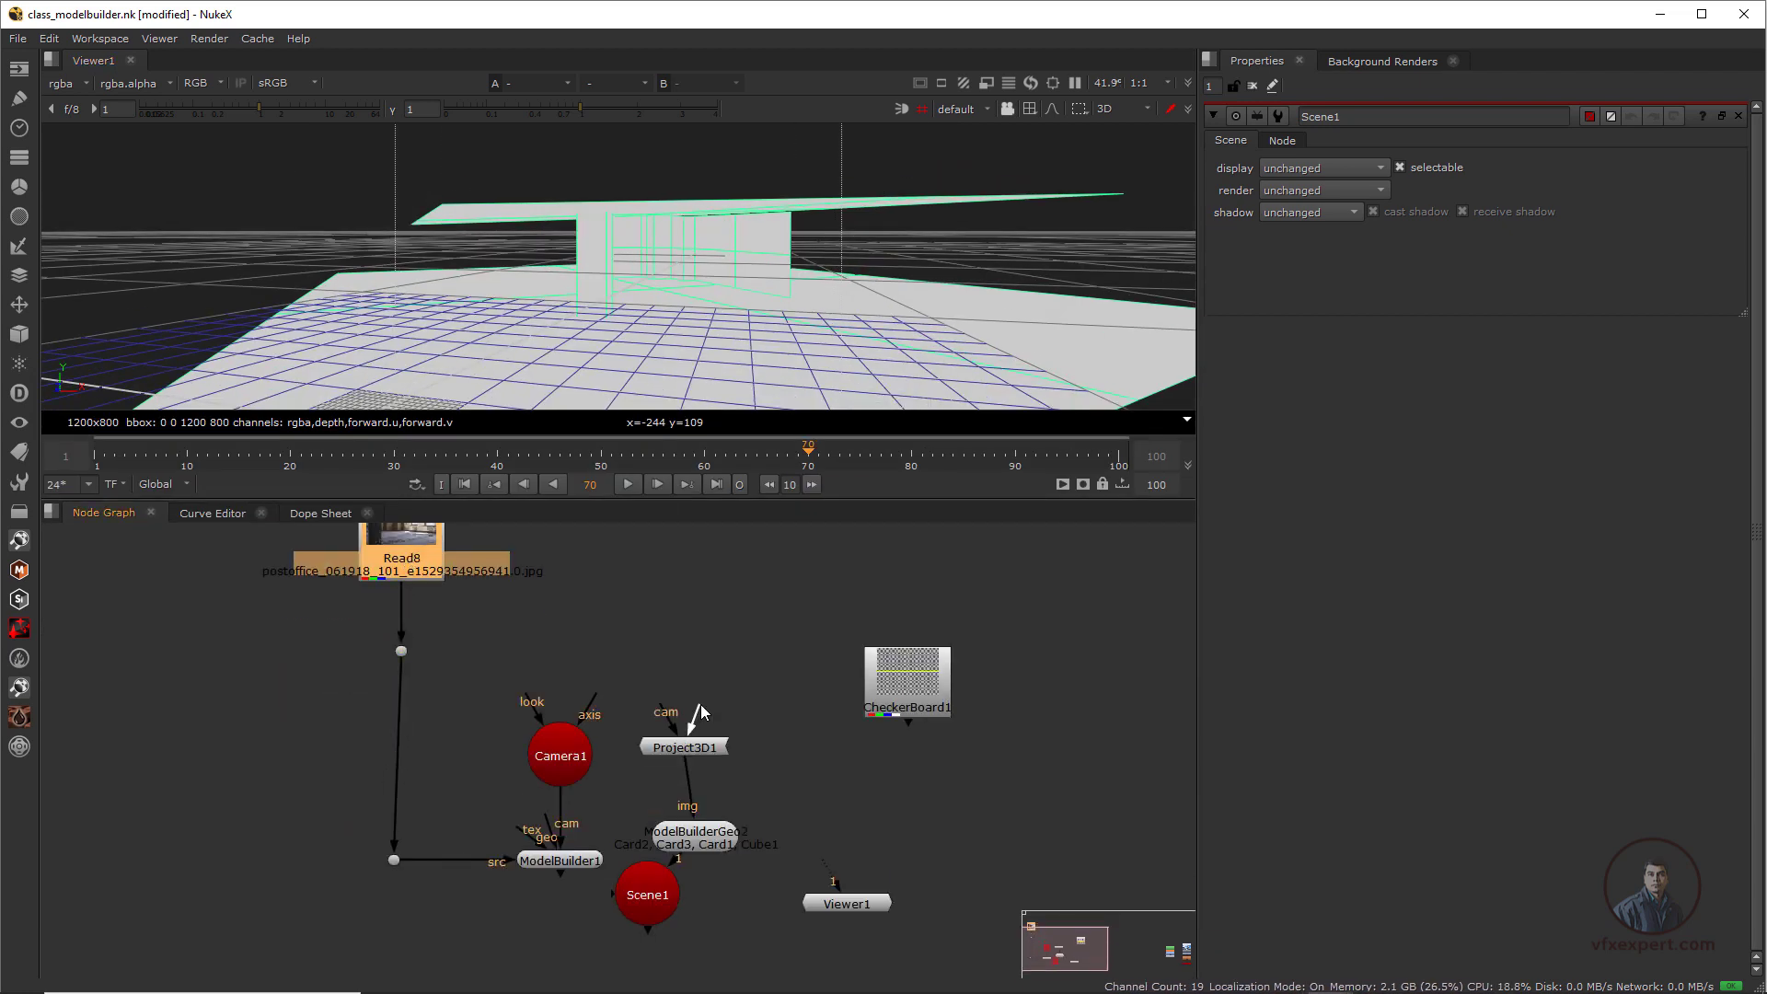
Connect Project3D's image input to Read8's upper dot through a new dot above Project3D, and reposition Camera1 beside it
left_click_drag(701, 713, 401, 650)
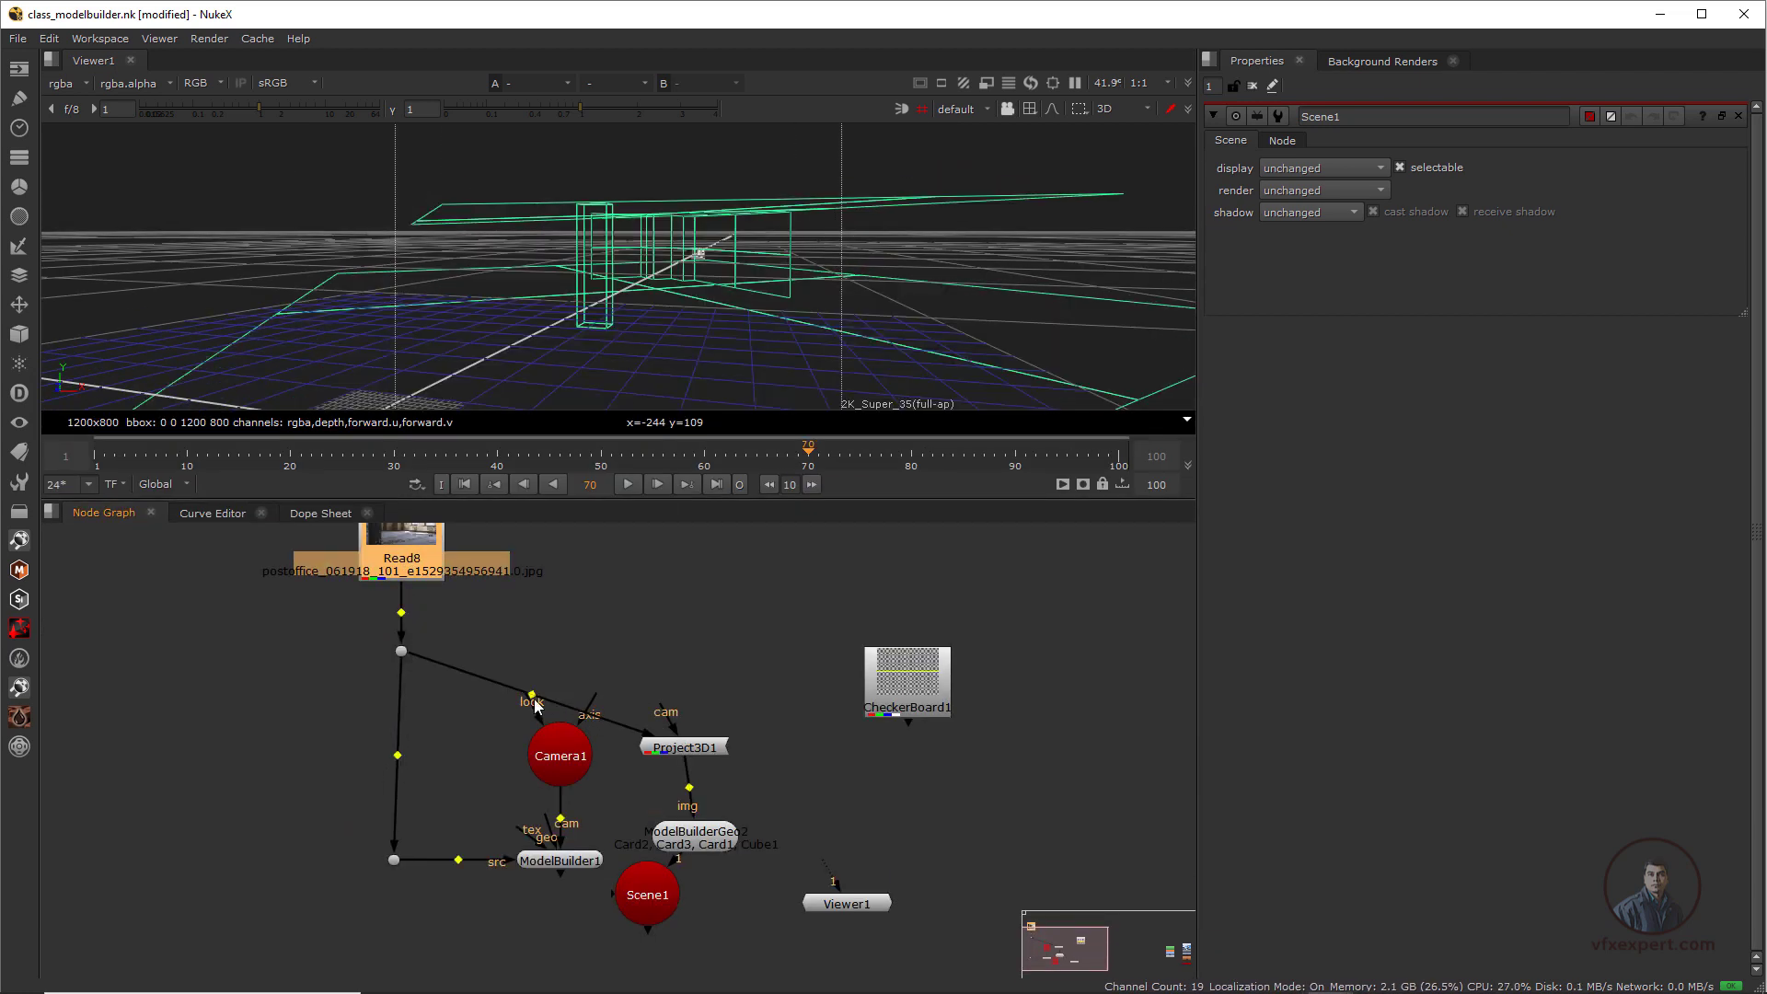
left_click_drag(679, 598, 560, 665)
scroll(537, 734, "up", 2)
left_click_drag(591, 744, 513, 782)
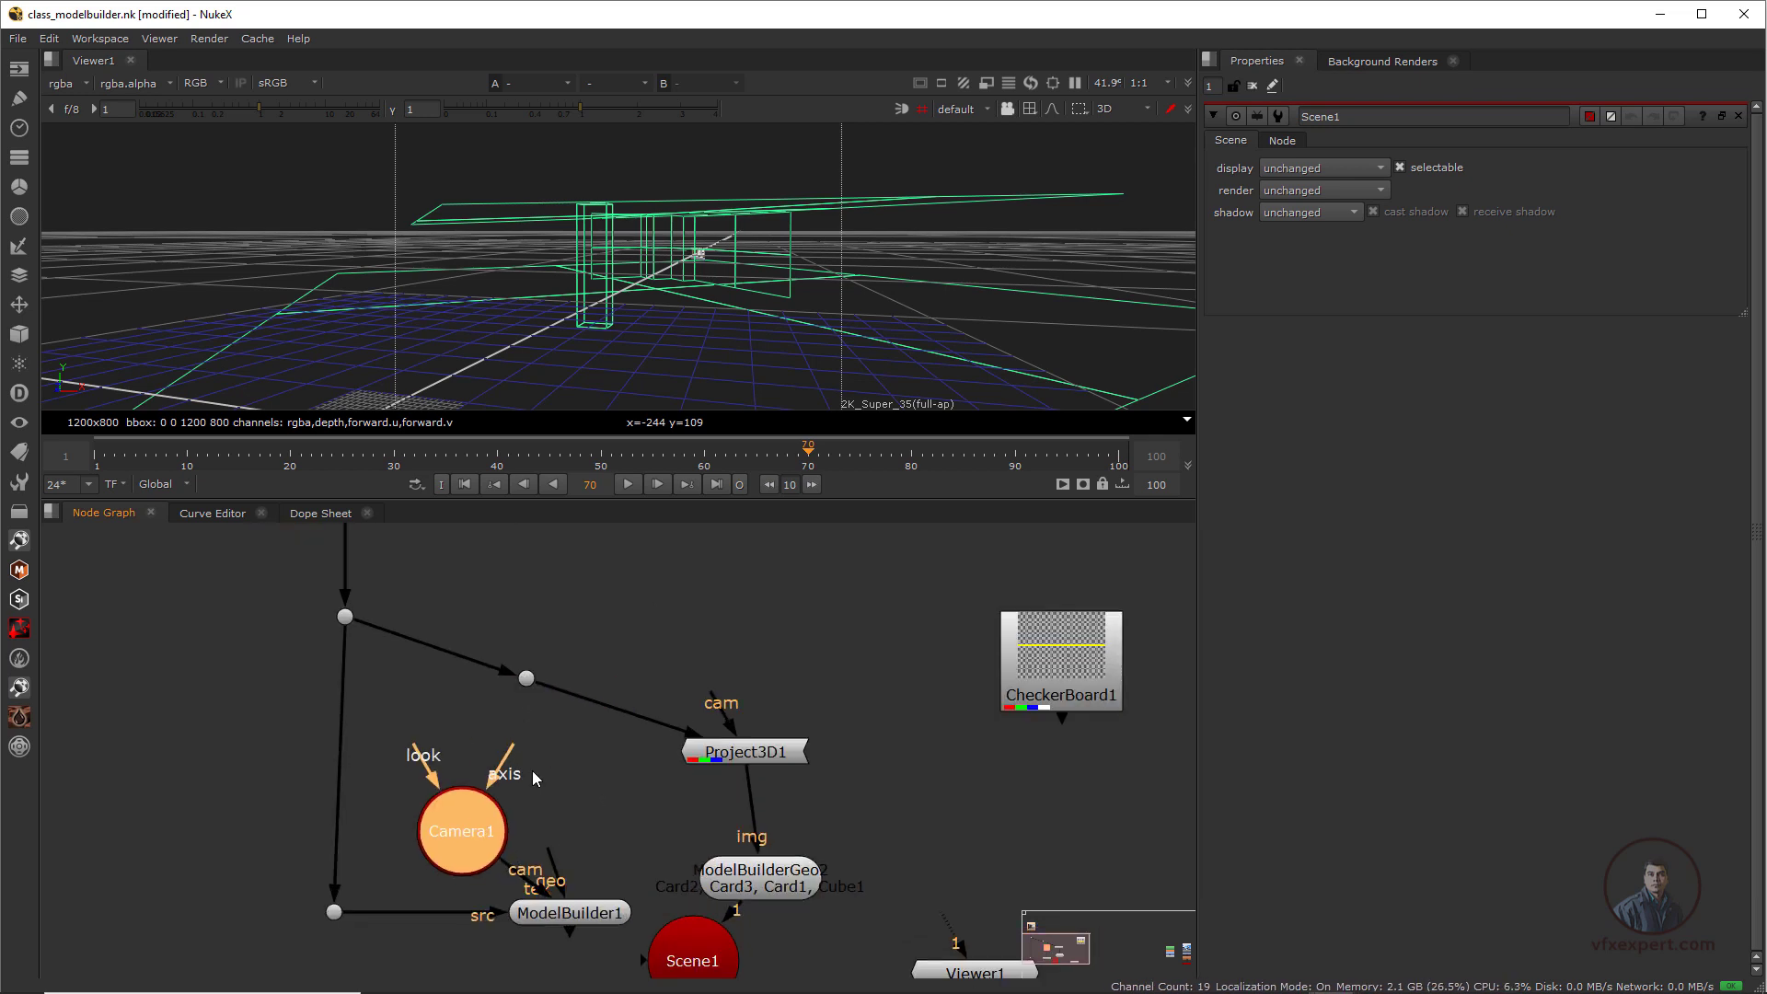
left_click_drag(526, 682, 670, 610)
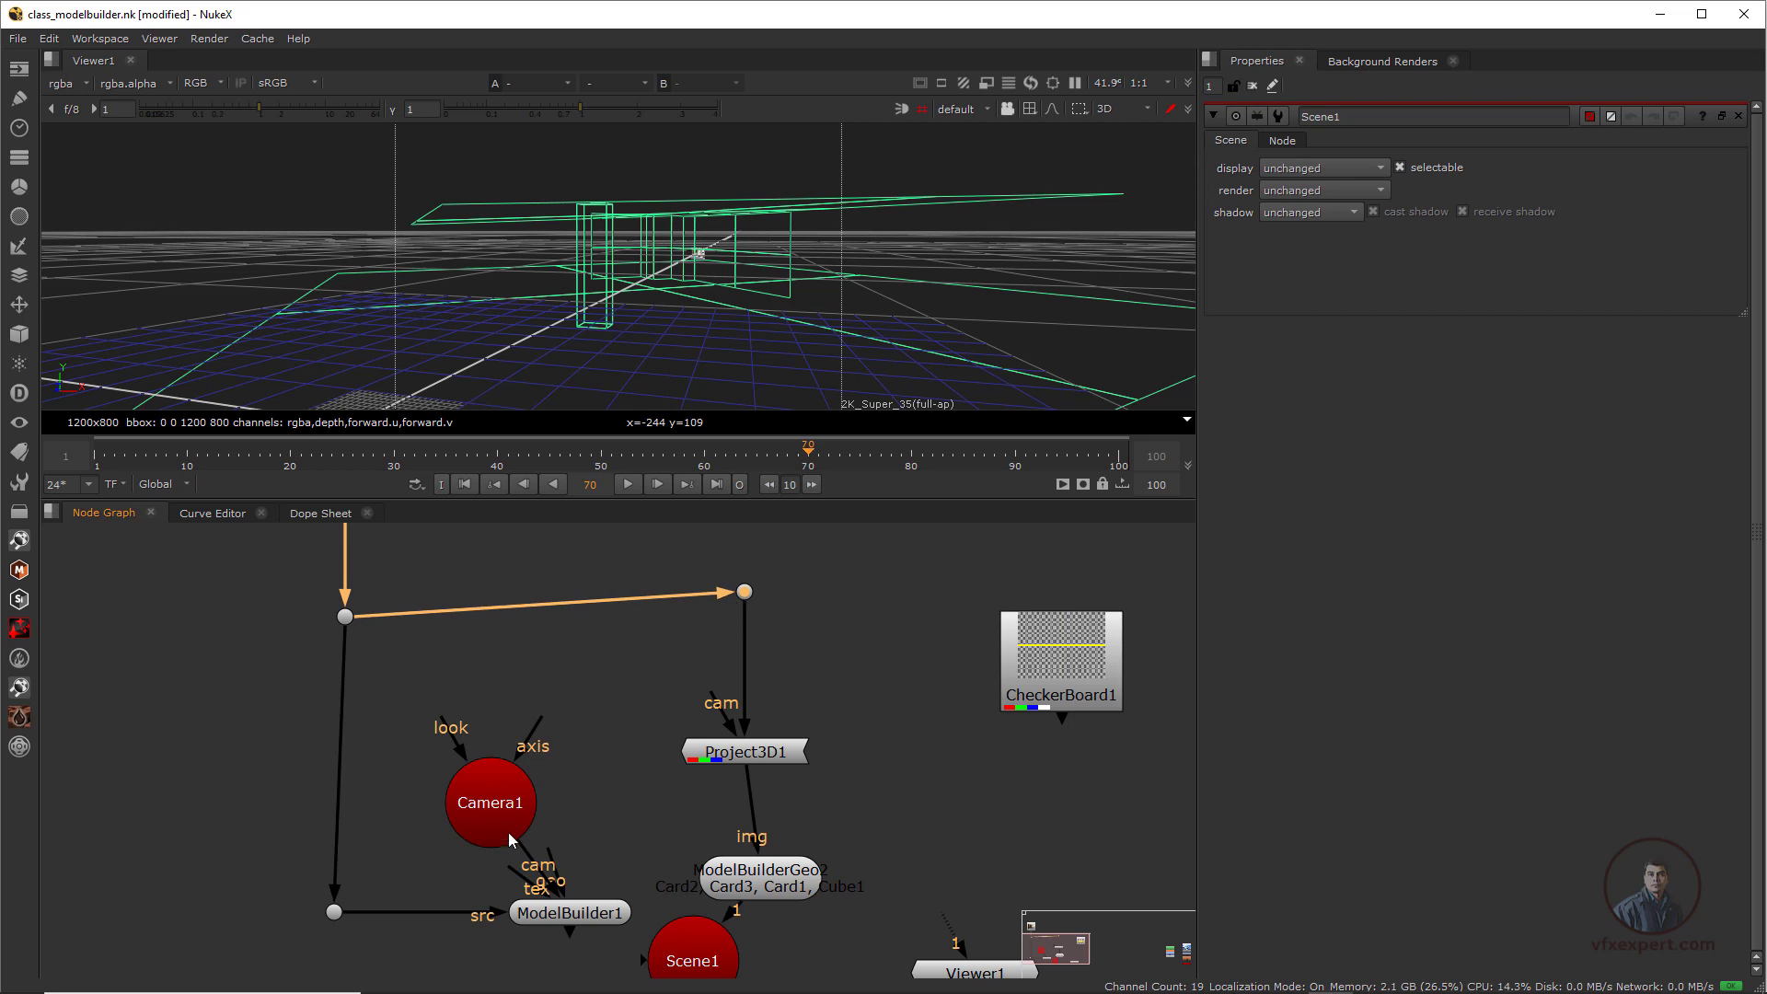
left_click_drag(508, 833, 561, 788)
left_click_drag(741, 598, 738, 631)
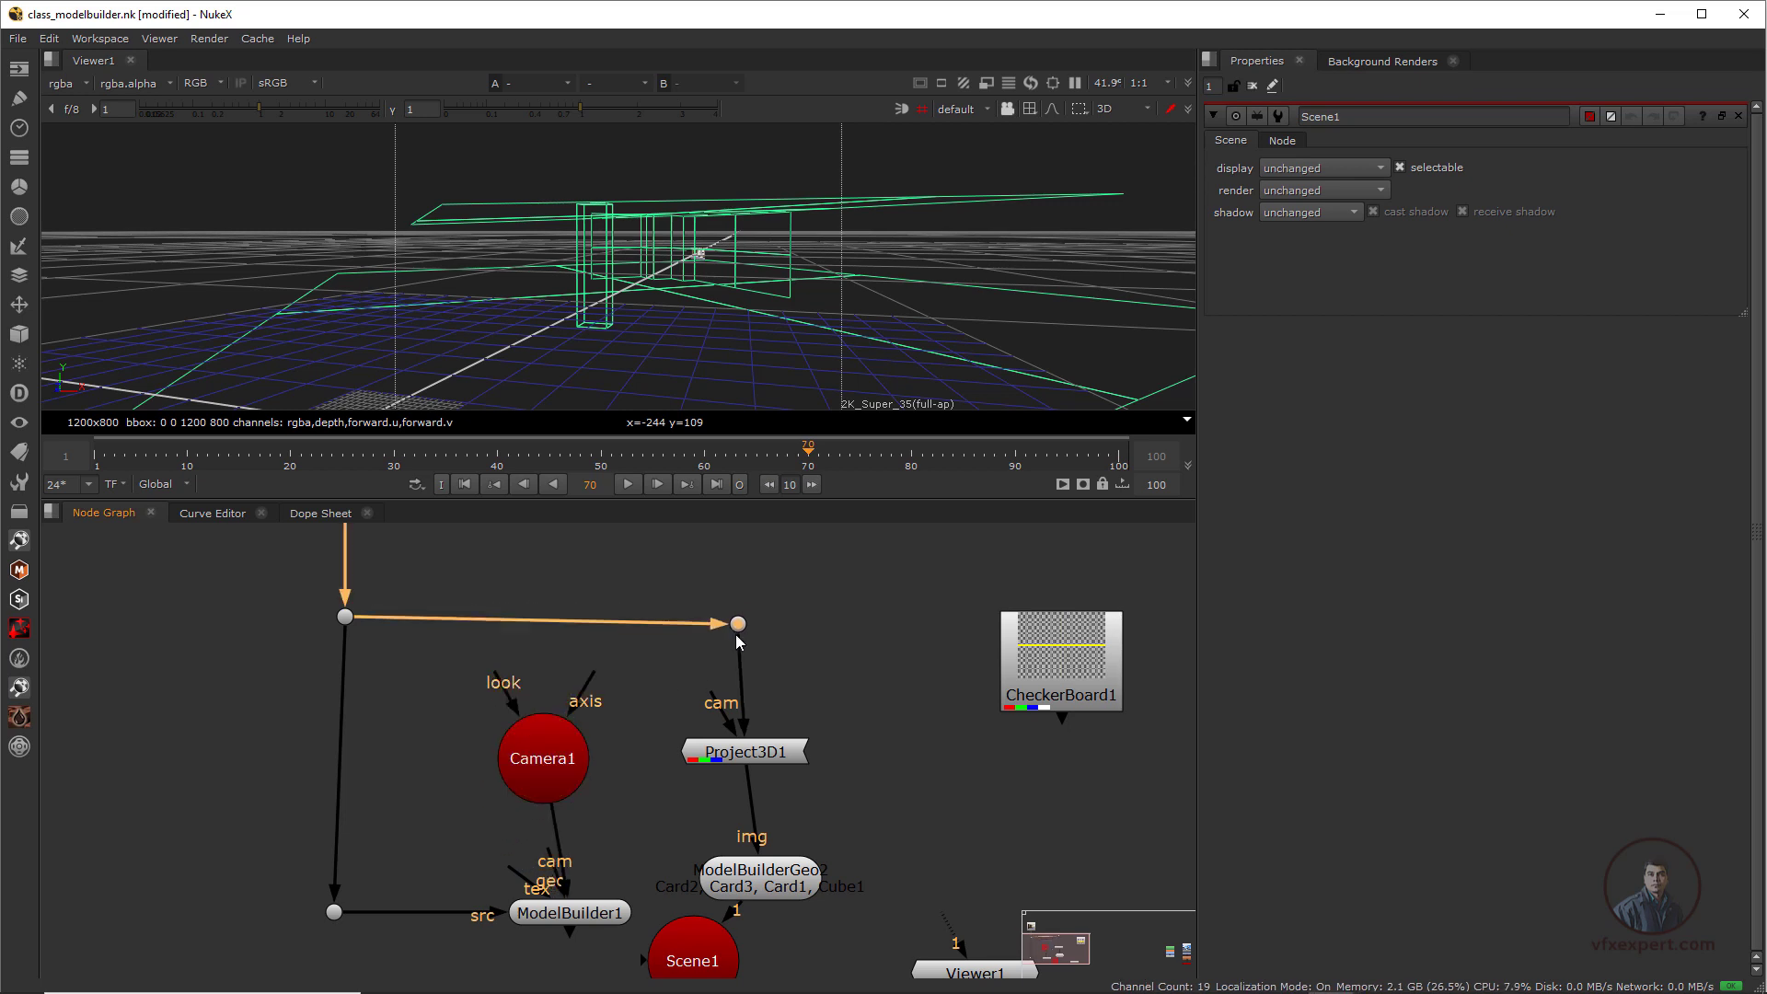
Connect Project3D's cam input to Camera1, tidy the node layout, and inspect the projected photo inside the room
left_click_drag(720, 708, 569, 752)
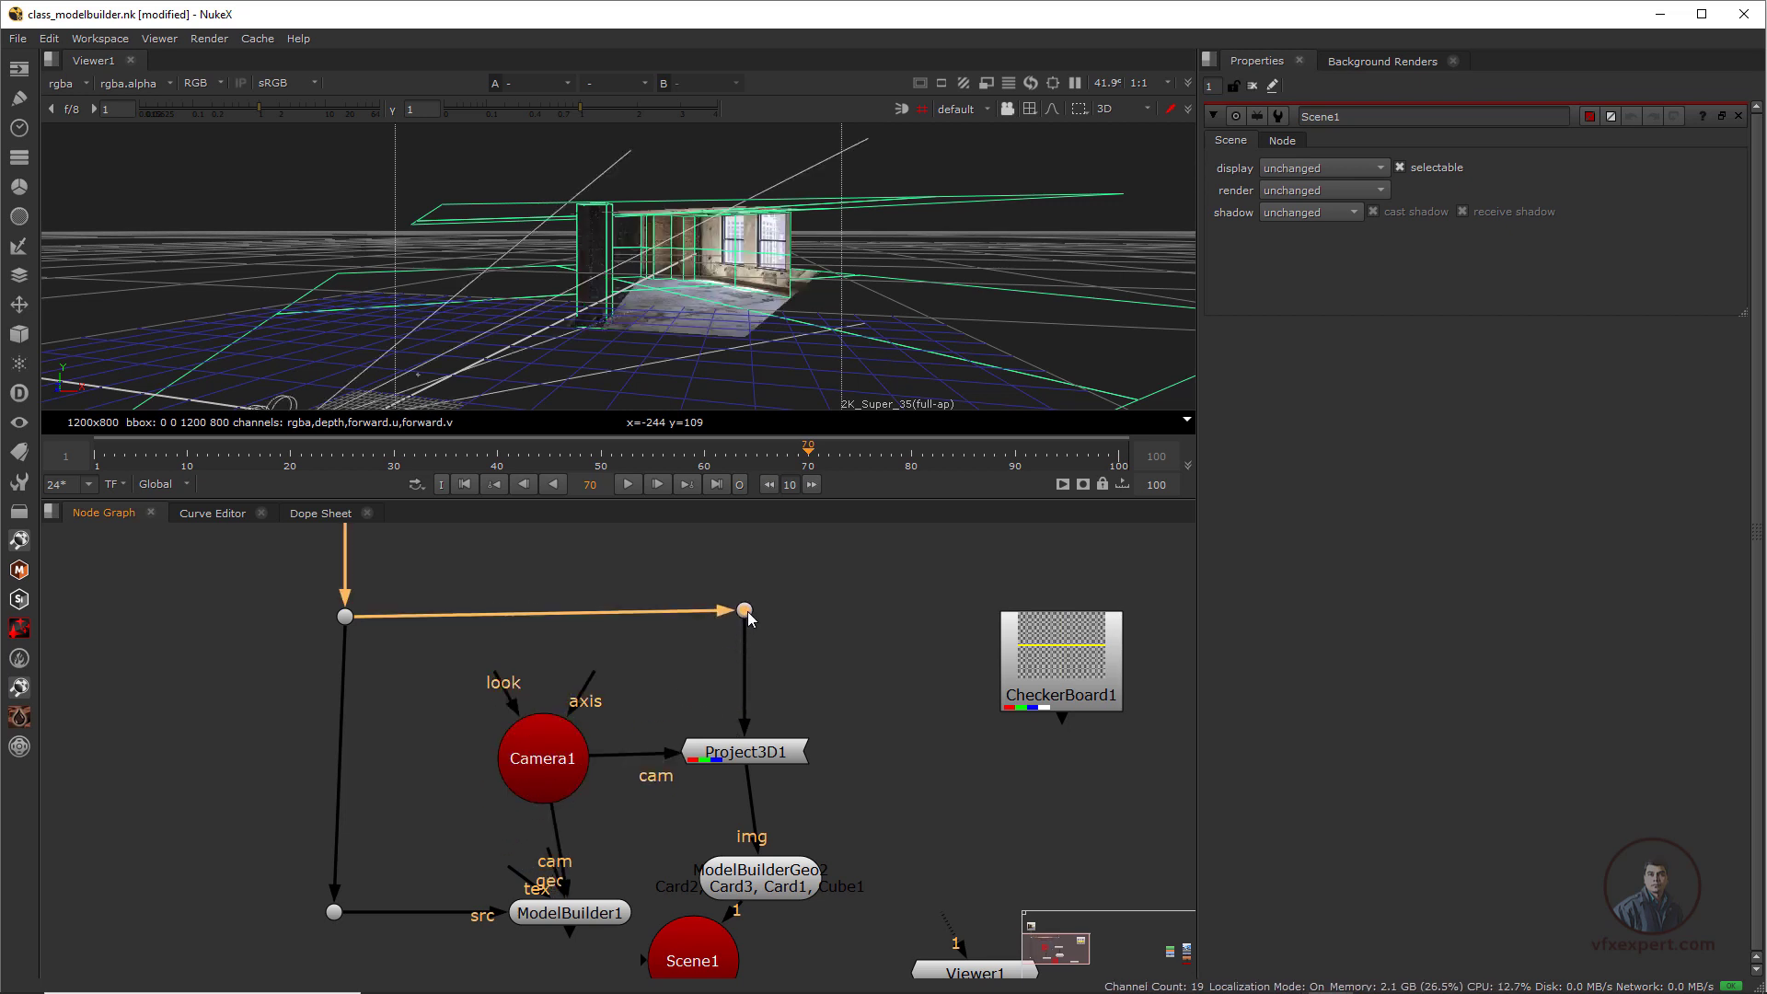
left_click_drag(767, 878, 750, 872)
middle_click_drag(818, 831, 822, 775)
scroll(736, 787, "down", 2)
middle_click_drag(477, 845, 486, 936)
left_click_drag(467, 928, 472, 926)
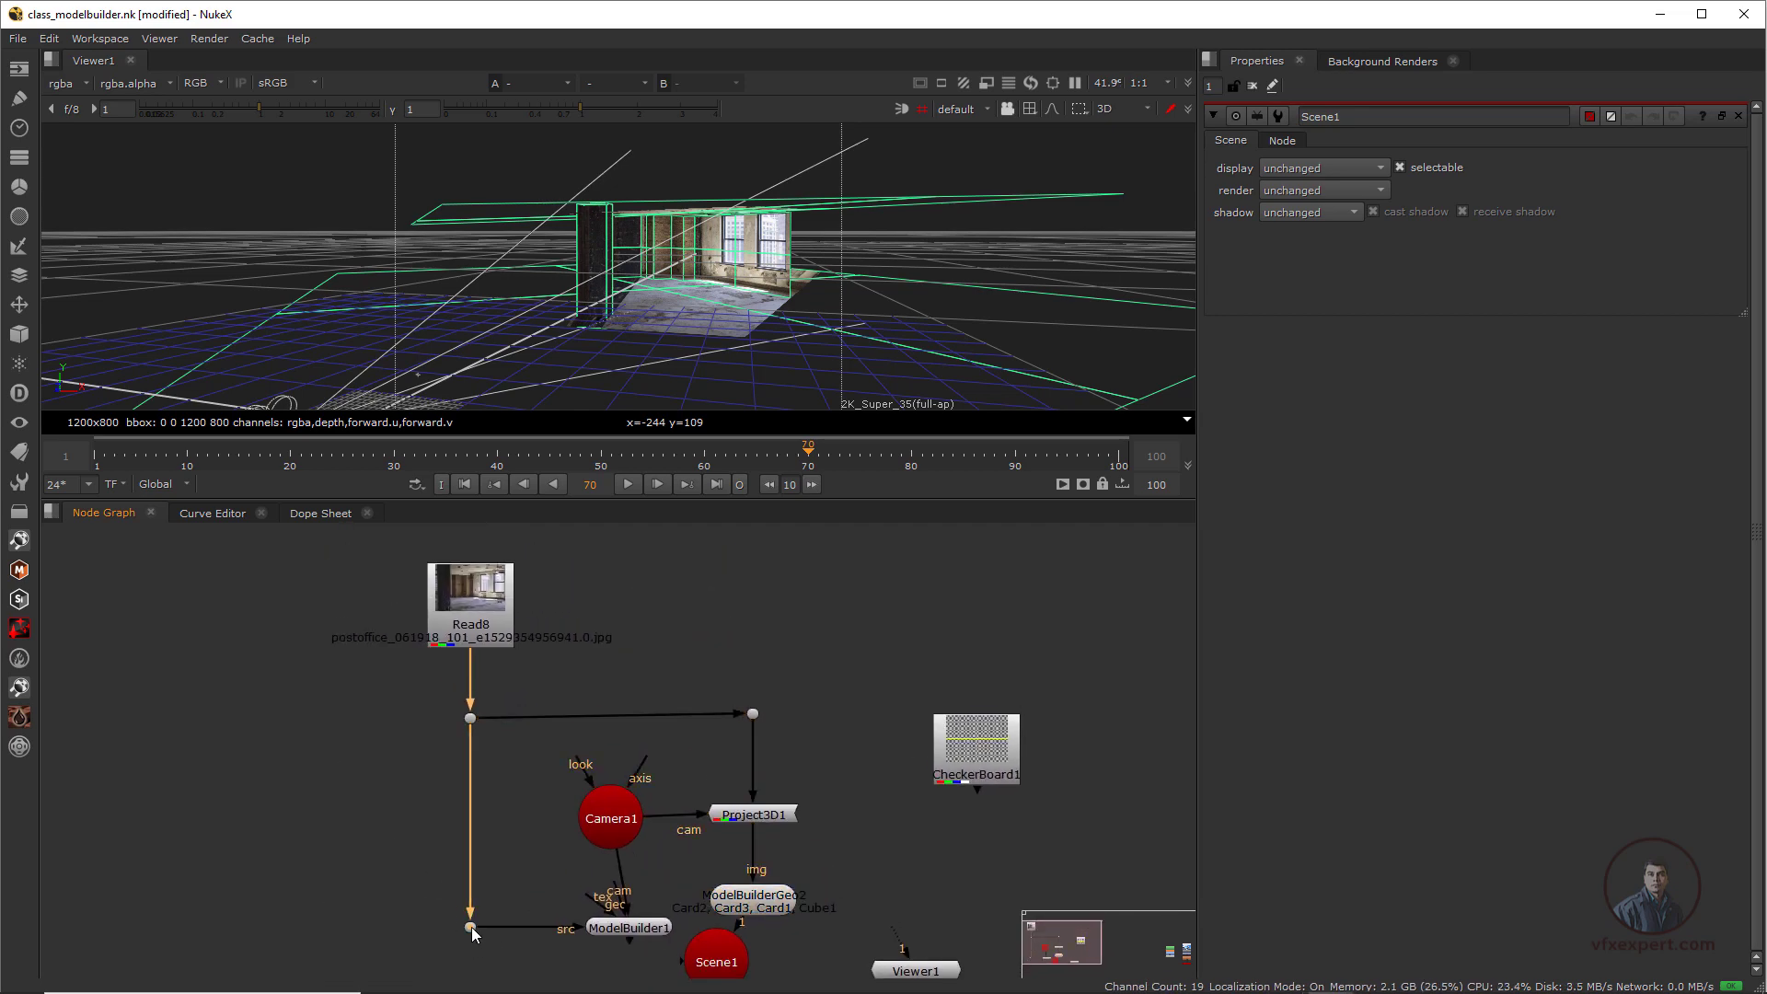
scroll(811, 285, "up", 10)
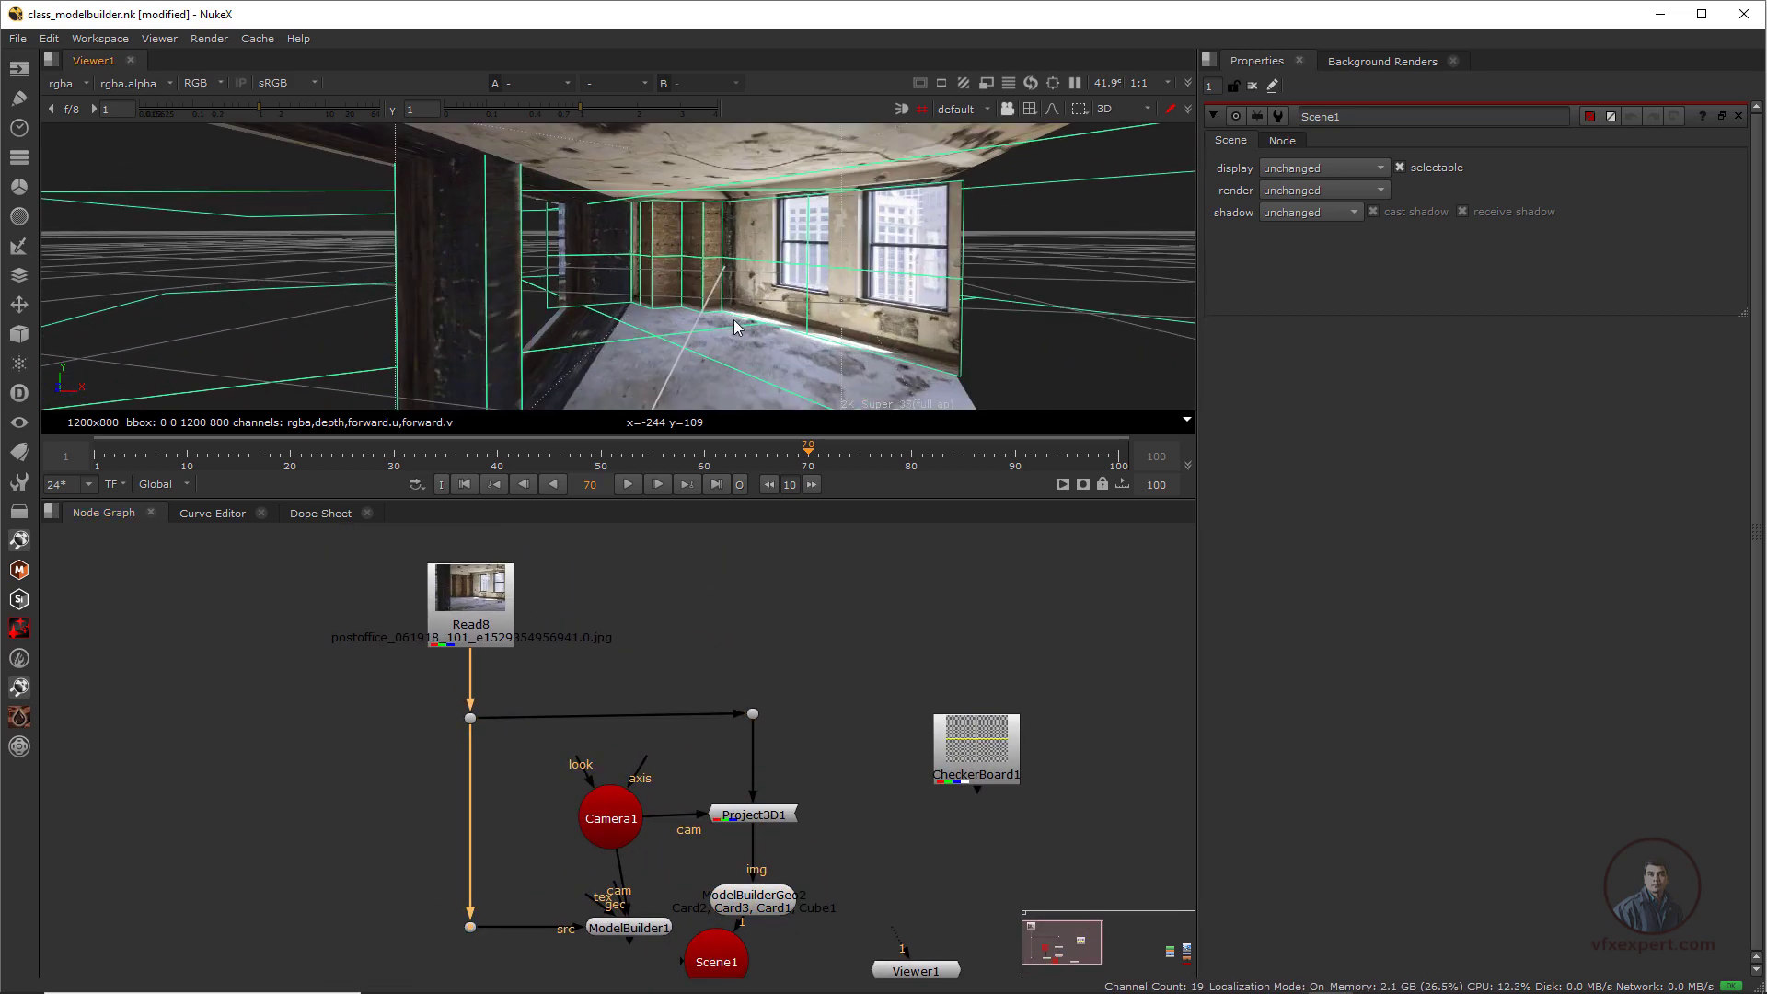
Inspect the projected photo on the room geometry and move Viewer1 directly below Scene1
right_click_drag(739, 327, 725, 285, "alt")
scroll(720, 287, "down", 8)
scroll(708, 302, "up", 7)
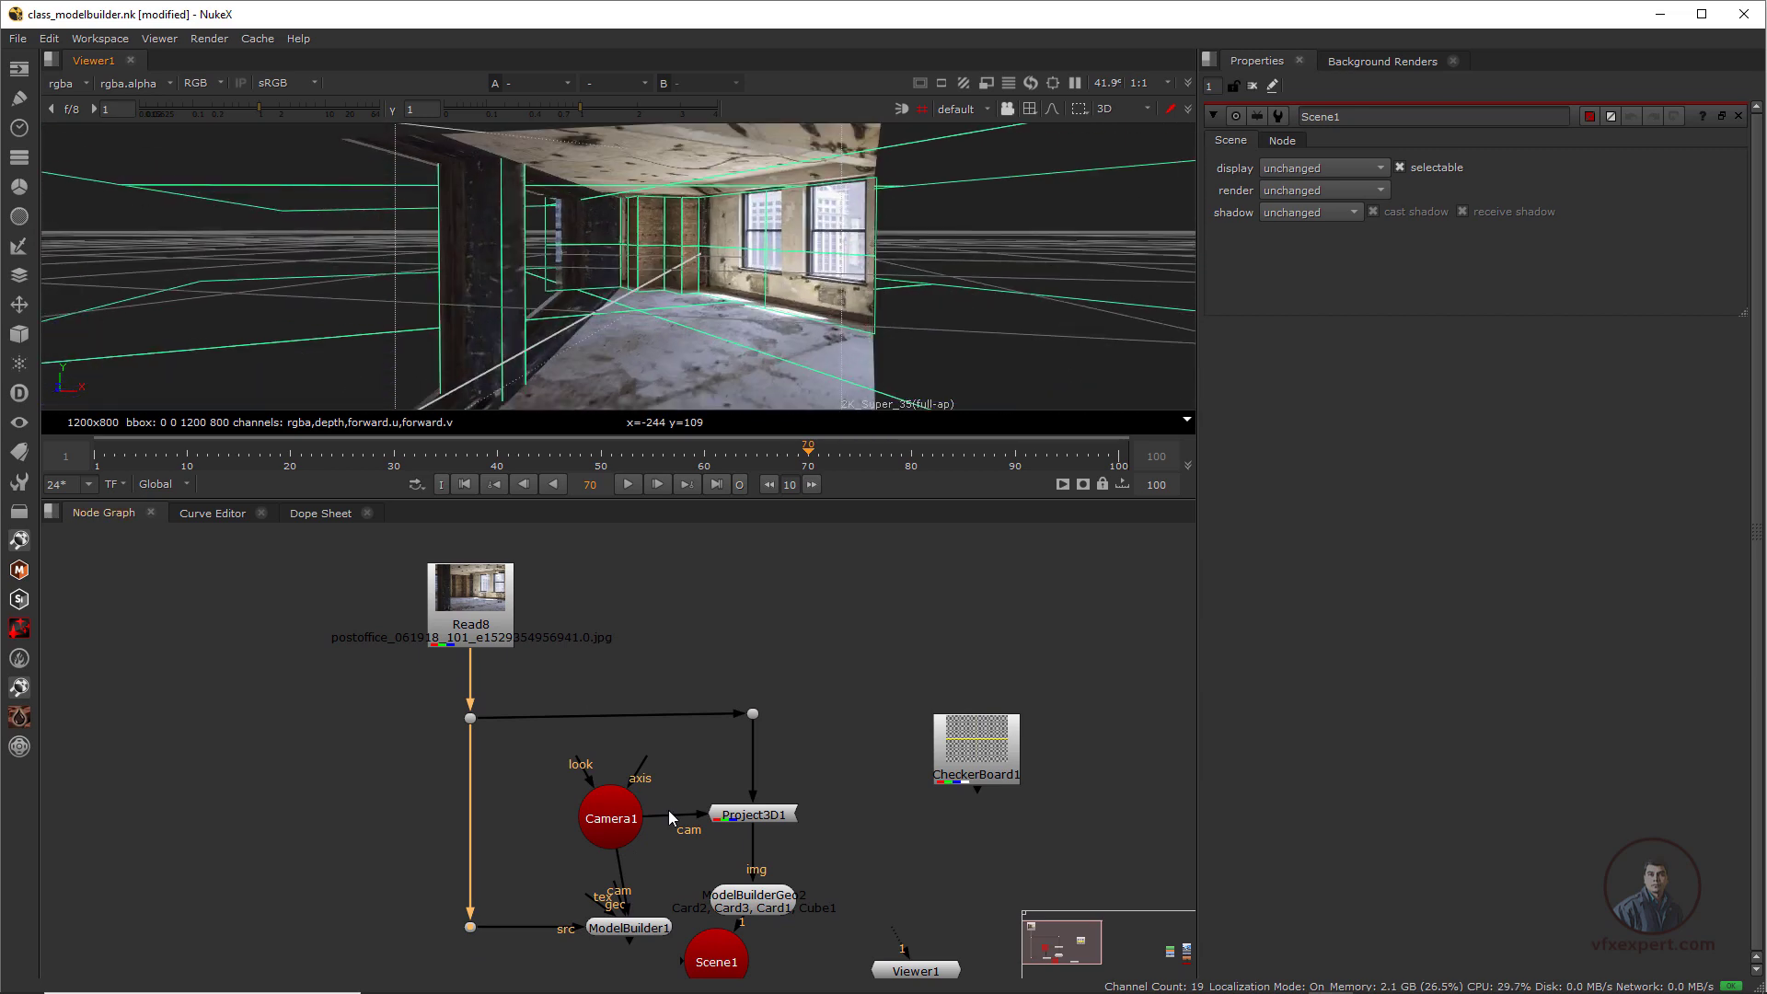
scroll(737, 861, "down", 3)
middle_click_drag(744, 870, 690, 784)
scroll(691, 783, "up", 3)
left_click_drag(839, 861, 644, 983)
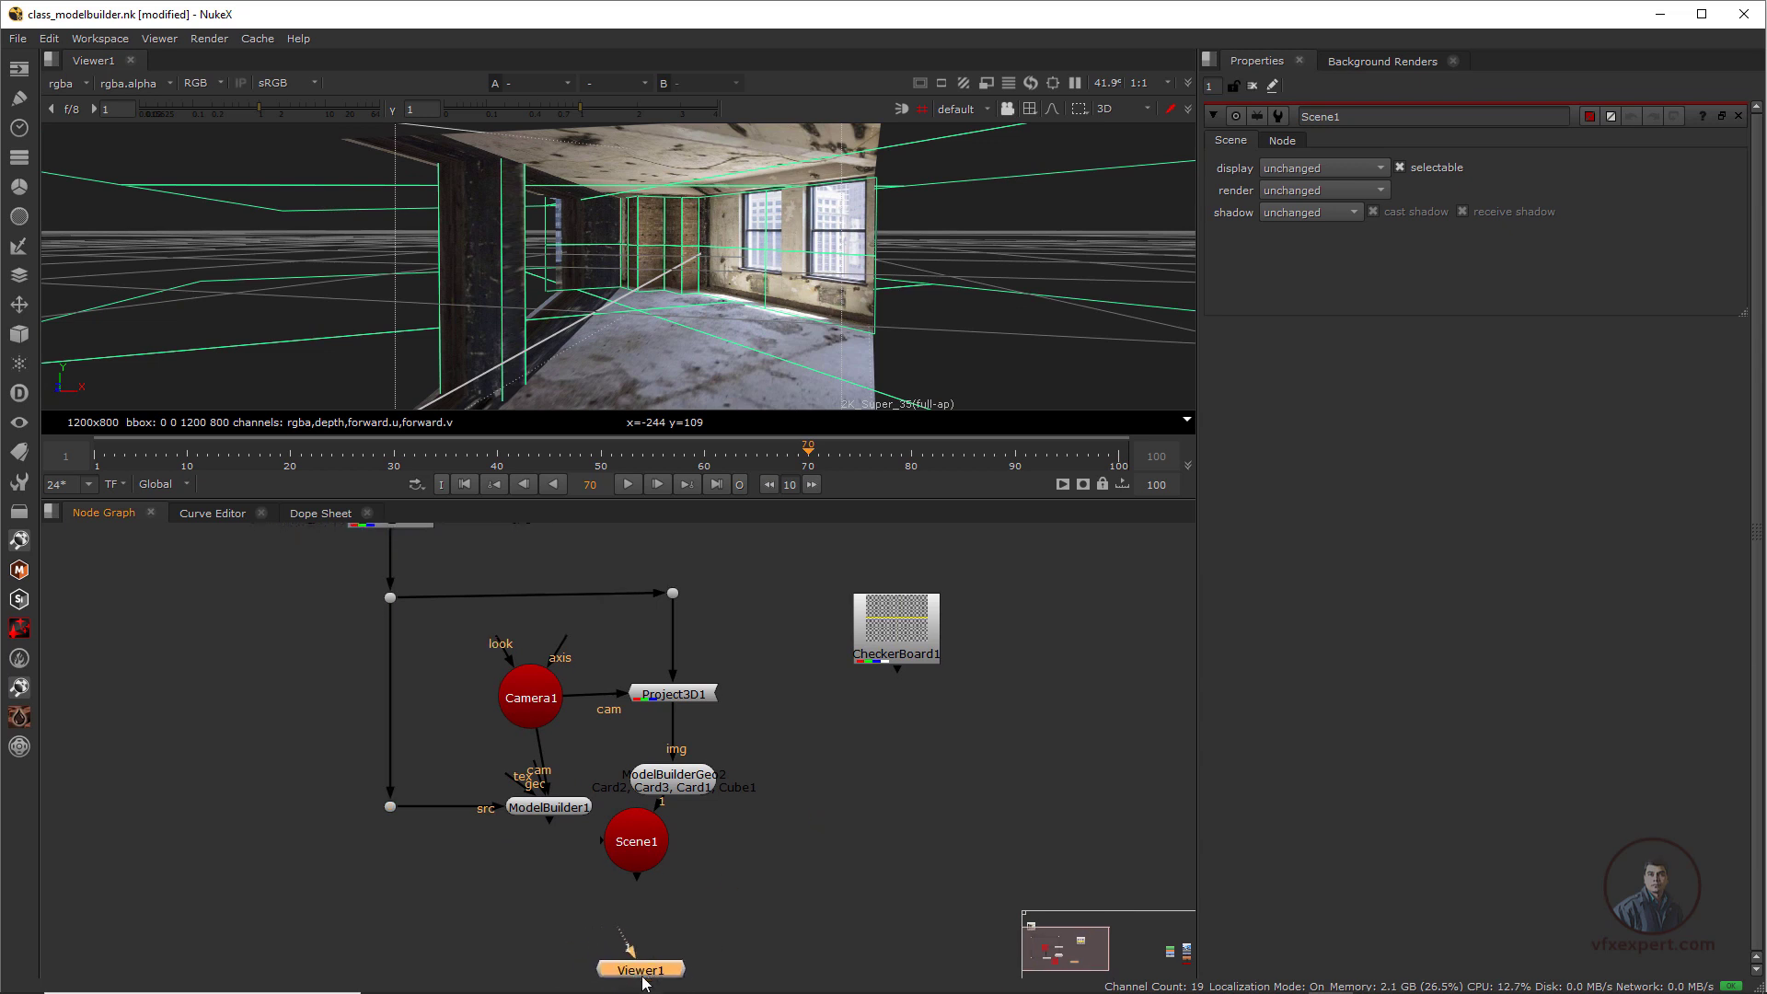
Add a ScanlineRender node fed by Scene1 through its obj/scn input and place it between Scene1 and Viewer1
left_click(643, 871)
scroll(682, 882, "up", 2)
middle_click_drag(682, 882, 688, 816)
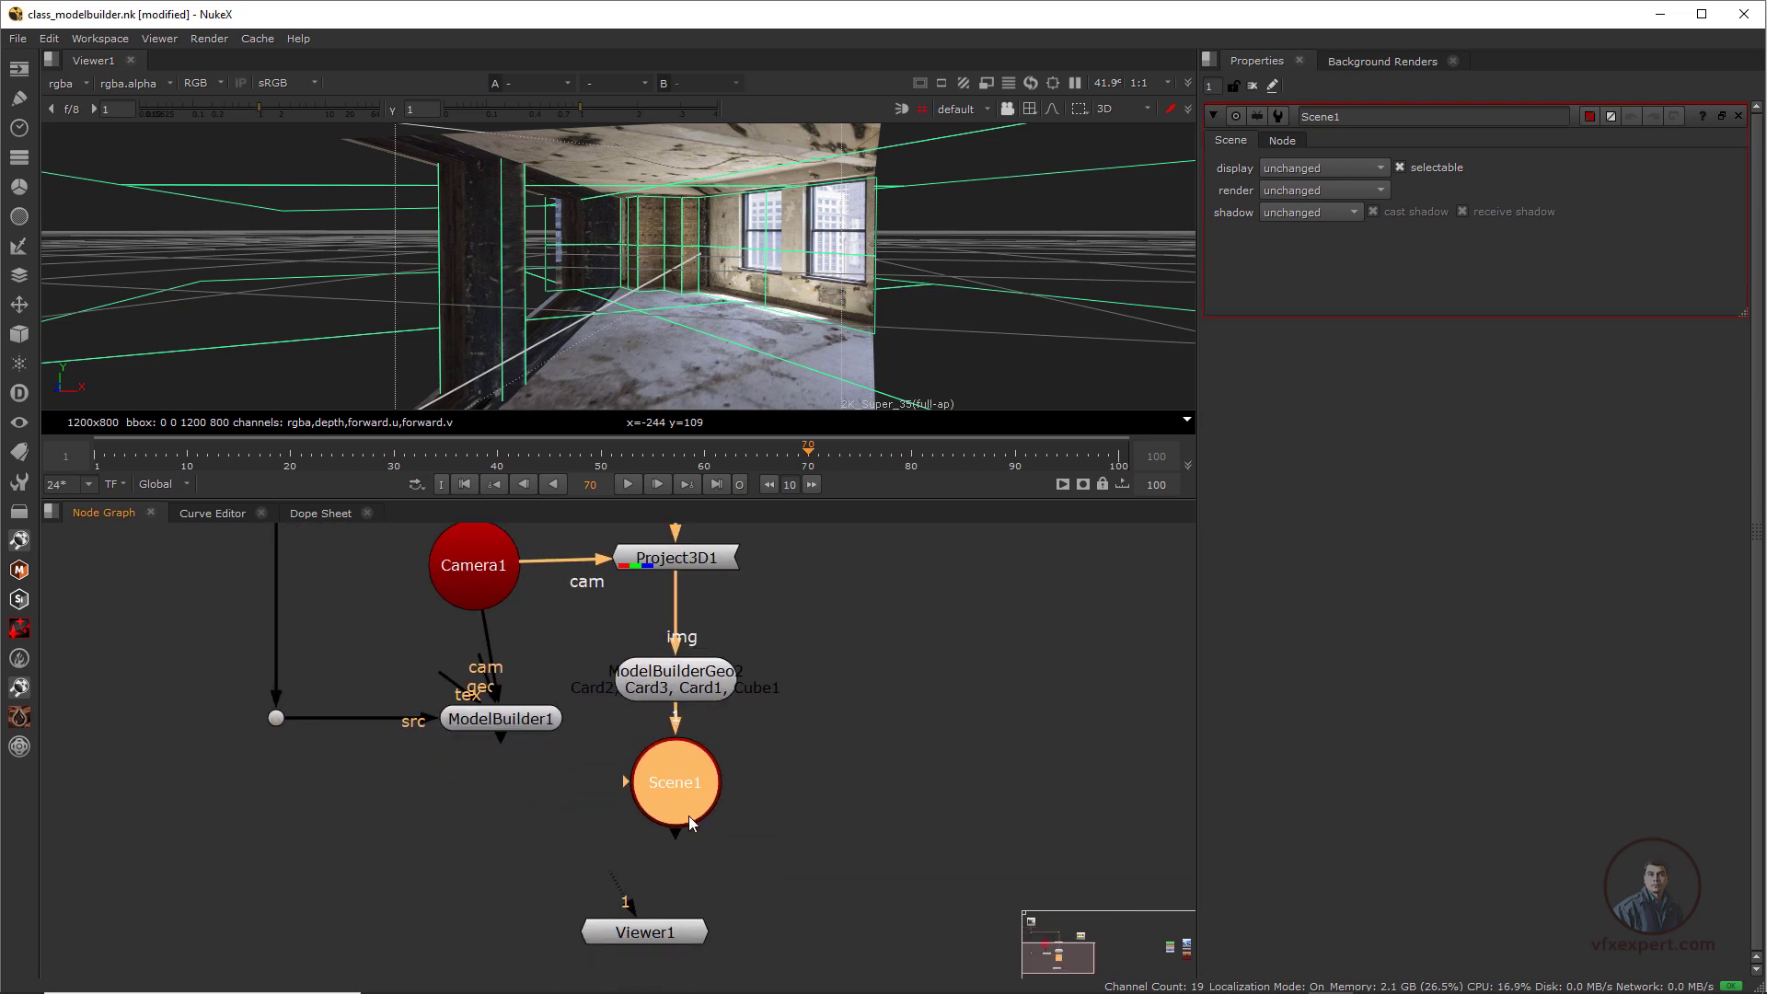
left_click(19, 334)
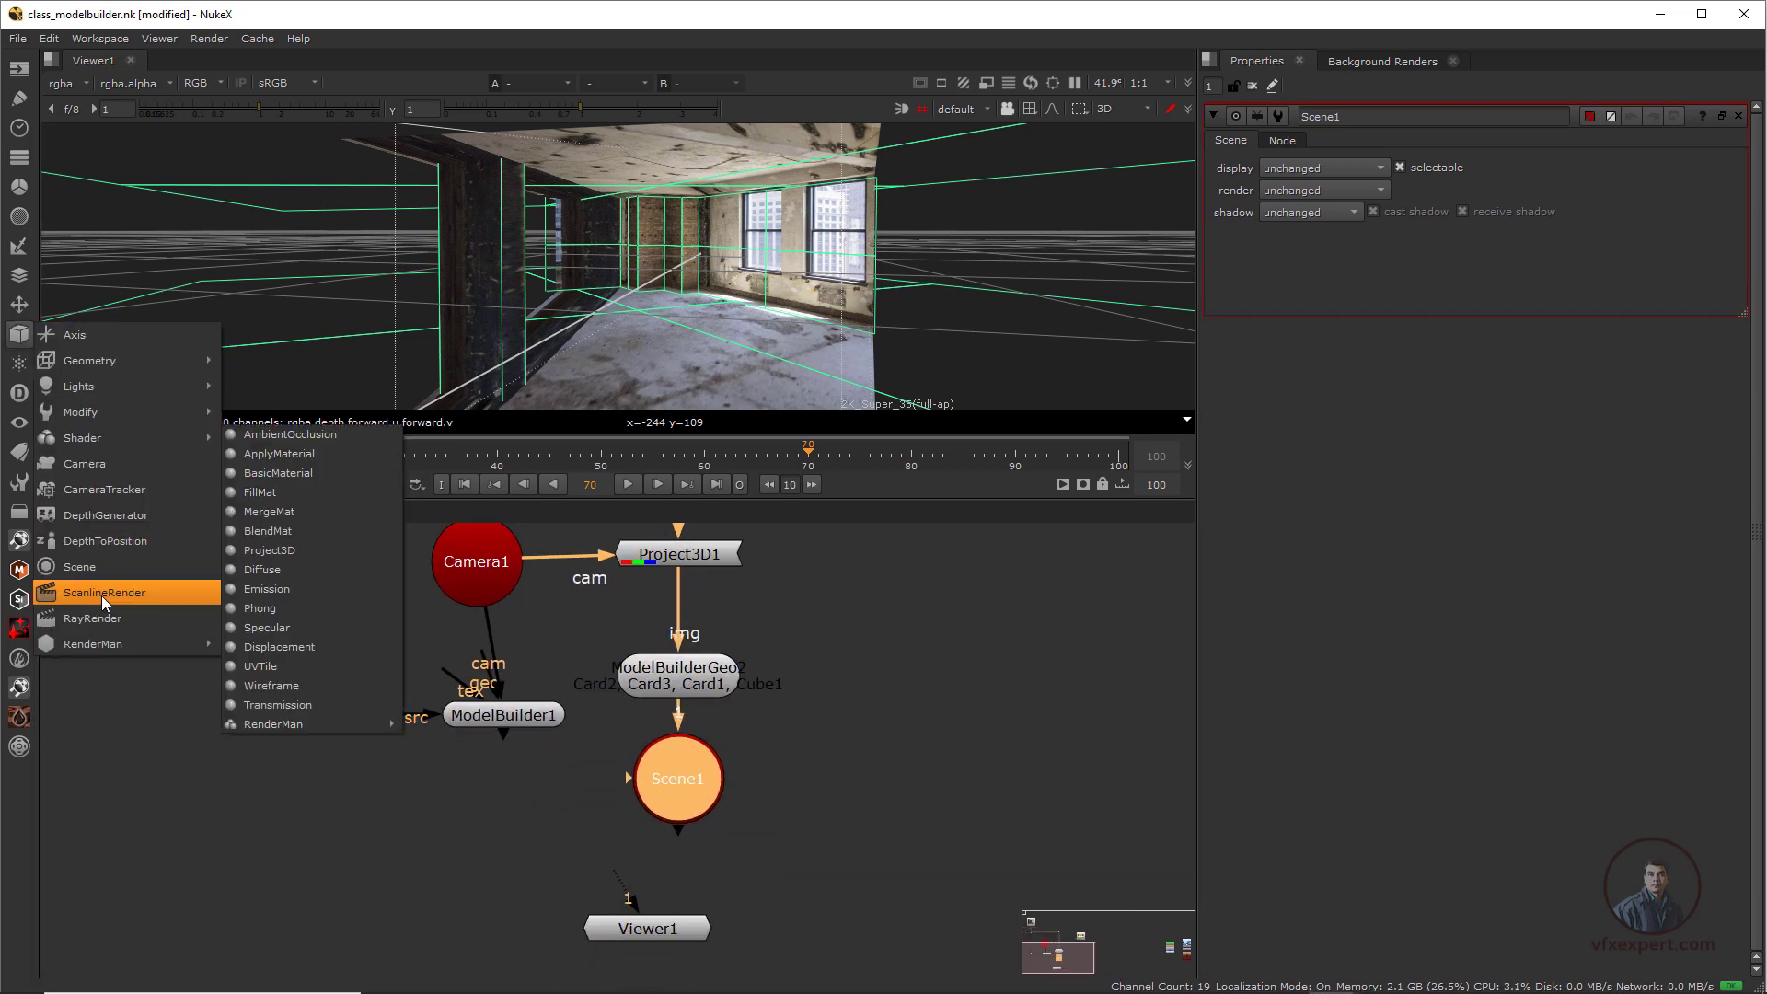
left_click(110, 586)
left_click_drag(889, 794, 497, 958)
middle_click_drag(497, 958, 530, 864)
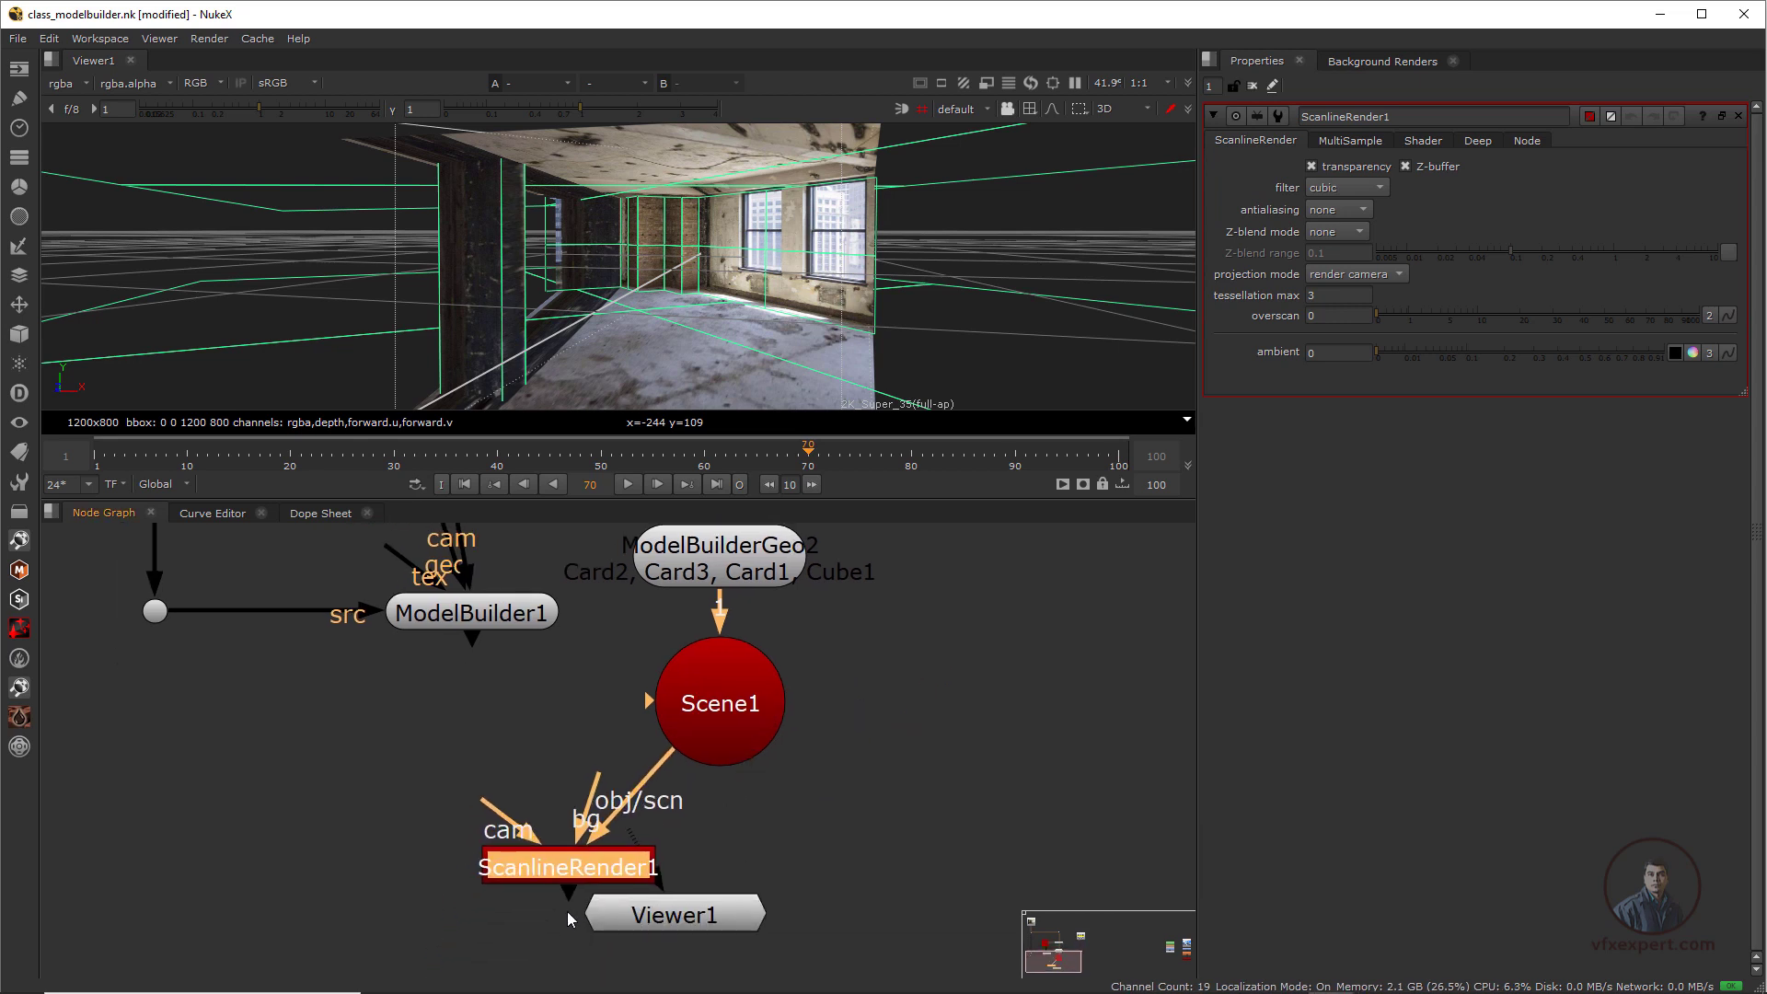
left_click_drag(573, 875, 635, 833)
scroll(722, 722, "down", 2)
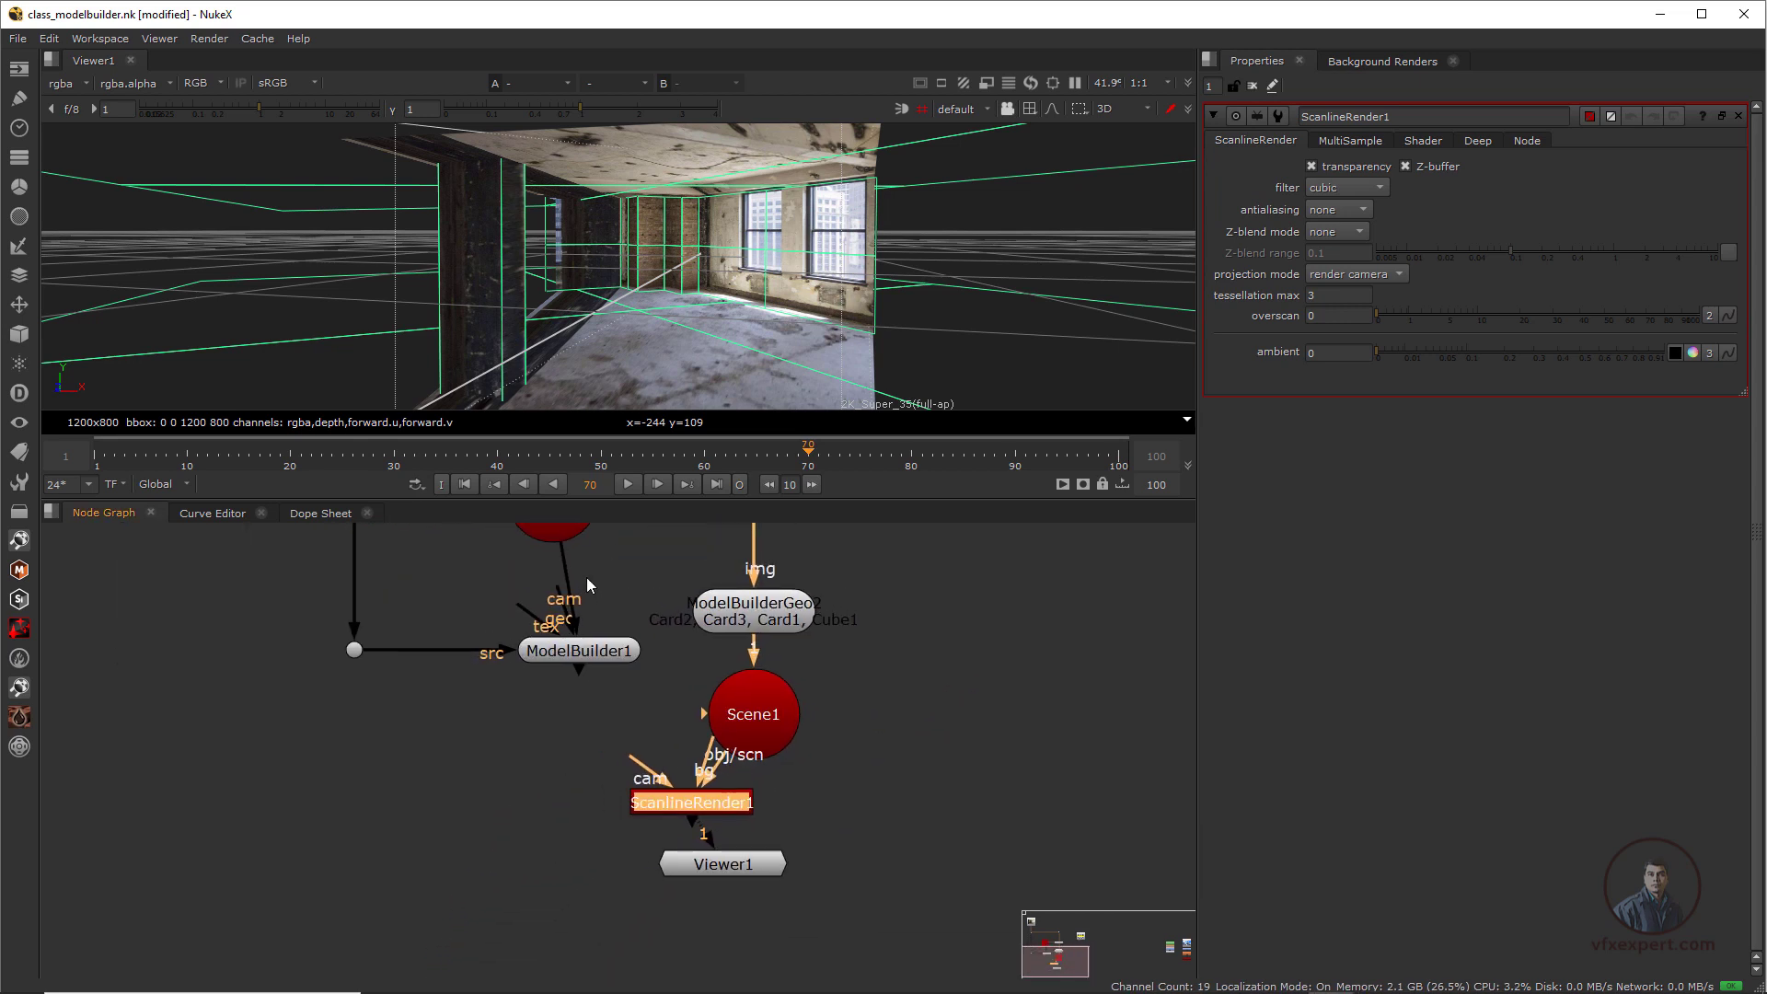
Connect ScanlineRender1's cam input to Camera1 and move Scene1 up close to the baked geometry node
left_click(564, 541)
middle_click_drag(587, 646, 570, 704)
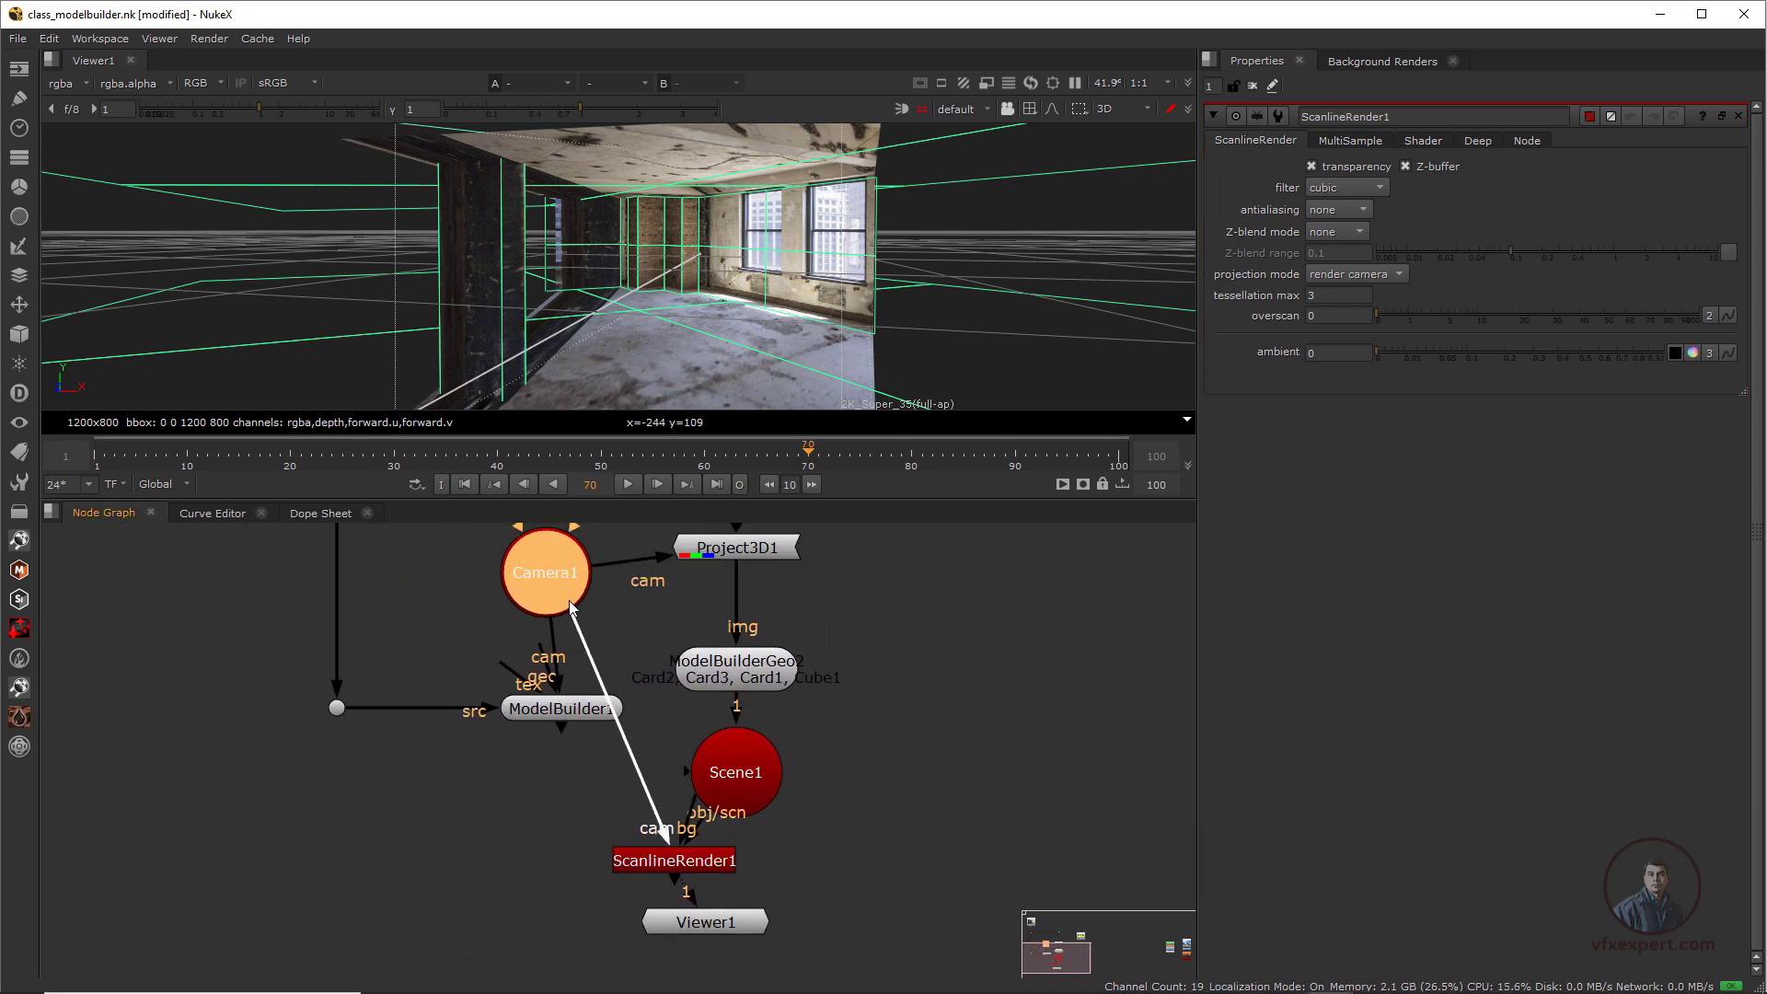
left_click_drag(571, 607, 569, 603)
scroll(626, 744, "up", 2)
left_click(765, 755)
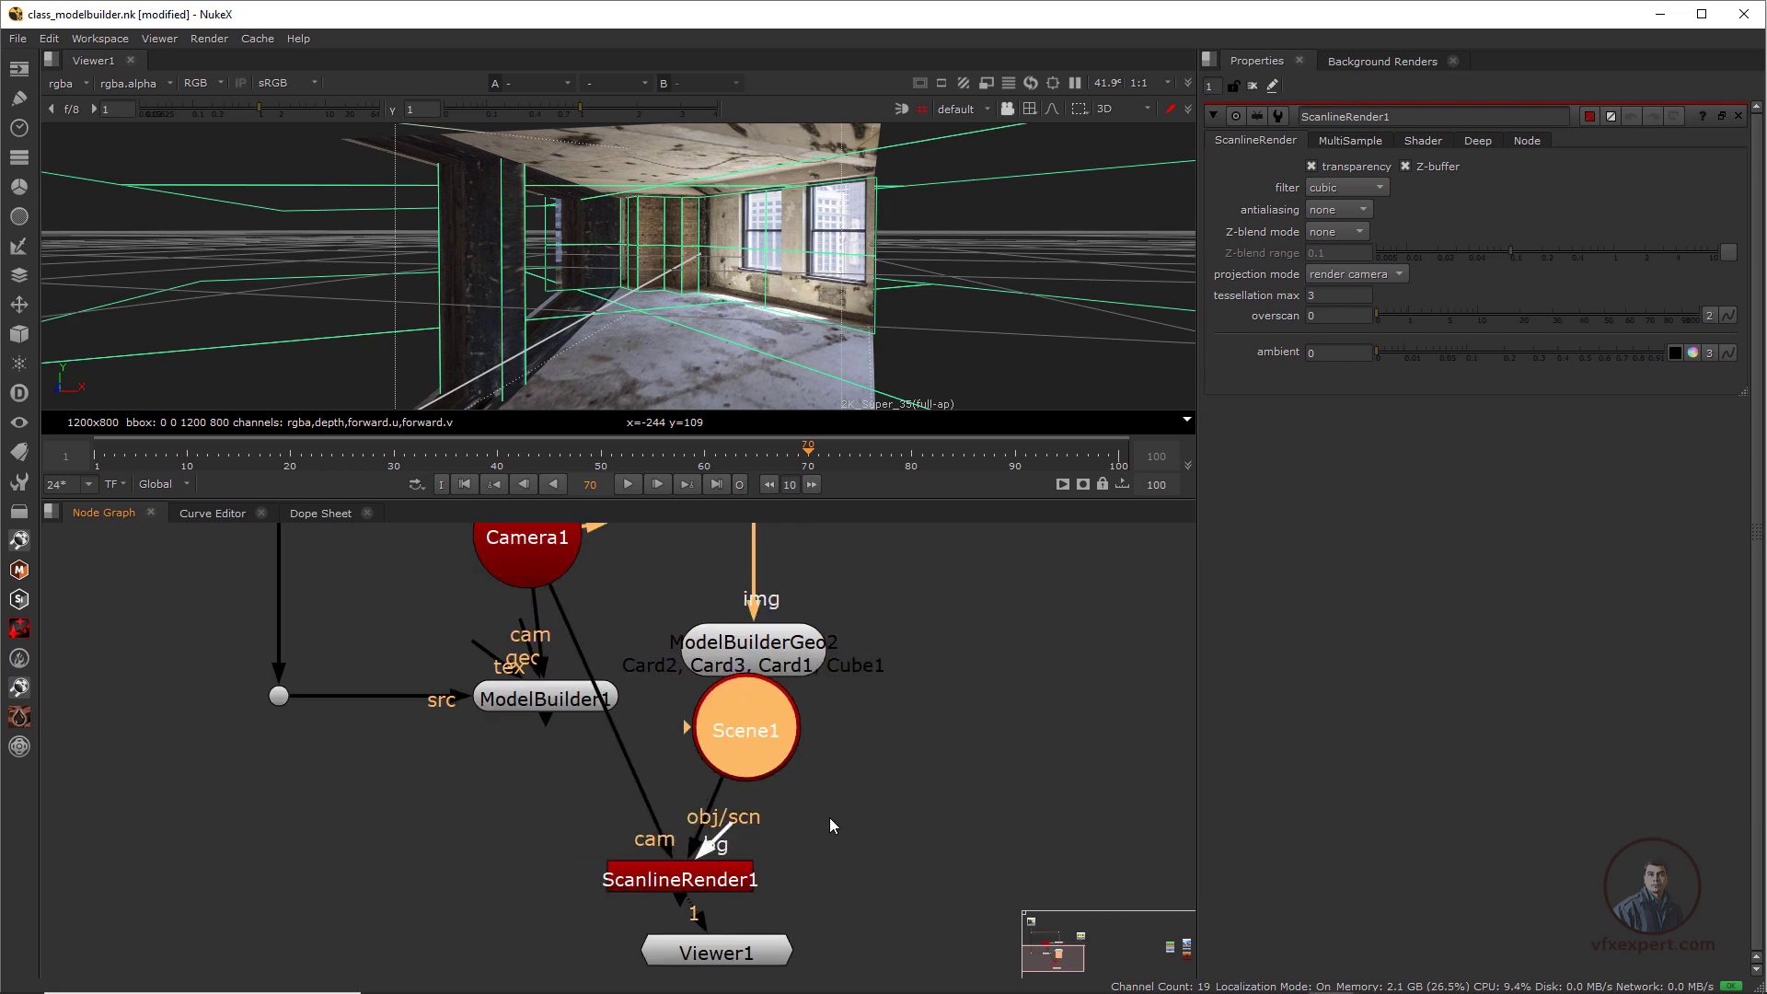
left_click_drag(909, 804, 884, 782)
scroll(874, 775, "down", 2)
middle_click_drag(847, 788, 749, 734)
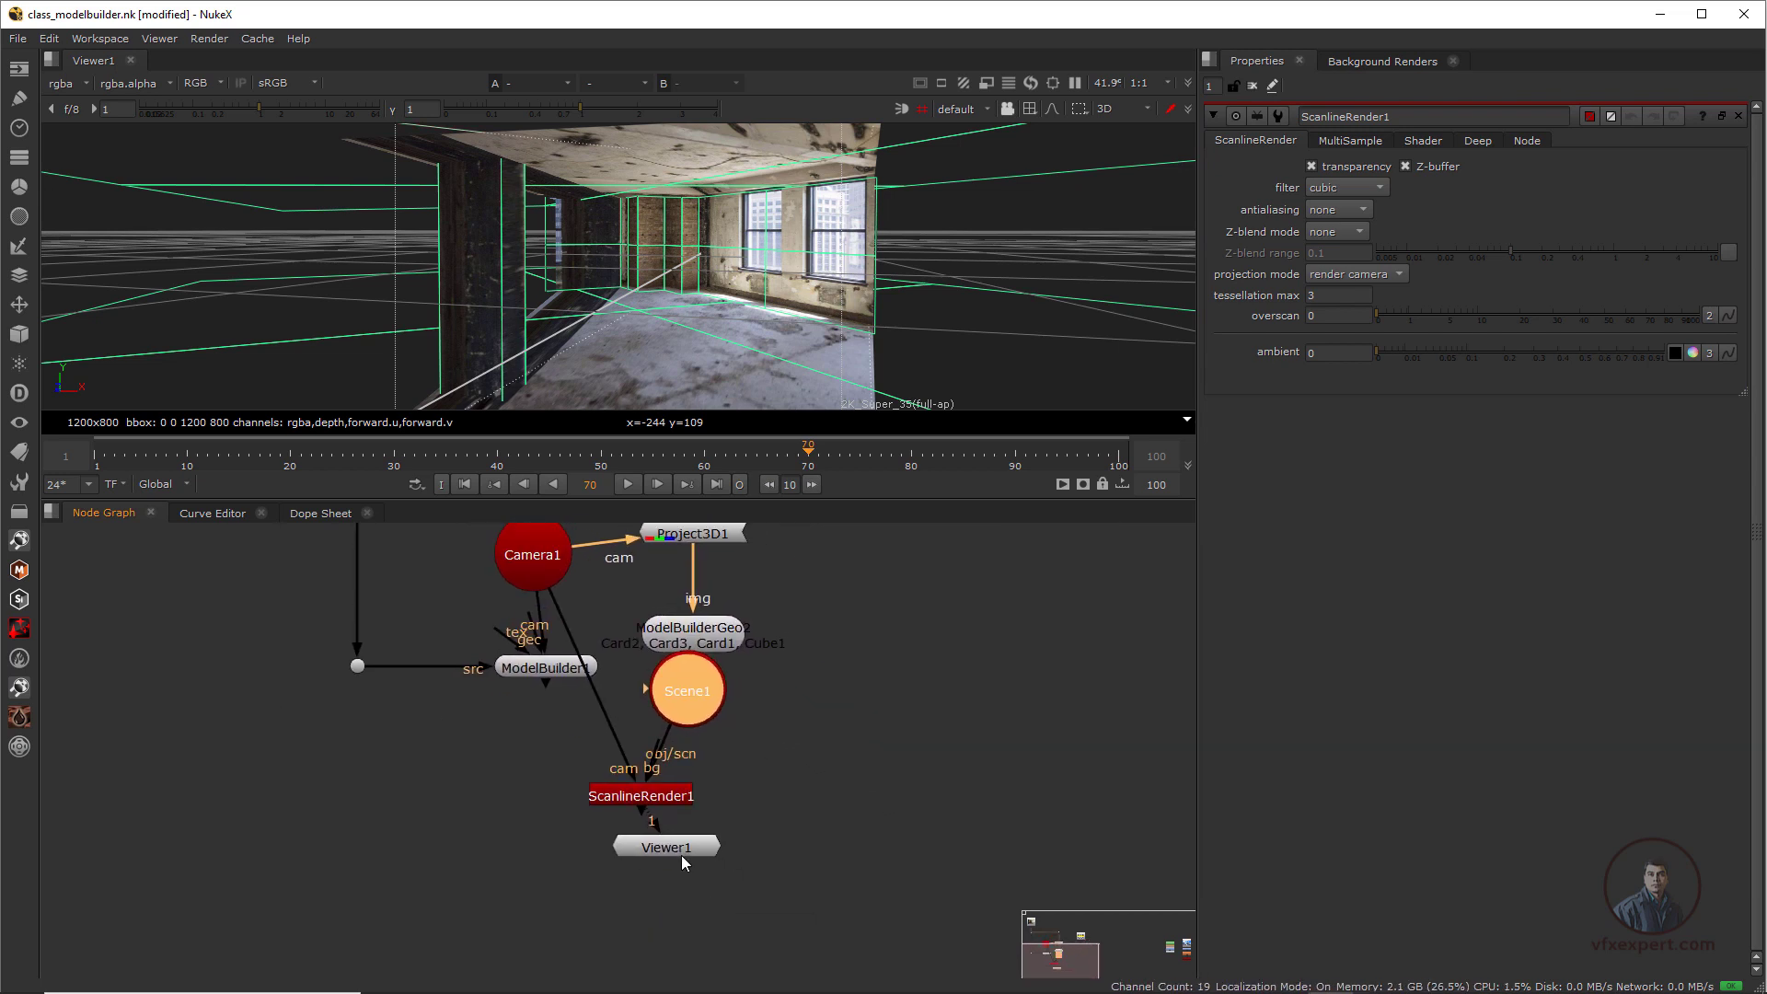
Space out ScanlineRender1 and Viewer1 below Scene1 and connect Viewer1 to ScanlineRender1
left_click_drag(681, 853, 671, 894)
left_click(676, 799)
left_click_drag(676, 799, 680, 821)
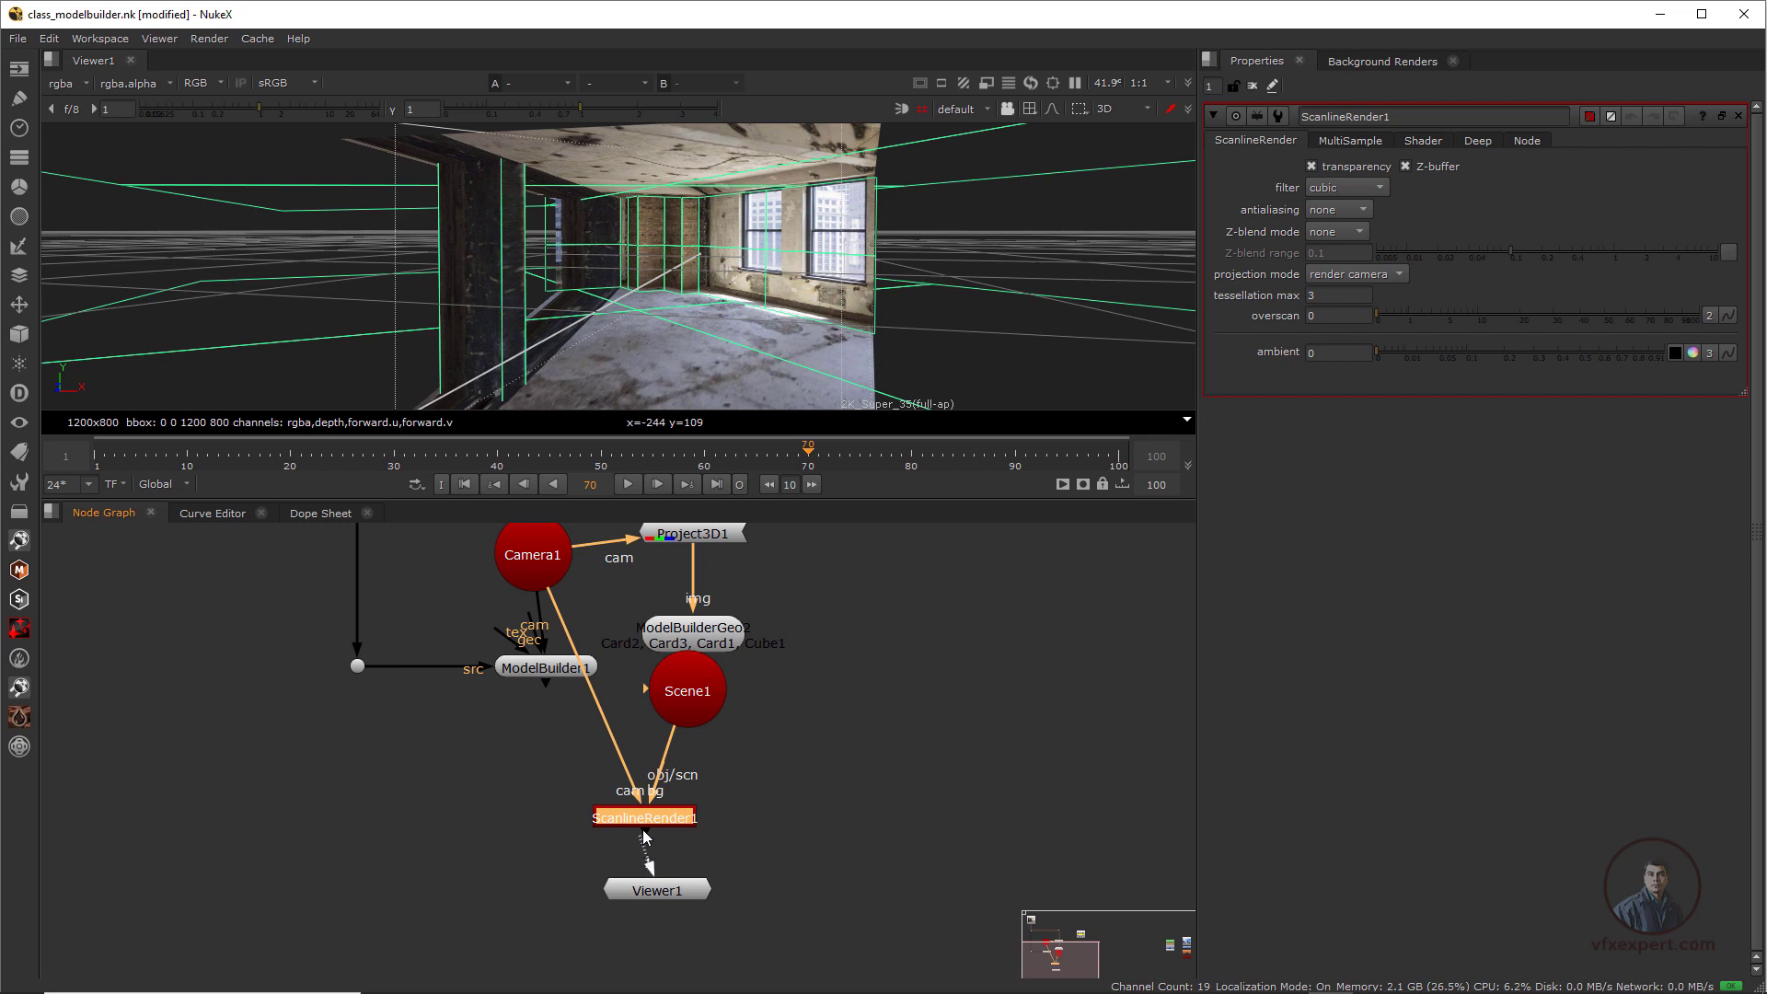
scroll(749, 759, "down", 1)
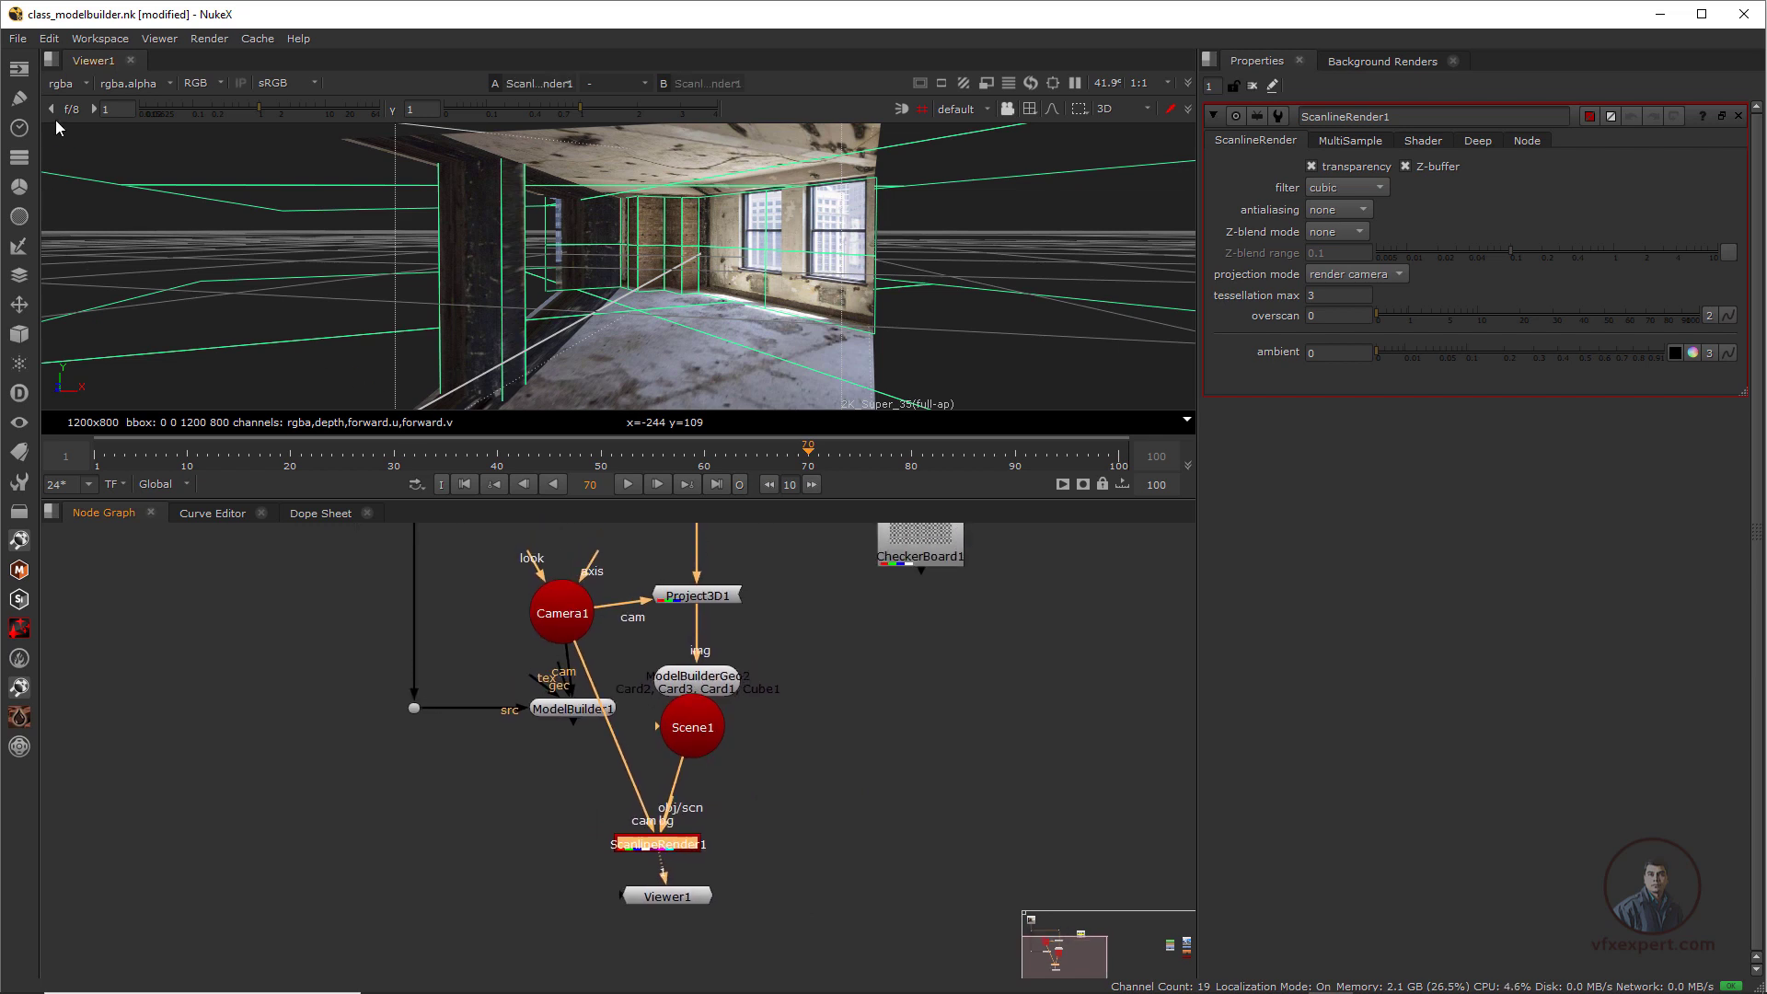
Add a Constant node, connect it to ScanlineRender1's bg input, and set its format to 1200x800
left_click(21, 70)
left_click(74, 171)
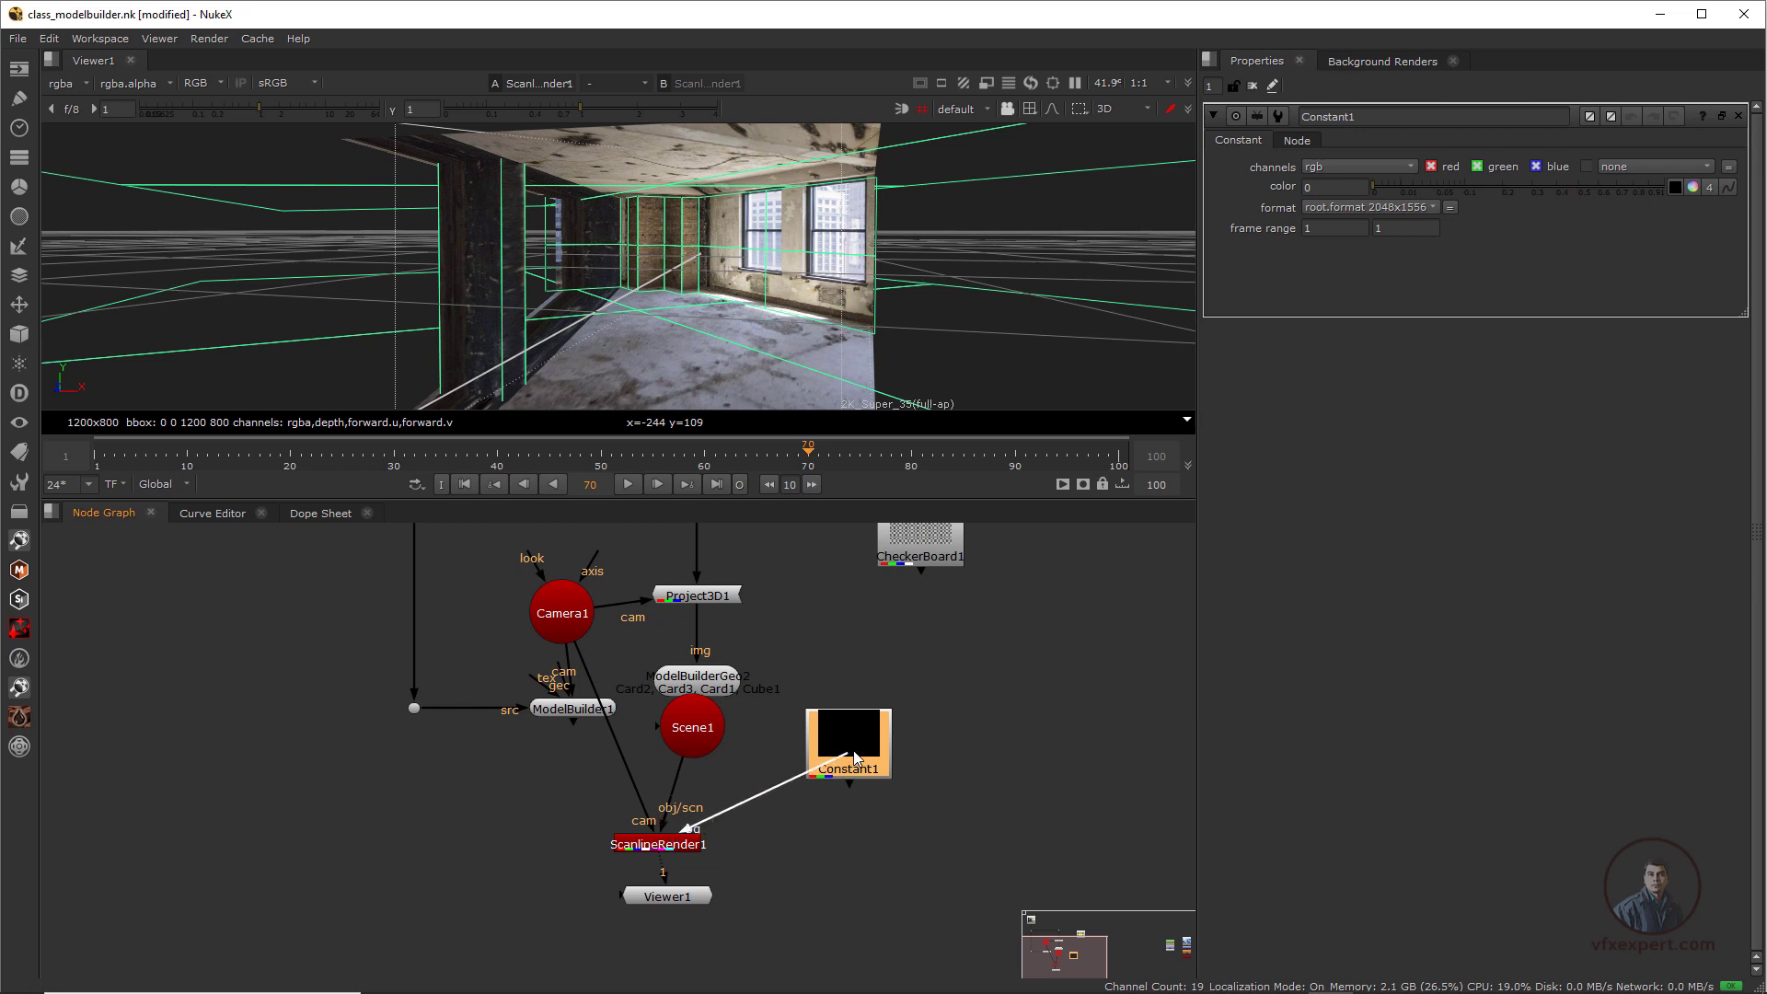
left_click(856, 758)
left_click(1436, 208)
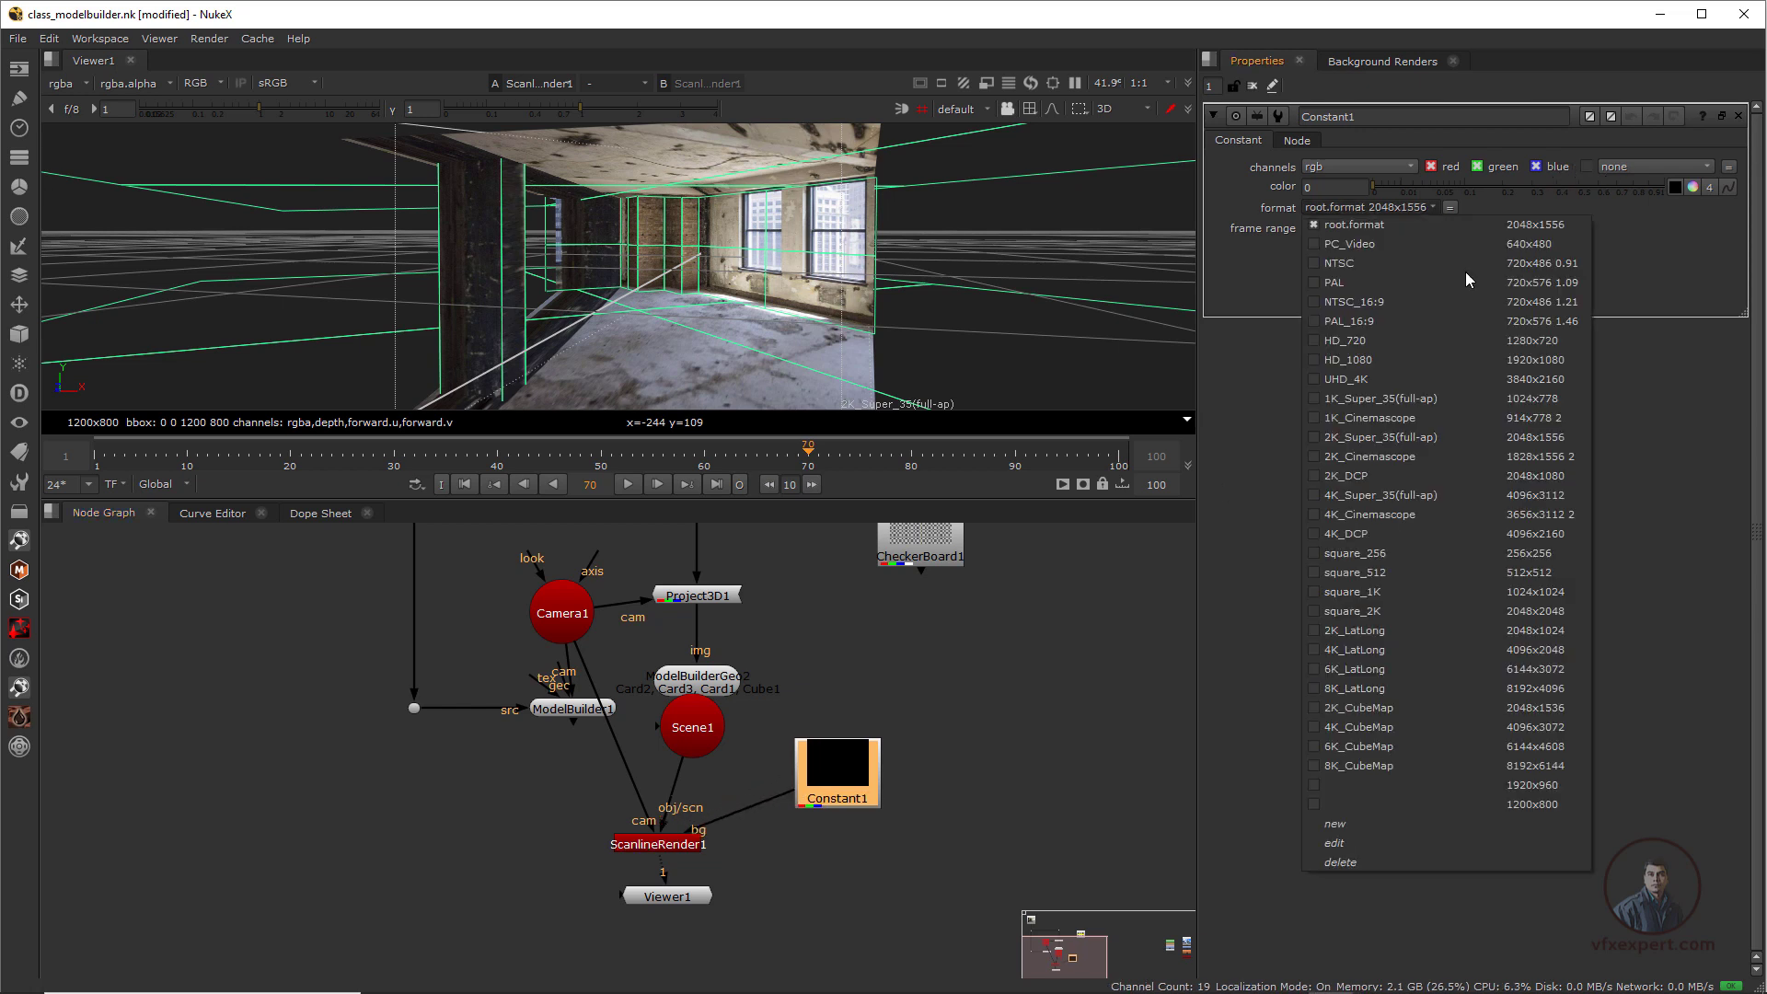
left_click(1538, 806)
Switch the viewer to 2D to show ScanlineRender1's output
scroll(797, 338, "down", 10)
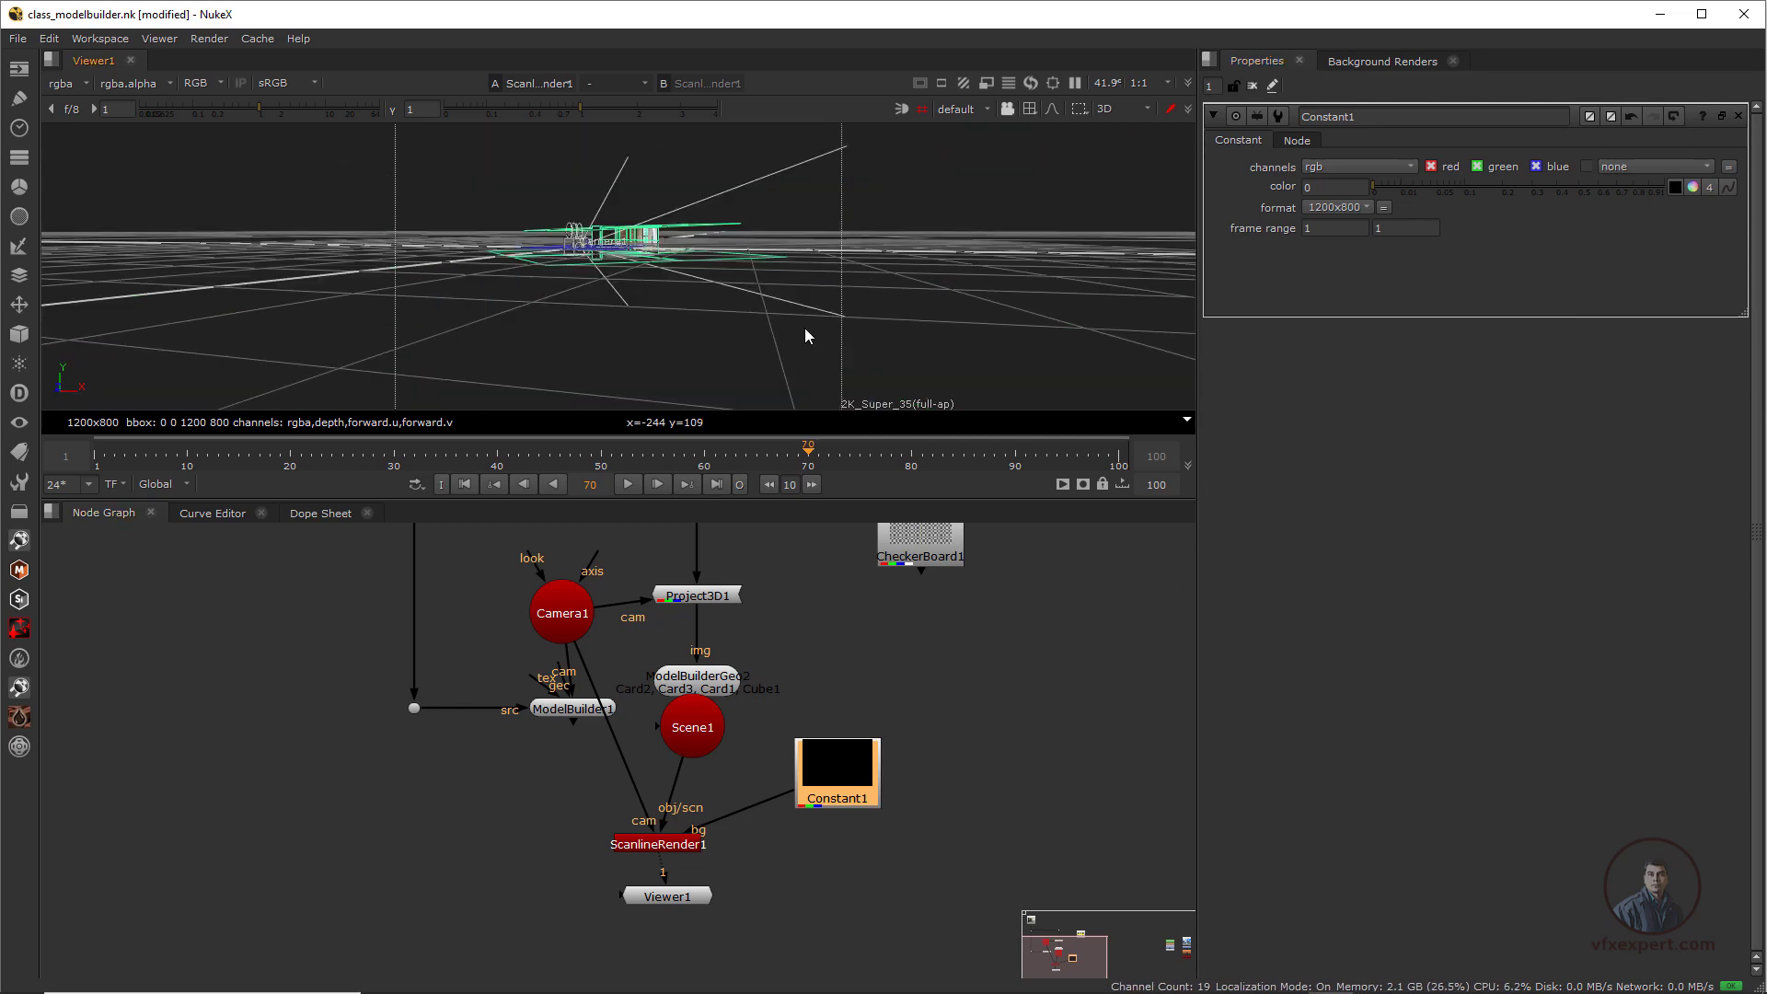
left_click(656, 847)
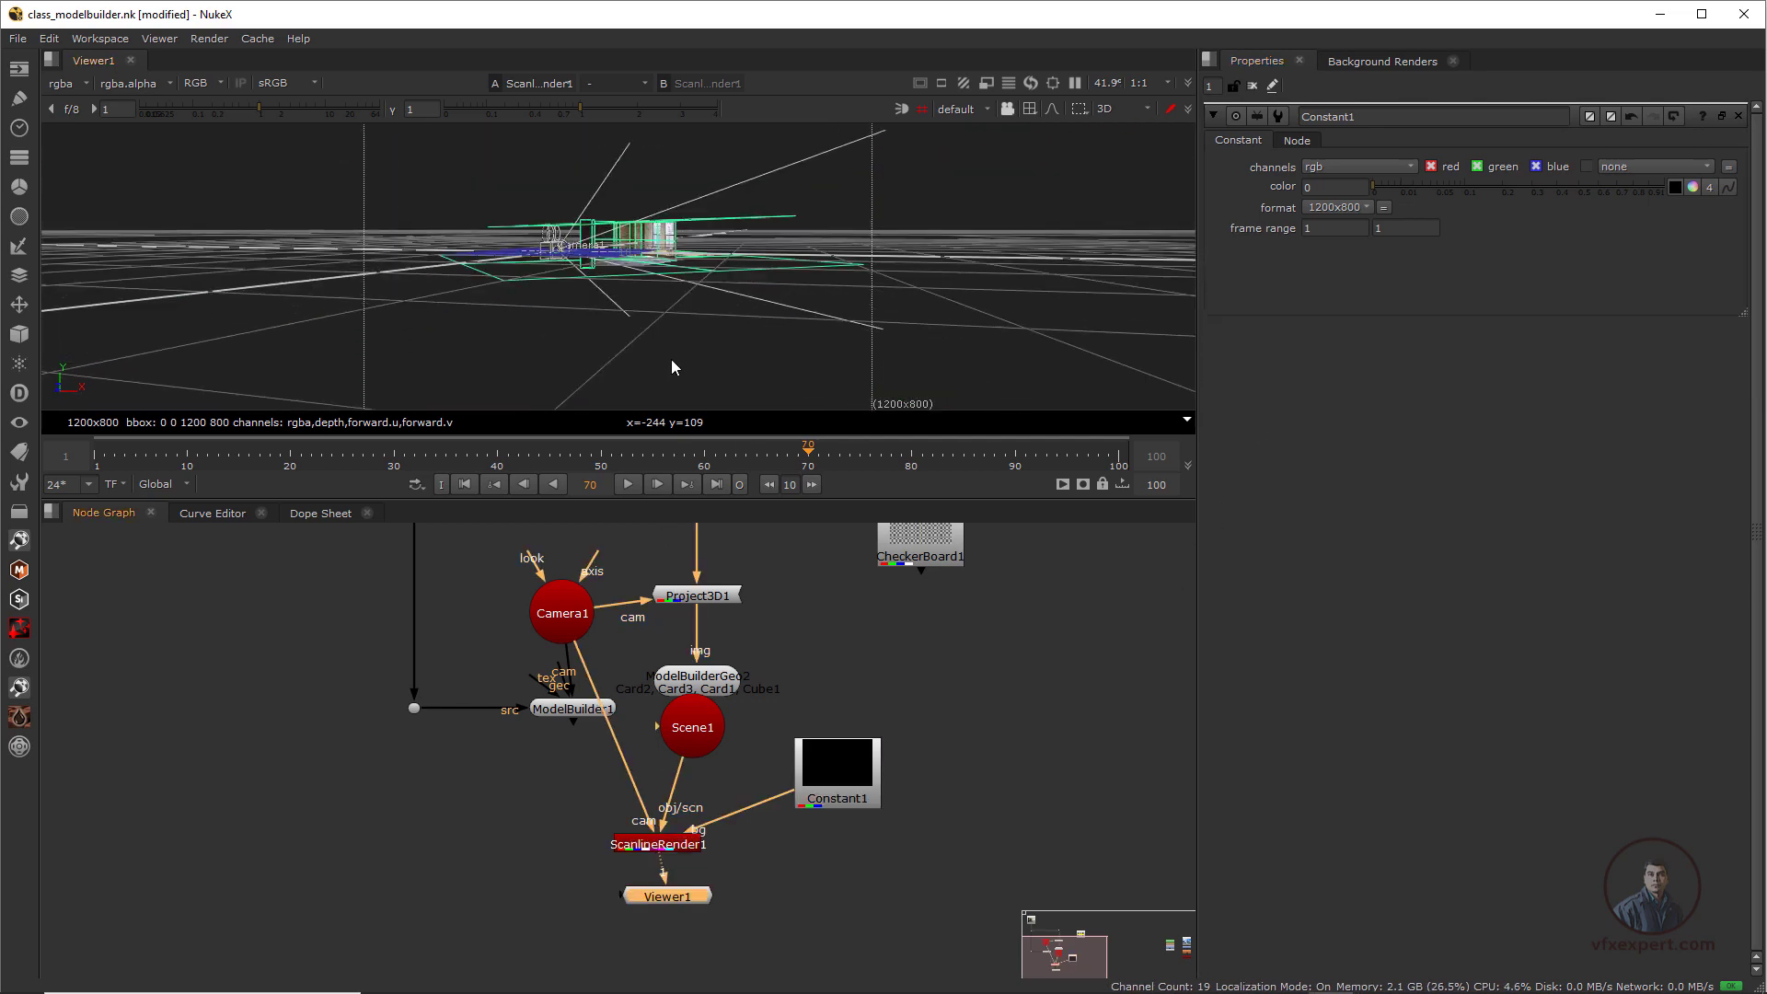
key("Tab")
scroll(726, 319, "down", 4)
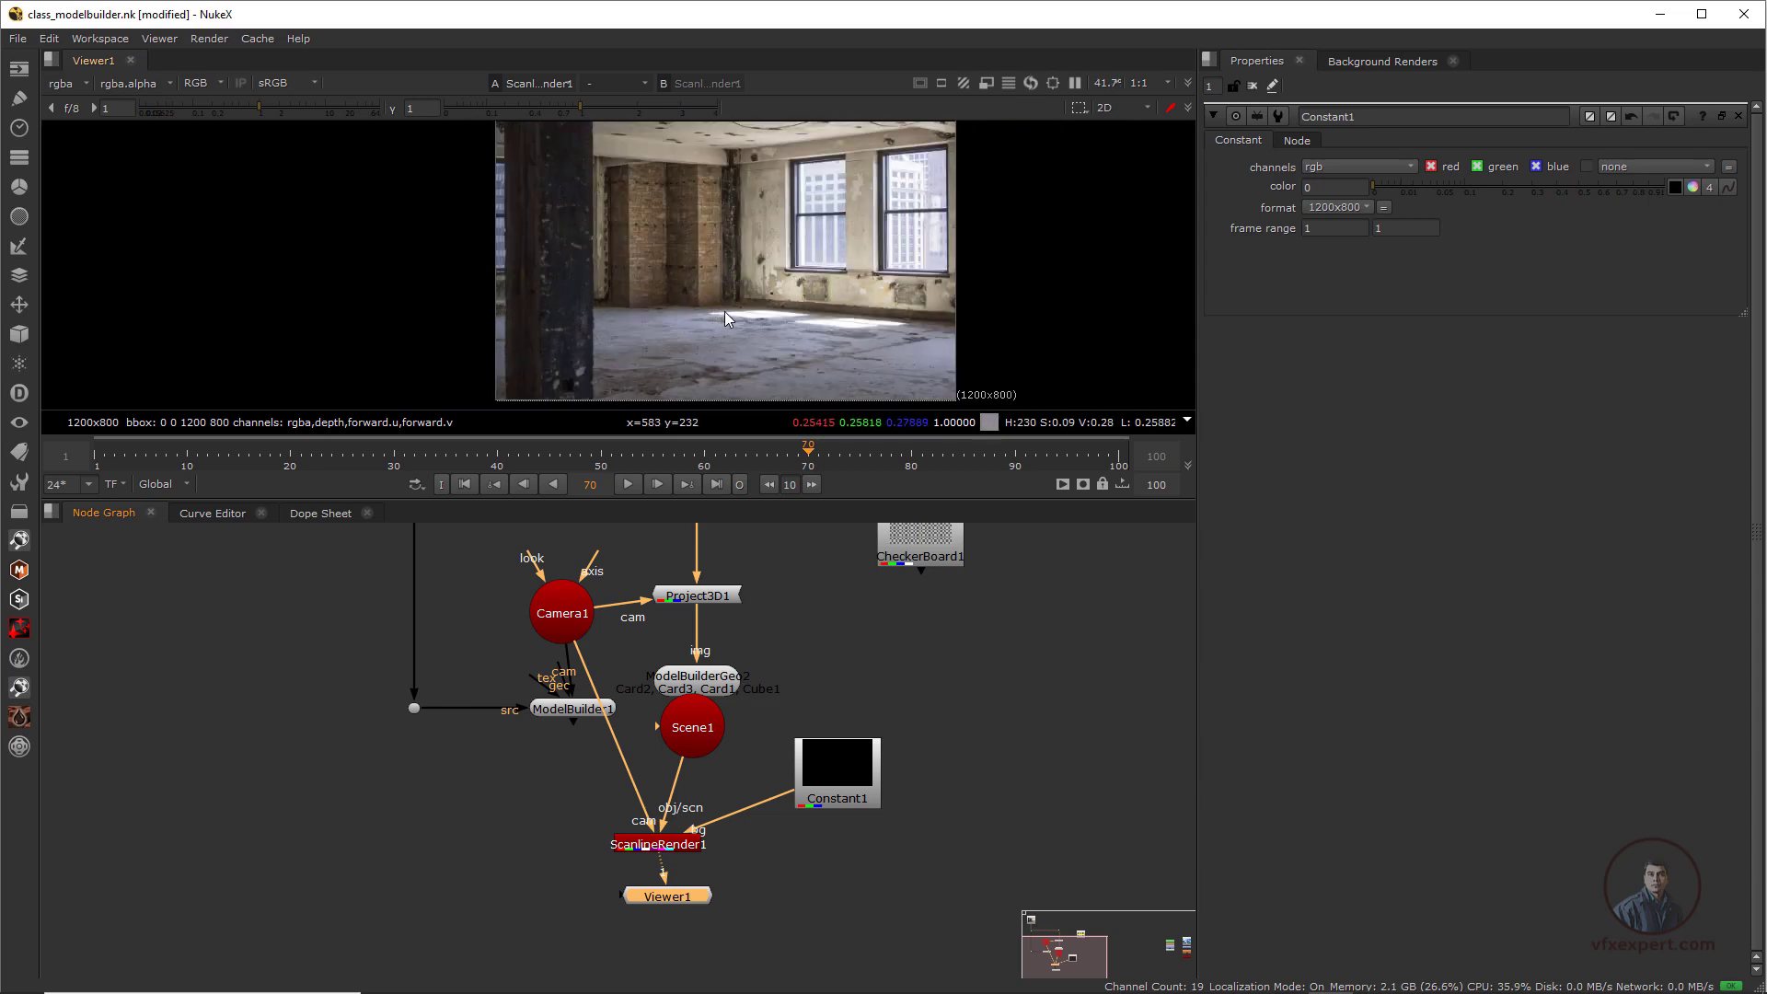
scroll(716, 307, "up", 2)
scroll(740, 313, "down", 5)
scroll(776, 291, "up", 5)
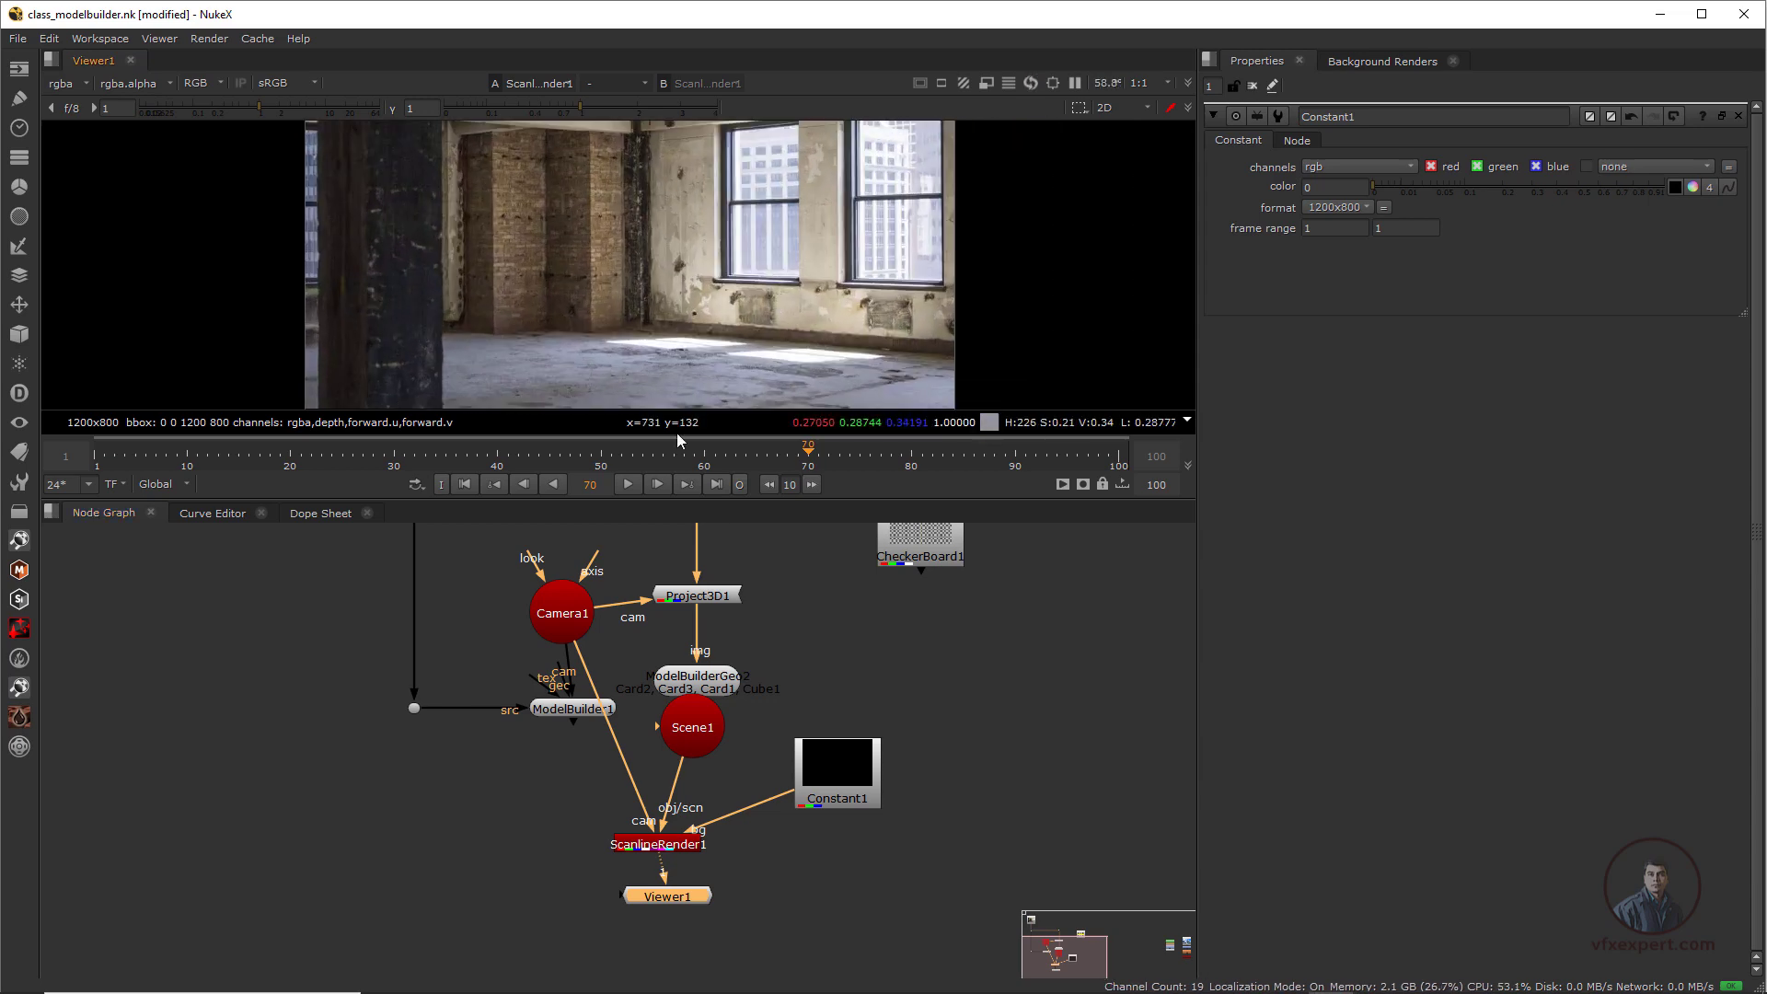
Enlarge the viewer area and examine the full rendered frame of the projected room
left_click_drag(656, 513, 655, 623)
scroll(627, 398, "up", 2)
scroll(665, 402, "down", 3)
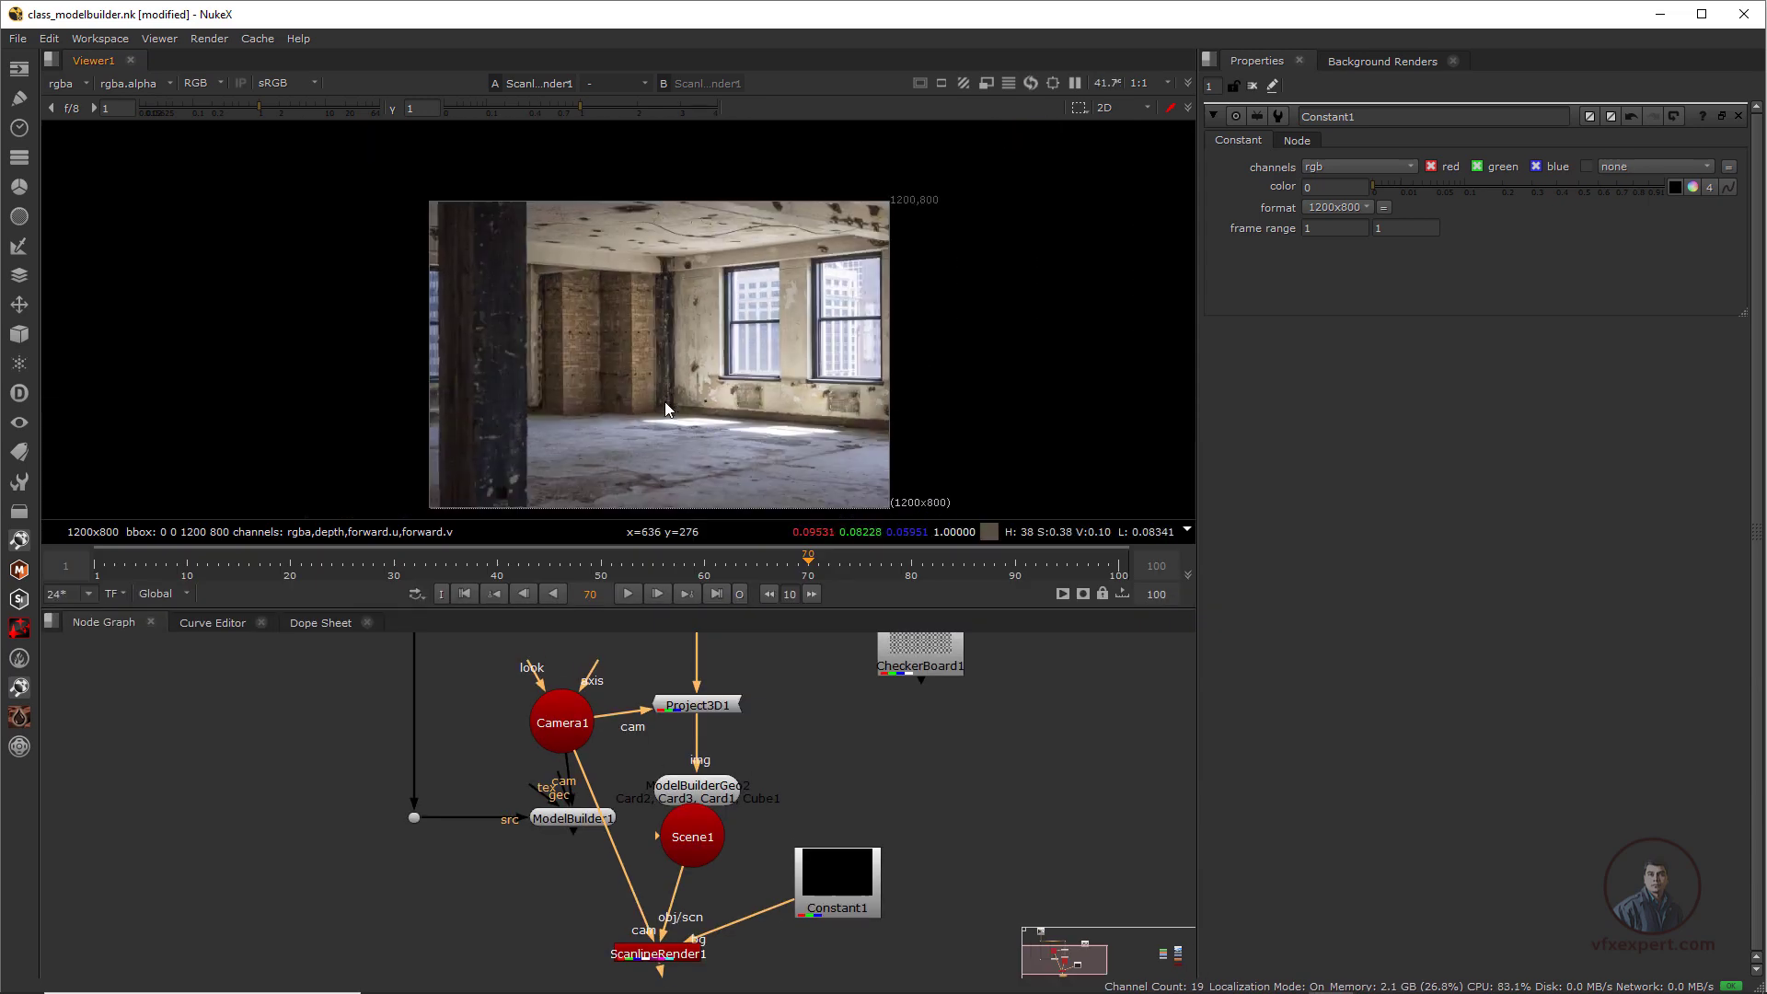
scroll(631, 424, "down", 1)
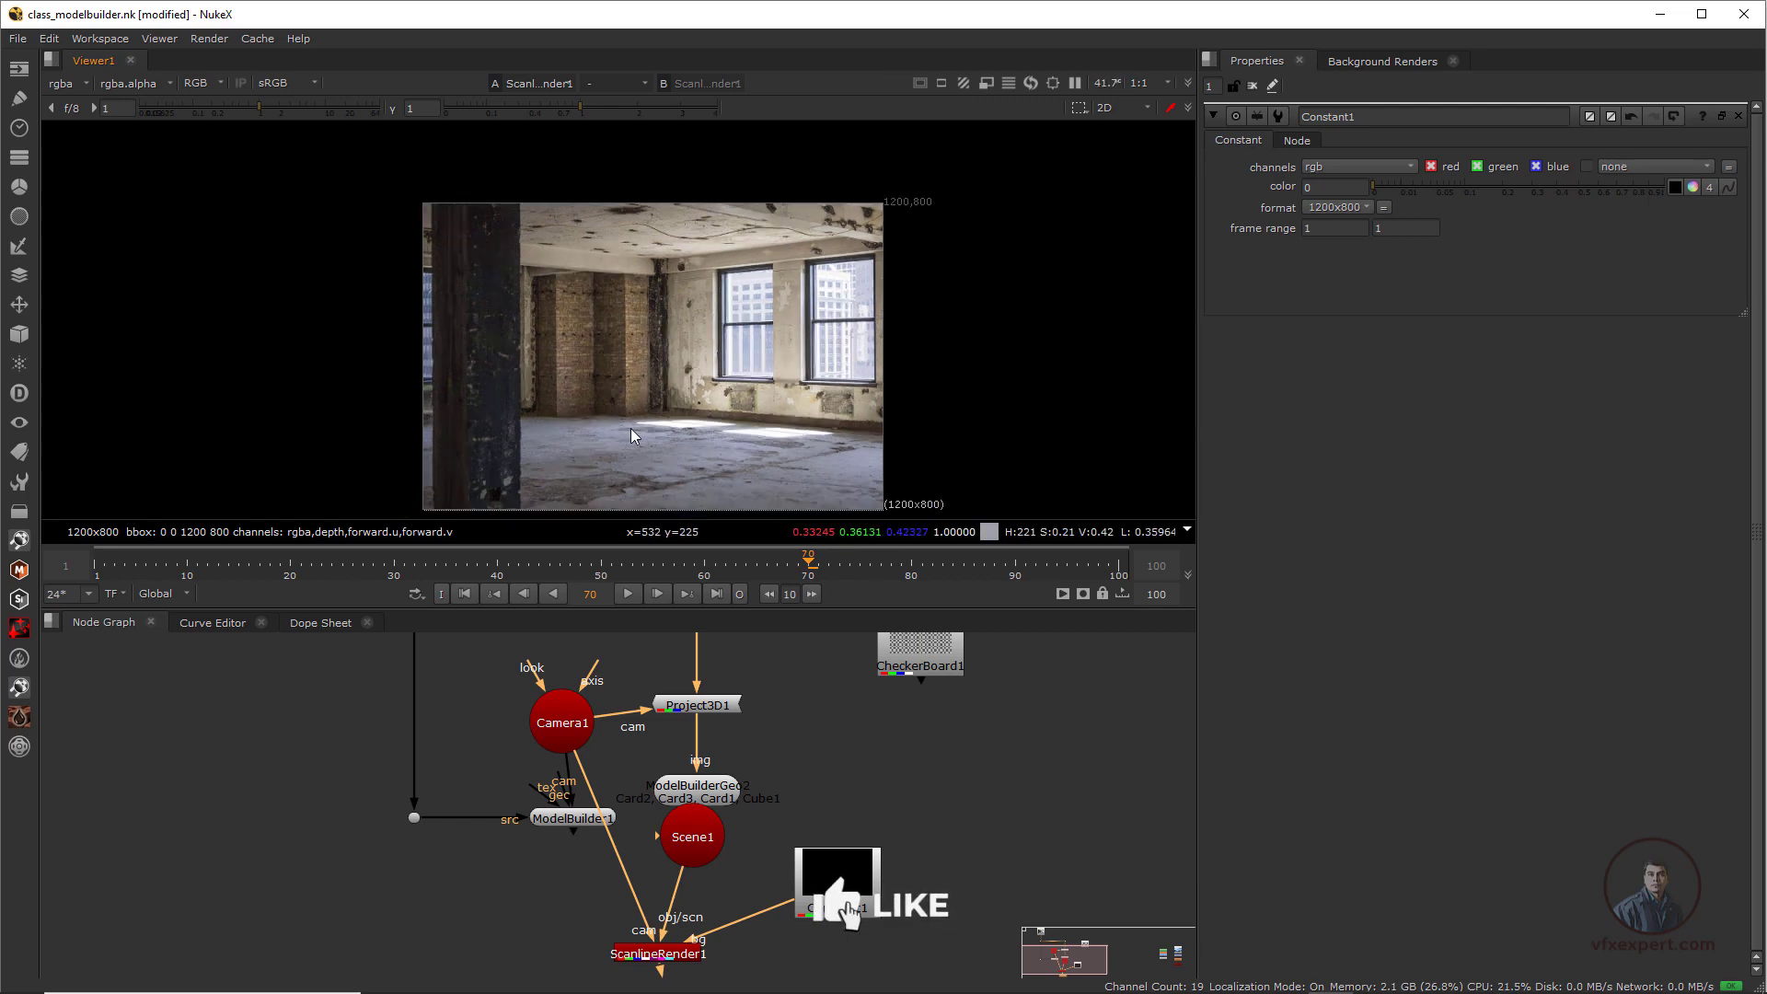
middle_click_drag(634, 433, 645, 404)
scroll(650, 407, "up", 1)
scroll(776, 300, "up", 1)
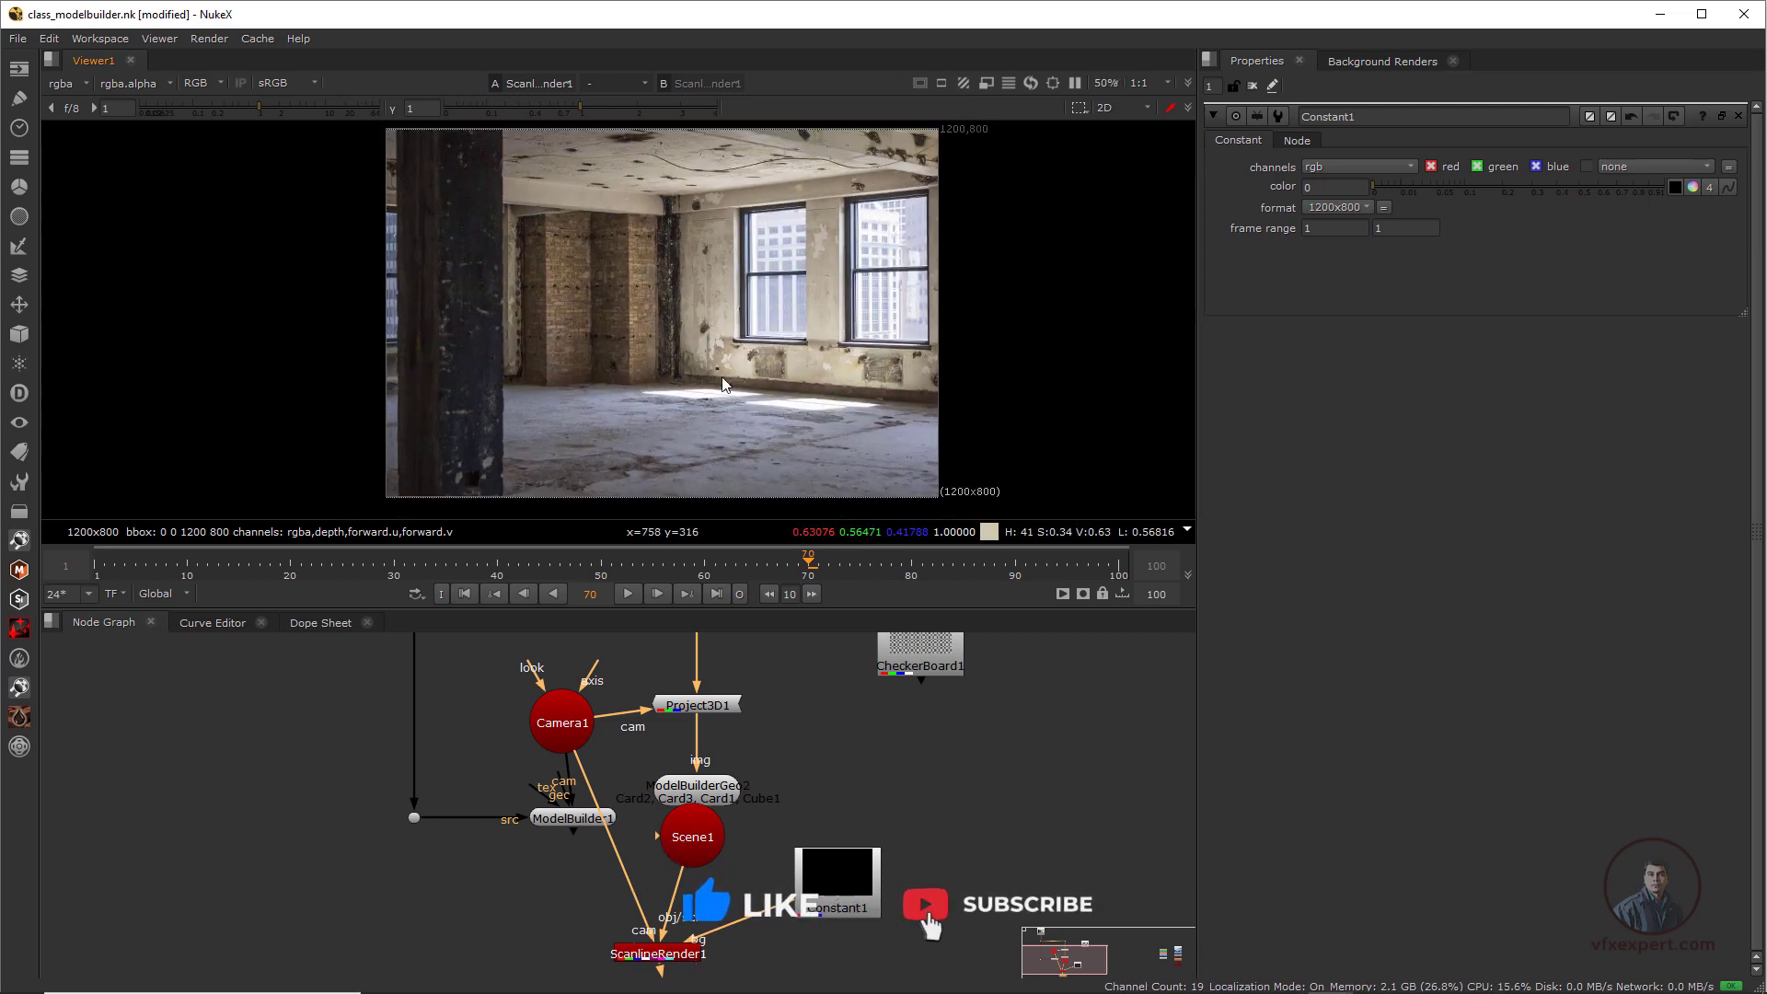
scroll(776, 300, "down", 1)
scroll(566, 790, "down", 2)
View the Read8 source photo in the viewer to compare it with the render
middle_click_drag(588, 770, 691, 848)
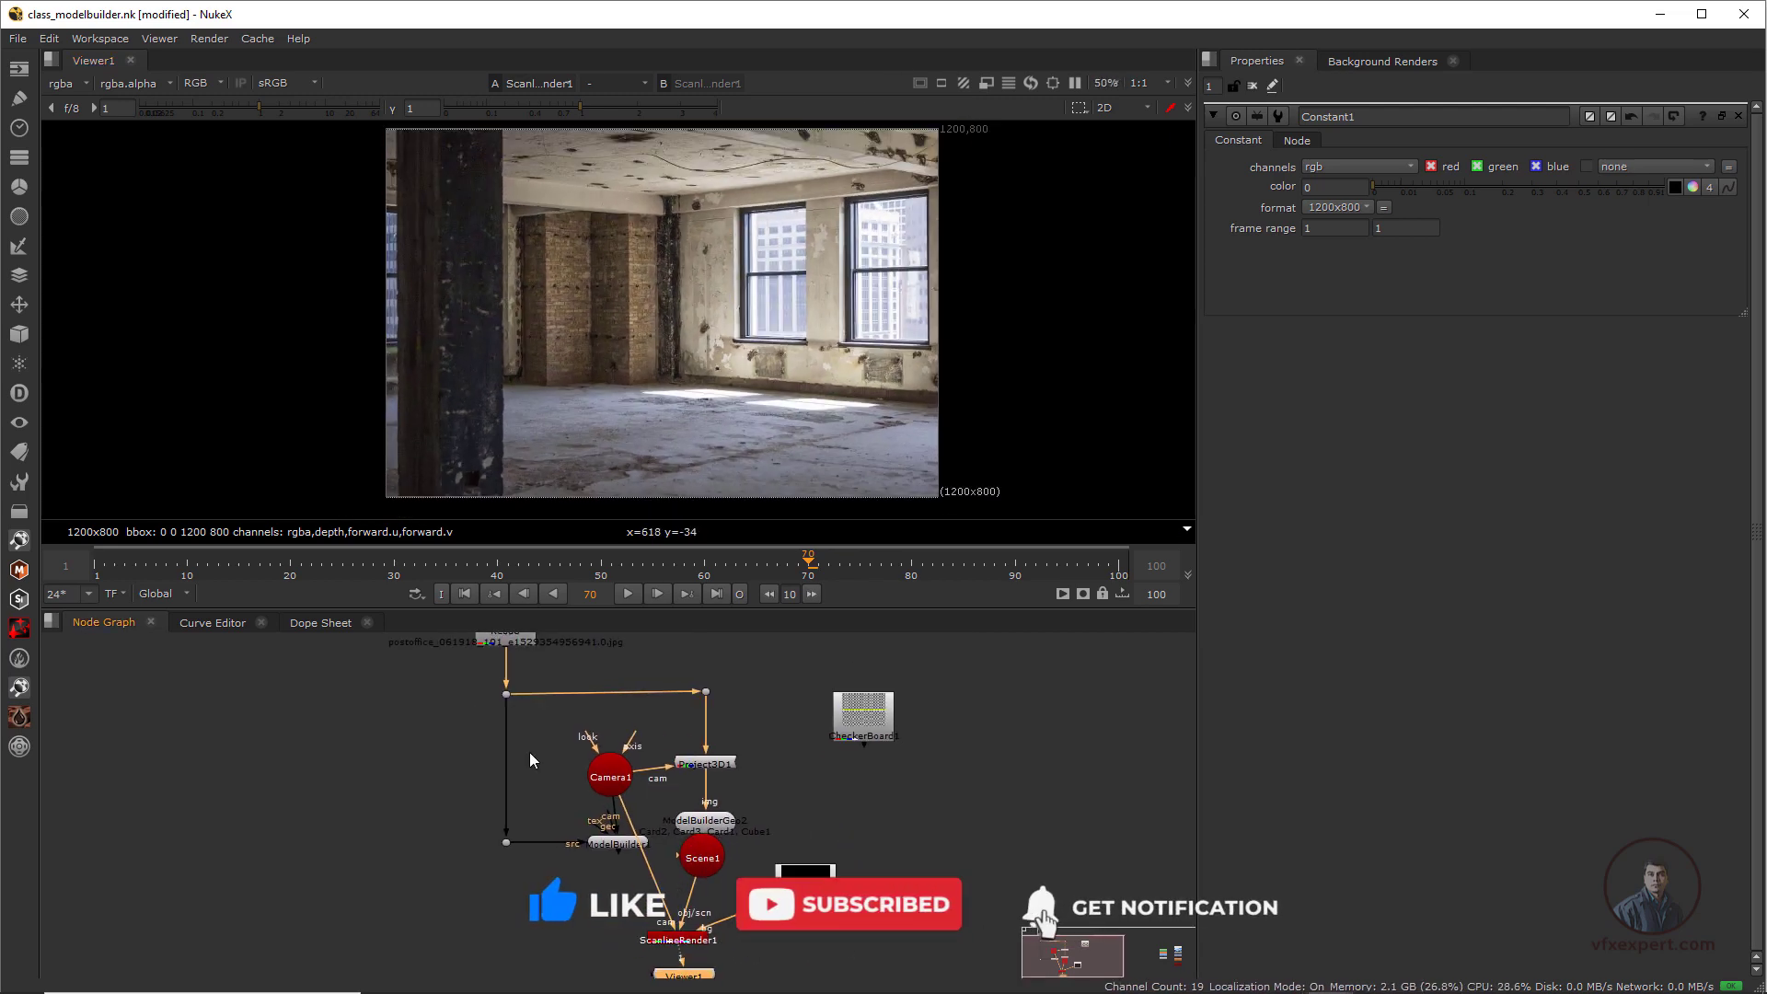
middle_click_drag(528, 753, 522, 792)
left_click(512, 656)
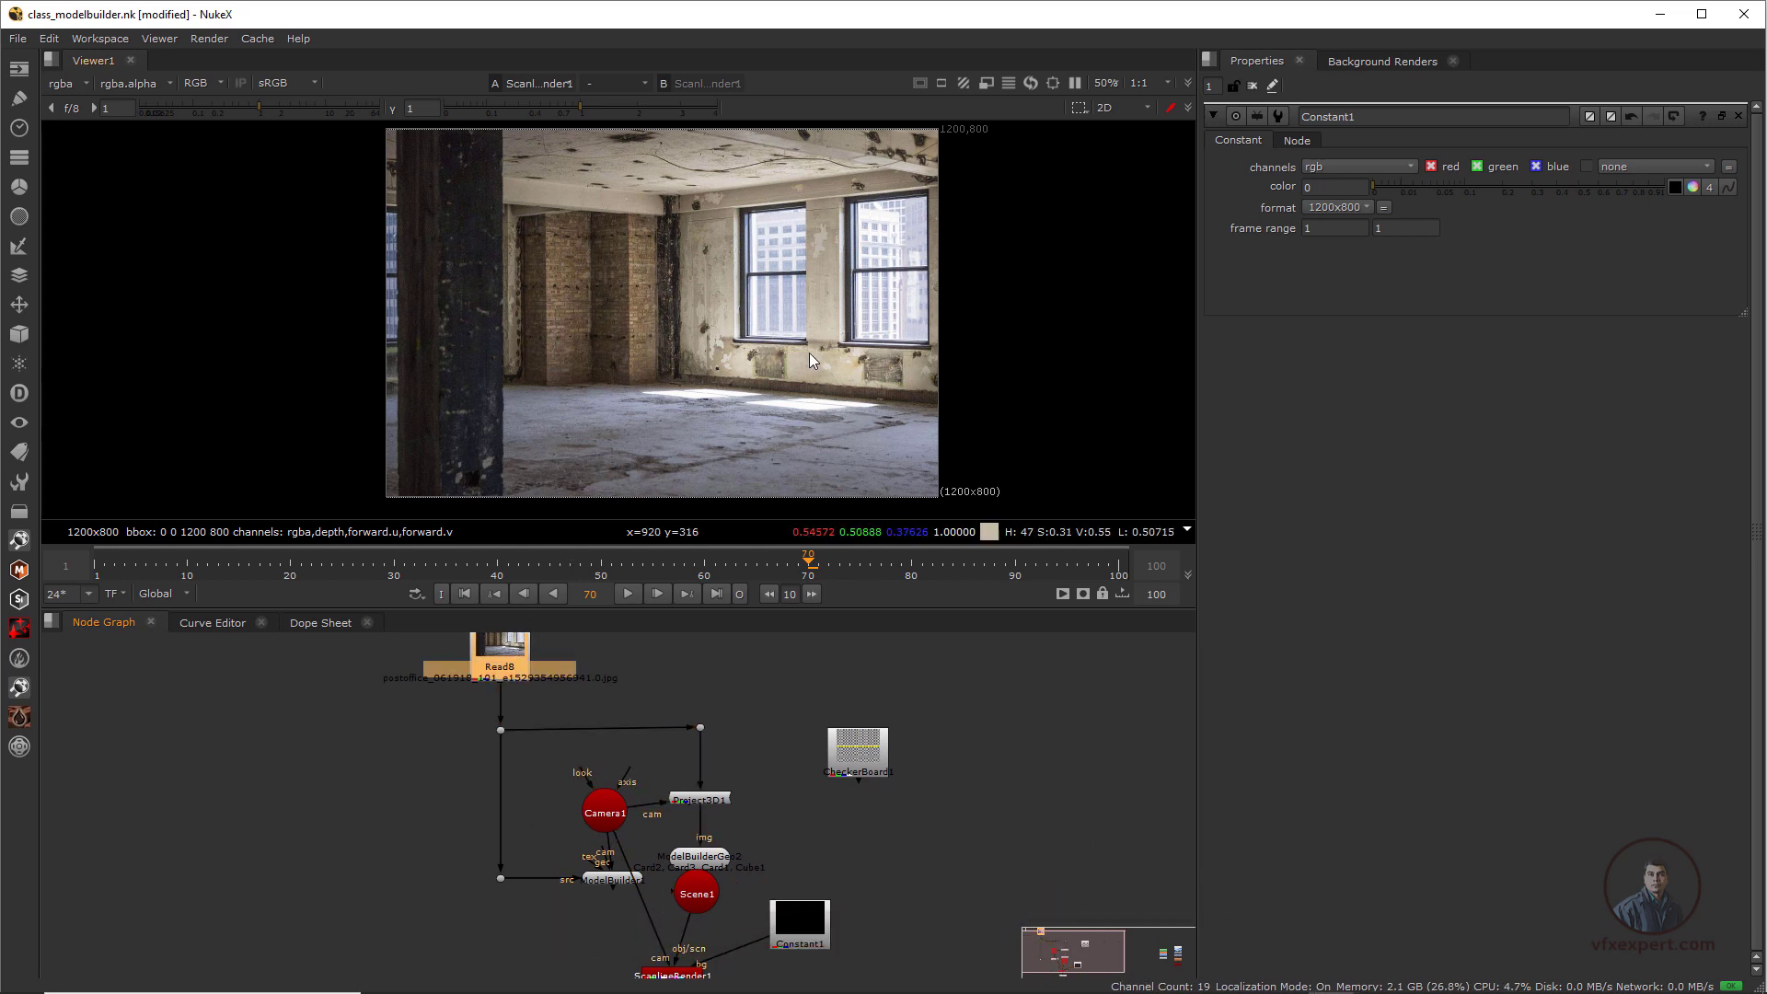
key("1")
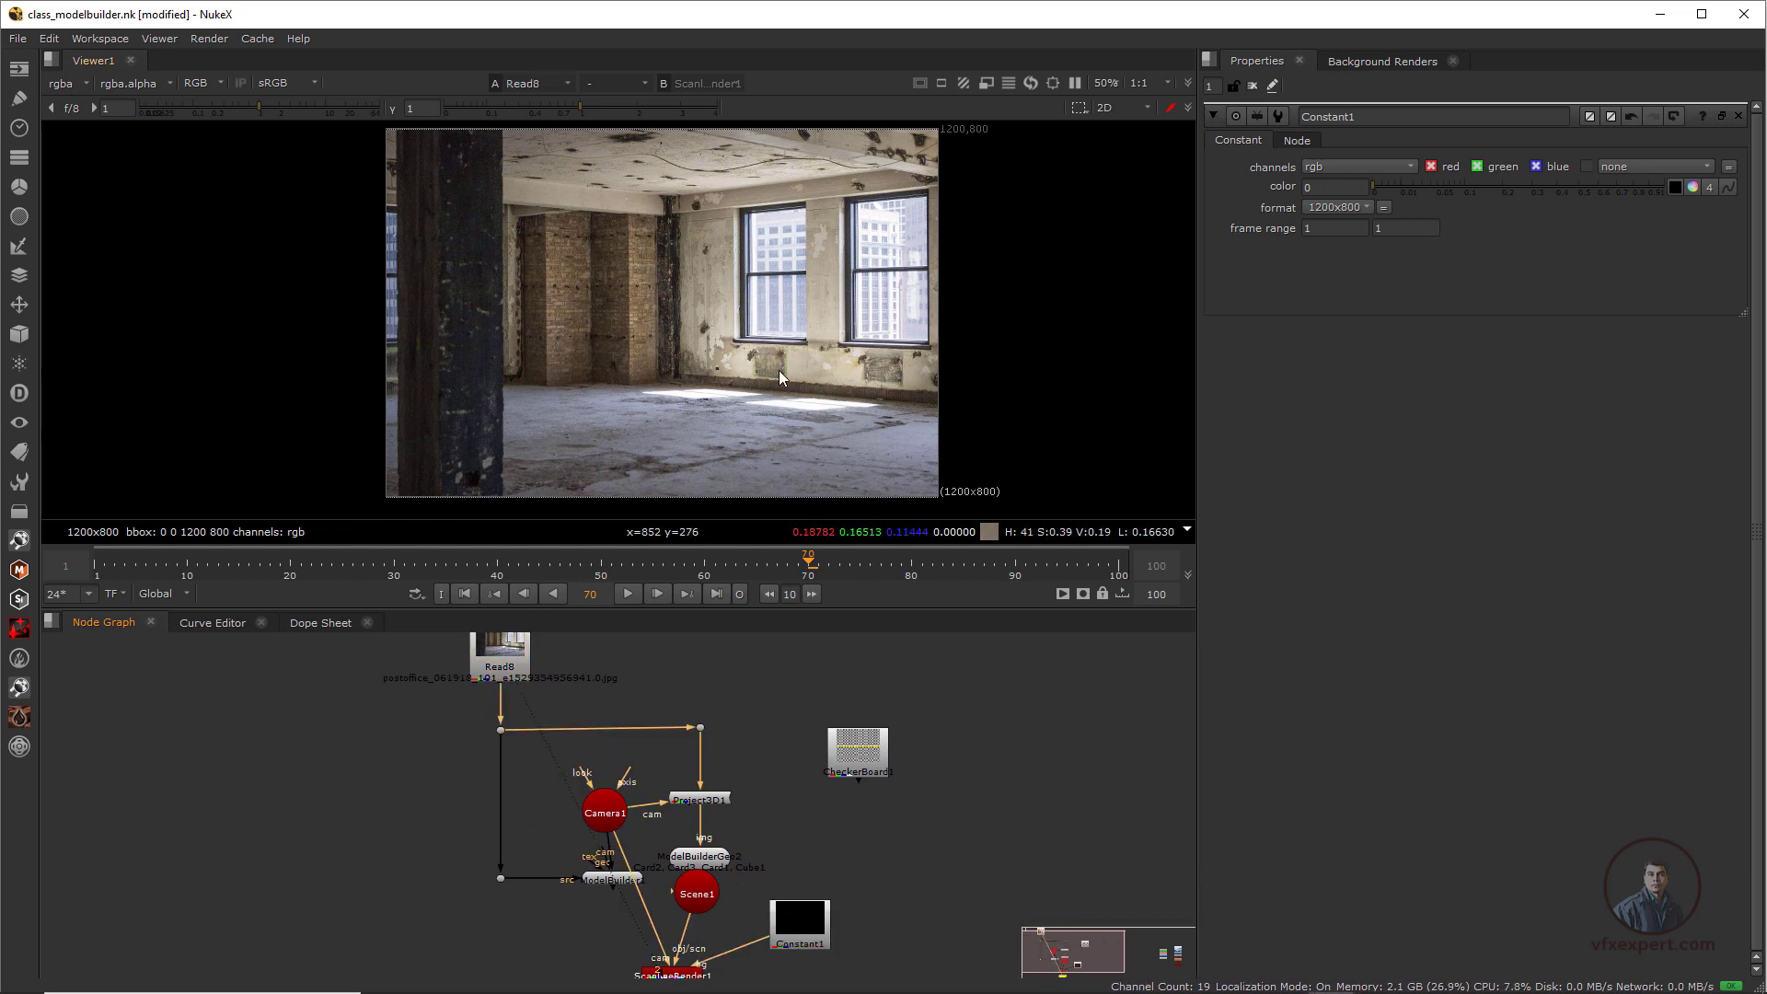
Disconnect Viewer1 from Read8 and reconnect it to ScanlineRender1
middle_click_drag(652, 964, 641, 868)
scroll(642, 884, "up", 2)
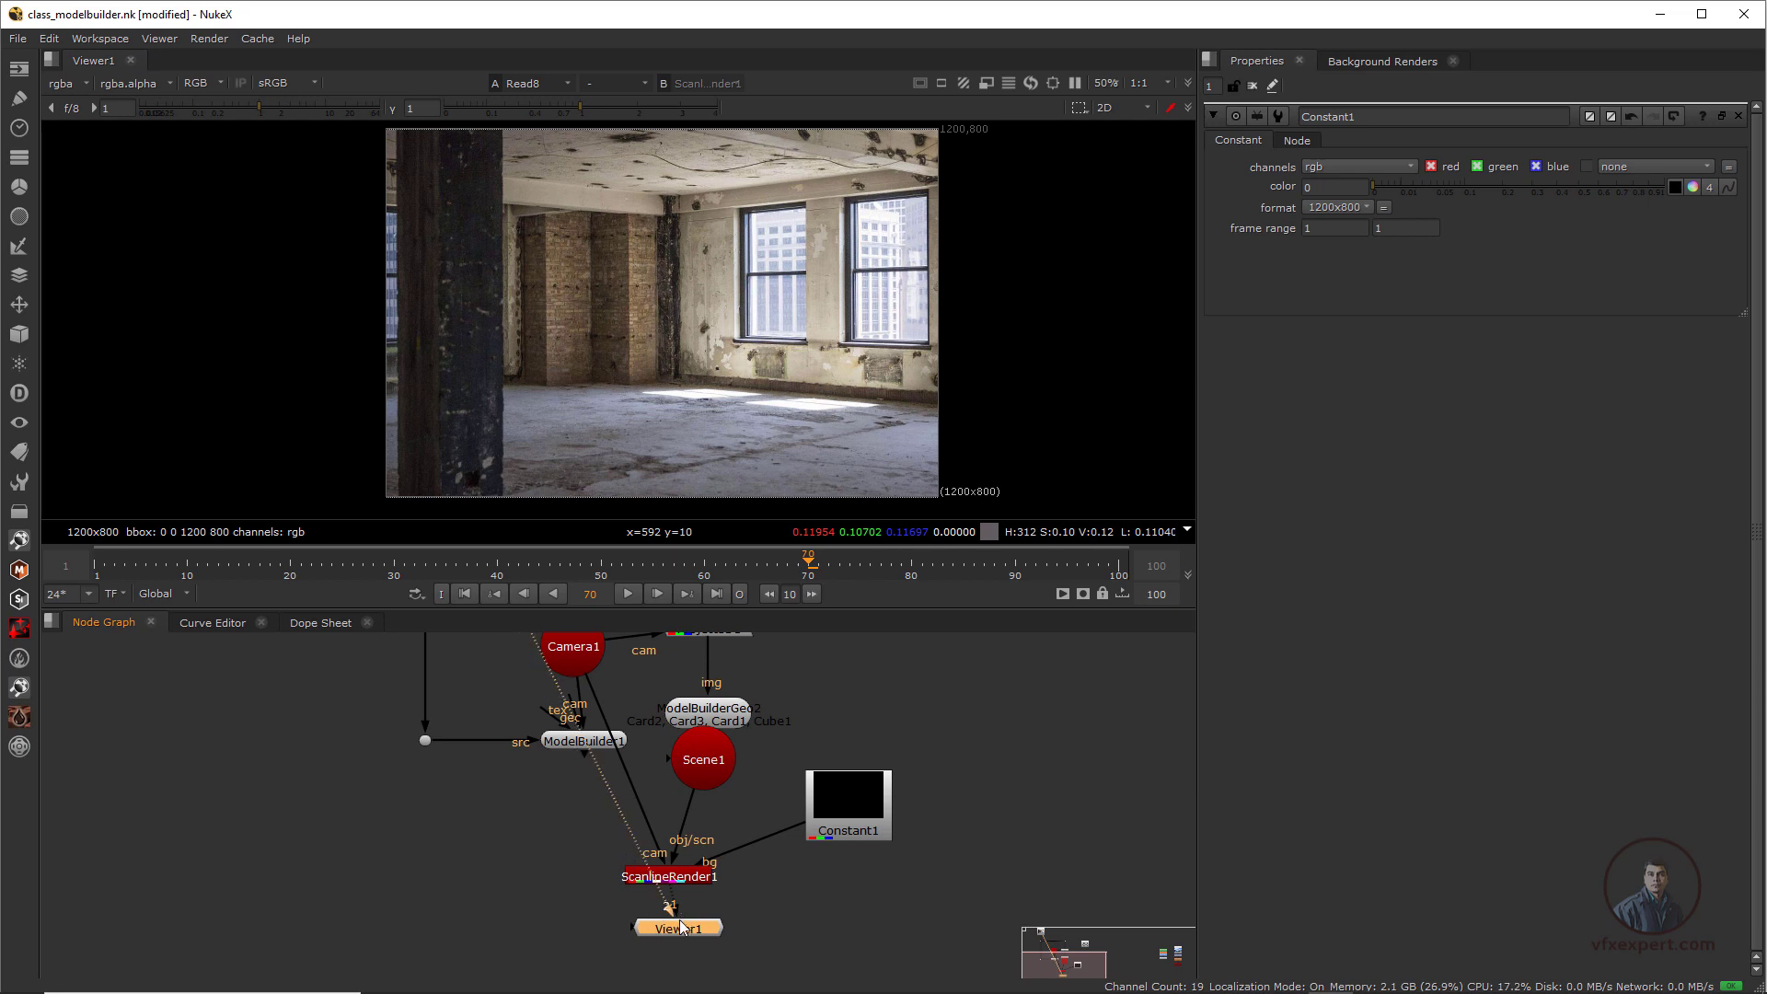
left_click_drag(674, 914, 670, 916)
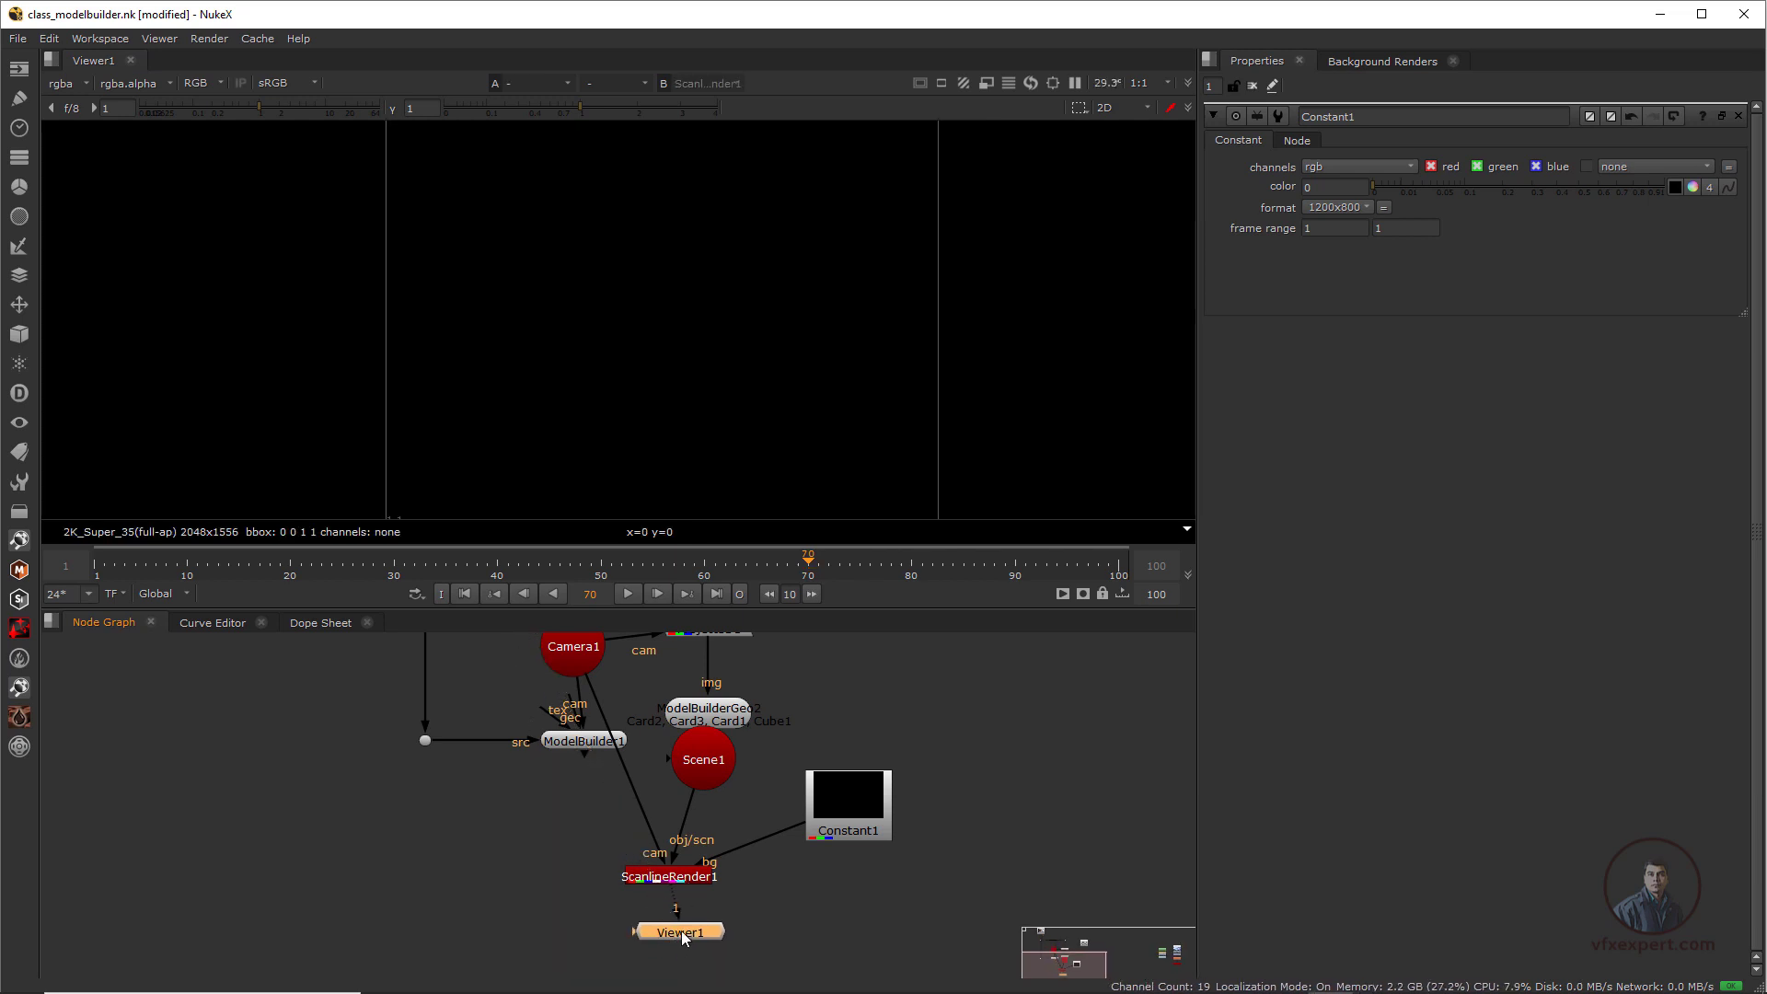
scroll(655, 901, "down", 2)
middle_click_drag(671, 891, 682, 814)
scroll(645, 757, "up", 2)
key("1")
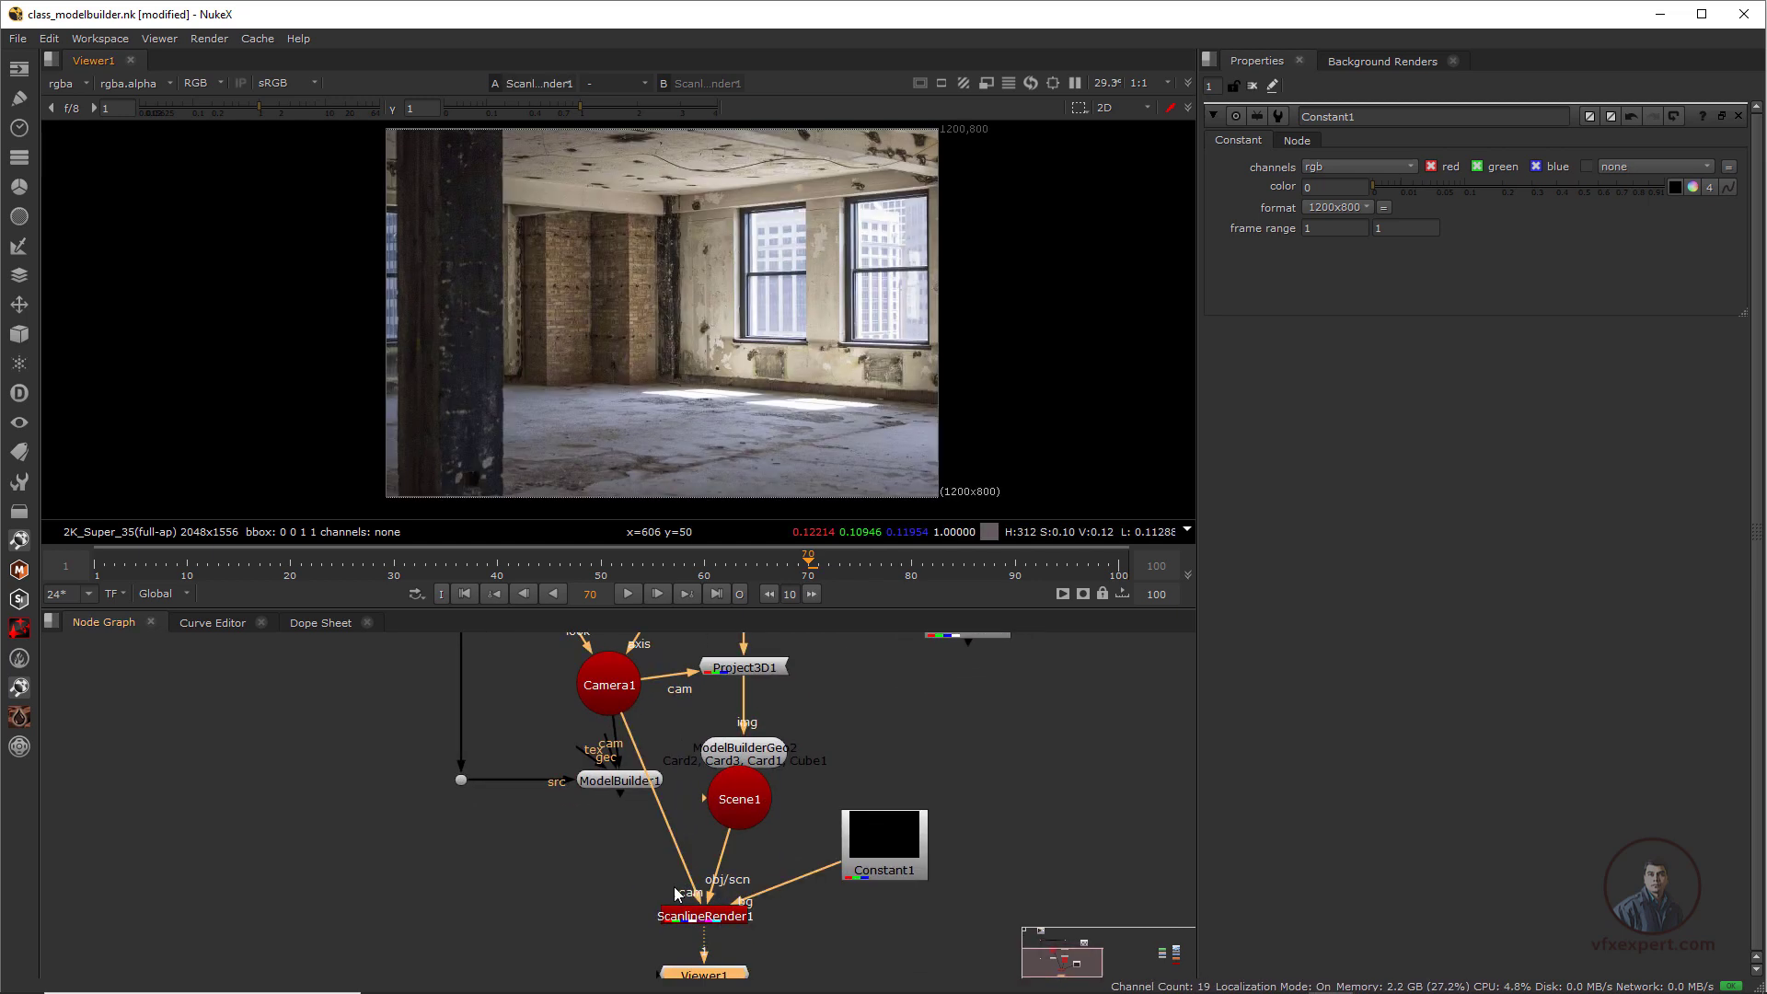
Duplicate Camera1, place the copy beside ScanlineRender1, and connect ScanlineRender1's cam input to it instead of Camera1
left_click(632, 684)
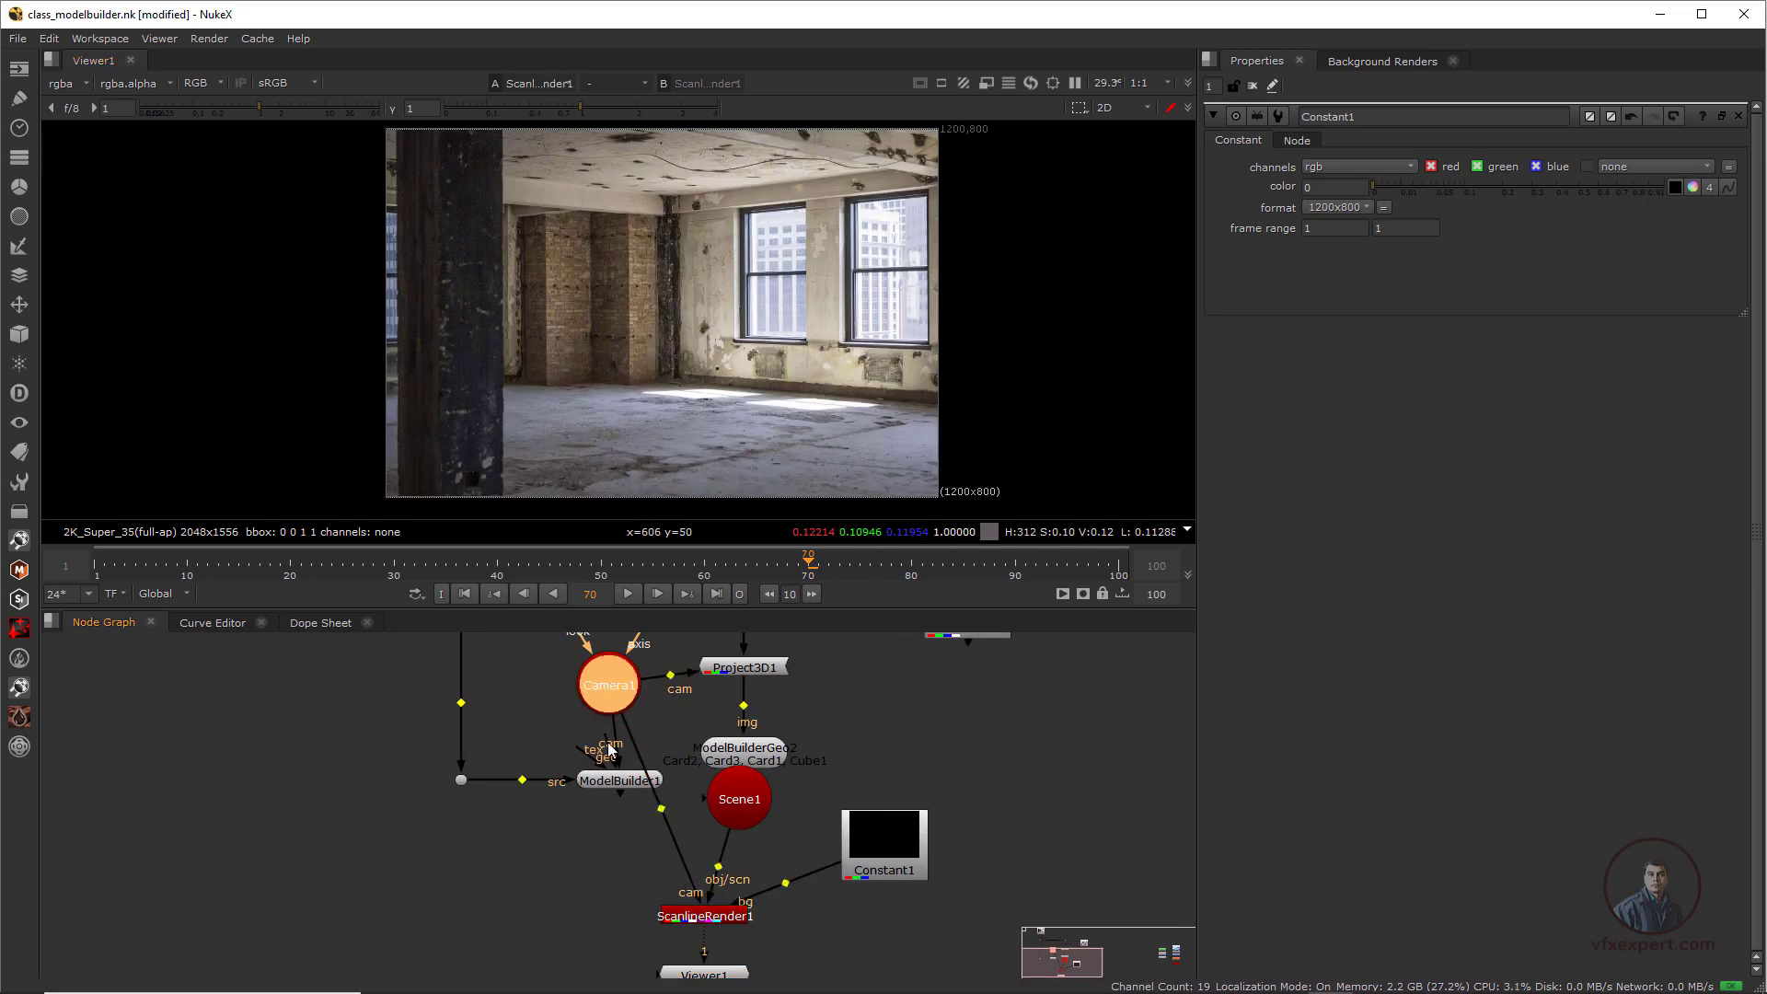
key("ctrl+v")
scroll(649, 887, "up", 1)
middle_click_drag(649, 890, 595, 870)
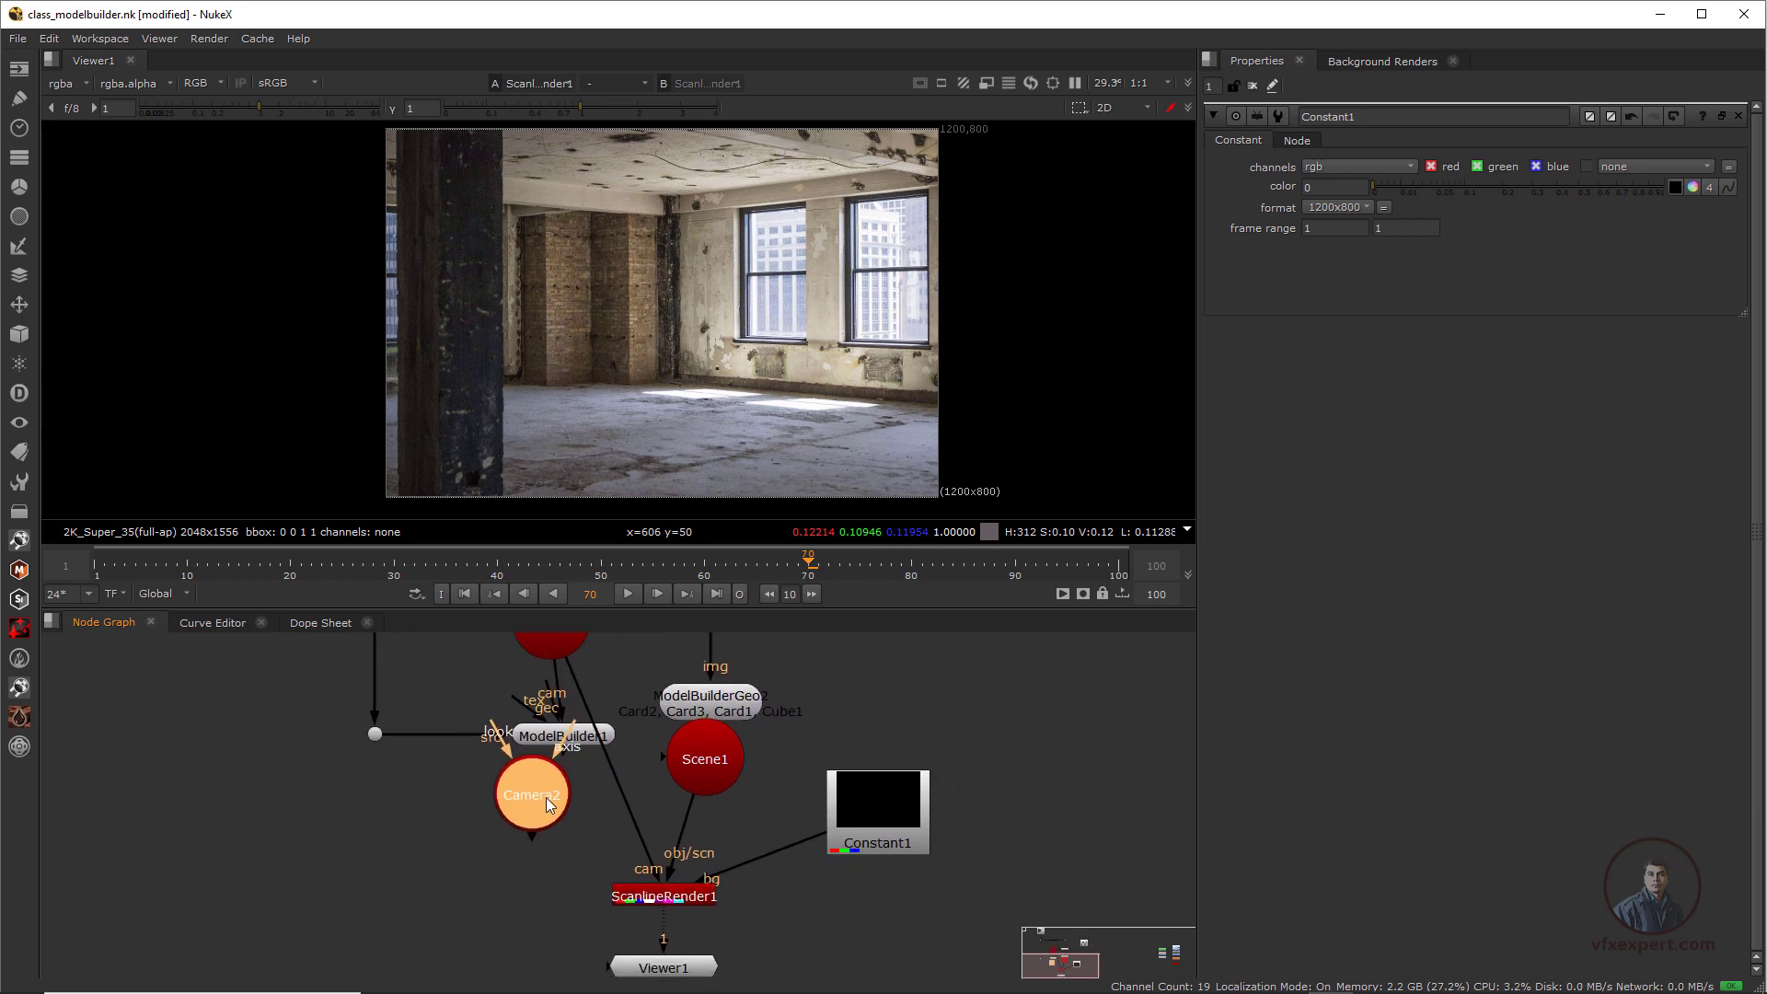
left_click_drag(545, 798, 522, 846)
scroll(556, 864, "up", 1)
middle_click_drag(591, 885, 615, 869)
left_click_drag(693, 856, 663, 869)
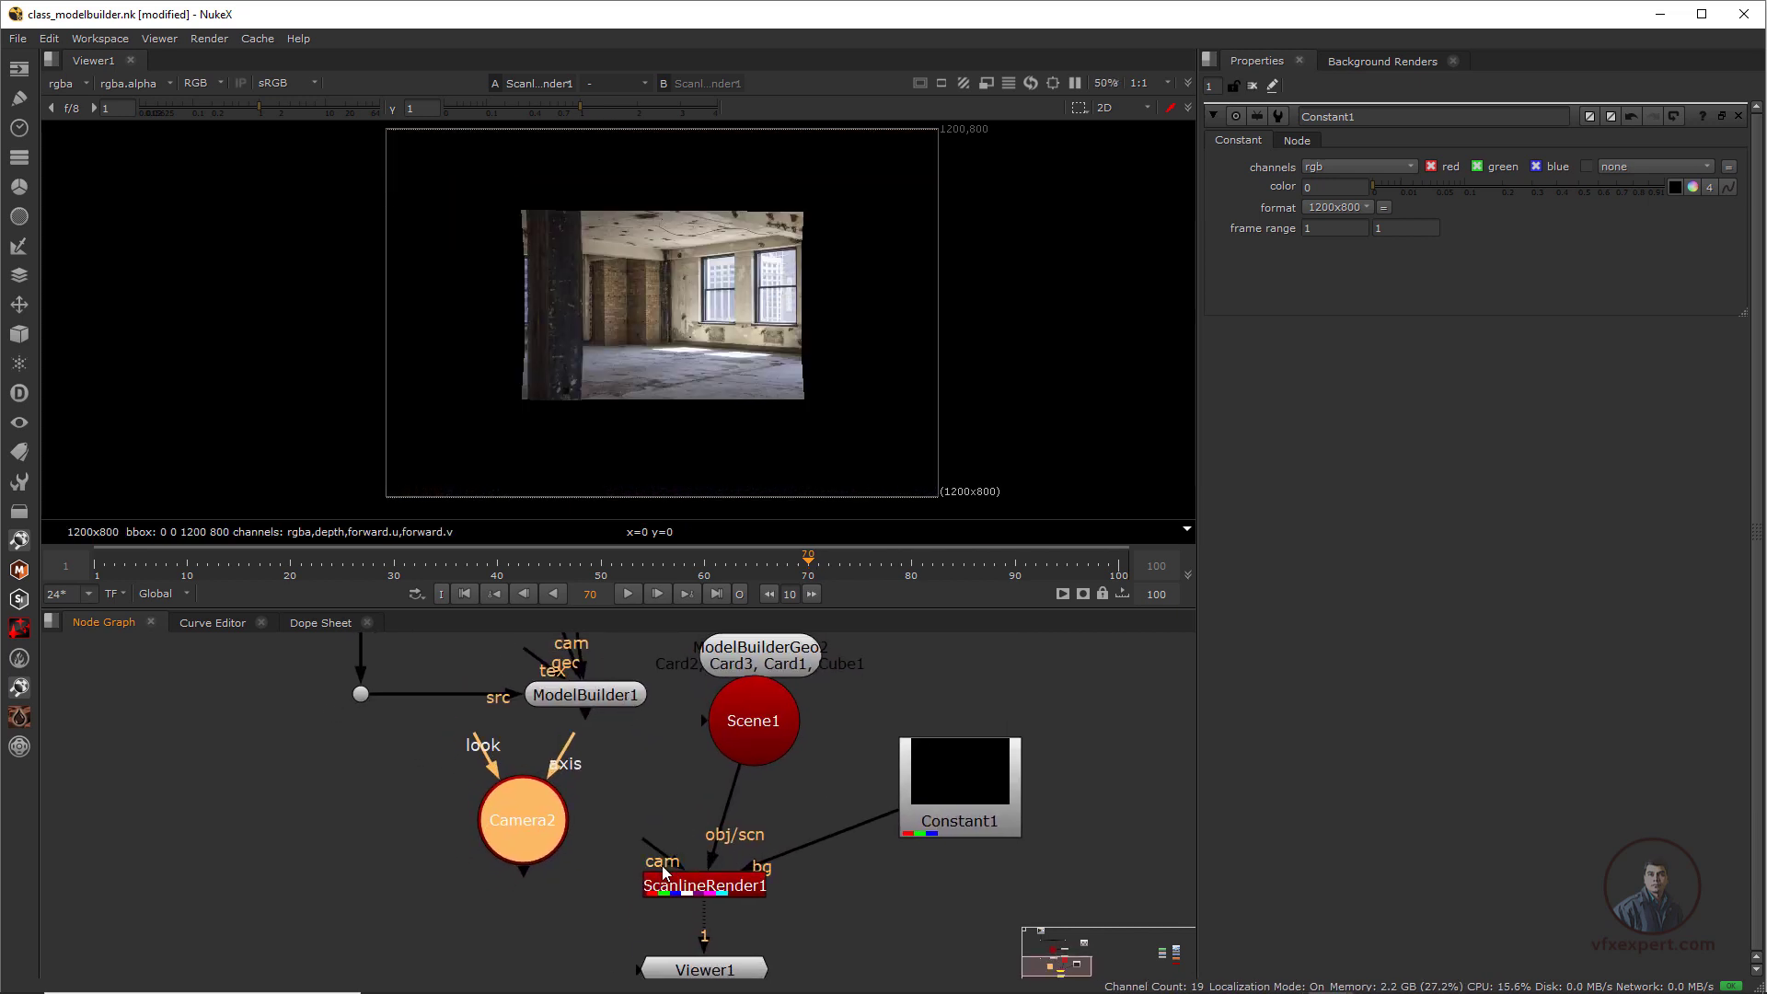
left_click_drag(558, 855, 543, 818)
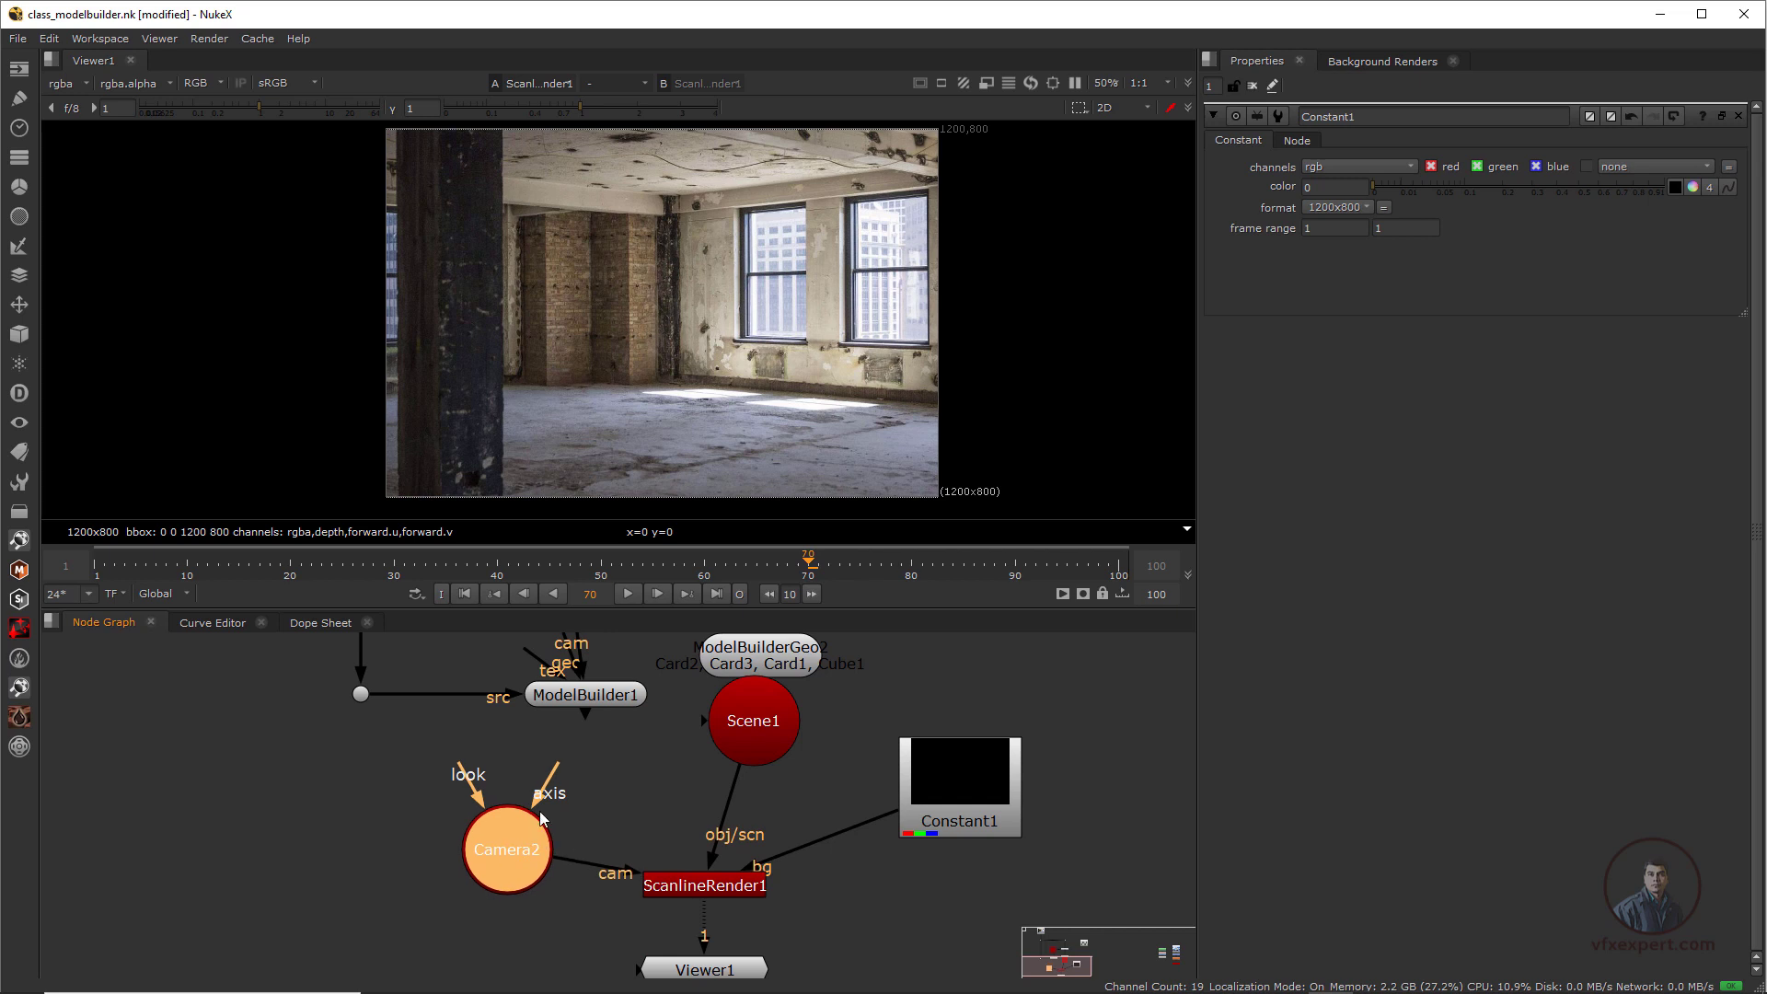
Enlarge the node graph area, reposition Camera2 beside ScanlineRender1, and open Camera2's properties
scroll(516, 851, "down", 3)
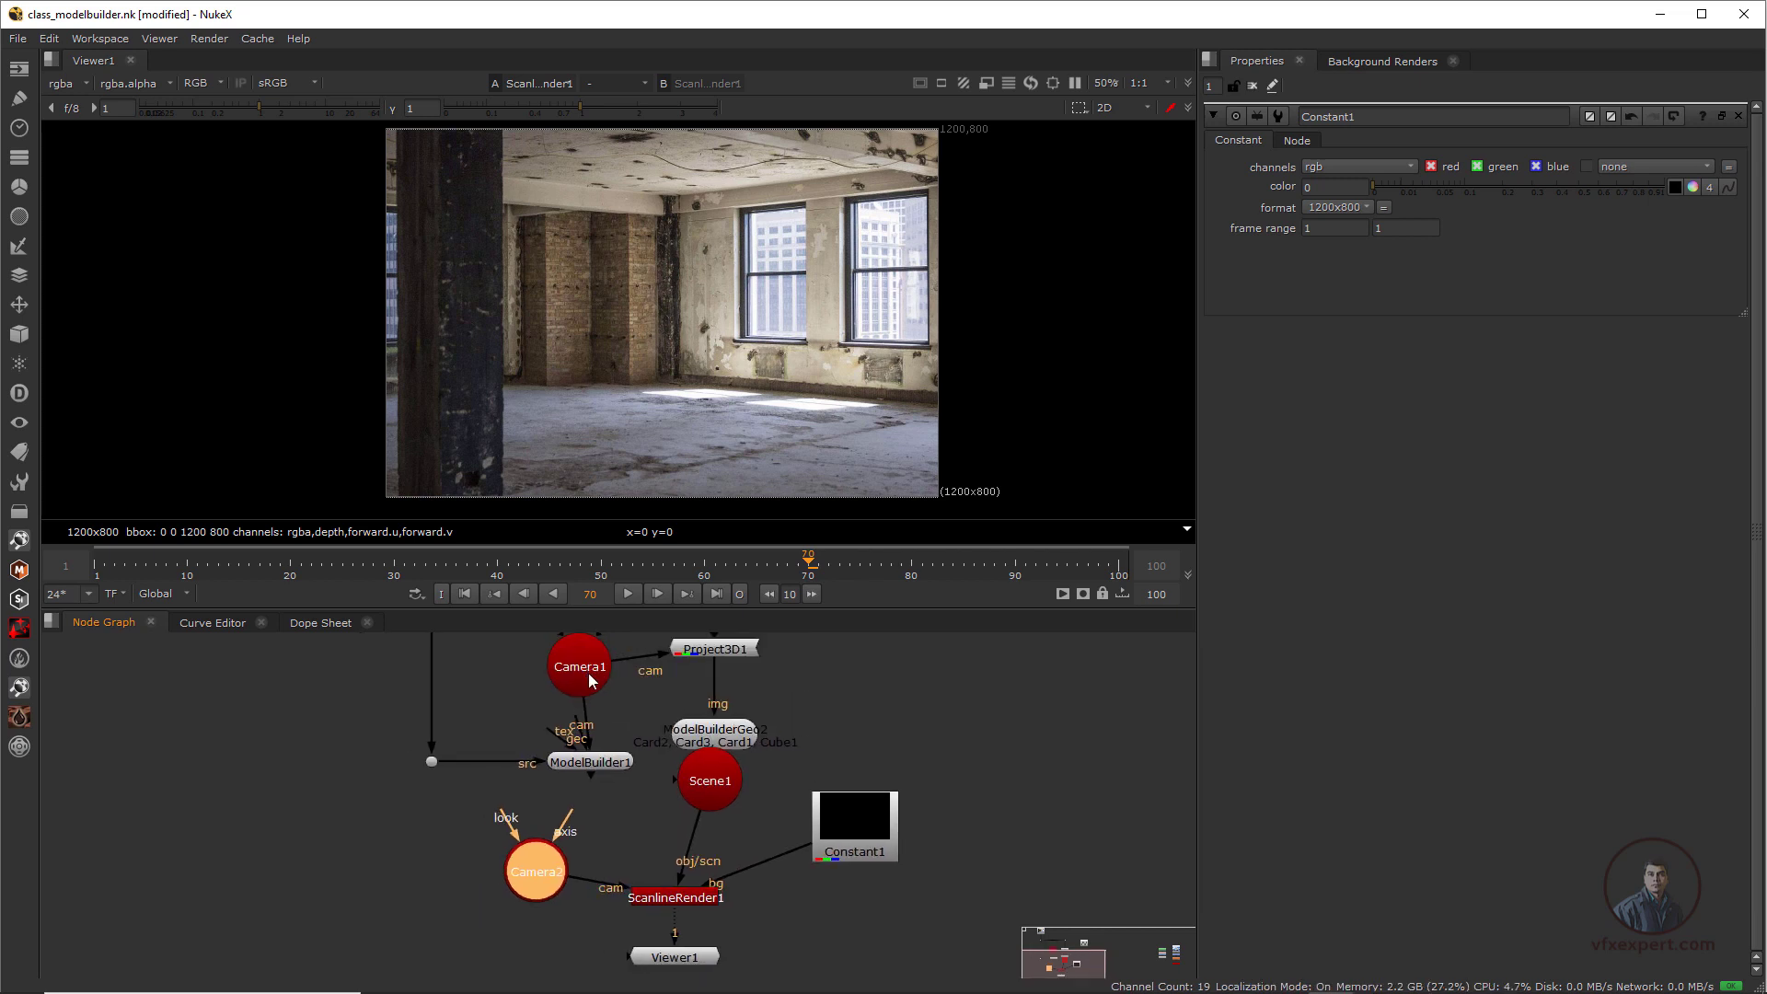
left_click(600, 670)
scroll(649, 764, "down", 3)
middle_click_drag(656, 783, 642, 825)
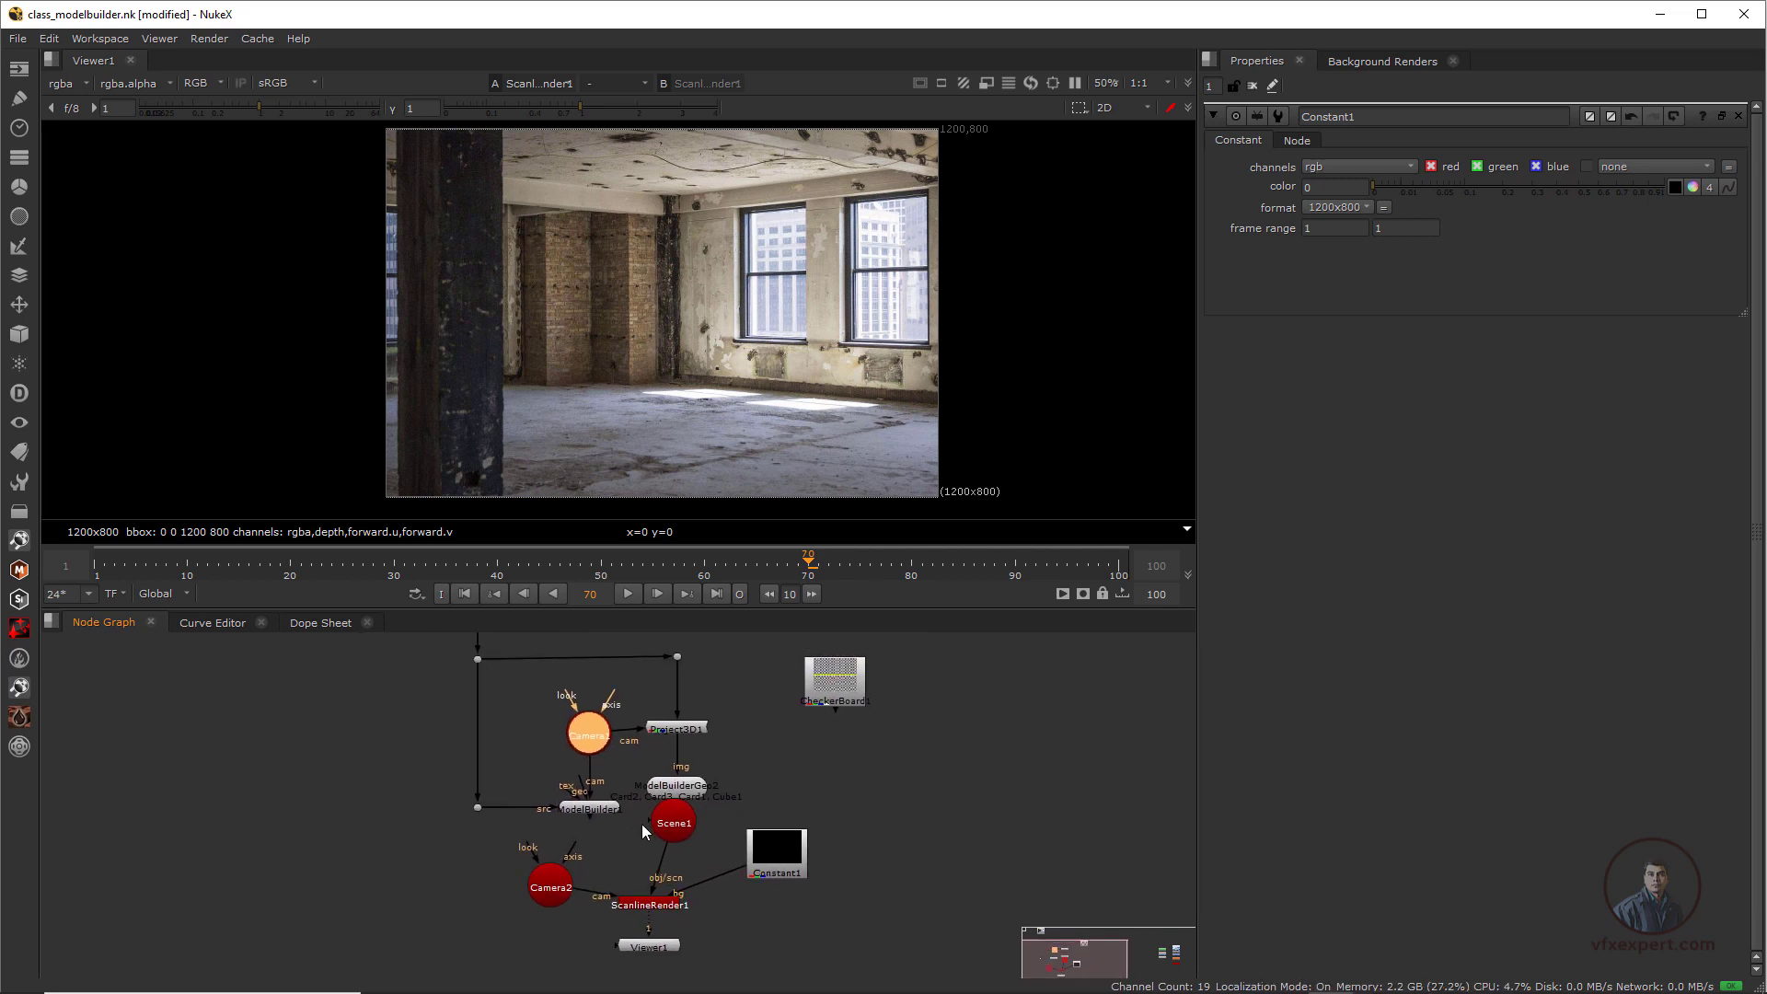
left_click_drag(707, 610, 707, 522)
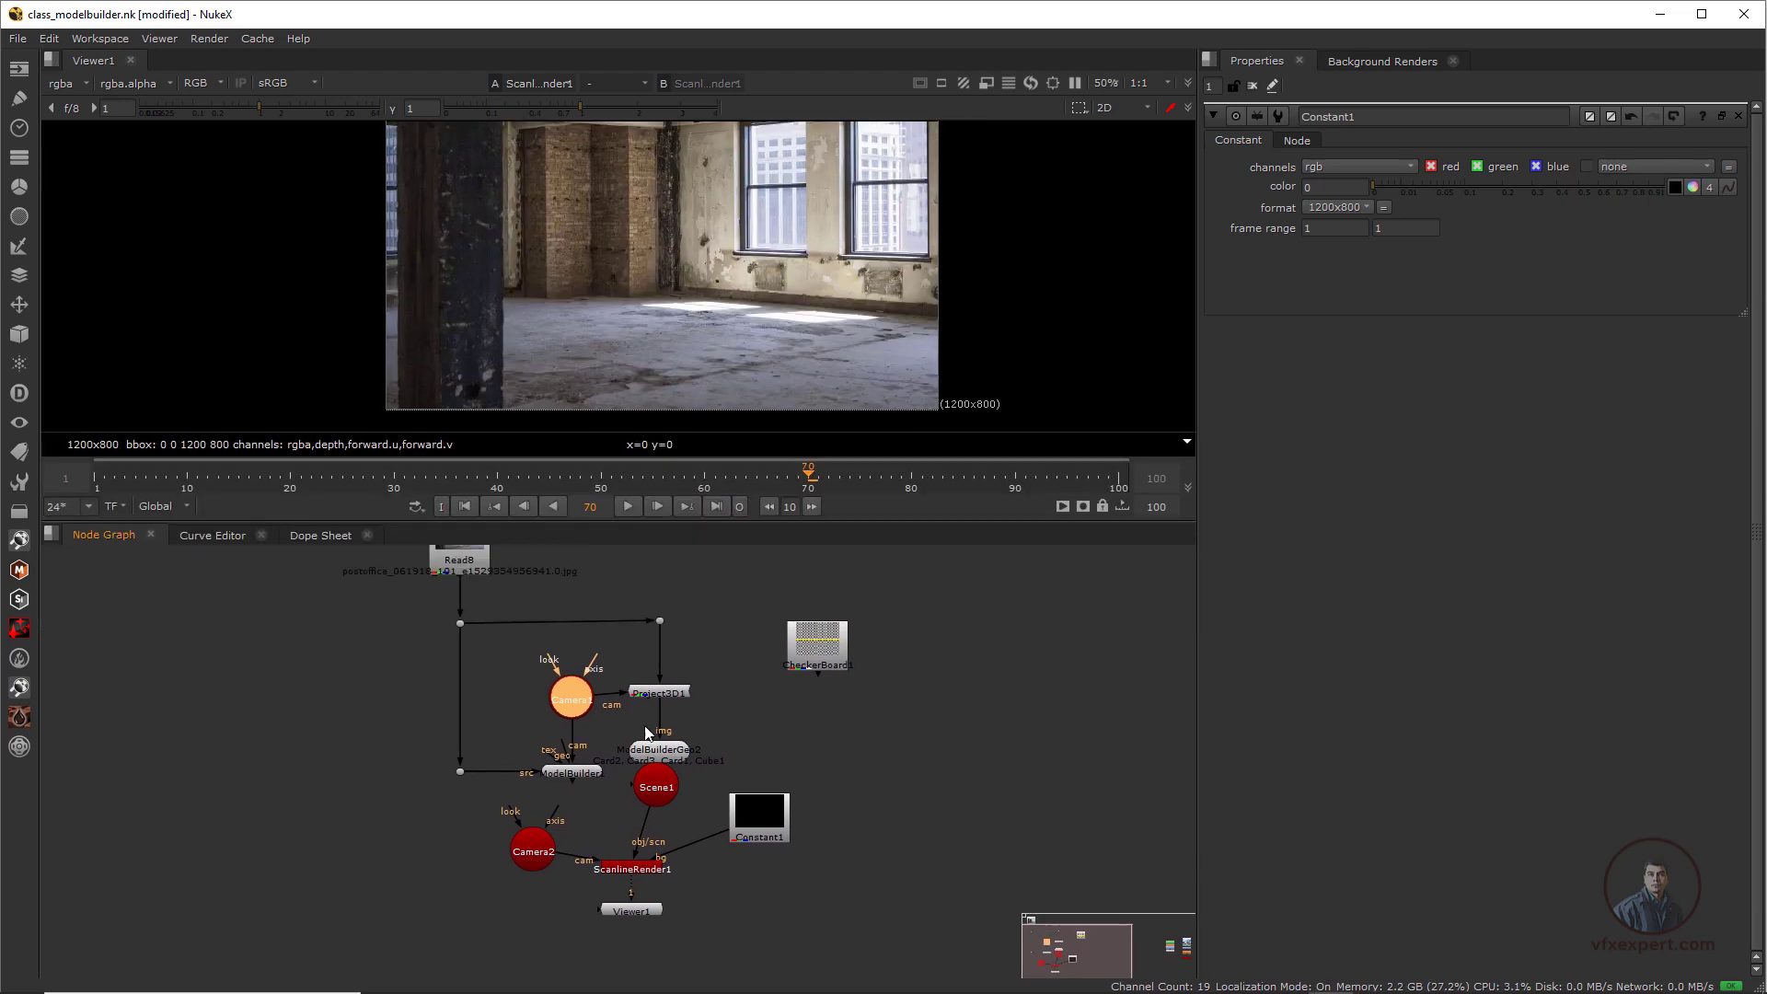
middle_click_drag(639, 741, 664, 778)
scroll(684, 819, "up", 2)
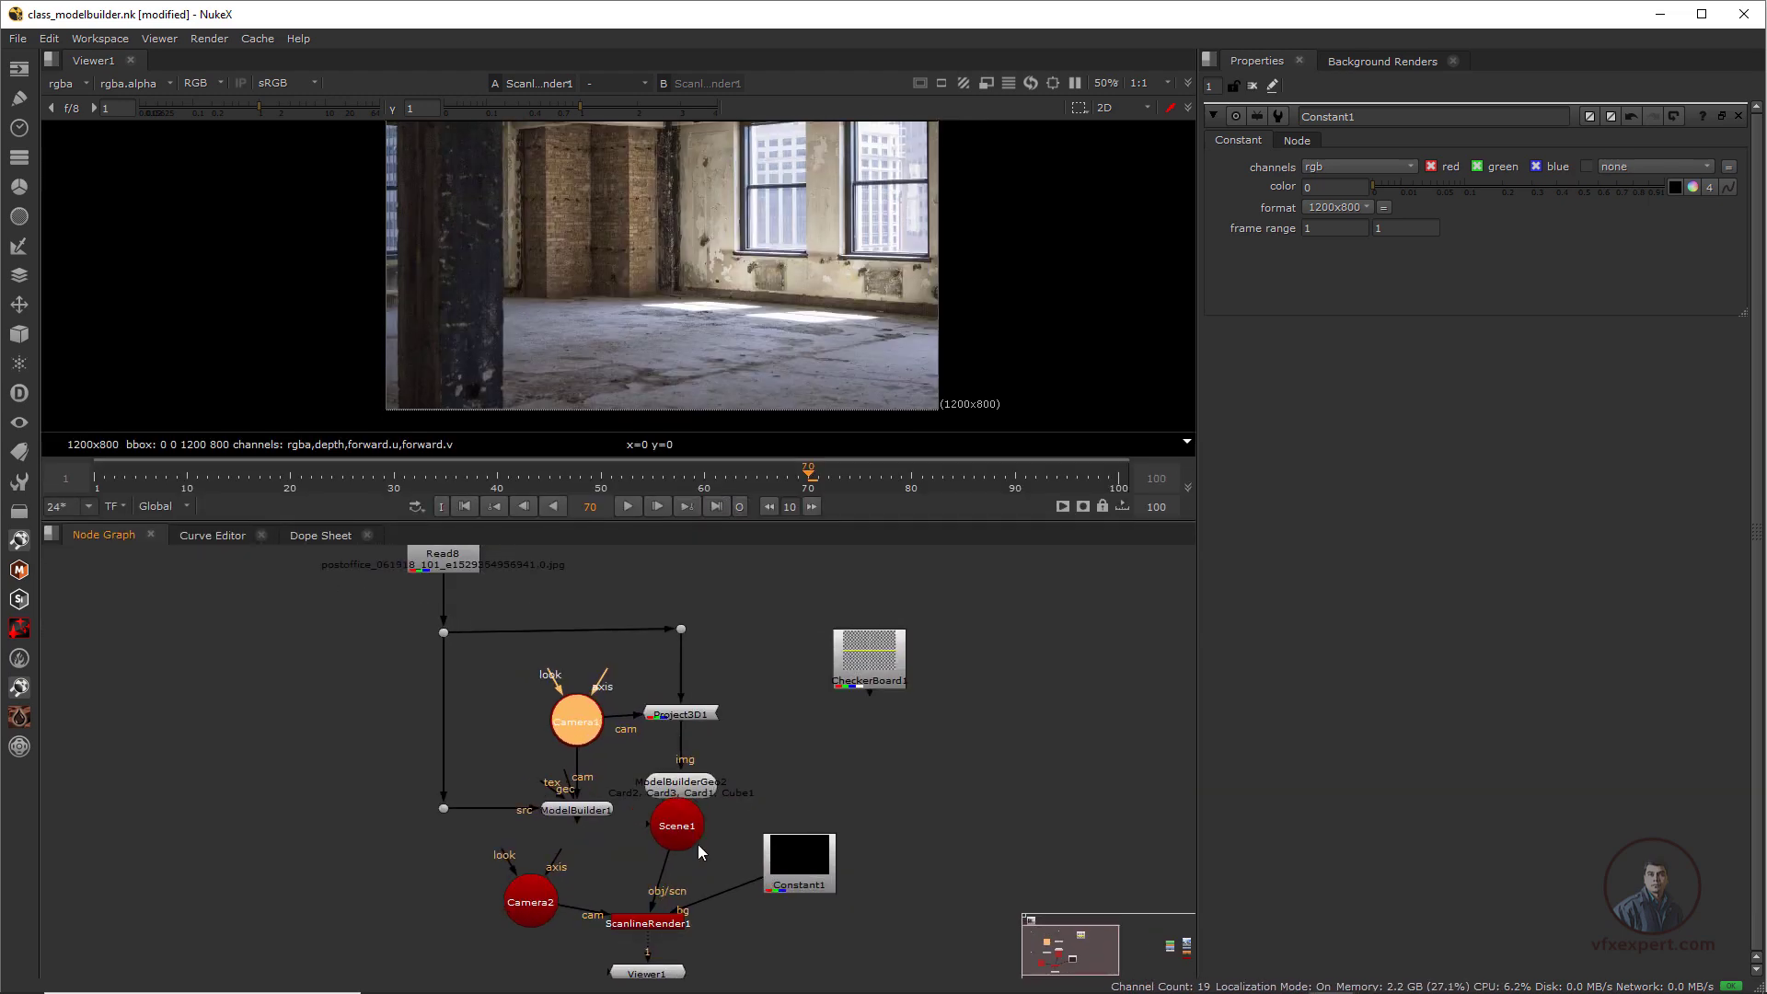
middle_click_drag(697, 840, 739, 779)
left_click_drag(577, 849, 571, 876)
double_click(572, 882)
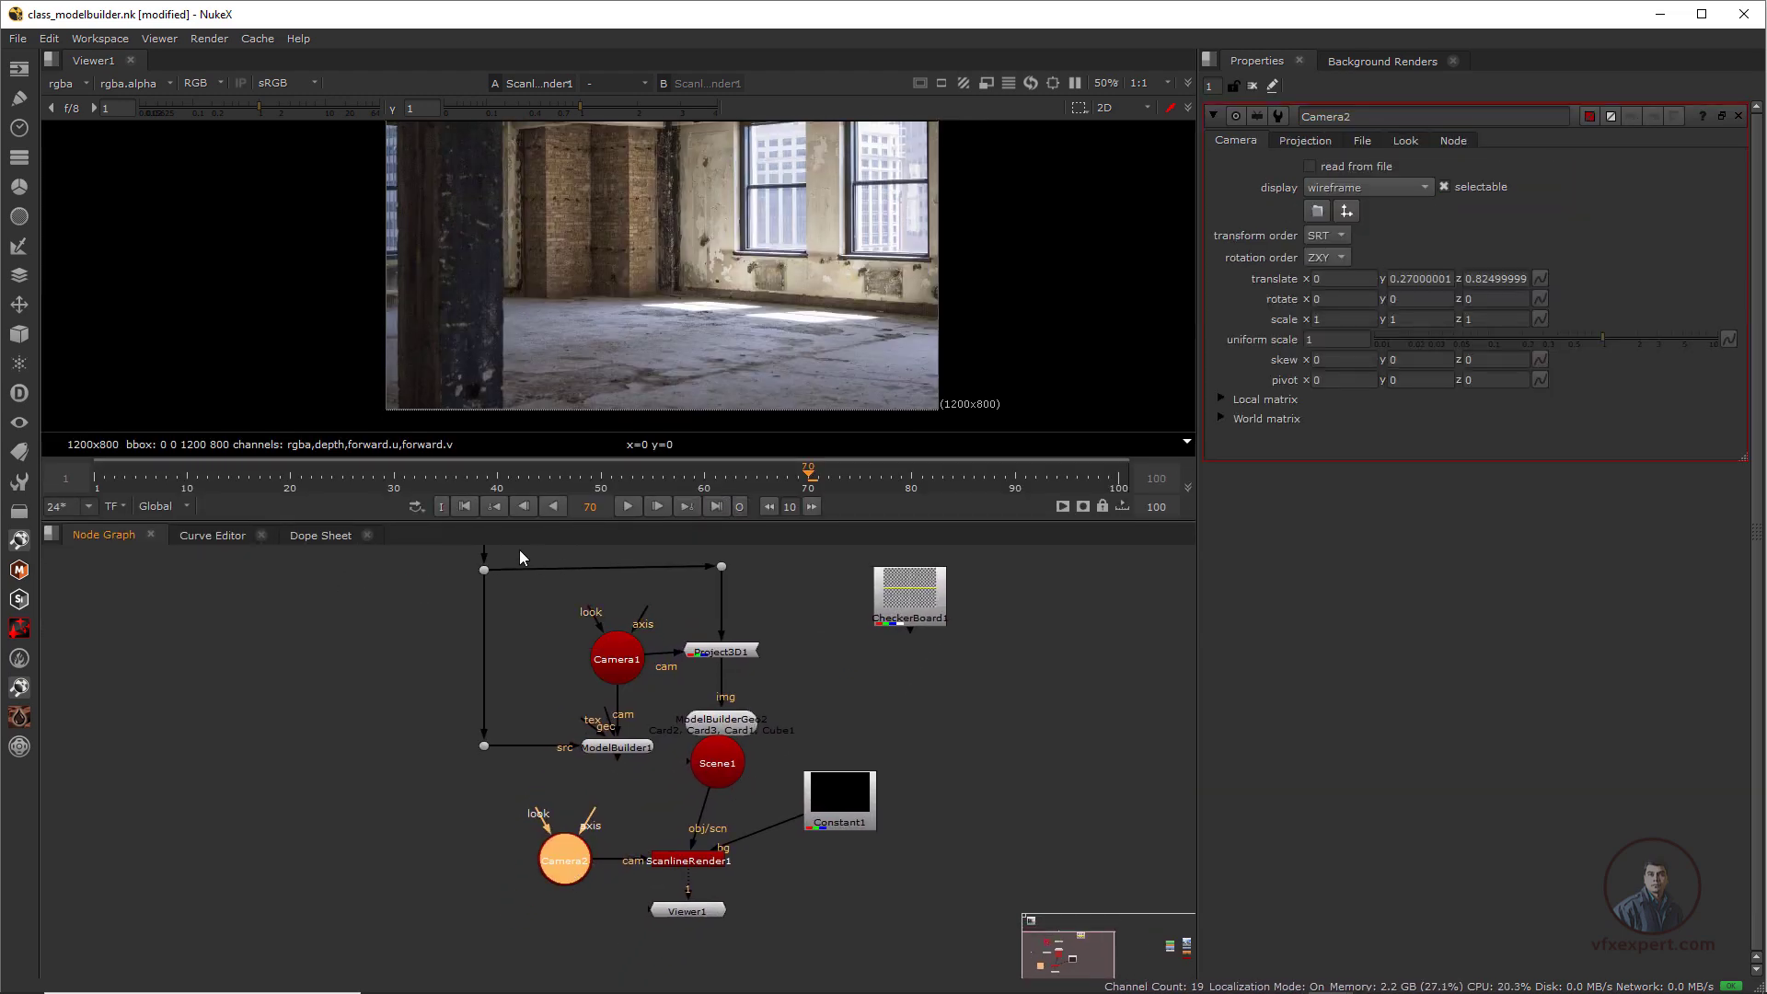
Set keyframes on Camera2's translate and rotate values at frame 1
left_click(465, 506)
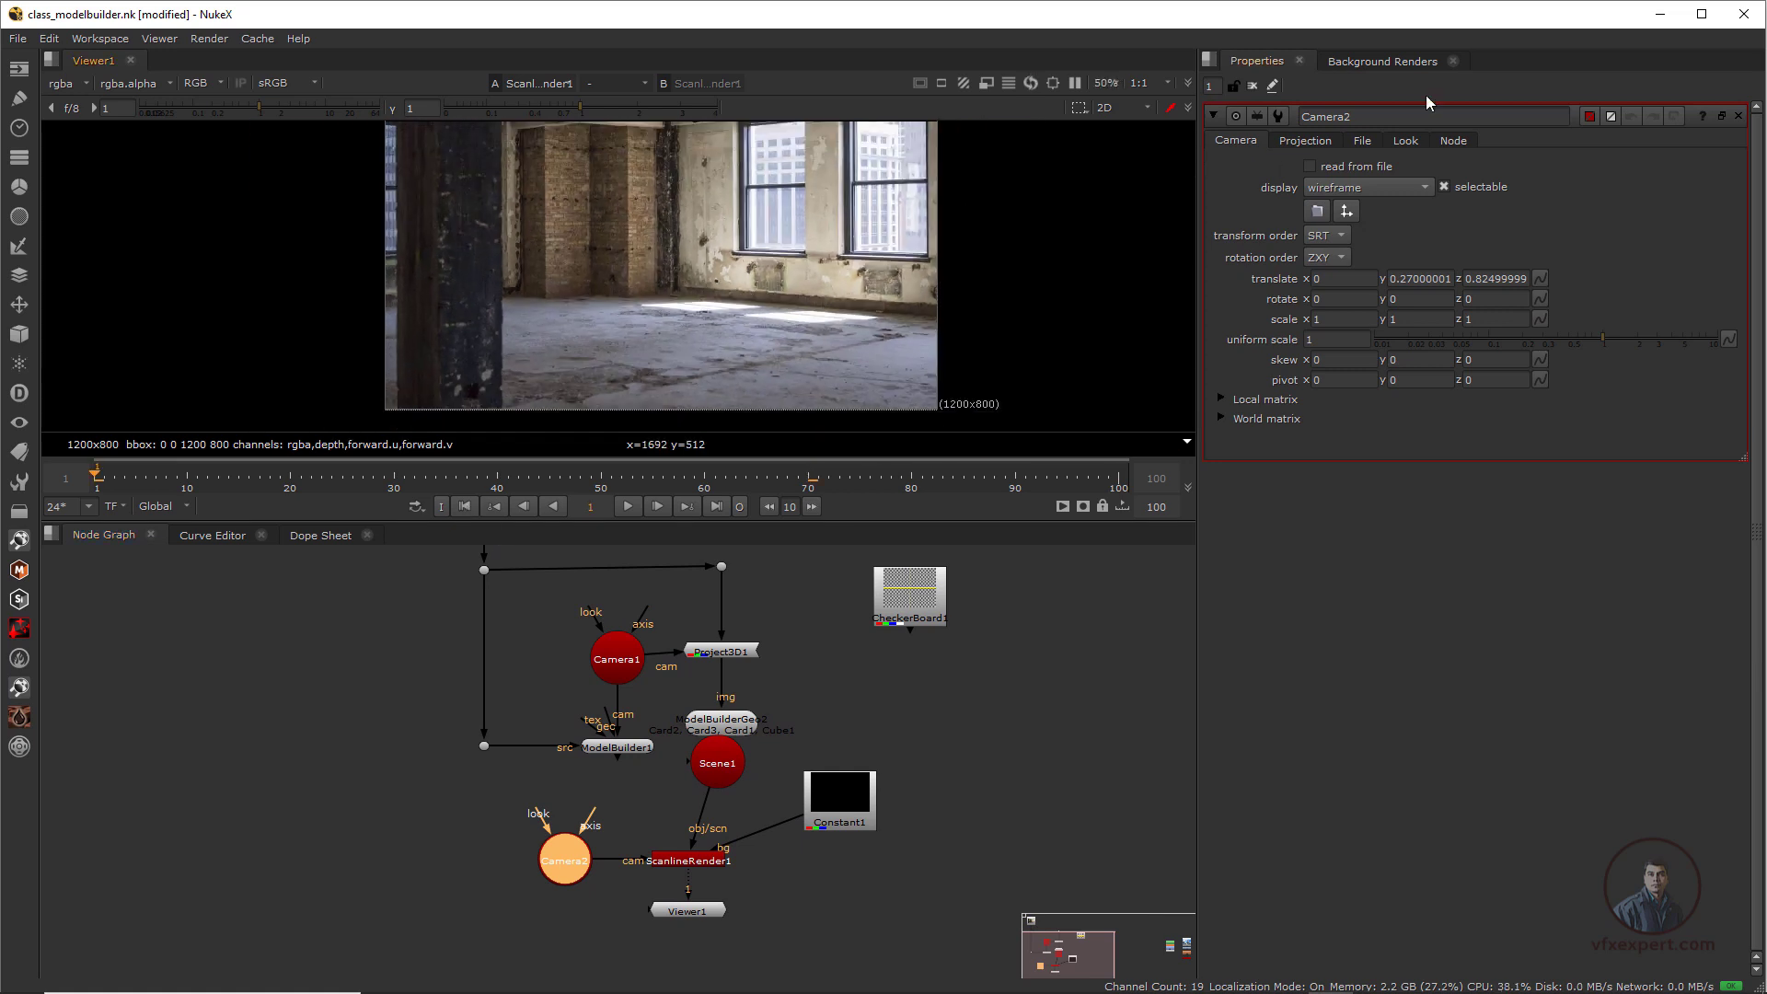
left_click(1544, 275)
left_click(1550, 293)
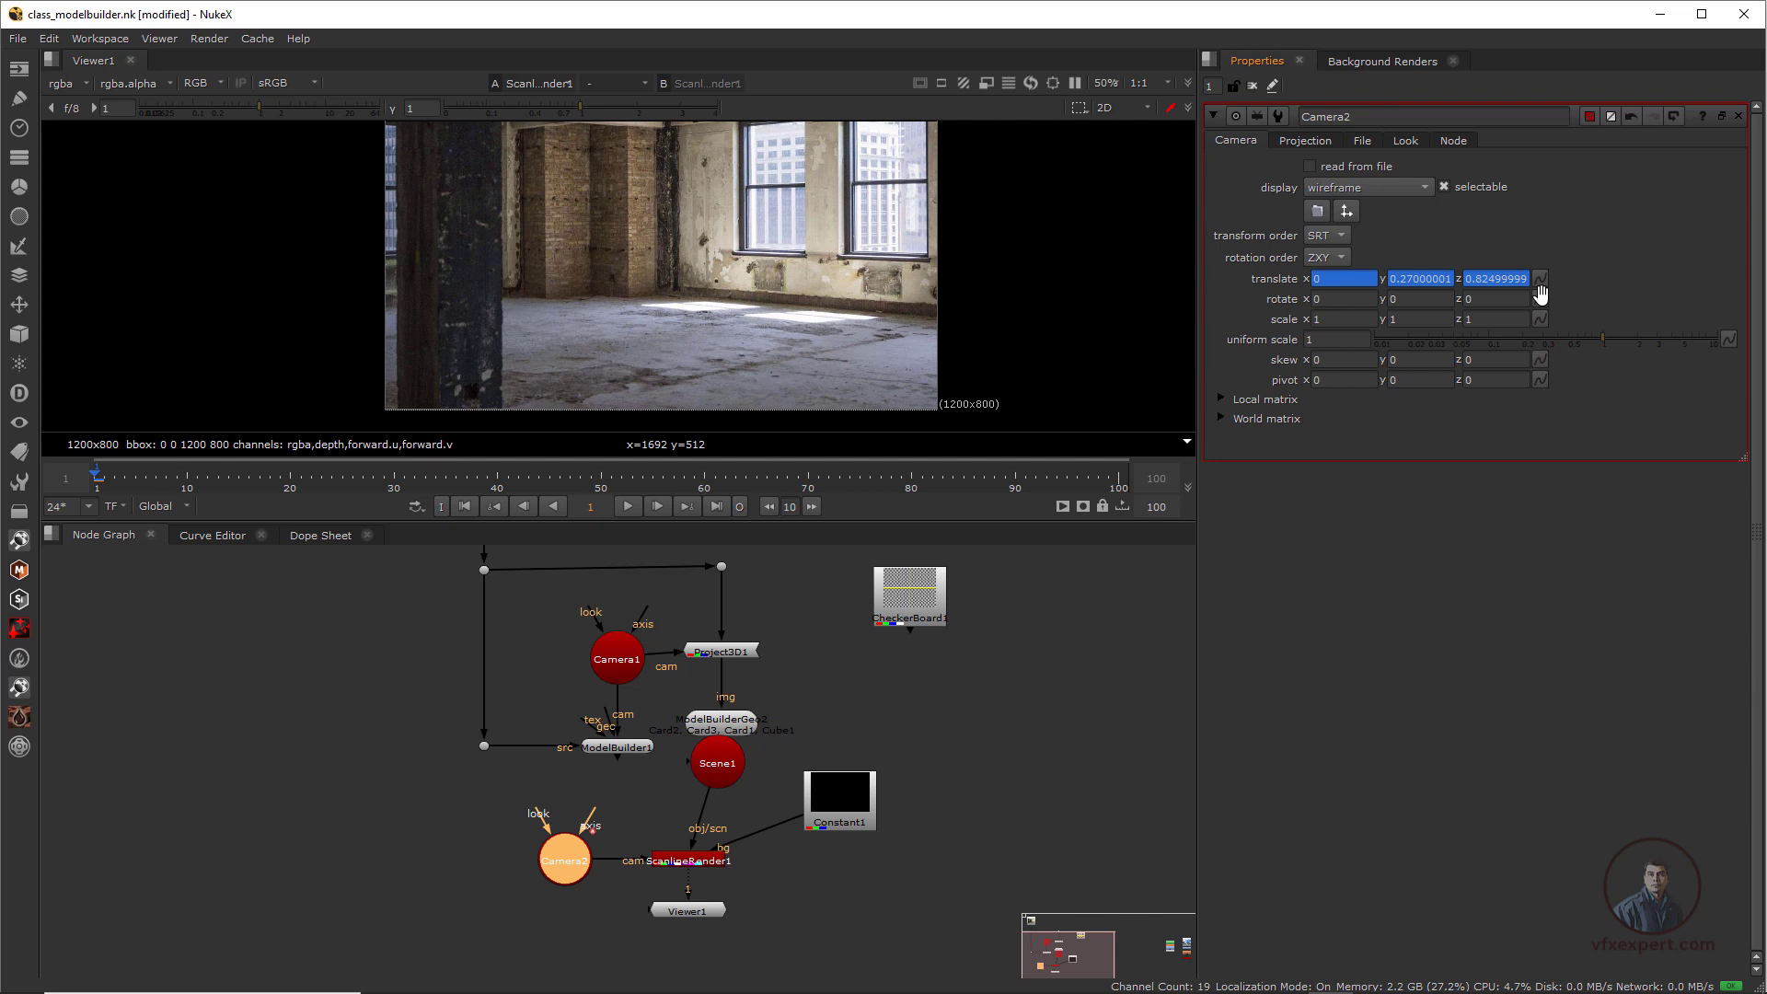
left_click(1541, 297)
left_click(1555, 309)
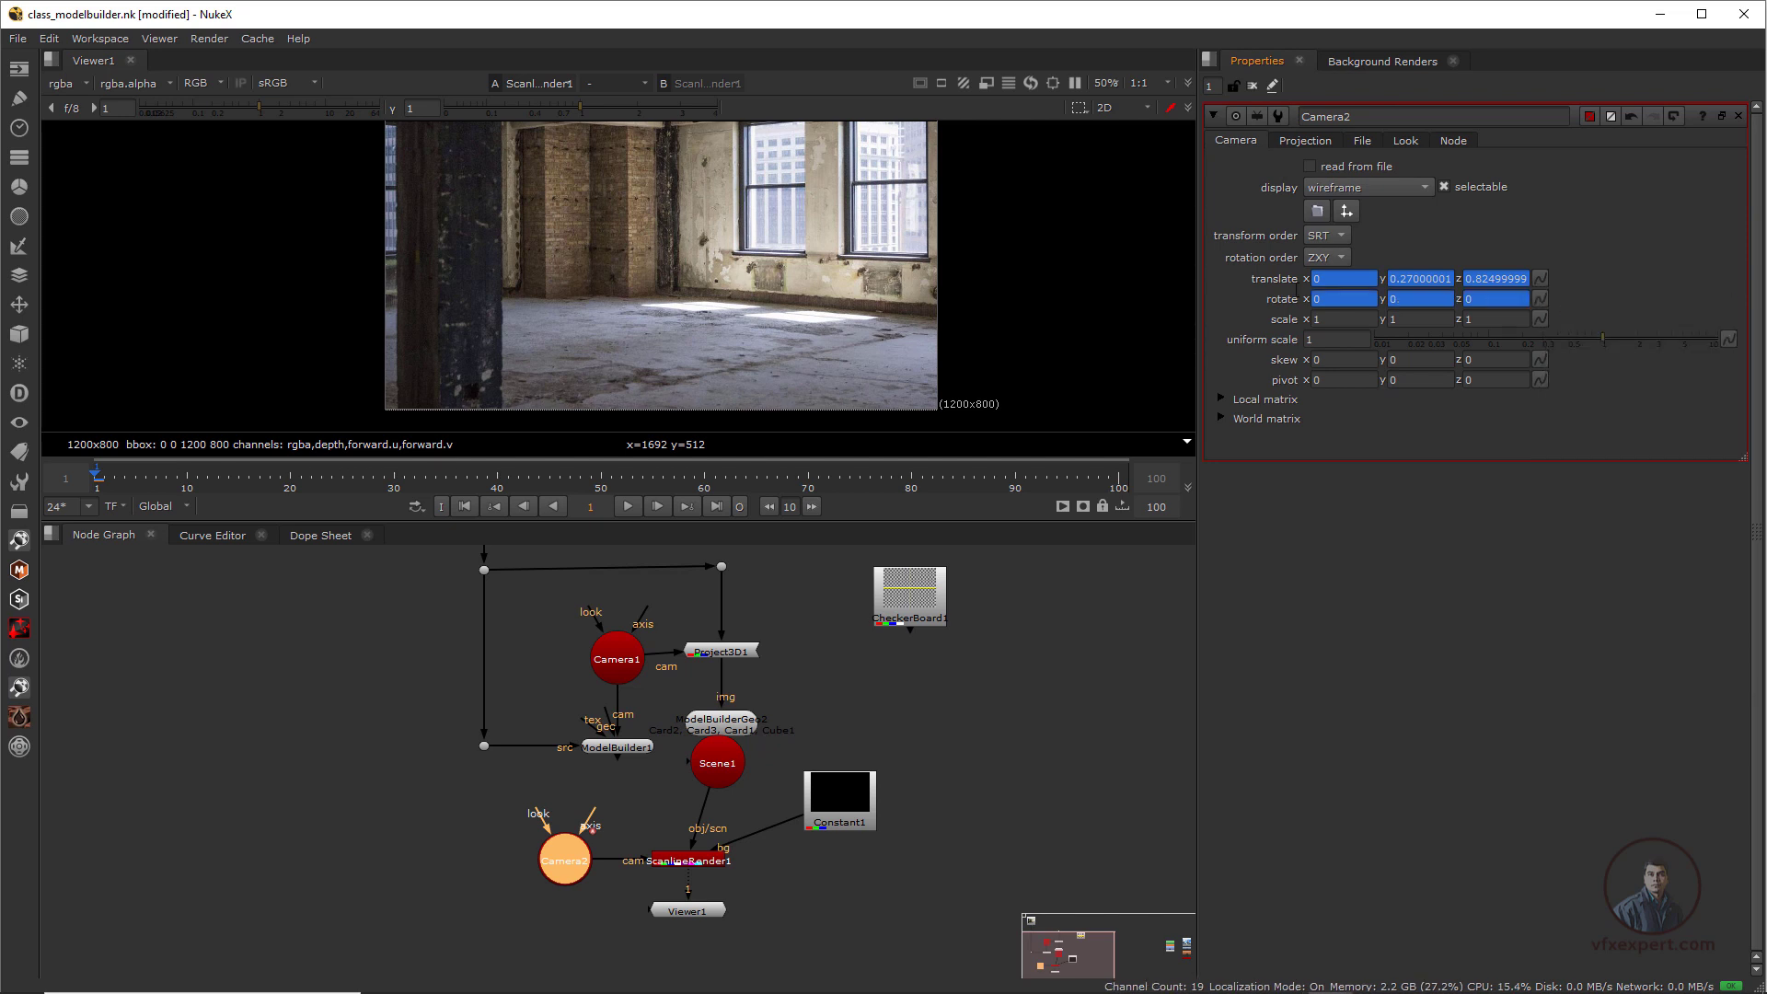
At frame 100, push Camera2 forward by setting its translate z to about -2.025
left_click(716, 507)
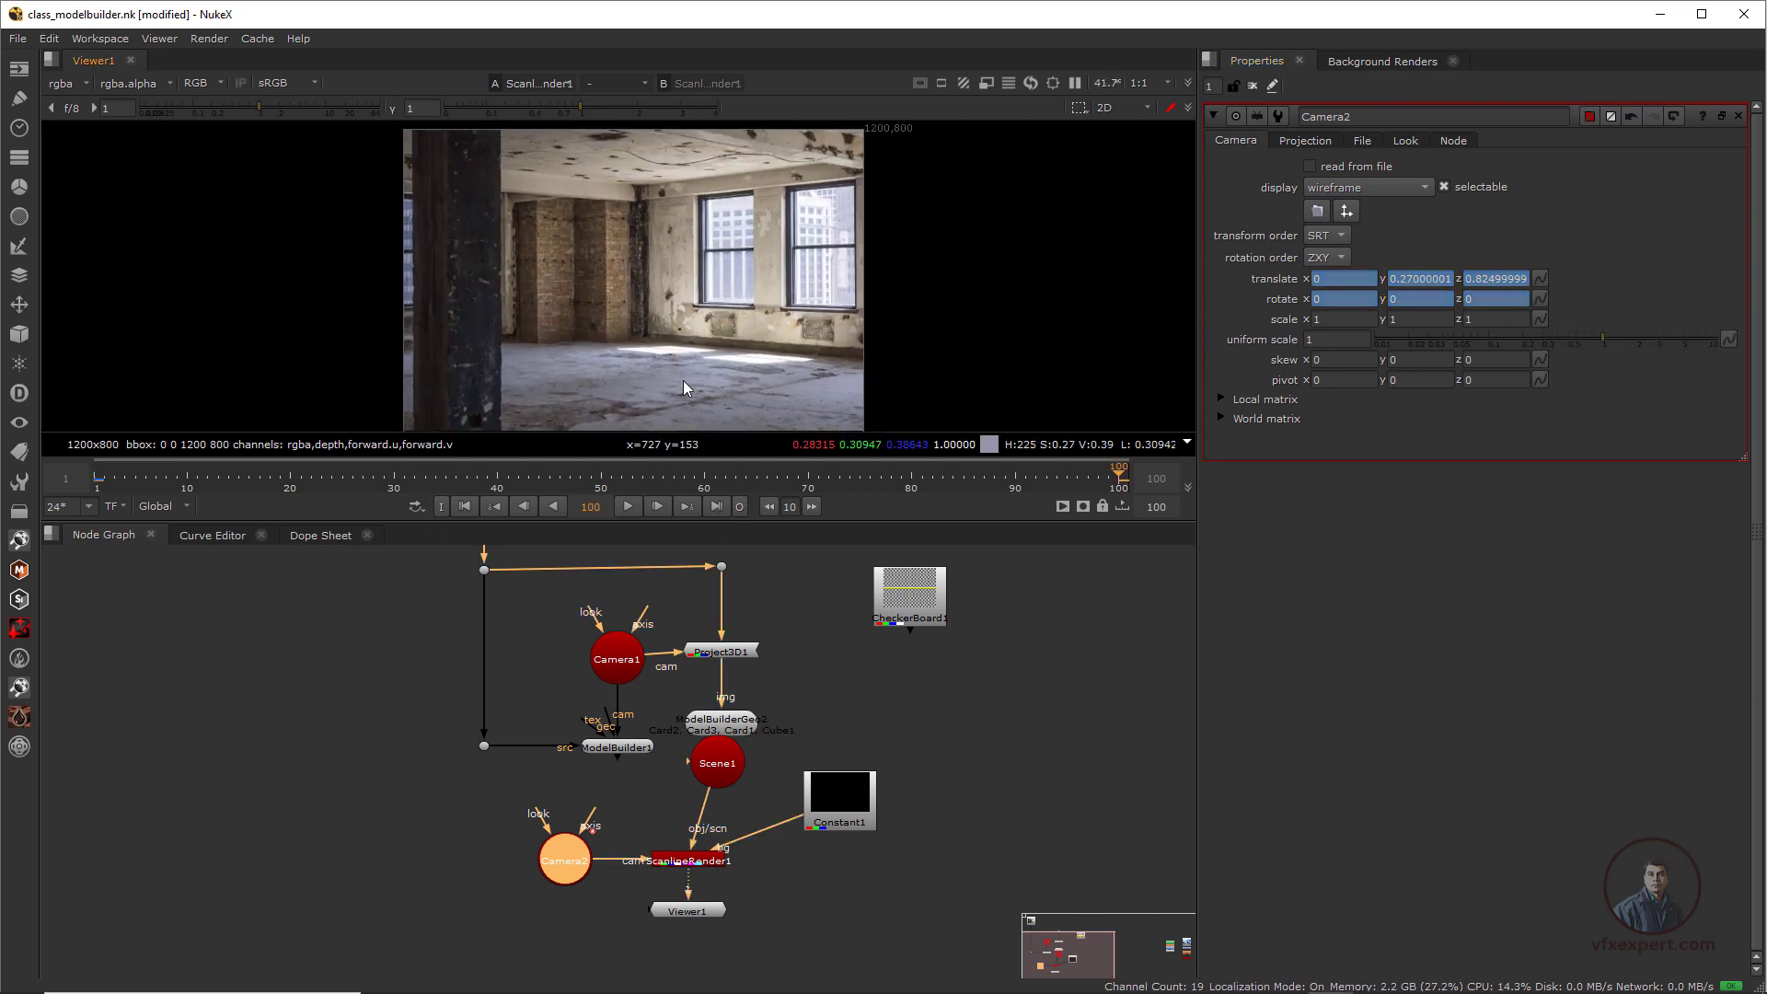
middle_click_drag(683, 381, 682, 394)
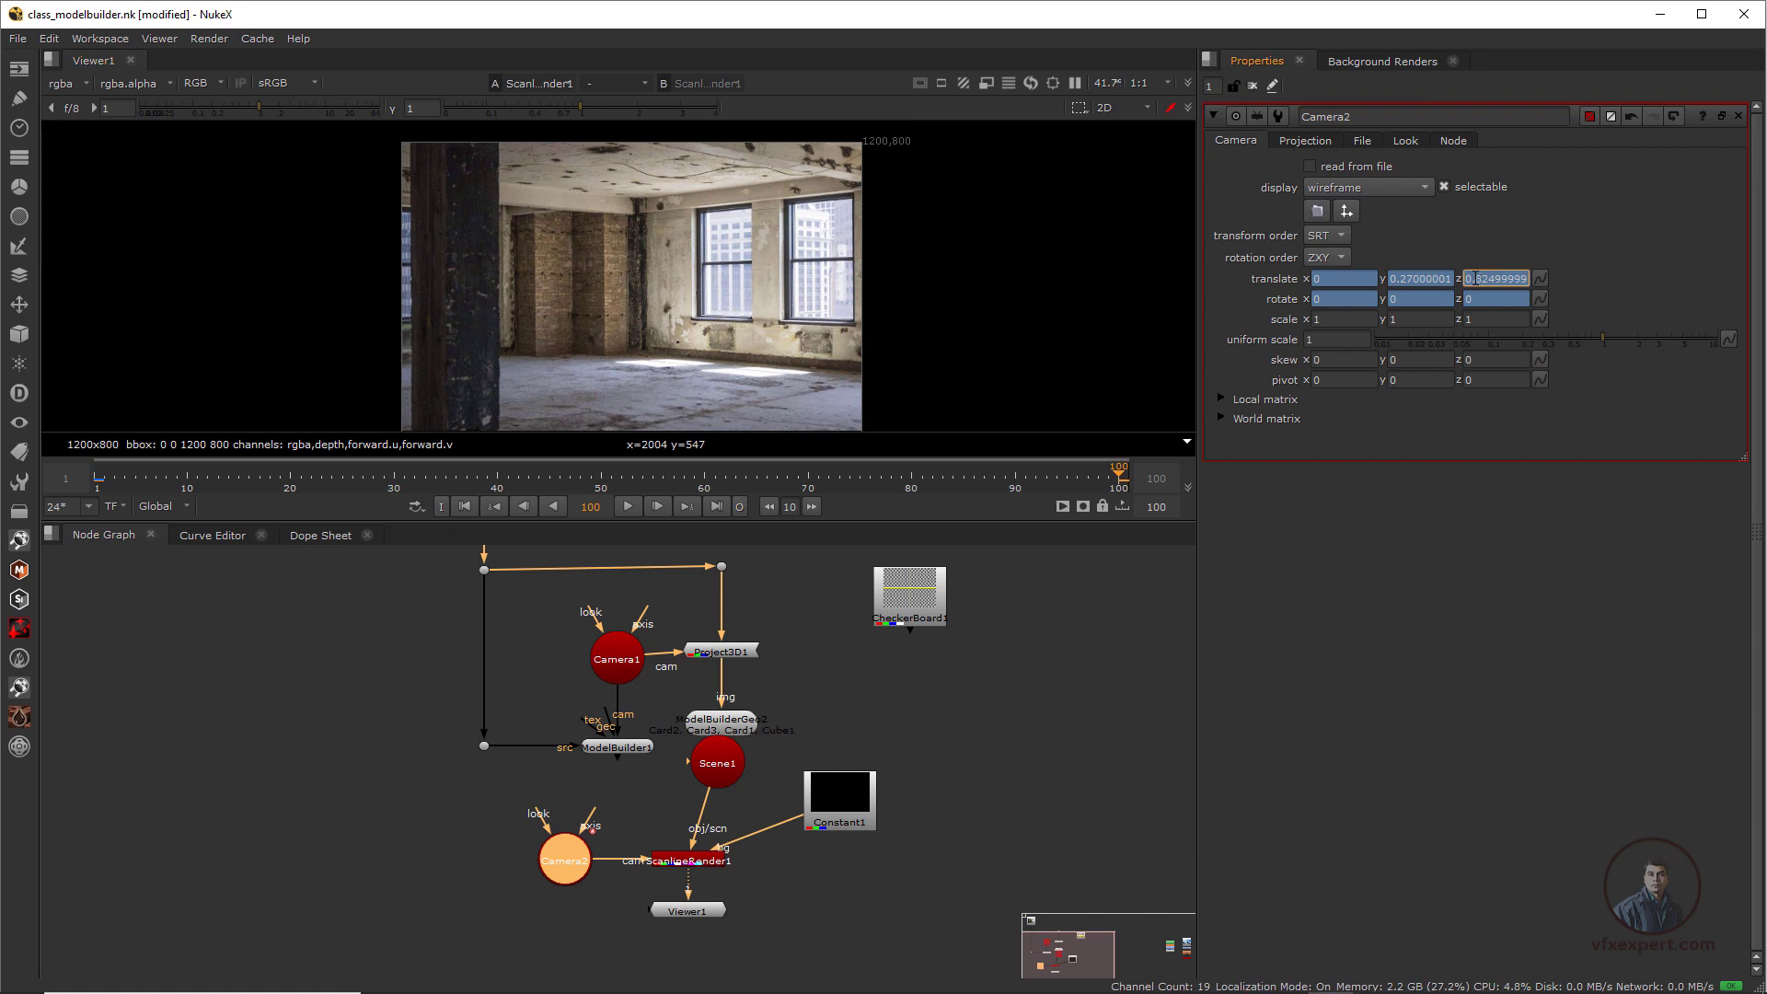
scroll(1476, 278, "down", 9)
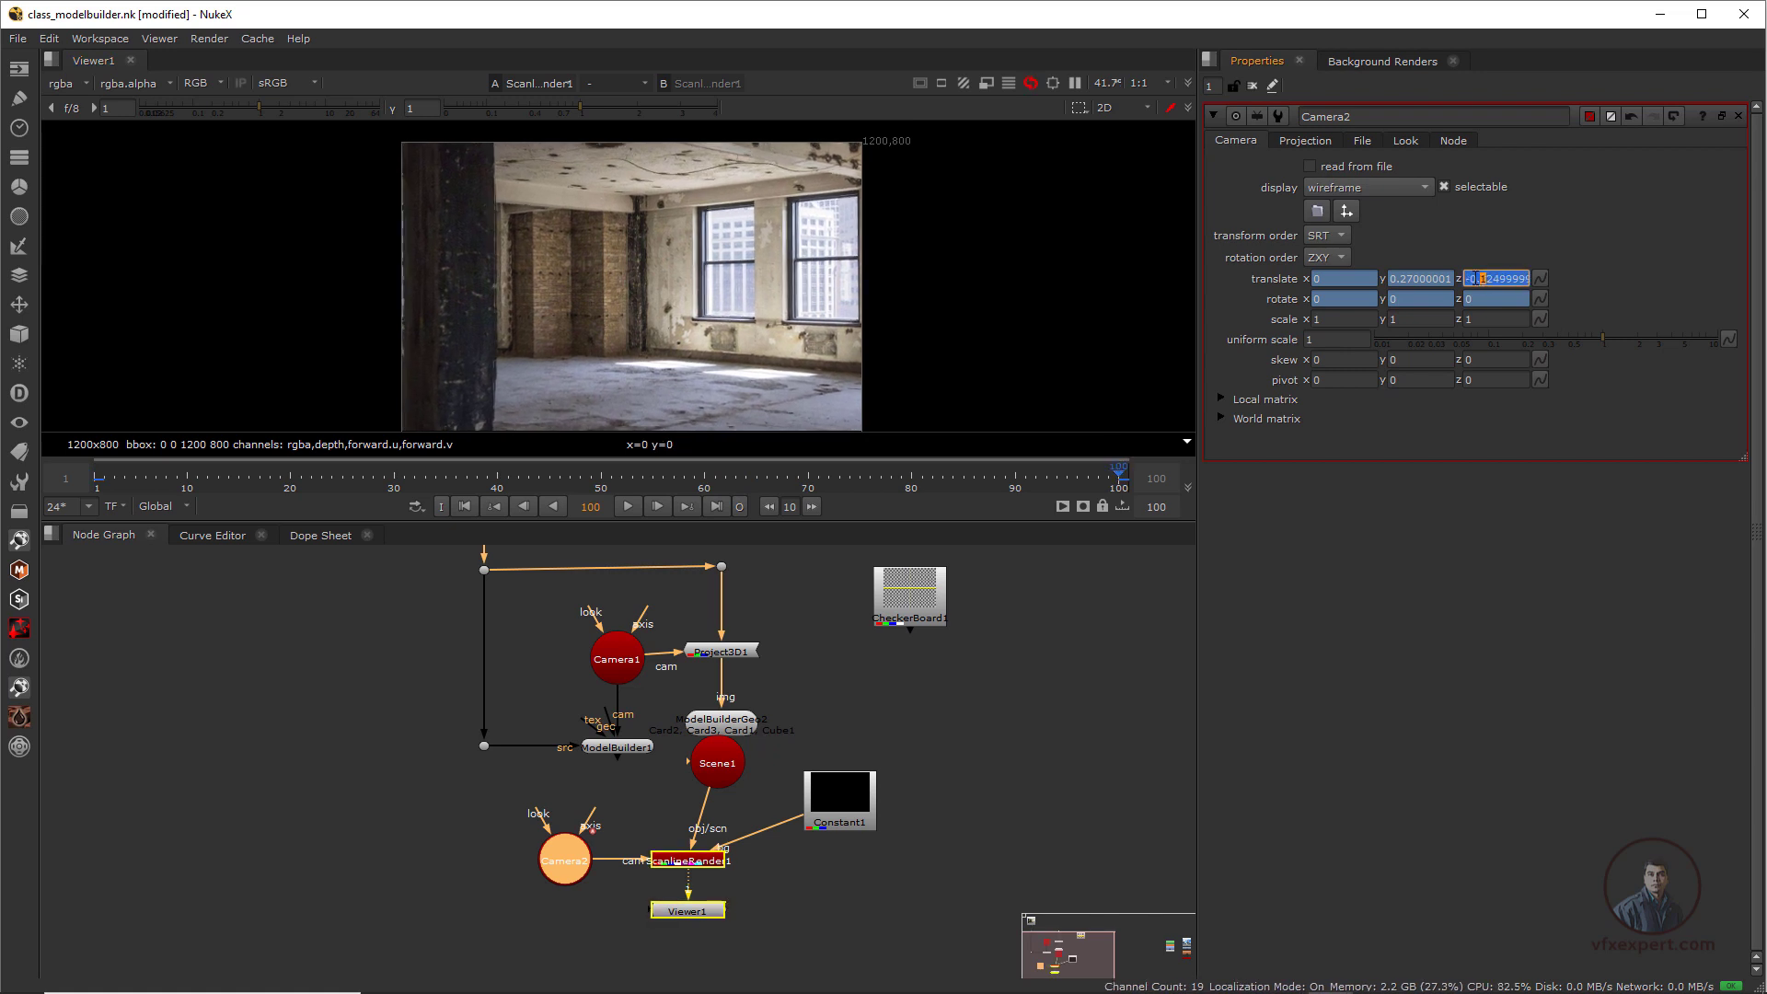
scroll(1476, 278, "down", 12)
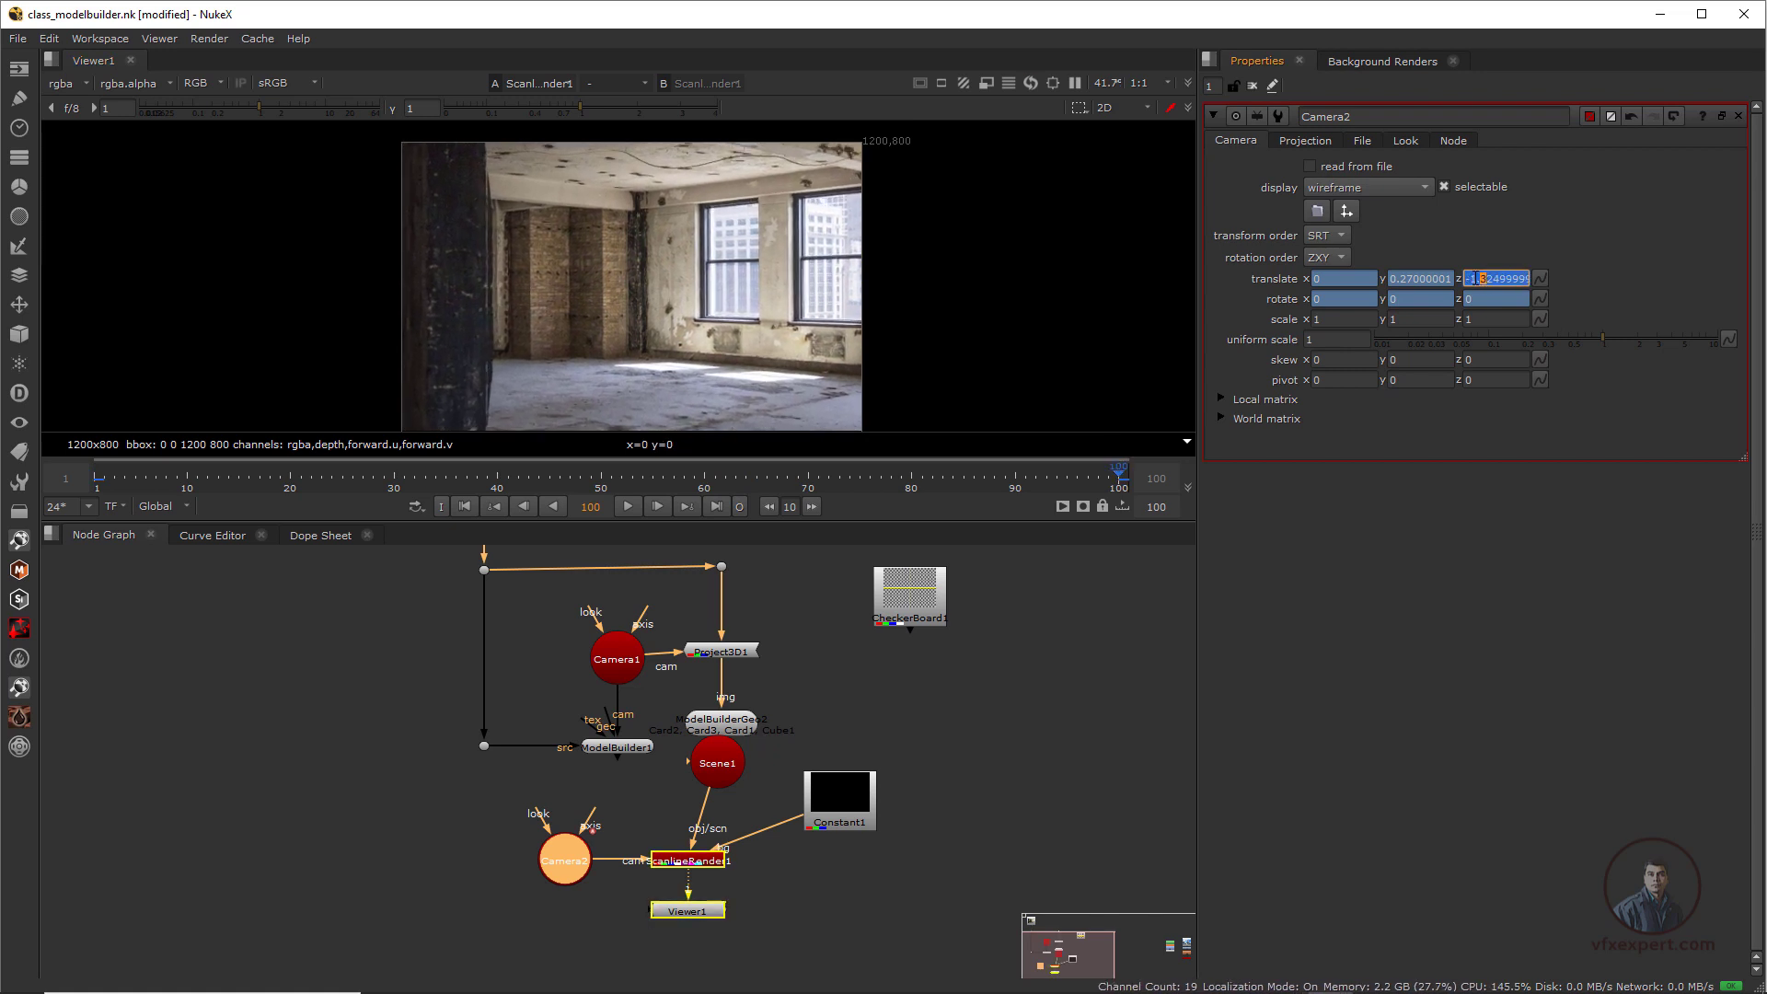
scroll(1475, 278, "down", 7)
middle_click_drag(633, 406, 706, 355)
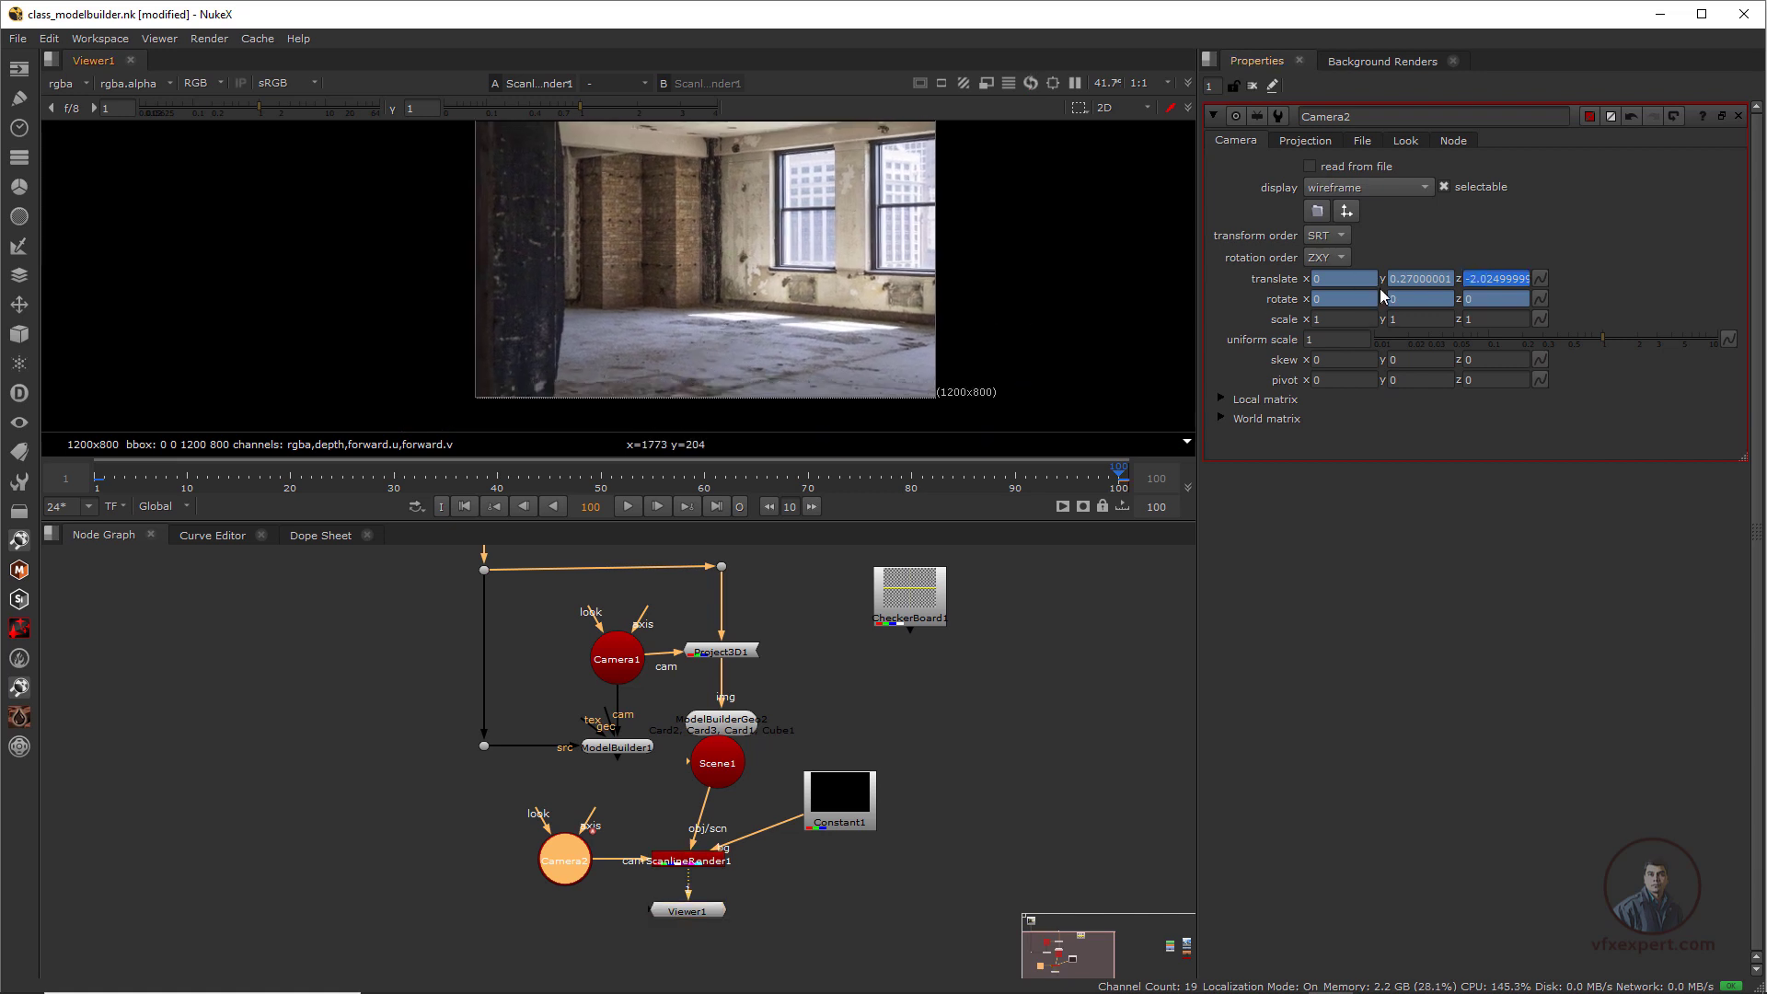
At frame 100, set Camera2's translate x to -1, translate z to about -4.525 and rotate y to -0.6
scroll(1323, 278, "down", 10)
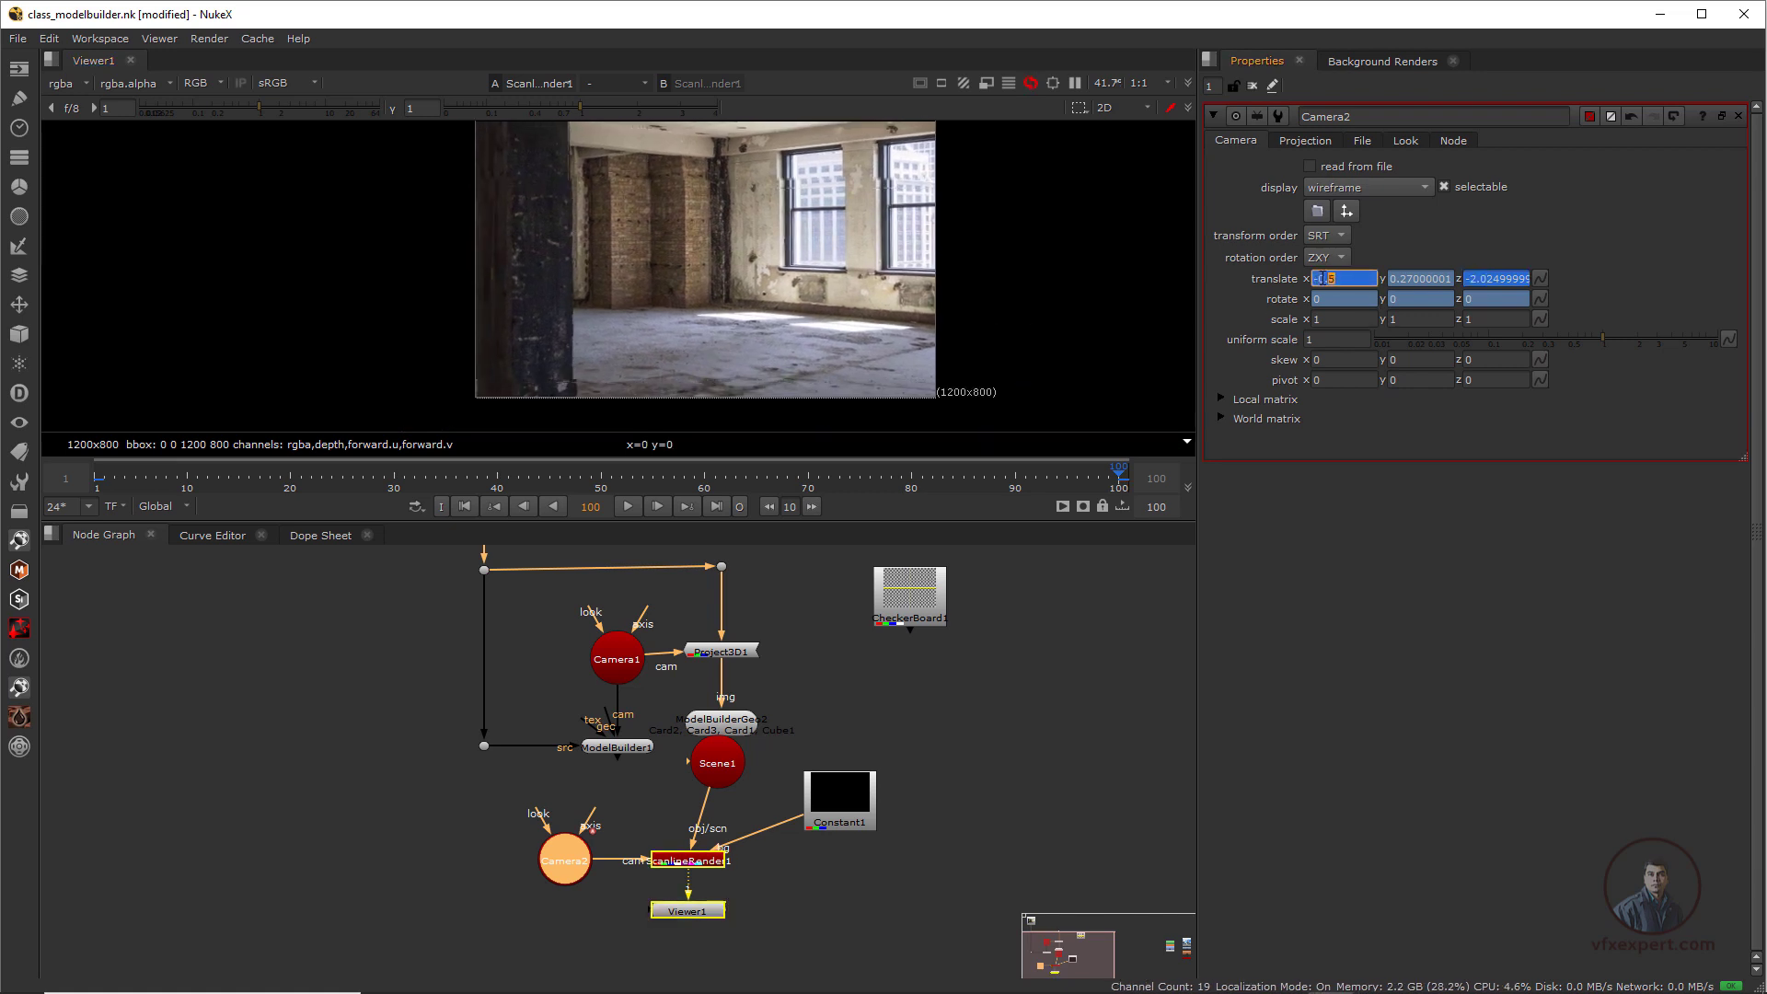
left_click(1479, 278)
scroll(1478, 278, "down", 16)
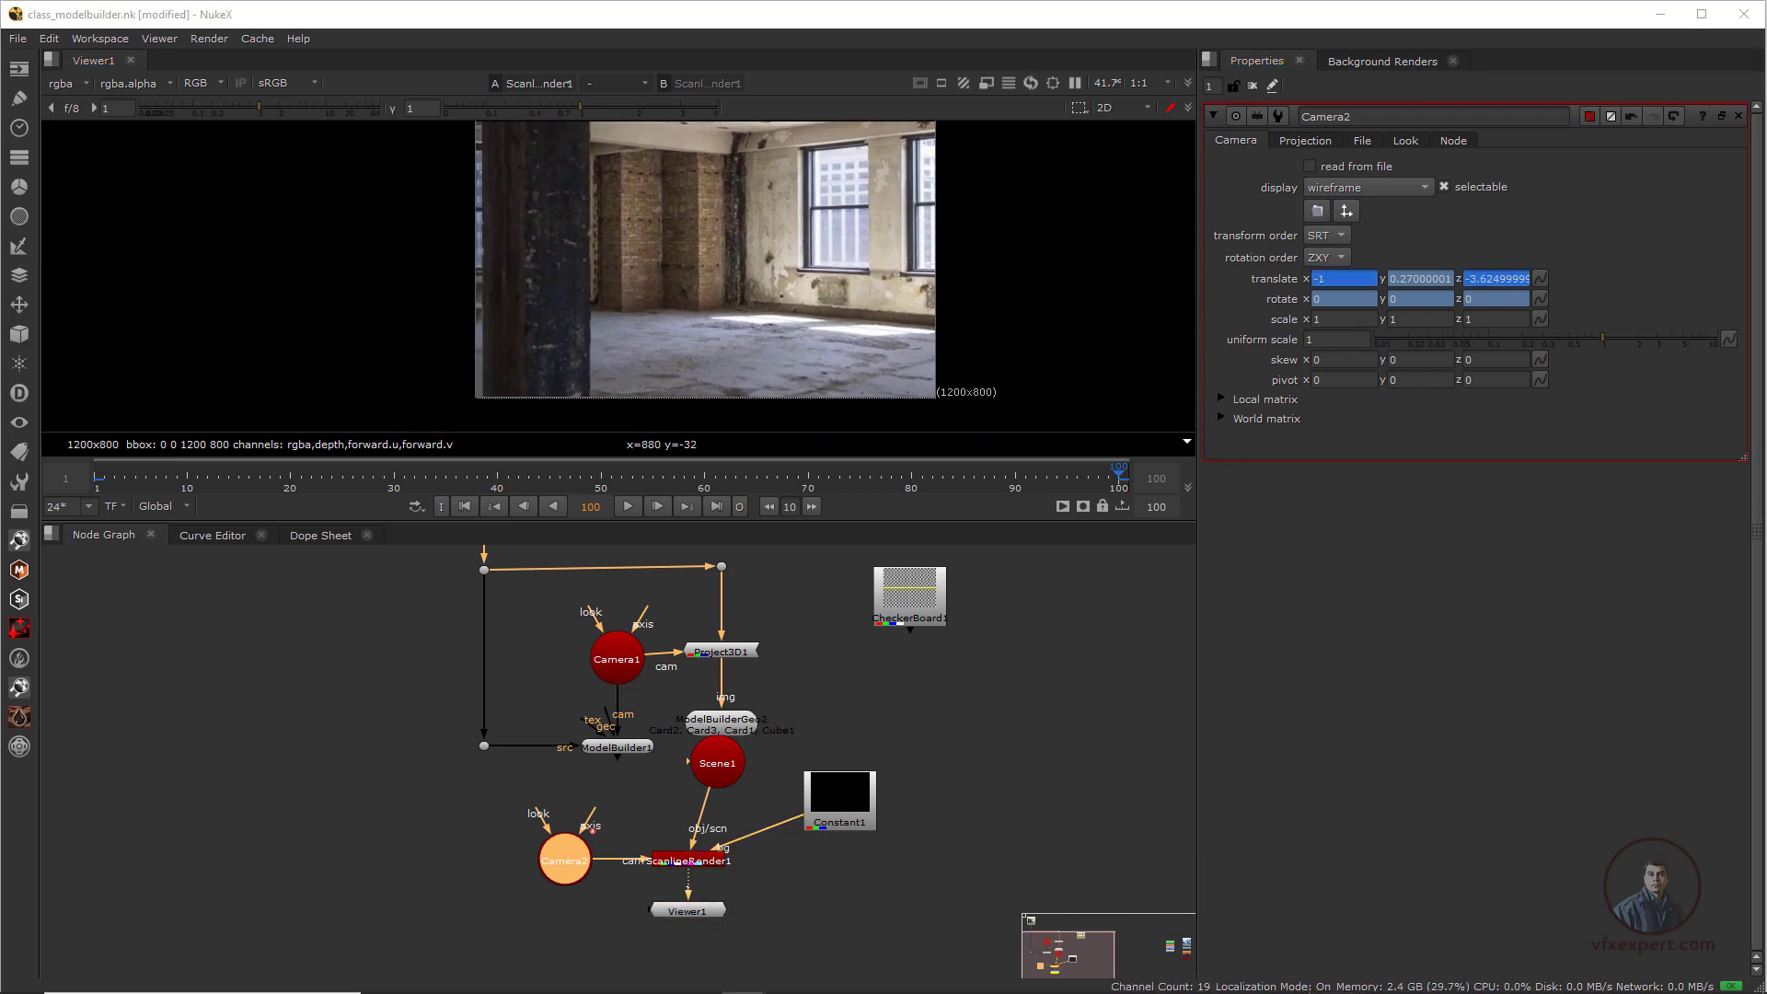
middle_click_drag(781, 349, 766, 388)
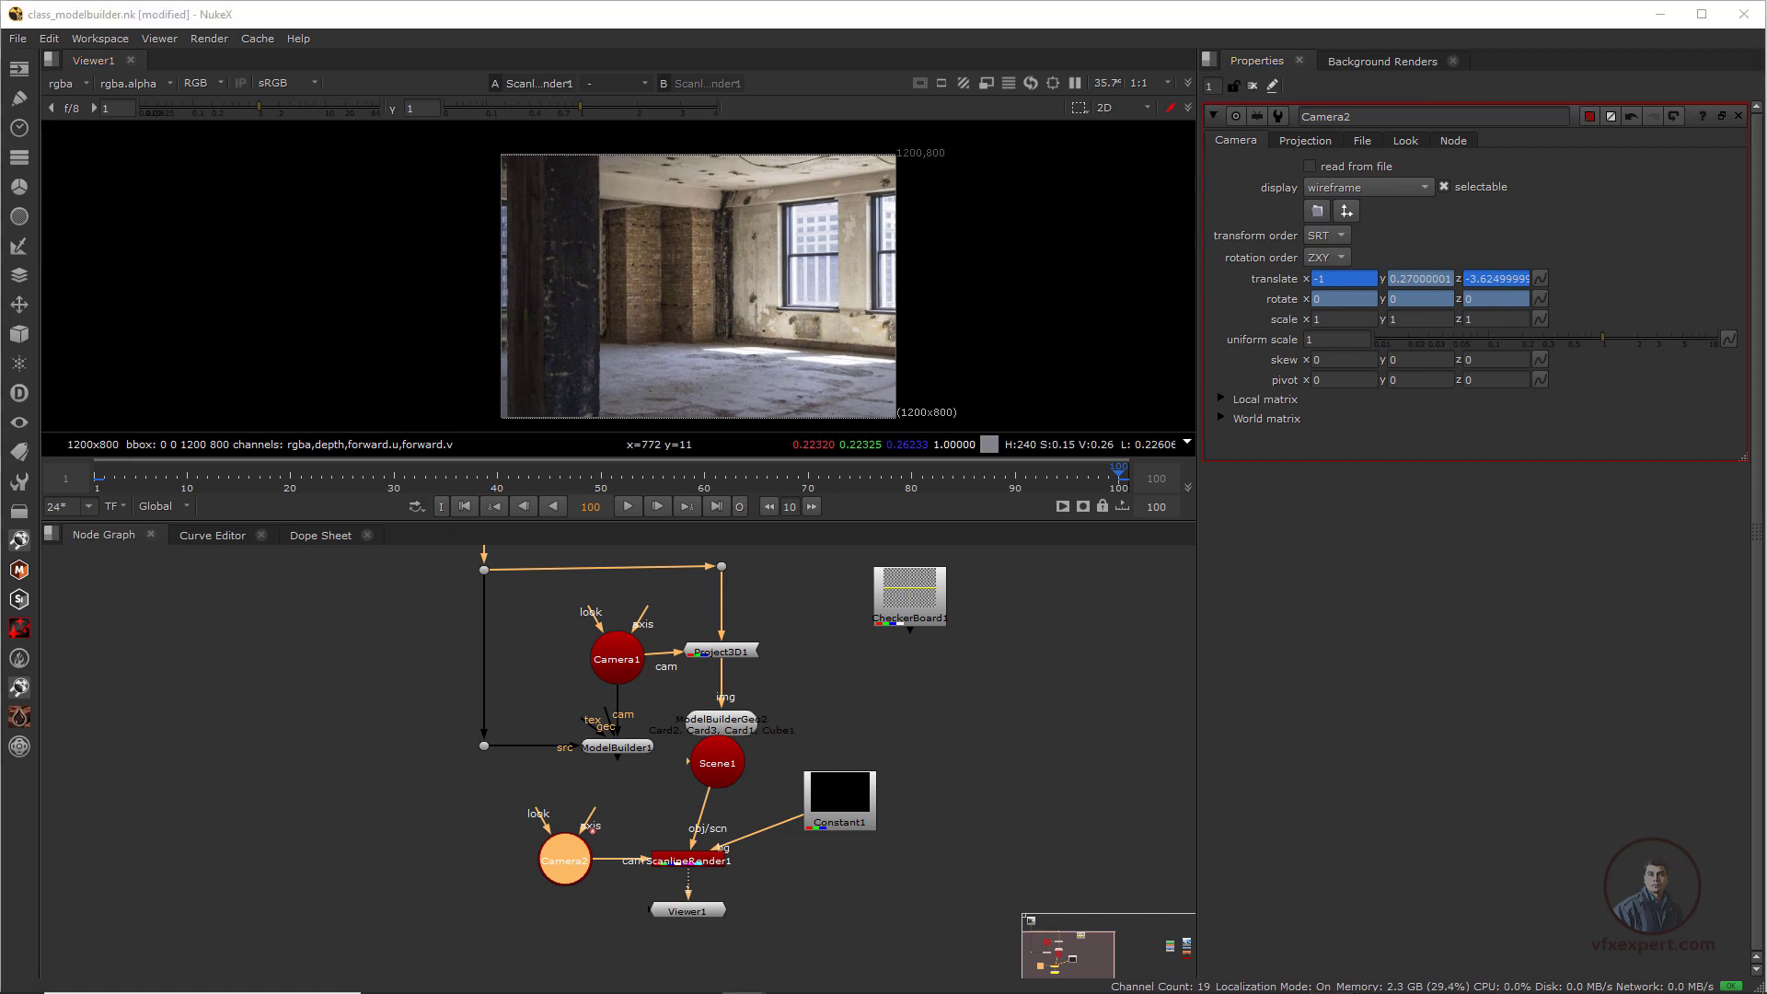
left_click(1479, 278)
scroll(1478, 278, "down", 9)
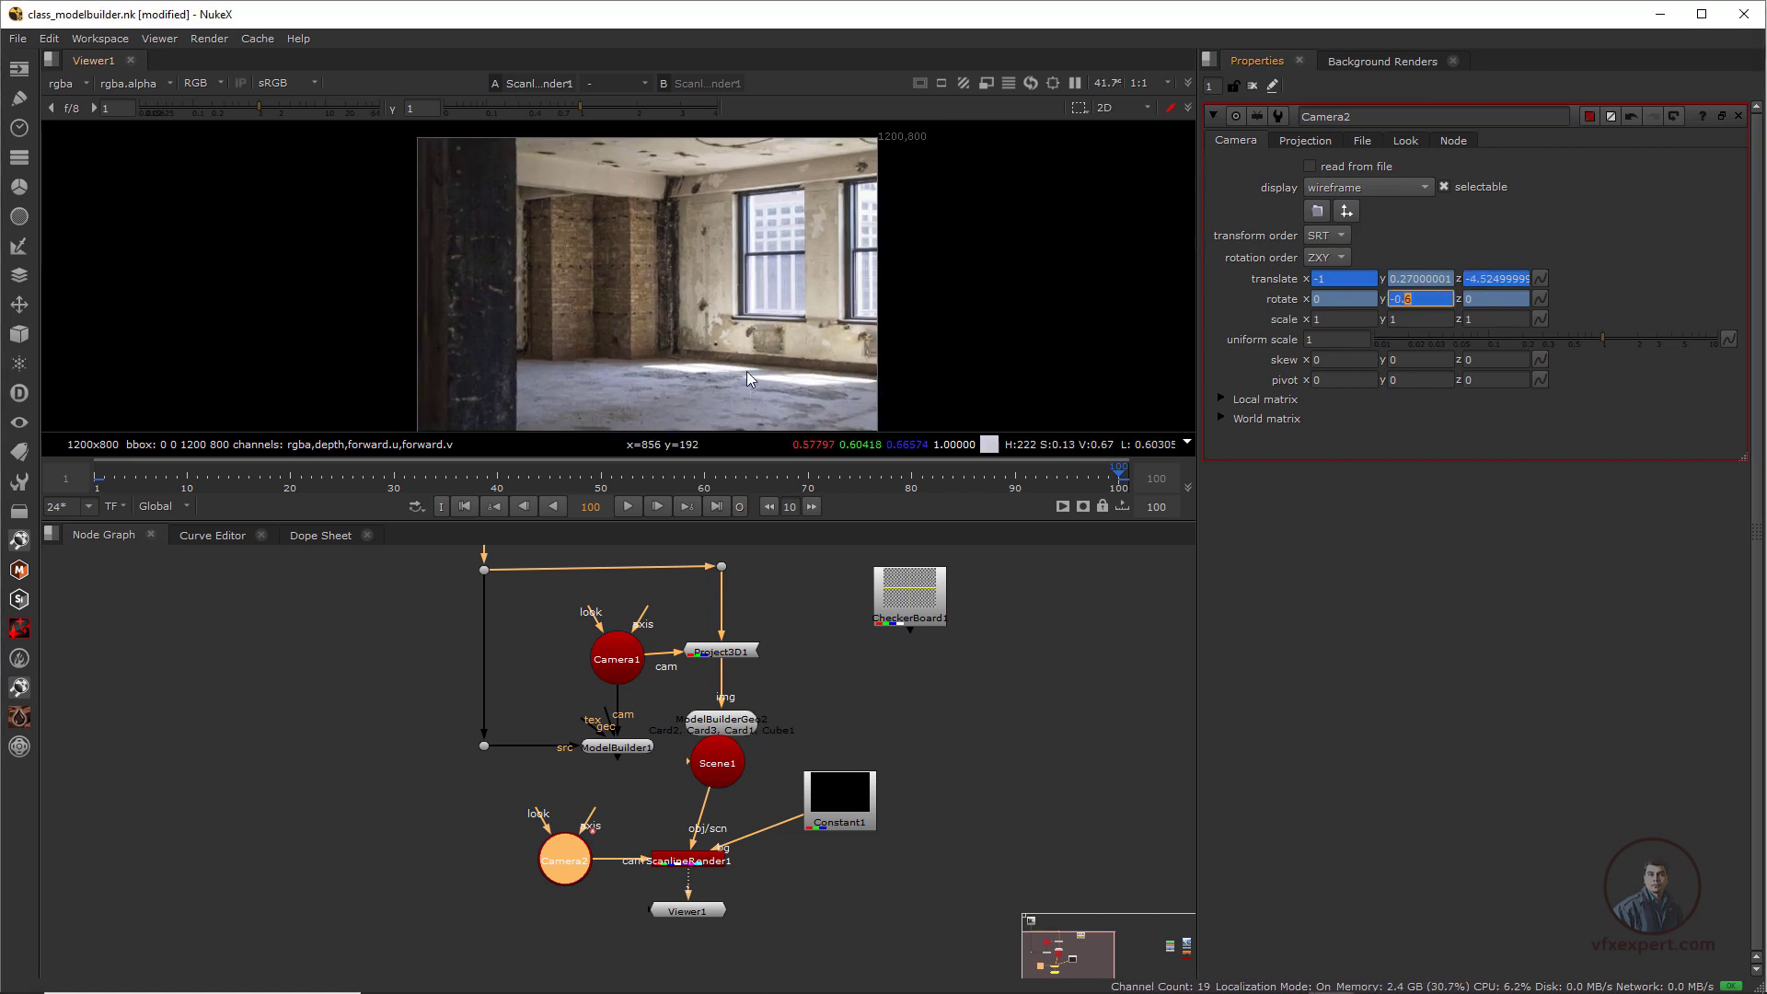
scroll(749, 373, "up", 1)
middle_click_drag(749, 374, 787, 379)
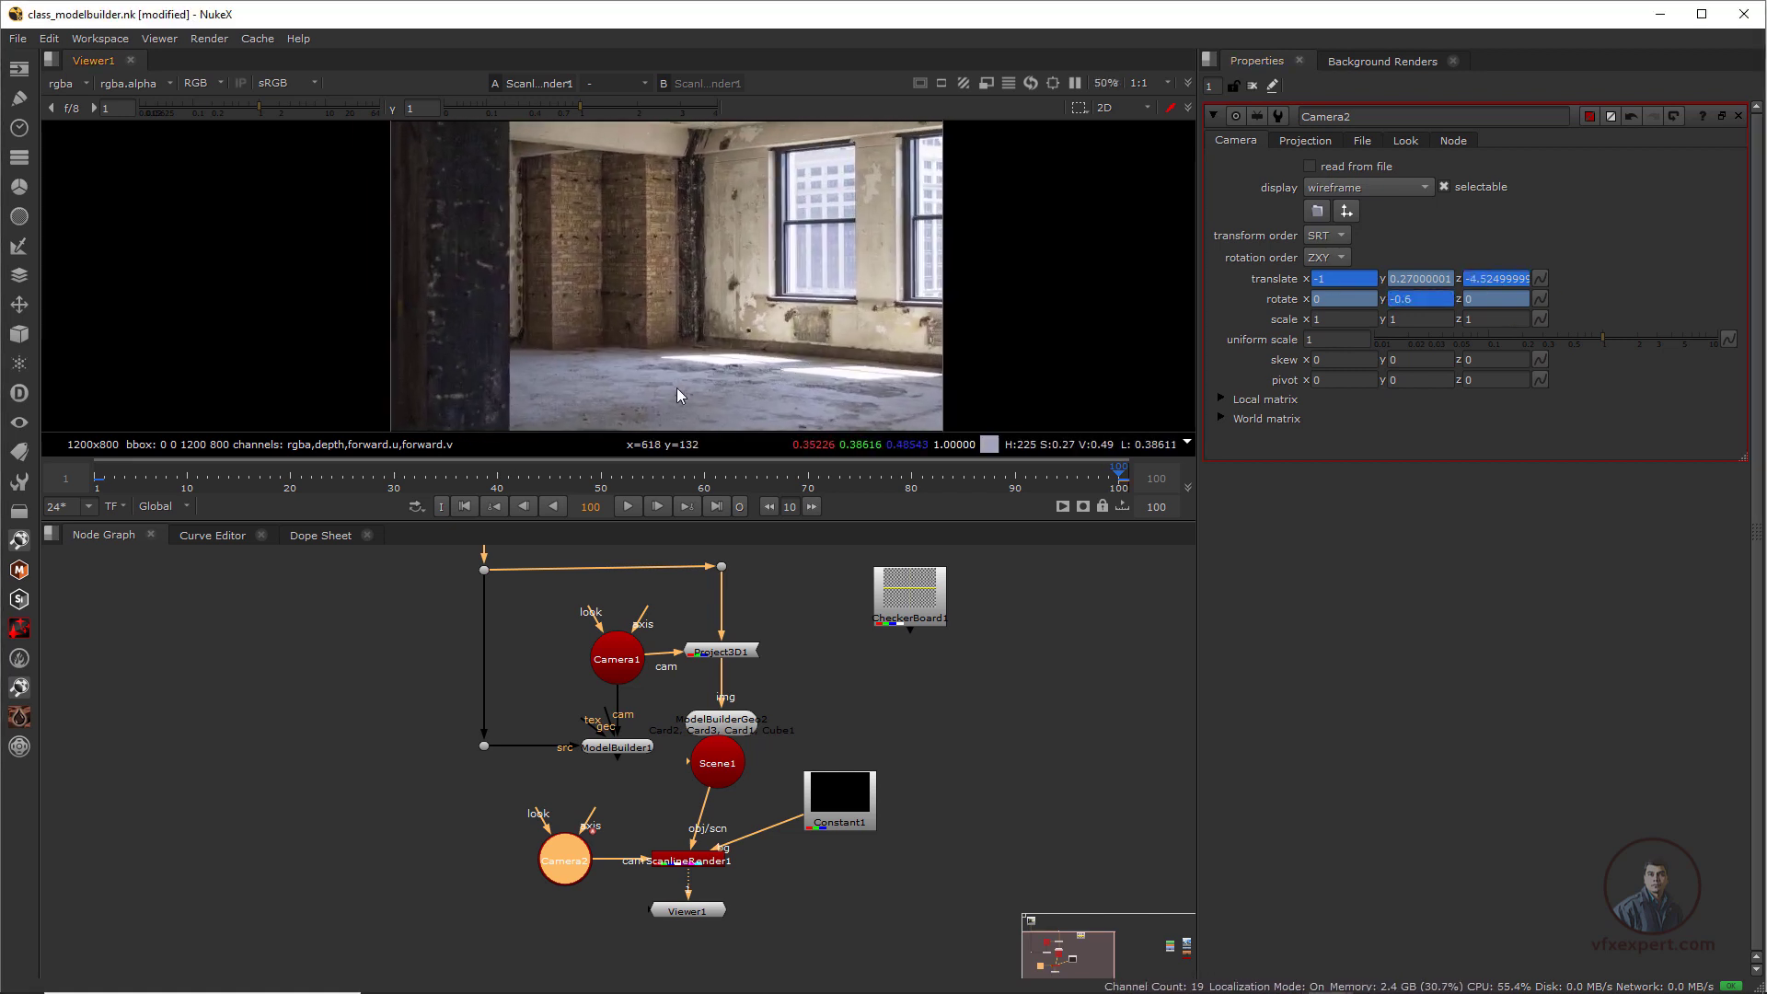
Enlarge the viewer and play the Camera2 move from frame 1 to check the projected room in motion
left_click(463, 506)
left_click_drag(635, 521, 636, 604)
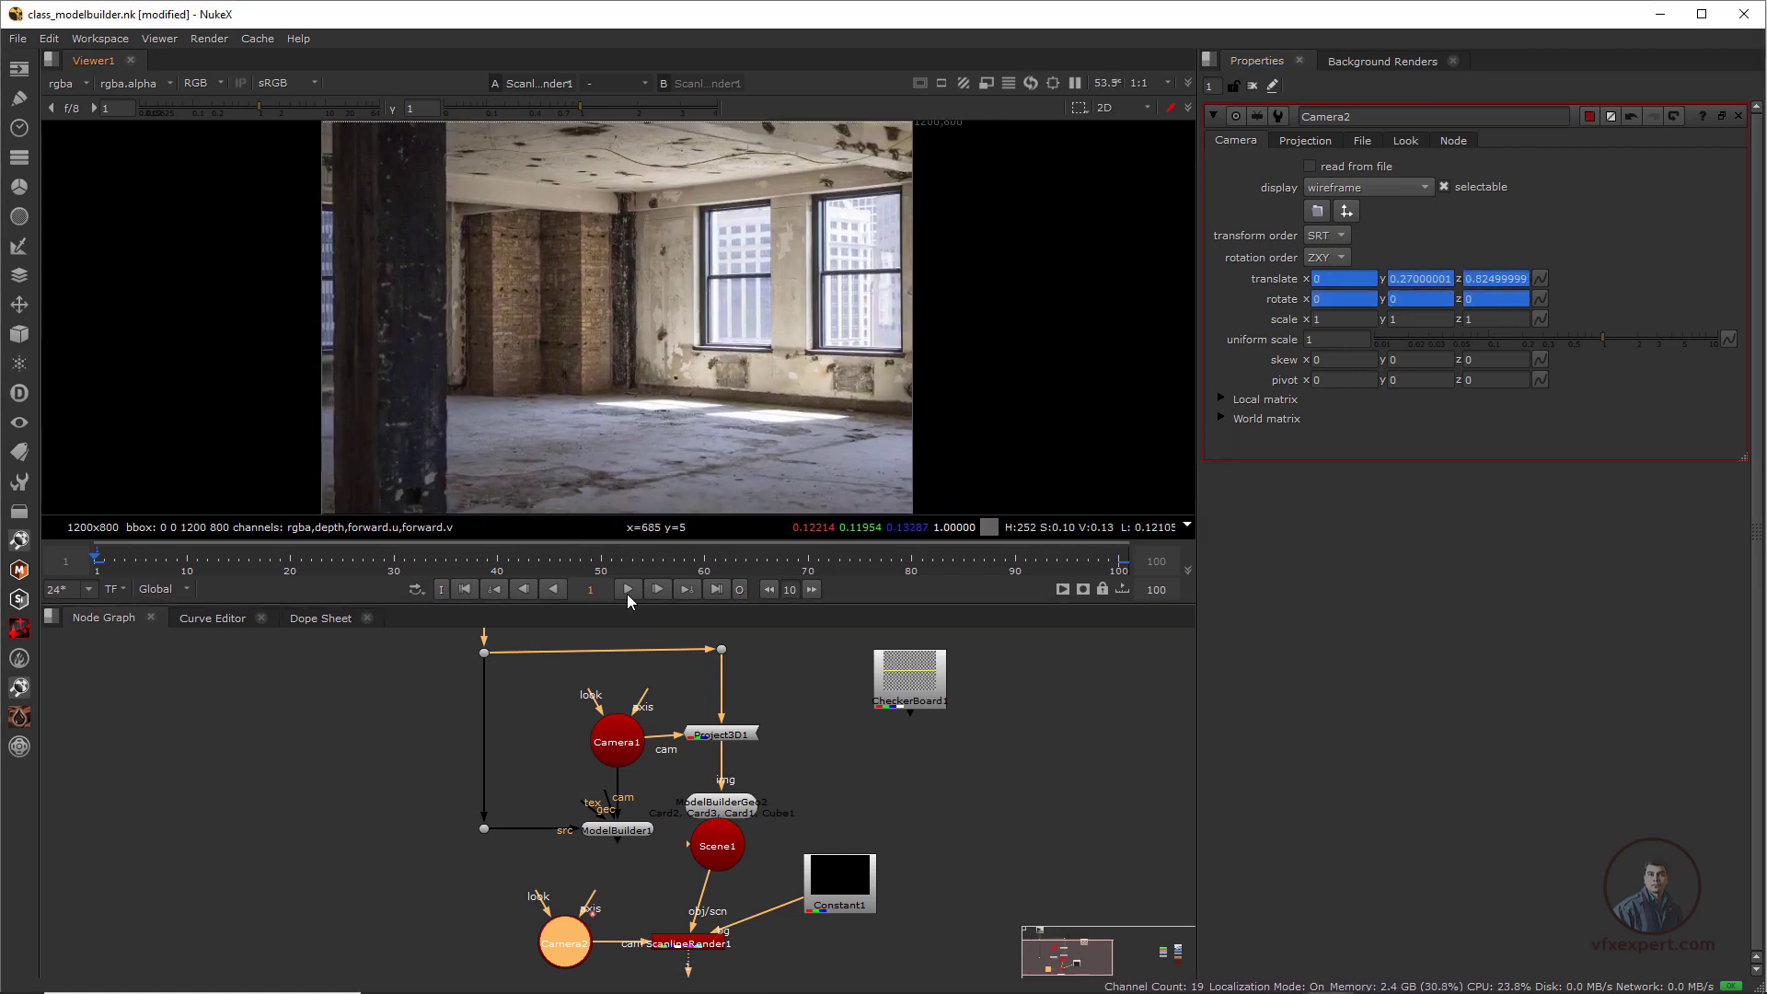
left_click(628, 589)
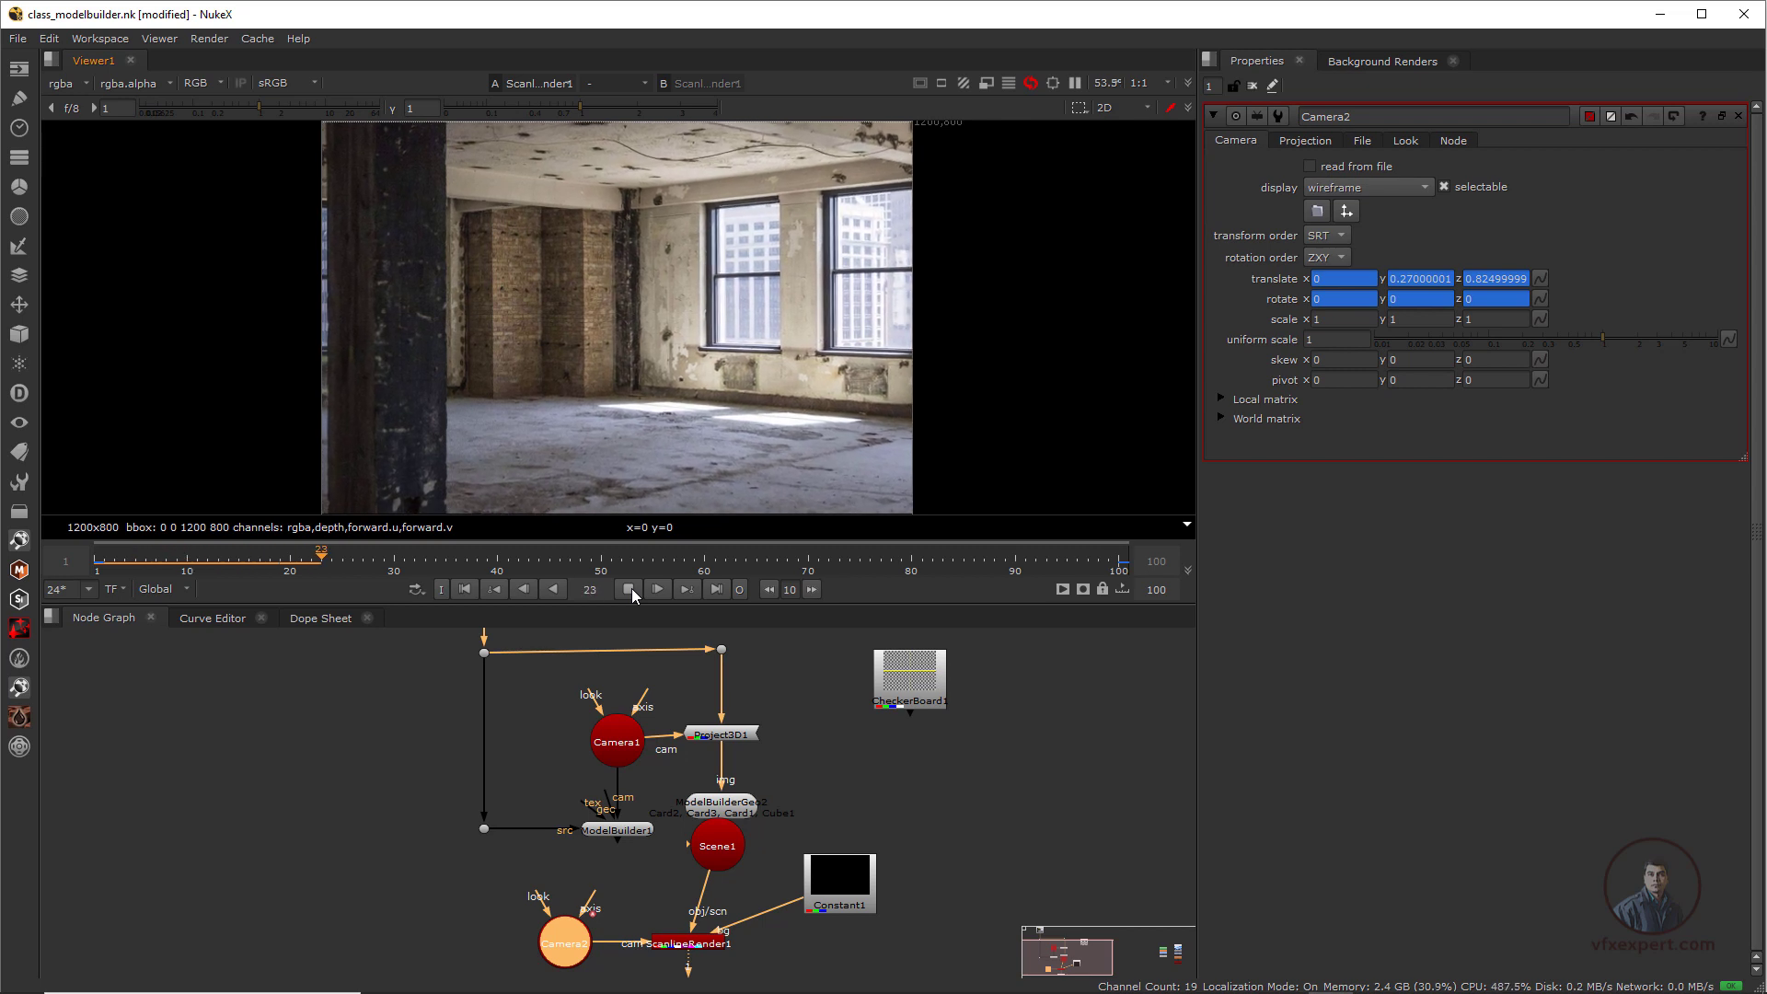
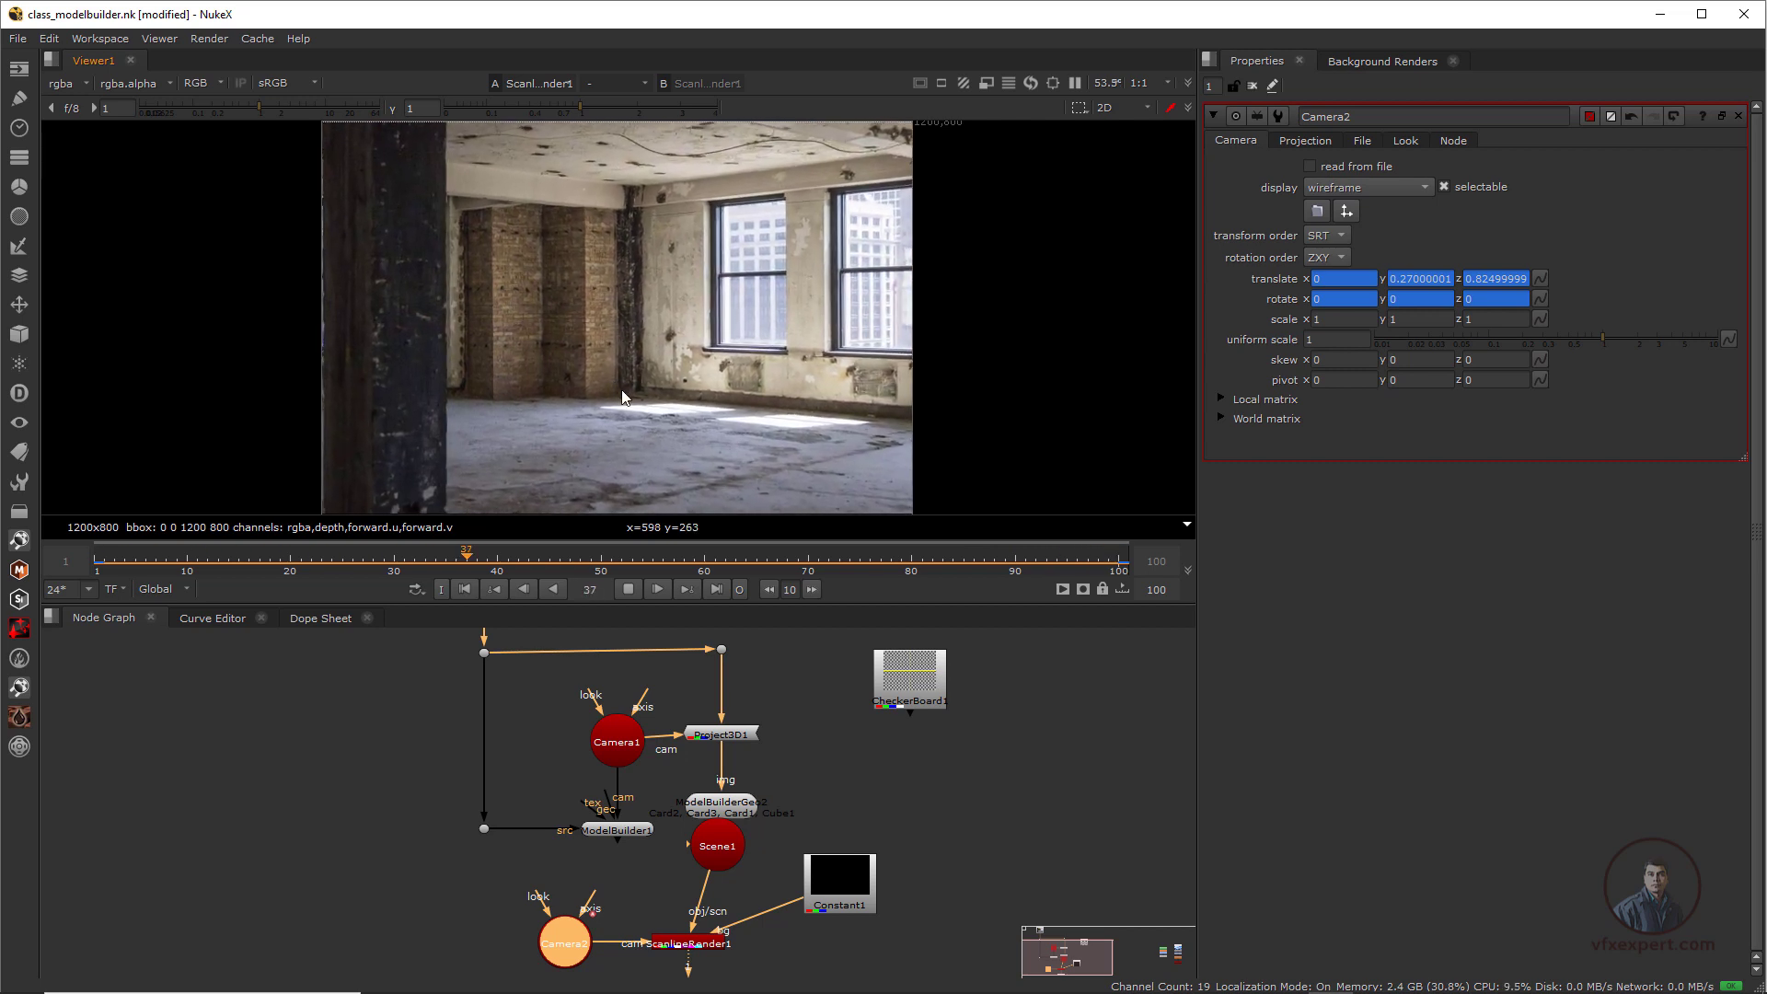
left_click(629, 589)
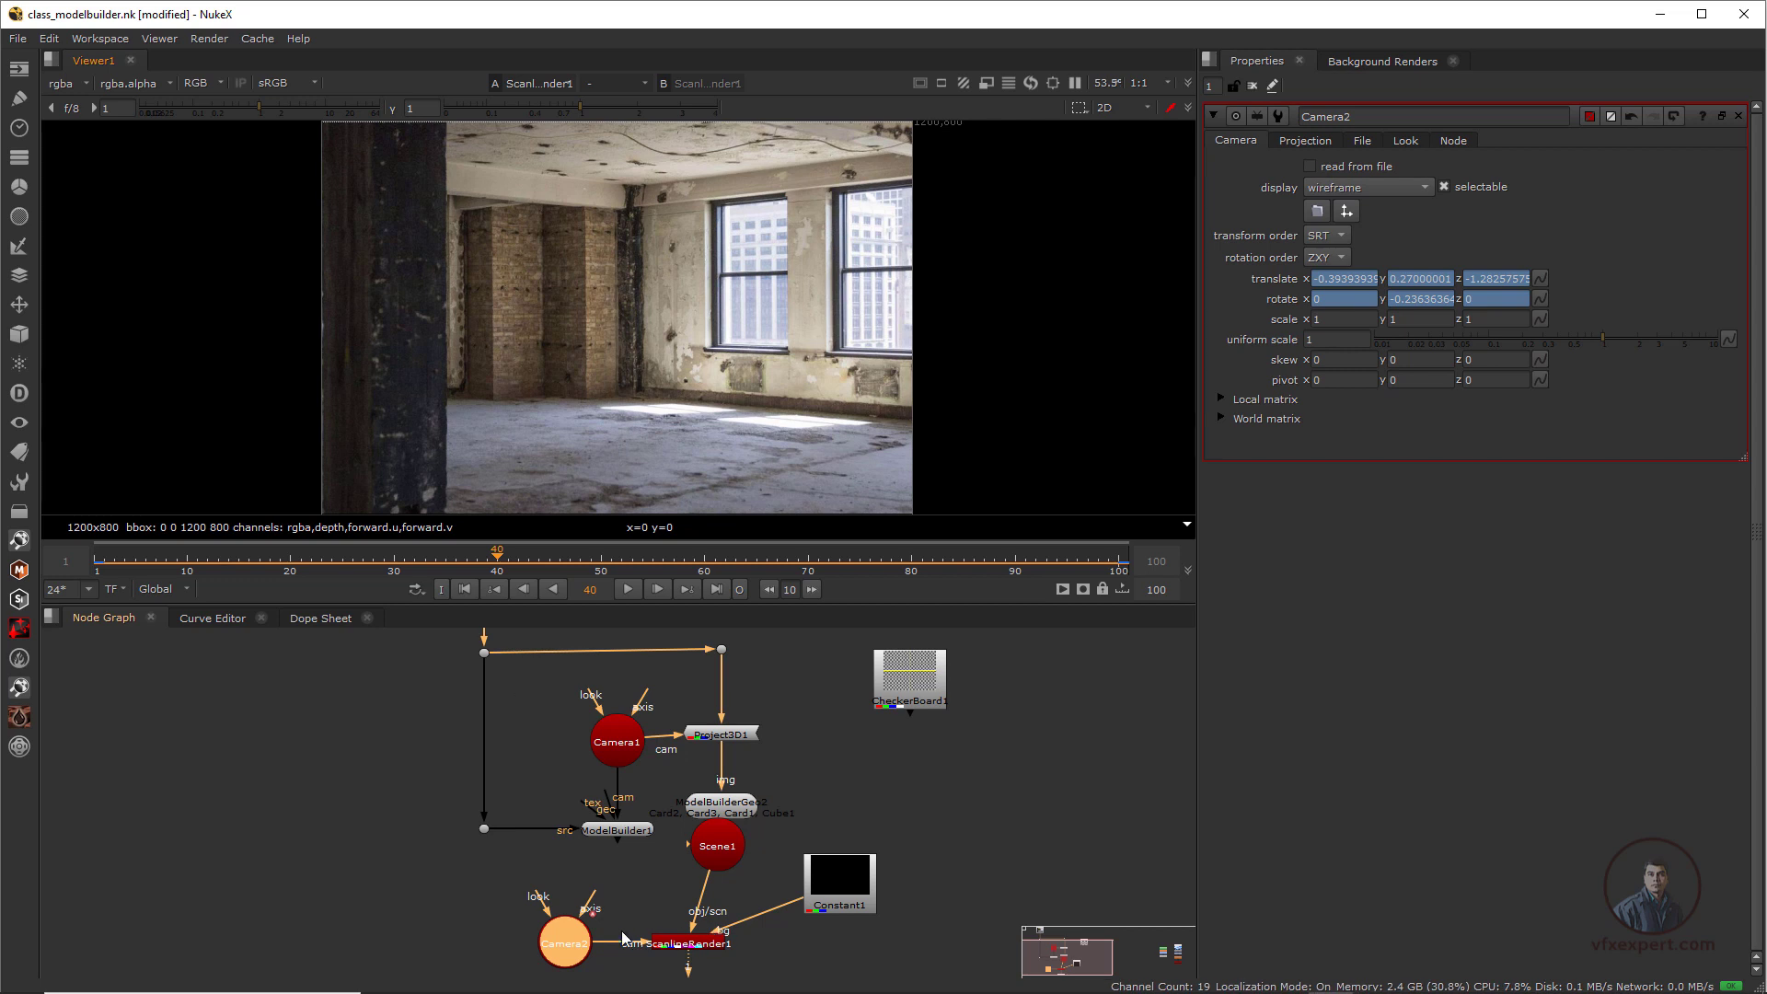
Refine Camera2's end pose at frame 100 by adjusting its rotate y and translate x values
left_click(716, 591)
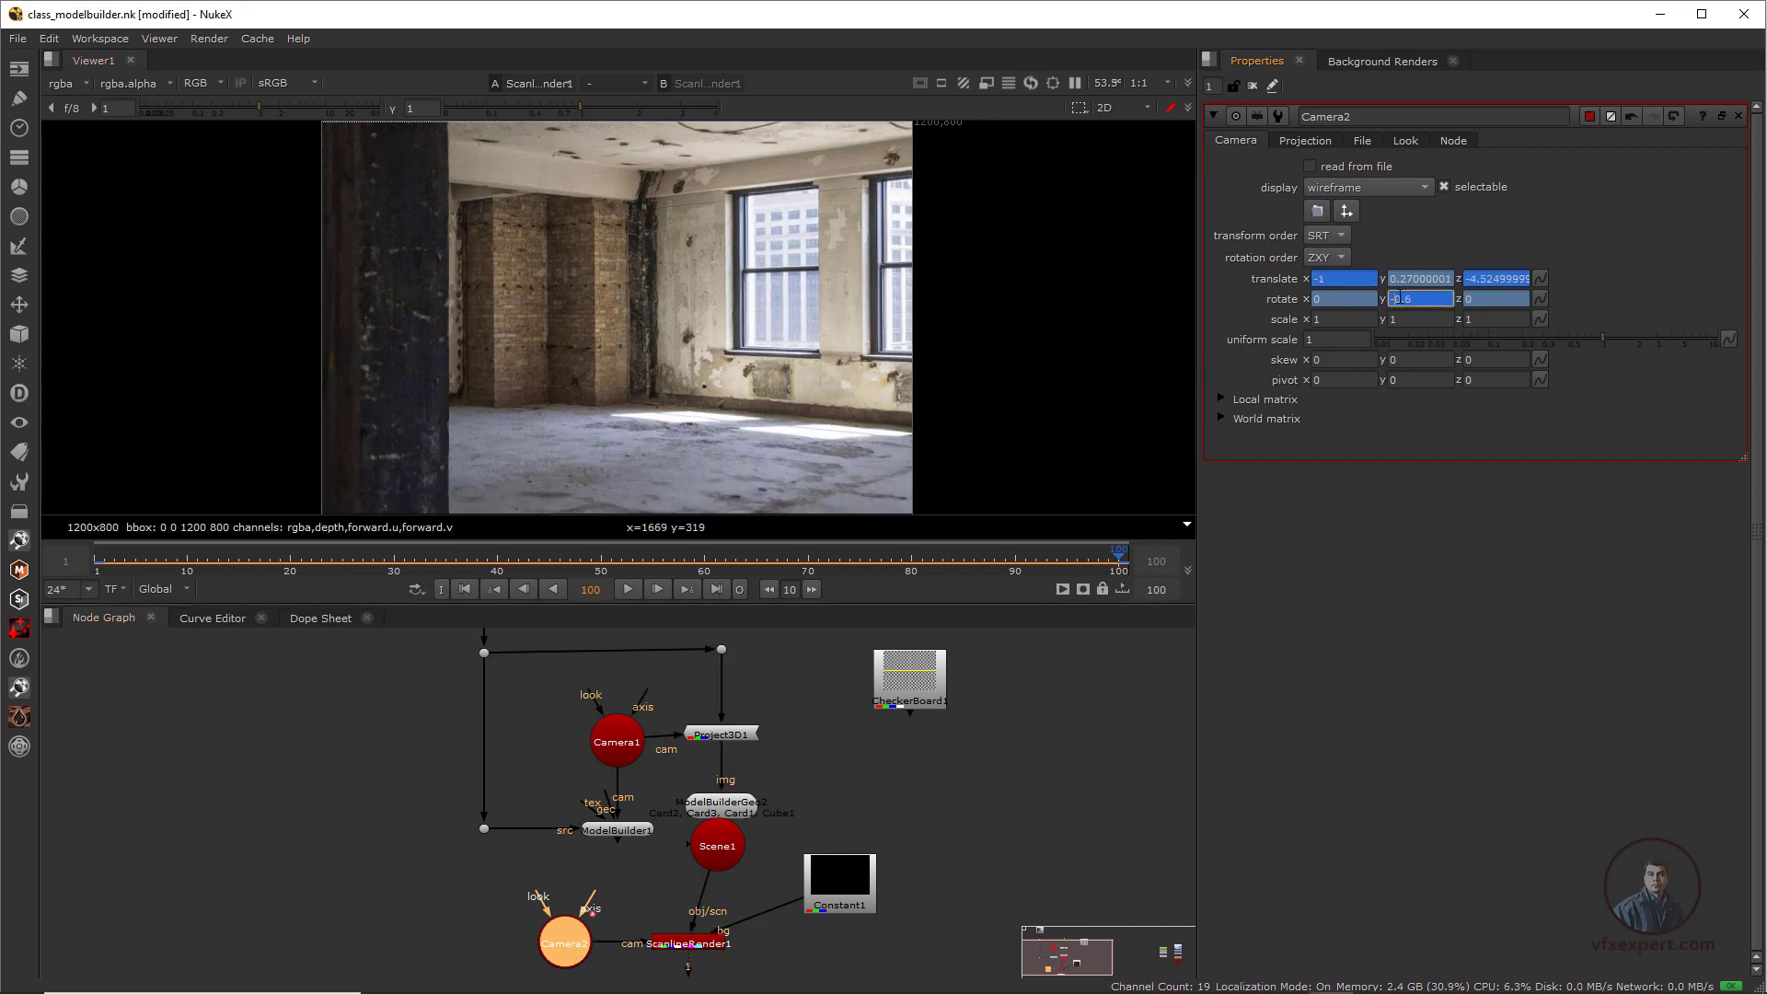
key("Down")
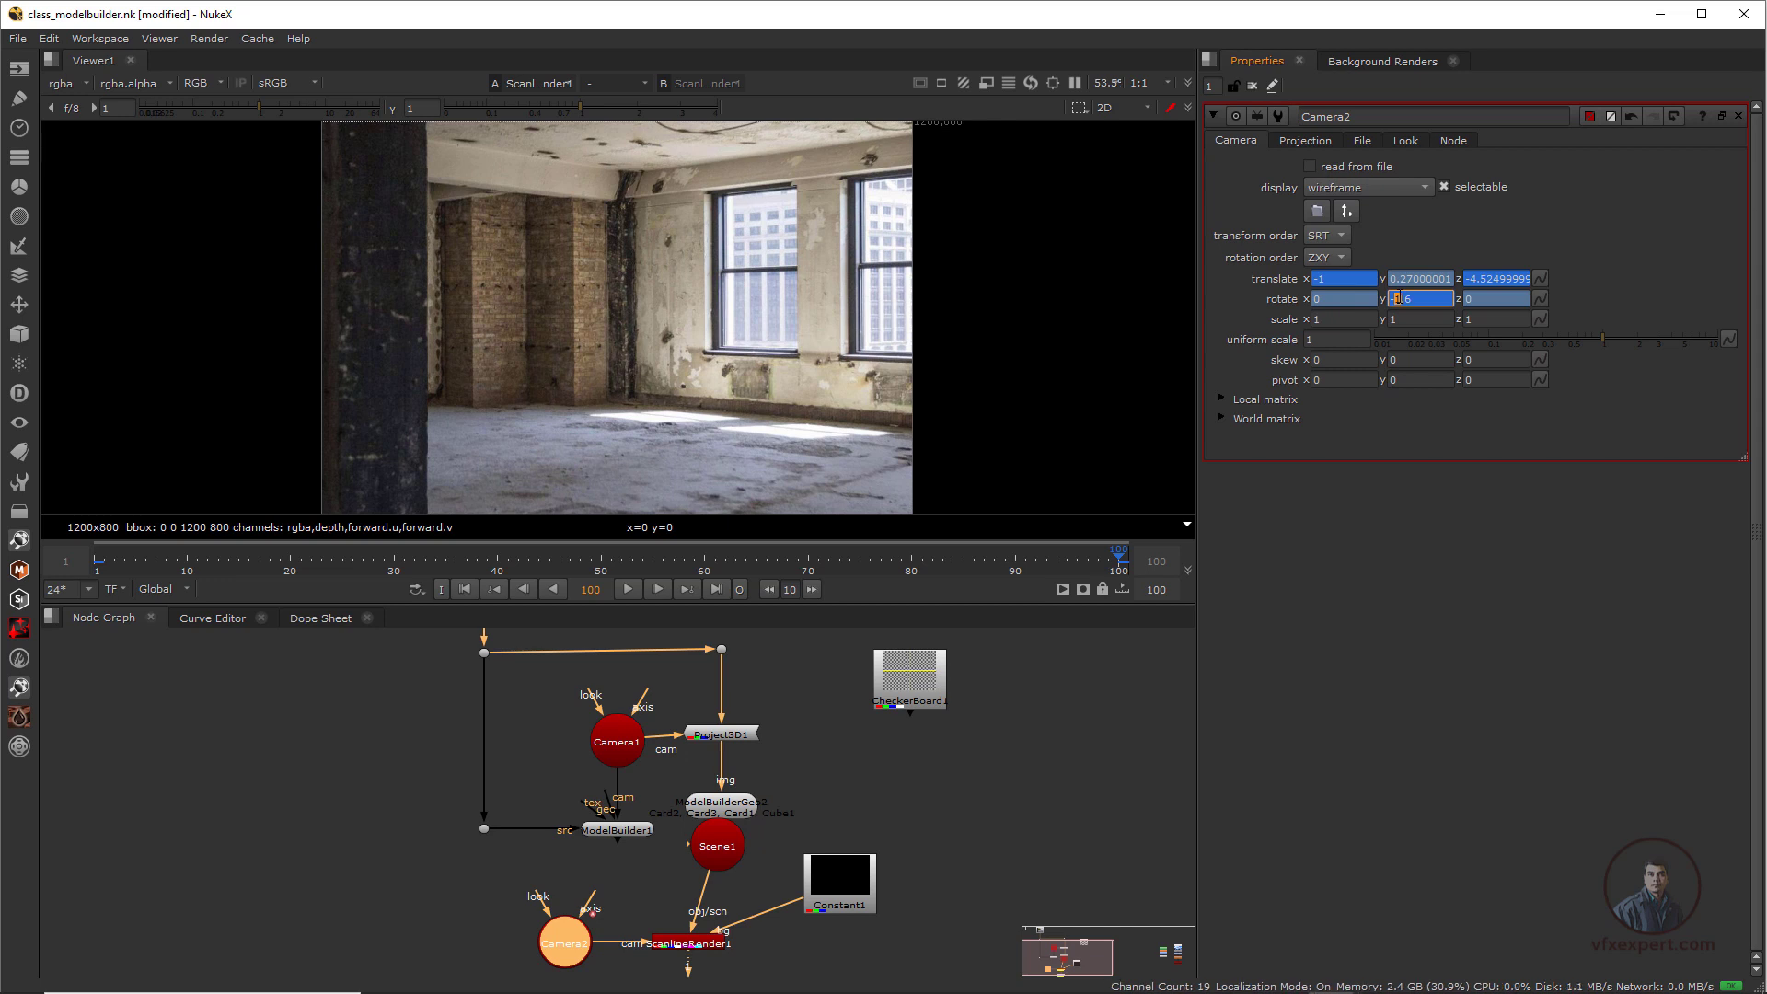
key("Up")
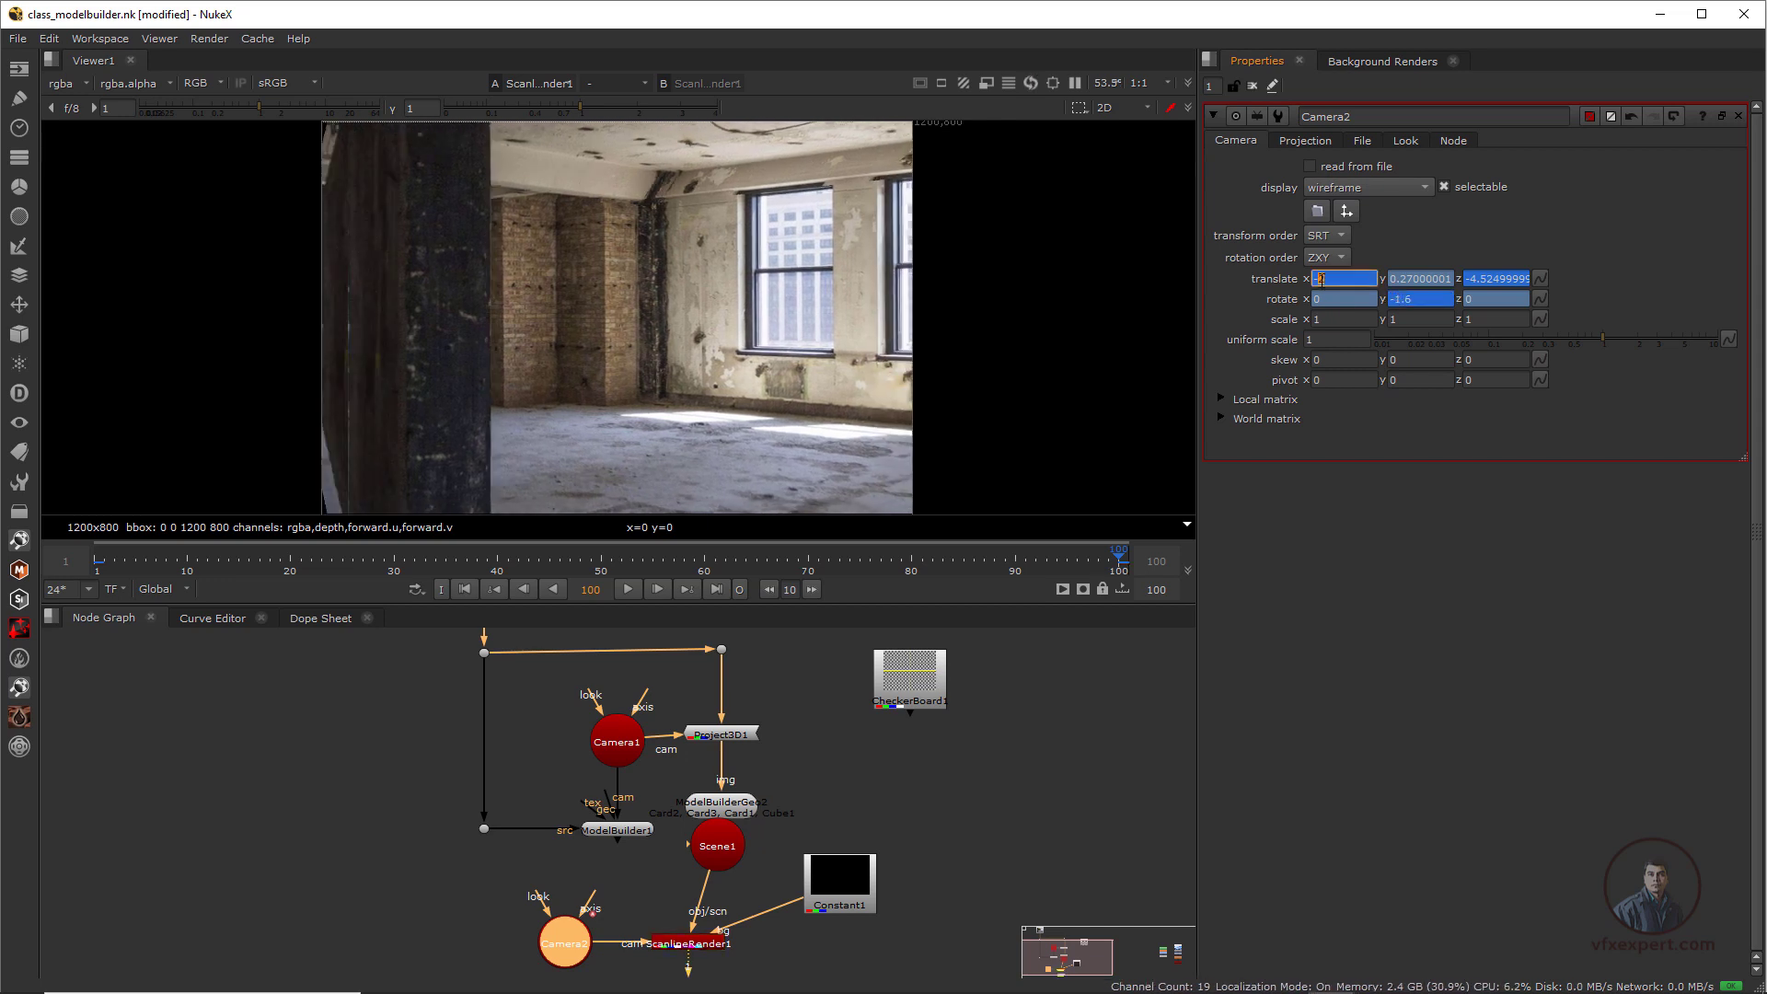
key("Down")
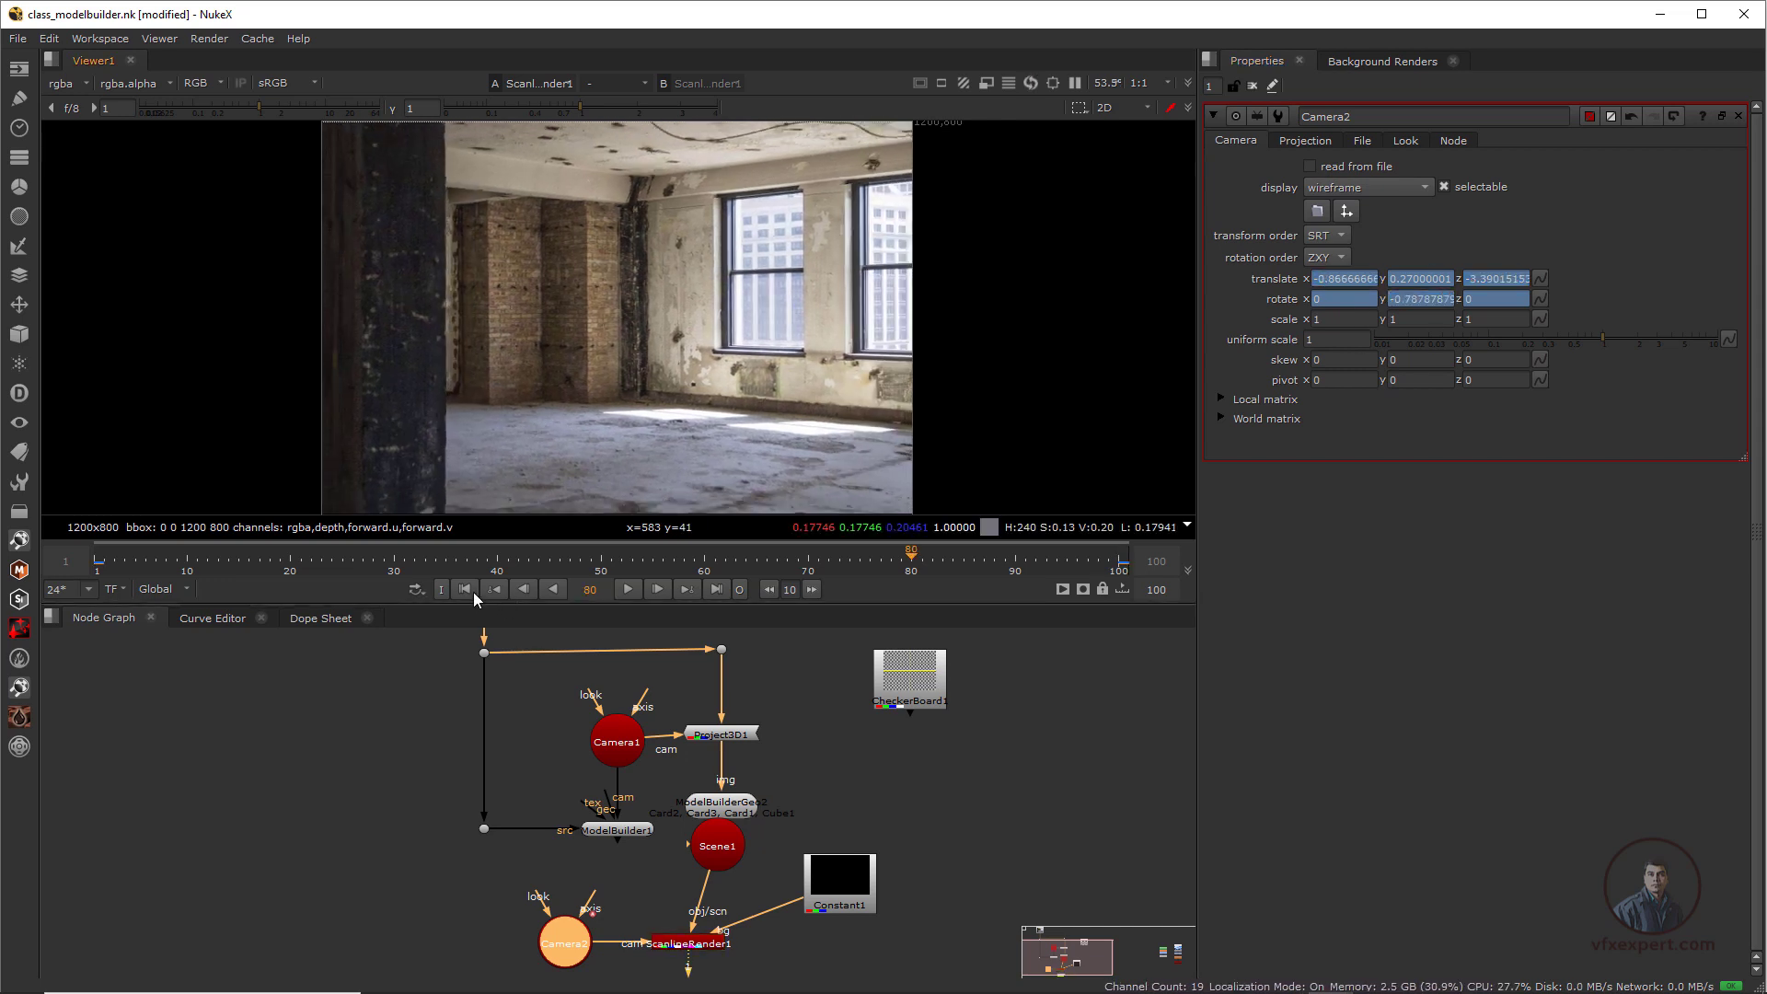
Play the refined camera move in a larger viewer, stop it, and scrub to frame 20
left_click(627, 590)
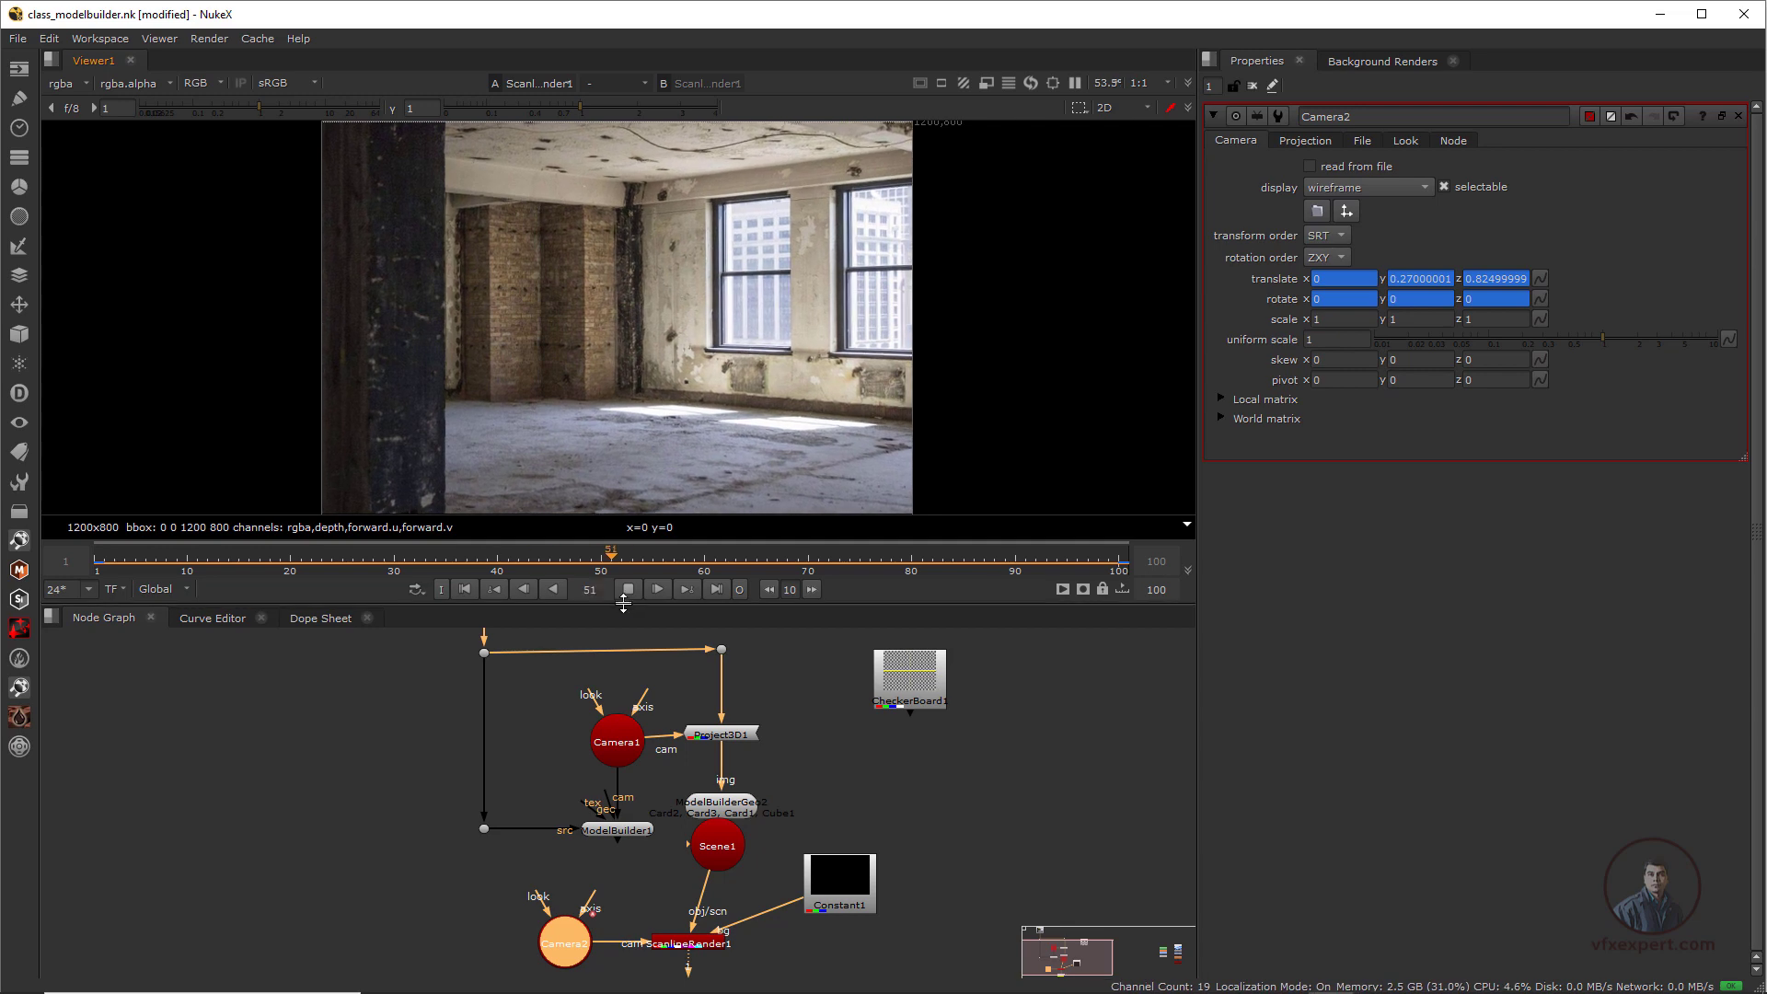
left_click_drag(624, 602, 625, 672)
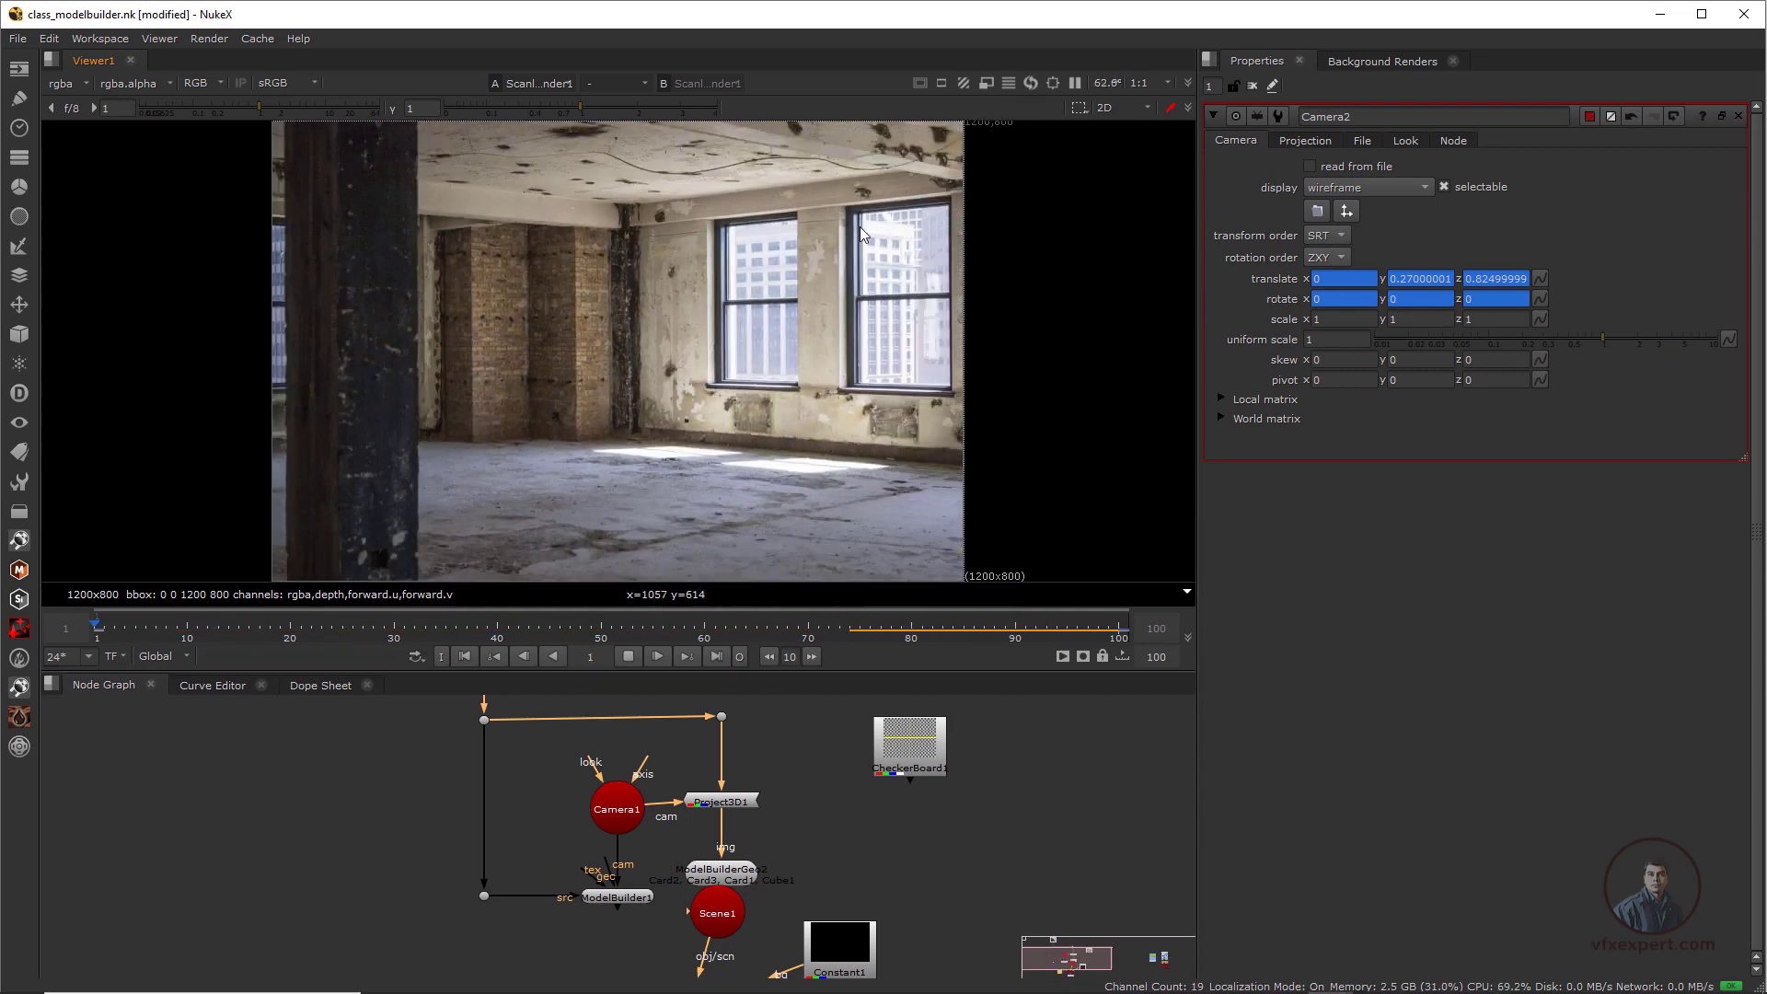
left_click(628, 657)
left_click_drag(375, 683, 291, 679)
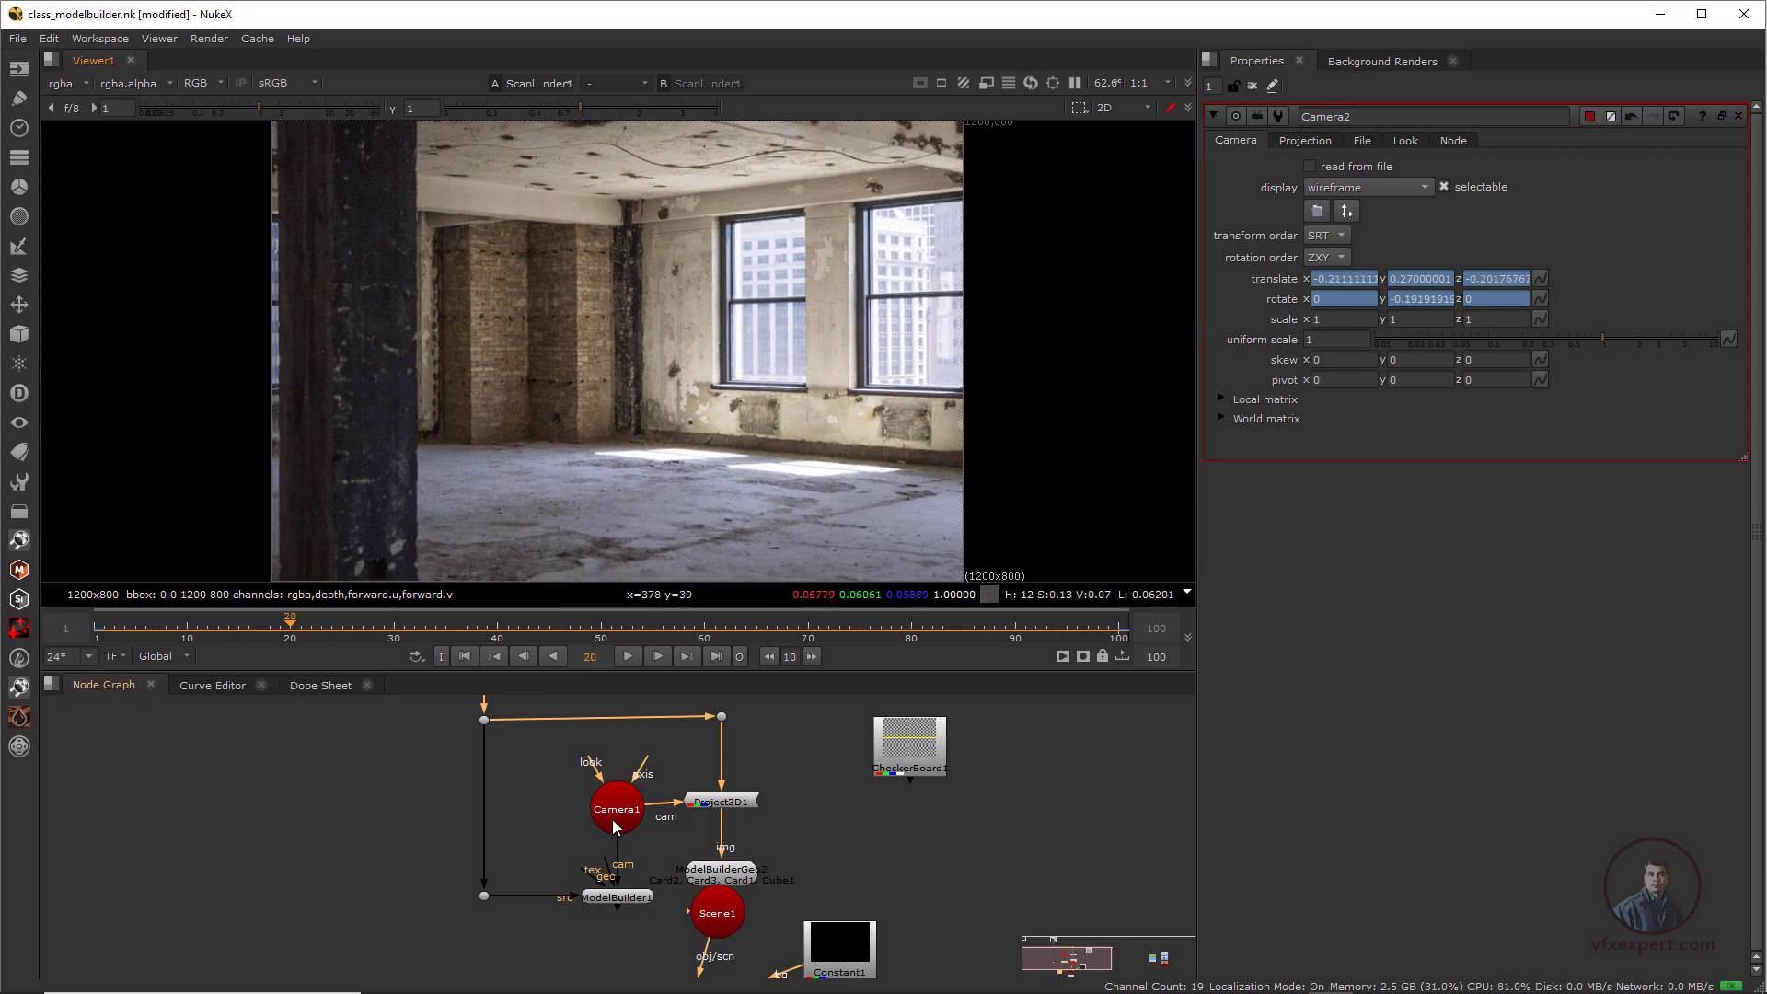
View the Read8 photo at frame 20, switch the viewer back to ScanlineRender1, and scrub the render toward the start
scroll(574, 846, "down", 2)
scroll(598, 870, "up", 2)
middle_click_drag(571, 773, 665, 778)
scroll(652, 850, "down", 1)
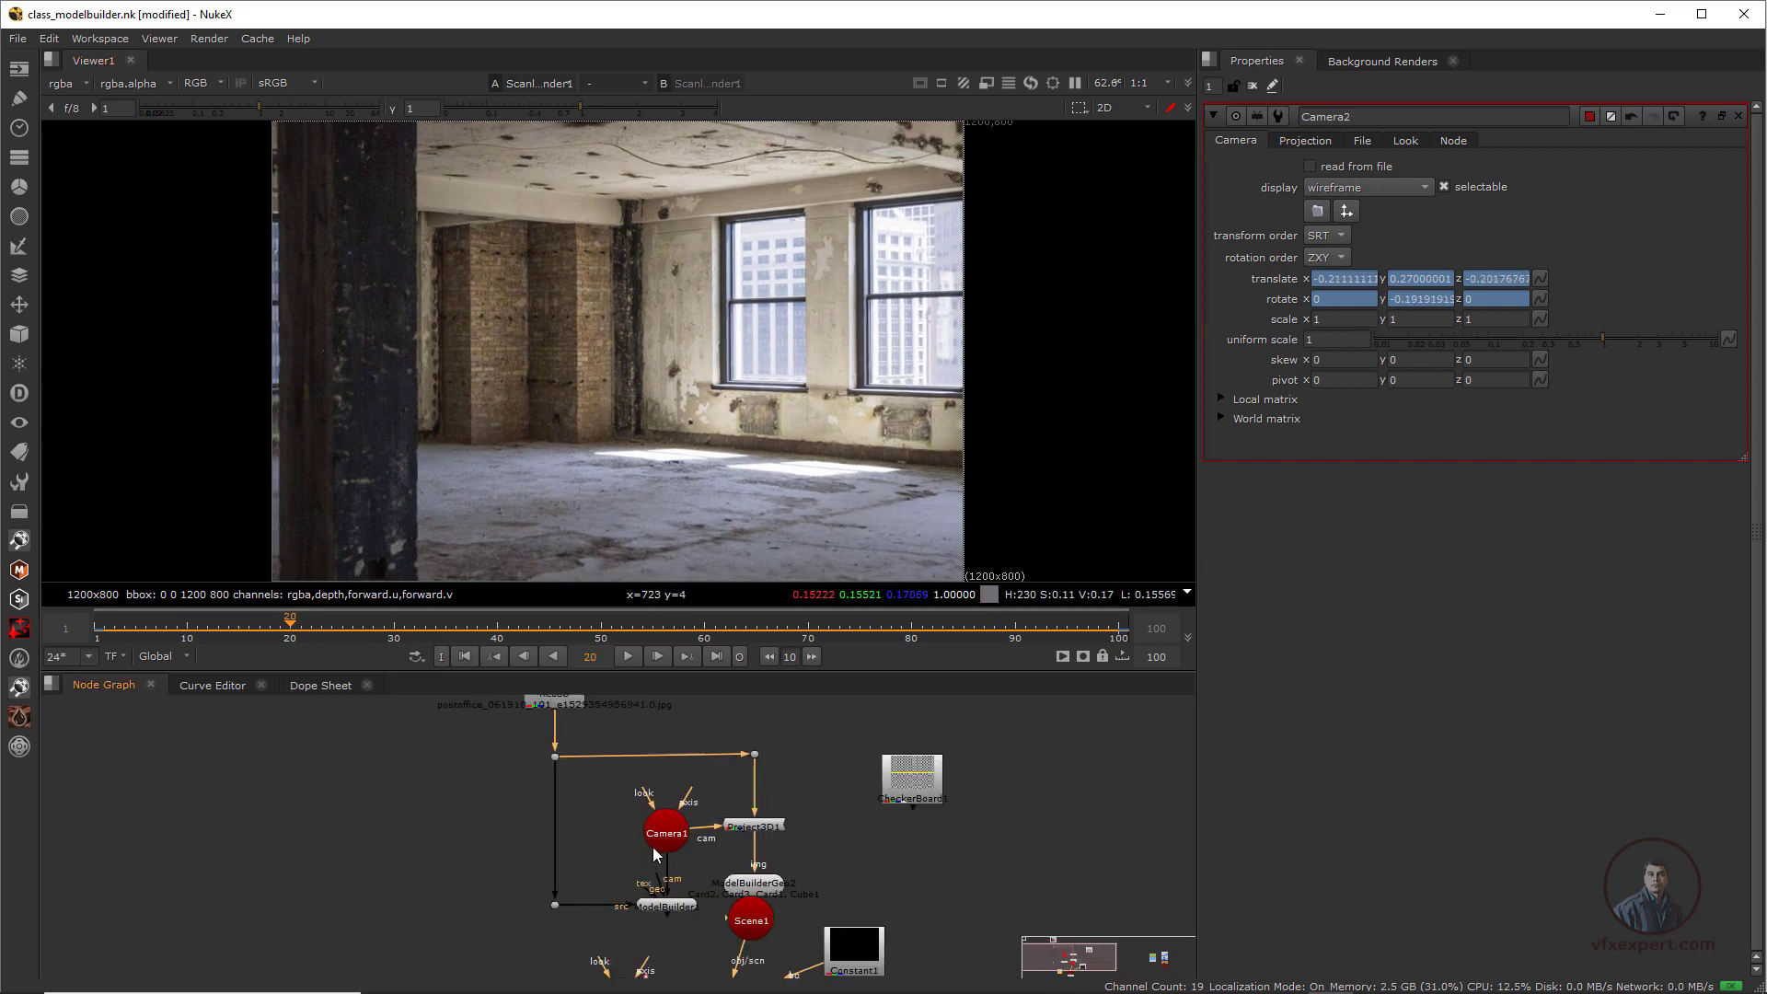
scroll(654, 855, "down", 1)
middle_click_drag(653, 855, 661, 799)
left_click(558, 782)
key("1")
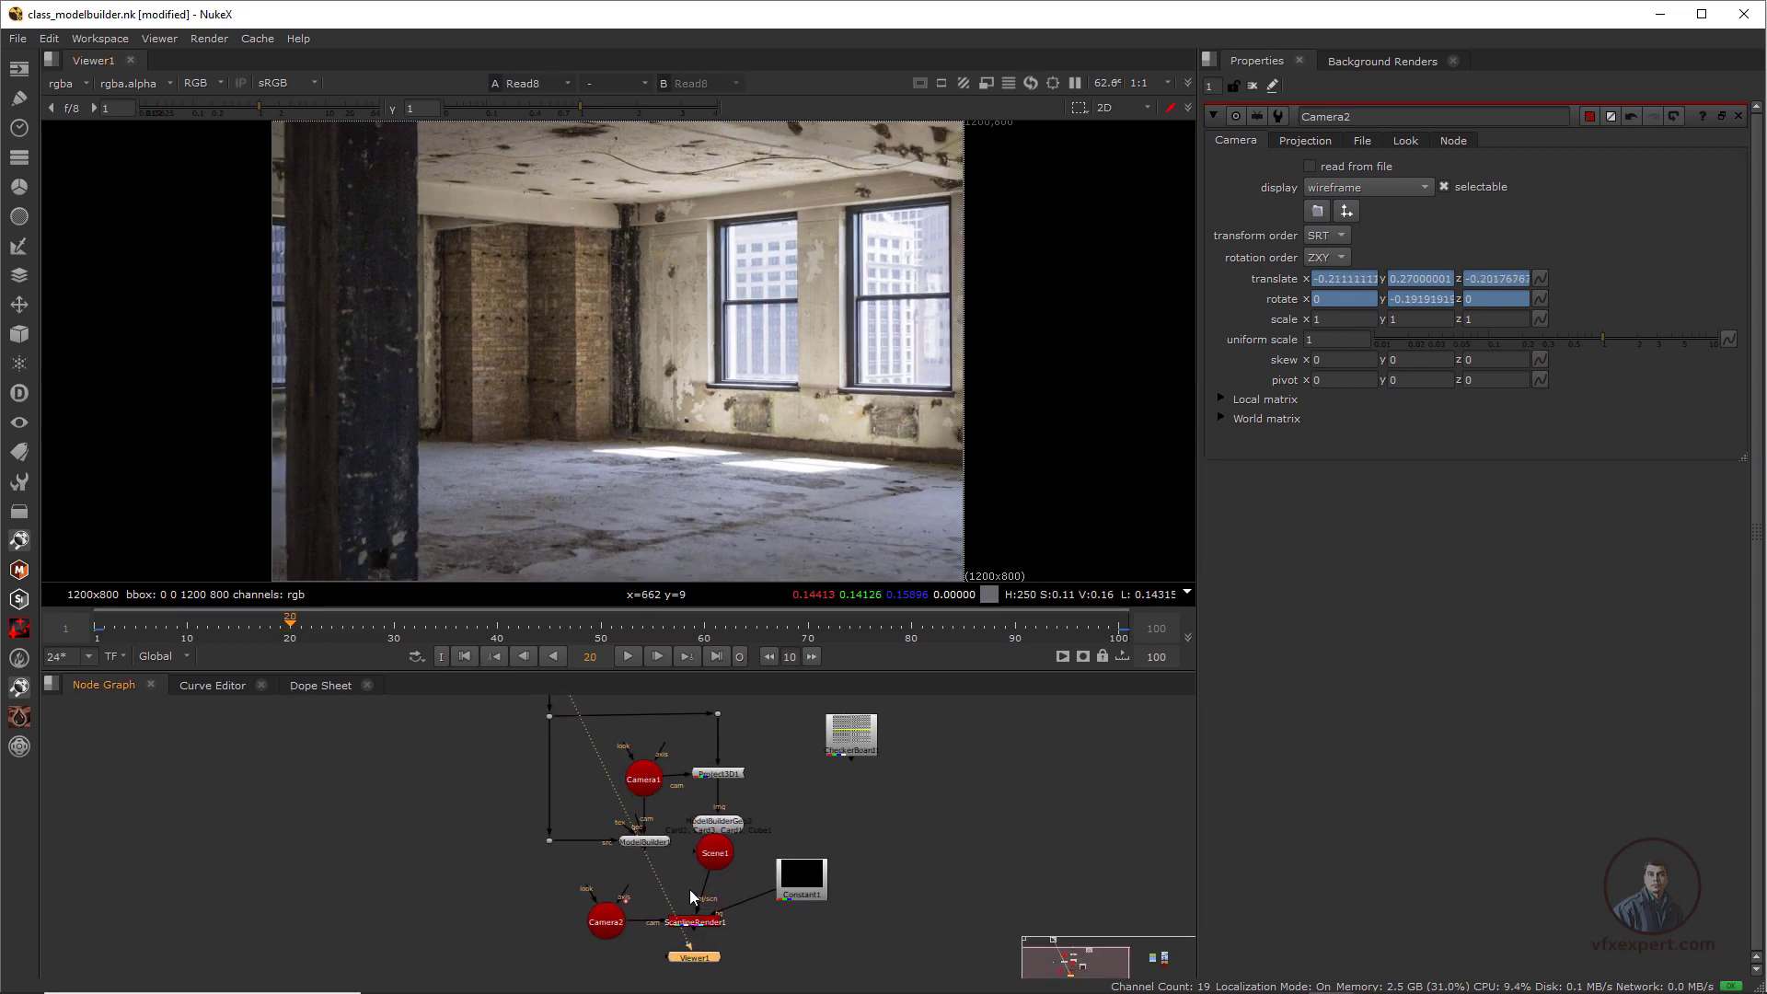
left_click(695, 922)
key("1")
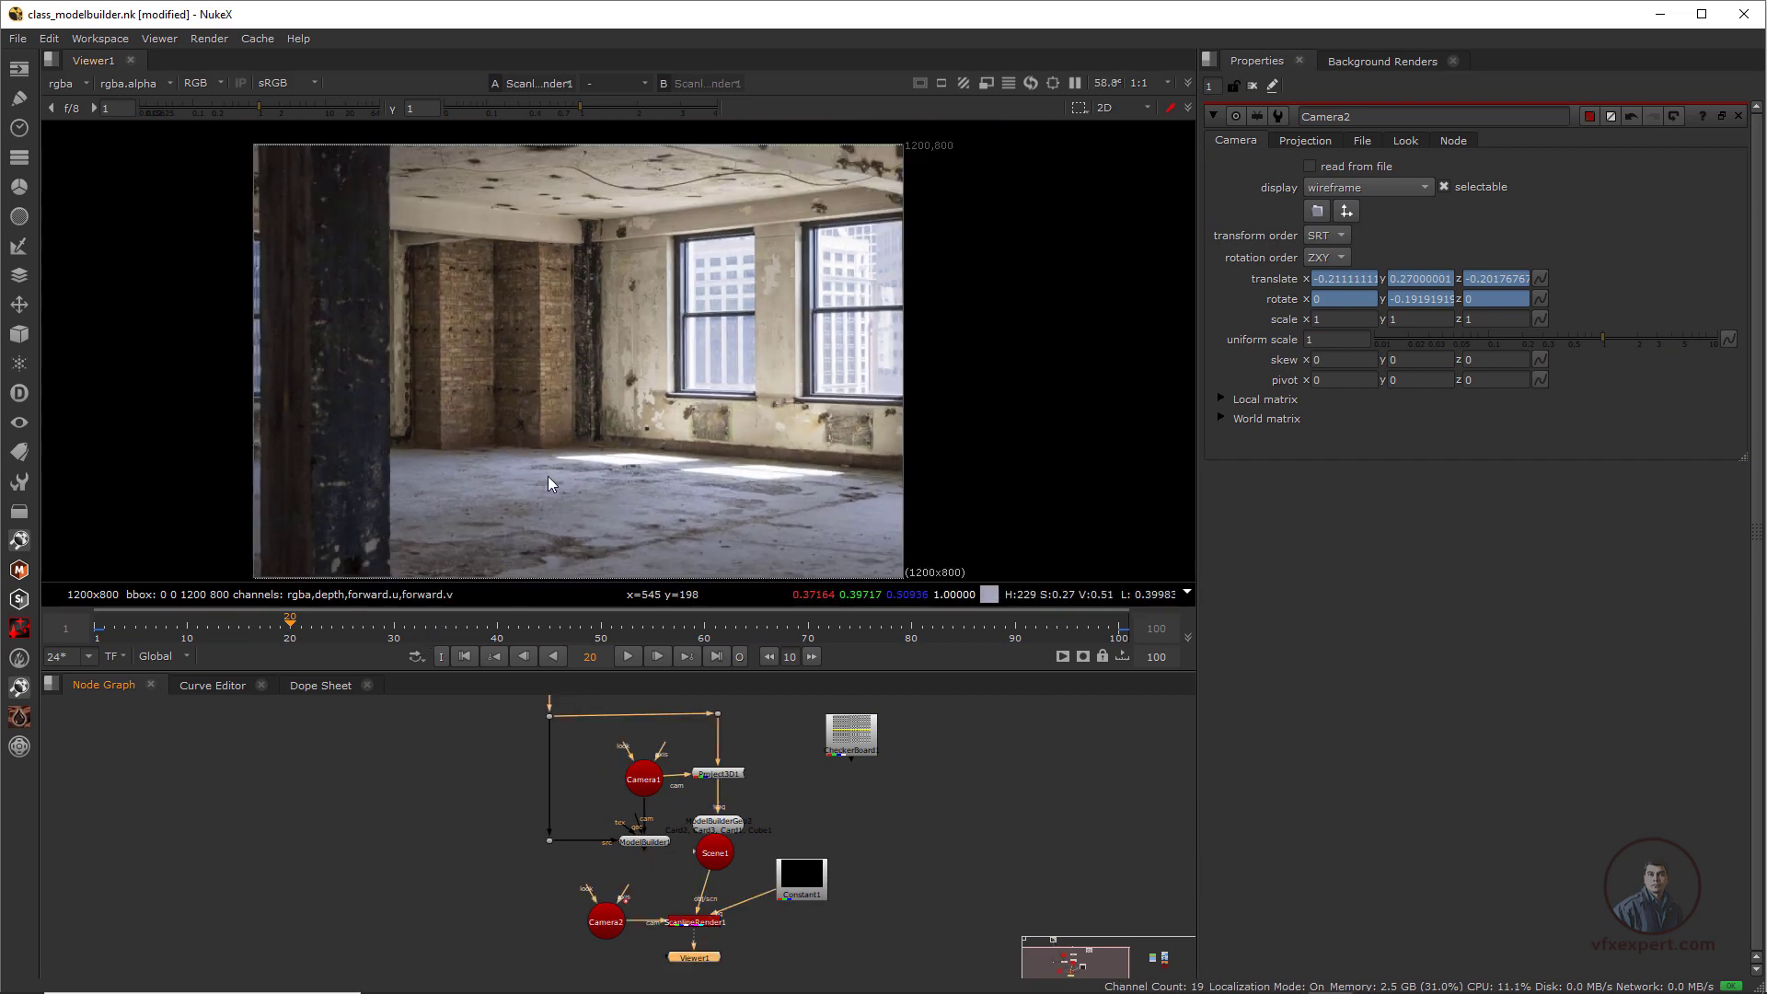
left_click_drag(412, 623, 135, 674)
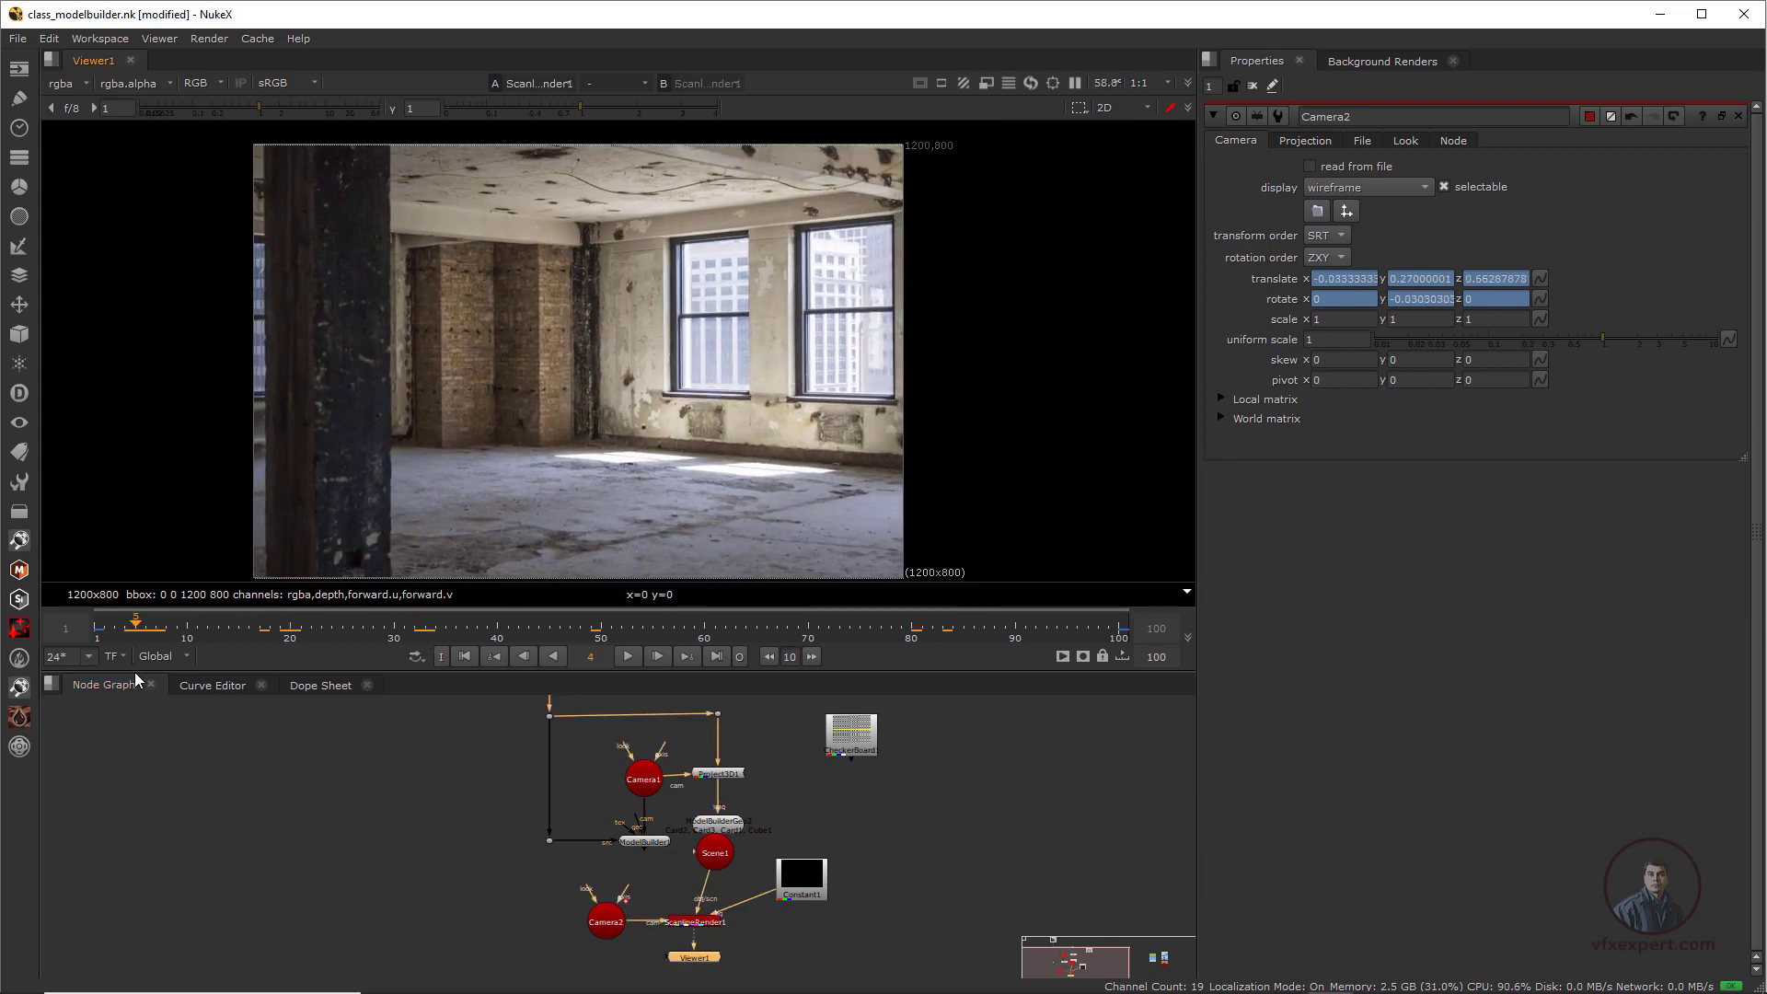
Move the Roto2, Blur1, Invert1 and Premult3 group beside the projection setup and connect Roto2's input to Read8
scroll(592, 837, "down", 1)
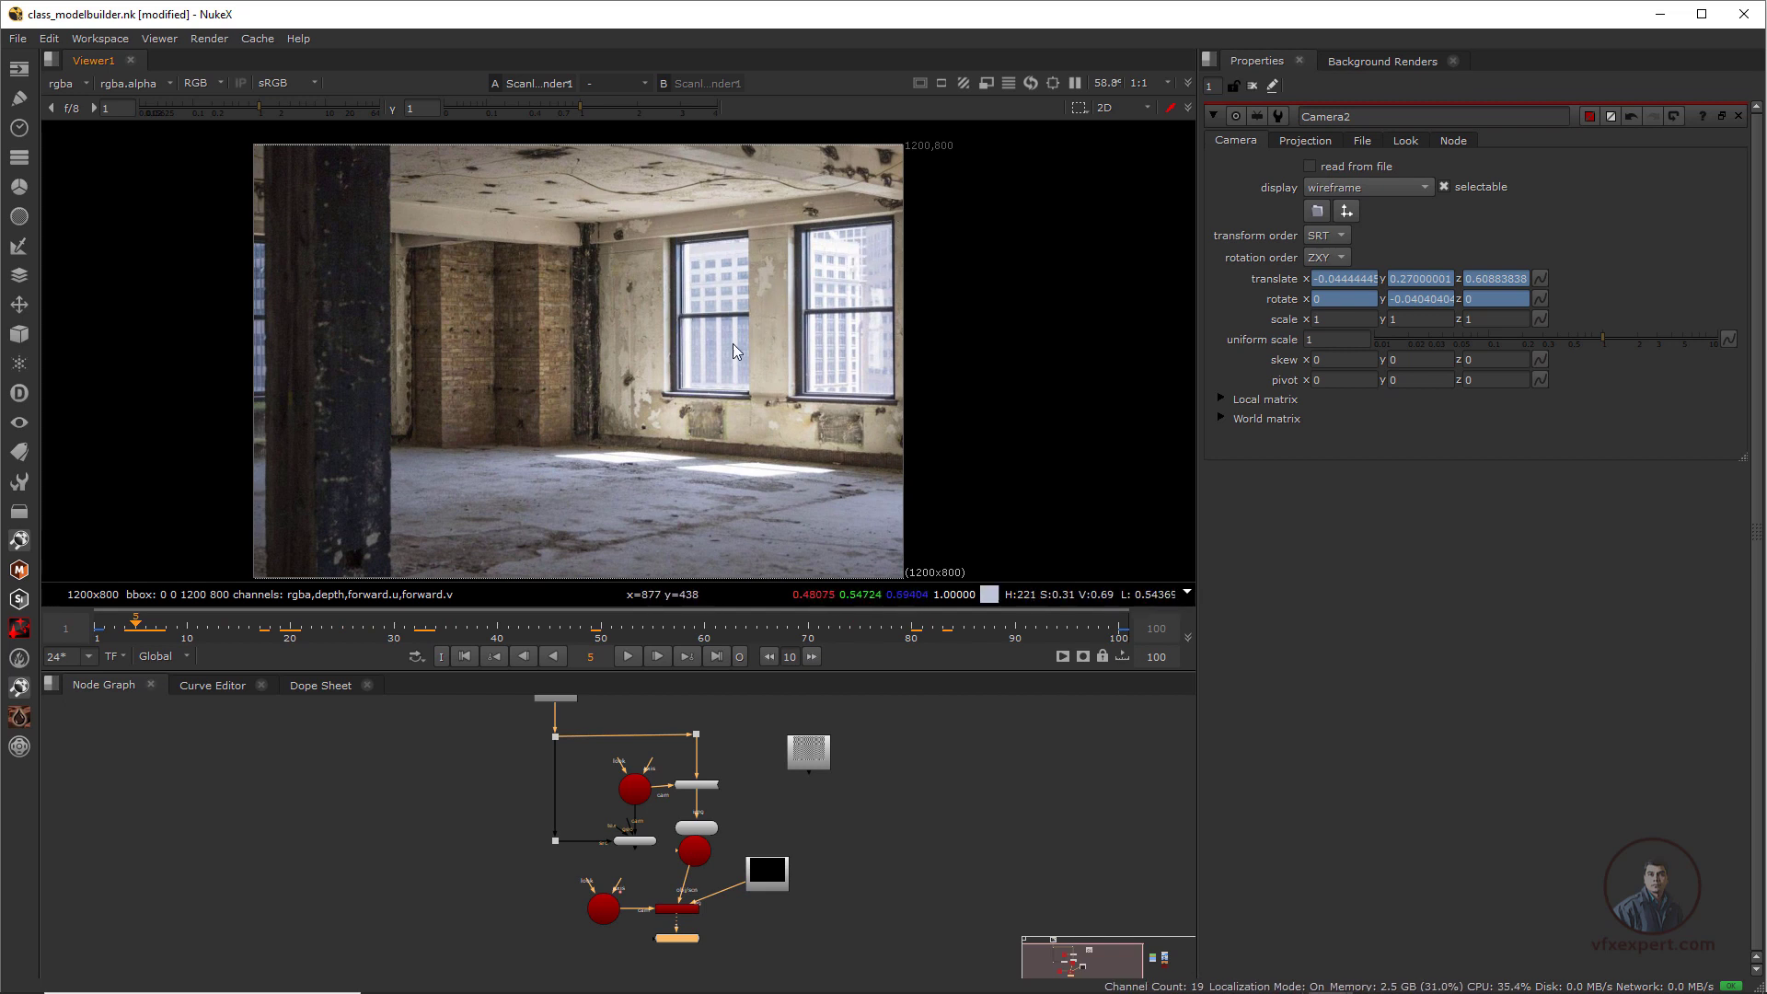
scroll(699, 827, "down", 2)
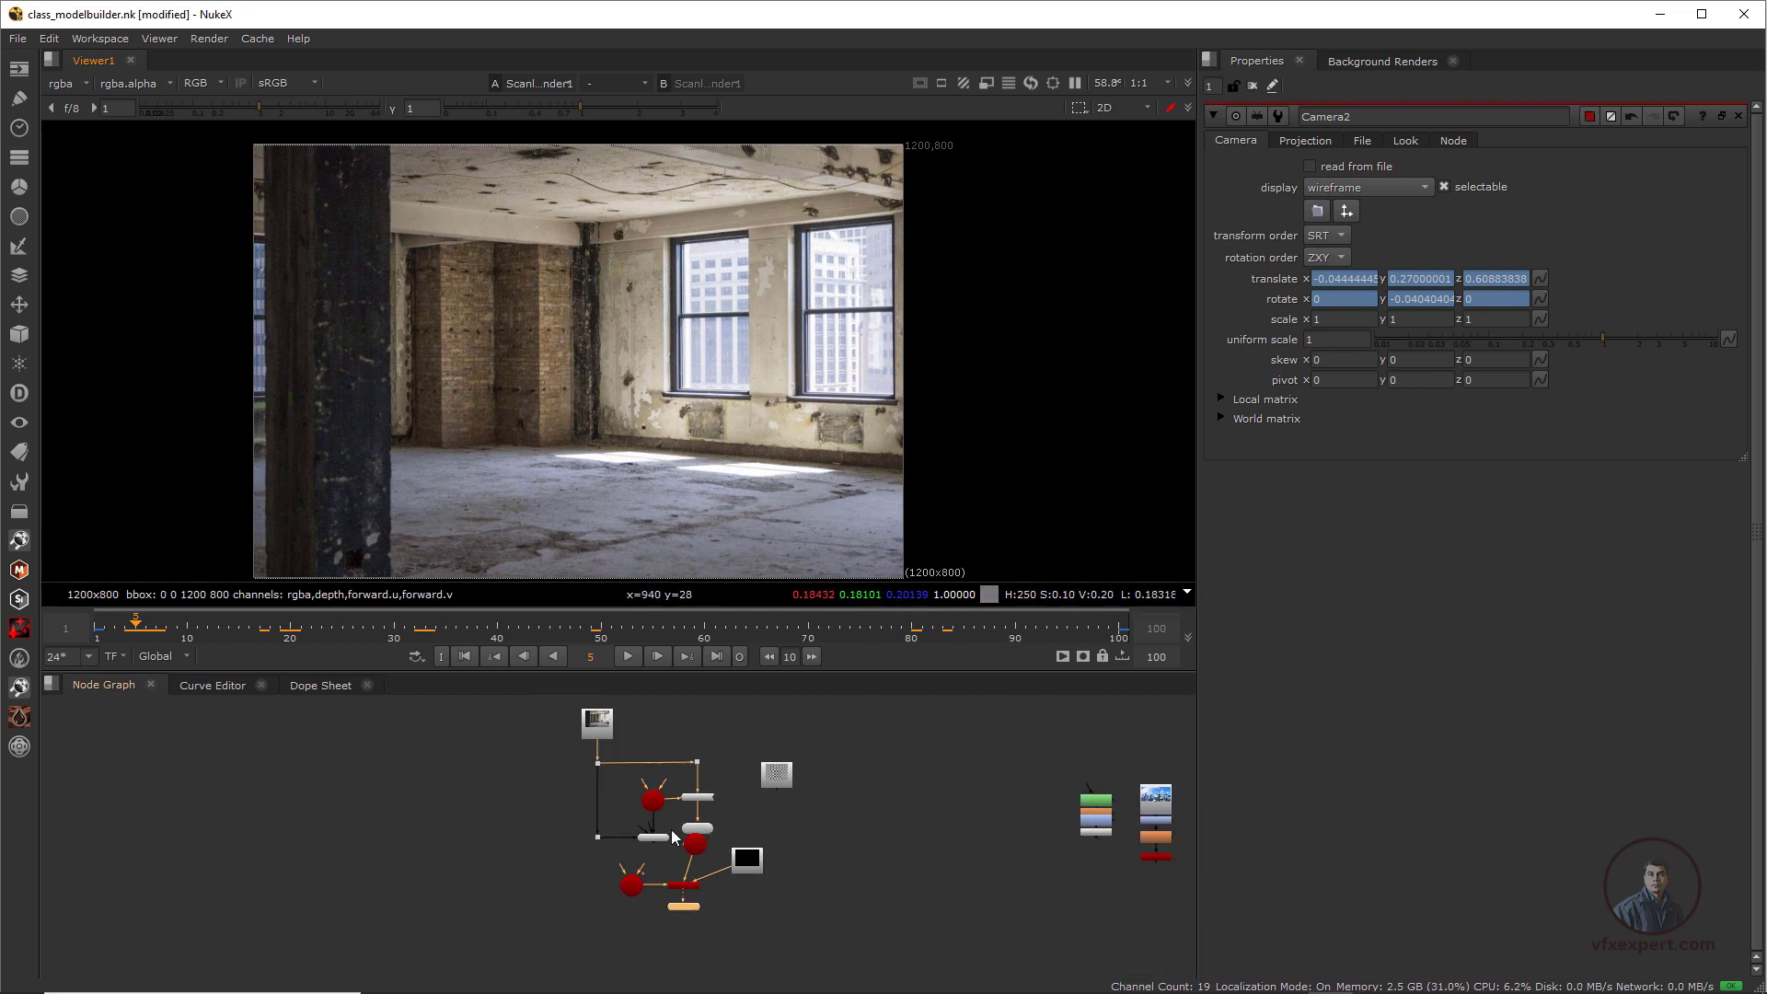
middle_click_drag(700, 828, 642, 845)
left_click_drag(998, 749, 1058, 875)
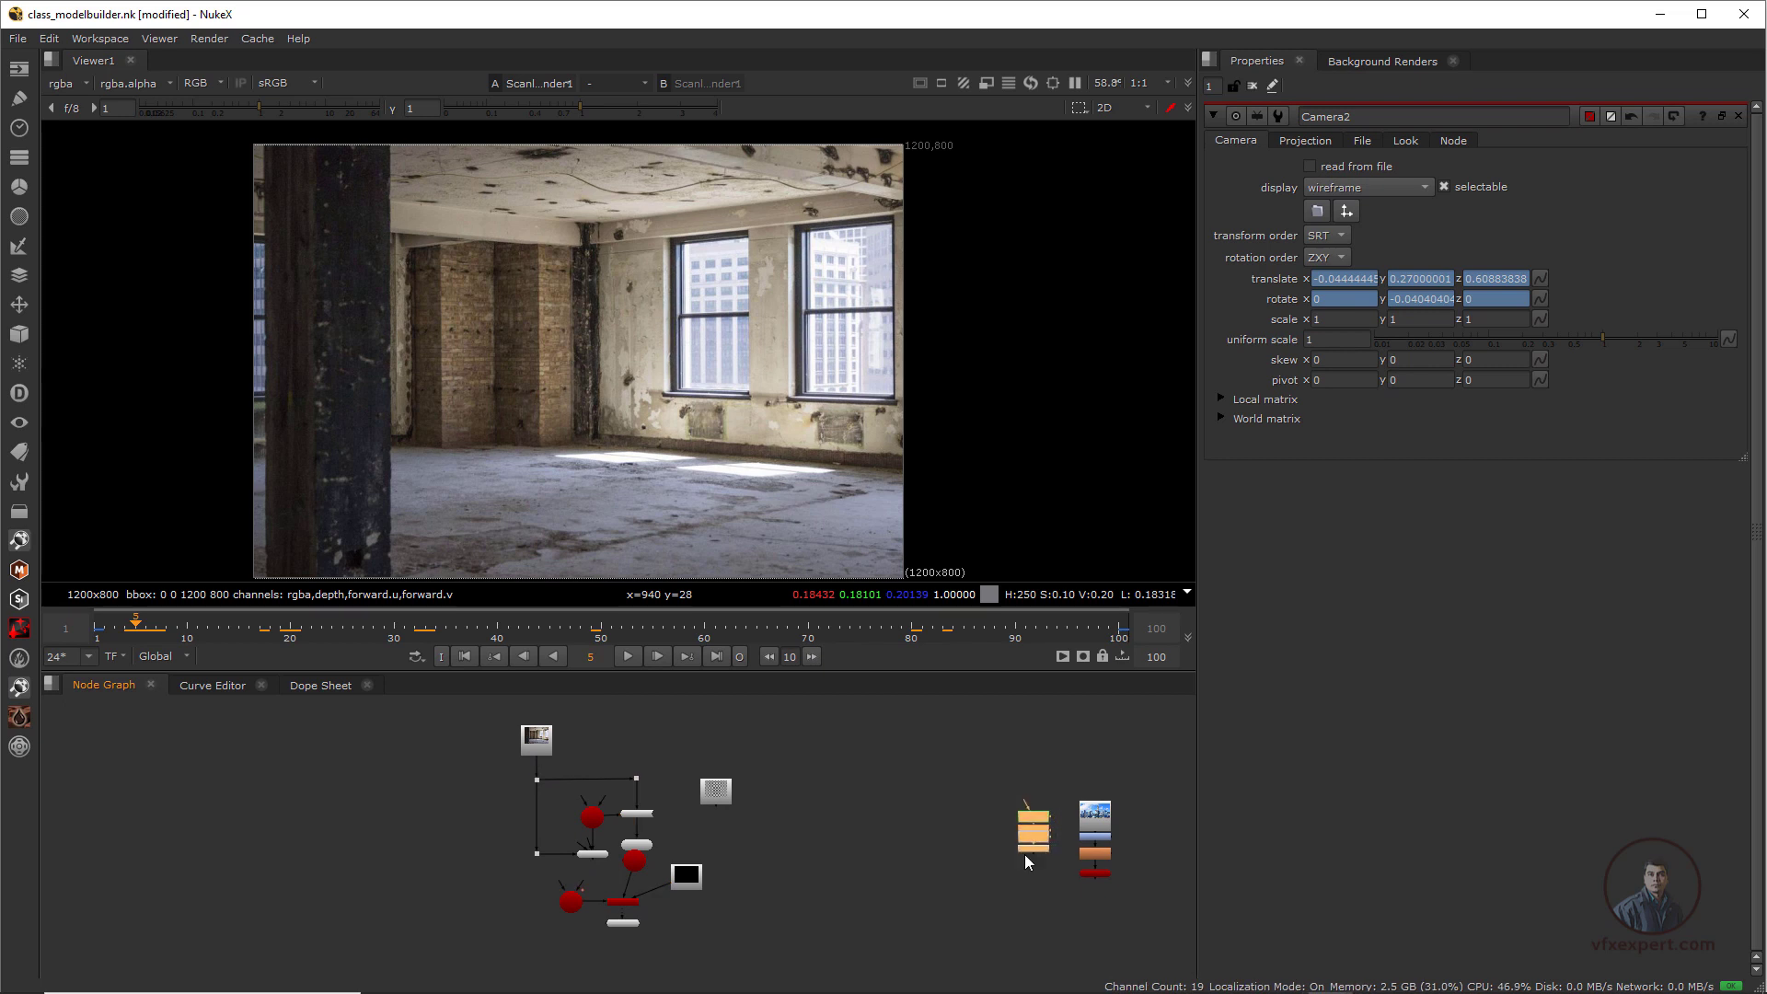
left_click_drag(463, 834, 464, 822)
scroll(505, 787, "up", 5)
middle_click_drag(507, 788, 567, 859)
left_click_drag(472, 856, 692, 714)
middle_click_drag(620, 827, 618, 778)
View the Premult3 output to check the window cut-out on the room photo
left_click(498, 876)
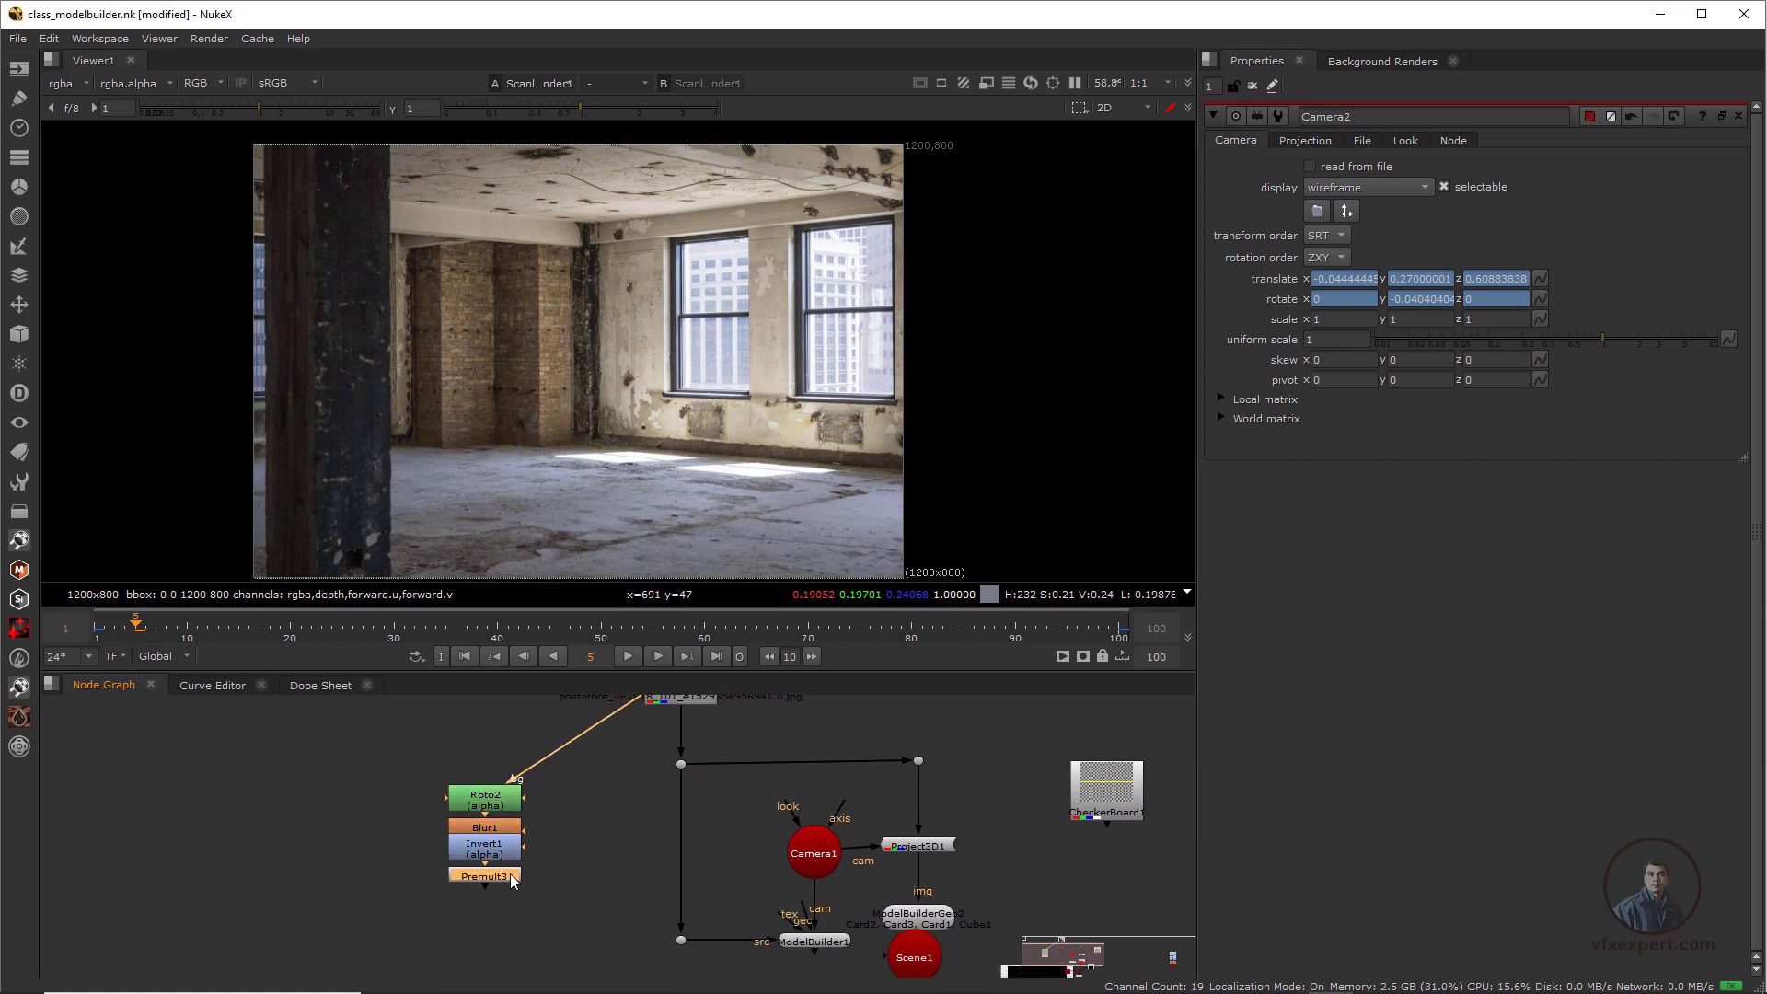
key("1")
scroll(544, 871, "down", 1)
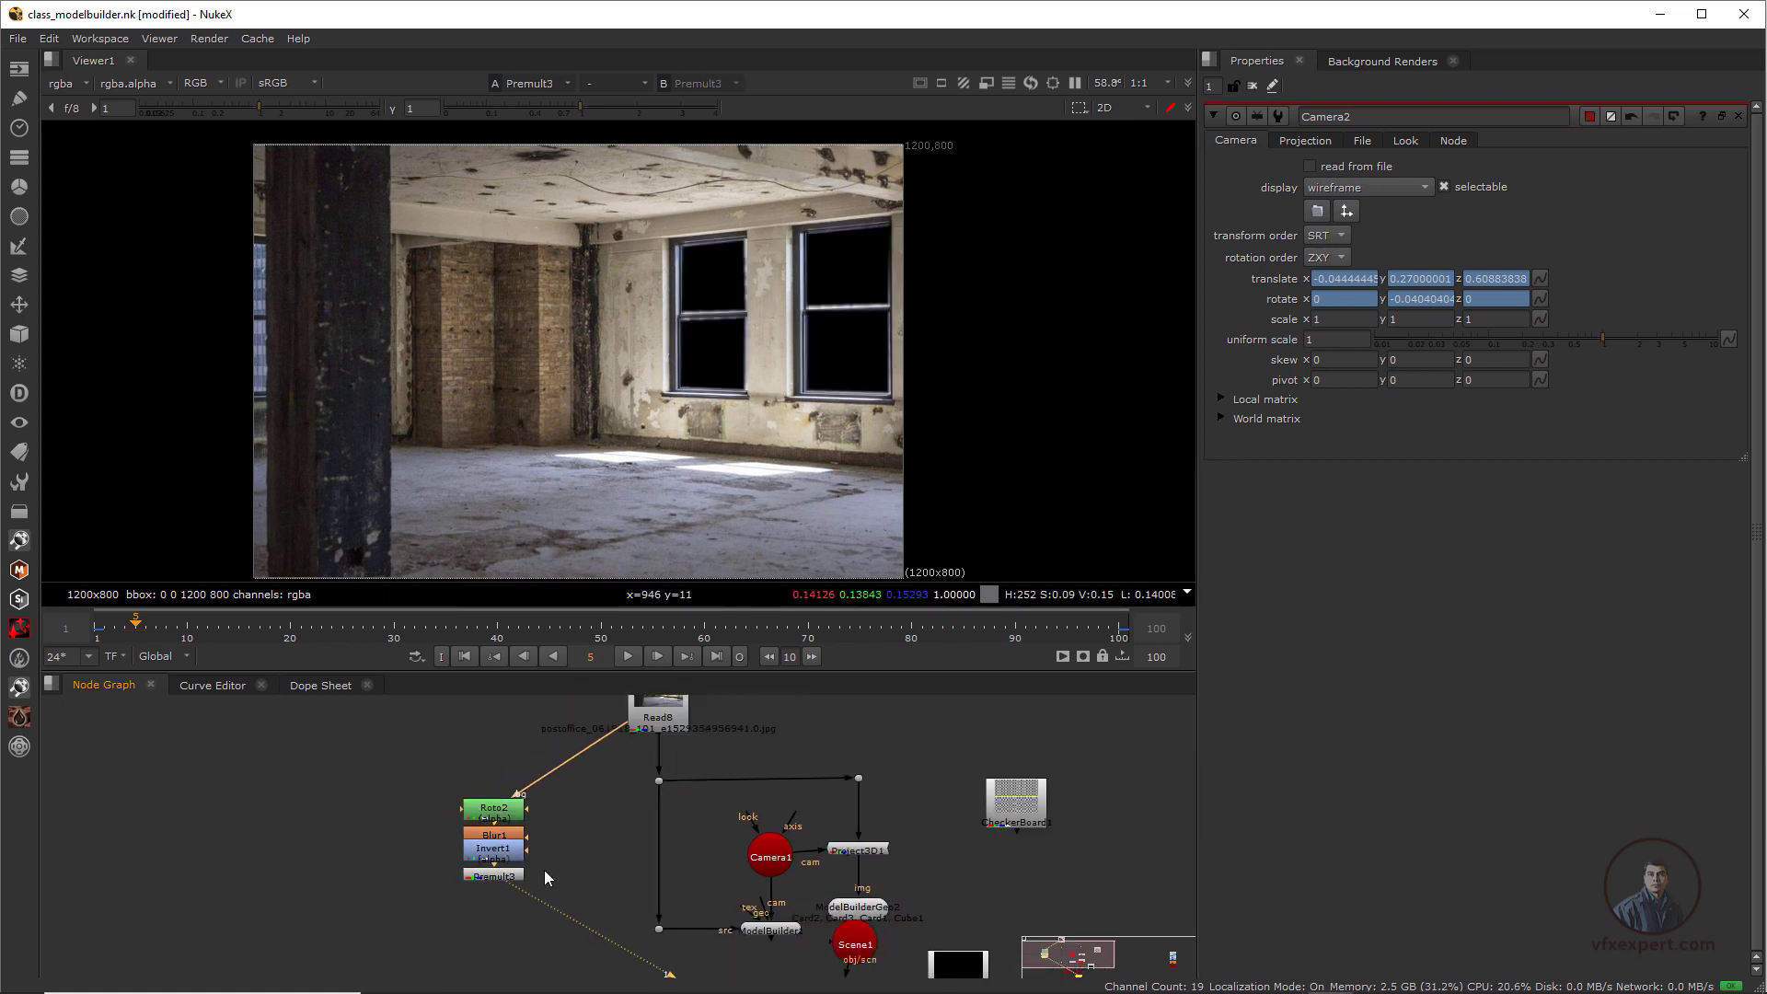
middle_click_drag(551, 877, 648, 818)
scroll(583, 891, "down", 1)
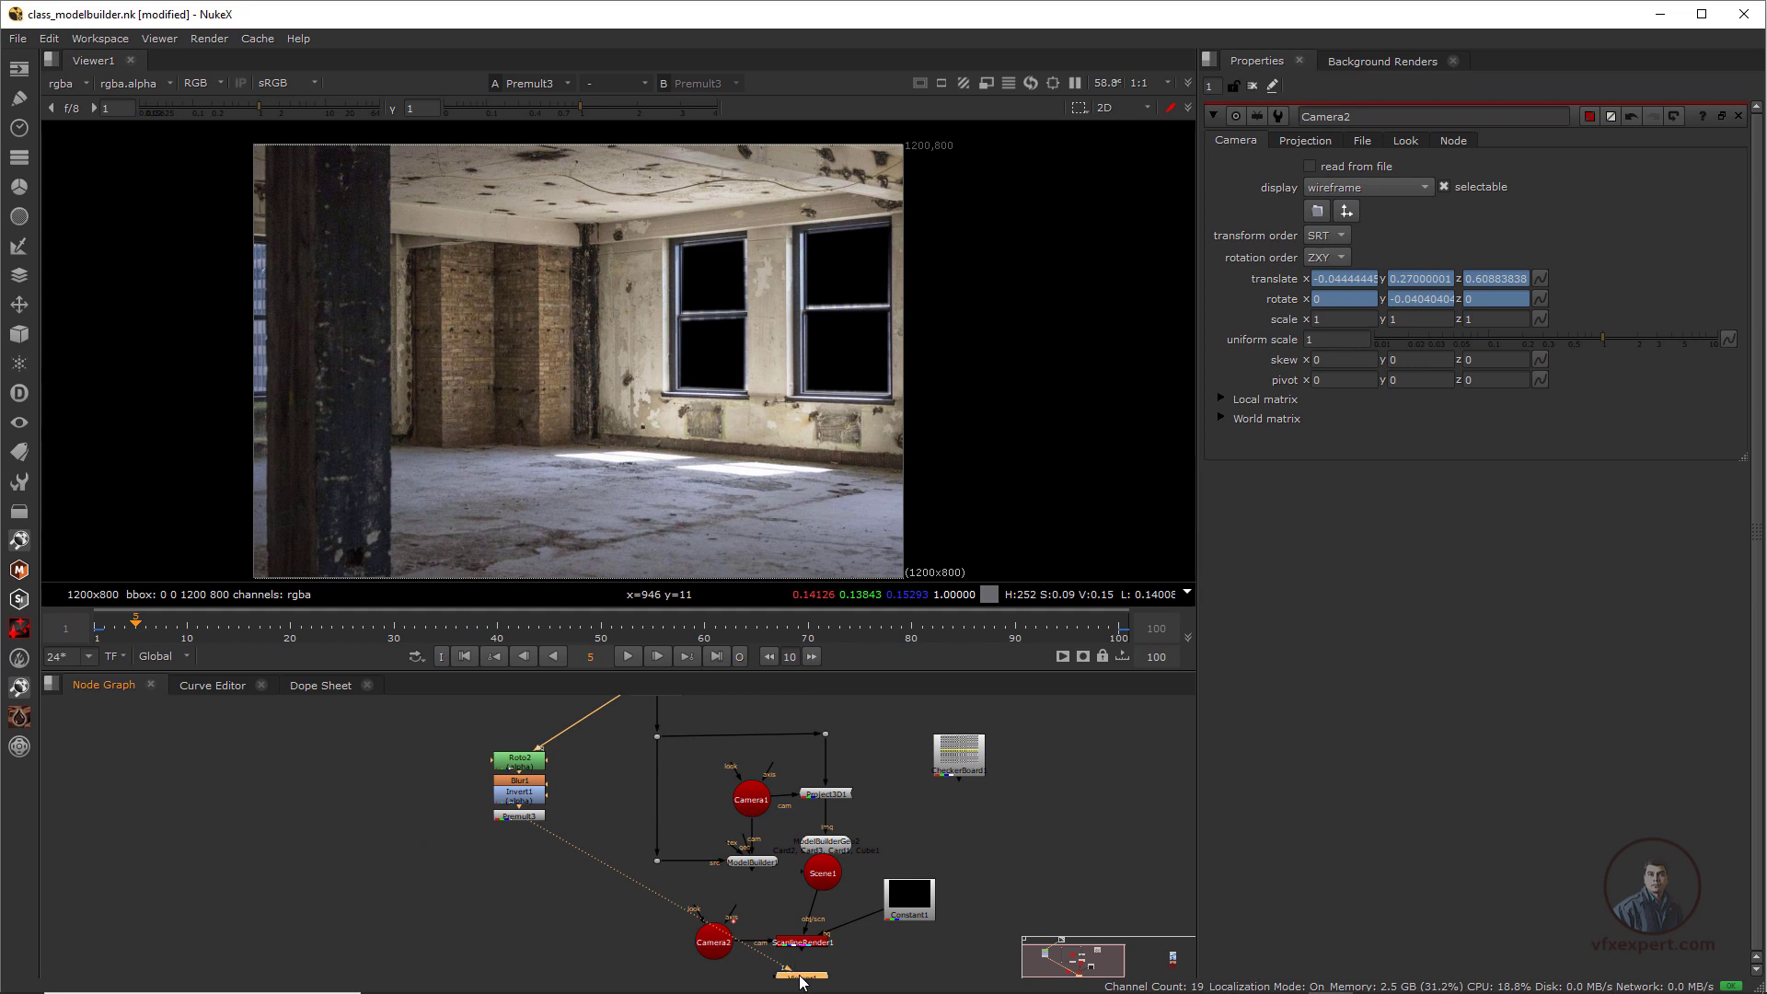
scroll(530, 870, "up", 2)
middle_click_drag(539, 887, 528, 909)
scroll(528, 909, "down", 1)
middle_click_drag(671, 712, 638, 792)
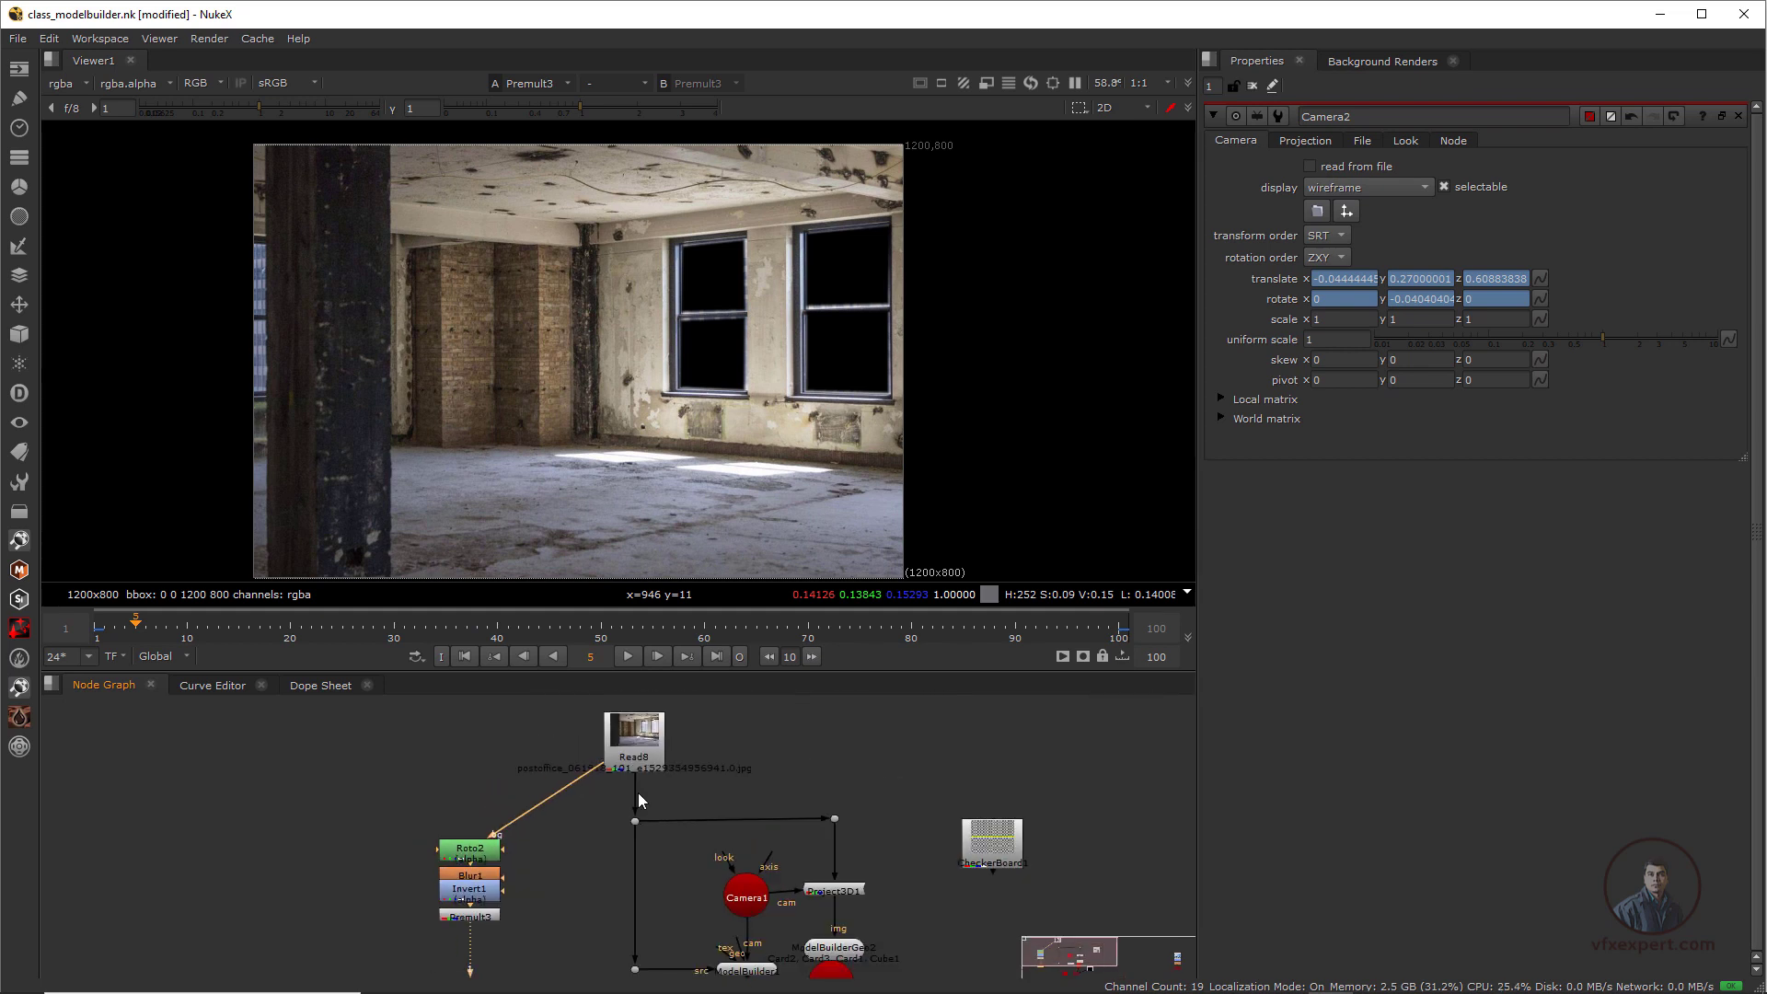
Reconnect the projection branch feeding Project3D1 from Read8 to Premult3 and check the ScanlineRender1 output at frame 43
left_click_drag(644, 760, 644, 720)
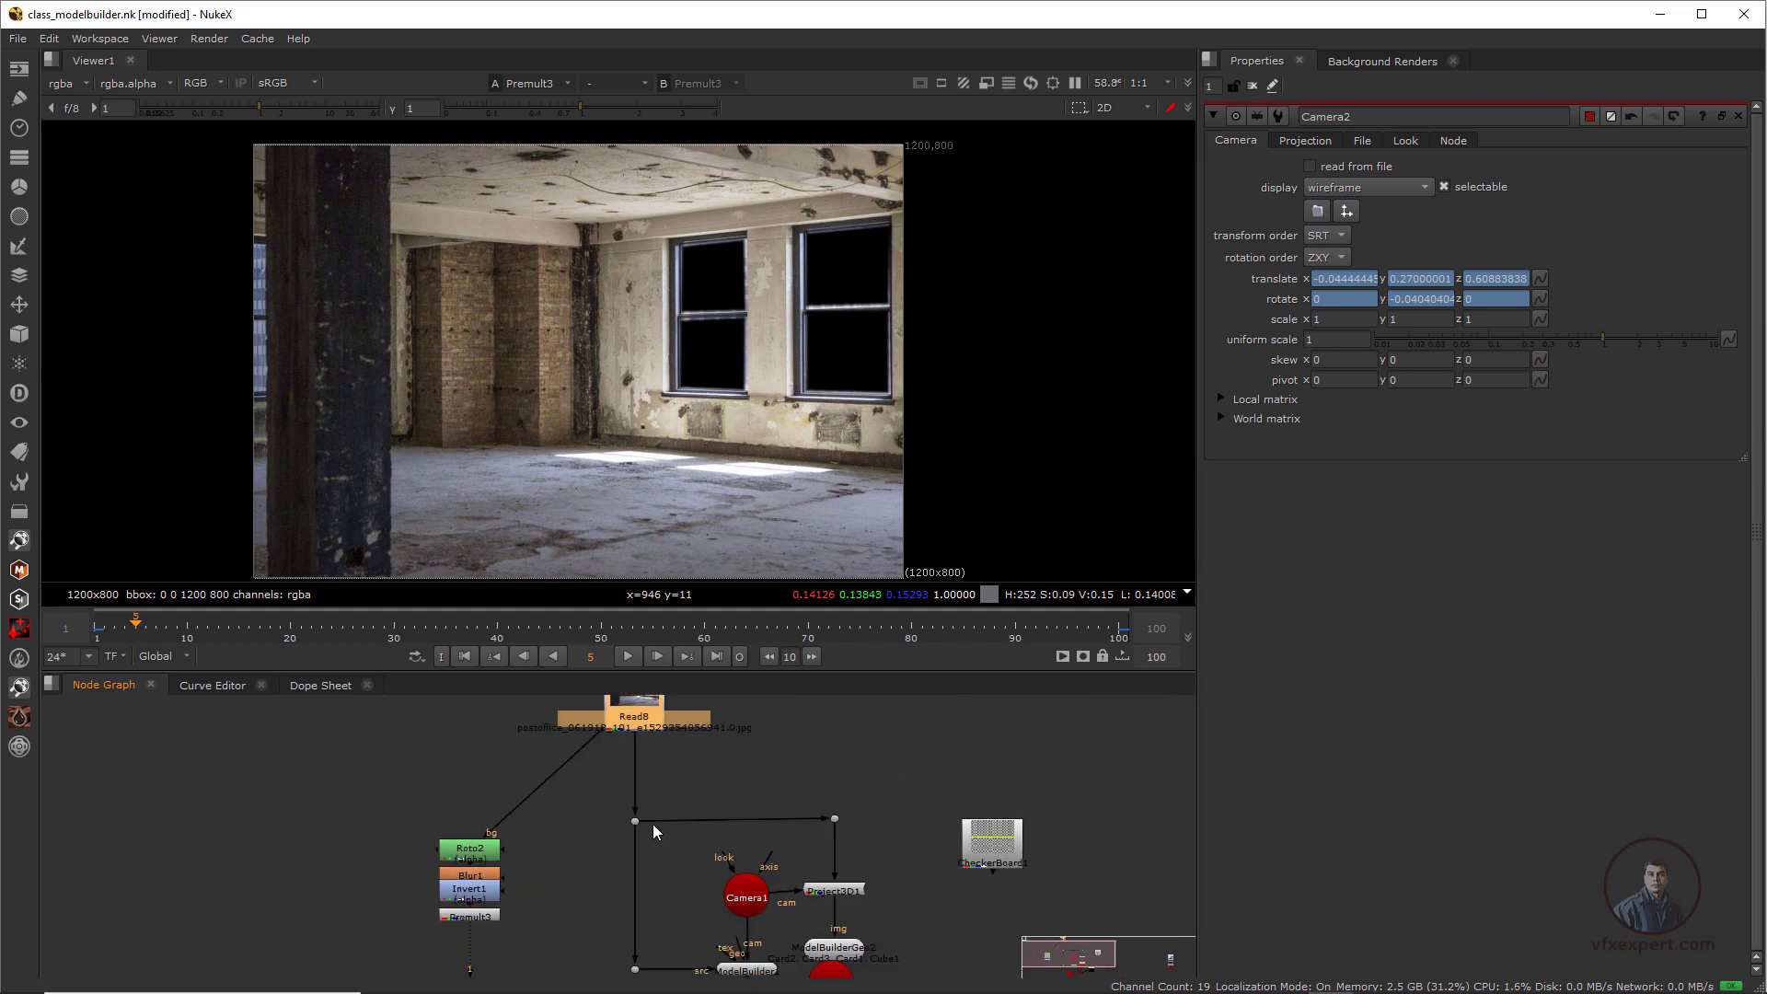
left_click_drag(653, 822, 480, 923)
middle_click_drag(791, 945, 693, 833)
left_click(725, 956)
key("1")
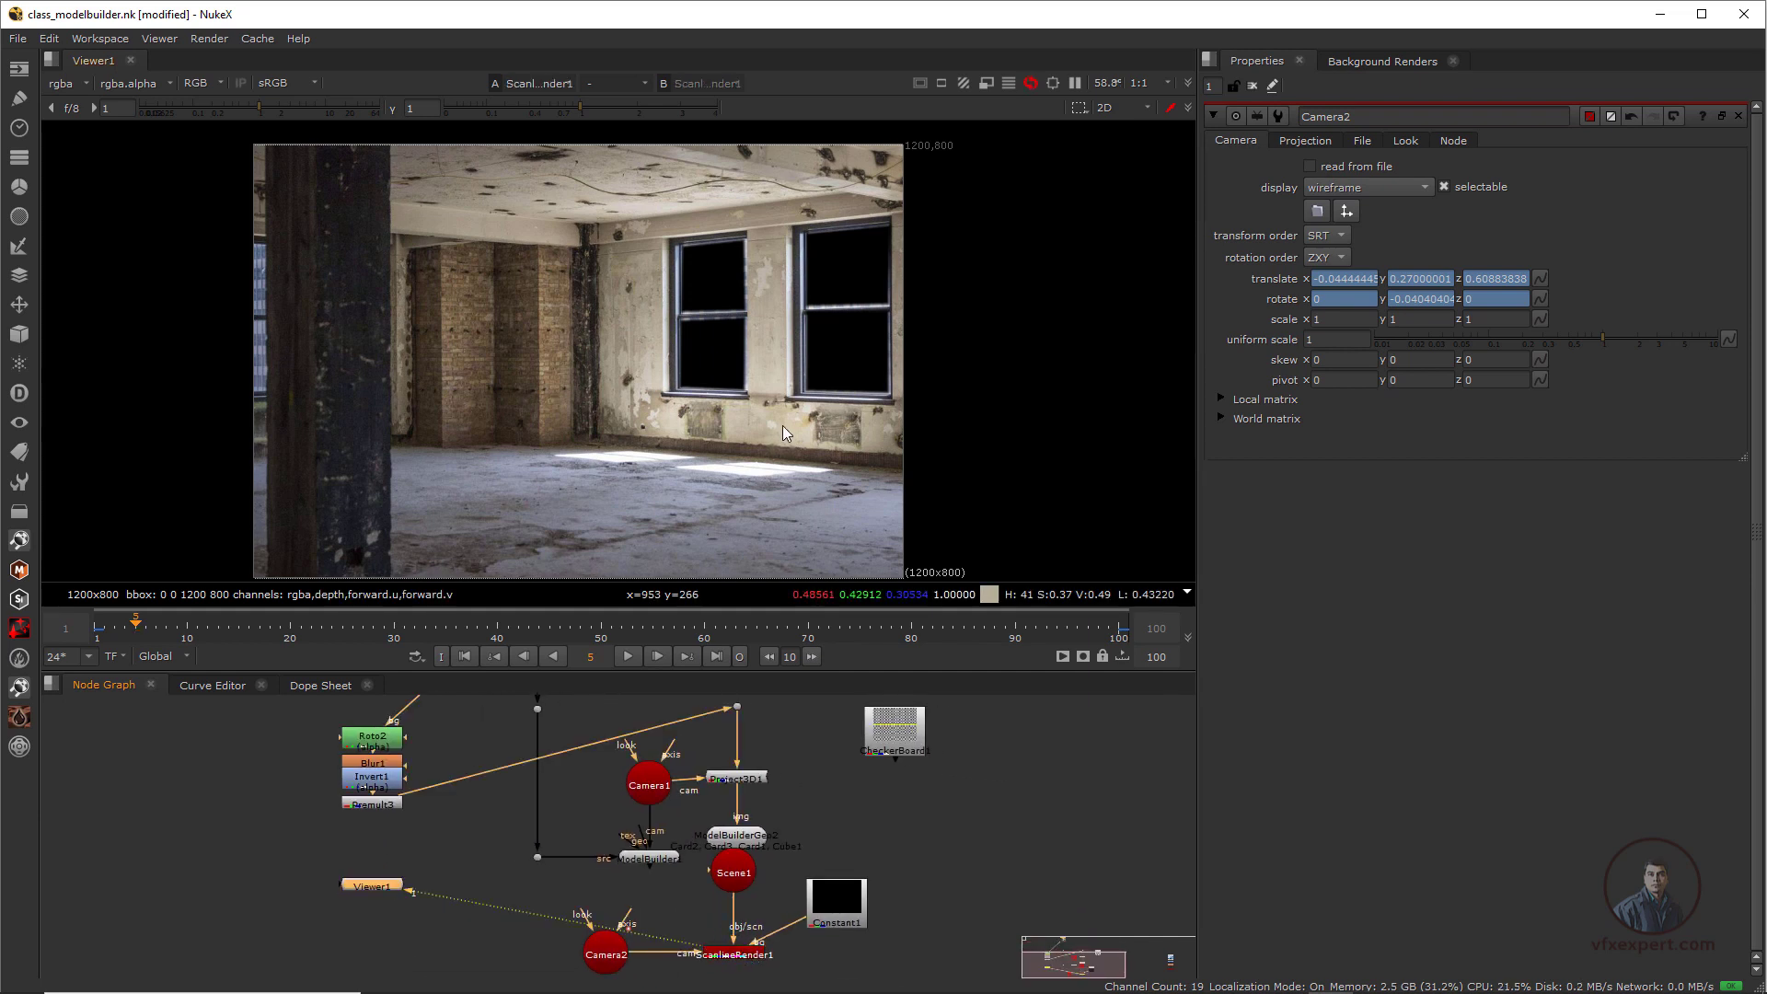
left_click_drag(404, 637, 532, 630)
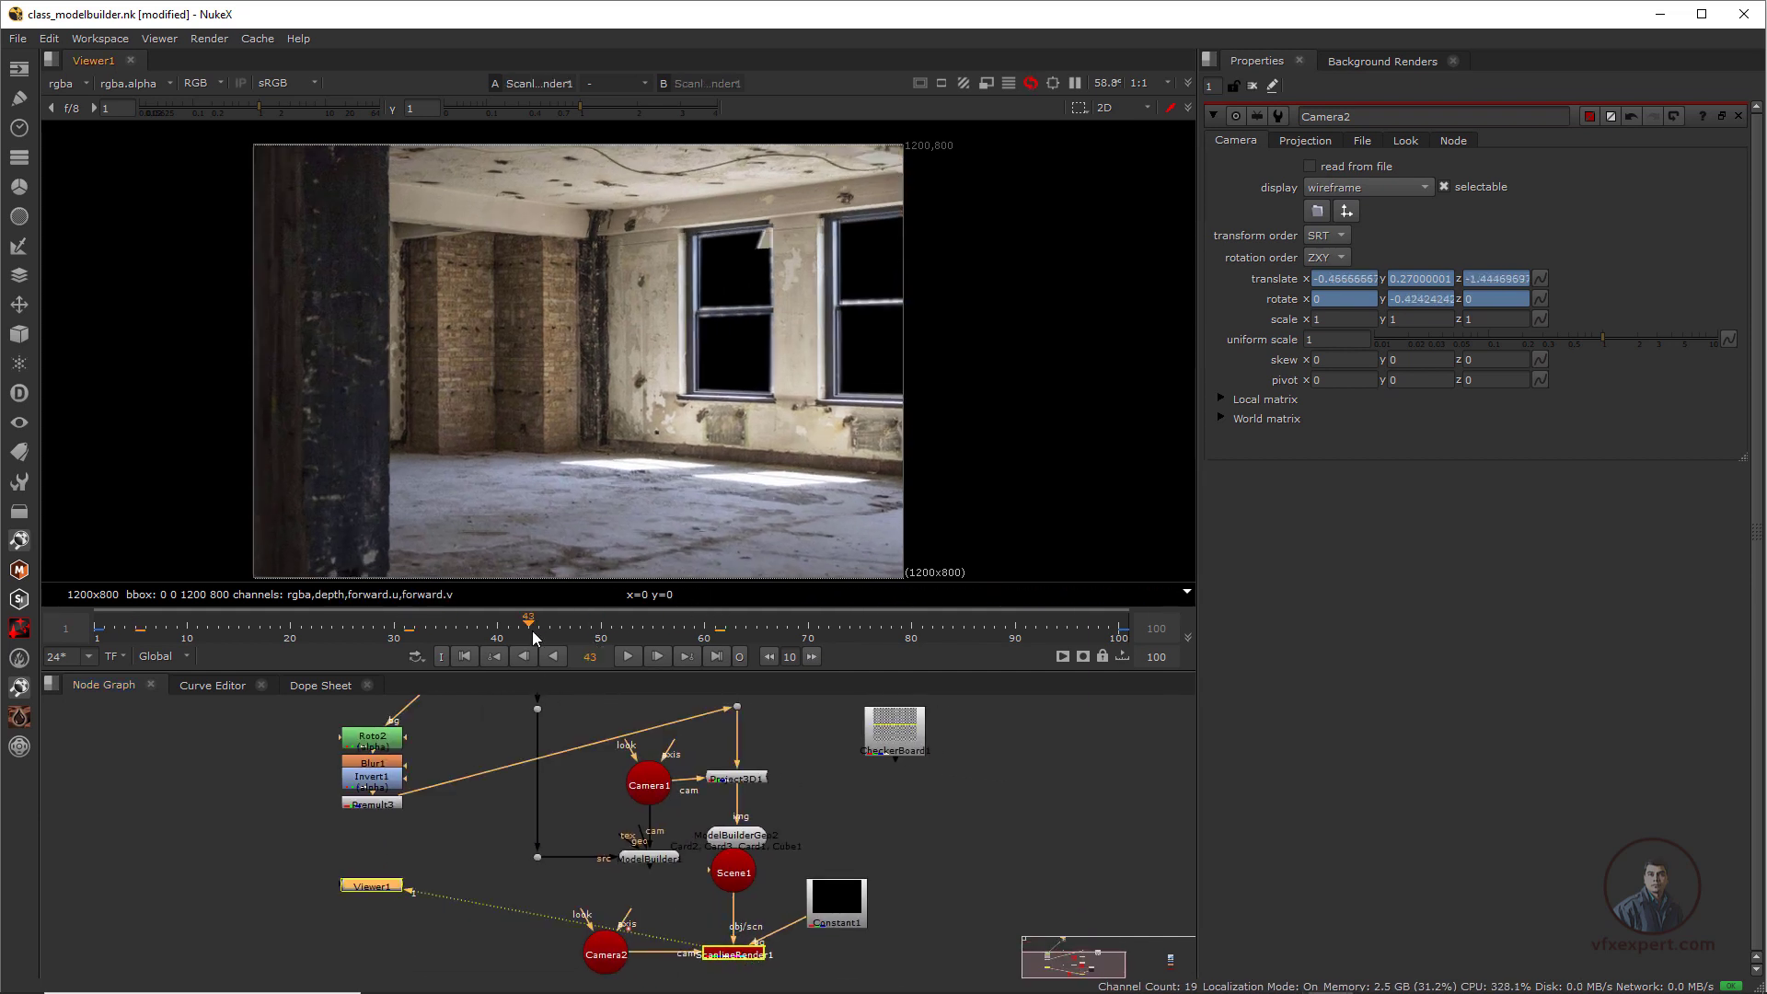
Move the skyline group of Read9, Saturation2, Defocus1 and Card3 beside the projection setup, next to CheckerBoard1
scroll(738, 770, "down", 3)
middle_click_drag(784, 769, 466, 864)
left_click_drag(936, 797, 1184, 965)
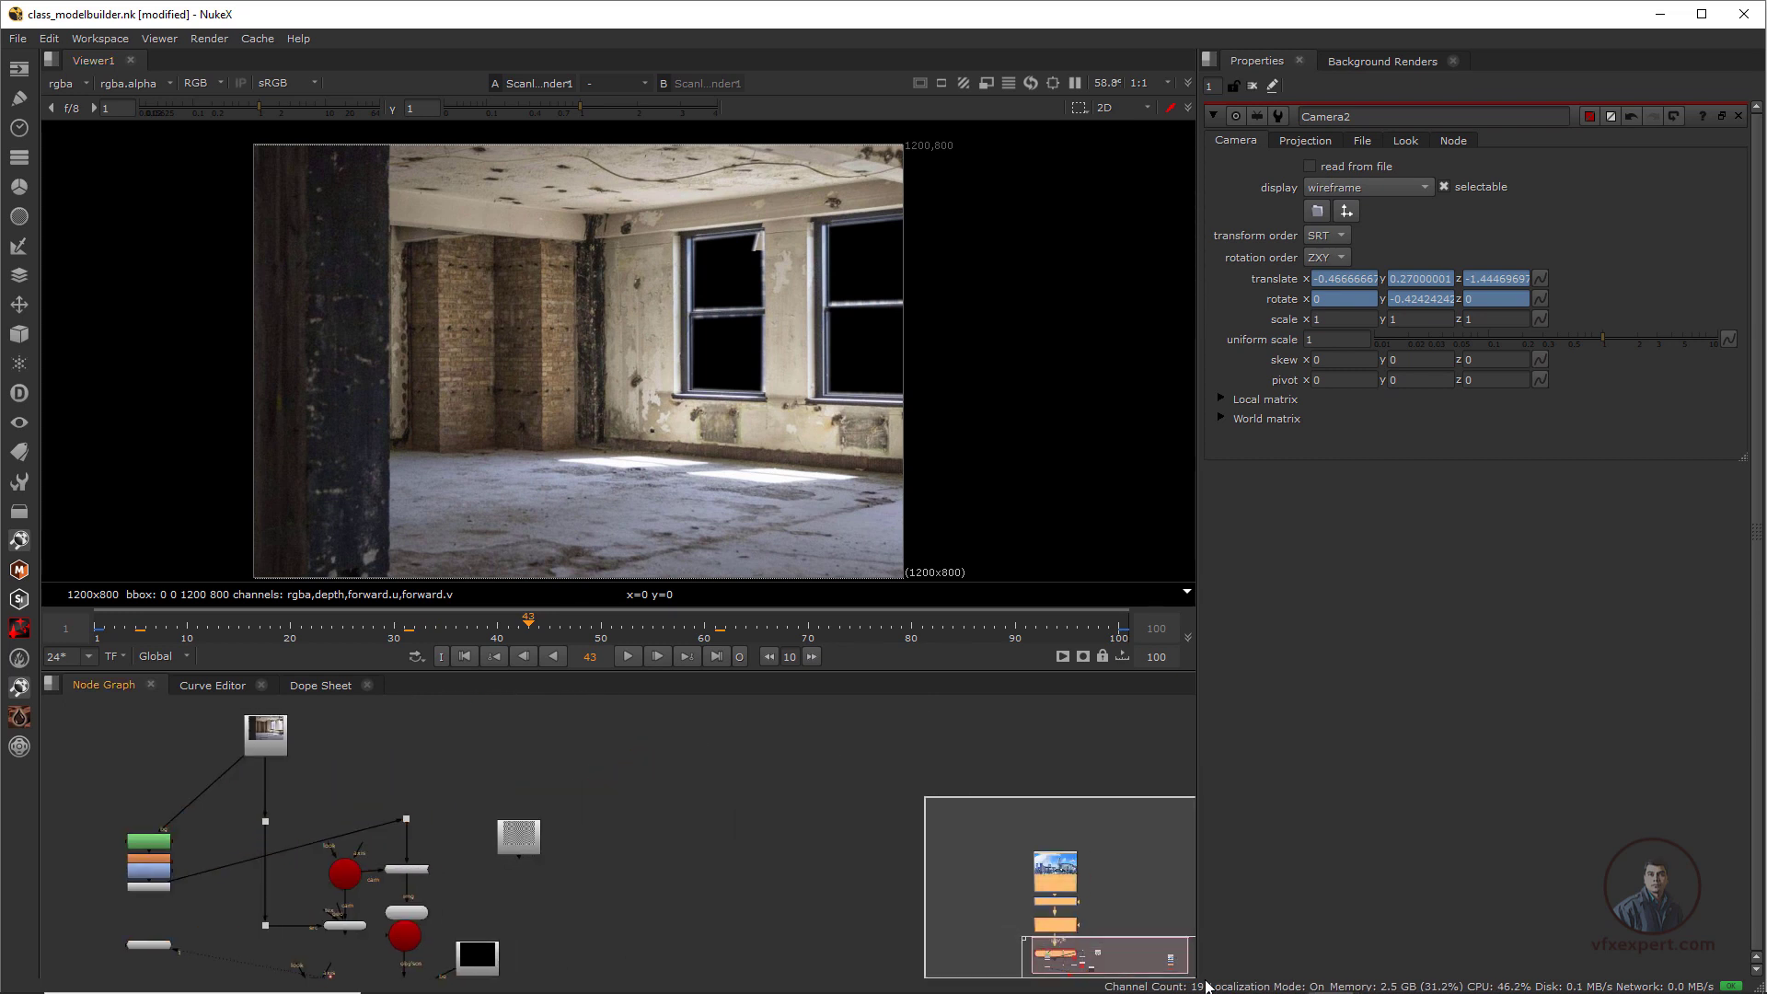
middle_click_drag(1065, 898, 932, 833)
left_click_drag(934, 822, 490, 782)
middle_click_drag(505, 782, 781, 734)
scroll(782, 733, "up", 2)
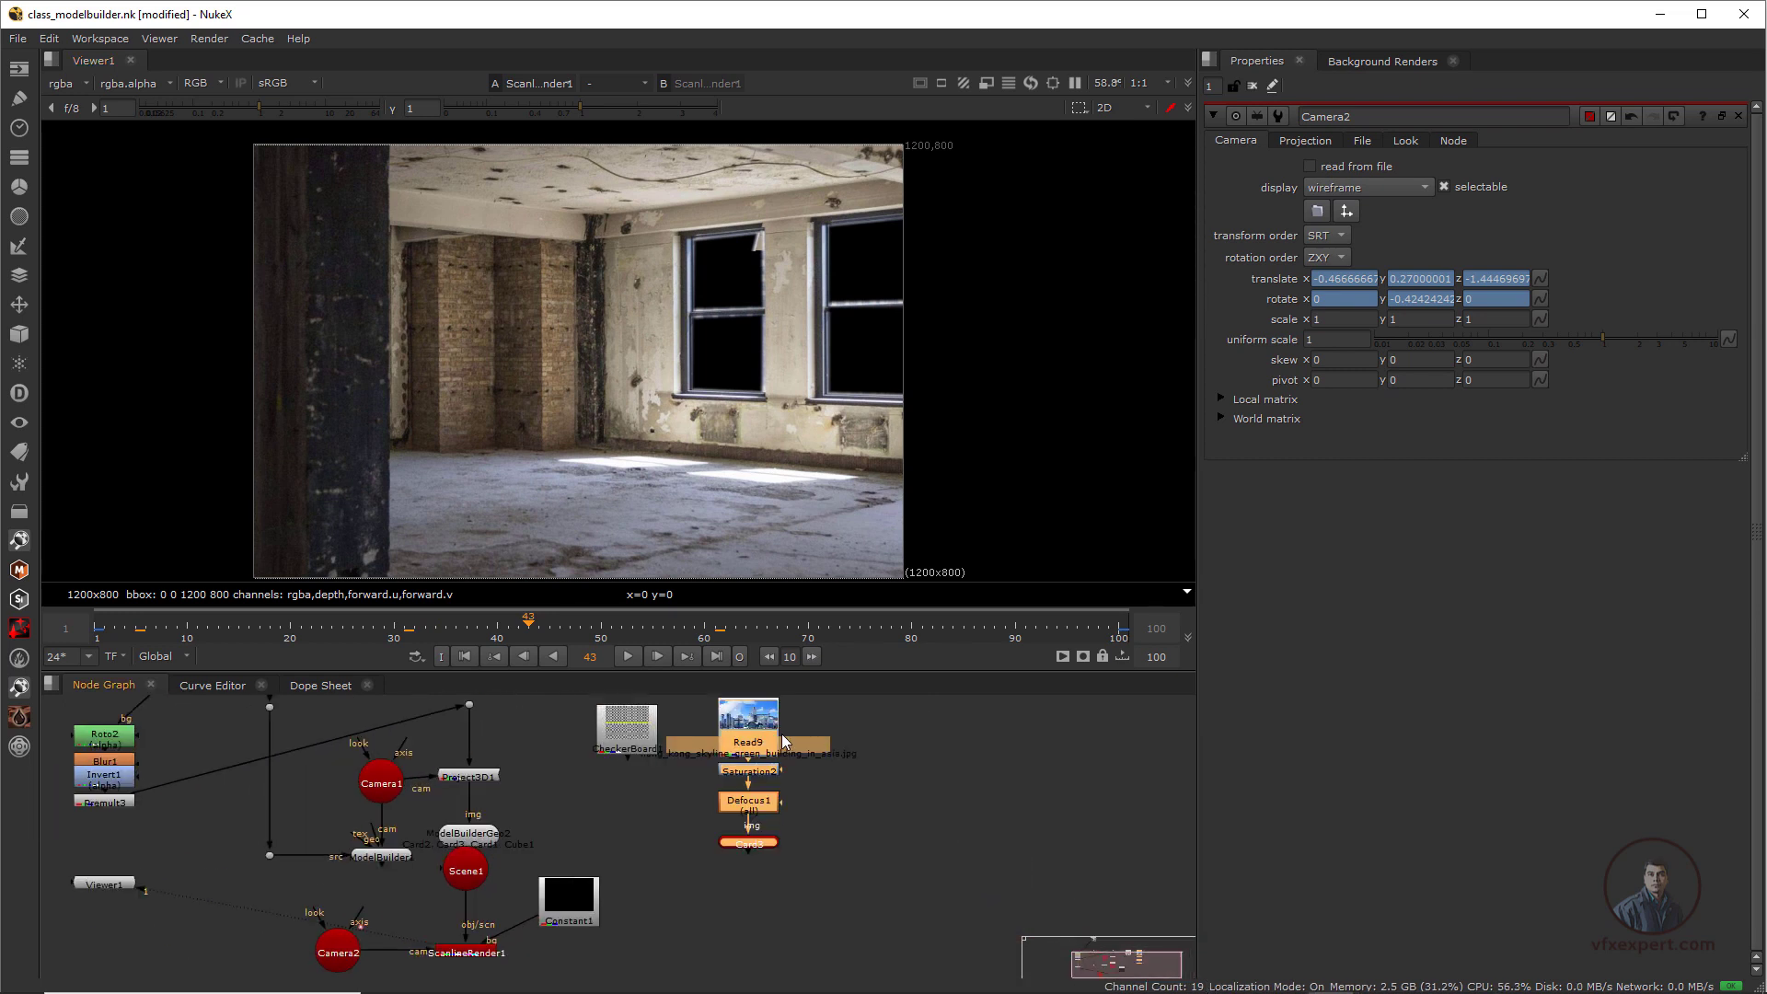
left_click_drag(778, 736, 752, 721)
scroll(752, 722, "up", 1)
middle_click_drag(752, 722, 706, 794)
scroll(705, 790, "up", 1)
left_click_drag(705, 788, 706, 773)
left_click(712, 772)
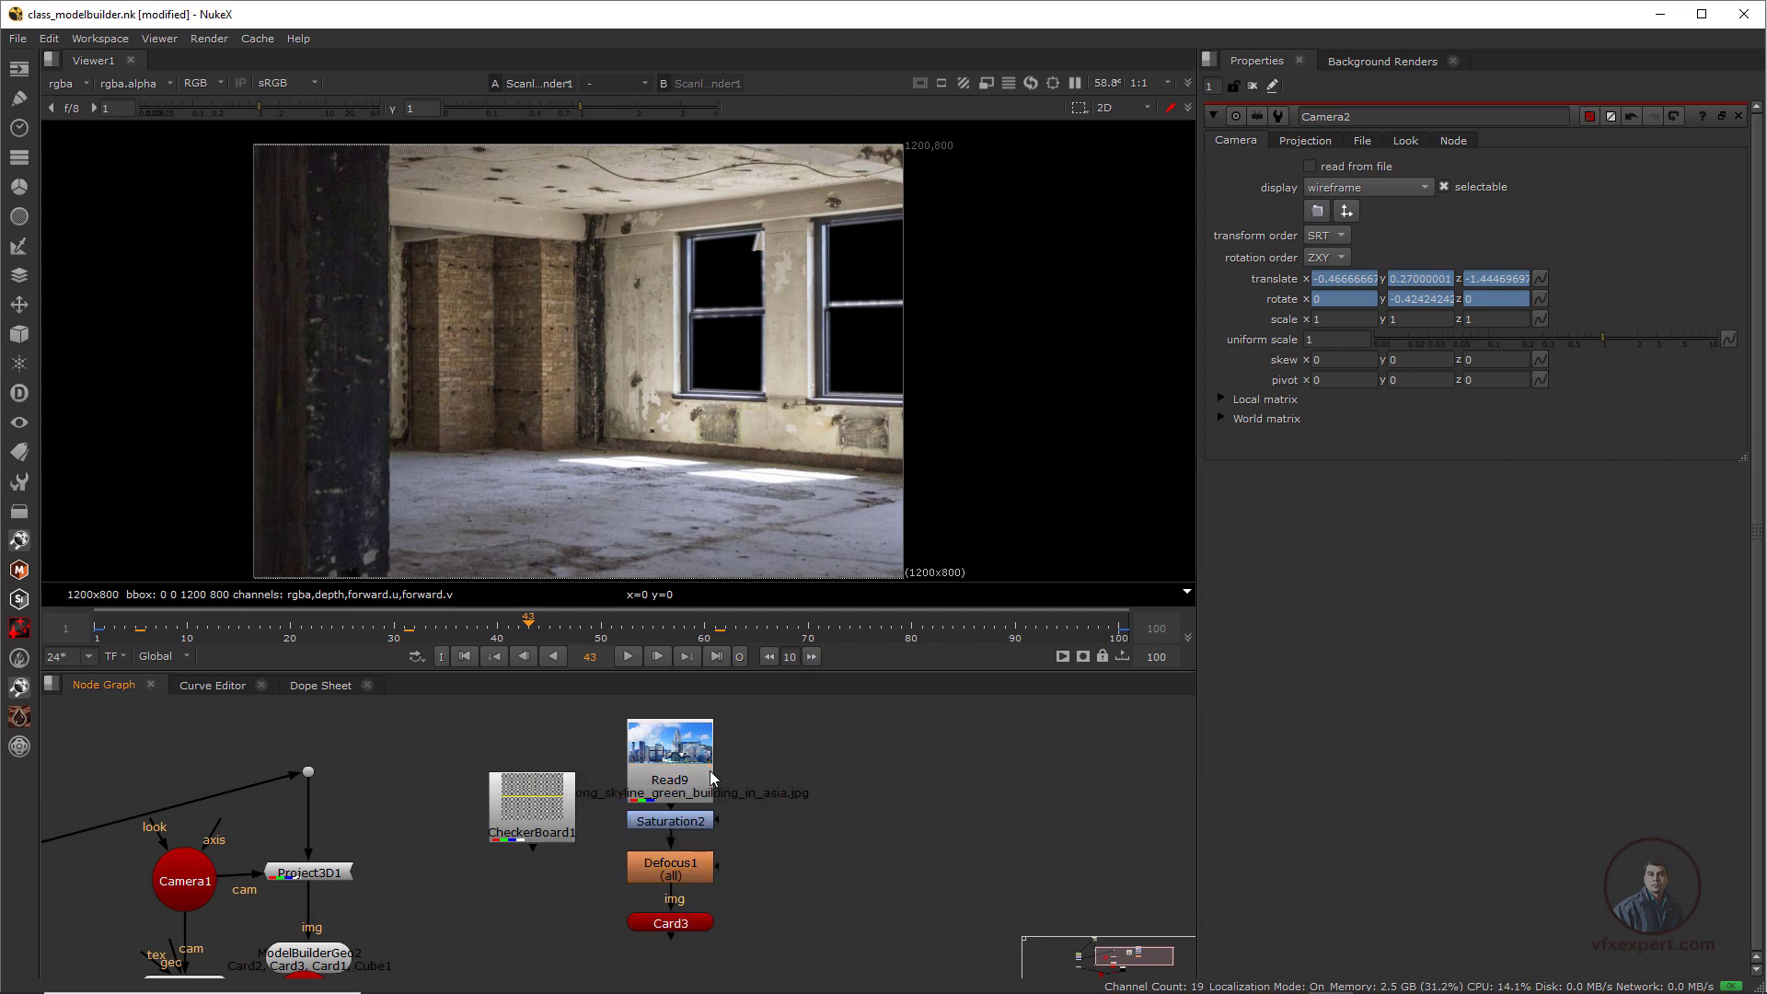
View the skyline image from Defocus1, and inspect Card3 in the 3D view from an angle
left_click(698, 869)
key("1")
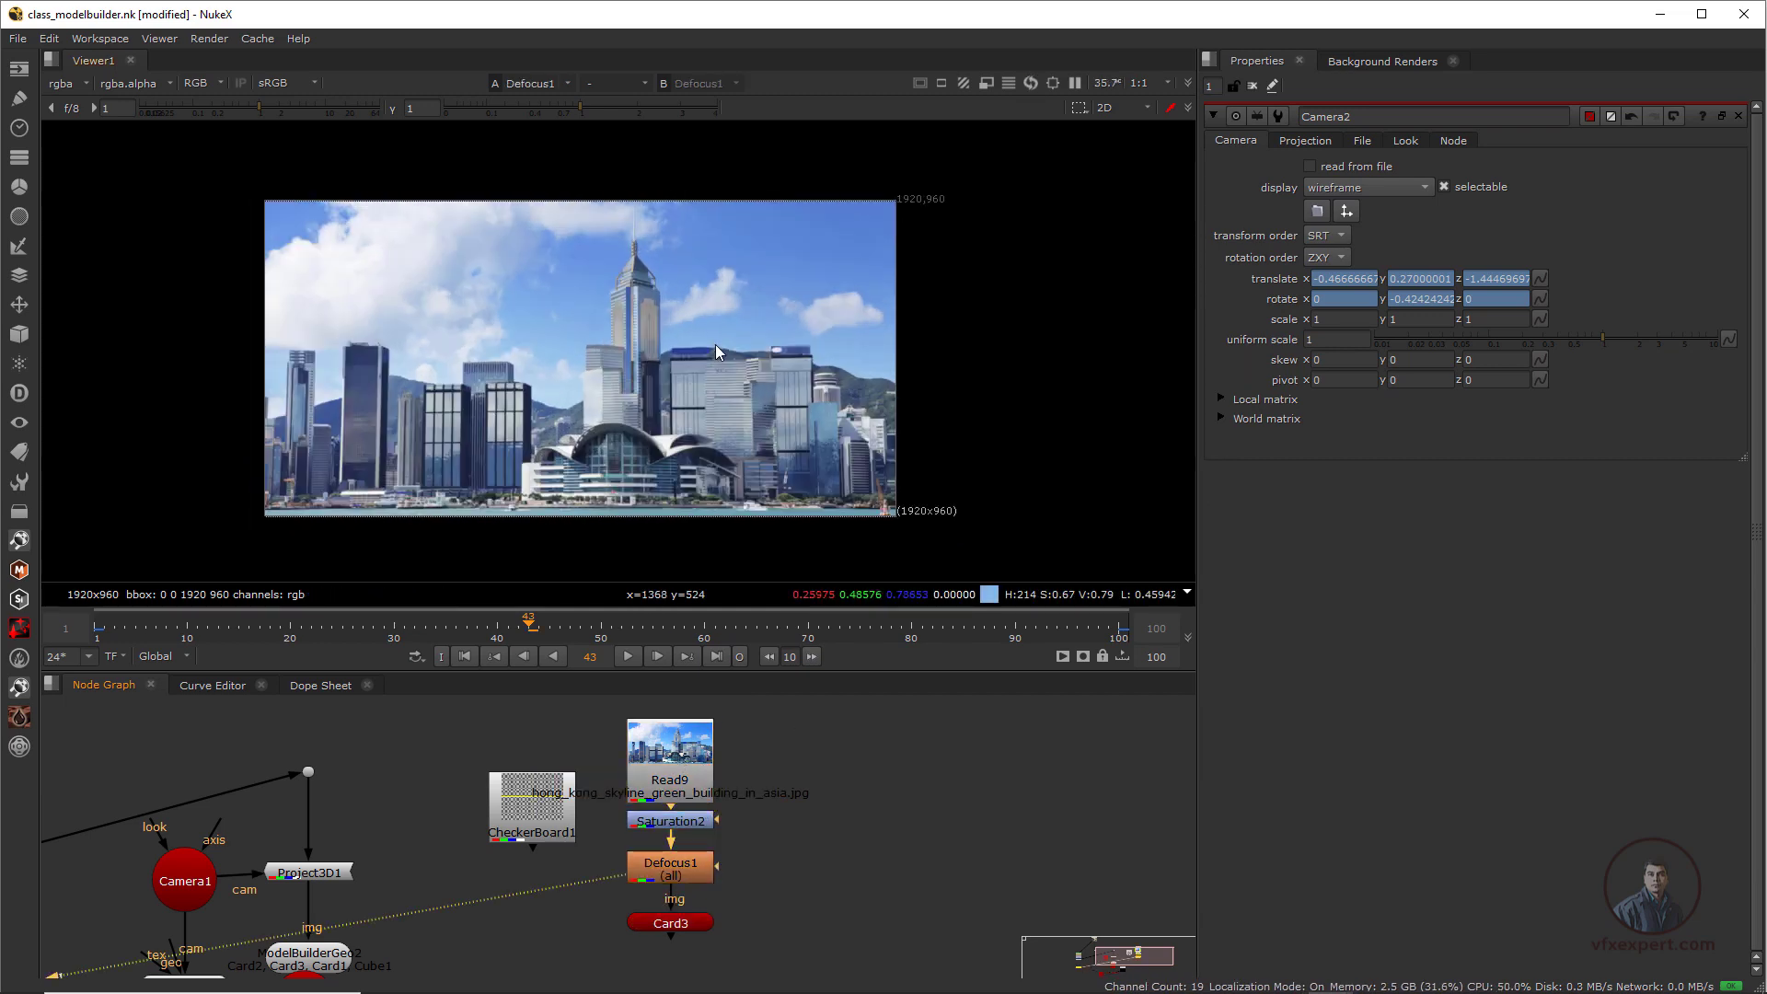
middle_click_drag(686, 927, 727, 852)
left_click(731, 858)
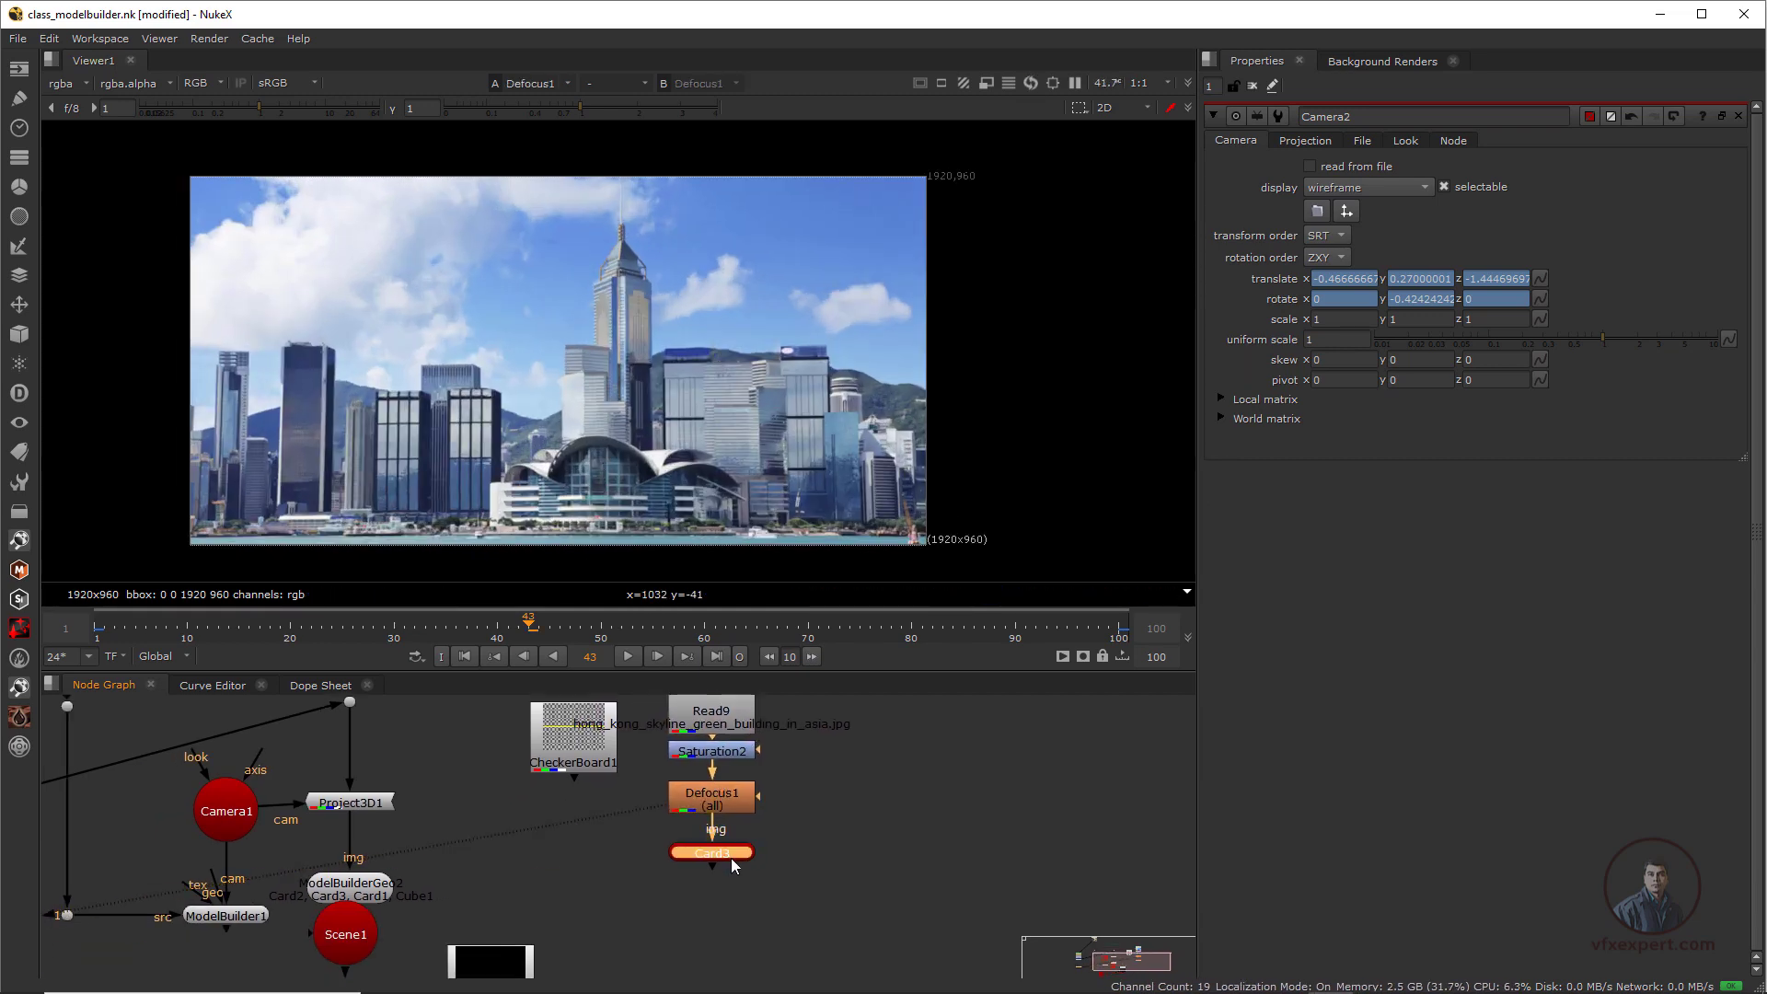
key("1")
left_click_drag(613, 392, 699, 515, "ctrl")
scroll(377, 893, "down", 3)
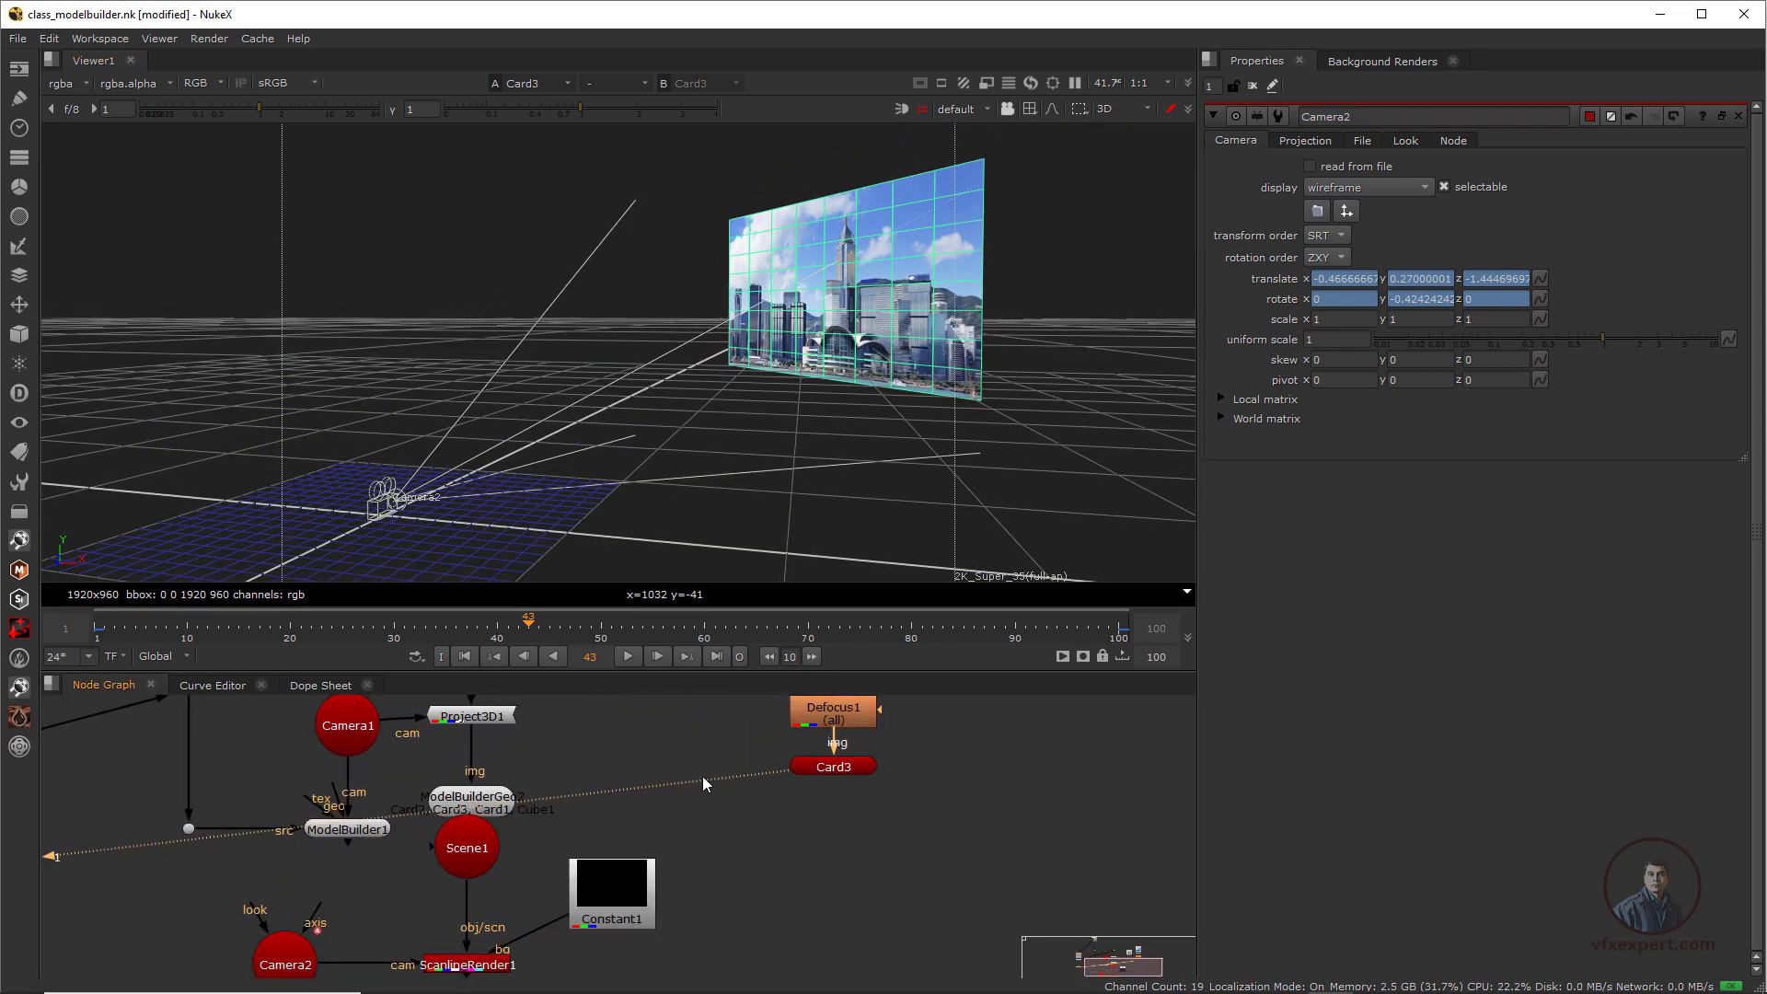
Connect Card3 to Scene1 and view ScanlineRender1 in 3D to examine the card's placement behind the room
left_click_drag(777, 771, 471, 860)
middle_click_drag(613, 843, 613, 801)
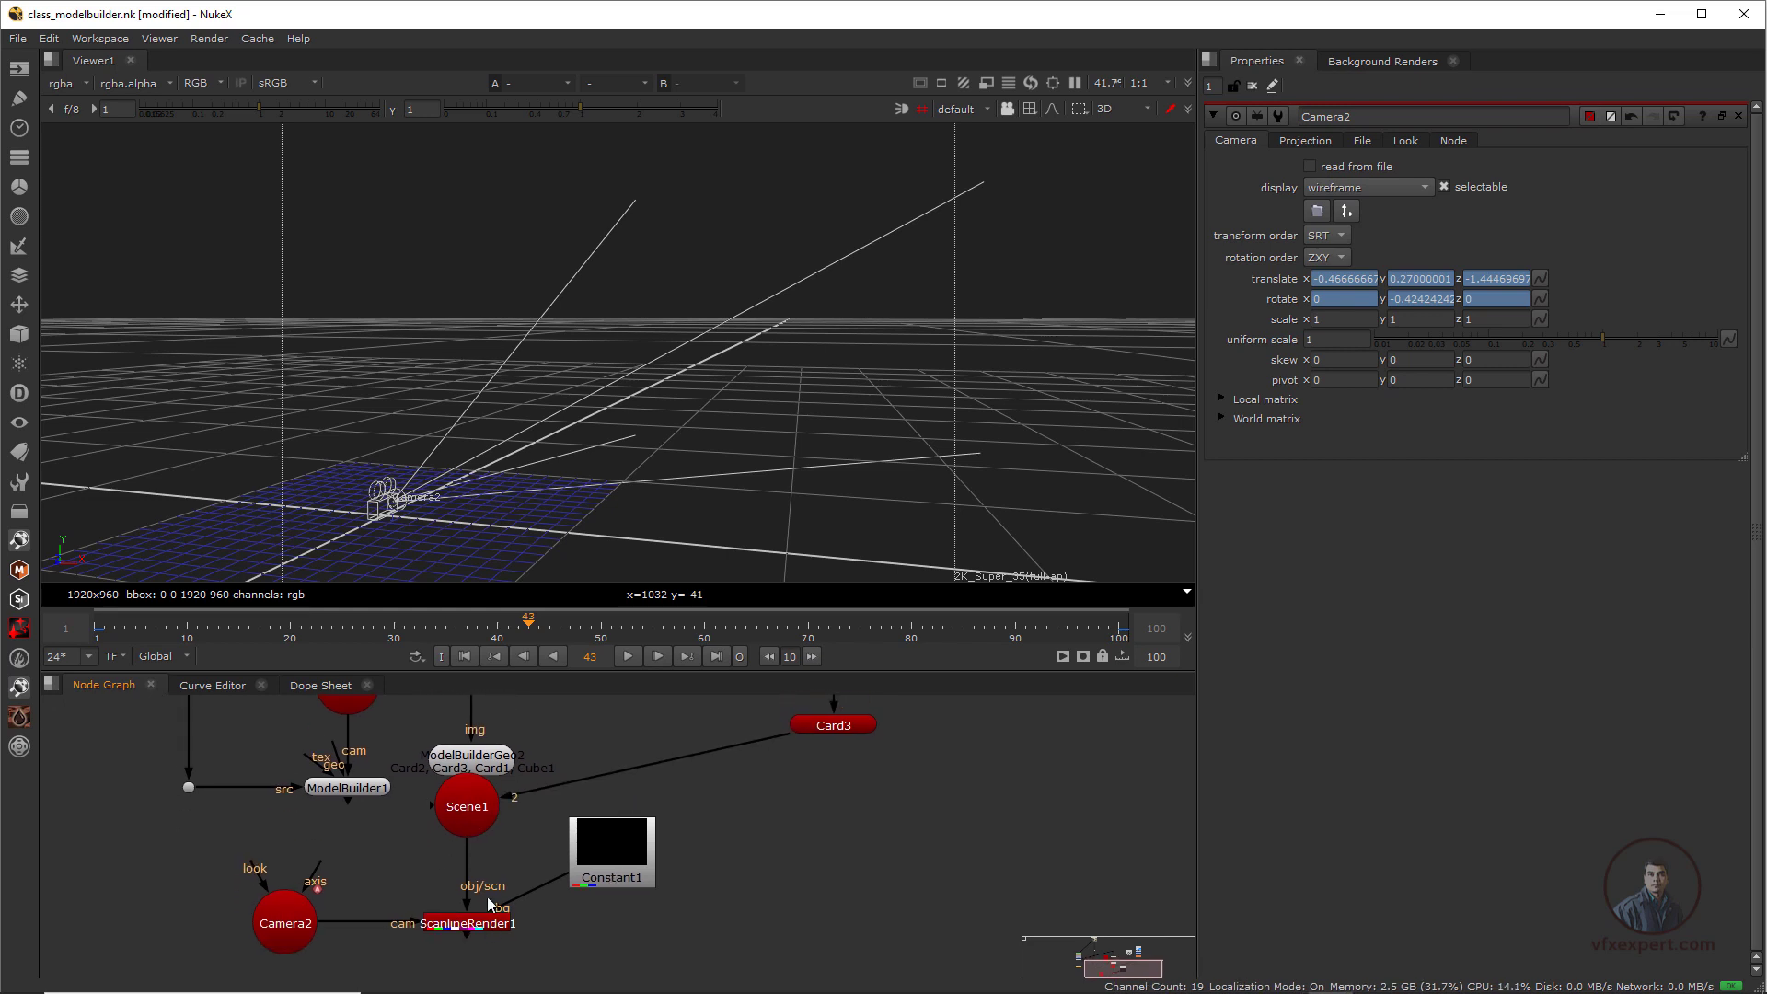
left_click(484, 815)
left_click(477, 922)
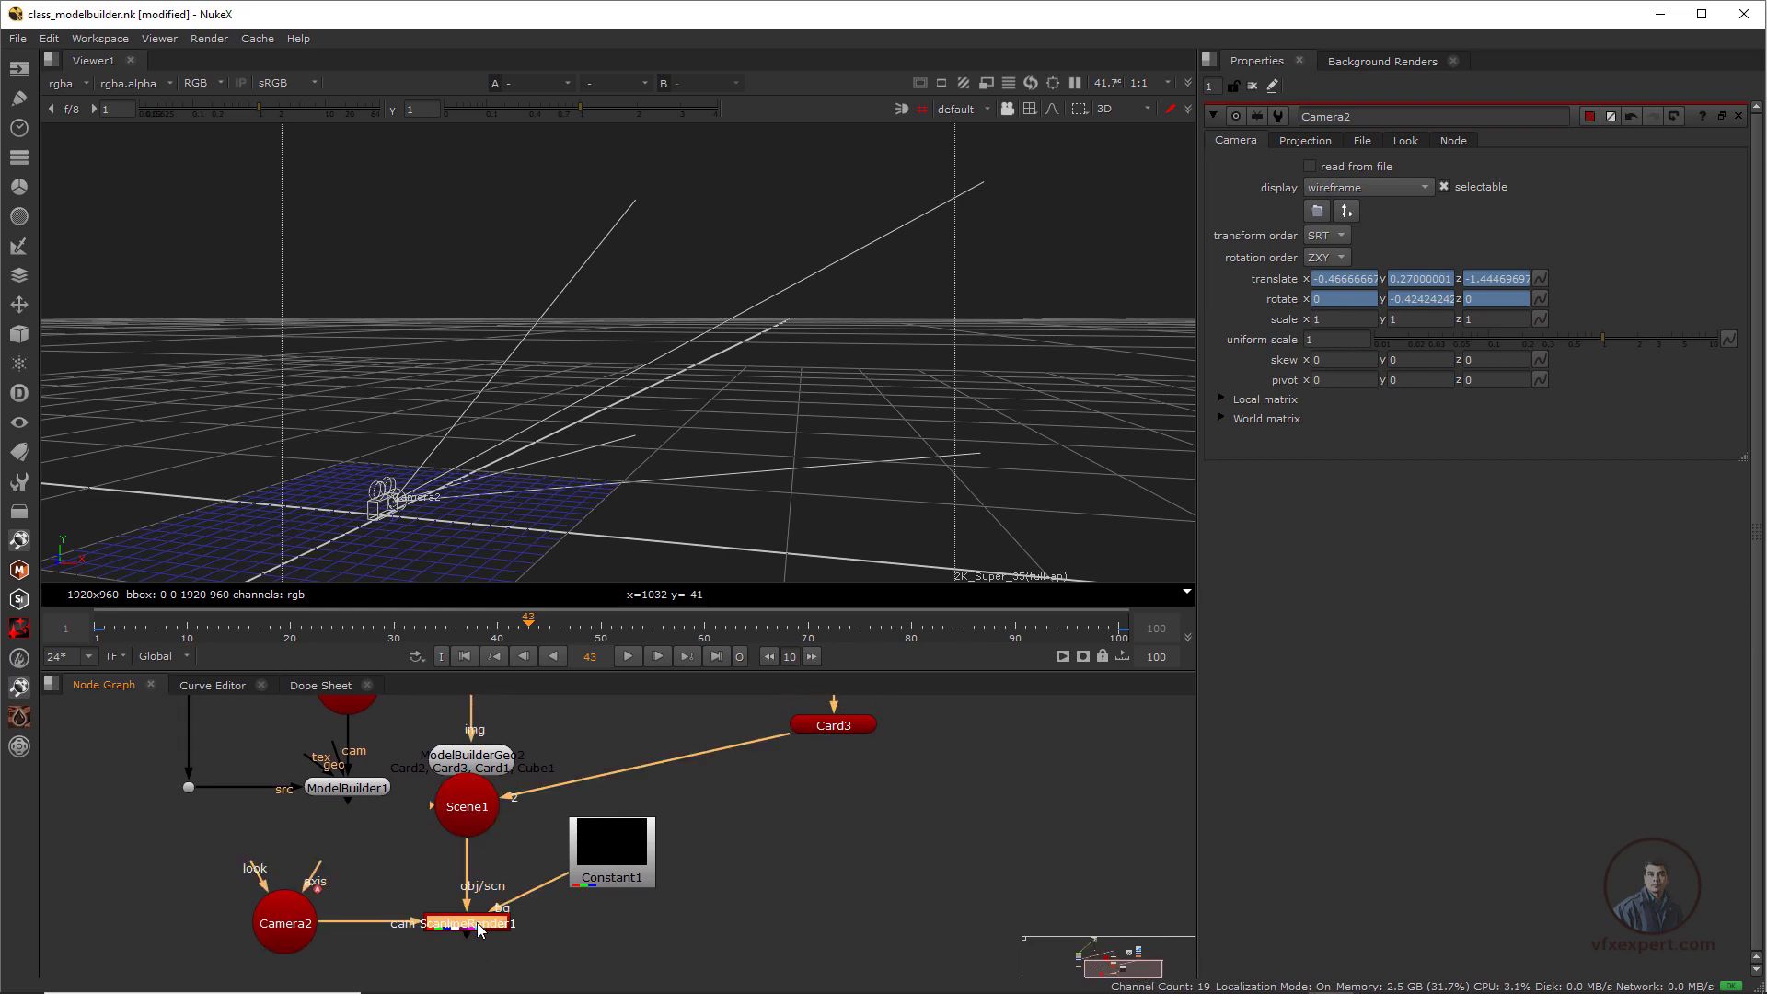
key("1")
scroll(795, 330, "up", 4)
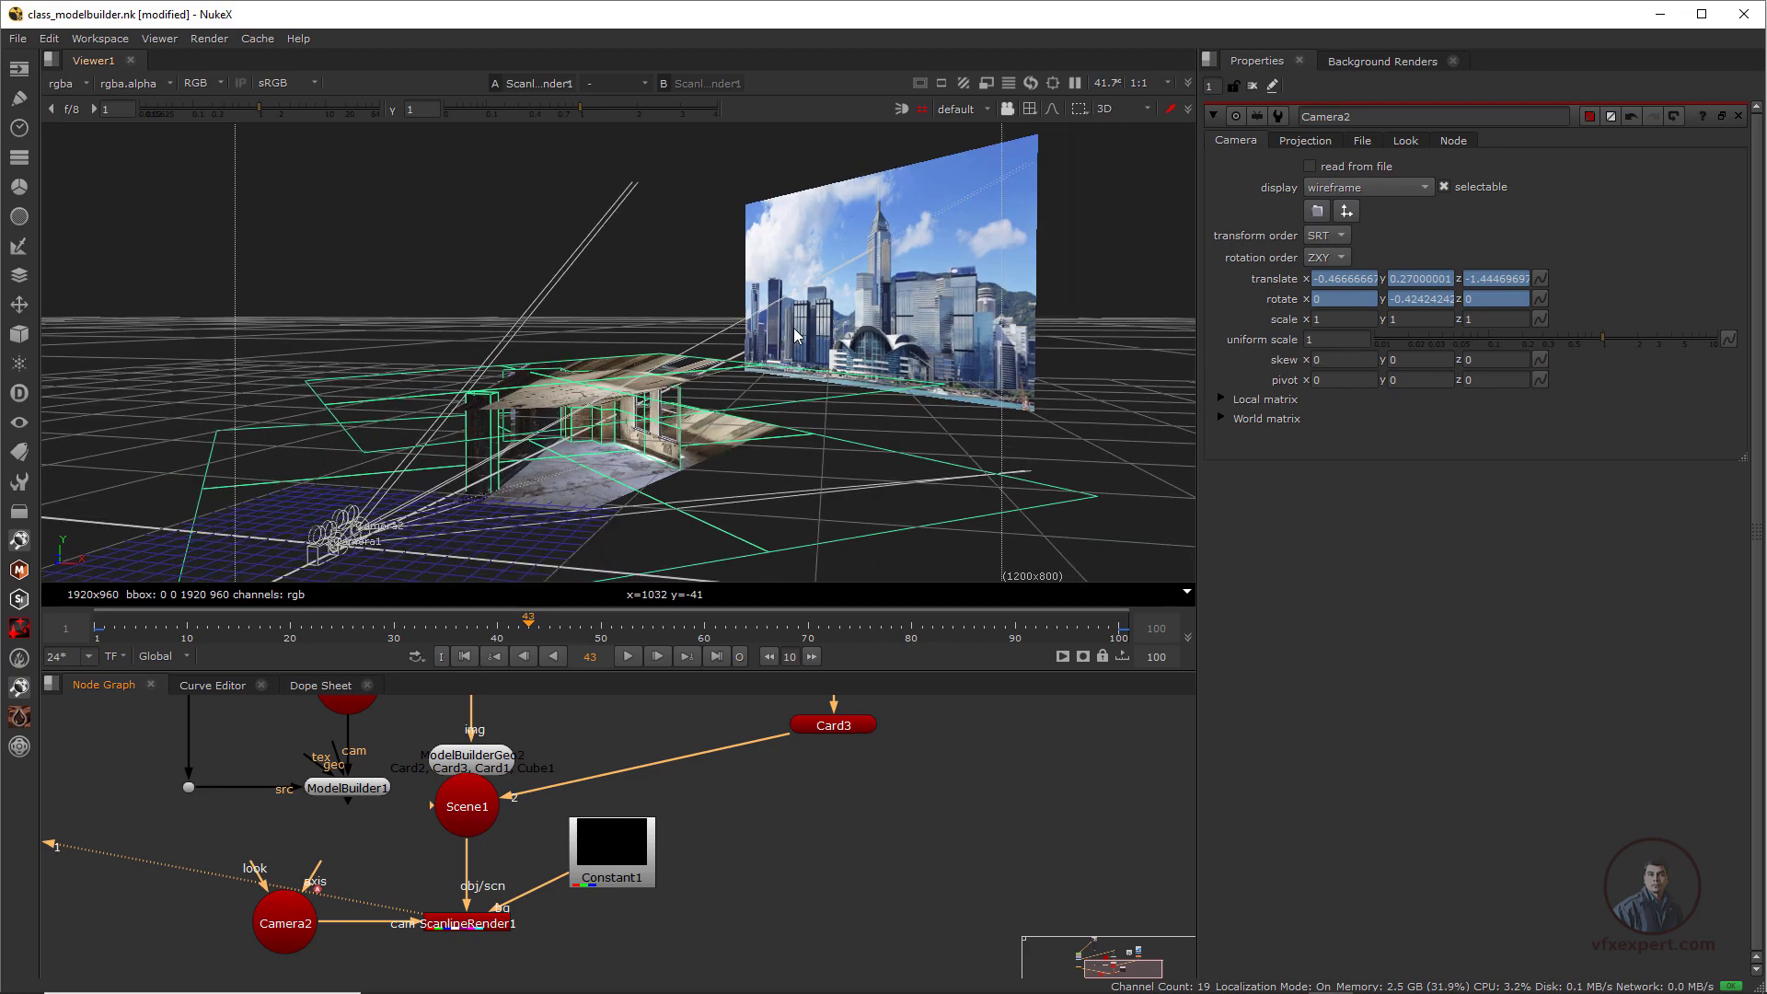
left_click_drag(781, 381, 619, 372, "ctrl")
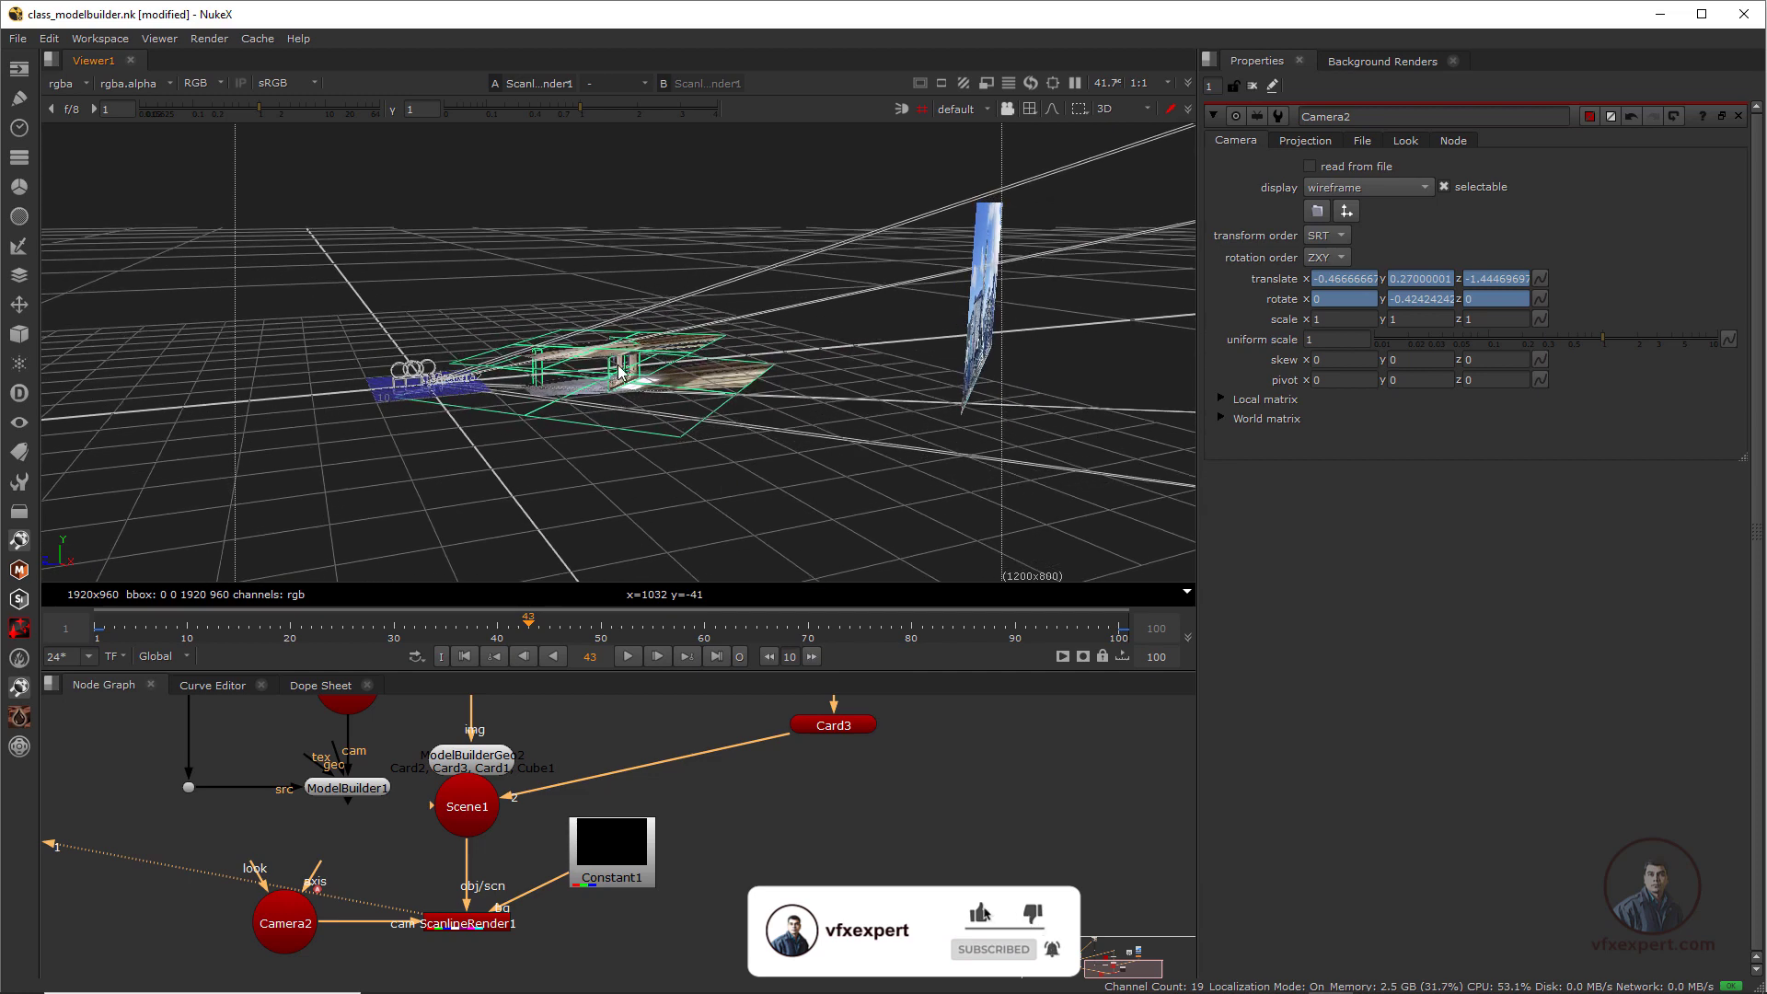
Reposition Card3 behind the windows at about translate 7.19, 0.8, -40.97 and set its uniform scale to 29.8
double_click(834, 726)
left_click_drag(971, 293, 760, 296)
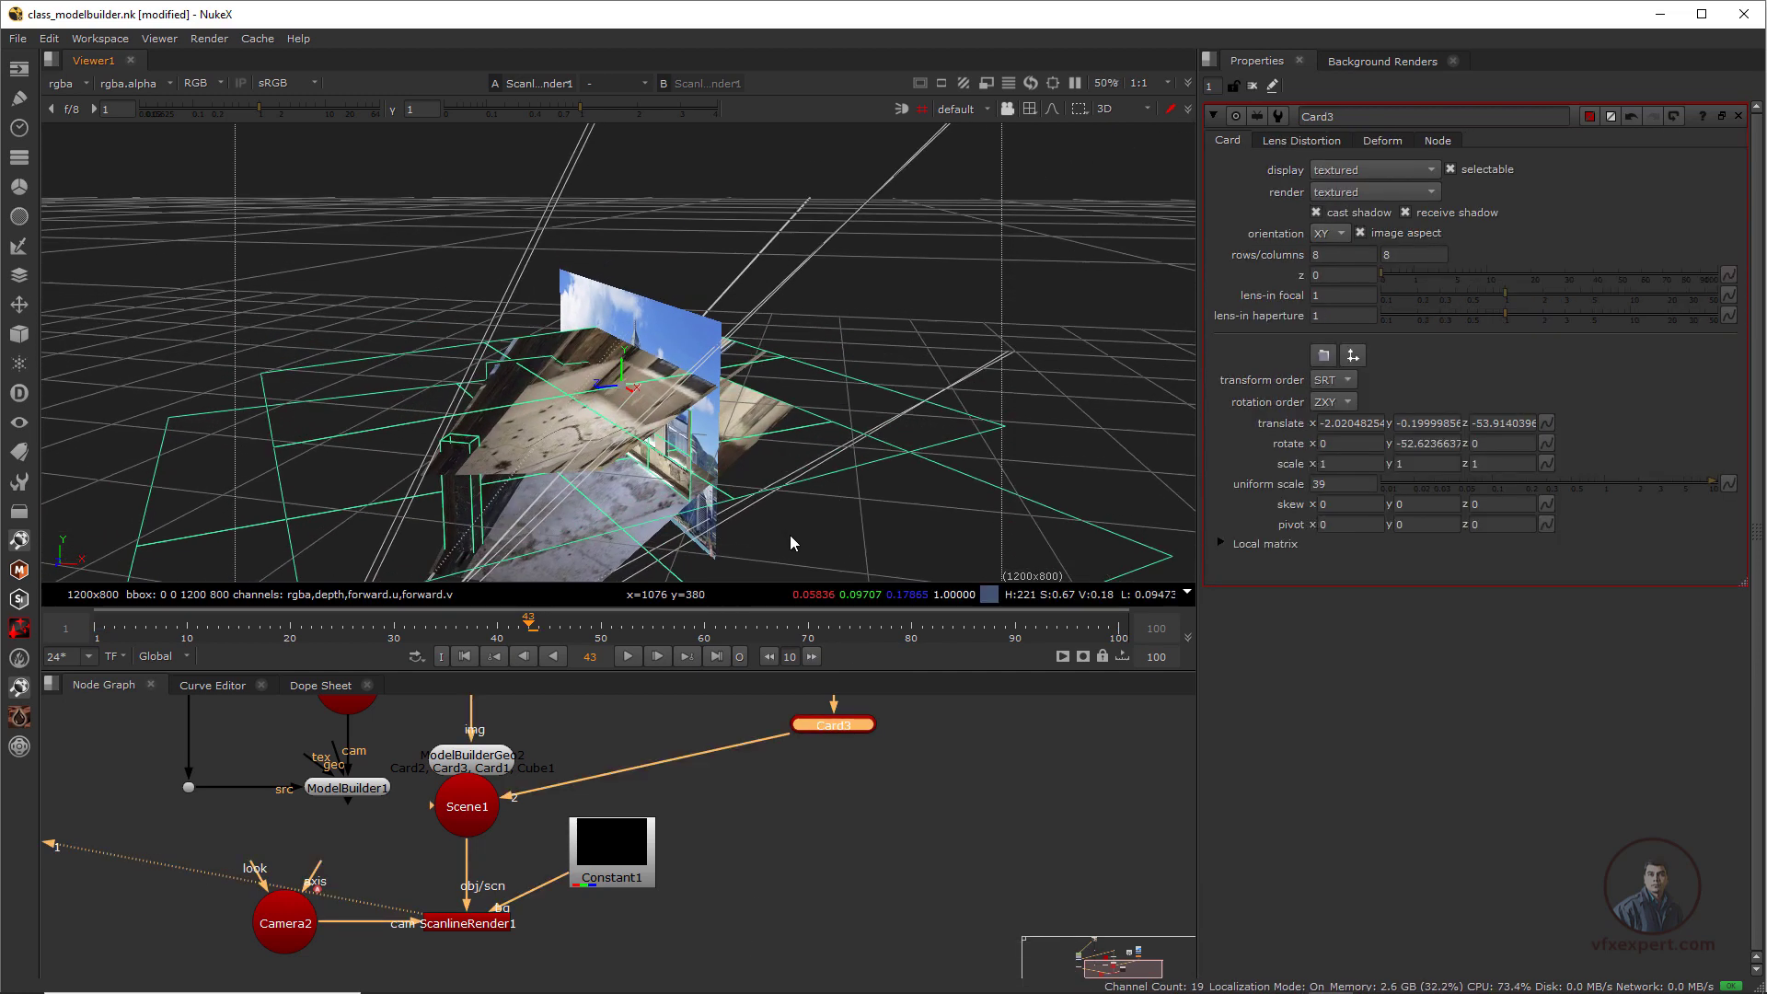
left_click_drag(789, 544, 704, 516, "ctrl")
left_click_drag(741, 390, 655, 385)
left_click_drag(791, 515, 1100, 370, "ctrl")
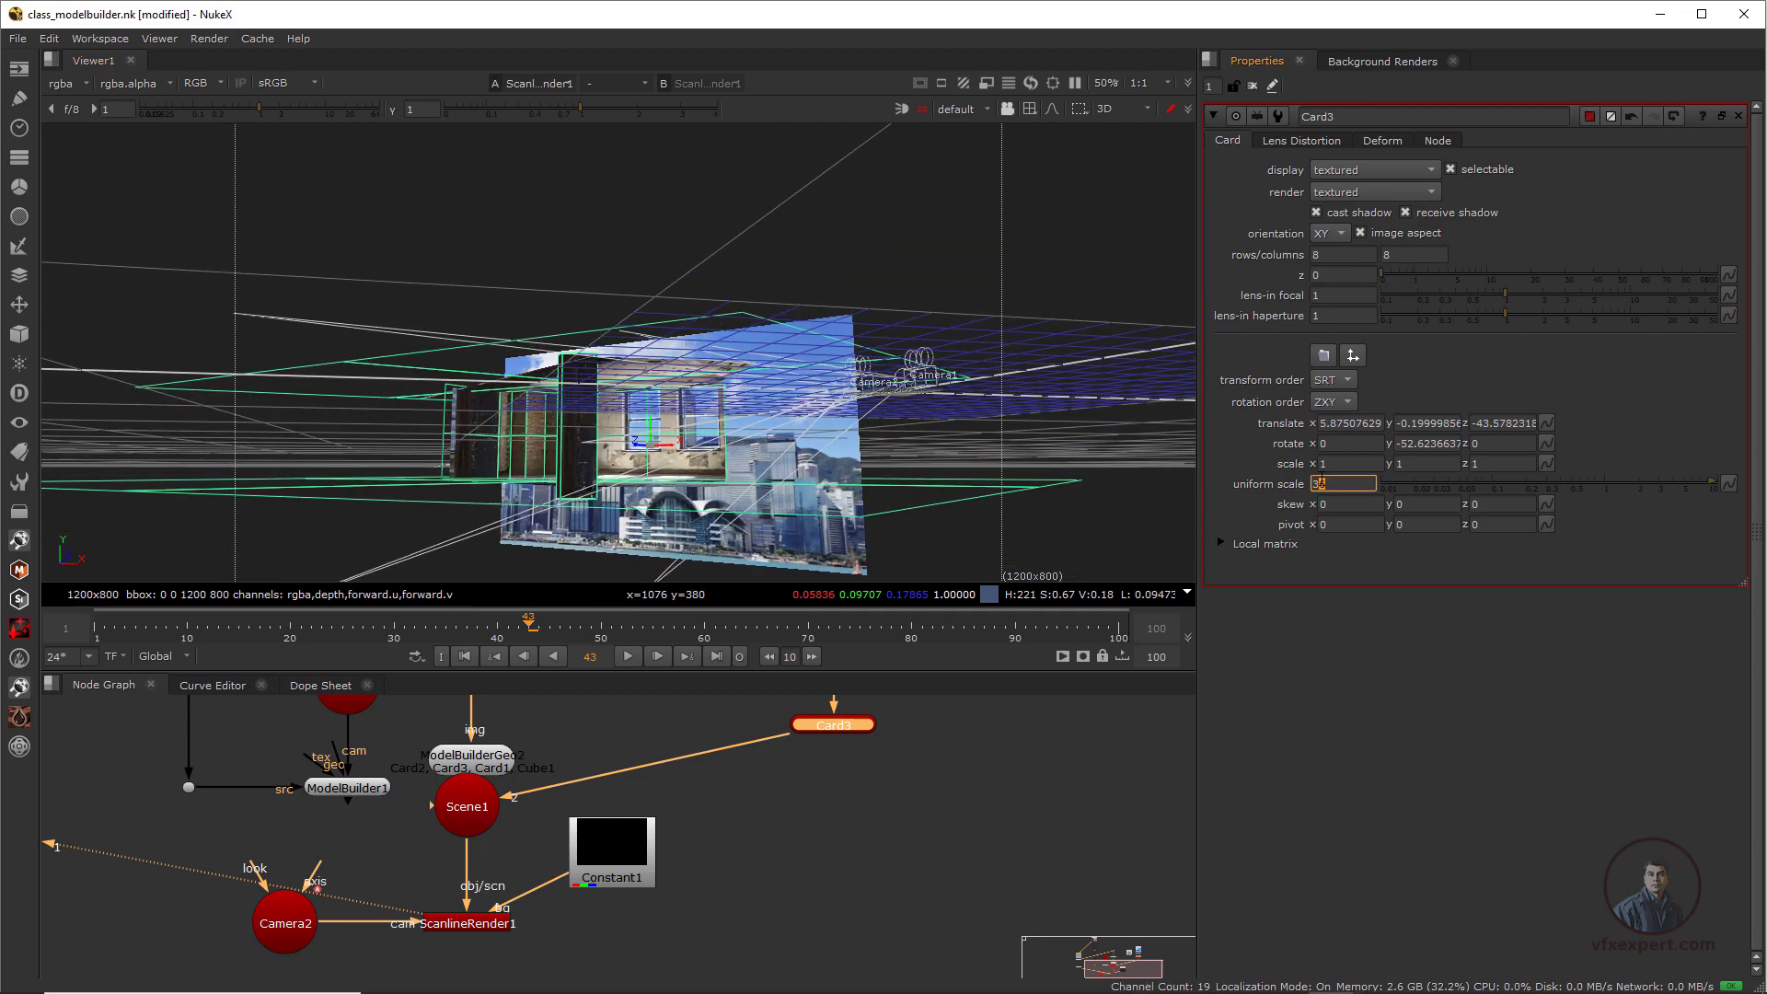
key("Down")
left_click_drag(884, 502, 730, 447, "ctrl")
Switch to the 2D render and play it from frame 1 to check the skyline through the windows
key("Tab")
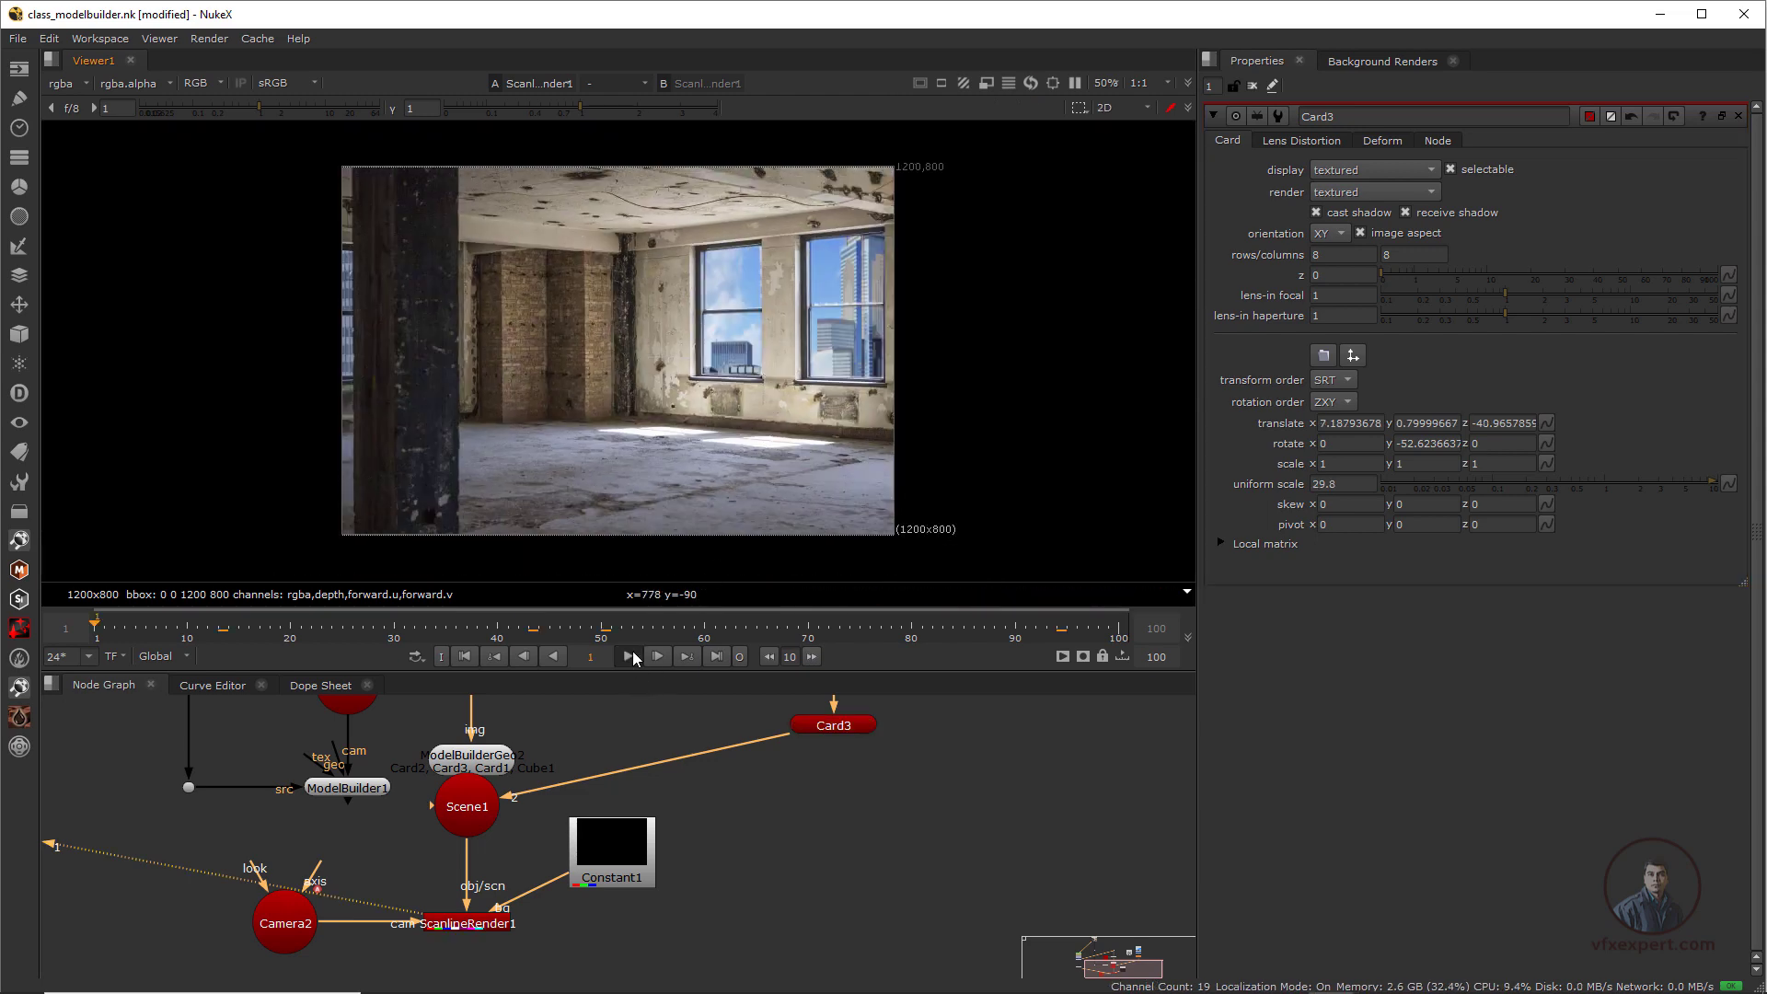
left_click(632, 653)
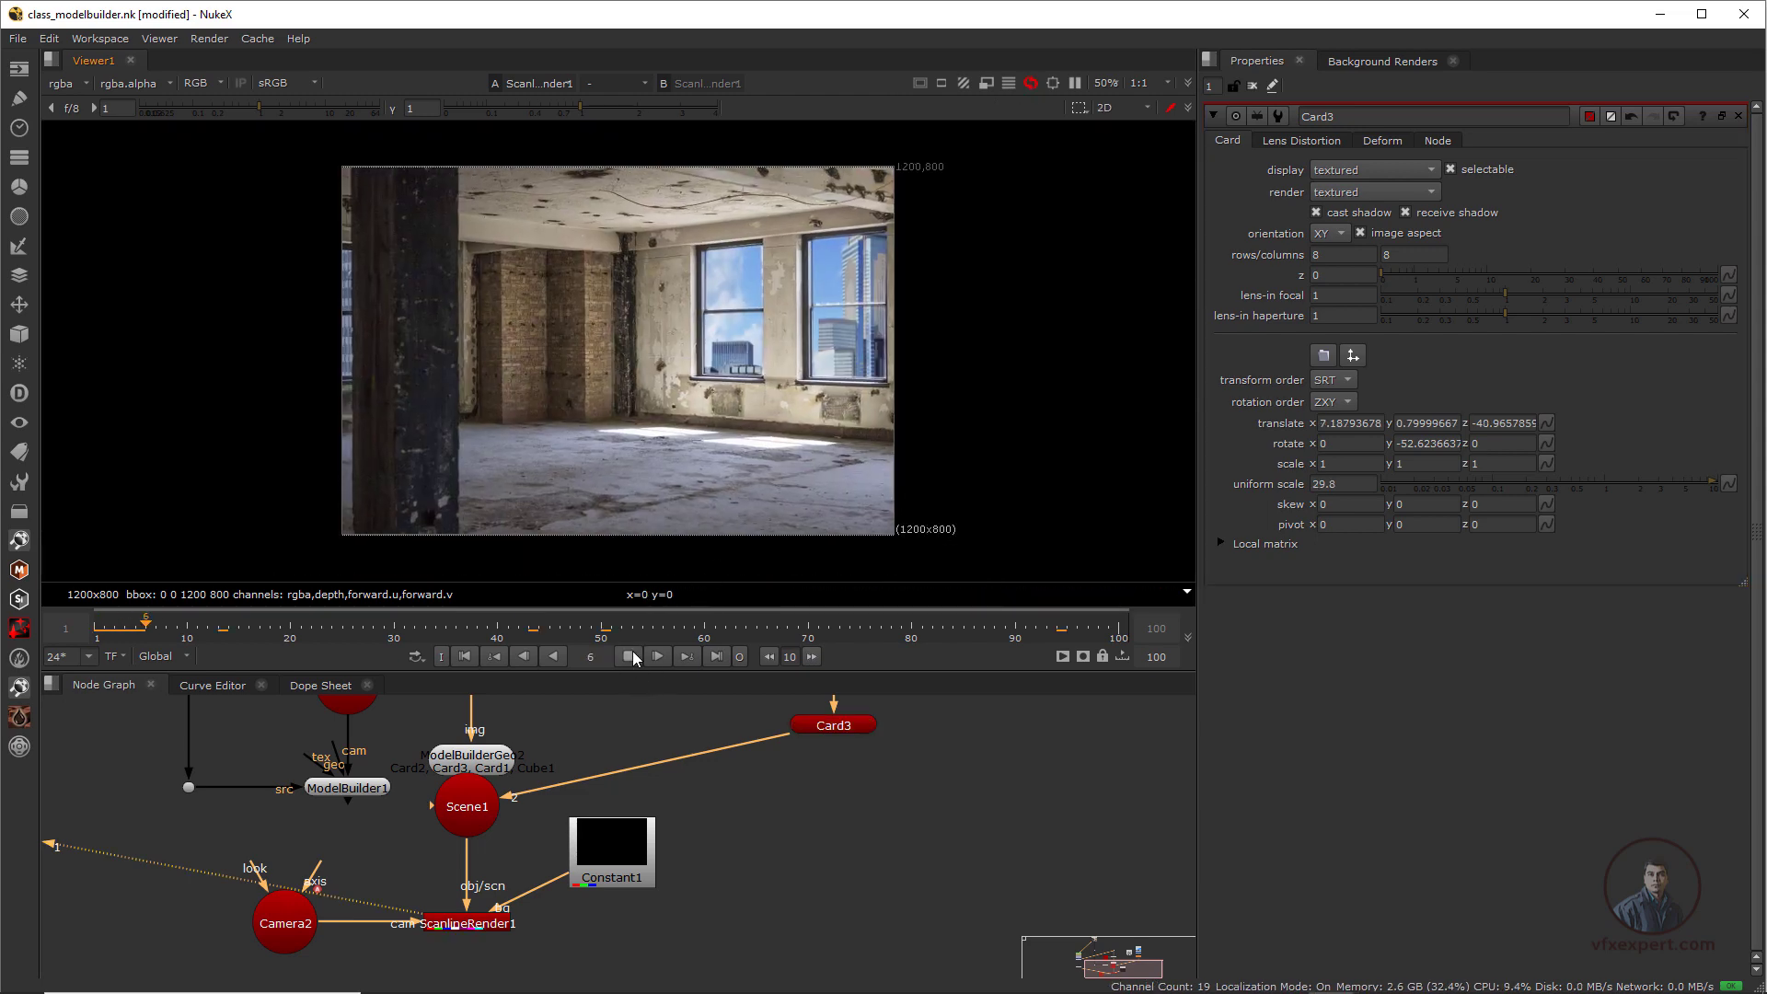